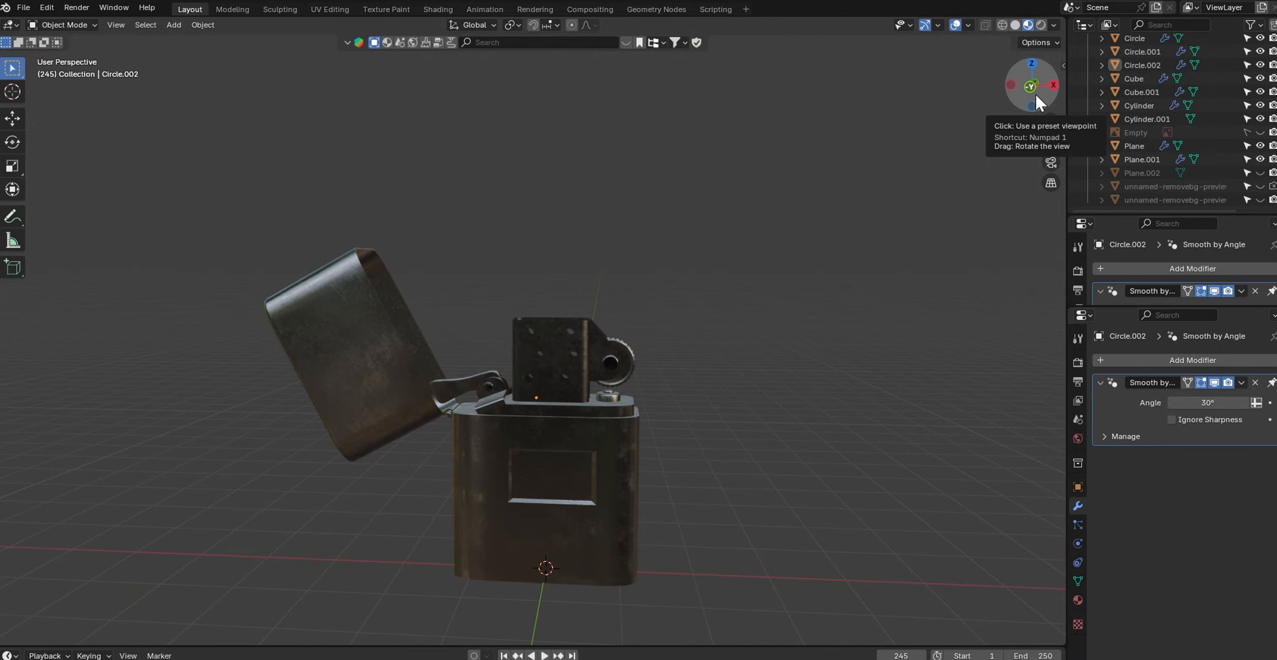
pyautogui.moveTo(1035, 93); pyautogui.dragTo(1273, 191)
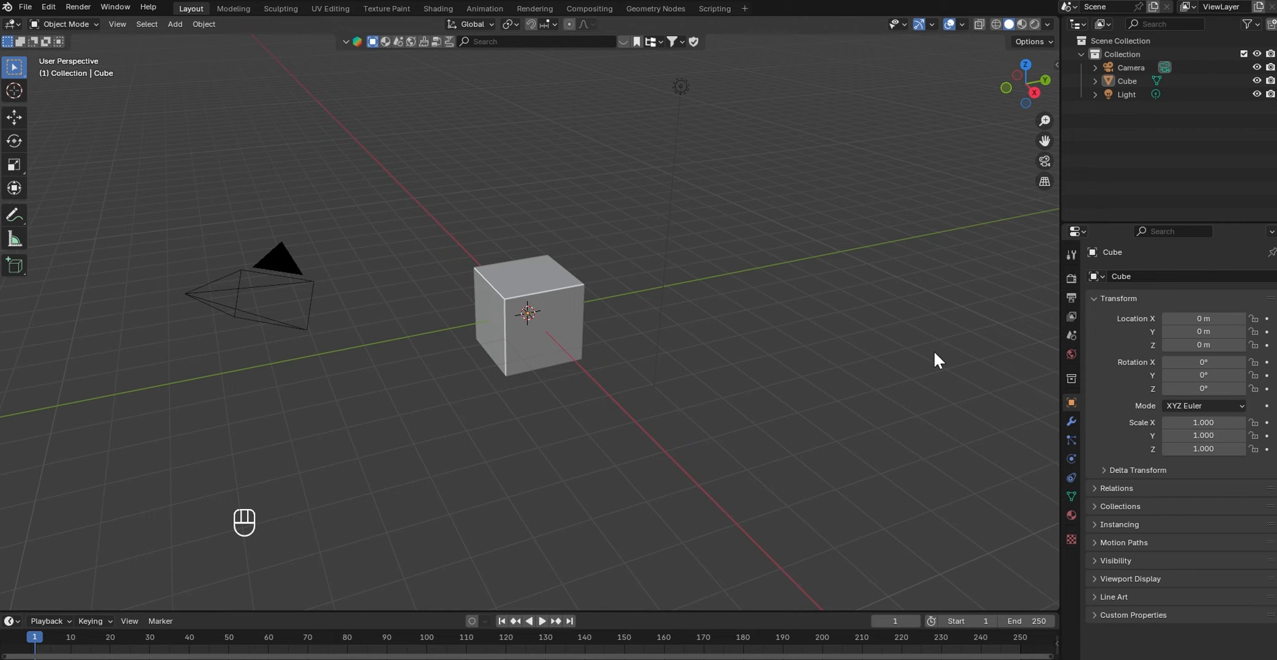
# - Delete the default camera, cube and light from the scene
pyautogui.press('a')
pyautogui.press('x')
pyautogui.click(932, 351)
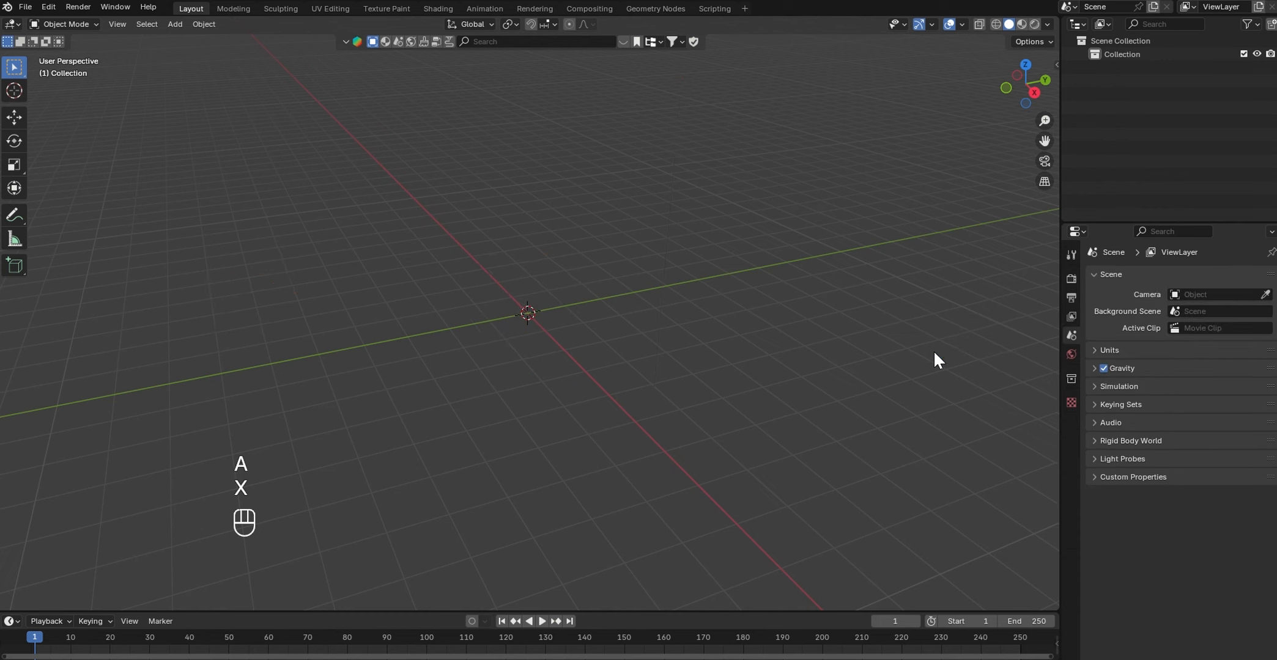
# - Add the lighter image Screenshot 2025-08-28 142545.png from C:\3D\Ref as a reference image aligned to the front view
pyautogui.press('KP_1')
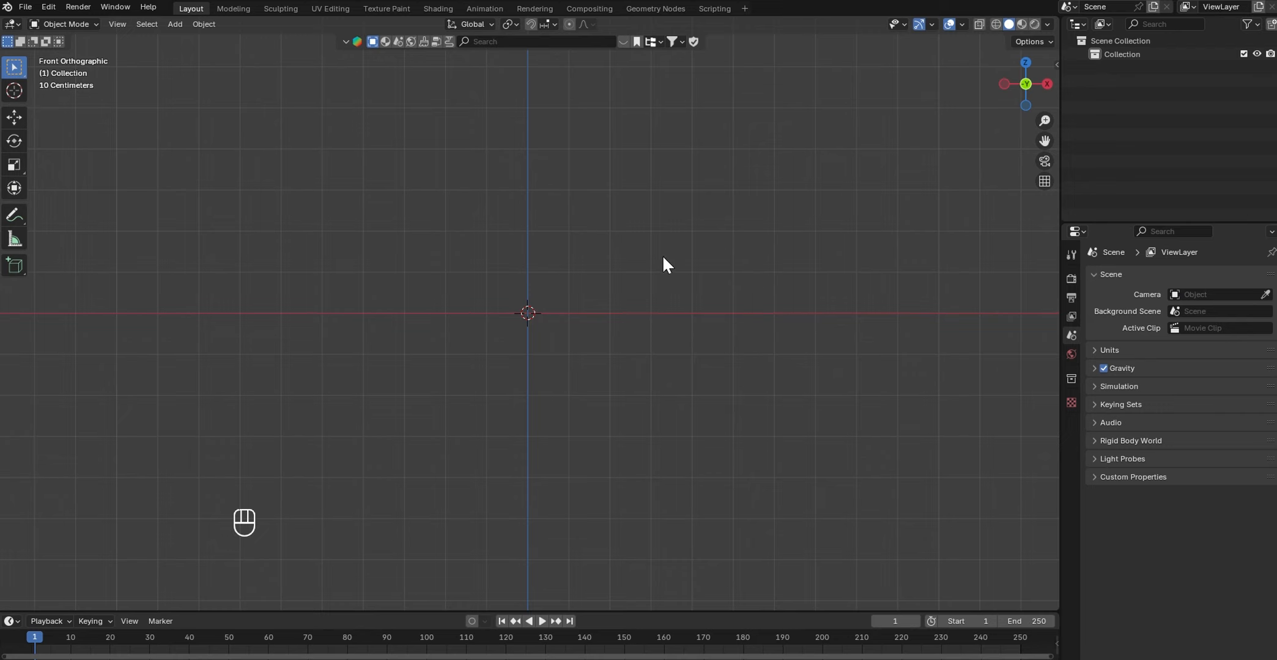
pyautogui.hotkey('shift', 'a')
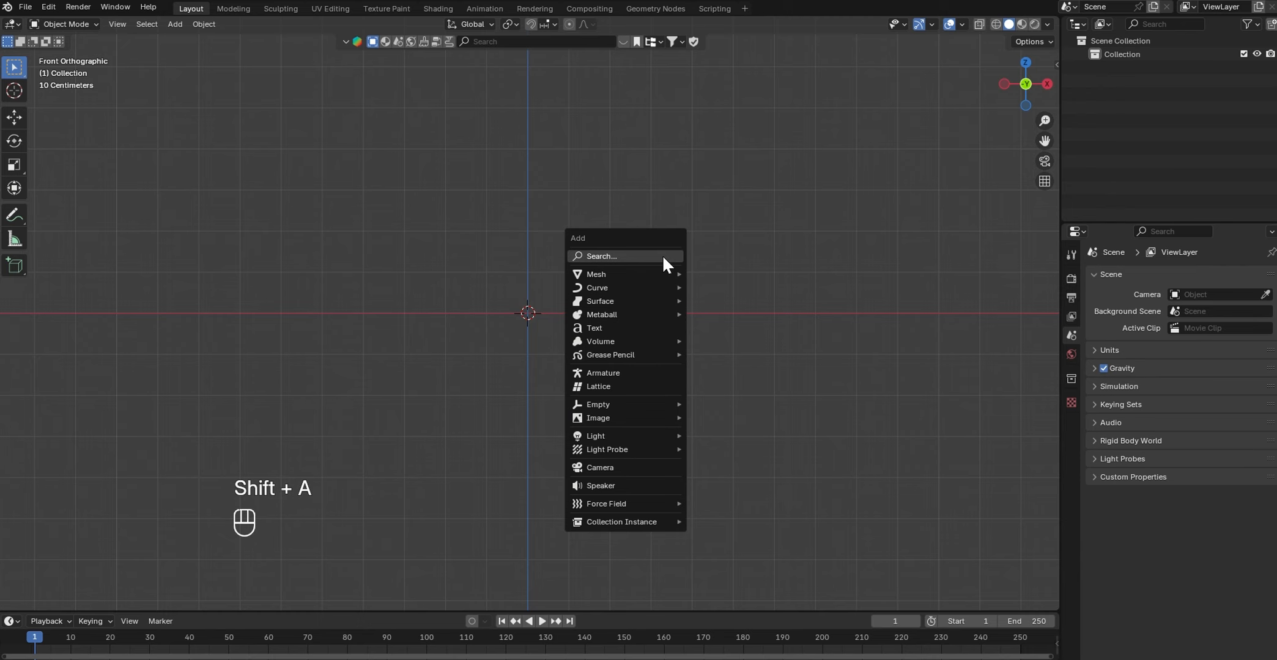
pyautogui.moveTo(656, 418)
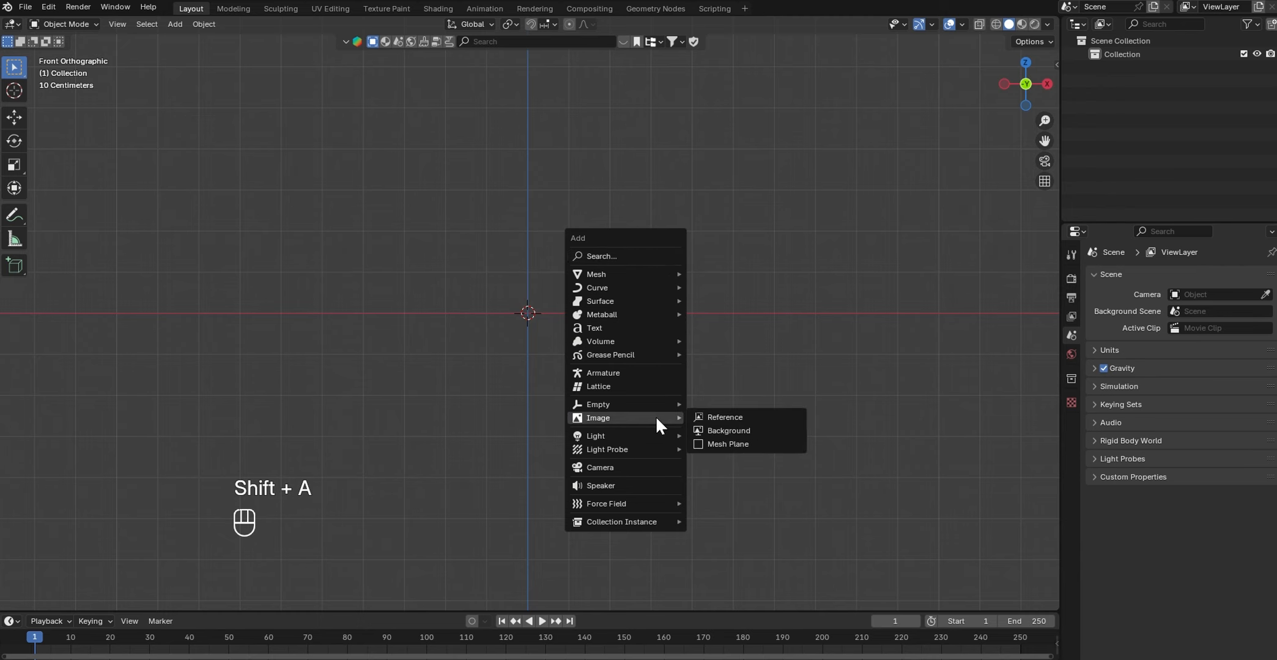
pyautogui.click(733, 417)
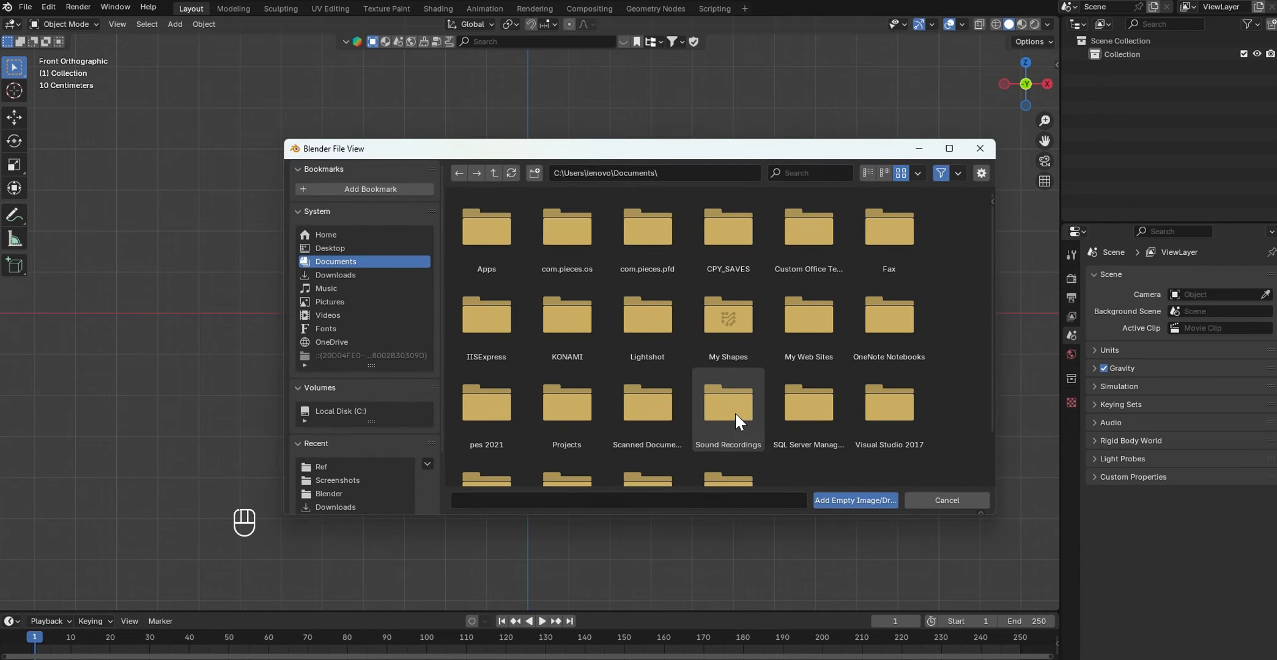
pyautogui.click(375, 413)
pyautogui.doubleClick(508, 241)
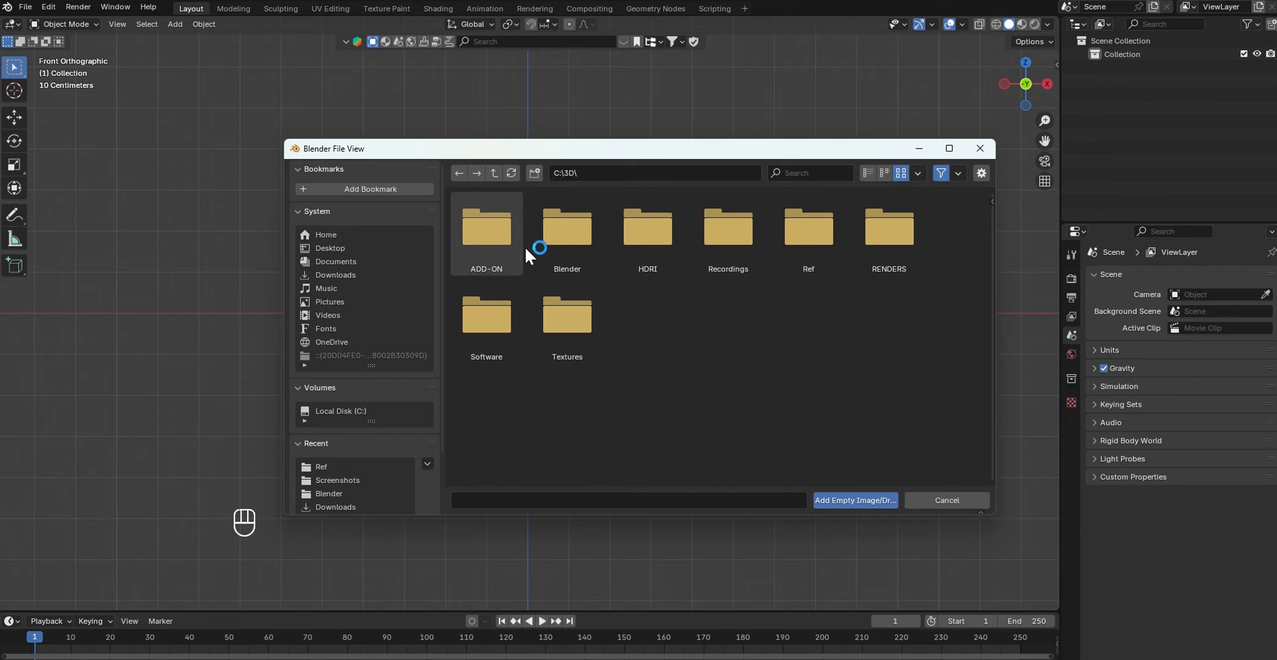
pyautogui.doubleClick(822, 237)
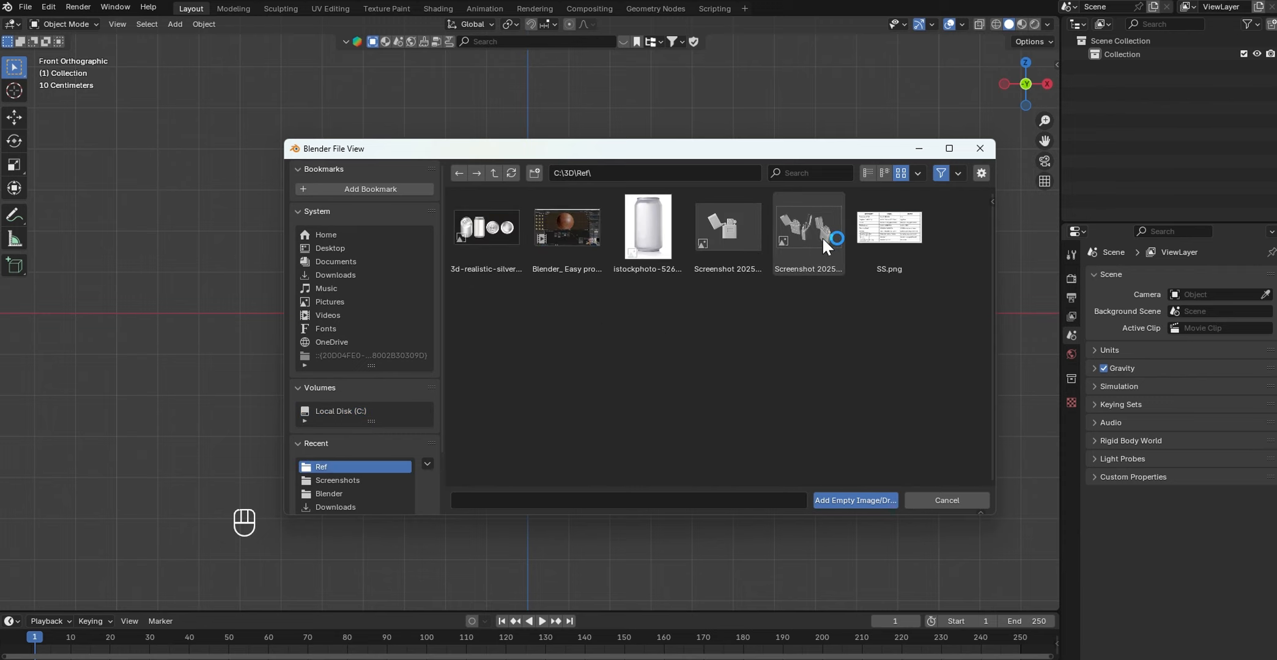
pyautogui.click(735, 234)
pyautogui.click(850, 500)
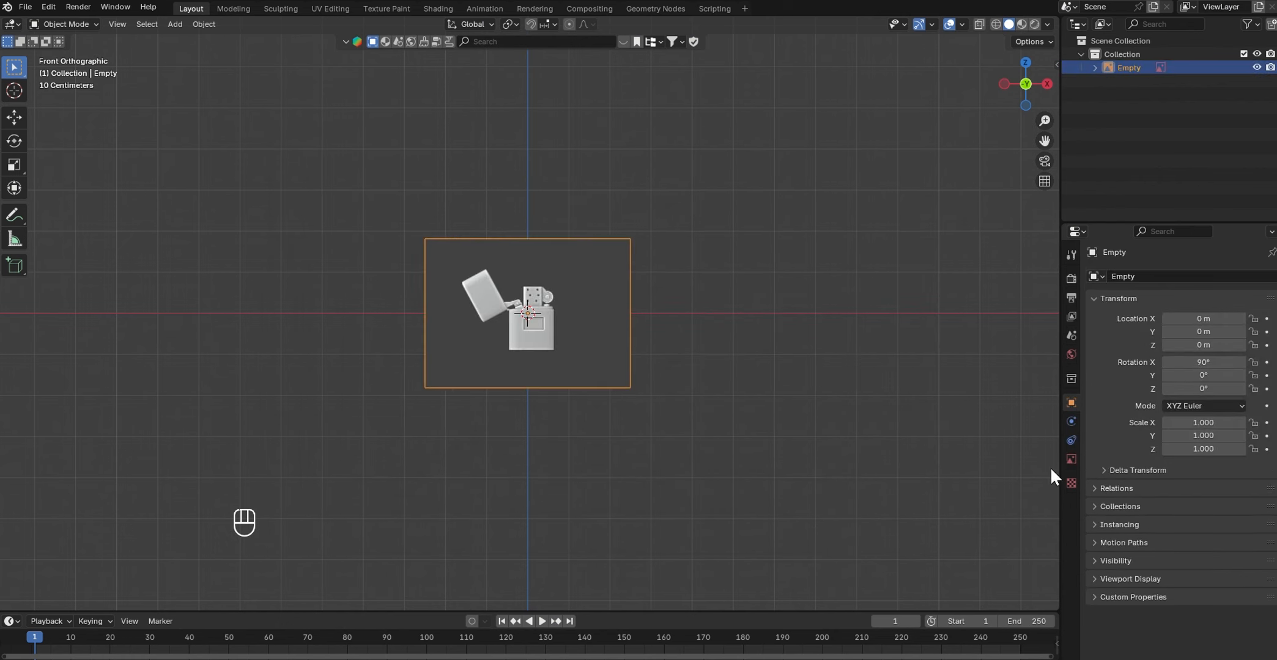
# - Enable opacity for the lighter reference image and set it to 0.5
pyautogui.click(1074, 456)
pyautogui.click(1166, 434)
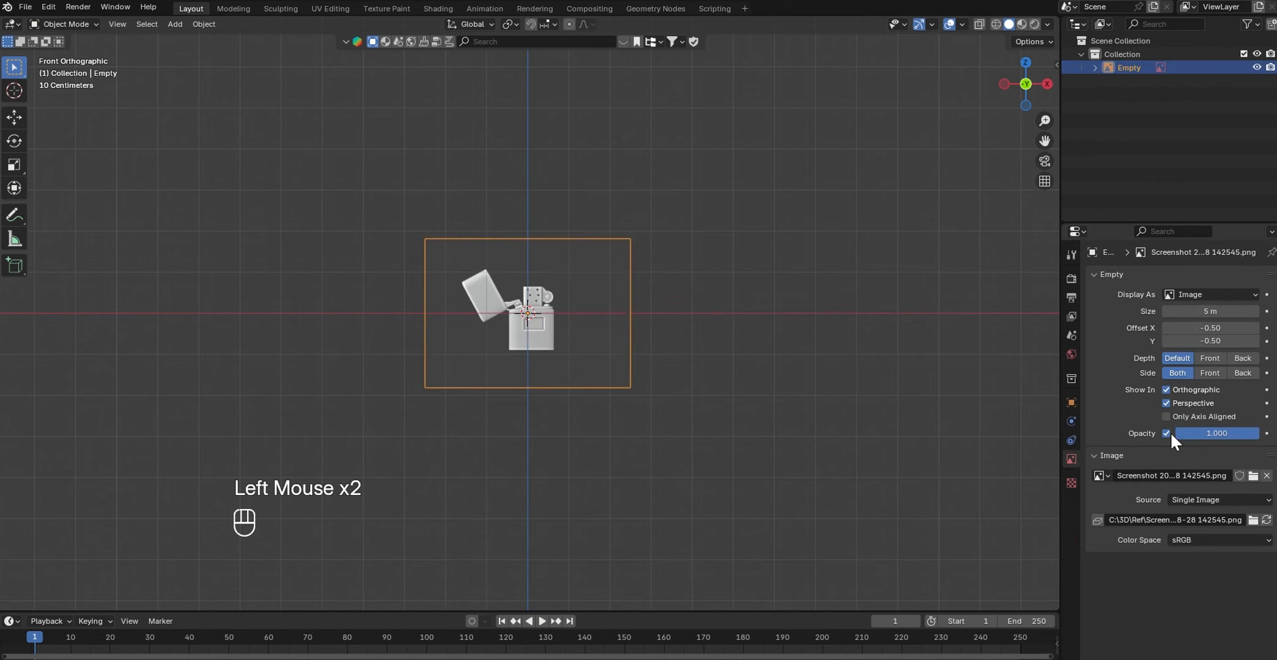
pyautogui.click(1188, 433)
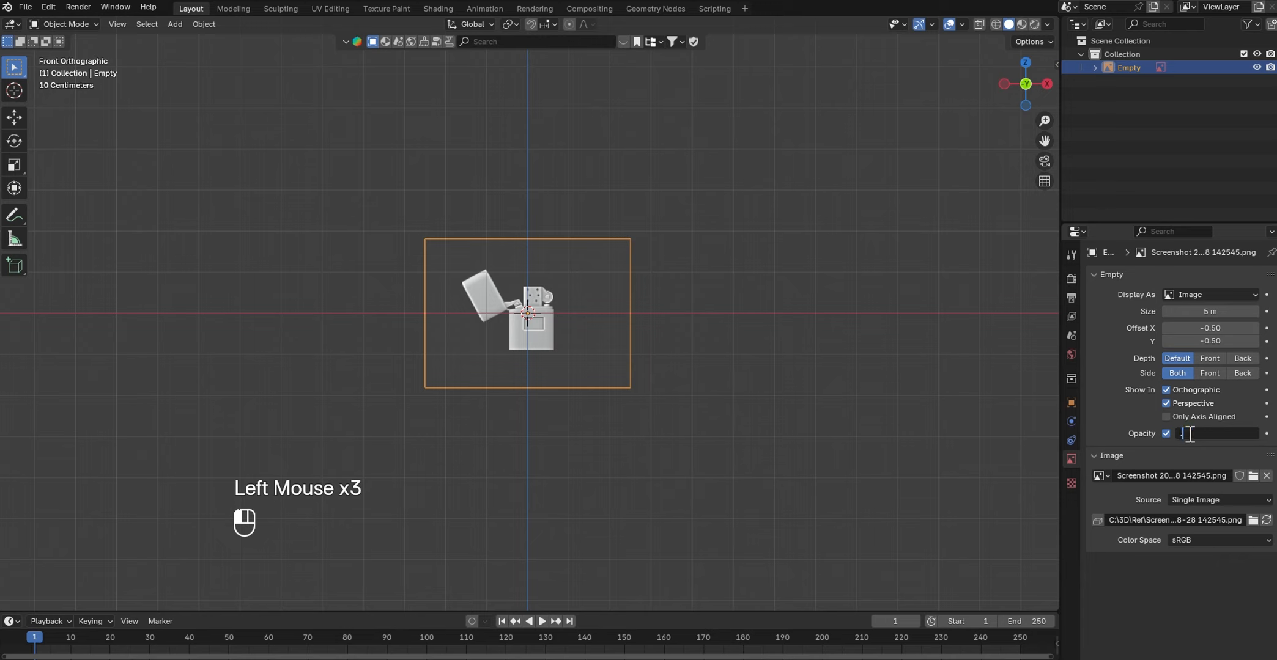
pyautogui.write('.5')
pyautogui.press('Return')
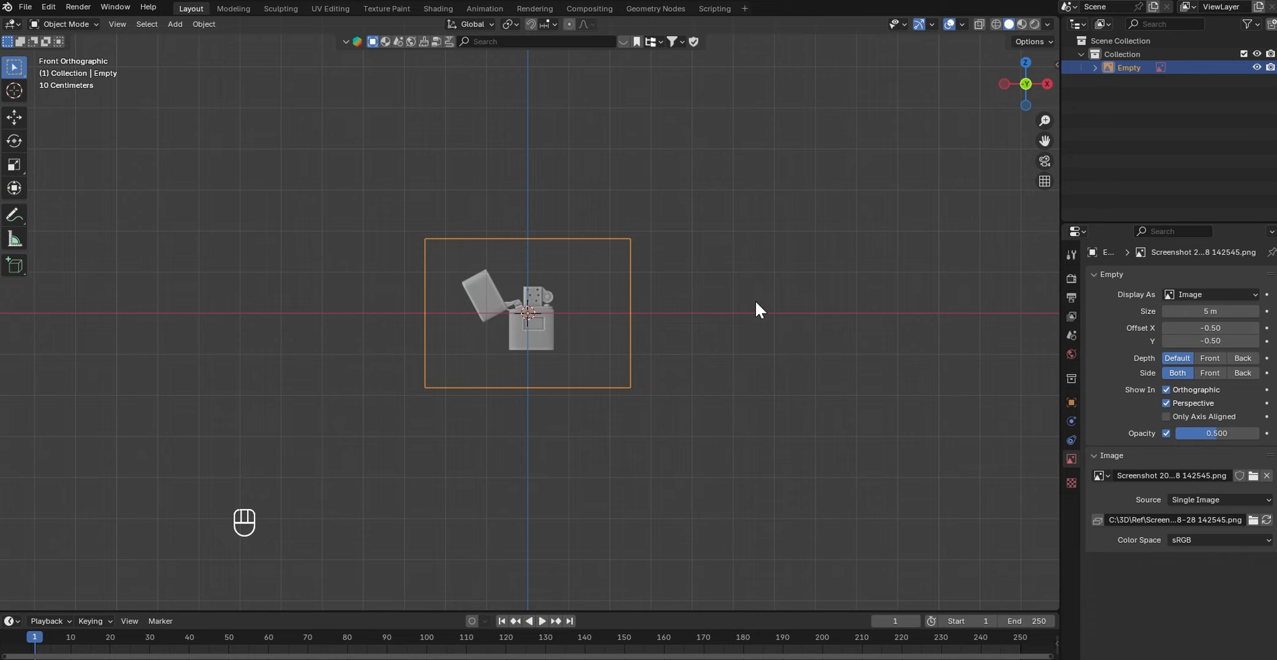
# - Raise the reference image about 0.9 m along Z so the lighter's base rests on the X axis line
pyautogui.press('g')
pyautogui.press('z')
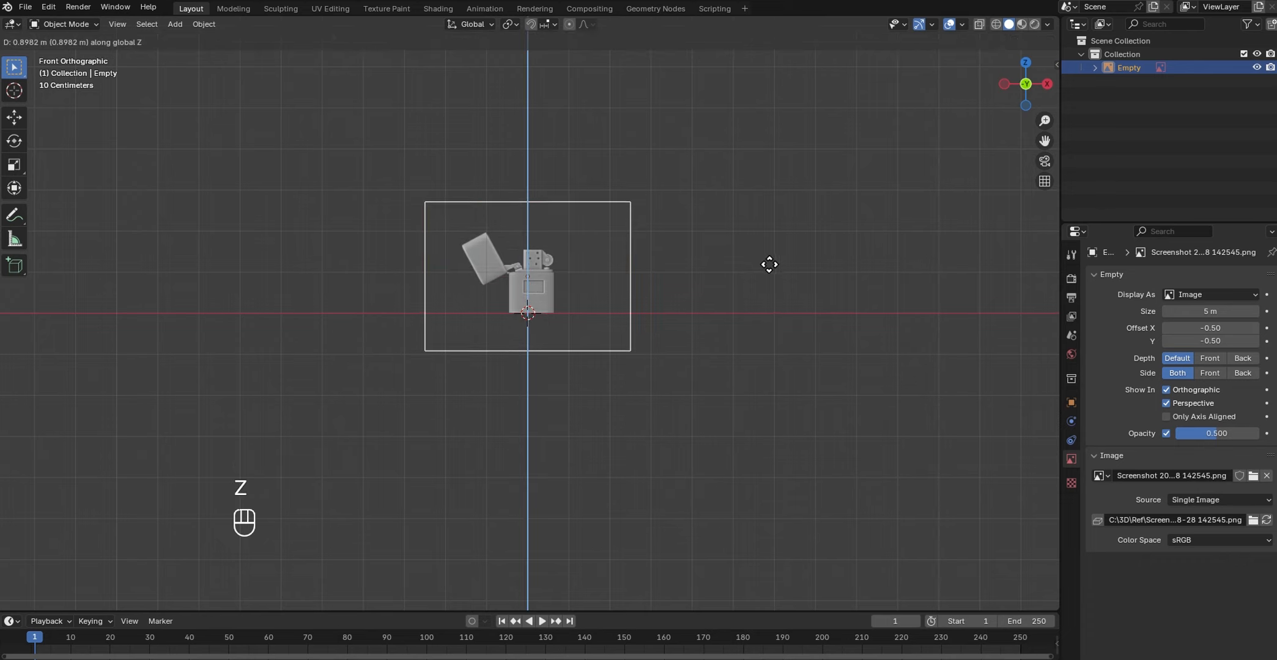
pyautogui.click(769, 265)
pyautogui.press('g')
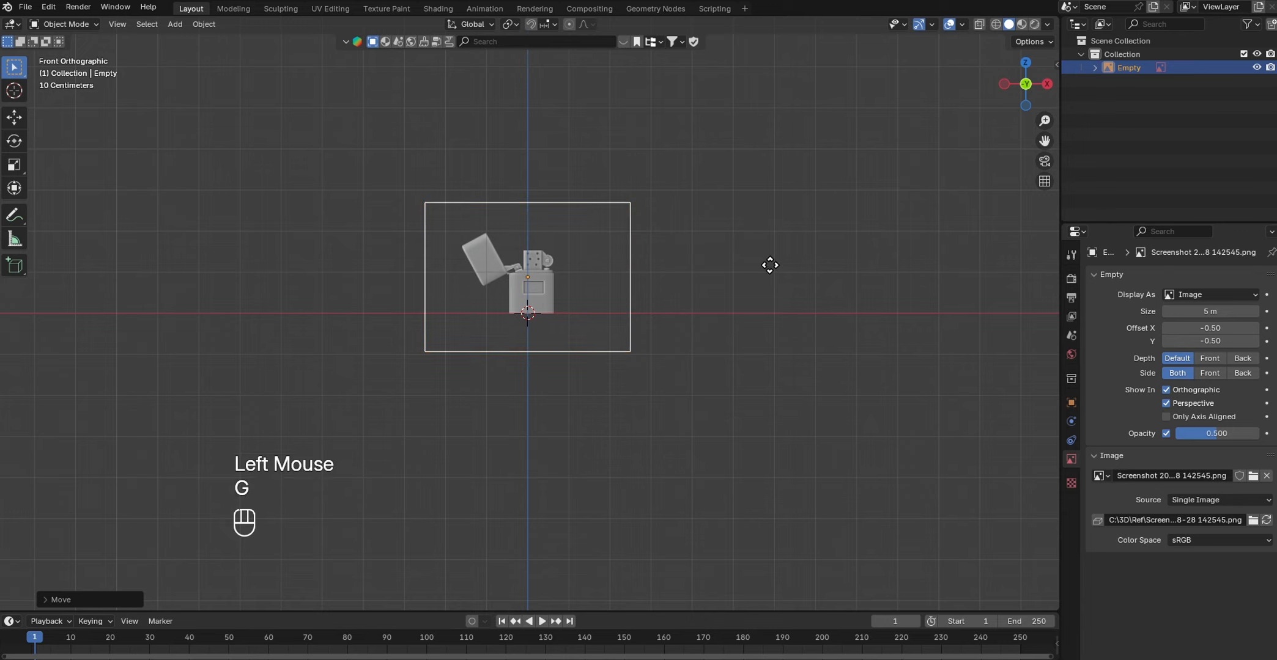
pyautogui.press('z')
pyautogui.press('Up')
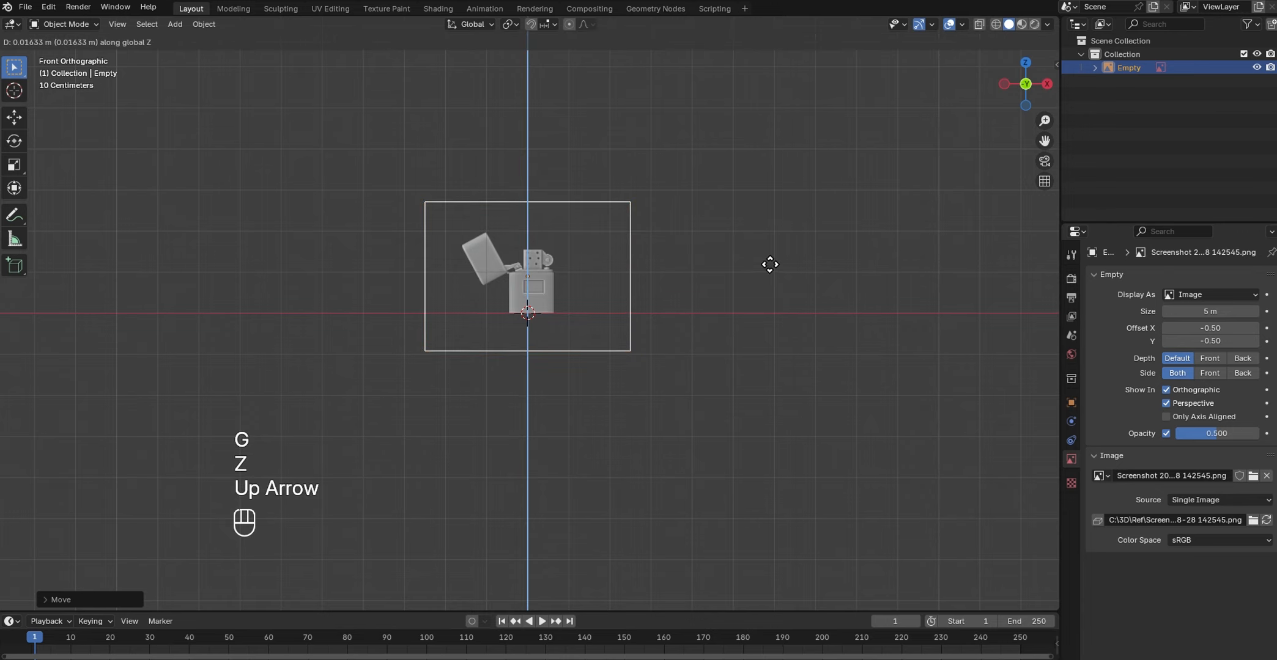
pyautogui.press('Return')
# - Move the reference image in the positive Y direction, well behind the origin, and return to the front view
pyautogui.press('KP_3')
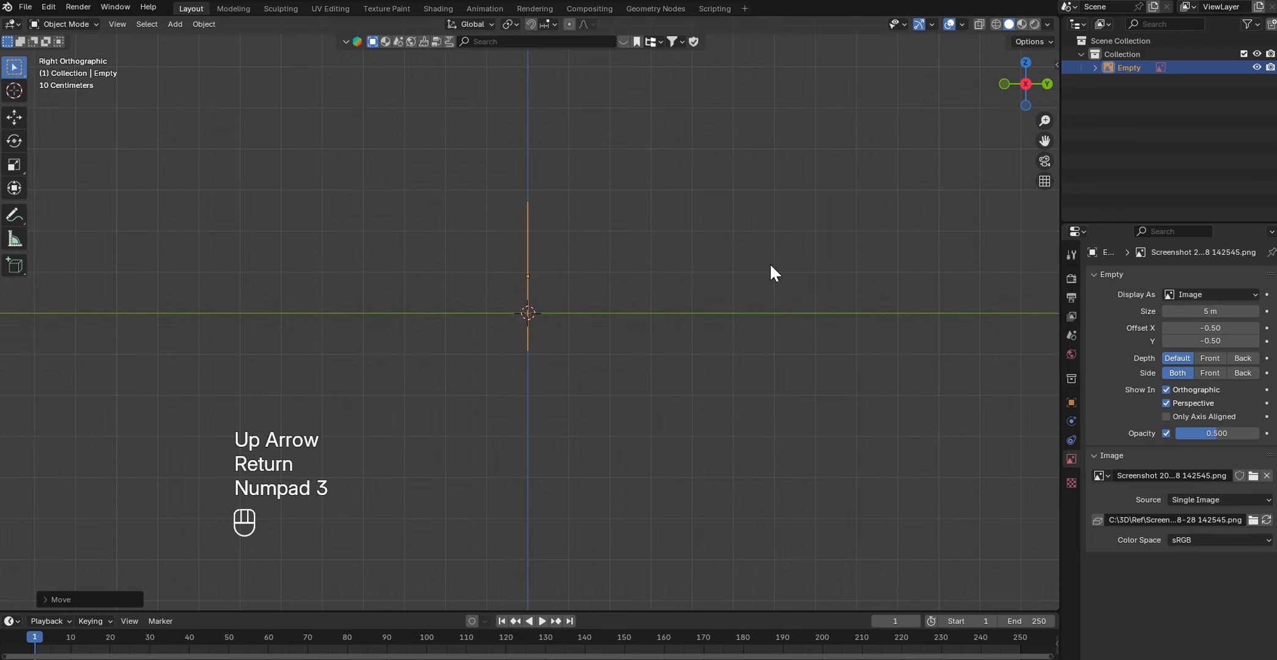
pyautogui.press('g')
pyautogui.press('y')
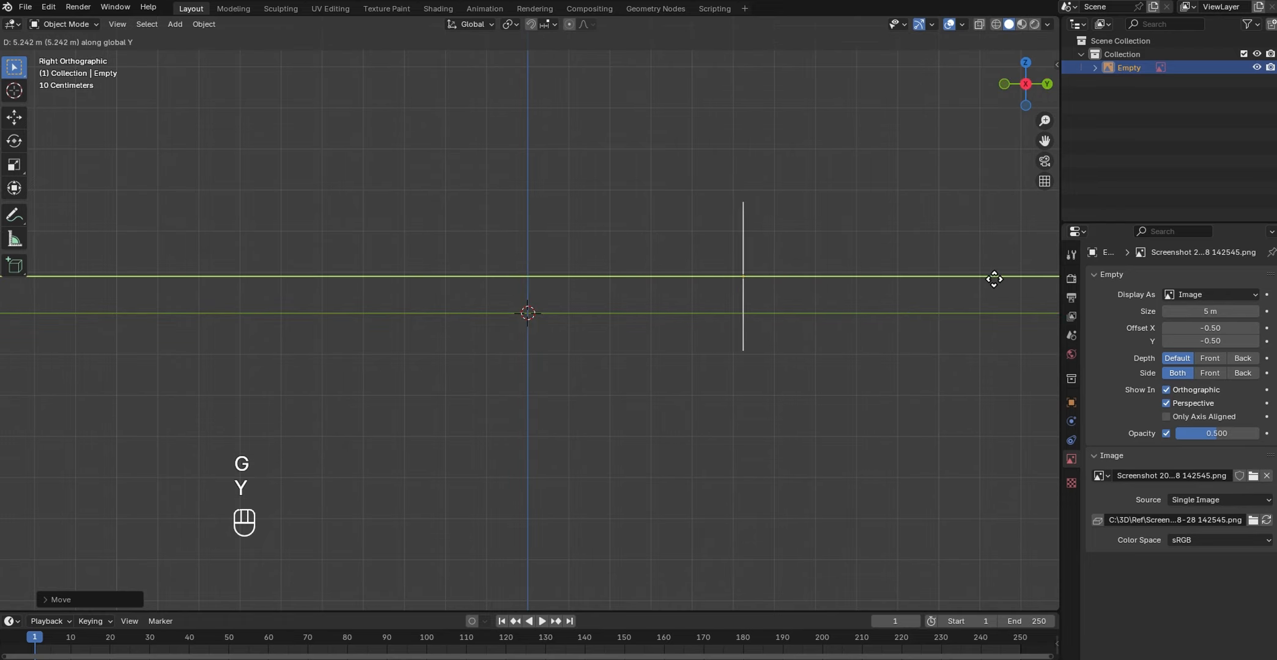
pyautogui.click(39, 291)
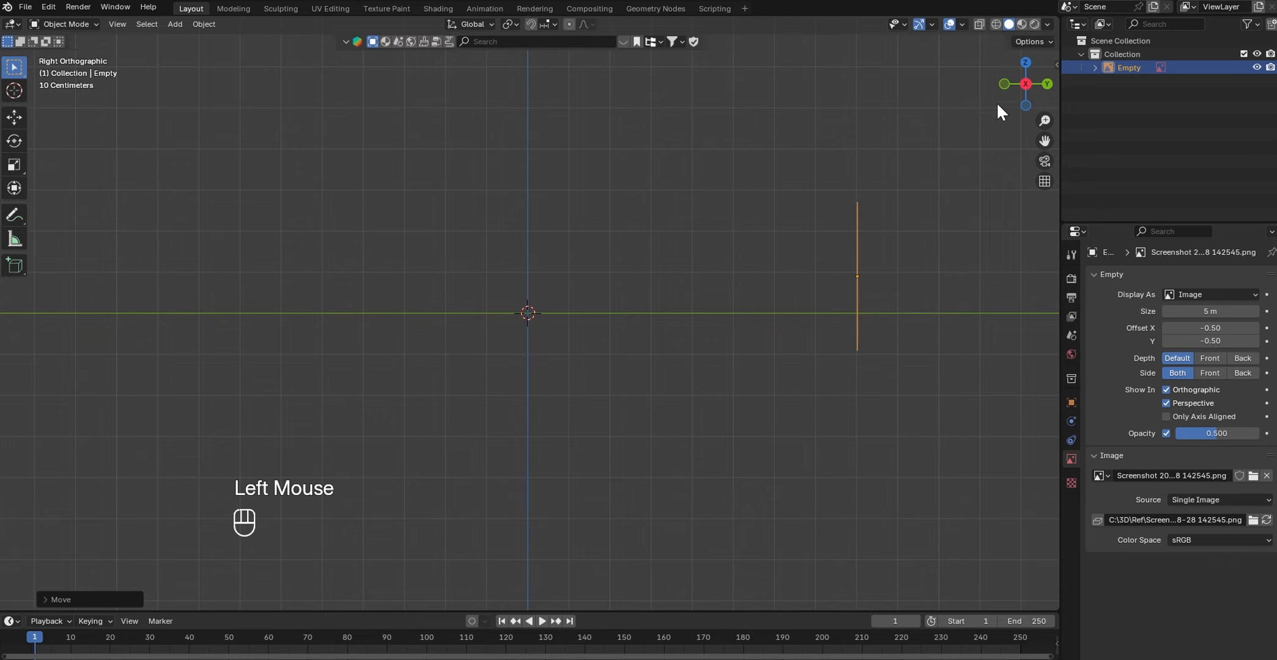
pyautogui.moveTo(997, 101); pyautogui.dragTo(851, 204)
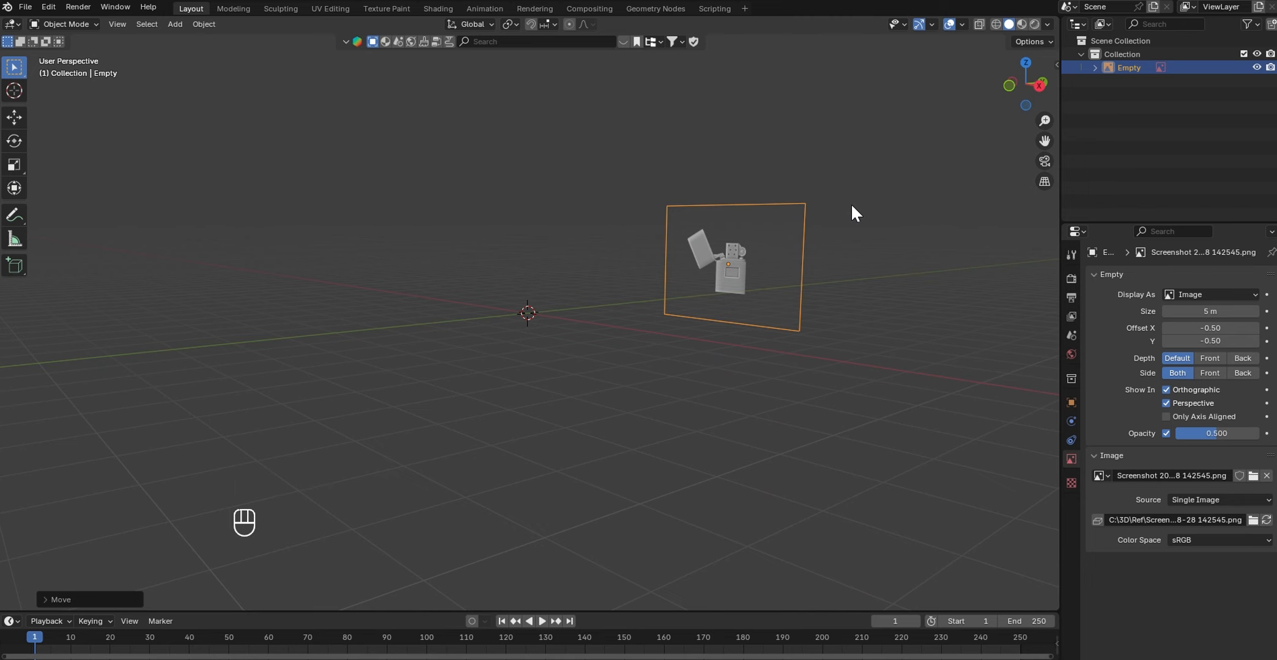
pyautogui.press('KP_1')
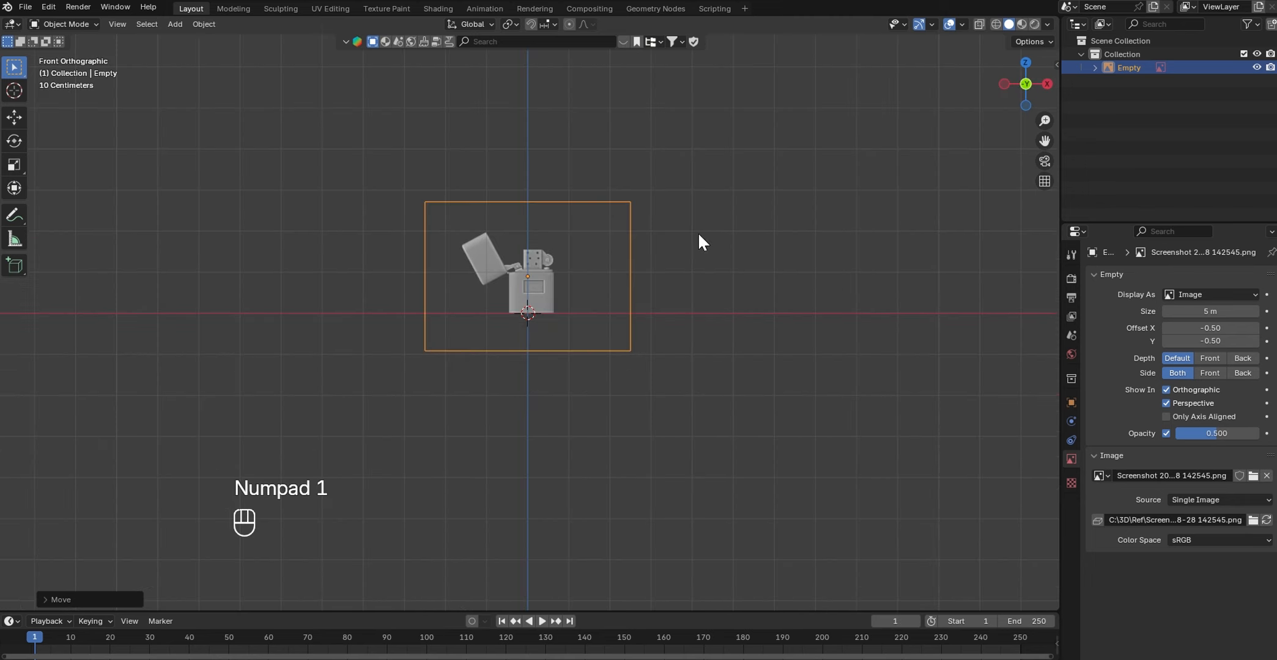
pyautogui.scroll(2, 708, 254)
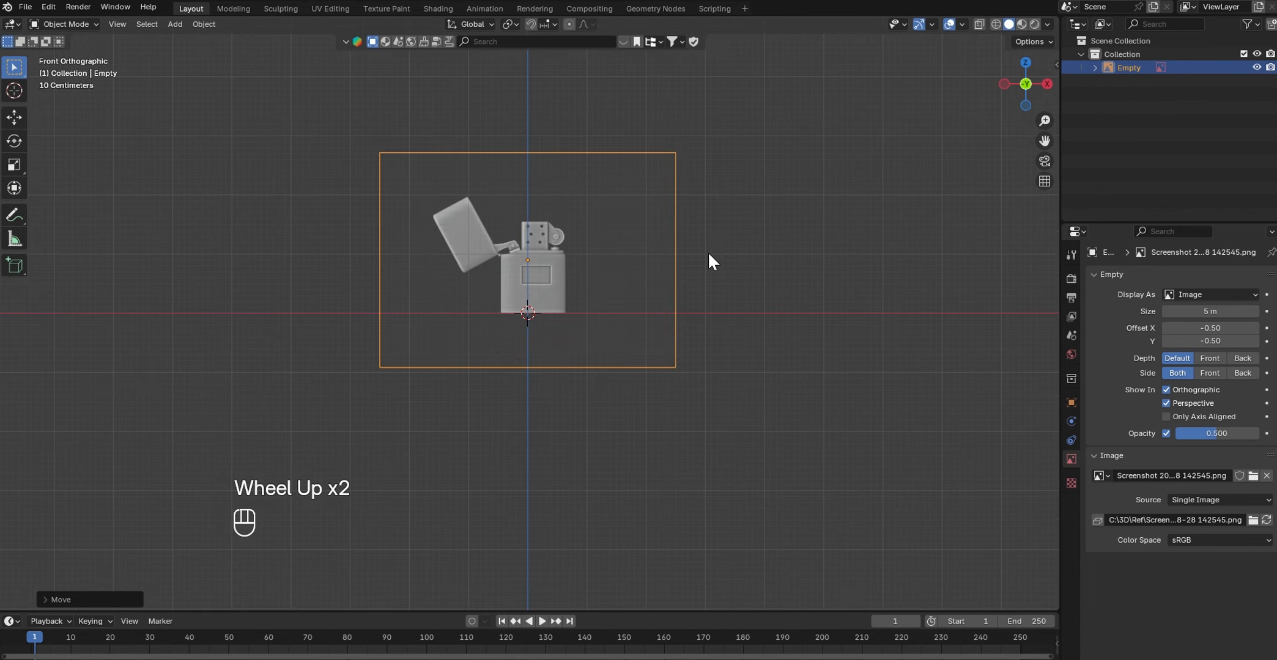
pyautogui.scroll(1, 708, 262)
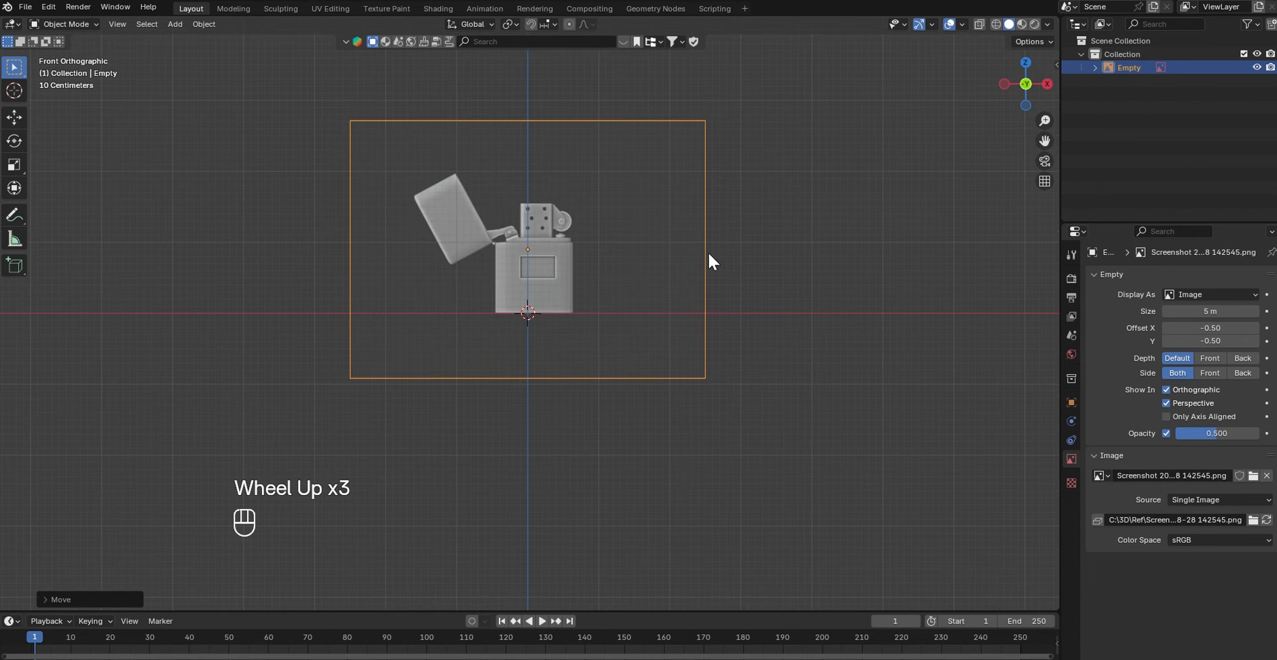
# - Turn the Outliner area into an Image Editor and open Screenshot 2025-08-28 142832.png from C:\3D\Ref in it
pyautogui.click(1084, 22)
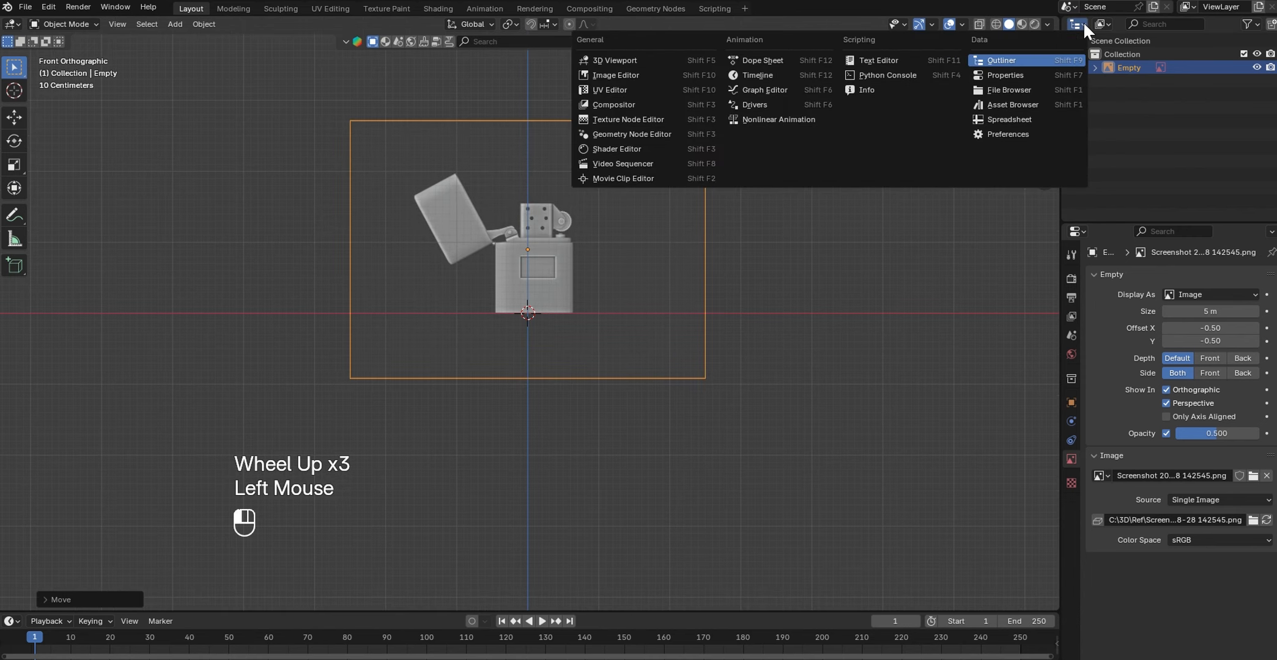
pyautogui.click(637, 74)
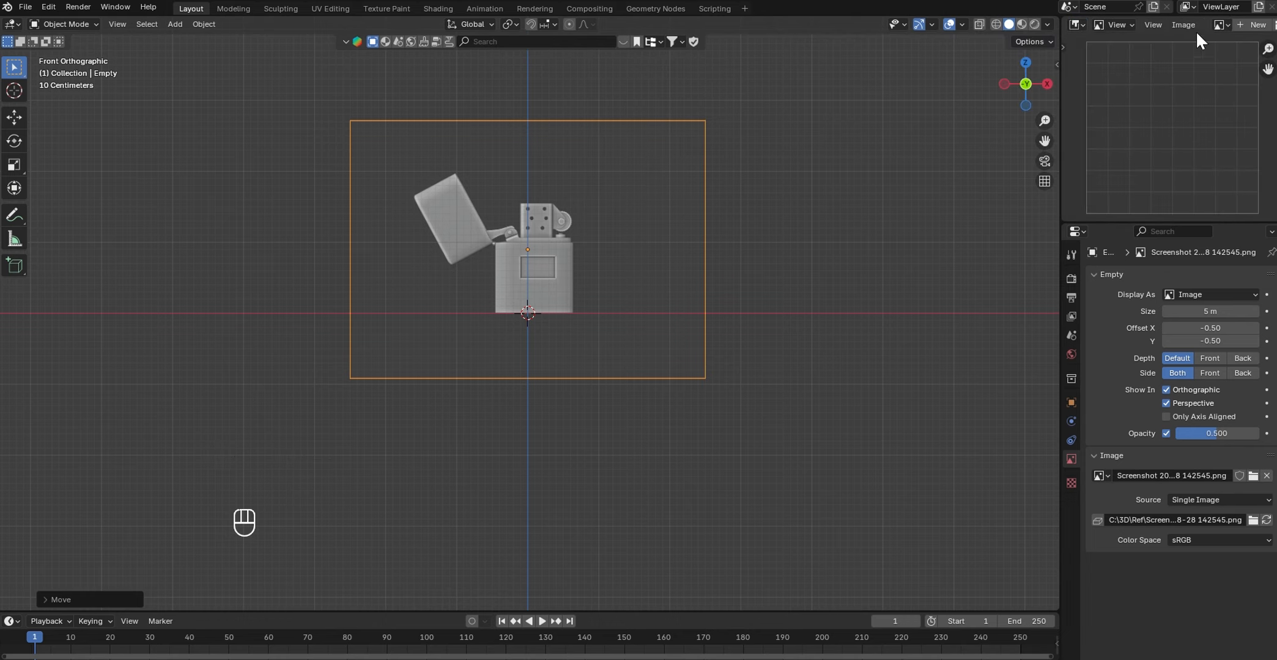
pyautogui.scroll(-3, 1203, 17)
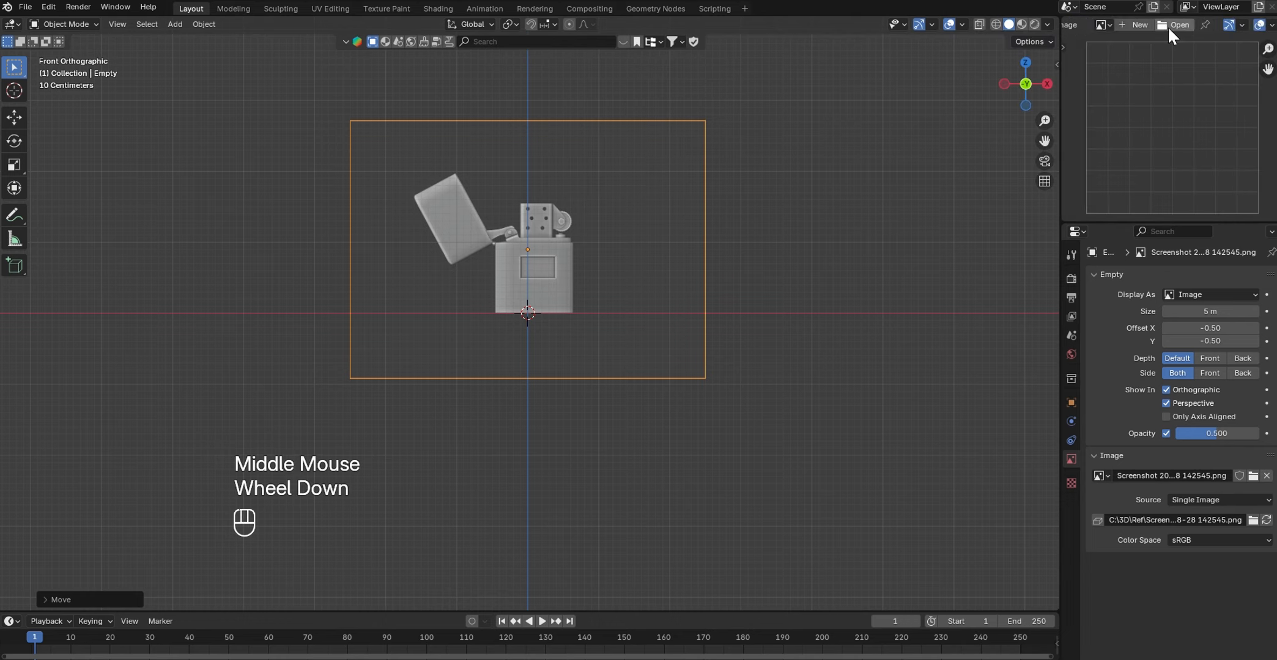
pyautogui.click(1176, 23)
pyautogui.click(368, 410)
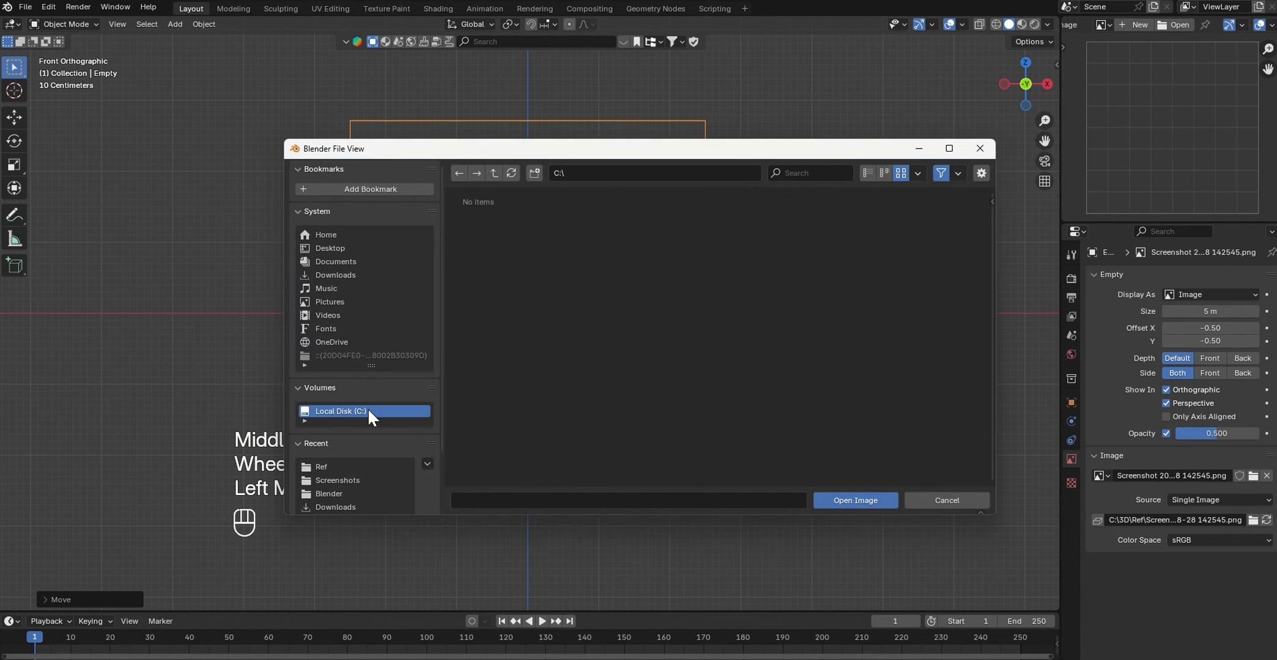
pyautogui.click(480, 254)
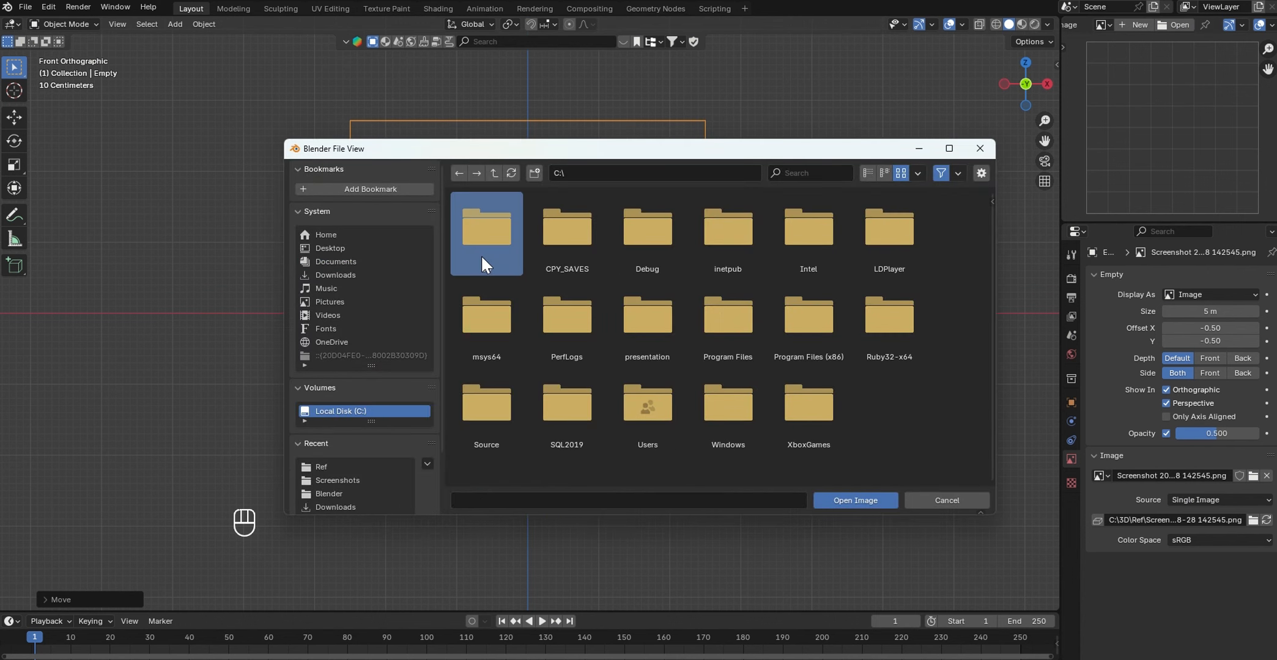
pyautogui.doubleClick(481, 254)
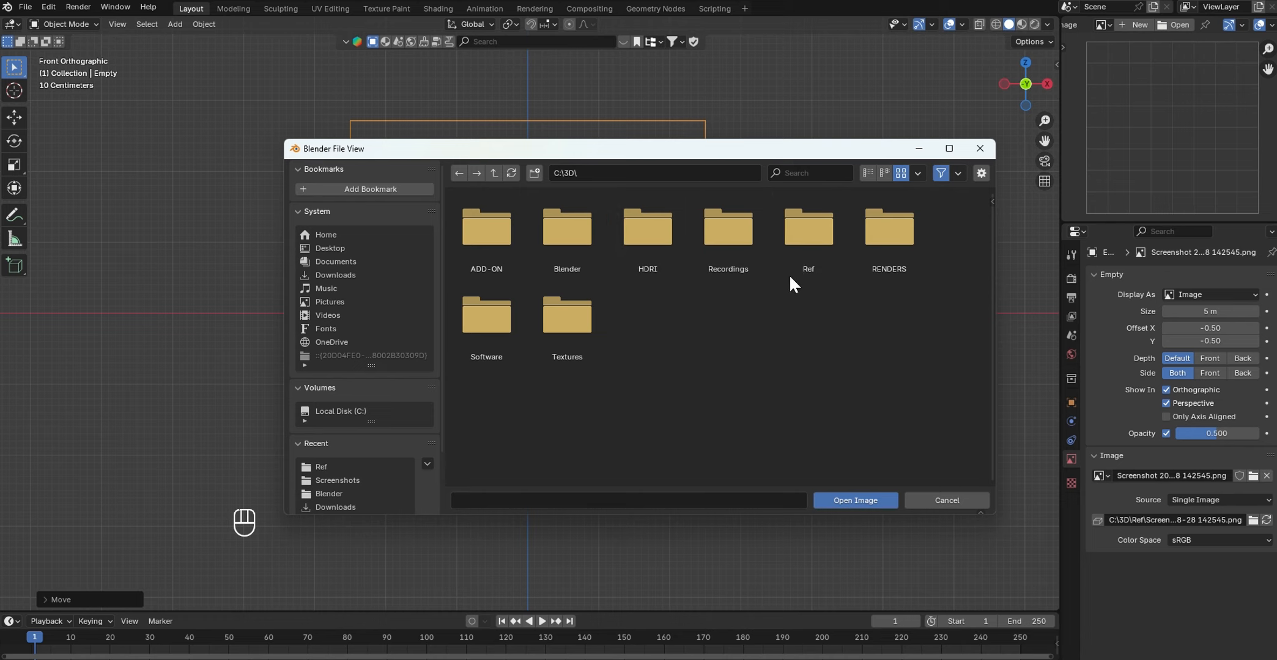
pyautogui.doubleClick(798, 235)
pyautogui.click(805, 232)
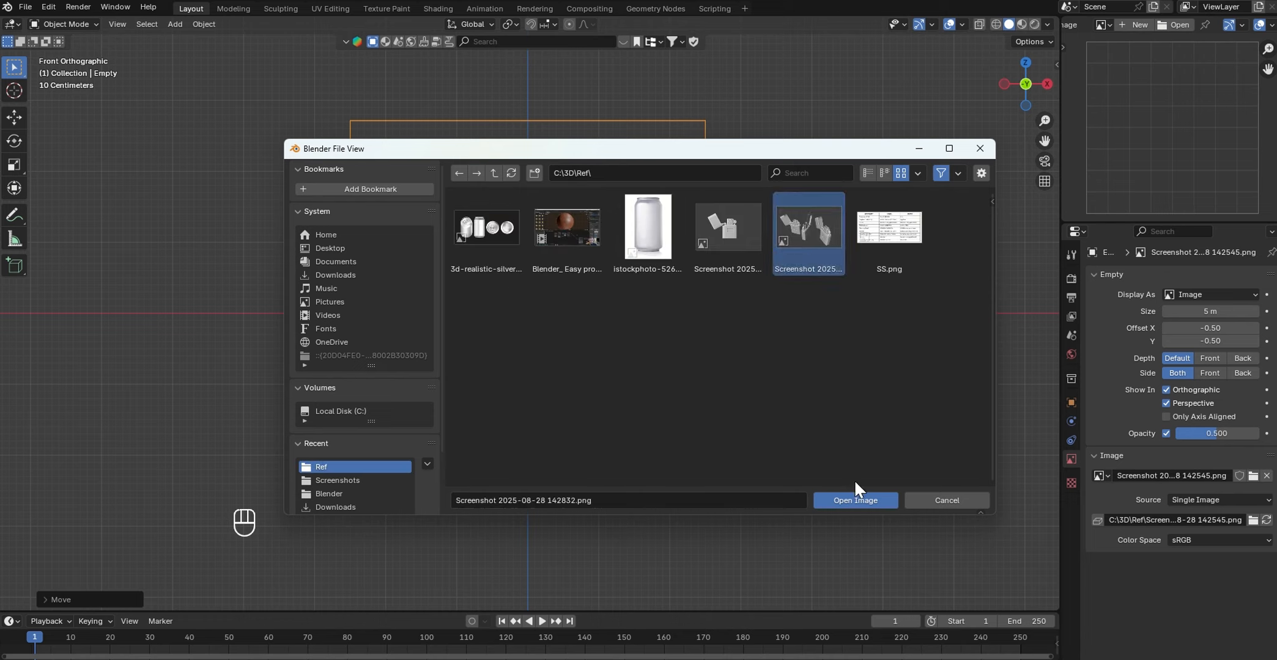
pyautogui.click(850, 503)
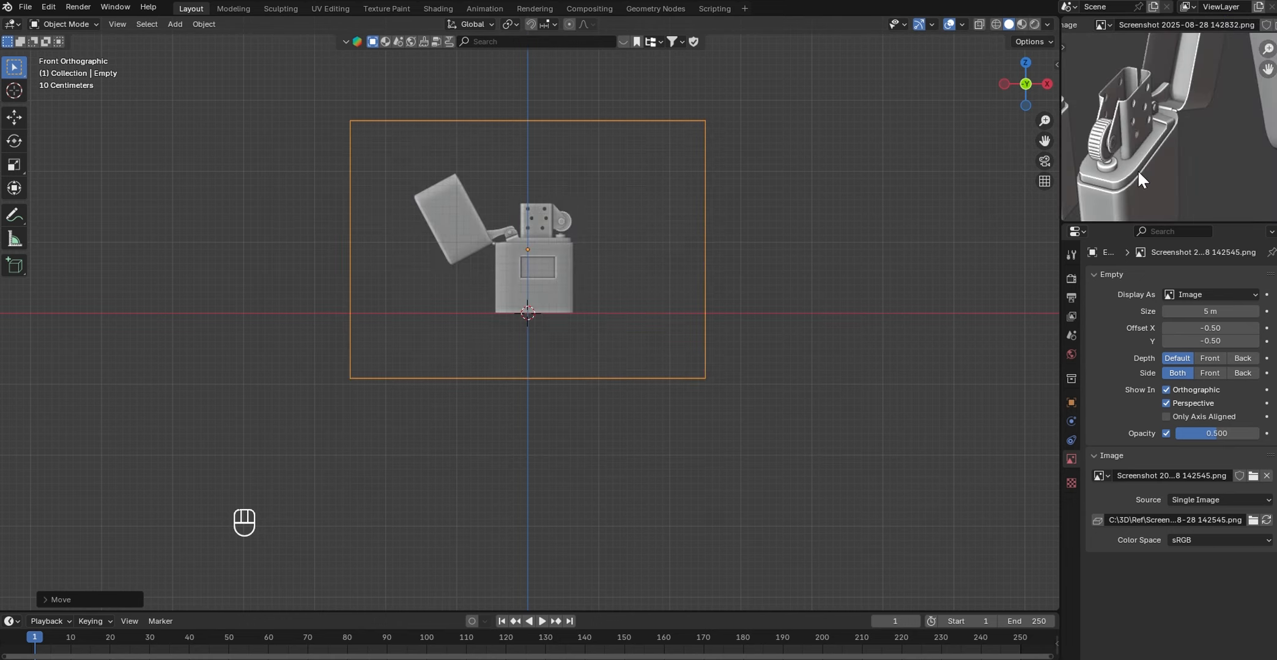
# - Widen the Image Editor area and zoom the image so all three lighter views fit inside it
pyautogui.scroll(-4, 1141, 164)
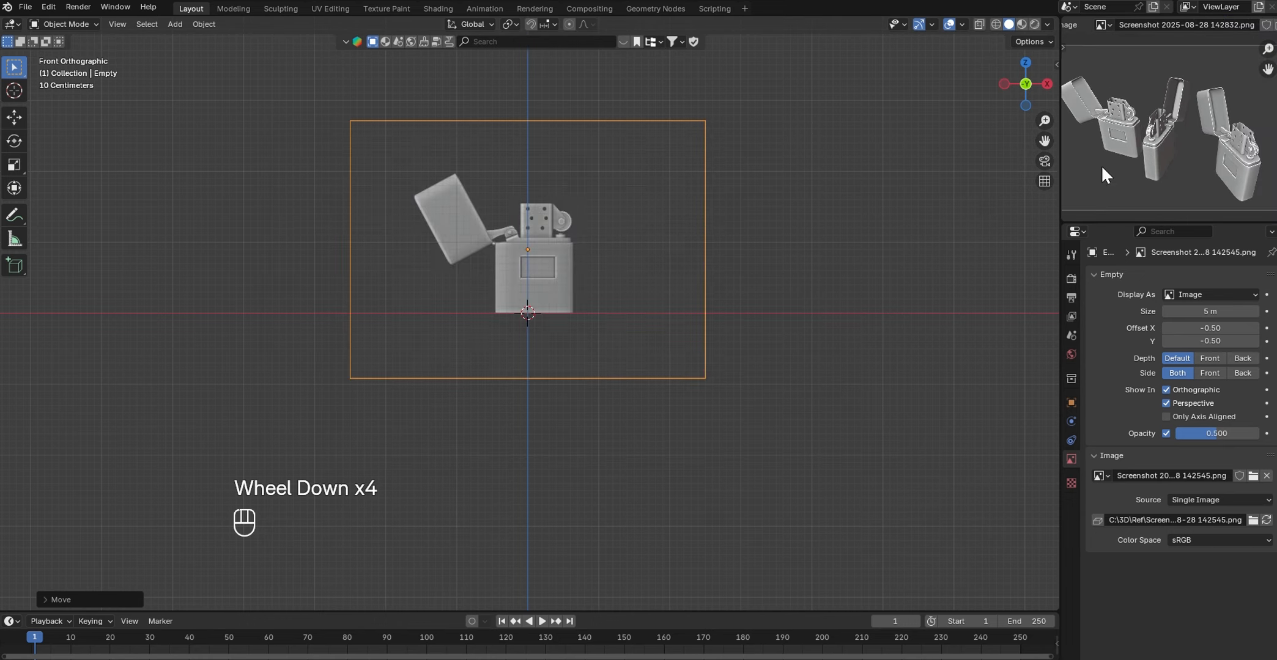
pyautogui.moveTo(1062, 199); pyautogui.dragTo(986, 206)
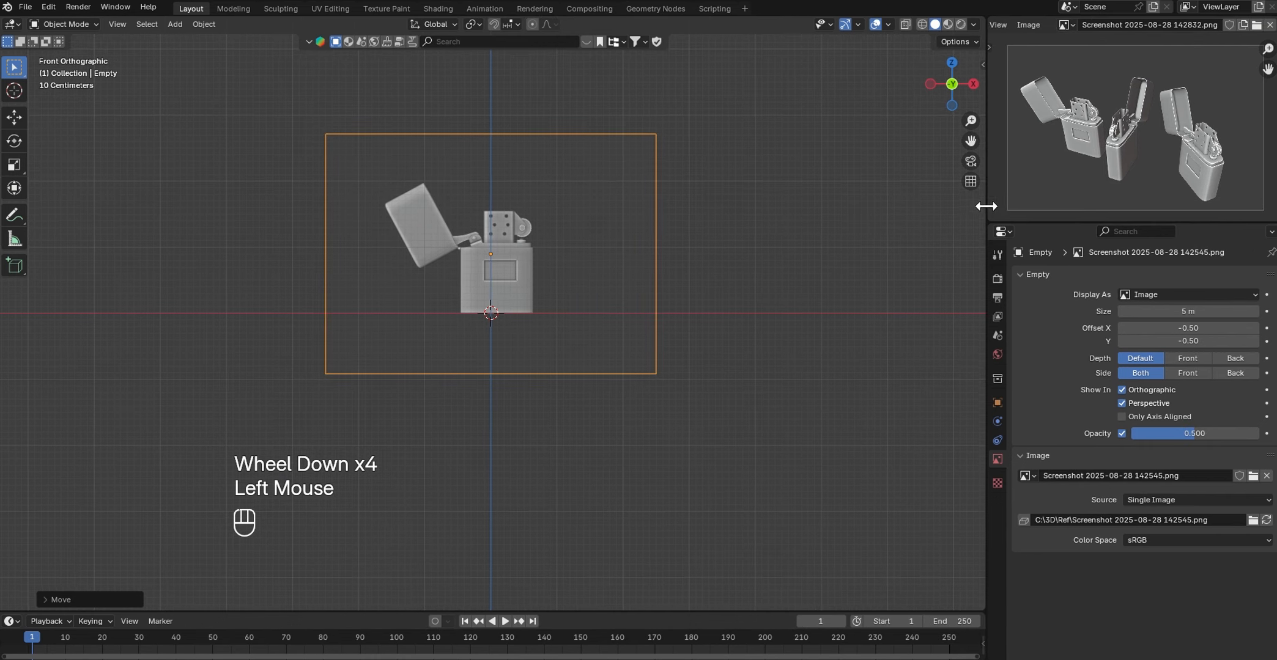
pyautogui.scroll(-1, 1060, 174)
pyautogui.scroll(2, 1061, 183)
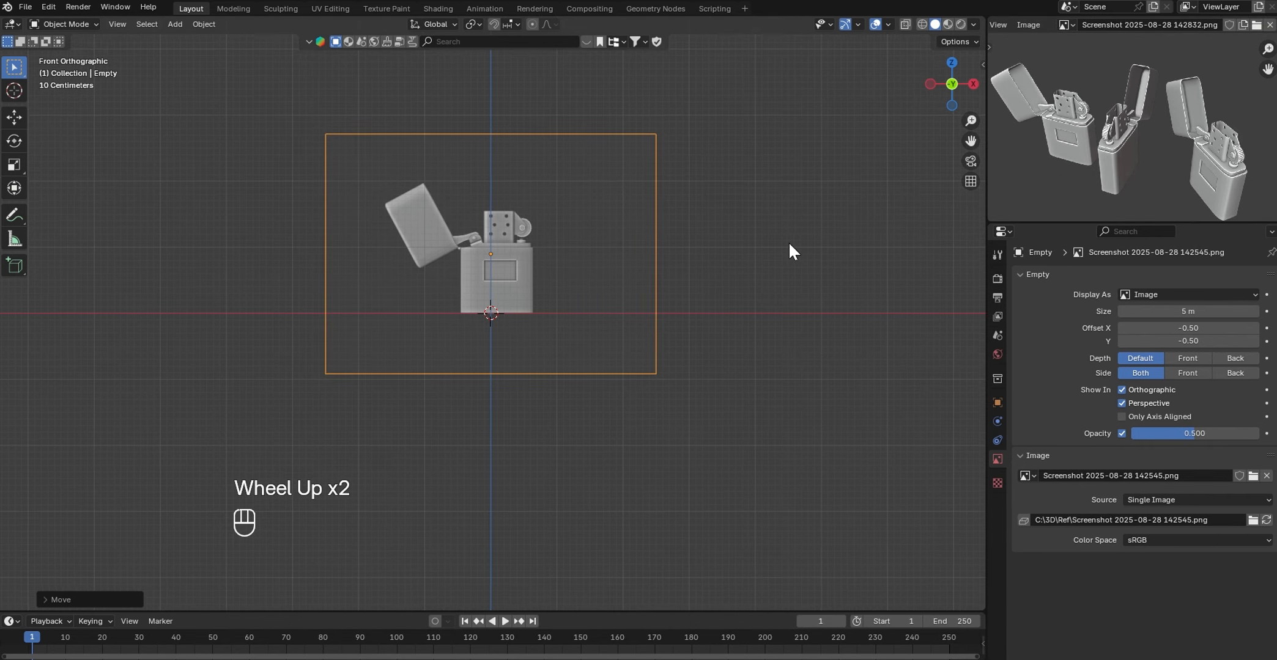
# - Add a cube mesh at the origin and enable X-ray so the lighter reference shows through it
pyautogui.click(722, 374)
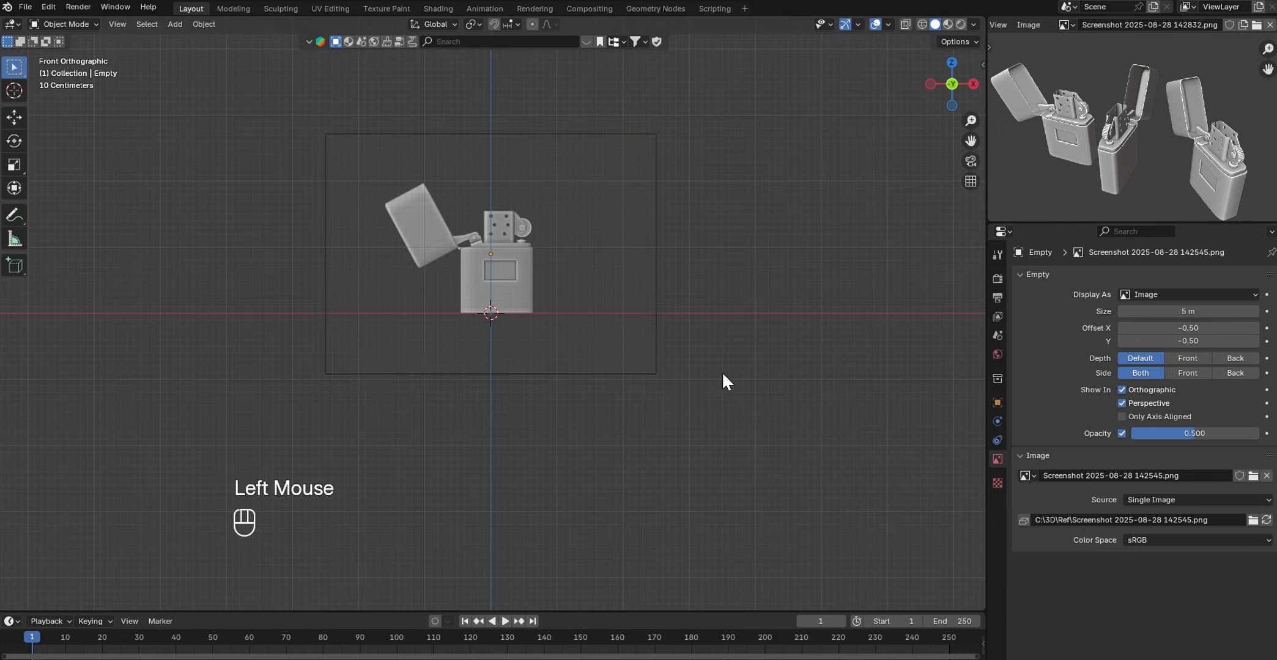
pyautogui.hotkey('shift', 'a')
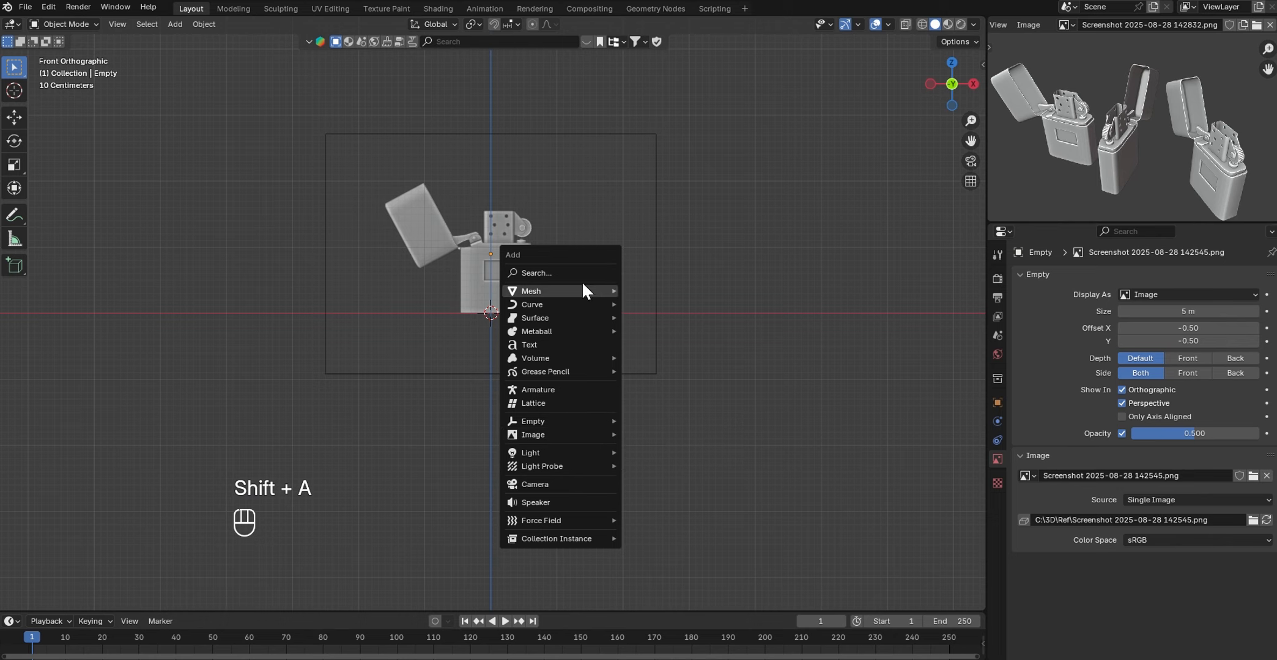
pyautogui.moveTo(584, 291)
pyautogui.click(672, 301)
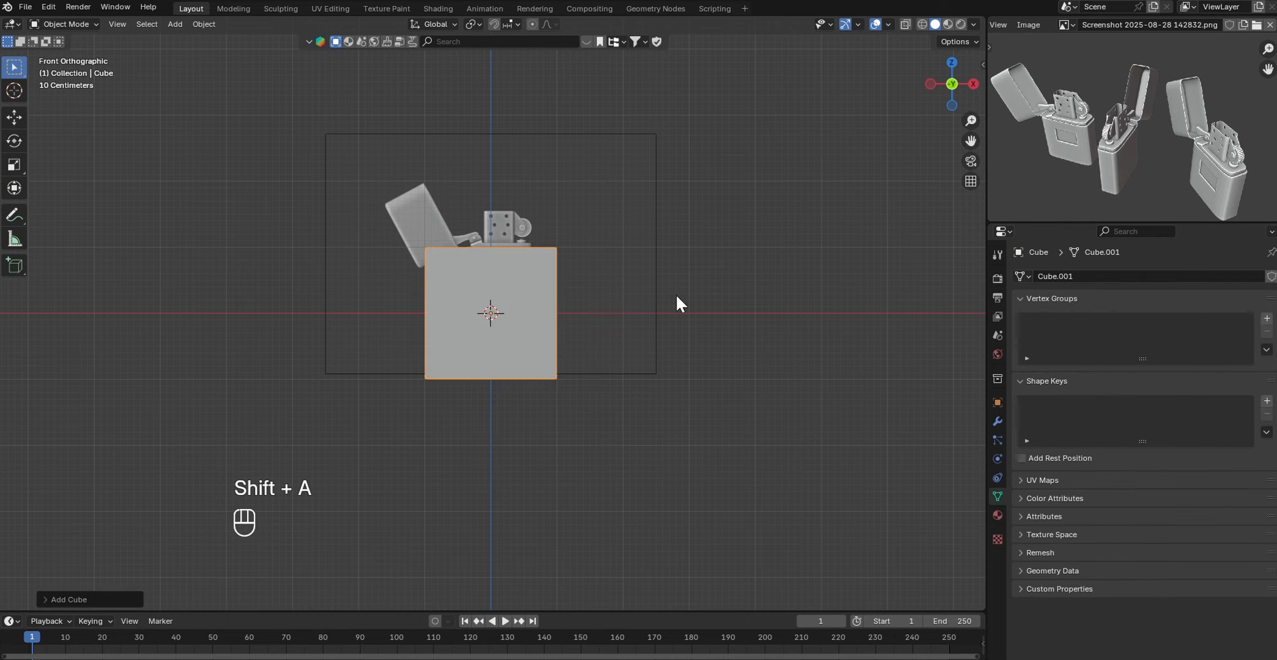
pyautogui.click(905, 25)
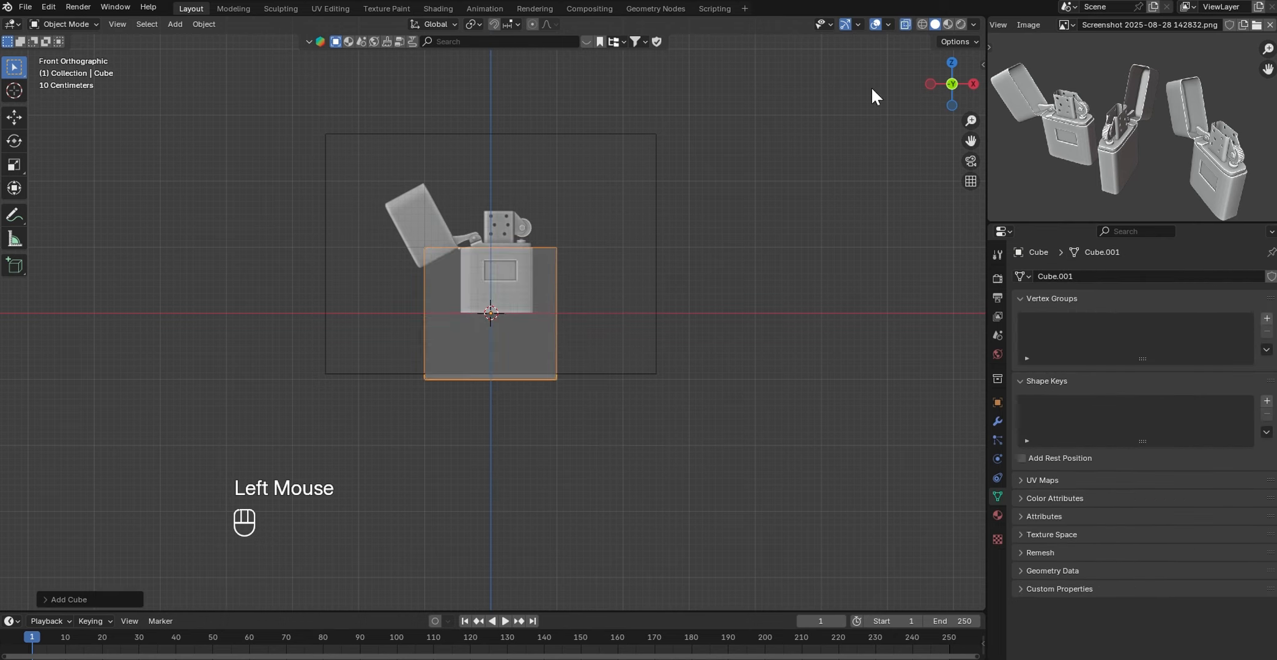
# - Scale the cube down along Z and then along X to roughly the proportions of the lighter's lower case
pyautogui.press('s')
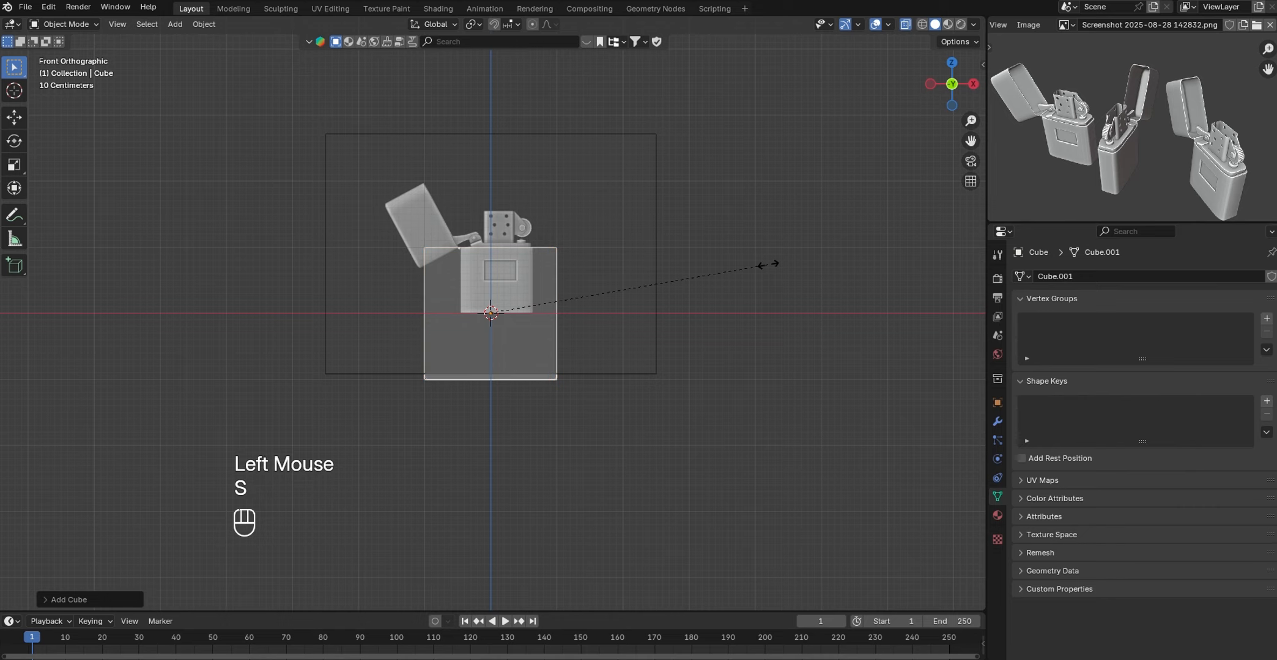
pyautogui.press('z')
pyautogui.click(709, 302)
pyautogui.press('s')
pyautogui.press('x')
pyautogui.click(630, 307)
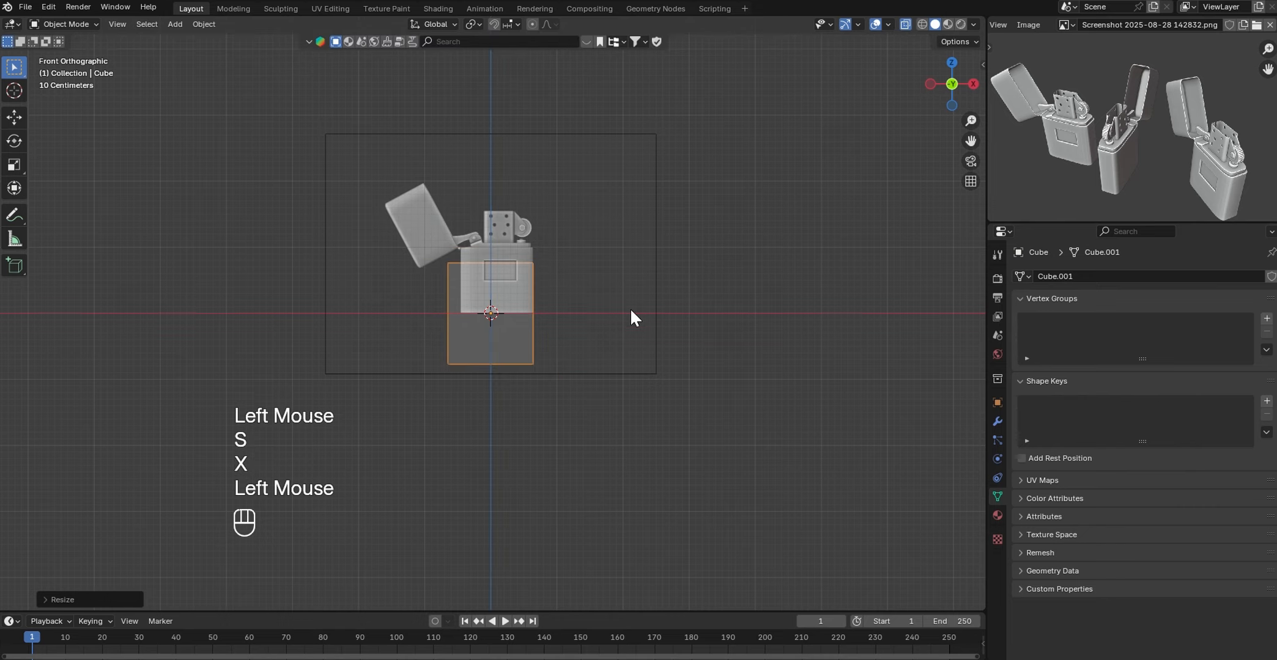
# - Move the cube up along Z and about 0.09 m along X to centre it horizontally on the lighter's lower case
pyautogui.scroll(4, 636, 306)
pyautogui.press('g')
pyautogui.press('z')
pyautogui.click(713, 235)
pyautogui.press('g')
pyautogui.press('x')
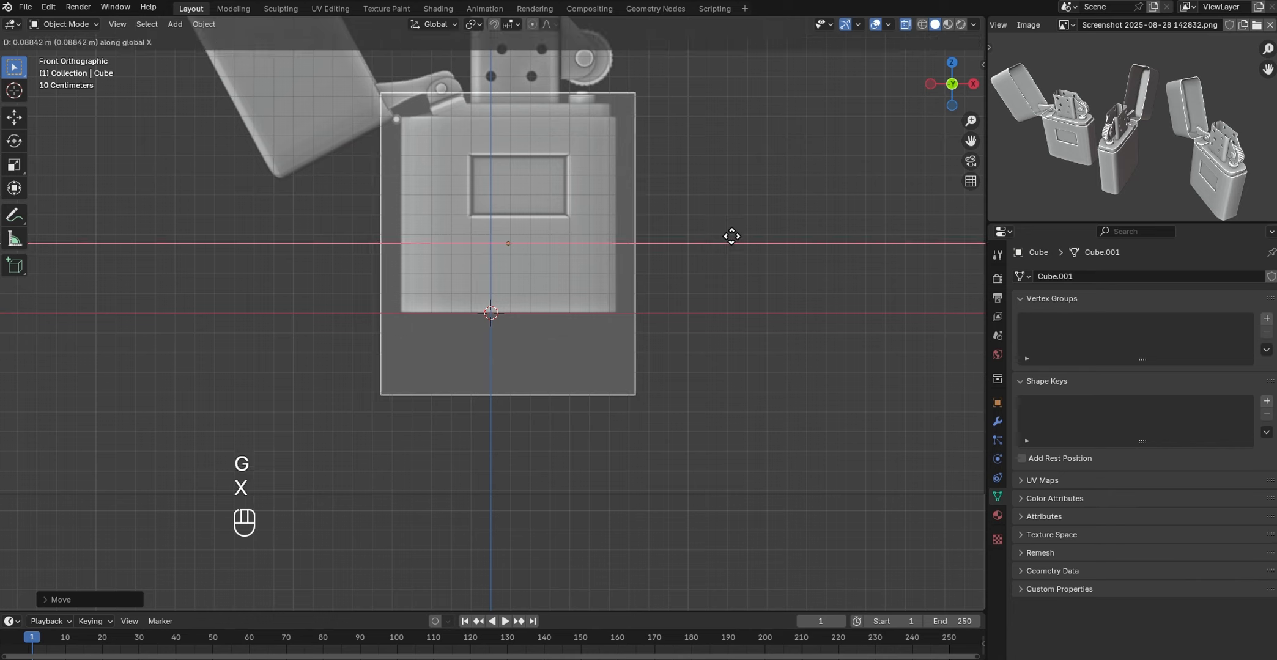
pyautogui.click(731, 236)
# - Shrink the cube along X and Z close to the lower case's size, and raise it along Z to centre it on the case
pyautogui.press('s')
pyautogui.press('x')
pyautogui.click(683, 234)
pyautogui.press('s')
pyautogui.press('z')
pyautogui.click(686, 187)
pyautogui.press('g')
pyautogui.press('z')
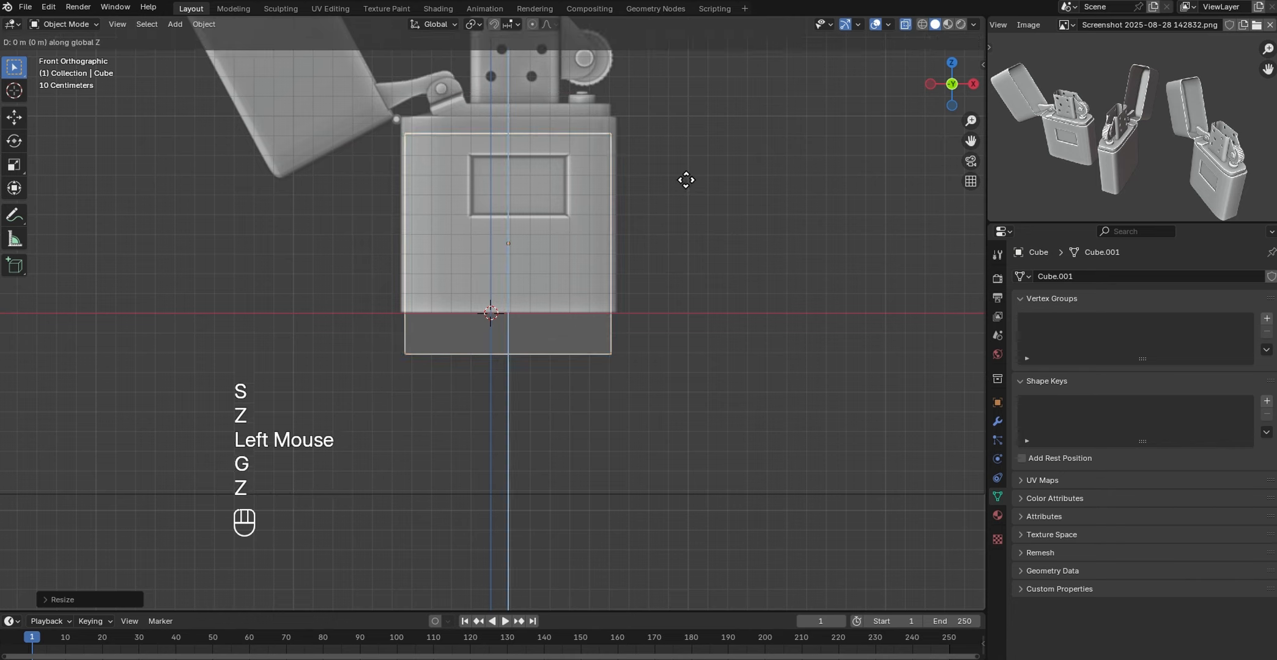
pyautogui.click(698, 150)
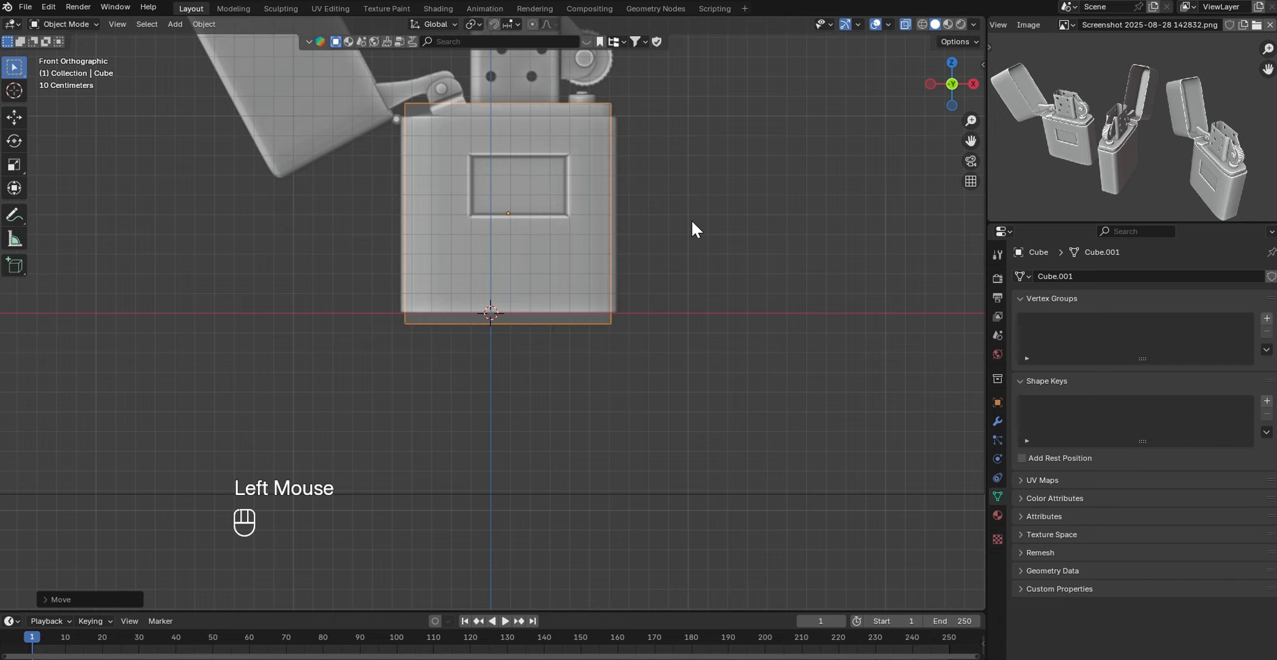
# - Fine-tune the cube's X and Z scale so its edges match the outline of the lighter's lower case
pyautogui.press('s')
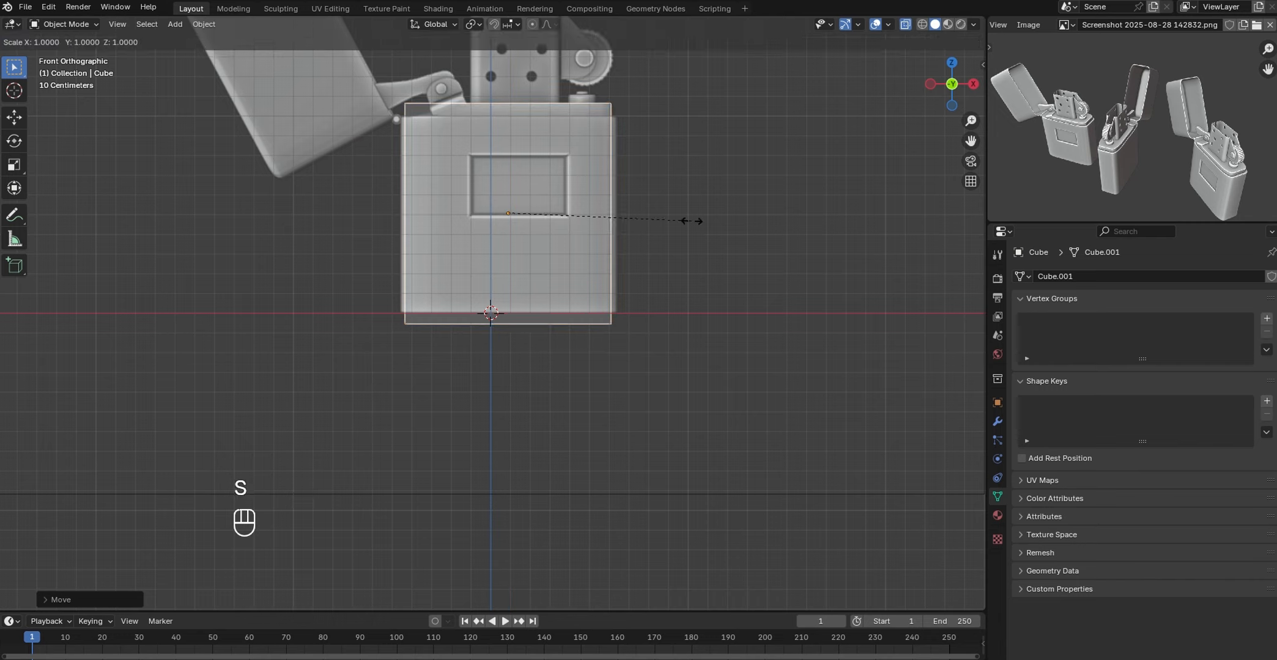
pyautogui.press('x')
pyautogui.click(699, 218)
pyautogui.press('s')
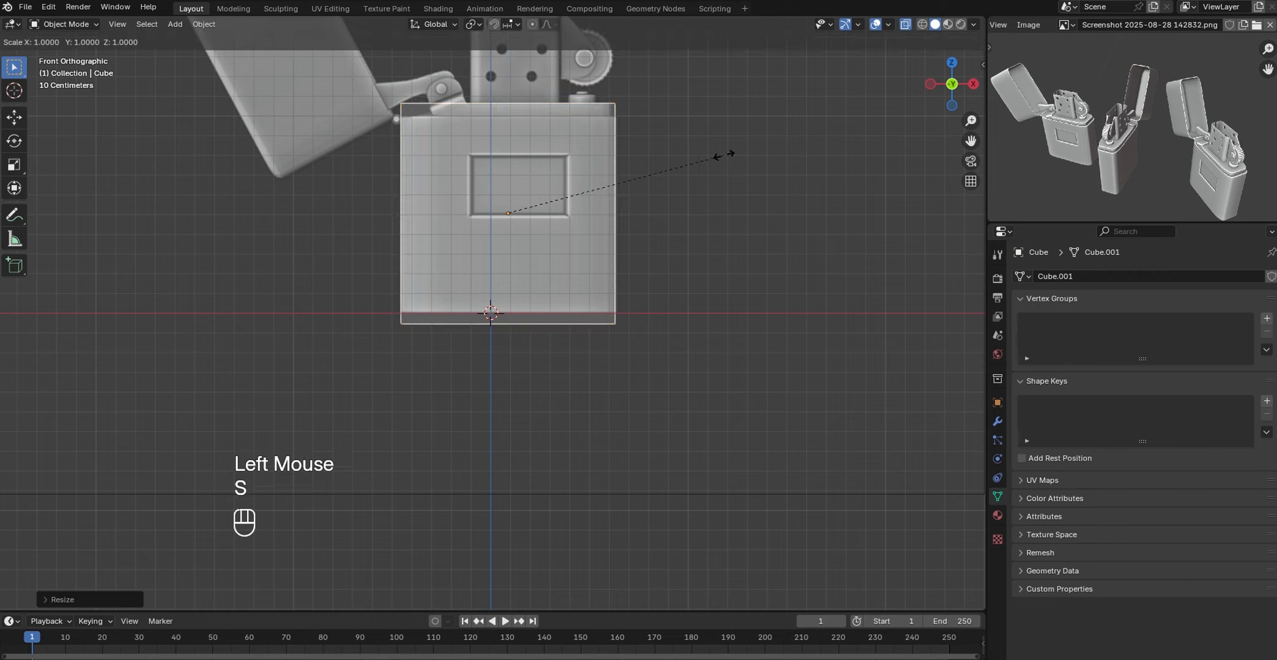
pyautogui.press('z')
pyautogui.click(701, 178)
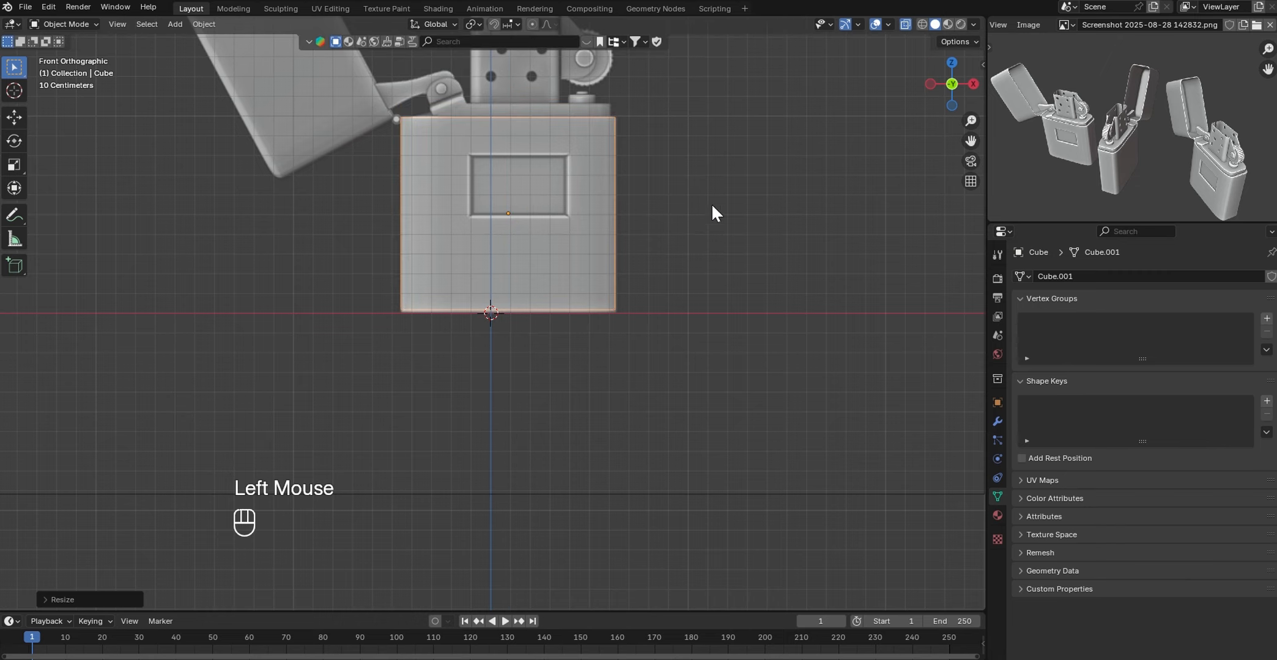
# - In Edit Mode with X-ray off, scale the whole mesh along Y from the right view to about a sixth of its depth
pyautogui.press('Tab')
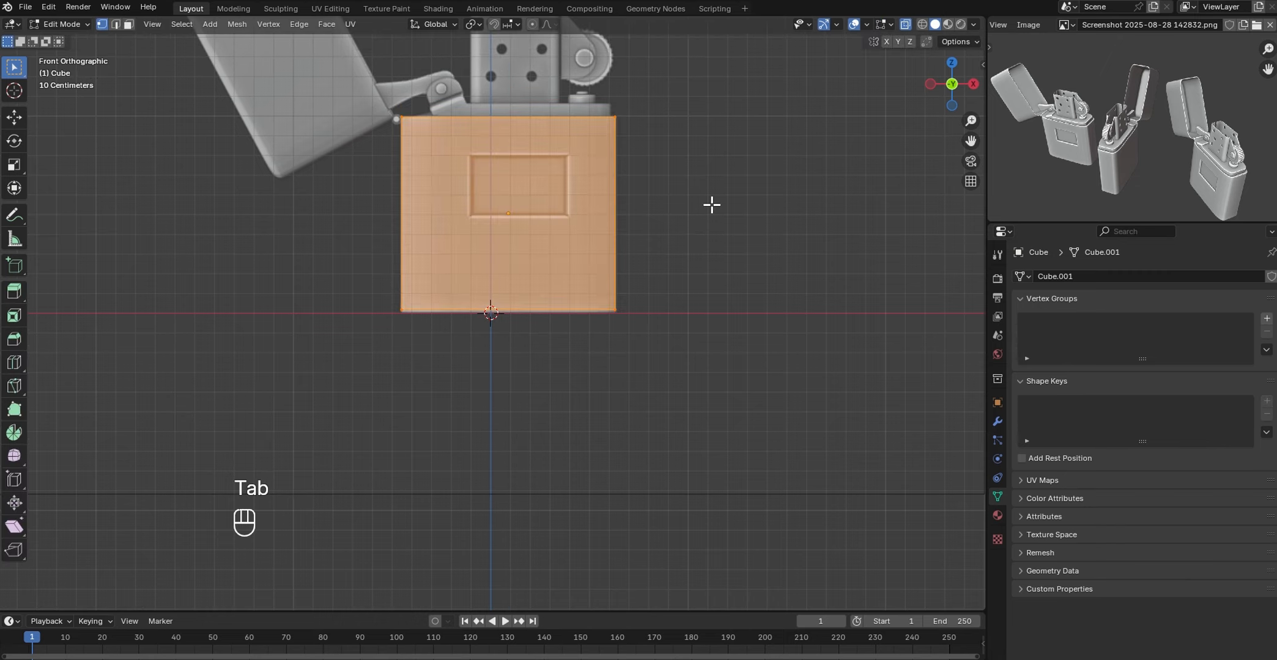
pyautogui.click(908, 24)
pyautogui.moveTo(951, 86); pyautogui.dragTo(954, 122)
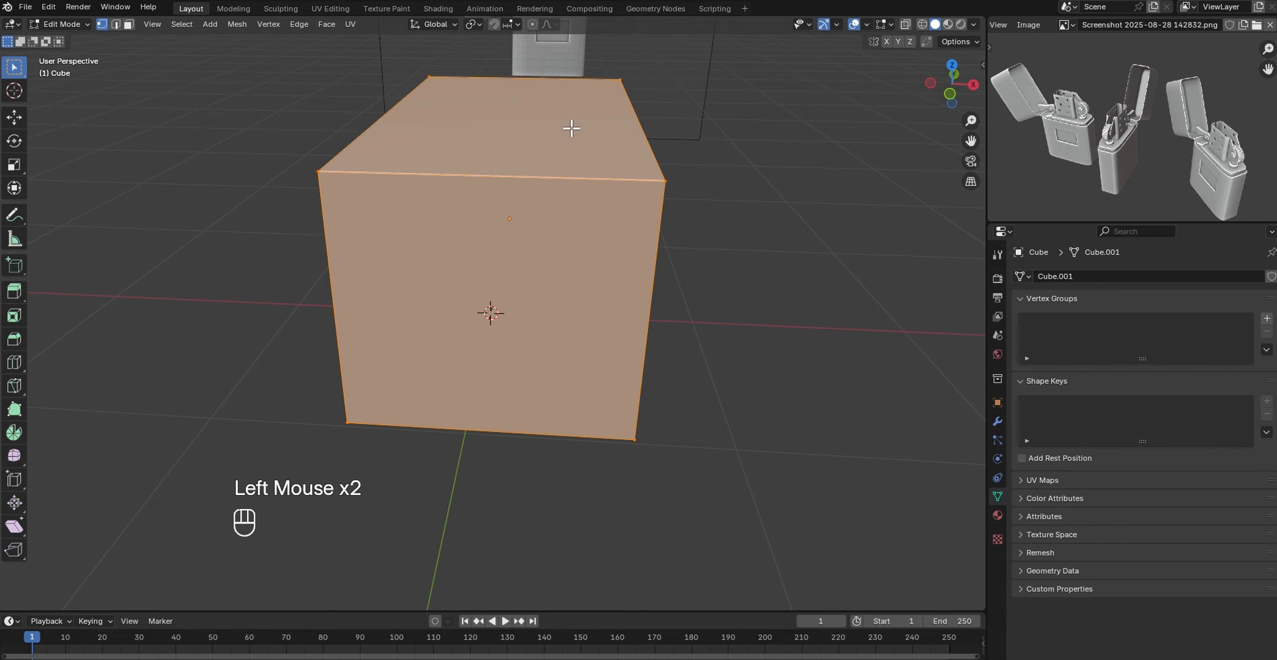
pyautogui.press('KP_3')
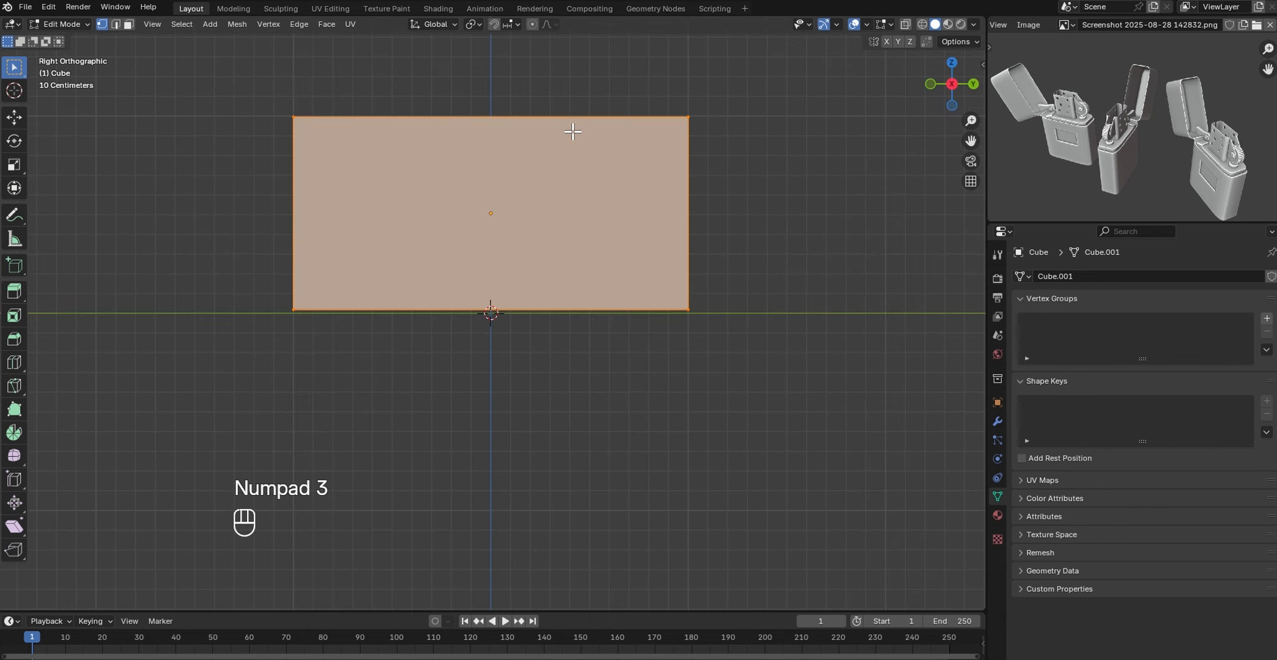
pyautogui.press('s')
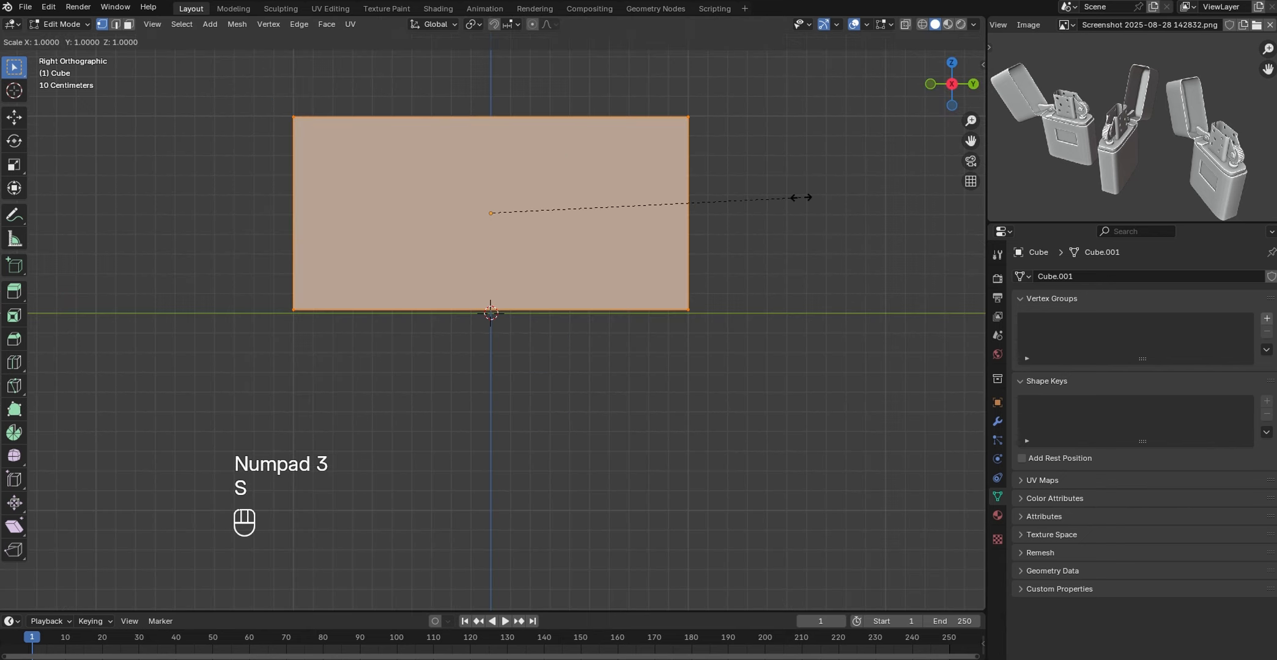
pyautogui.press('y')
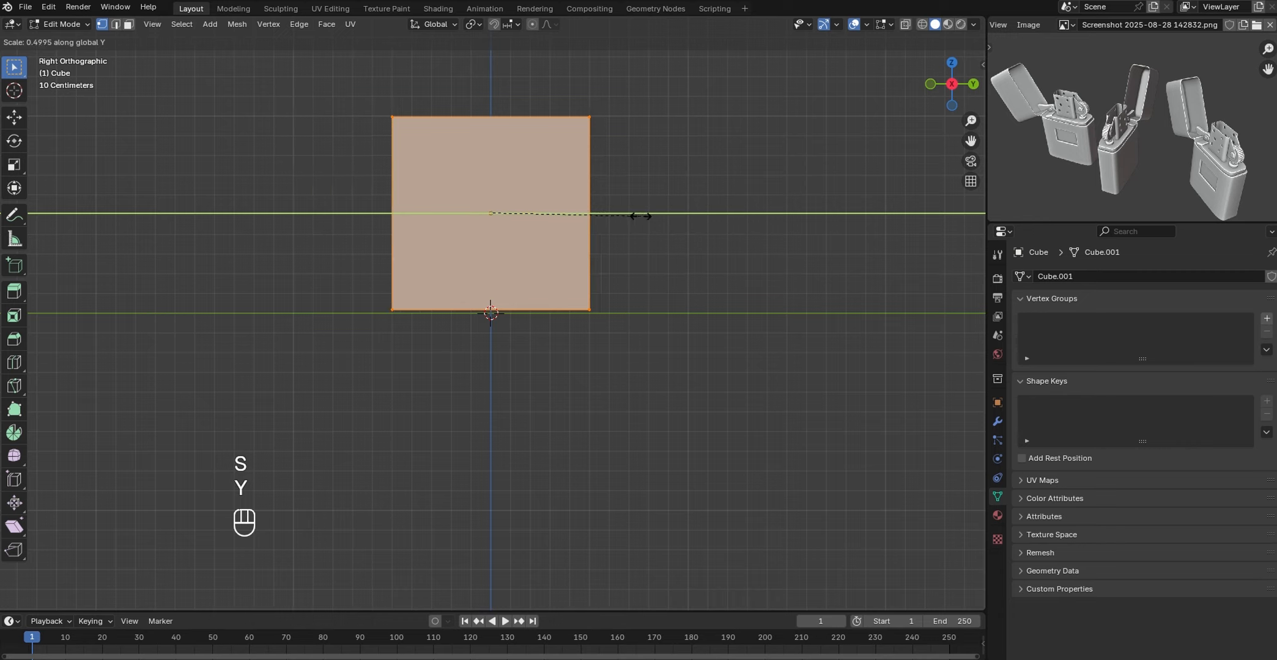
pyautogui.click(546, 233)
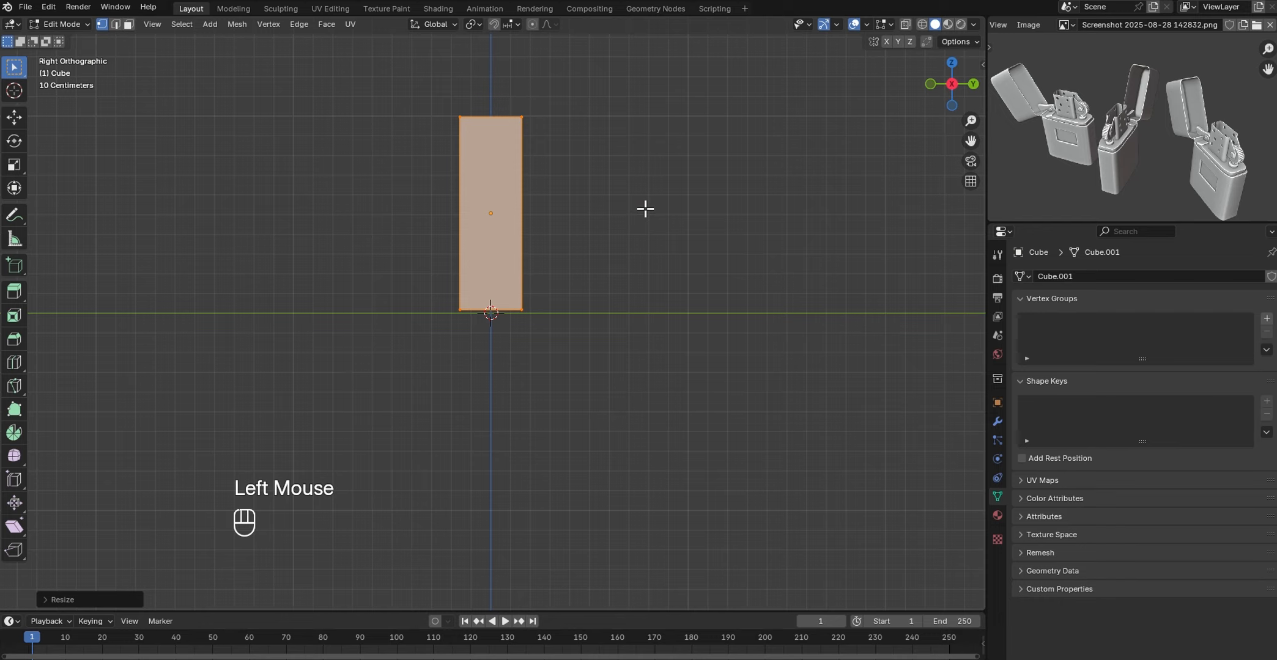
# - From the front view, lower the whole mesh about 0.014 m along Z so its base meets the X axis line
pyautogui.press('KP_1')
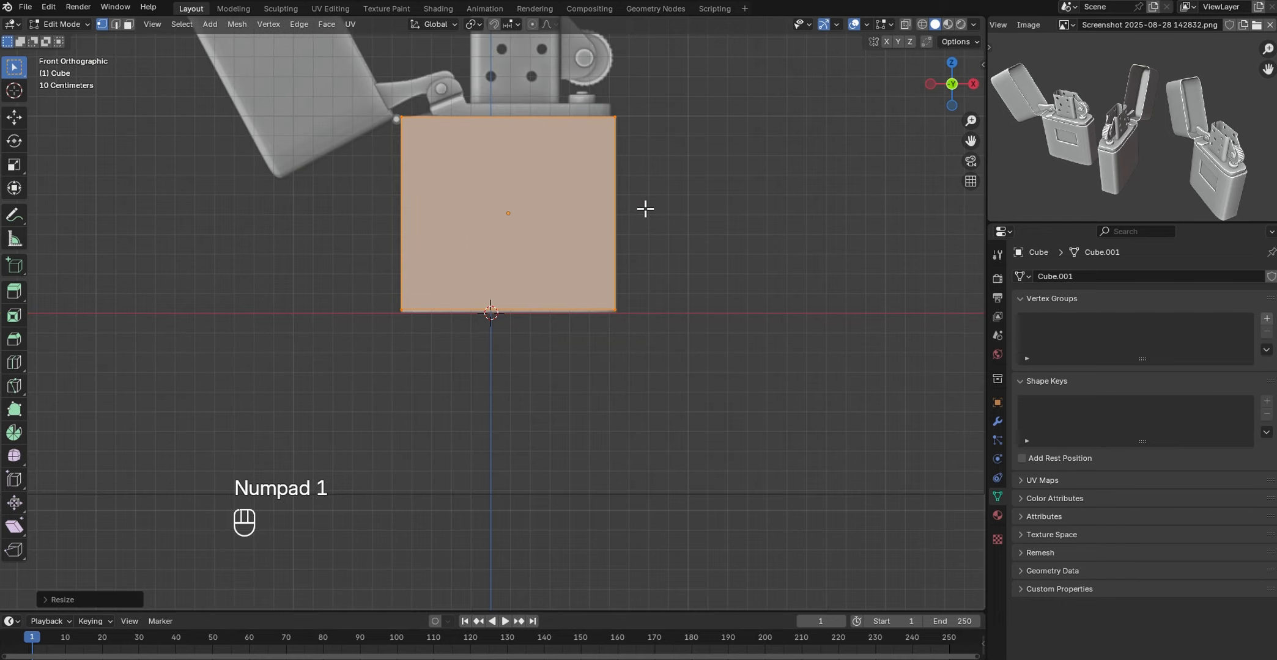
pyautogui.press('g')
pyautogui.press('z')
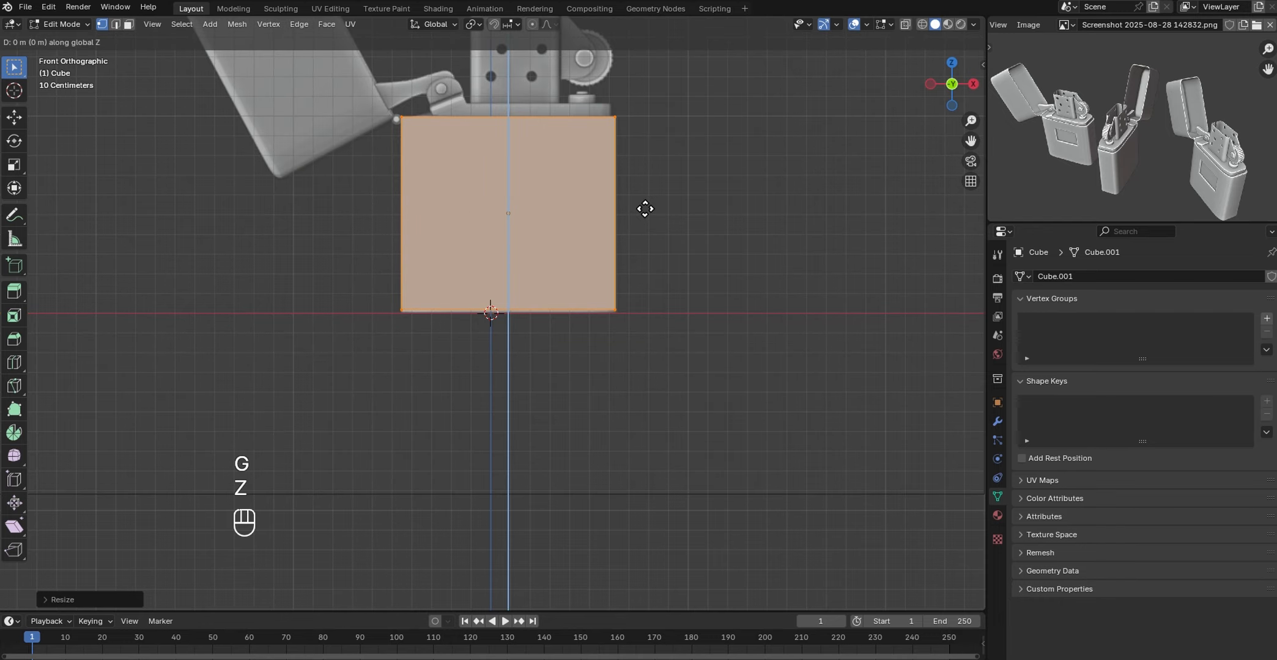
pyautogui.press('Down')
pyautogui.press('Down')
pyautogui.press('Down')
pyautogui.press('Down')
pyautogui.press('Down')
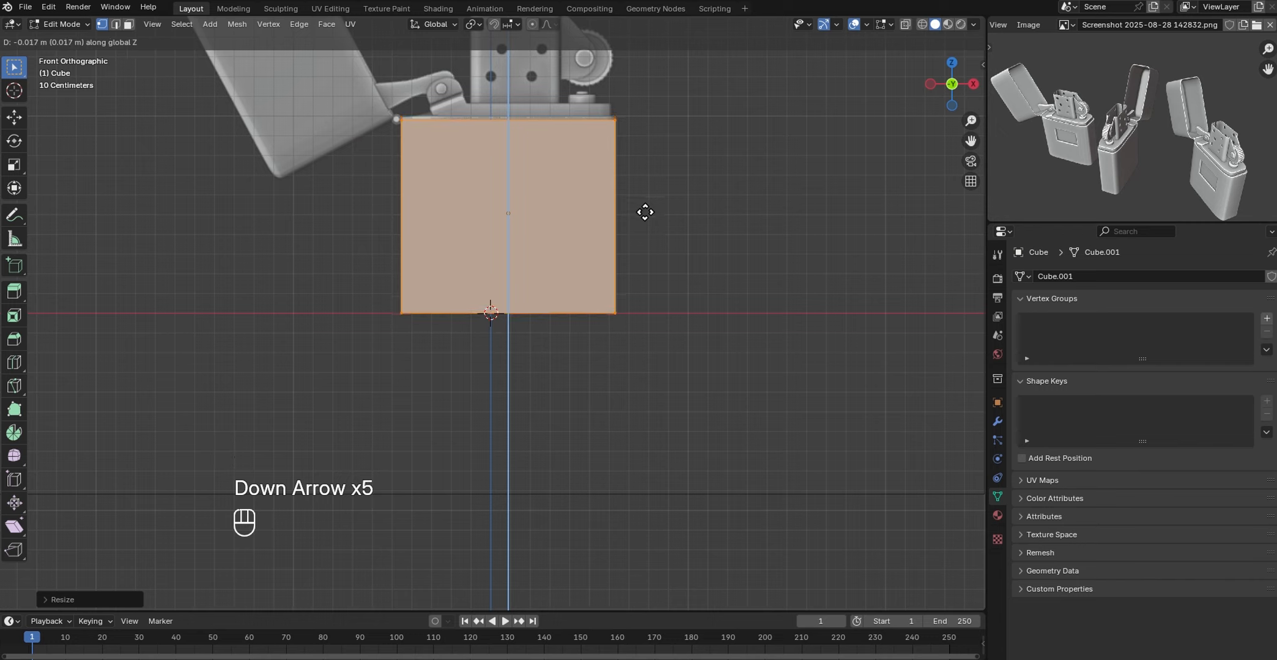
pyautogui.press('Up')
pyautogui.press('Return')
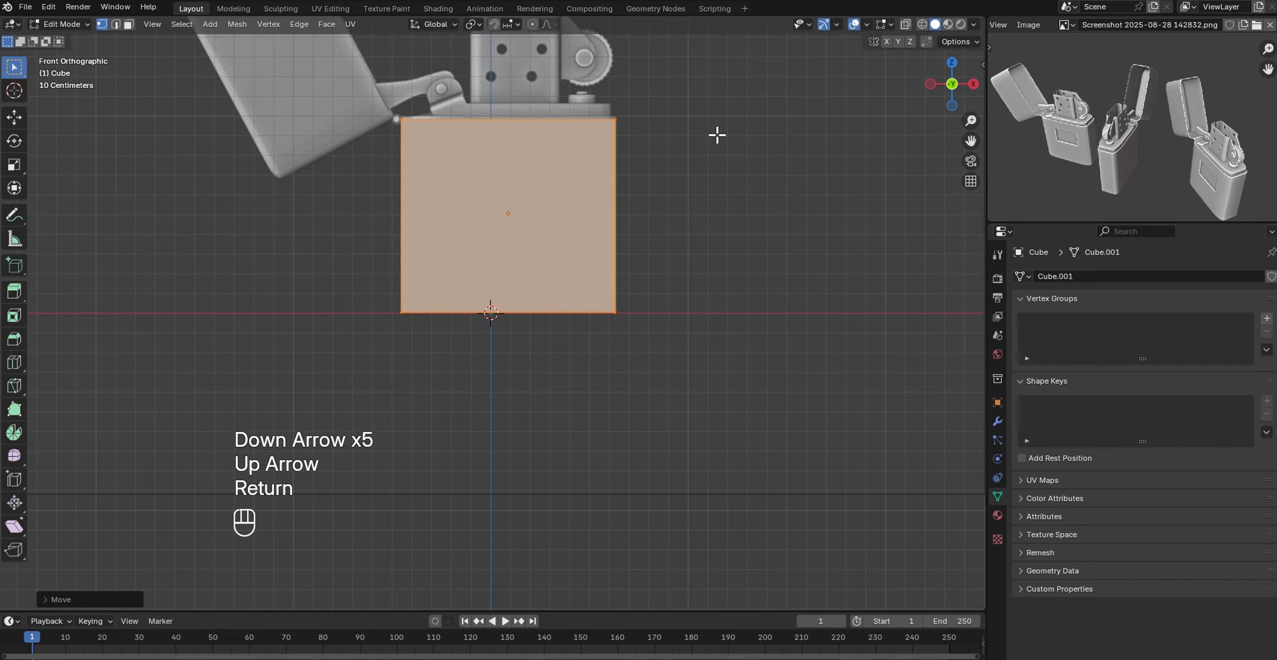
# - Select only the top face of the body and raise it 0.0136 m along Z to the case's upper edge in the reference
pyautogui.click(752, 103)
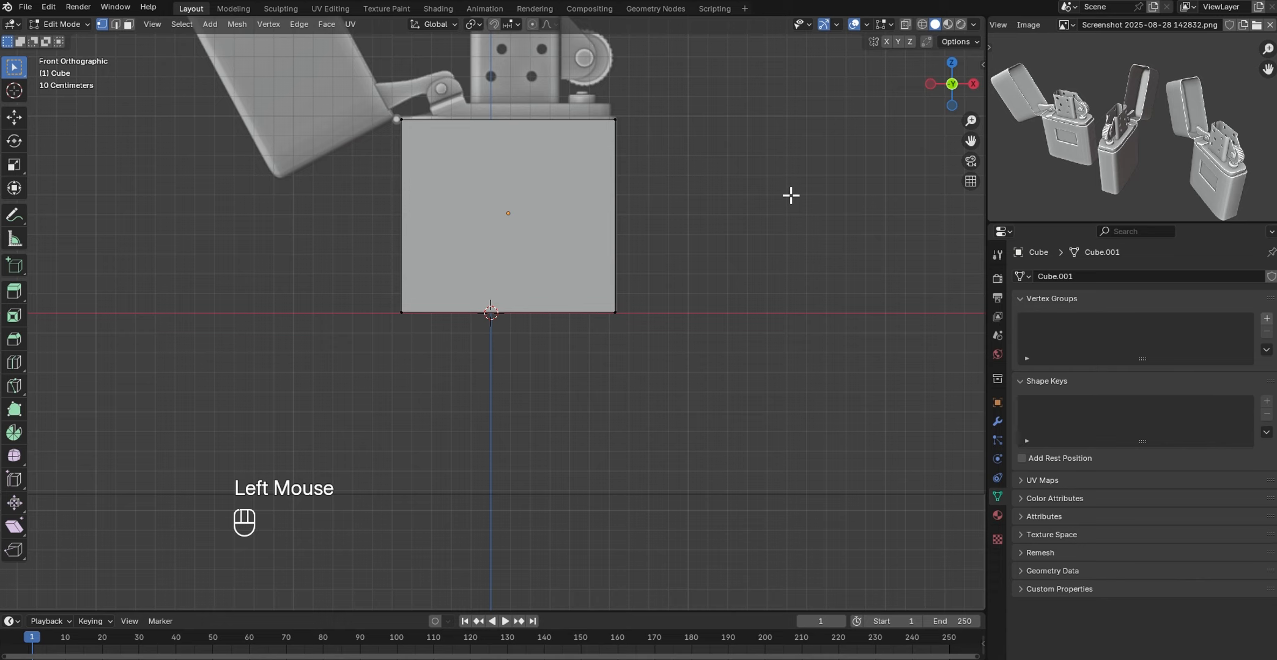
pyautogui.press('3')
pyautogui.click(939, 98)
pyautogui.moveTo(937, 96); pyautogui.dragTo(941, 132)
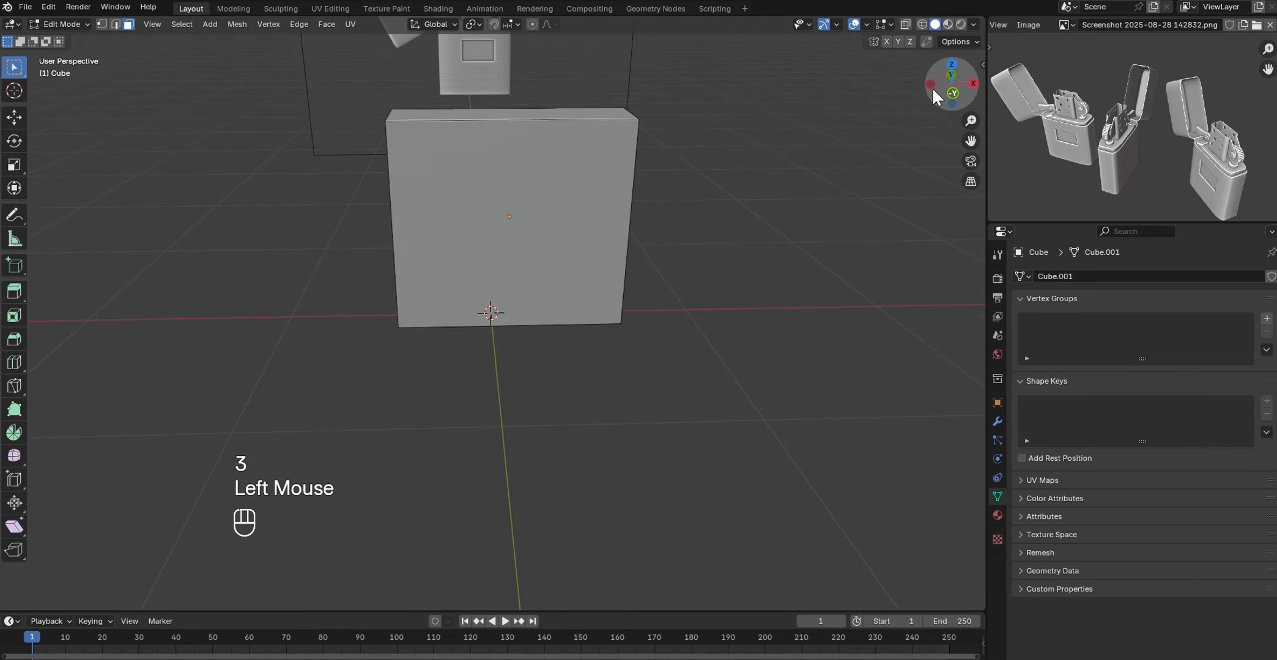
pyautogui.click(597, 113)
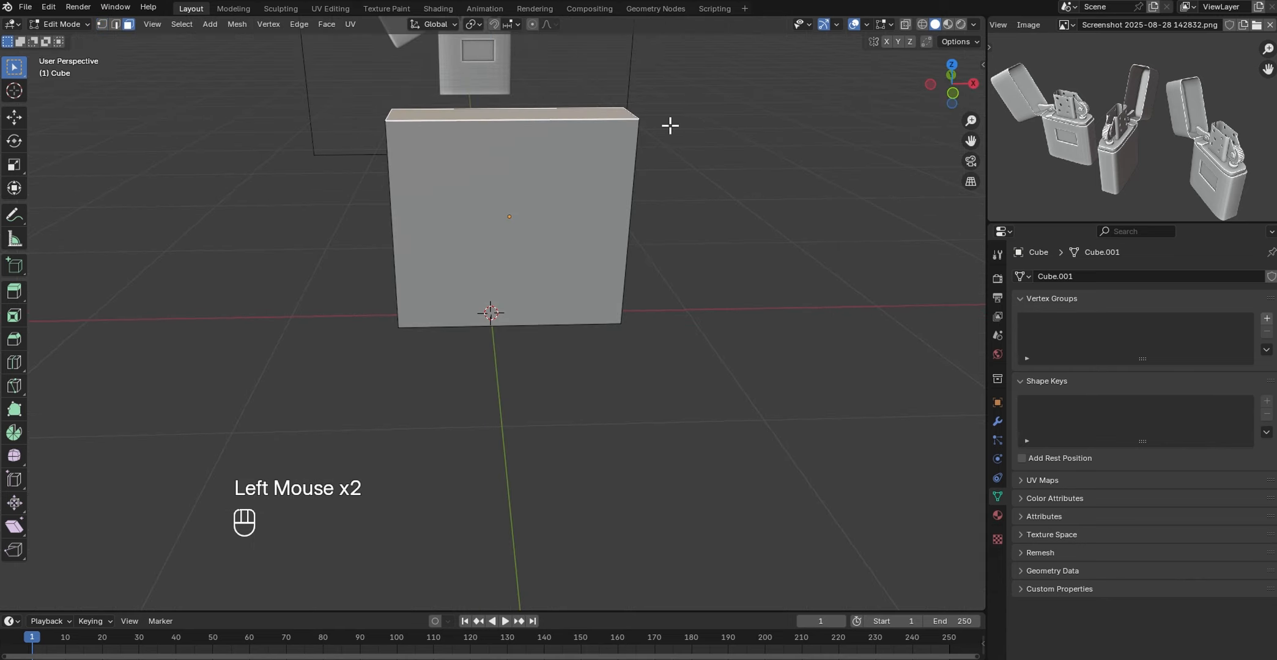
pyautogui.press('KP_1')
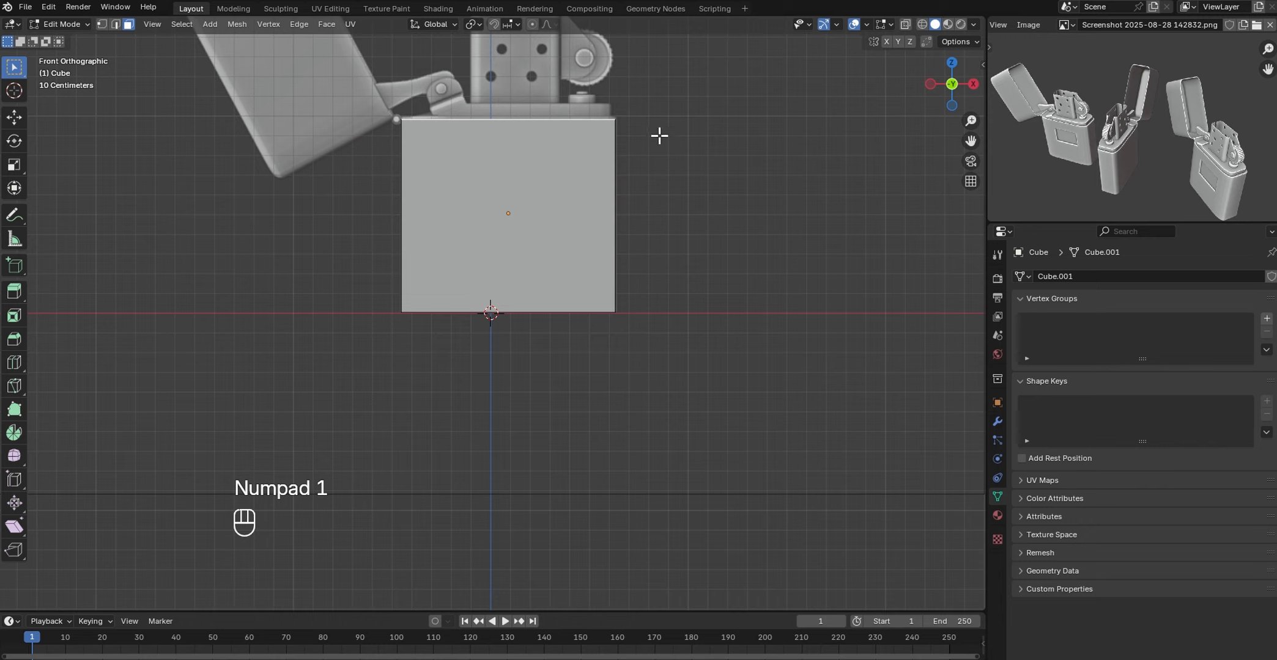
pyautogui.press('1')
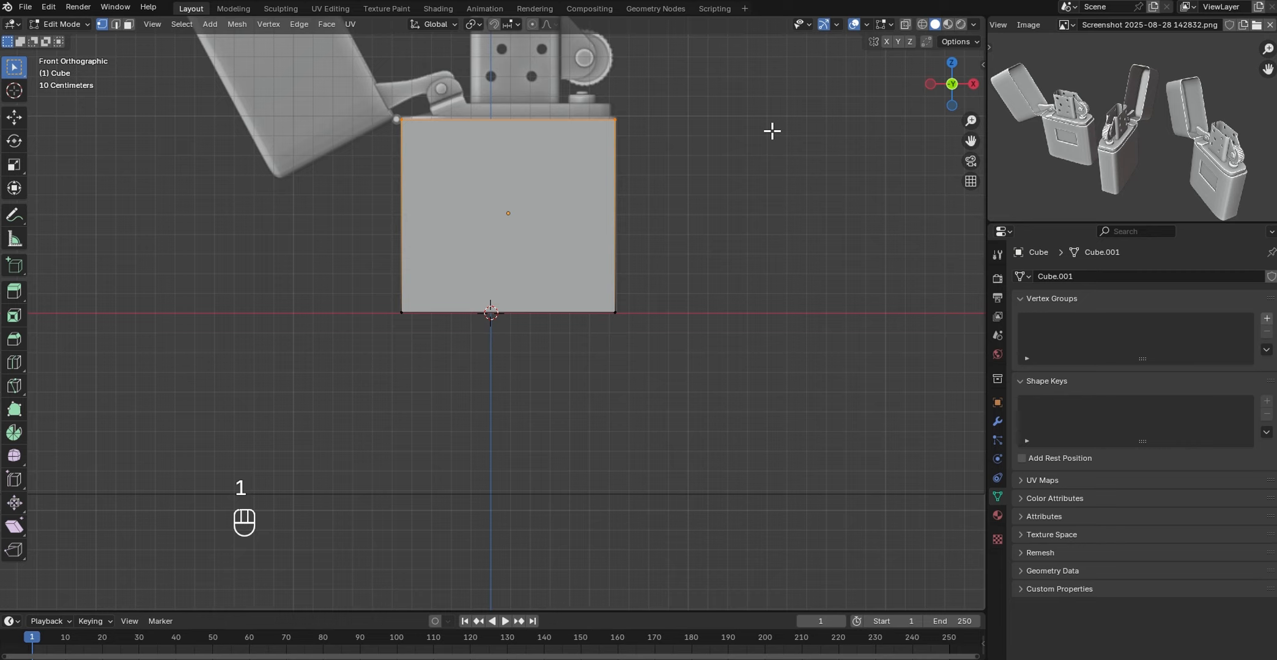
pyautogui.press('g')
pyautogui.press('z')
pyautogui.press('Up')
pyautogui.press('Up')
pyautogui.press('Up')
pyautogui.press('Up')
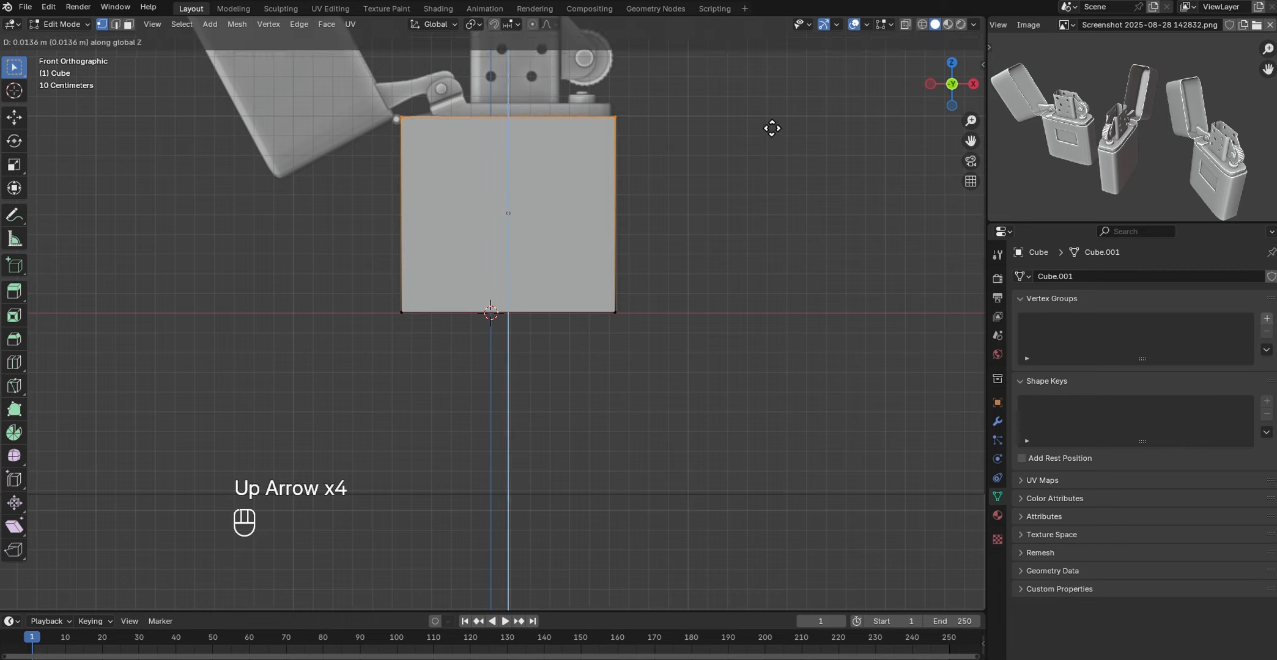
pyautogui.press('Return')
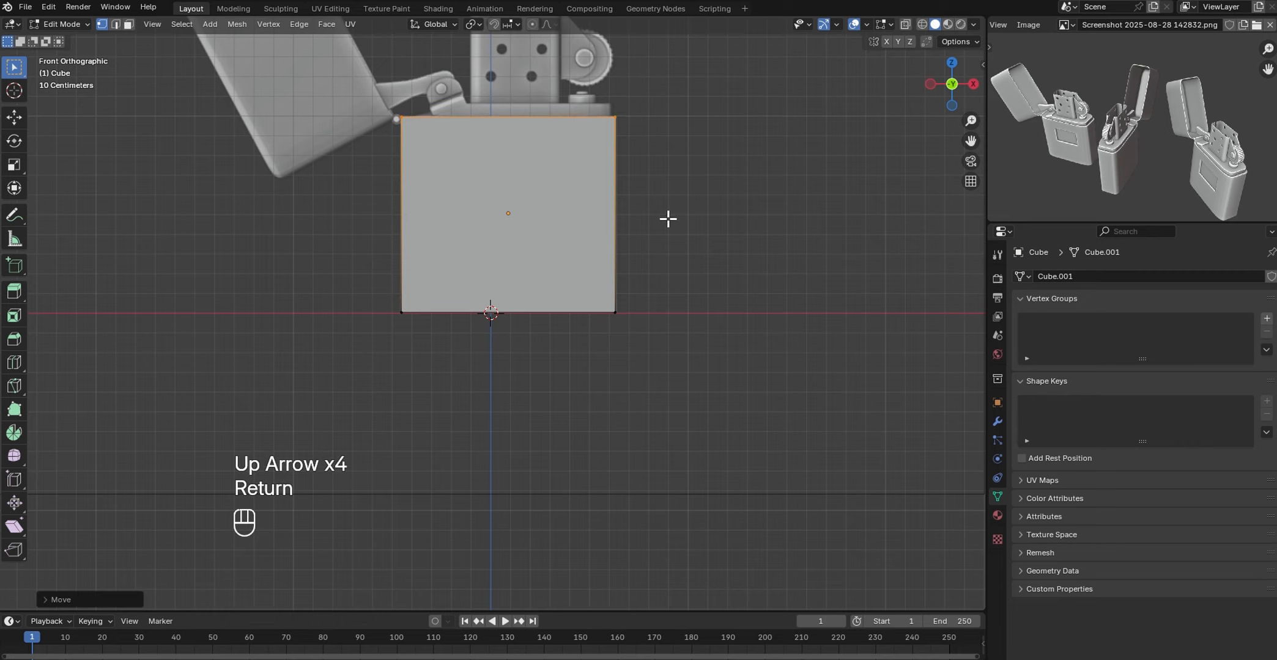
# - Inset the top face by about 0.05 m and extrude it upward to form the inner insert's rim, then deselect it
pyautogui.press('i')
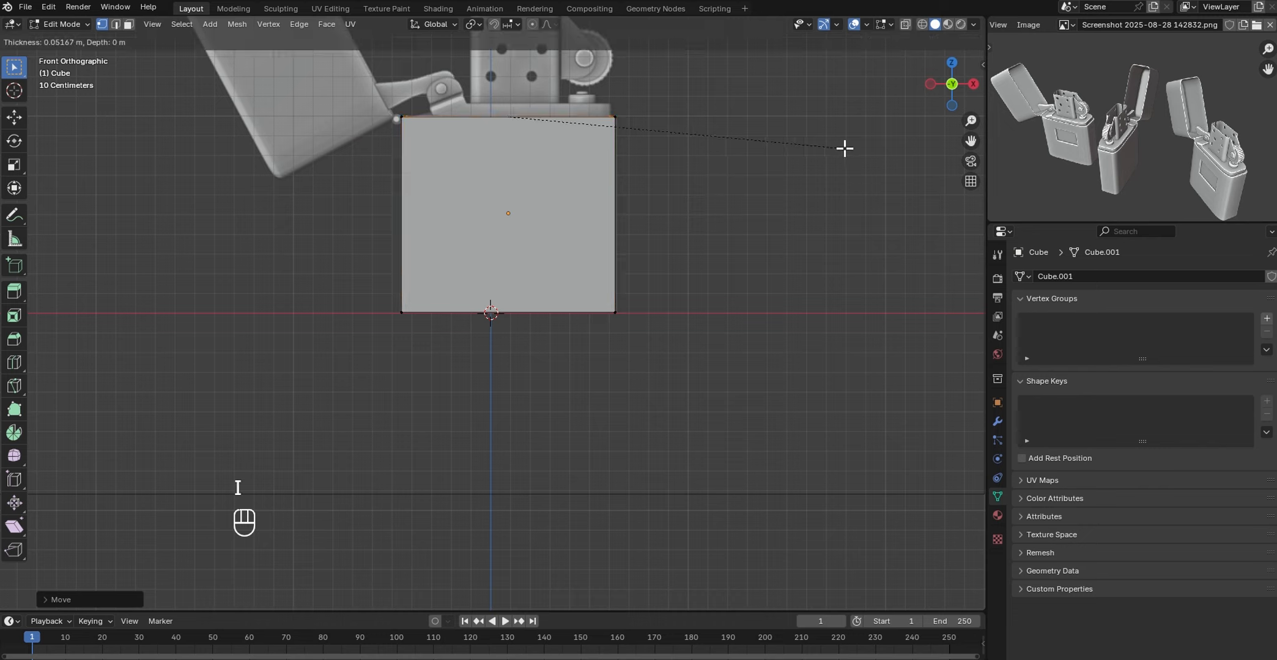
pyautogui.click(843, 149)
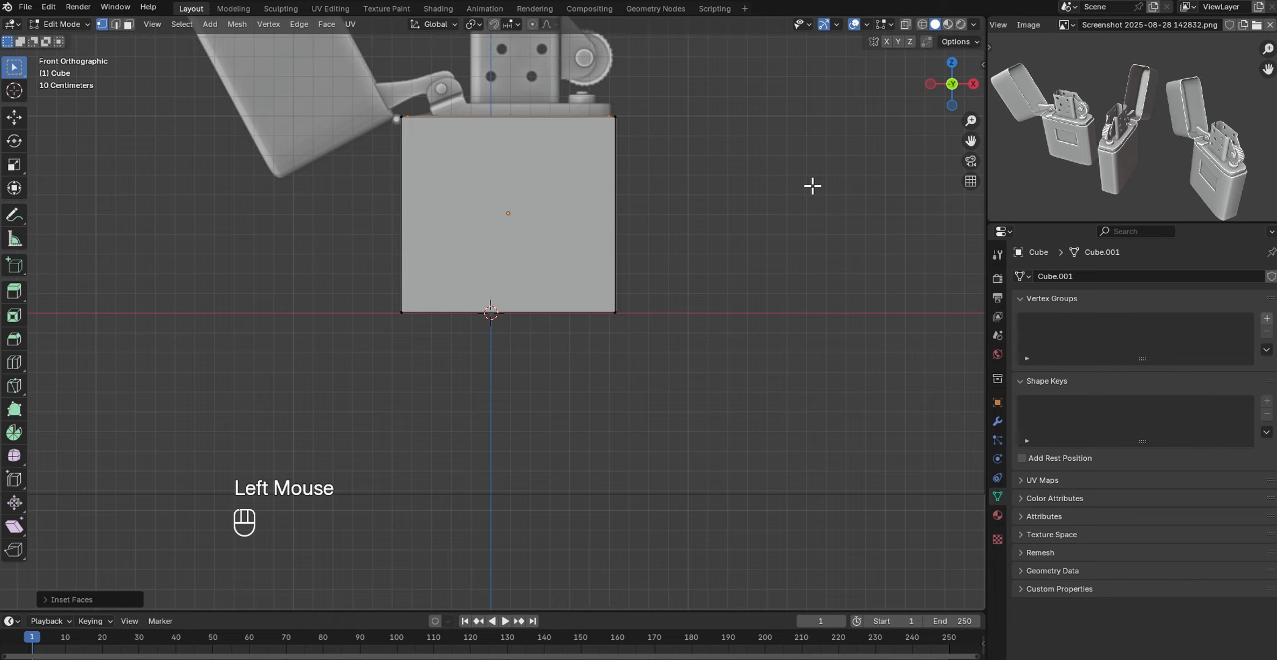
pyautogui.press('e')
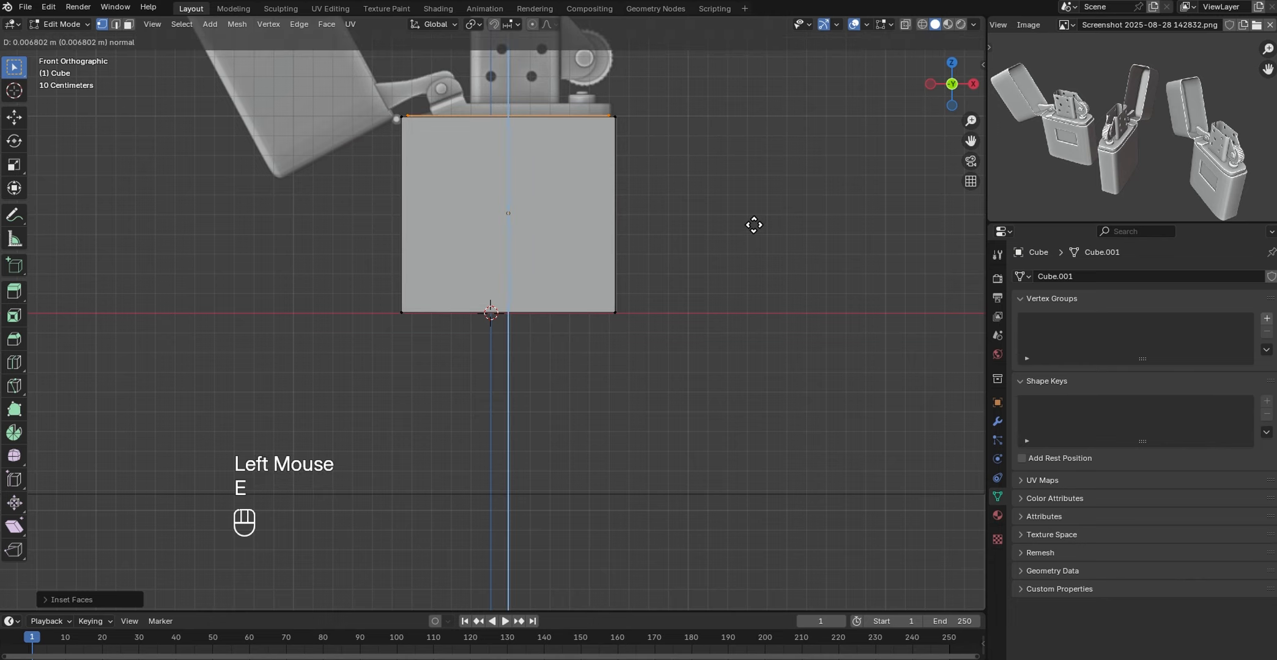
pyautogui.click(753, 216)
pyautogui.moveTo(934, 86); pyautogui.dragTo(793, 182)
pyautogui.click(794, 183)
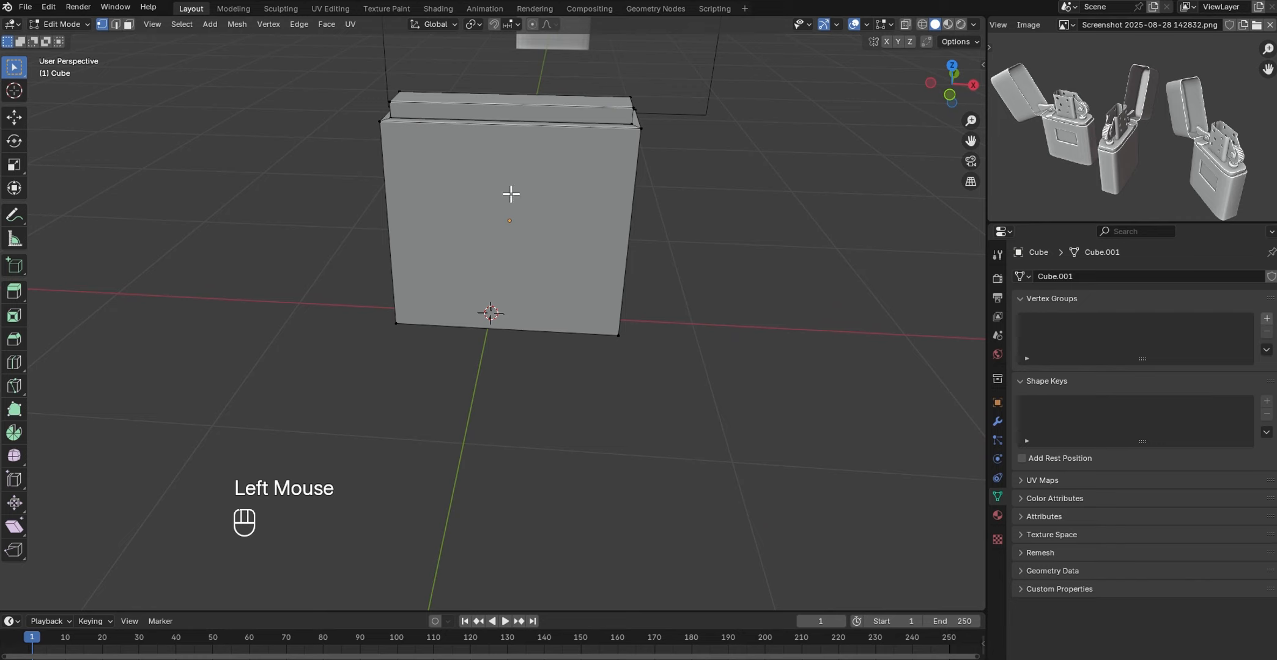
# - Add one vertical loop cut through the middle of the lighter body, splitting its width in half
pyautogui.press('ctrl')
pyautogui.hotkey('ctrl', 'r')
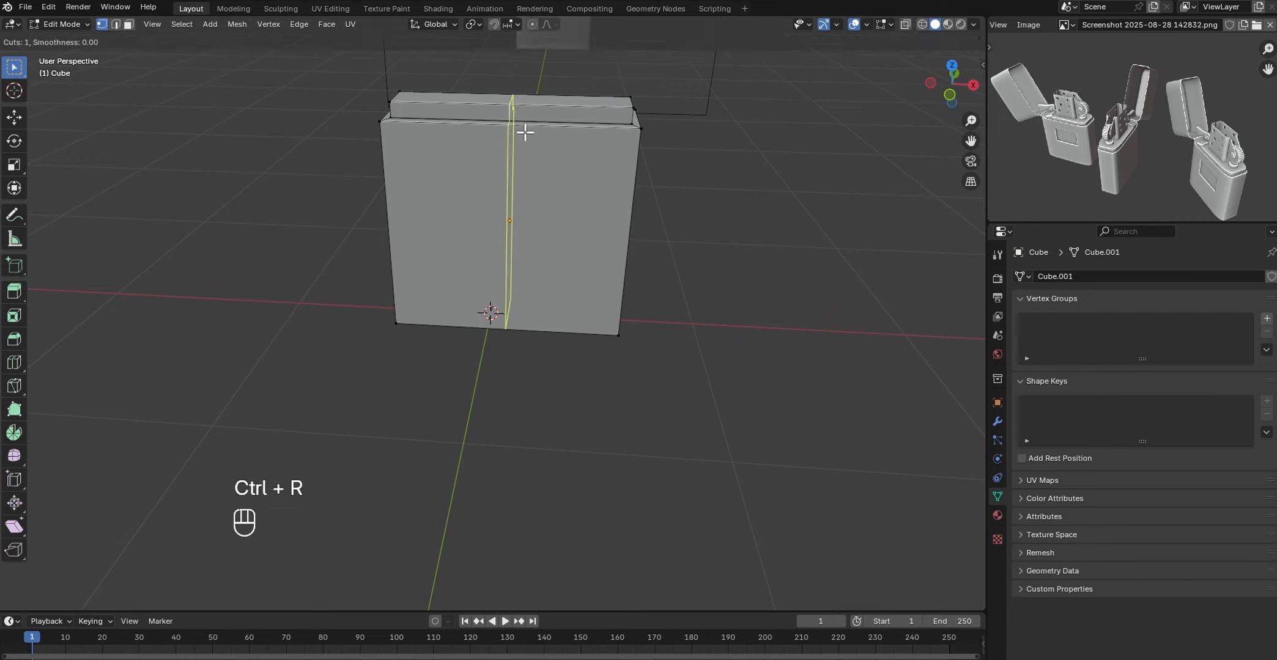
pyautogui.click(513, 108)
pyautogui.click(527, 131)
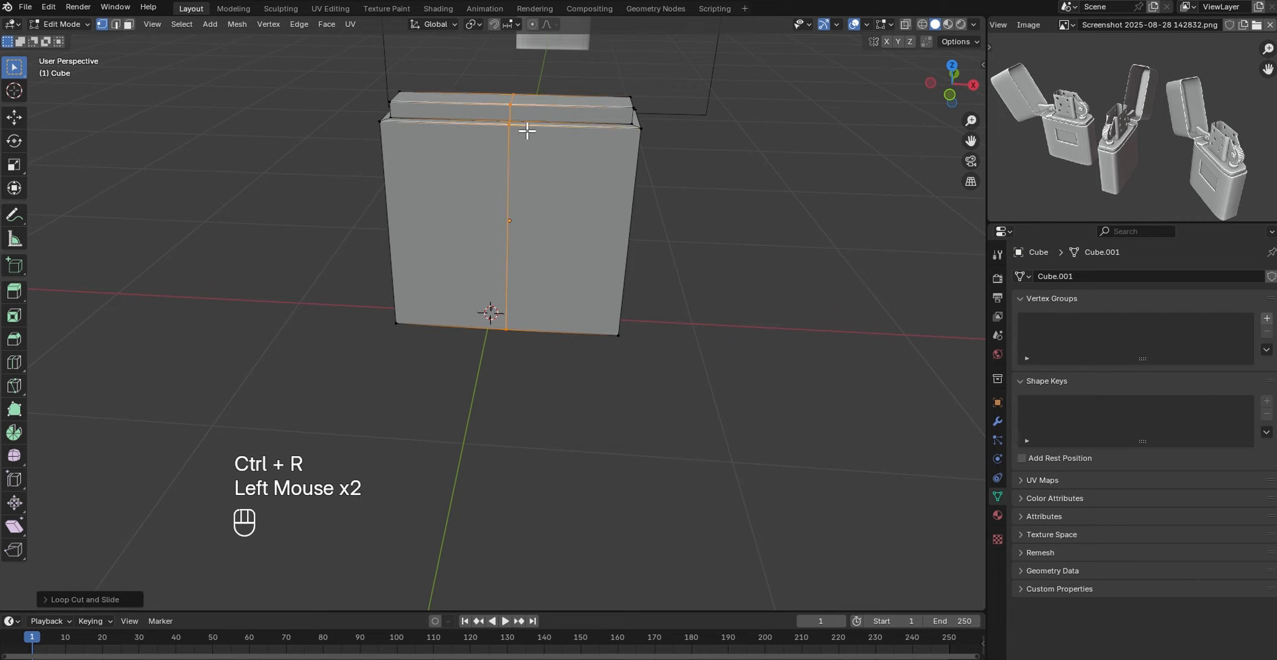
# - From the front view, shift the new loop cut along negative X to just left of the reference's perforated chimney
pyautogui.press('KP_1')
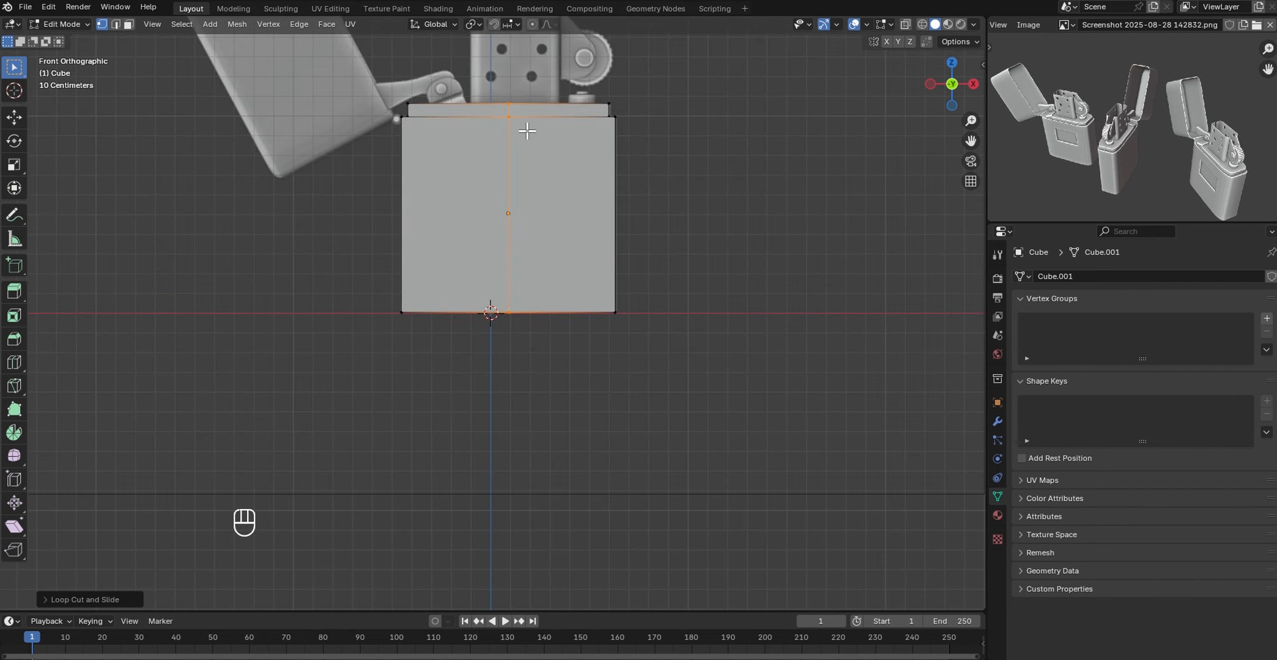
pyautogui.press('g')
pyautogui.press('x')
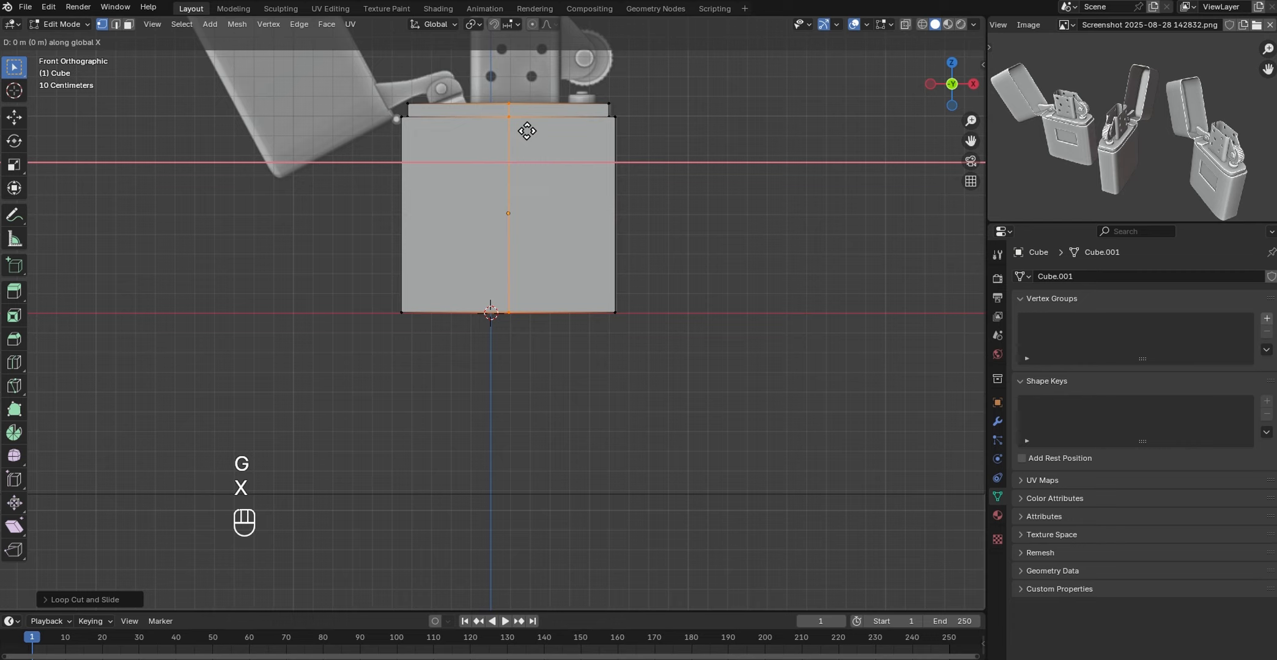
pyautogui.click(485, 136)
pyautogui.click(486, 137)
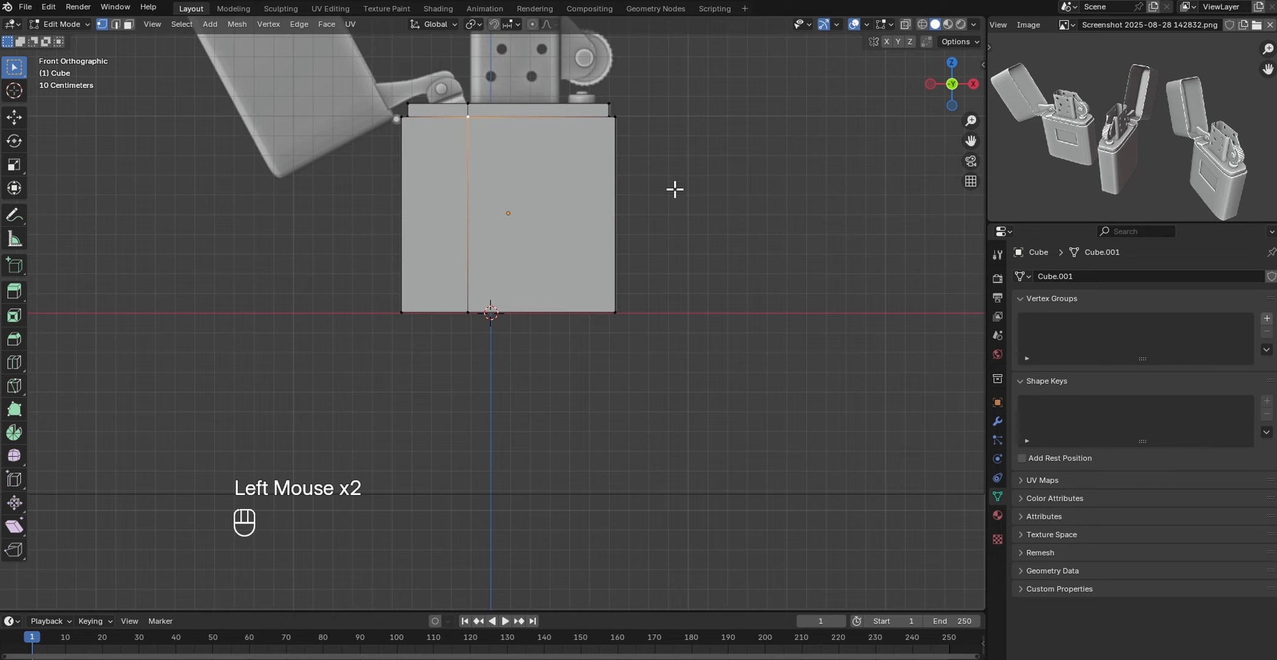
# - Select the four vertical corner edge loops of the body and rim and bevel them with 5 segments
pyautogui.press('2')
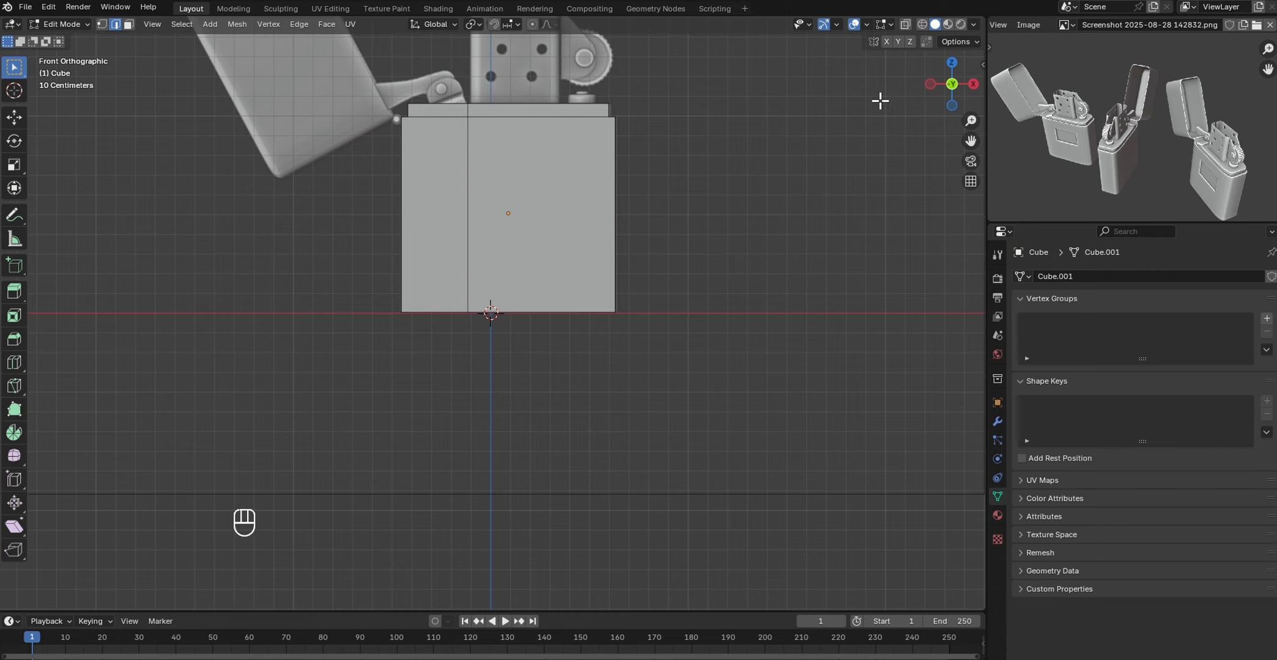
pyautogui.moveTo(940, 99); pyautogui.dragTo(917, 107)
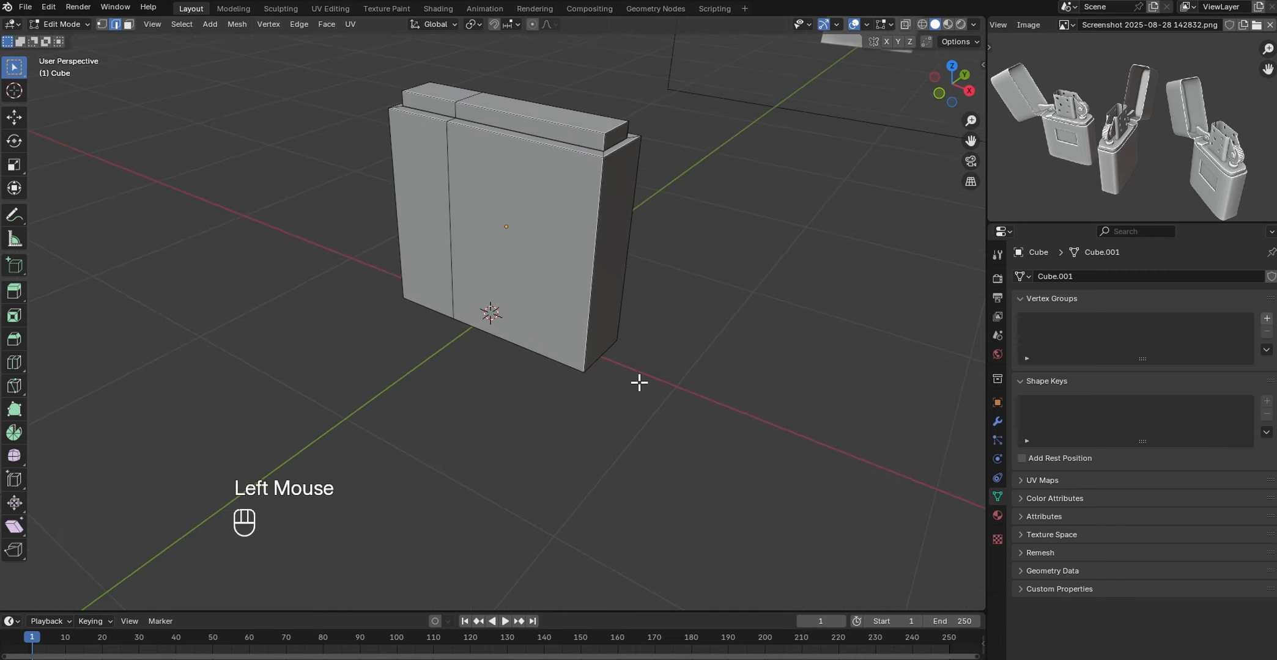
pyautogui.keyDown('alt'); pyautogui.keyDown('shift'); pyautogui.click(601, 200); pyautogui.keyUp('shift'); pyautogui.keyUp('alt')
pyautogui.keyDown('alt'); pyautogui.keyDown('shift'); pyautogui.click(636, 185); pyautogui.keyUp('shift'); pyautogui.keyUp('alt')
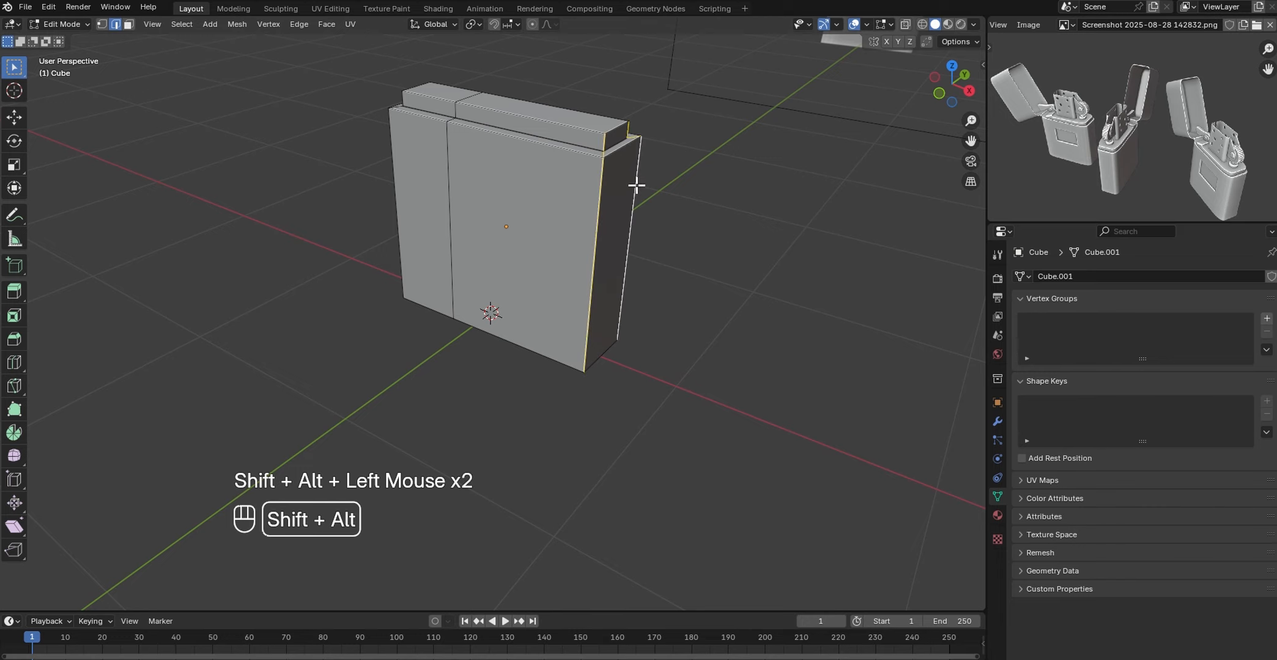
pyautogui.moveTo(953, 95); pyautogui.dragTo(1083, 118)
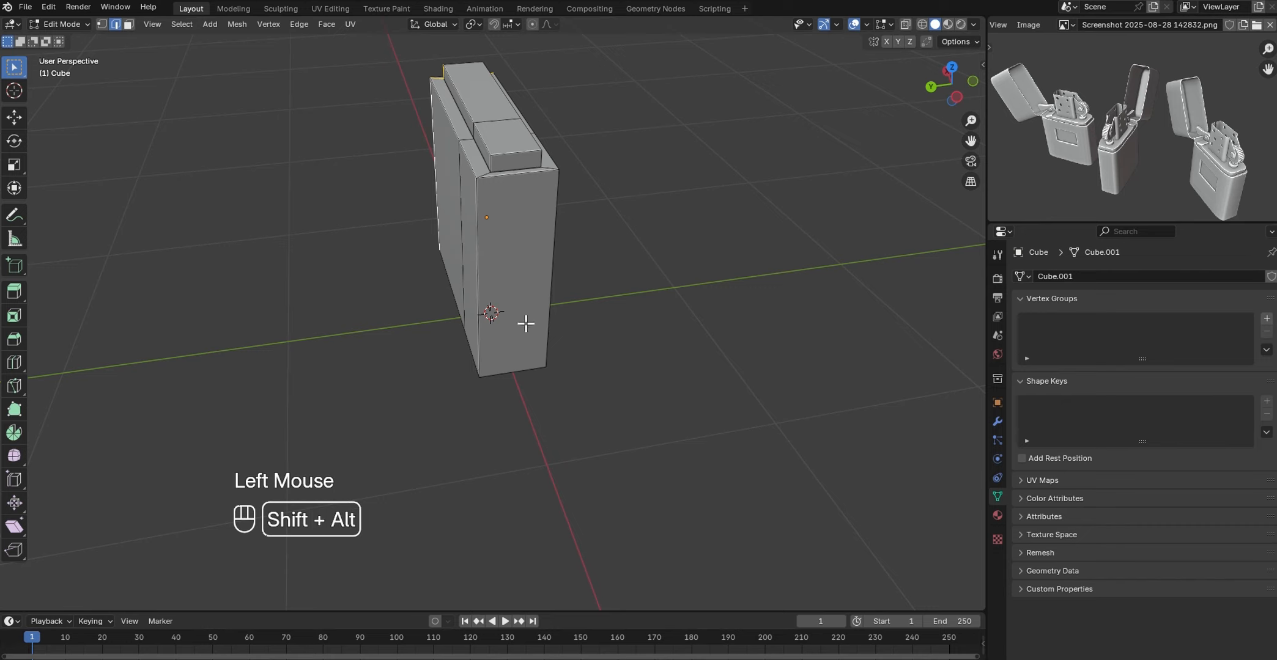
pyautogui.keyDown('alt'); pyautogui.keyDown('shift'); pyautogui.click(476, 234); pyautogui.keyUp('shift'); pyautogui.keyUp('alt')
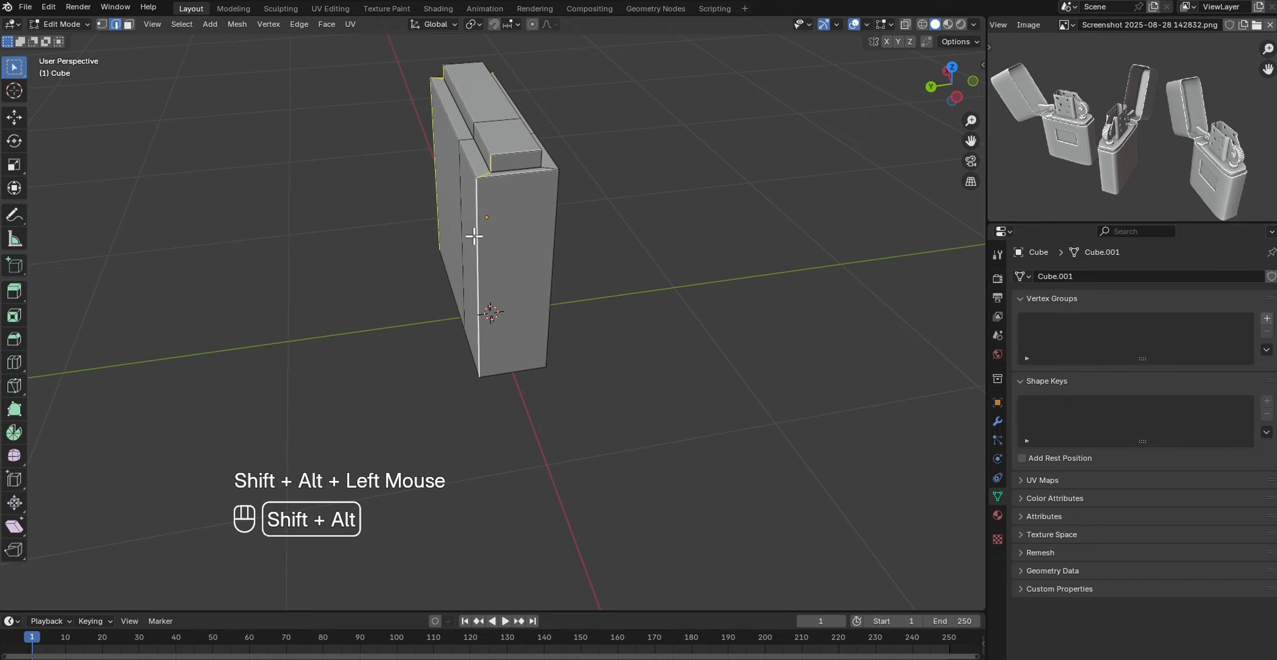
pyautogui.keyDown('alt'); pyautogui.keyDown('shift'); pyautogui.click(553, 219); pyautogui.keyUp('shift'); pyautogui.keyUp('alt')
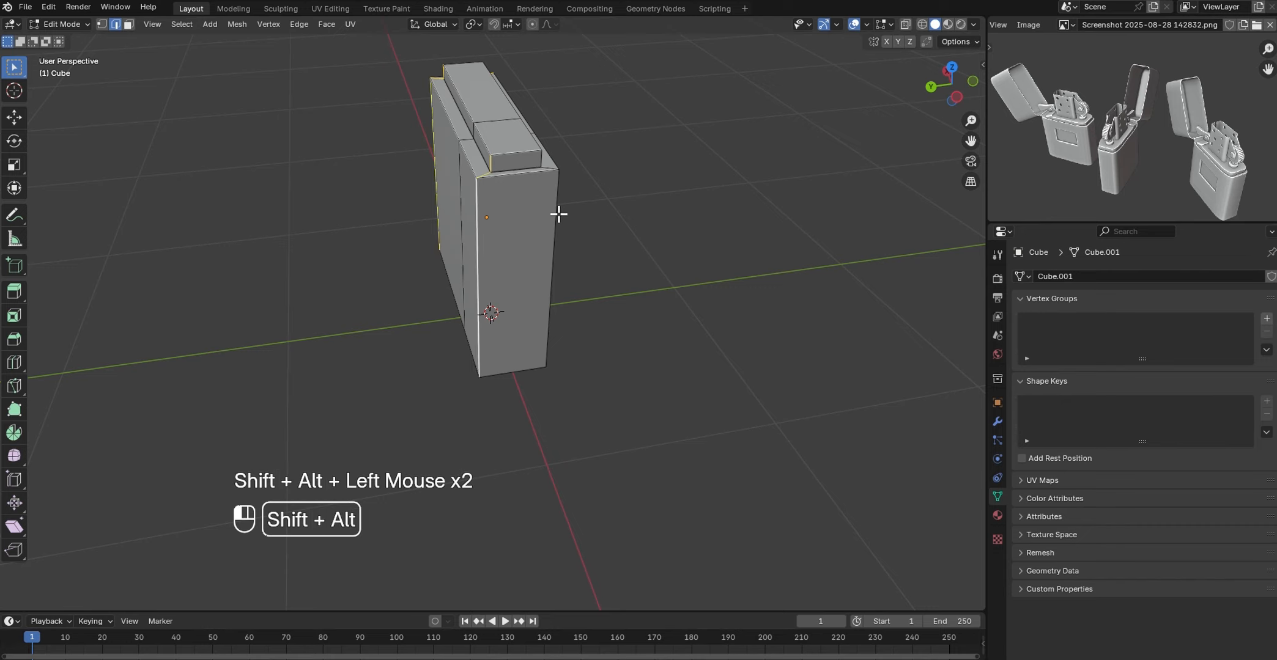
pyautogui.click(952, 96)
pyautogui.press('KP_3')
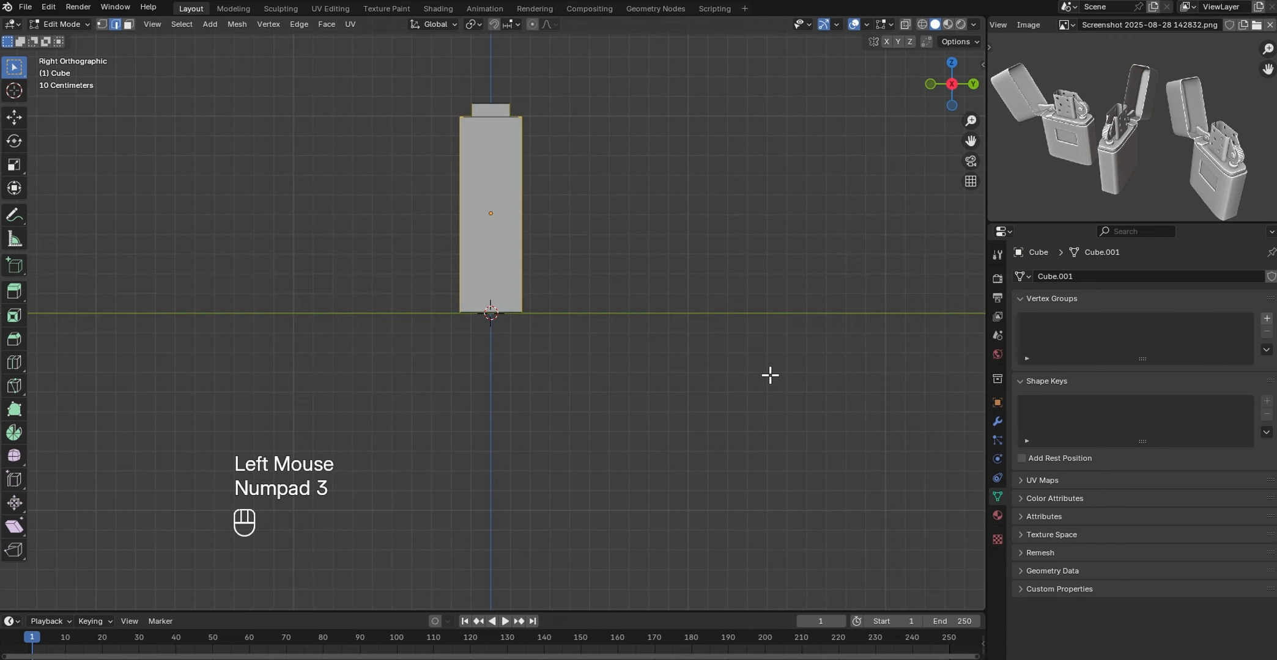
pyautogui.hotkey('ctrl', 'z')
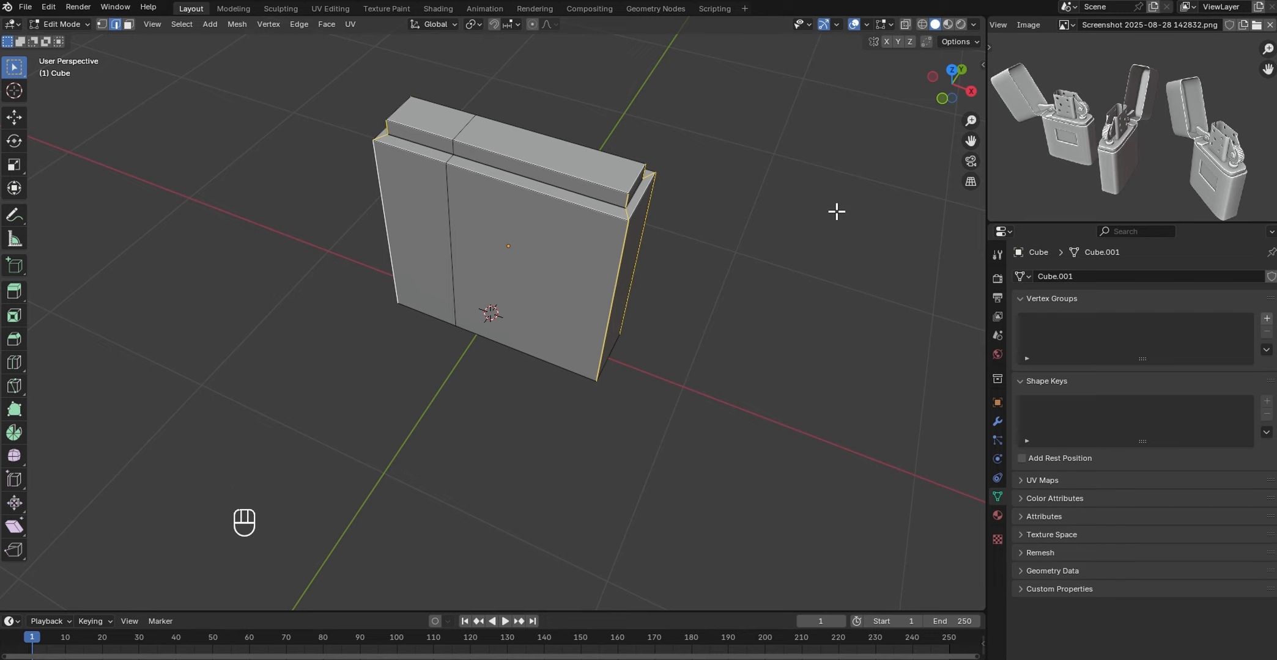
pyautogui.hotkey('ctrl', 'b')
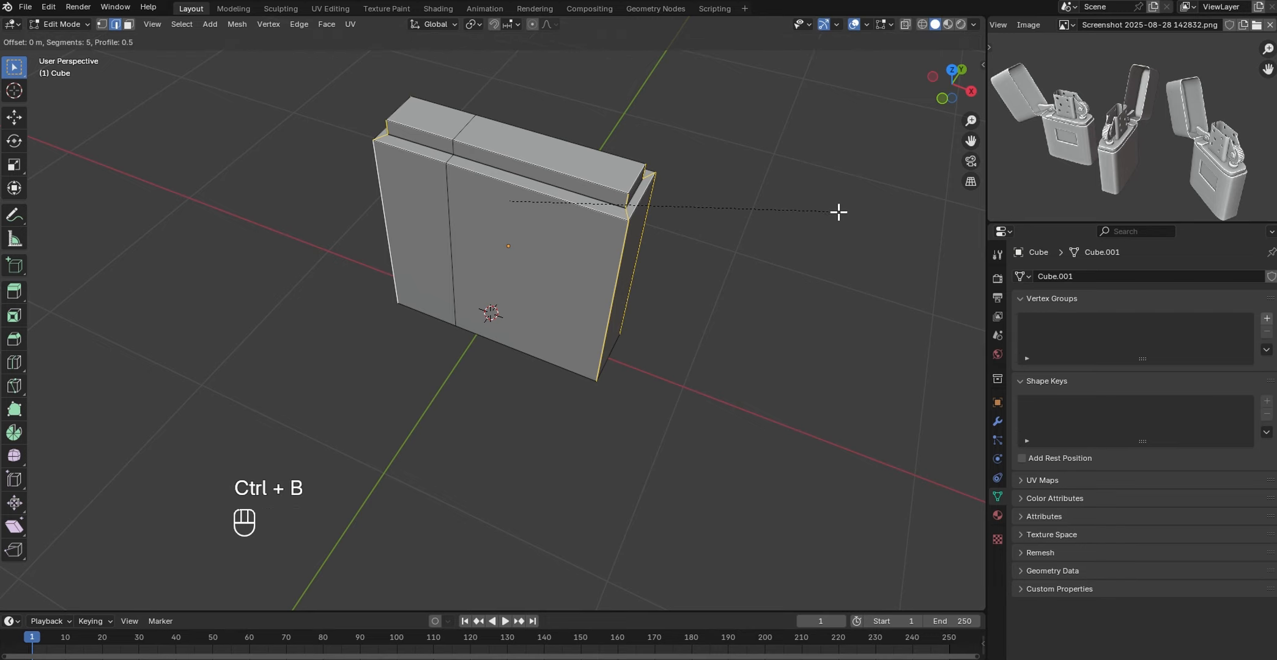
pyautogui.doubleClick(851, 221)
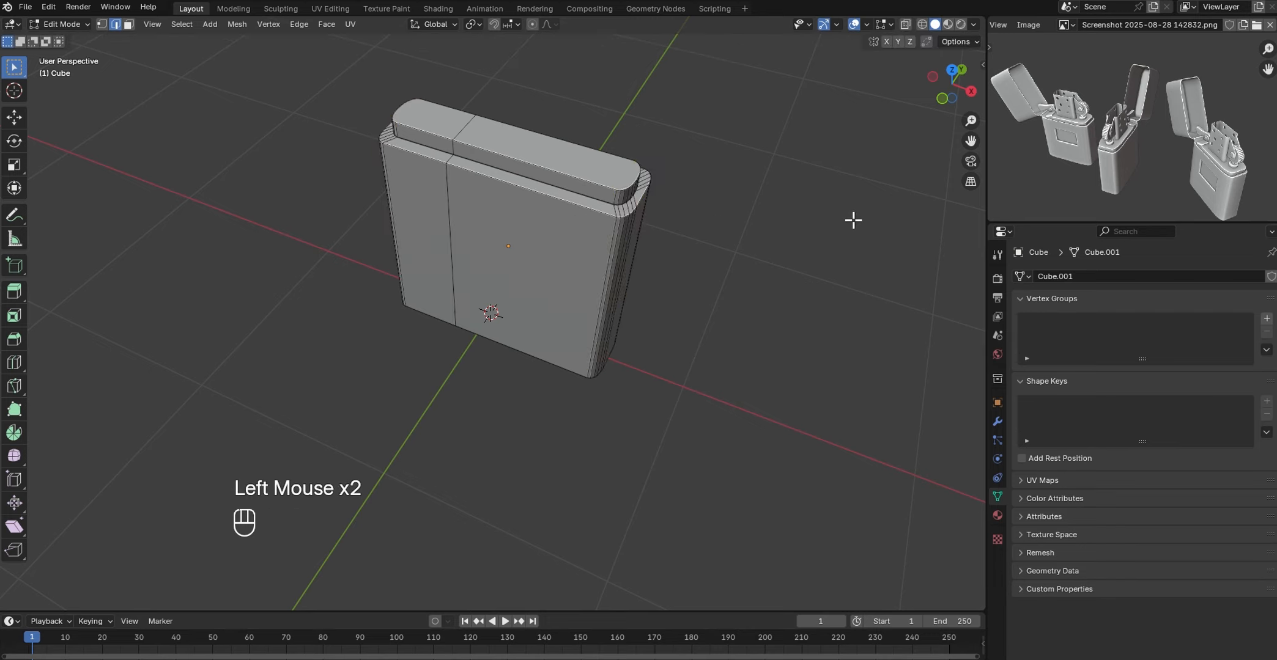
# - Select the top vertices around the rim's rounded hinge-side end and lower them 0.066916 m along Z to form a slope
pyautogui.moveTo(958, 113)
pyautogui.mouseDown()
pyautogui.moveTo(869, 117)
pyautogui.moveTo(950, 98)
pyautogui.mouseUp()
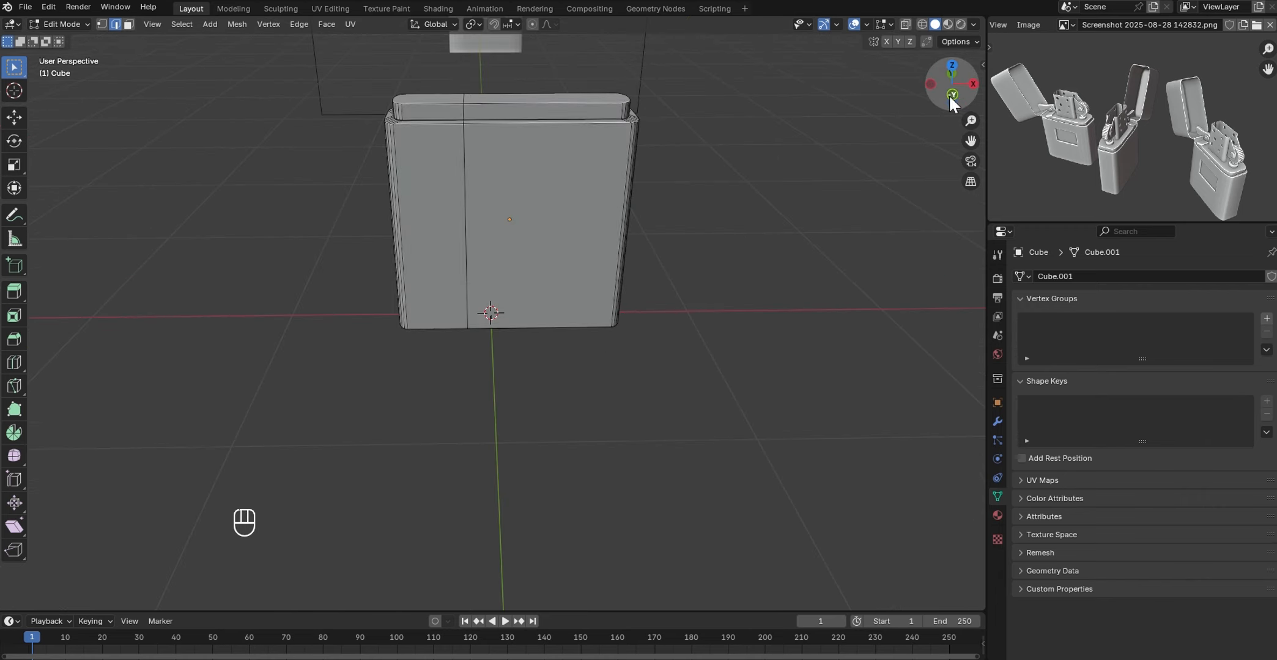
pyautogui.press('KP_1')
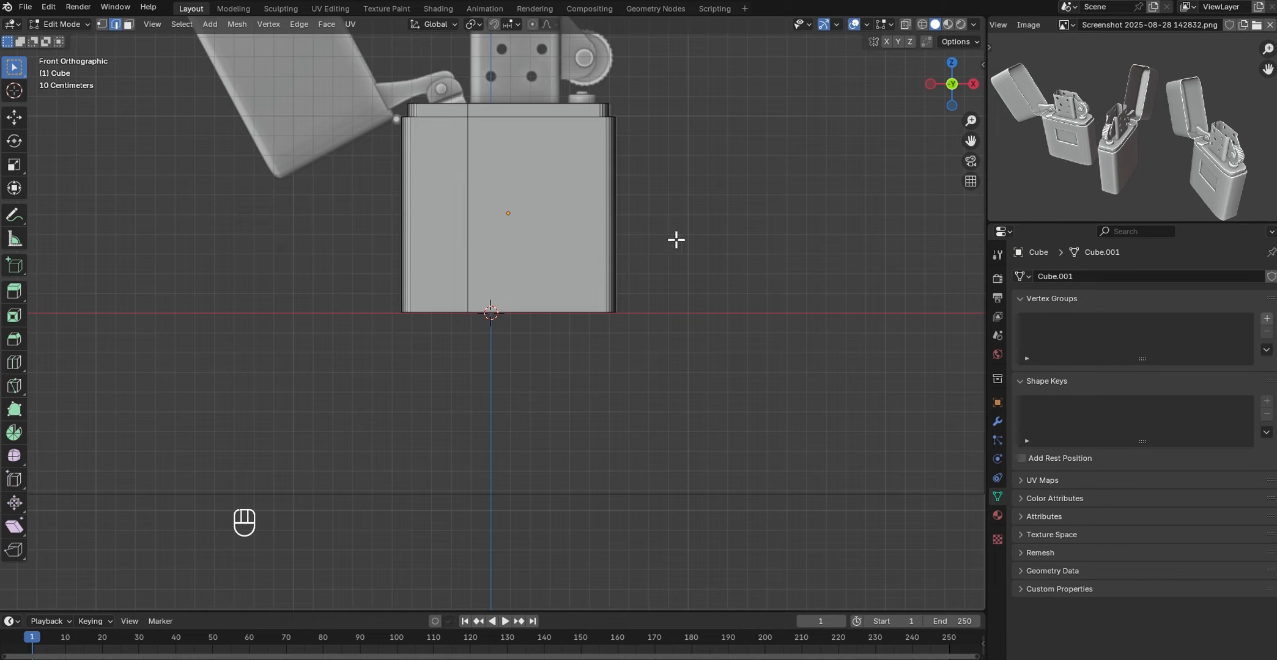
pyautogui.press('1')
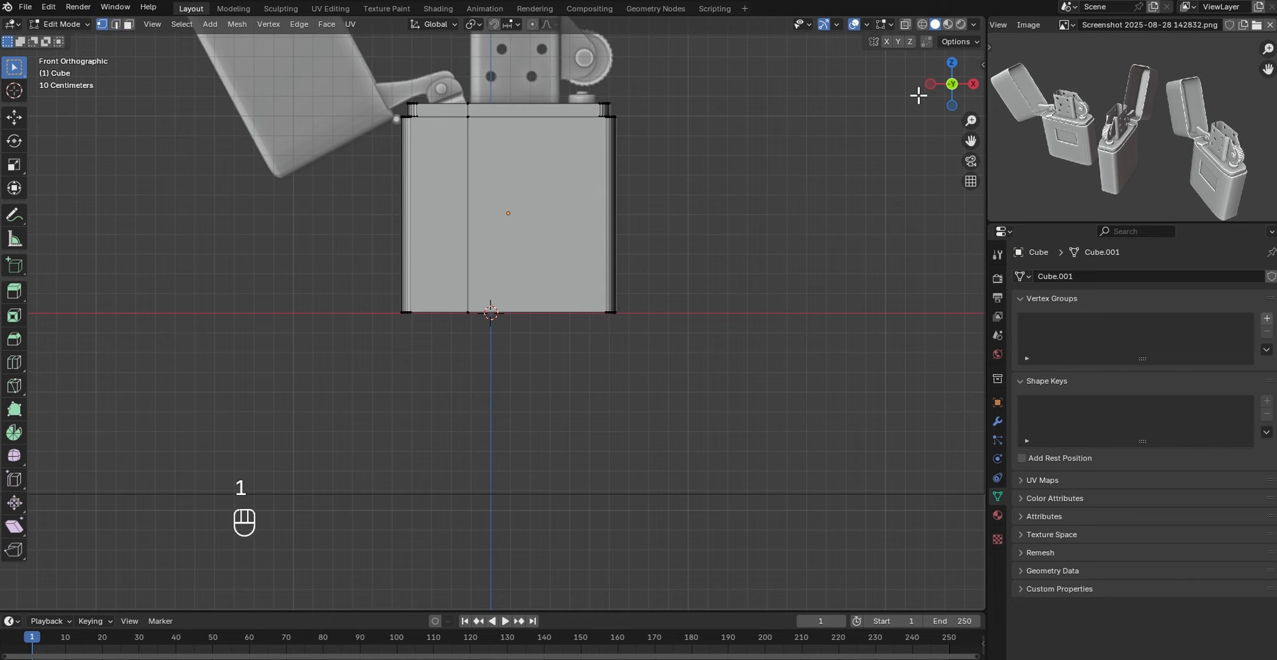
pyautogui.moveTo(938, 89); pyautogui.dragTo(720, 160)
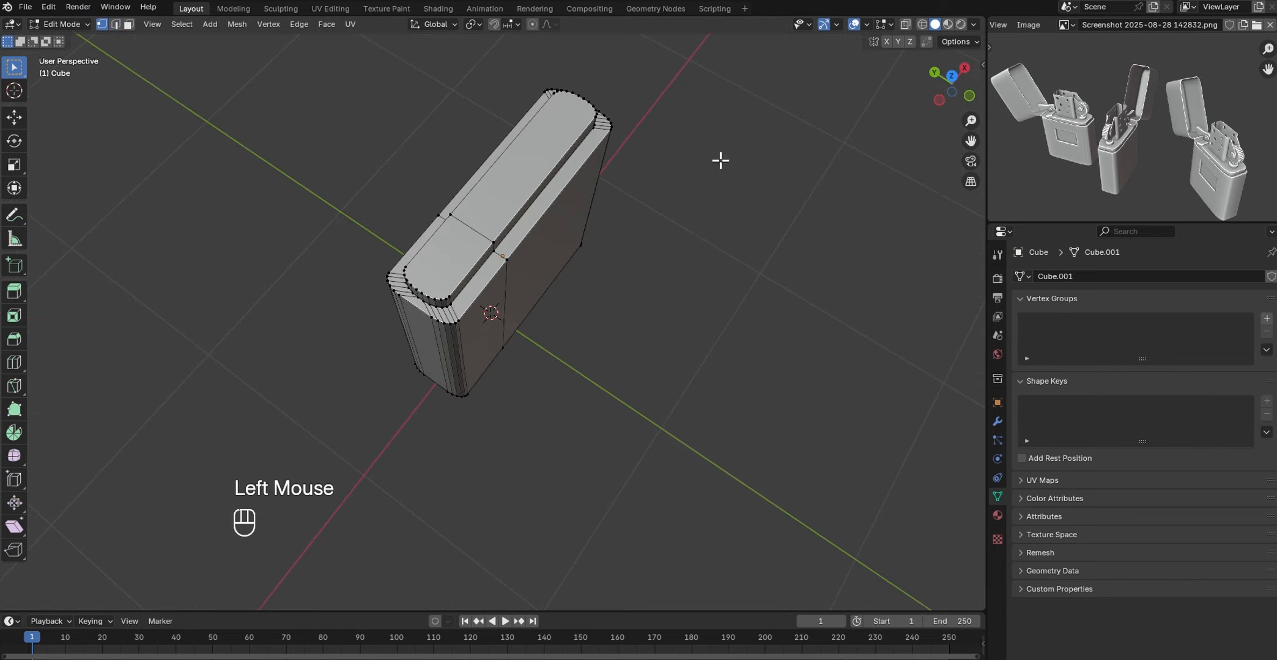
pyautogui.doubleClick(423, 283)
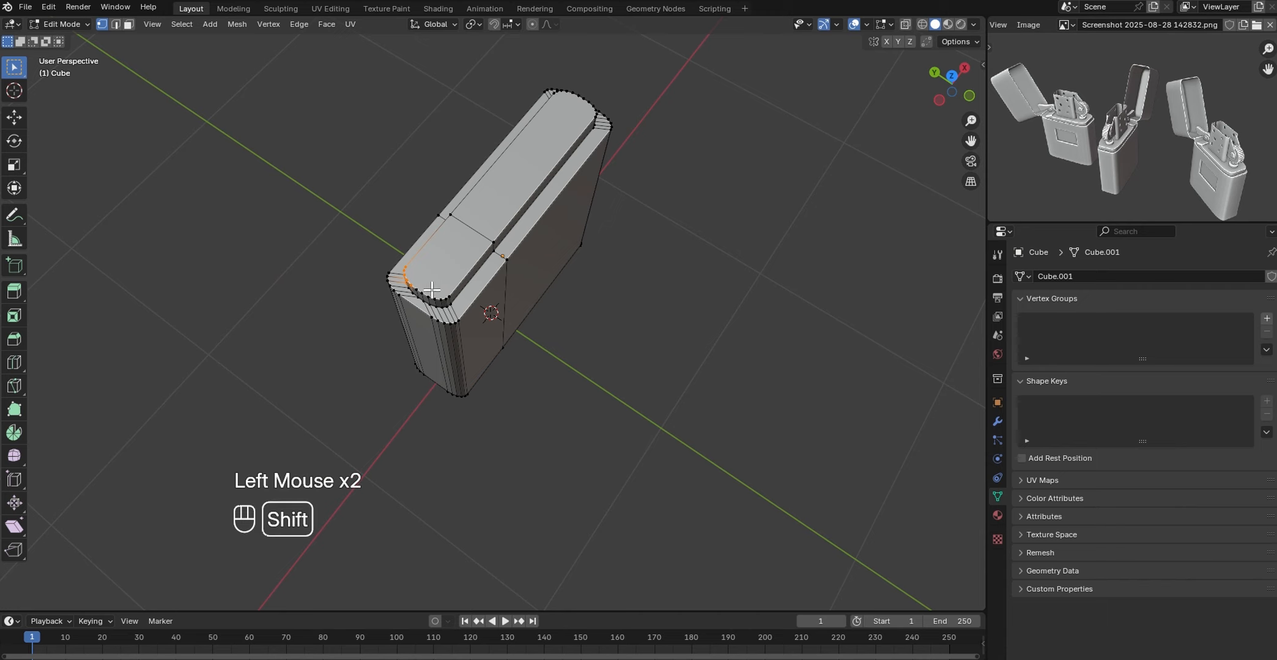
pyautogui.keyDown('shift'); pyautogui.doubleClick(444, 300); pyautogui.keyUp('shift')
pyautogui.scroll(4, 606, 287)
pyautogui.moveTo(970, 140); pyautogui.dragTo(784, 206)
pyautogui.scroll(-1, 784, 205)
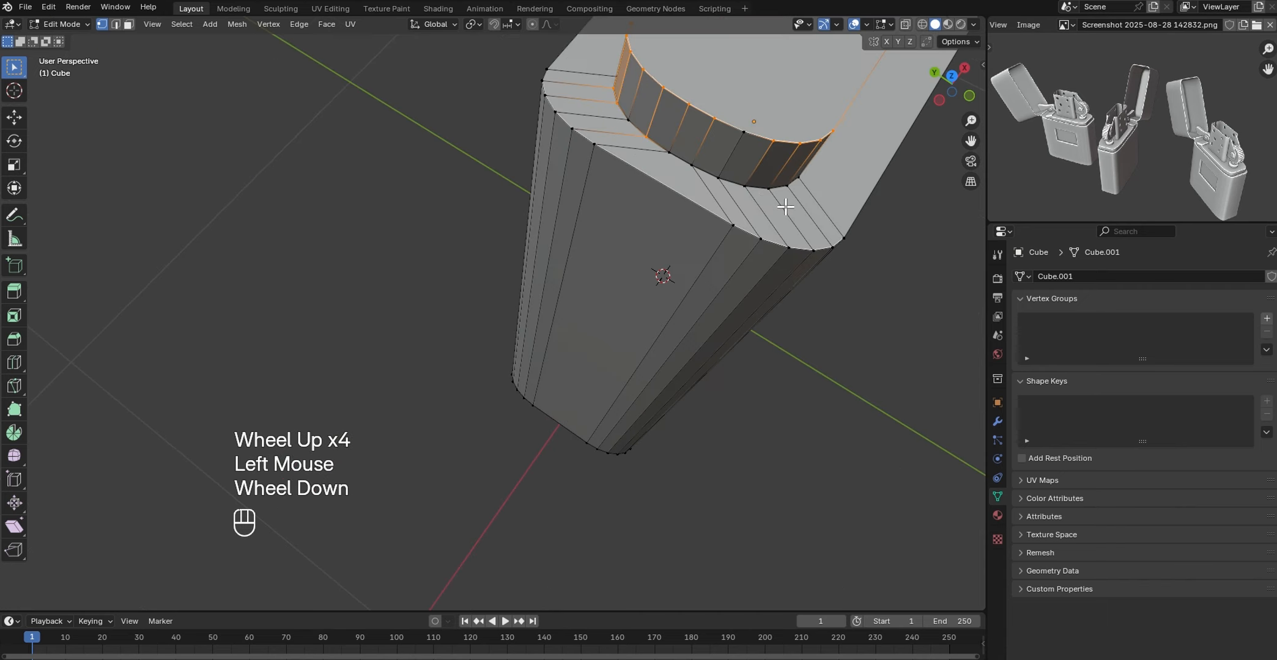
pyautogui.keyDown('shift'); pyautogui.doubleClick(784, 205); pyautogui.keyUp('shift')
pyautogui.keyDown('shift'); pyautogui.doubleClick(762, 116); pyautogui.keyUp('shift')
pyautogui.press('KP_1')
pyautogui.moveTo(970, 140); pyautogui.dragTo(914, 472)
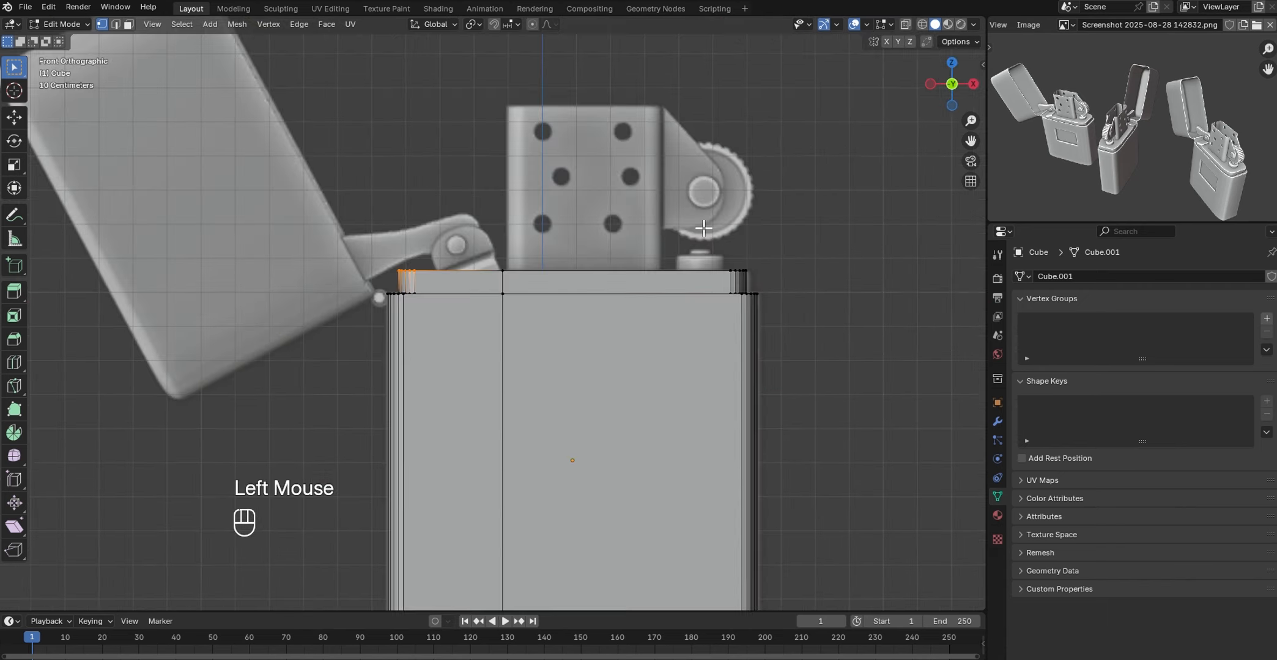
pyautogui.press('g')
pyautogui.press('z')
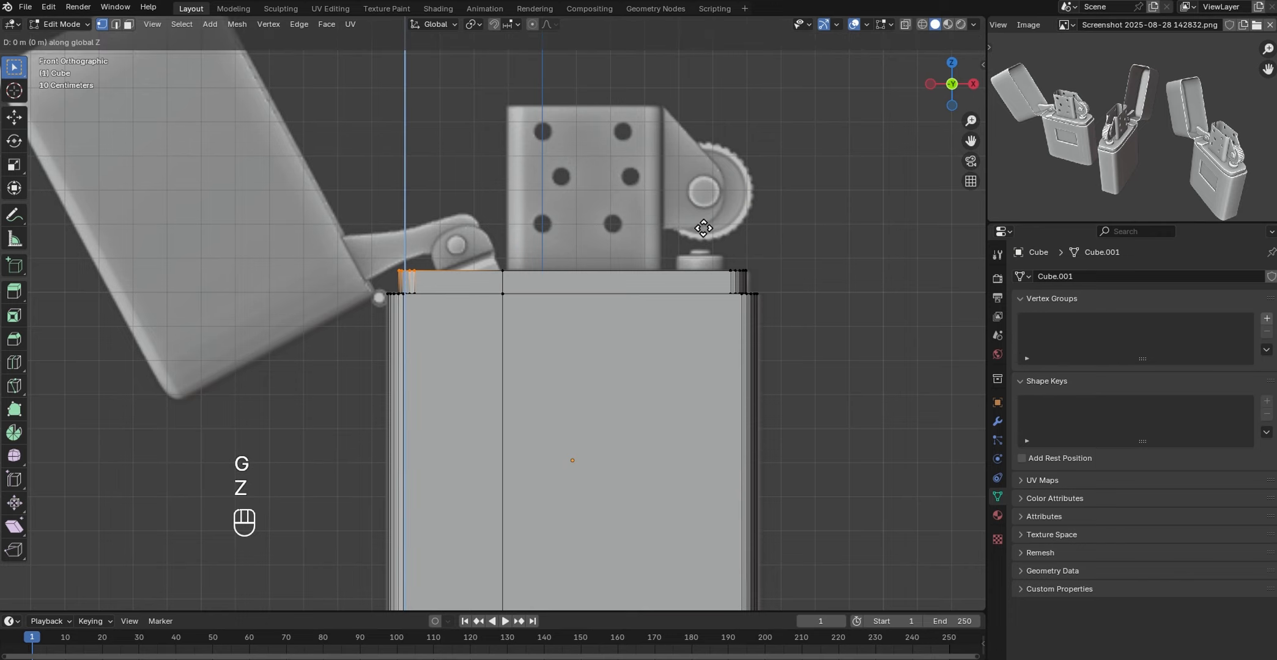
pyautogui.click(698, 251)
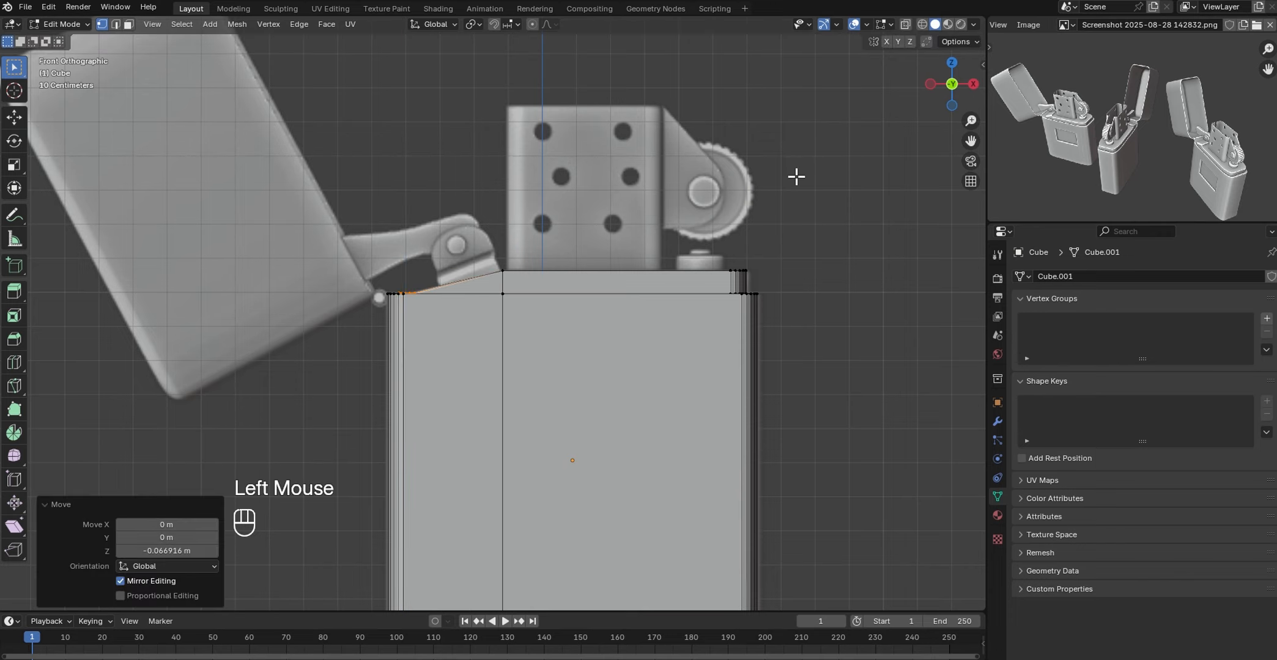
# - Display the mesh in wireframe, focus on the lowered rim end and clear the vertex selection
pyautogui.moveTo(946, 79); pyautogui.dragTo(949, 82)
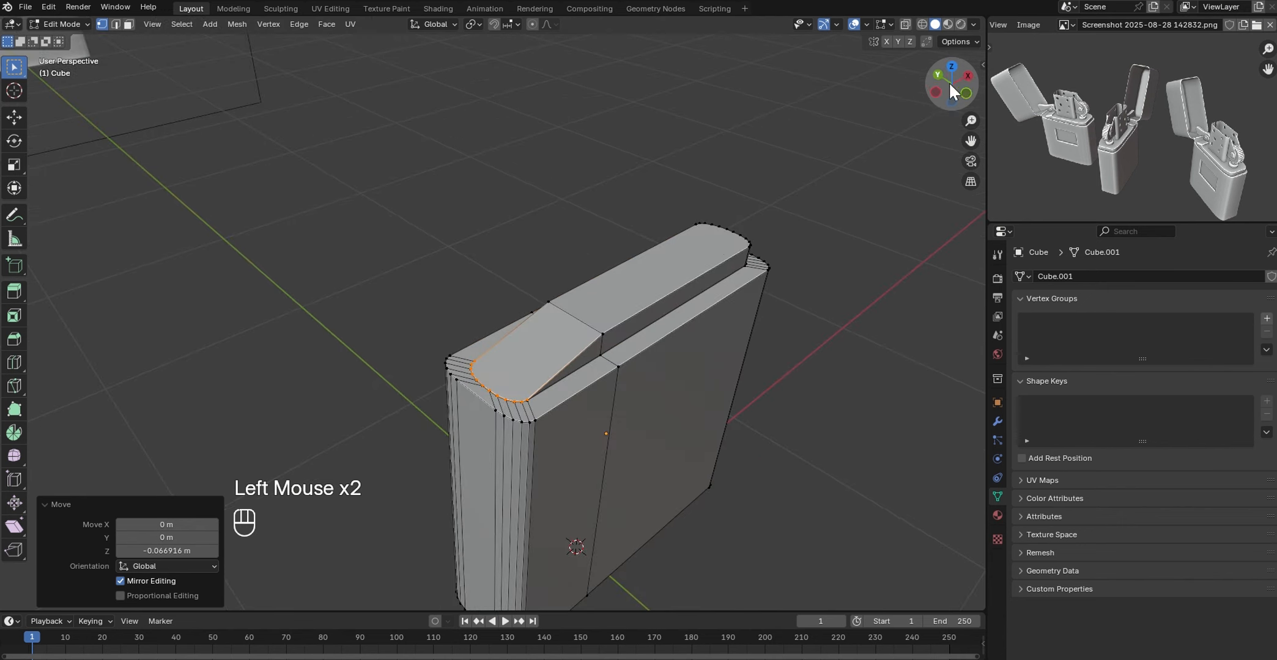
pyautogui.click(921, 24)
pyautogui.scroll(2, 758, 245)
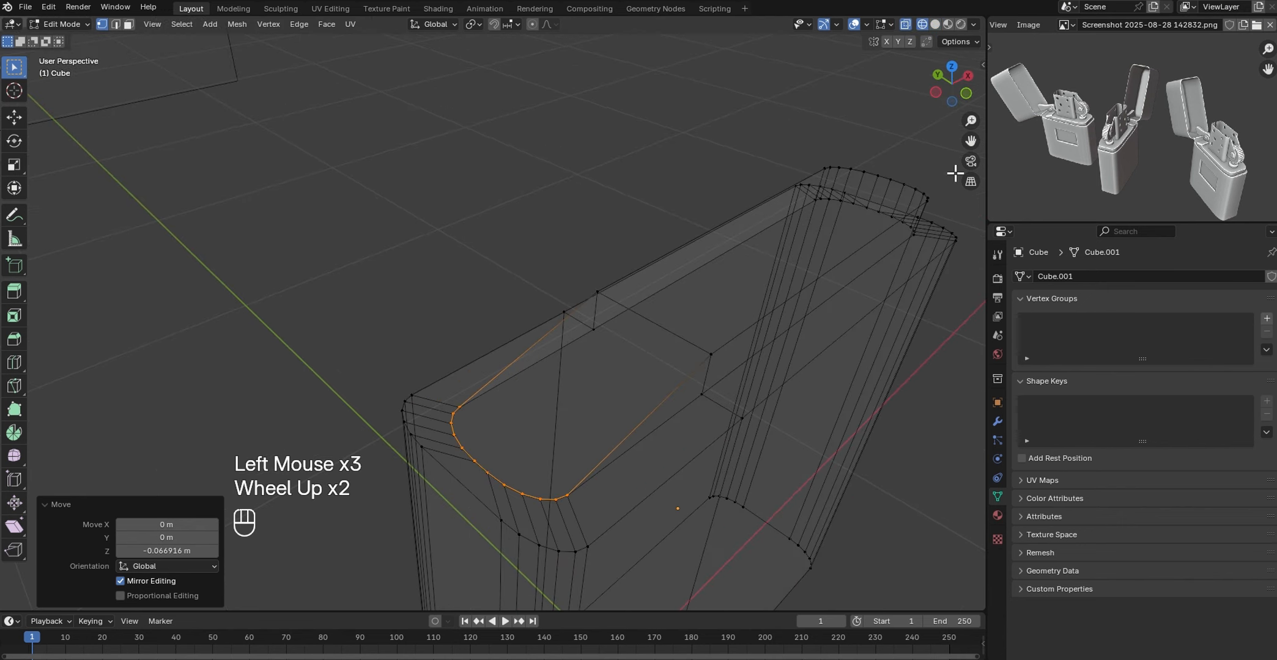
pyautogui.moveTo(970, 140); pyautogui.dragTo(529, 330)
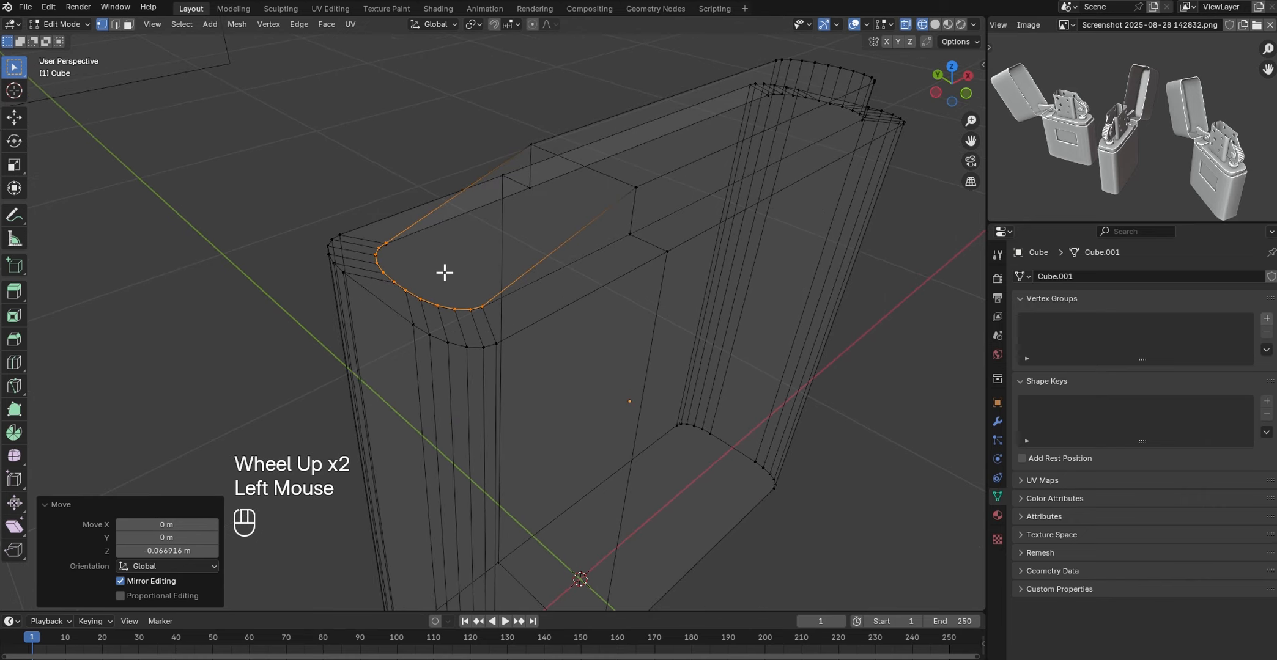
pyautogui.click(307, 198)
pyautogui.click(484, 305)
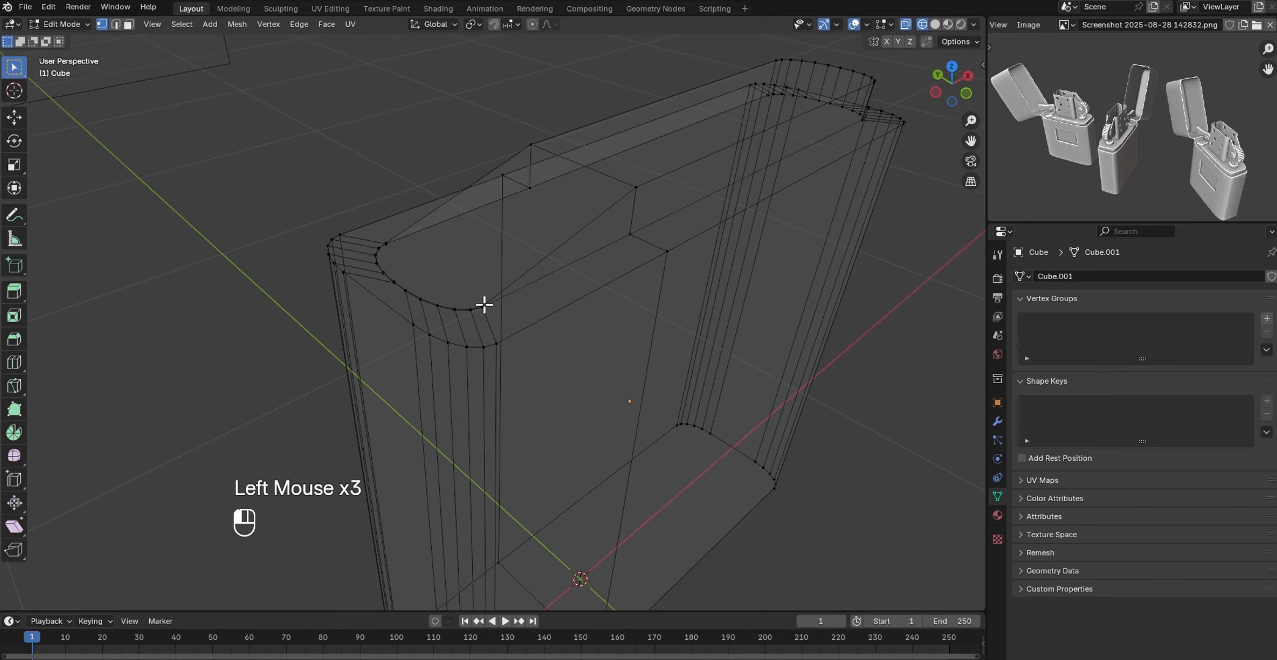
pyautogui.press('g')
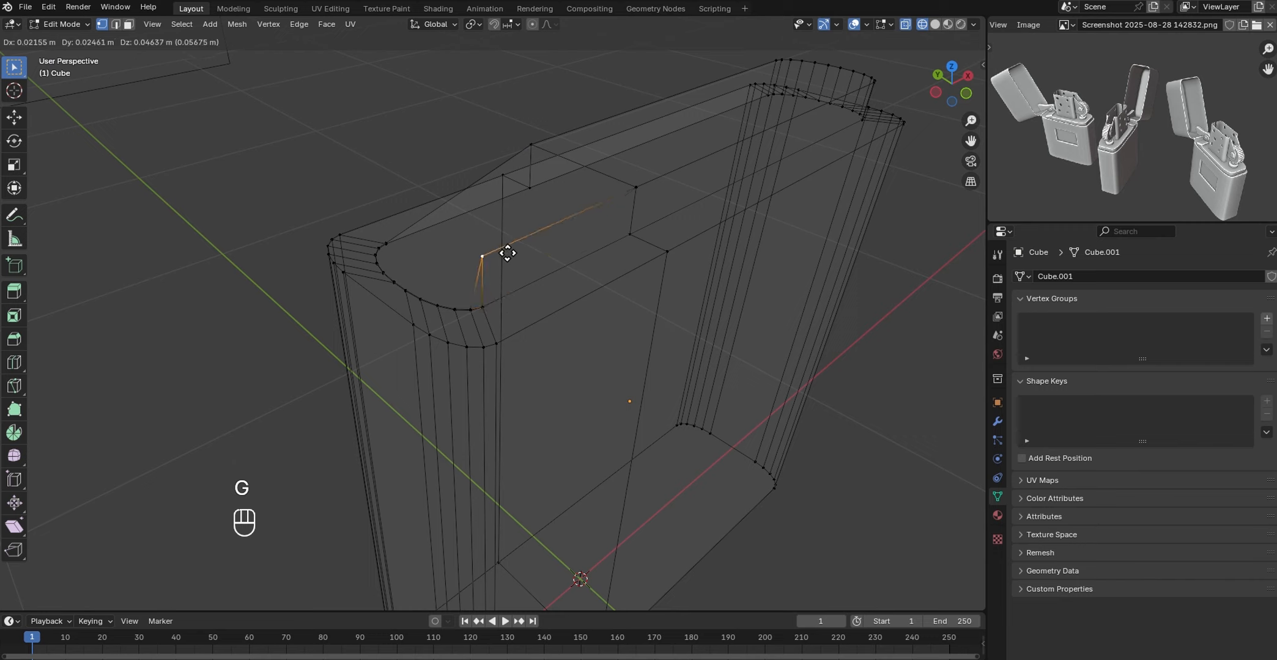
pyautogui.rightClick(507, 253)
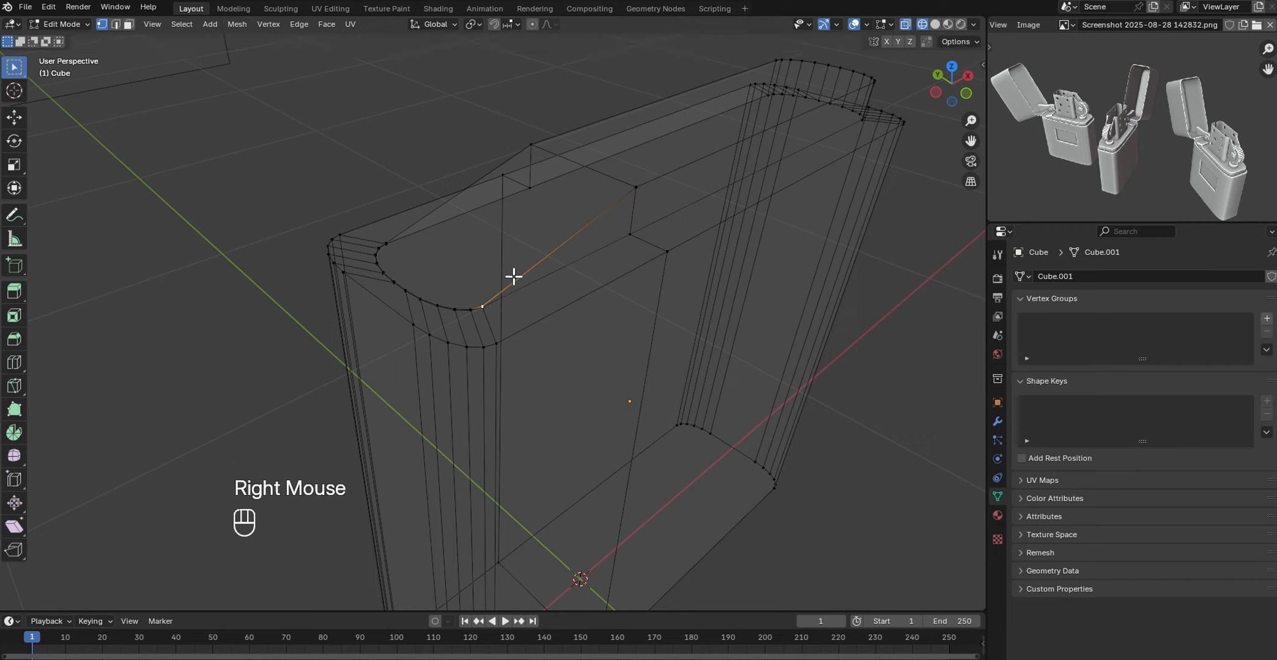
# - Merge the overlapping vertex pairs at center, one pair at a time, from the lowered rim's negative Y corner towards the other corner
pyautogui.click(485, 299)
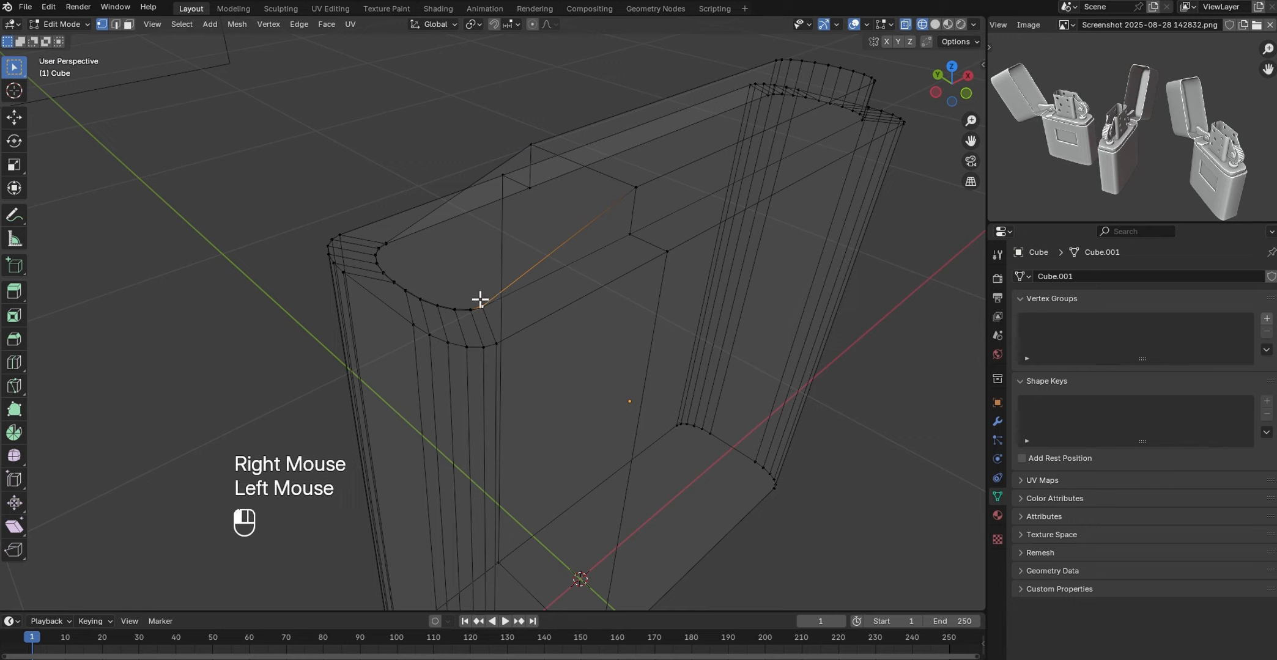
pyautogui.press('m')
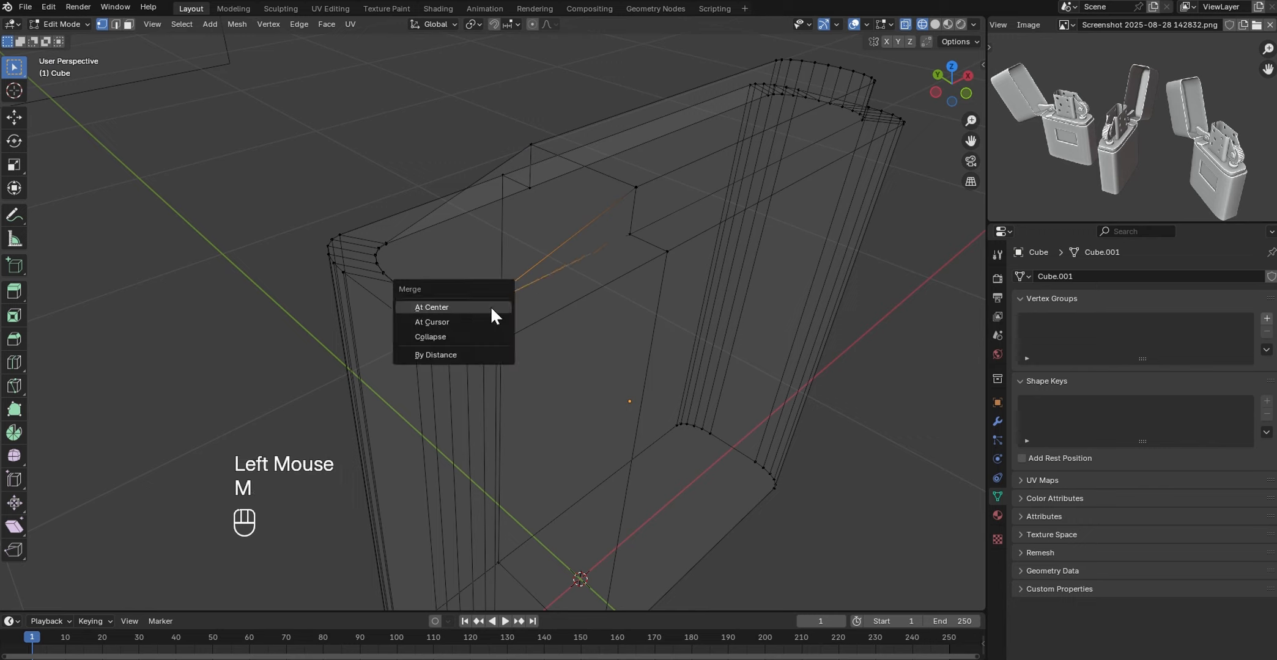
pyautogui.click(491, 306)
pyautogui.click(466, 304)
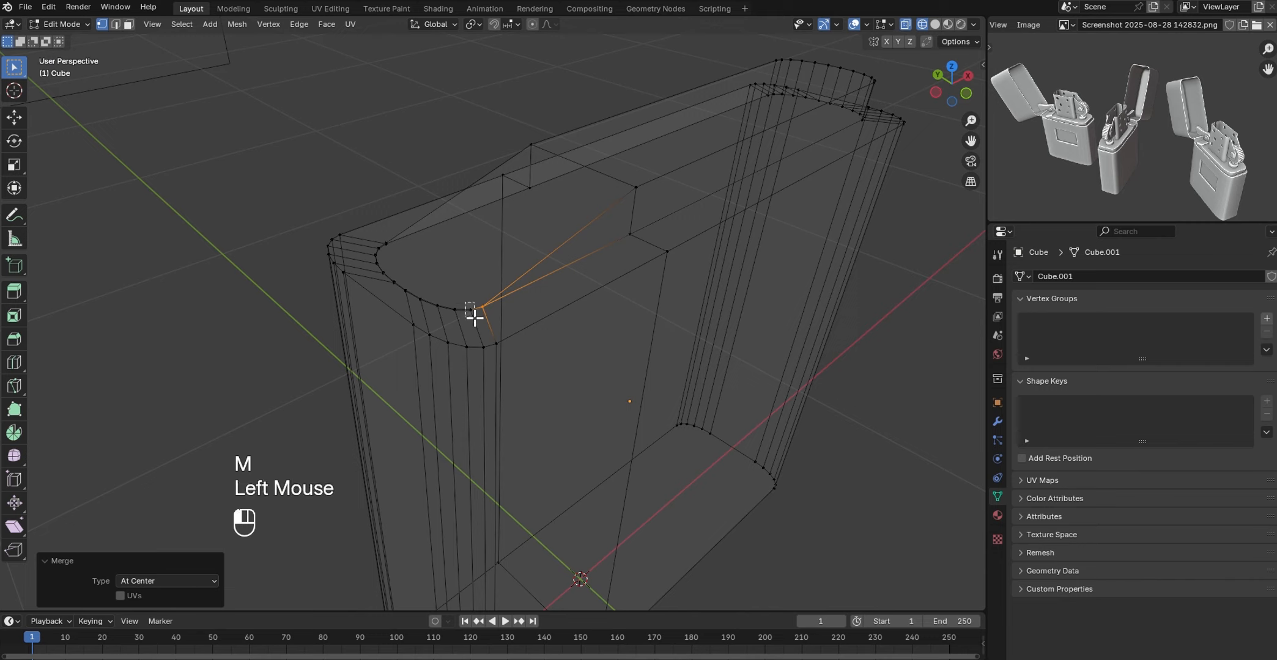
pyautogui.press('m')
pyautogui.click(474, 315)
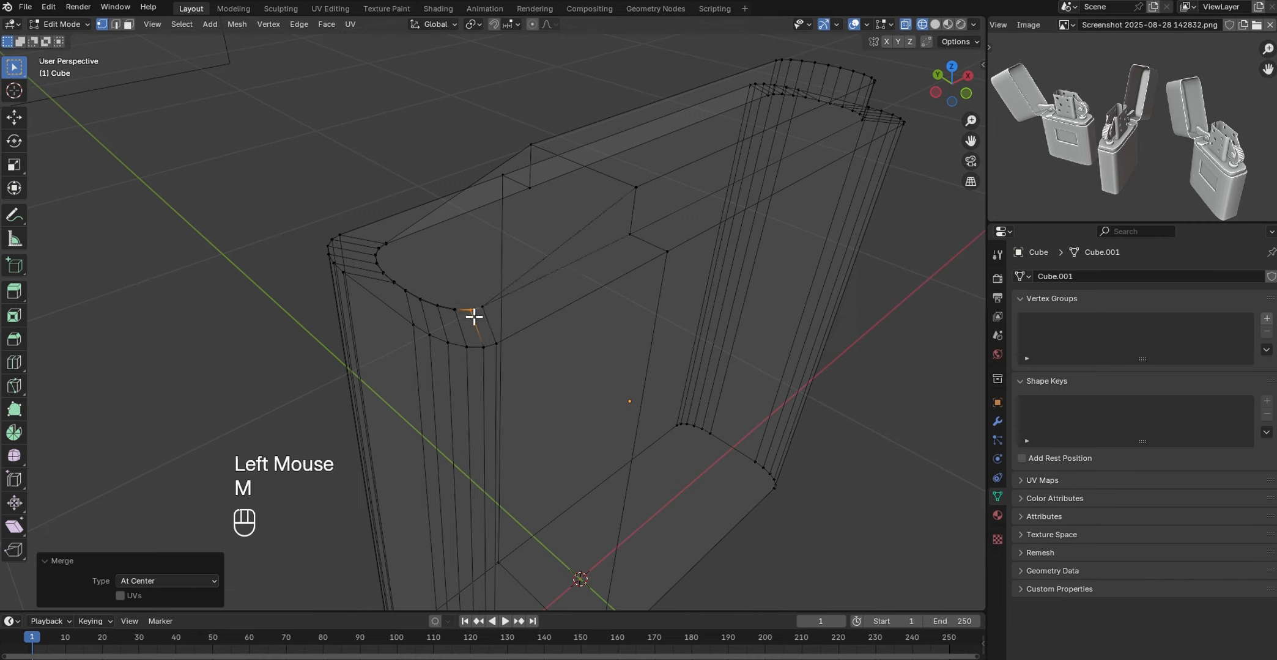
pyautogui.click(457, 305)
pyautogui.press('m')
pyautogui.click(462, 314)
pyautogui.moveTo(432, 301)
pyautogui.mouseDown()
pyautogui.moveTo(442, 308)
pyautogui.moveTo(411, 297)
pyautogui.mouseUp()
pyautogui.press('m')
pyautogui.click(391, 276)
# - Merge the remaining overlapping vertex pairs at center around the lowered rim's positive Y corner and return to solid shading
pyautogui.moveTo(390, 277); pyautogui.dragTo(541, 303, button='middle')
pyautogui.moveTo(543, 305)
pyautogui.mouseDown()
pyautogui.moveTo(559, 315)
pyautogui.moveTo(540, 309)
pyautogui.mouseUp()
pyautogui.press('m')
pyautogui.click(559, 316)
pyautogui.press('m')
pyautogui.click(526, 295)
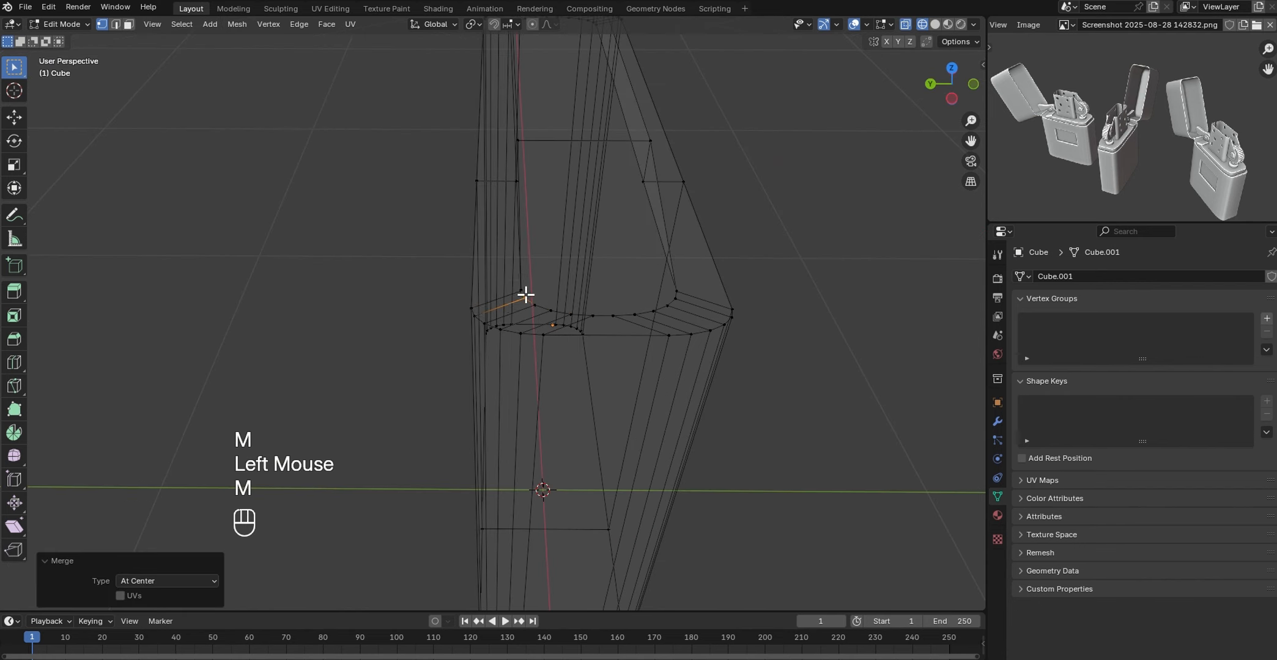
pyautogui.press('m')
pyautogui.click(528, 297)
pyautogui.click(804, 230)
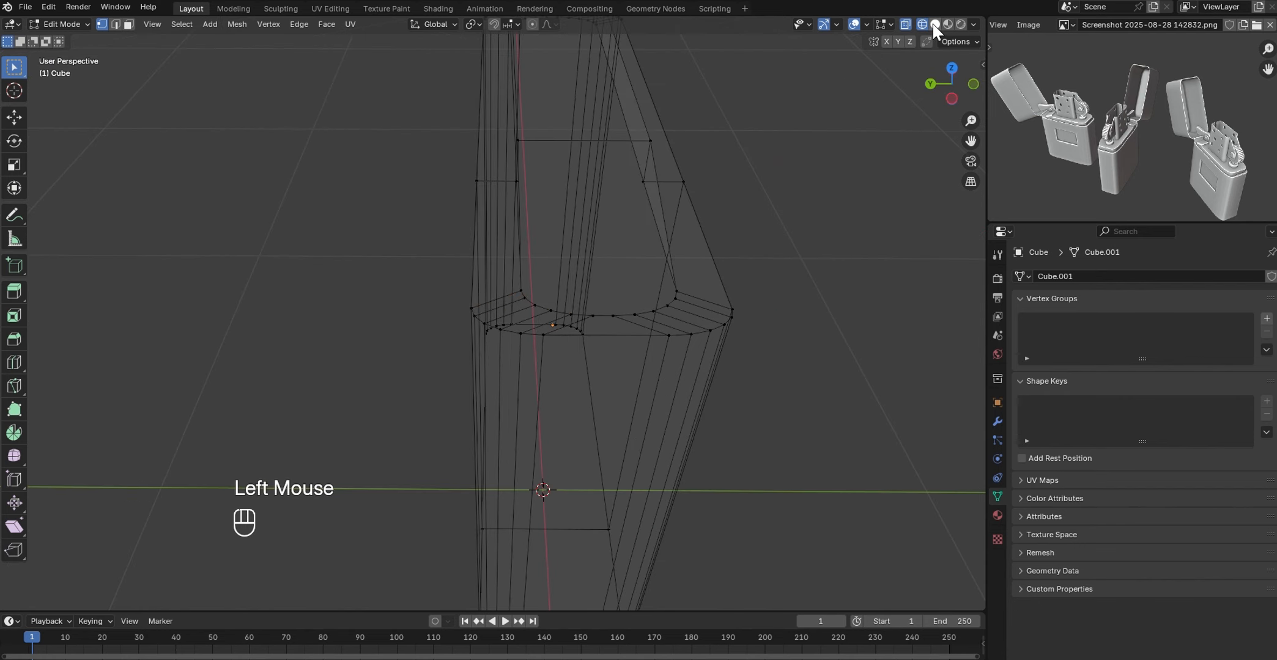
pyautogui.click(935, 25)
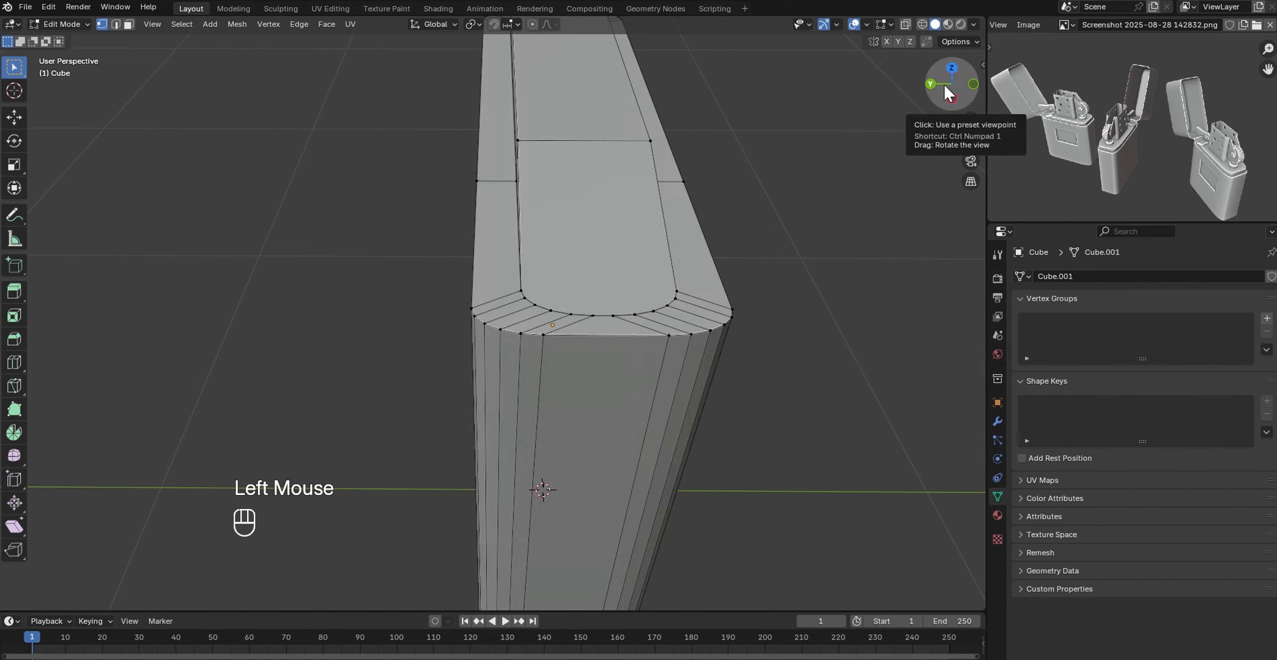
# - Compare the lighter body's profile with the reference image from the front and leave mesh editing
pyautogui.moveTo(943, 83); pyautogui.dragTo(801, 56)
pyautogui.press('KP_1')
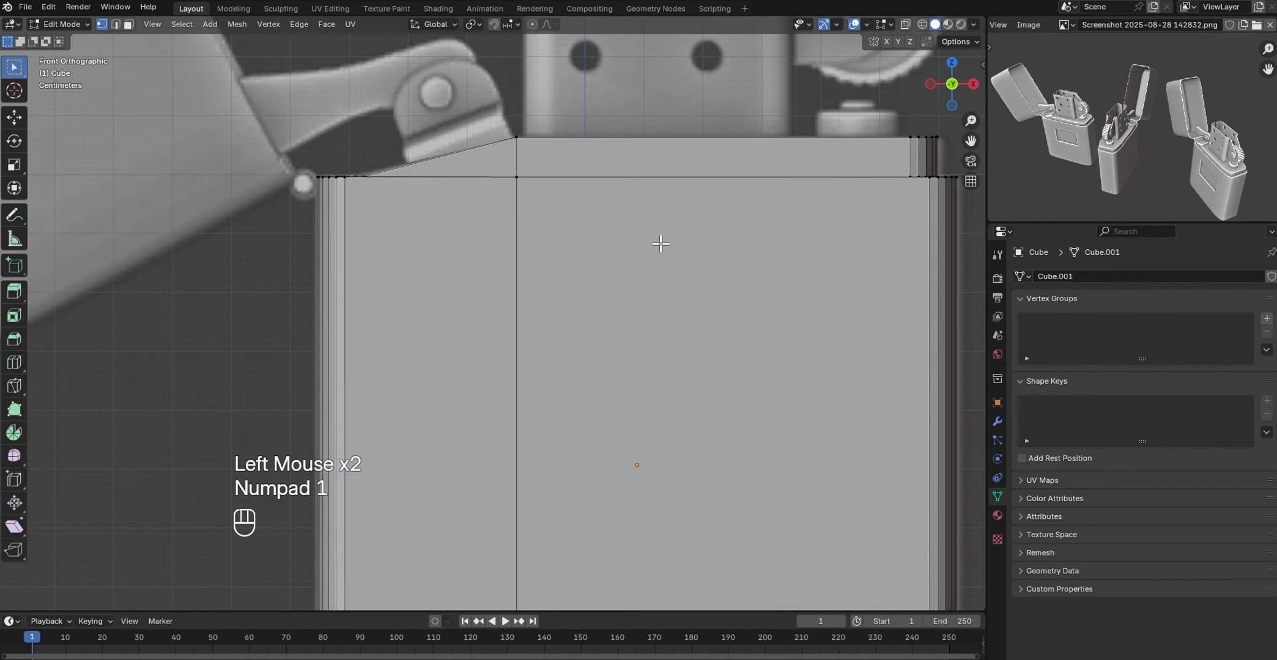
pyautogui.scroll(-2, 691, 244)
pyautogui.scroll(1, 692, 245)
pyautogui.scroll(-1, 693, 245)
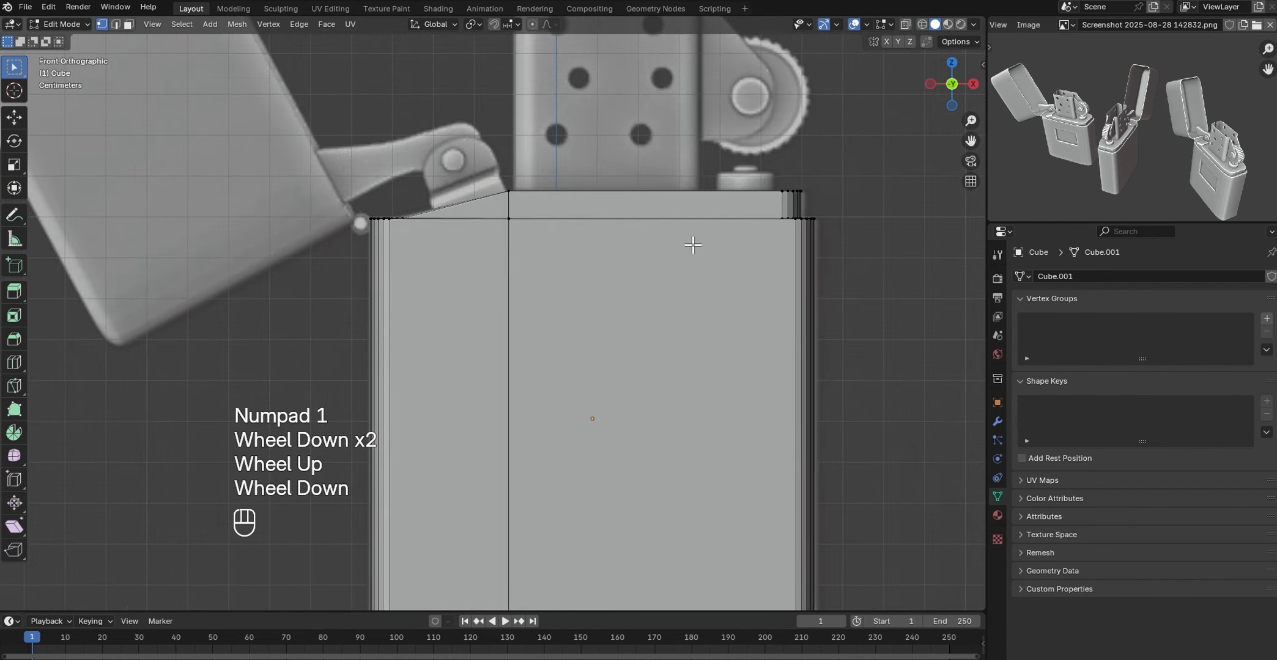
pyautogui.scroll(-1, 693, 245)
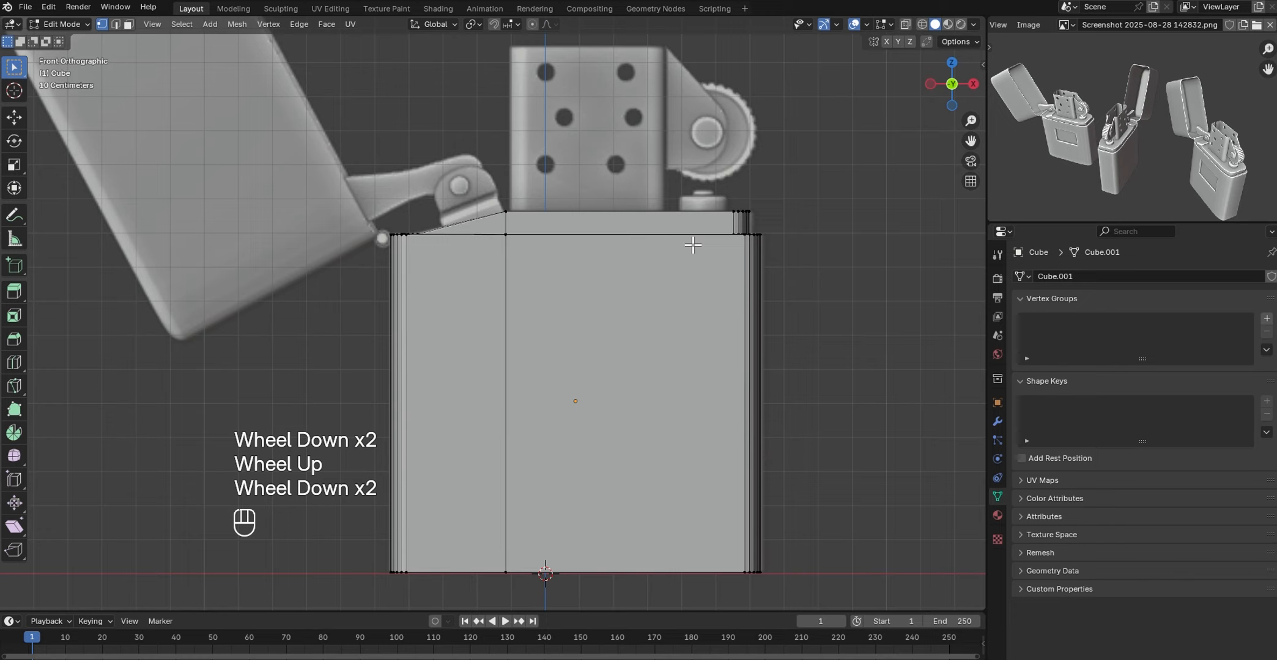
pyautogui.click(834, 233)
pyautogui.press('Tab')
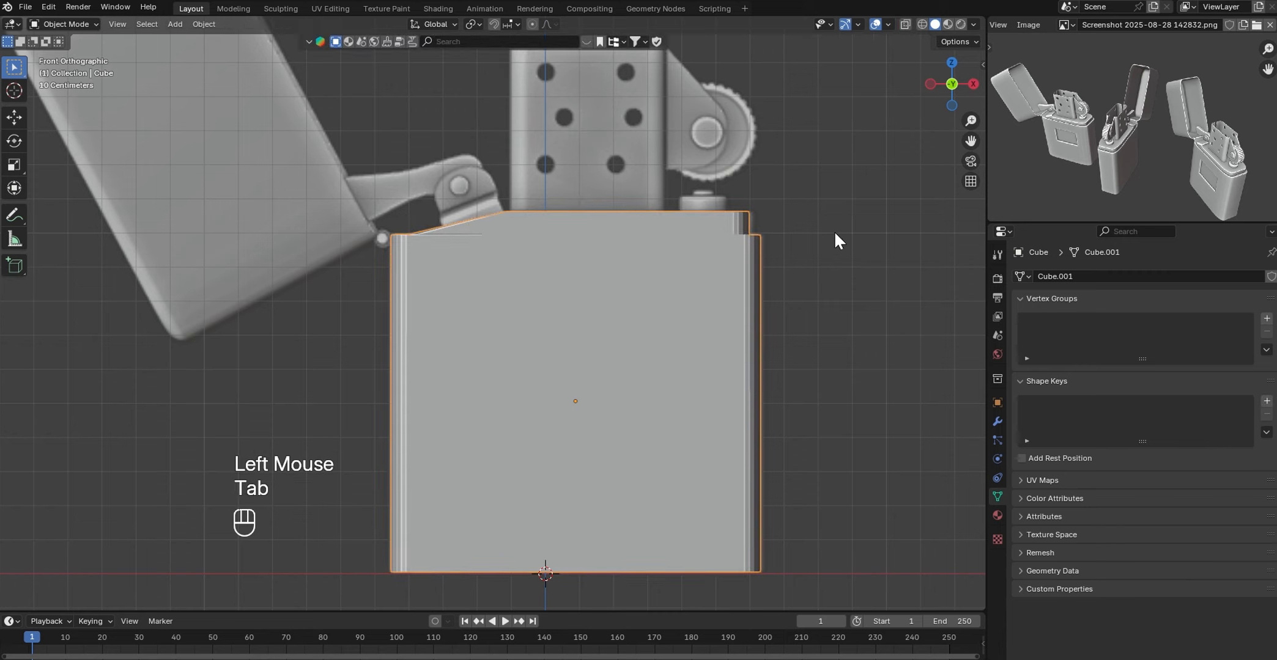
# - Apply Shade Auto Smooth with a 30° angle to the lighter body
pyautogui.moveTo(959, 85); pyautogui.dragTo(933, 92)
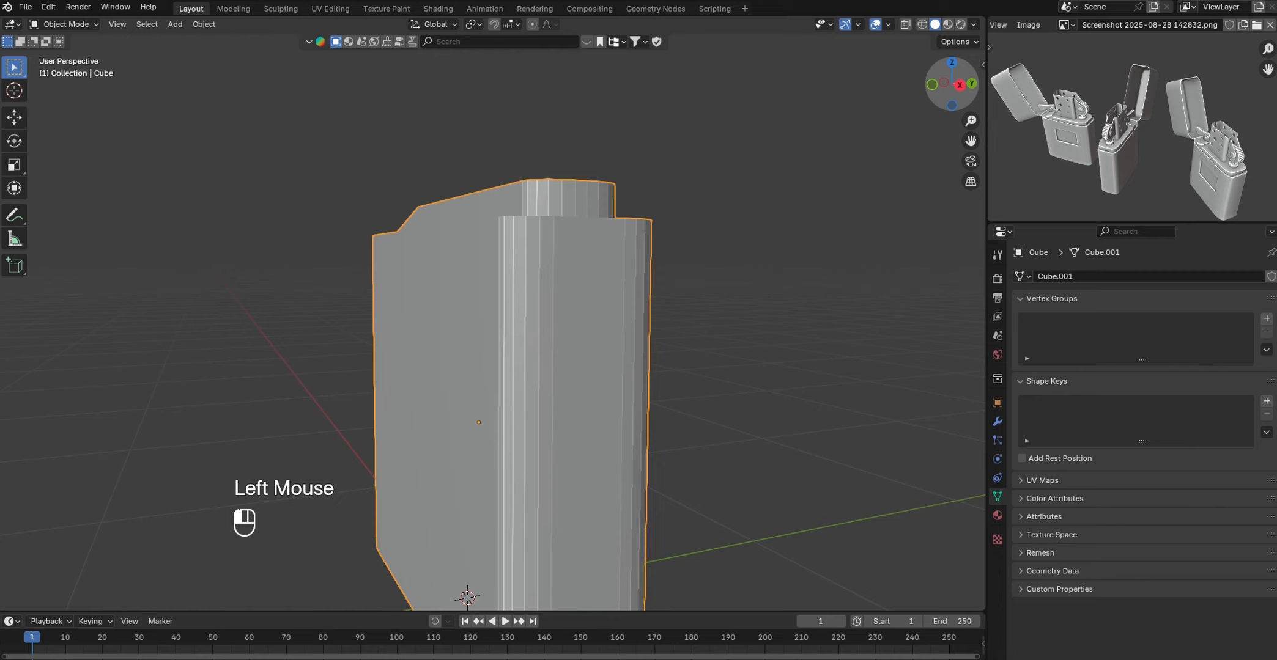
pyautogui.rightClick(547, 249)
pyautogui.click(541, 267)
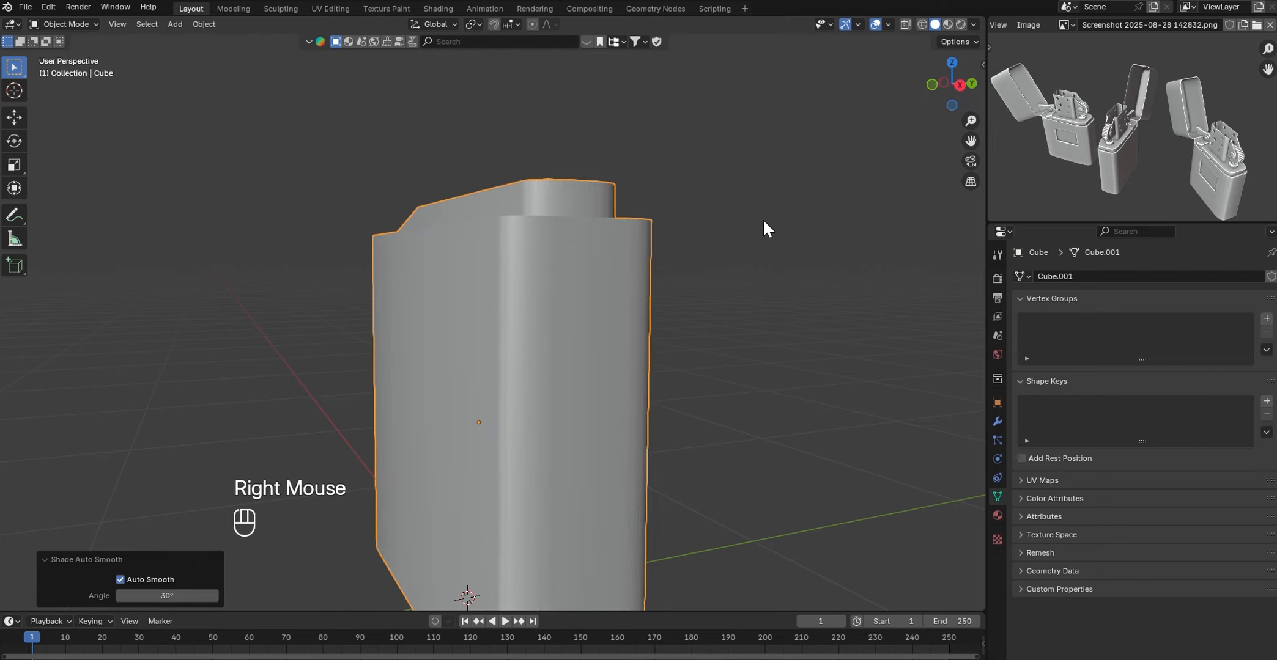
pyautogui.press('Tab')
pyautogui.press('Tab')
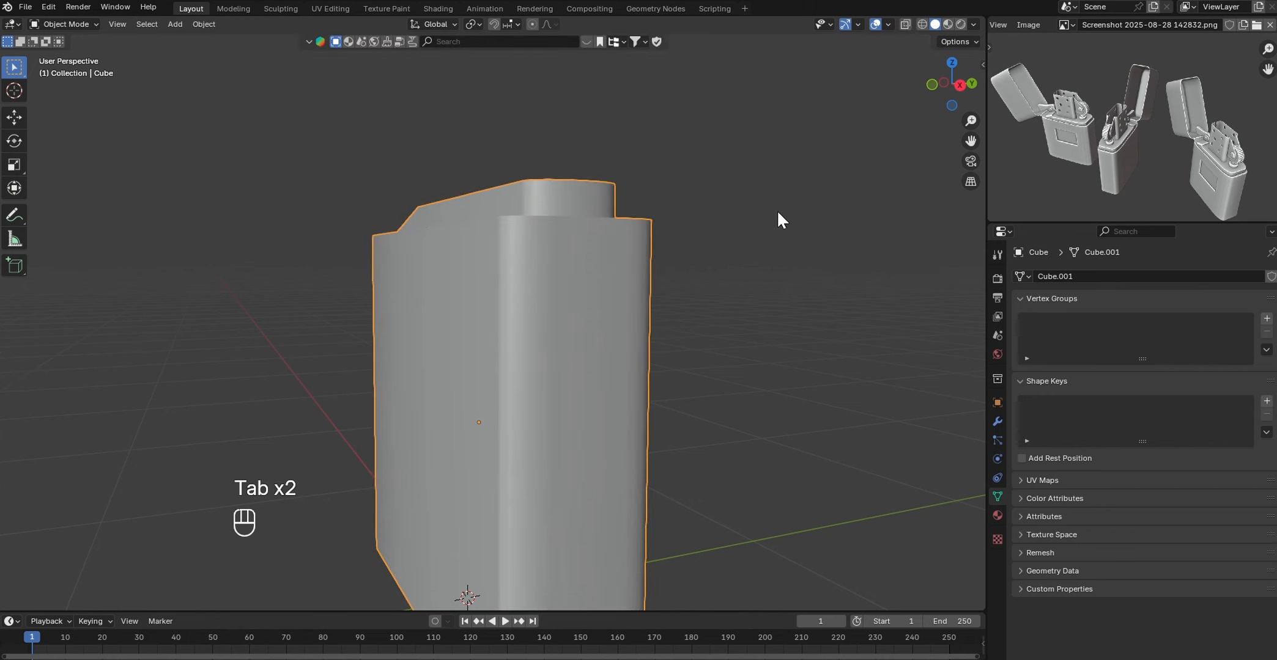
# - Add a 2 m plane in front view and rotate it 90° about the X axis
pyautogui.press('KP_1')
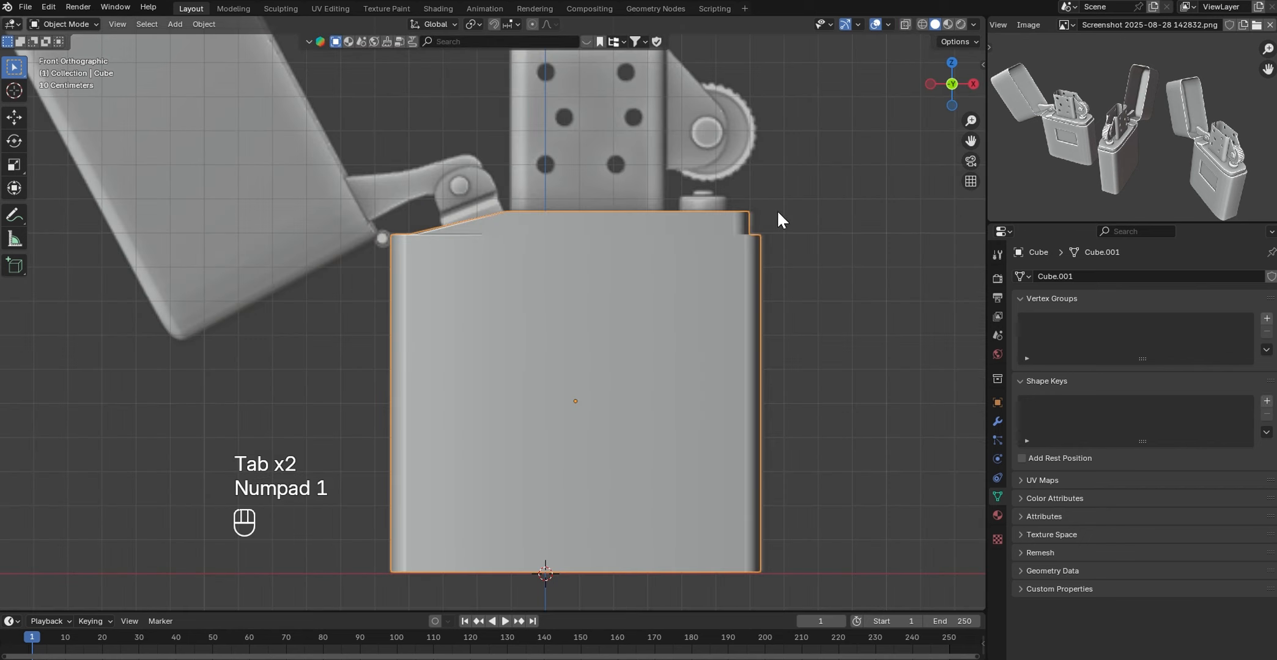
pyautogui.hotkey('shift', 'a')
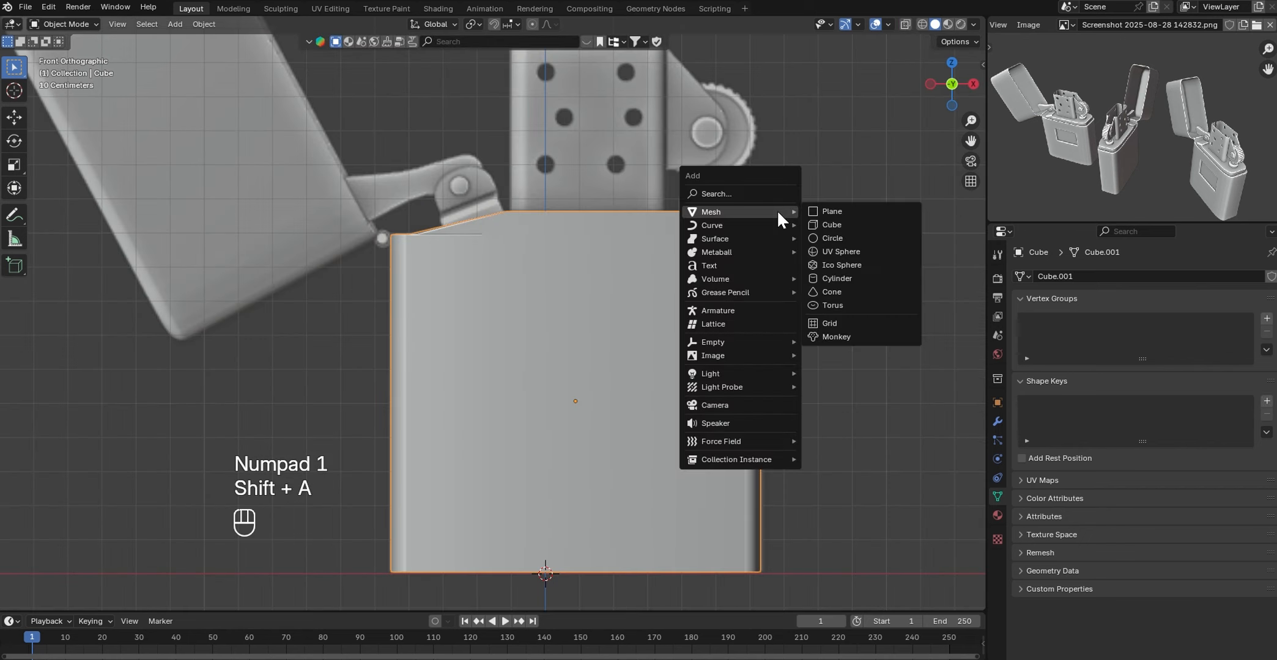
pyautogui.click(837, 208)
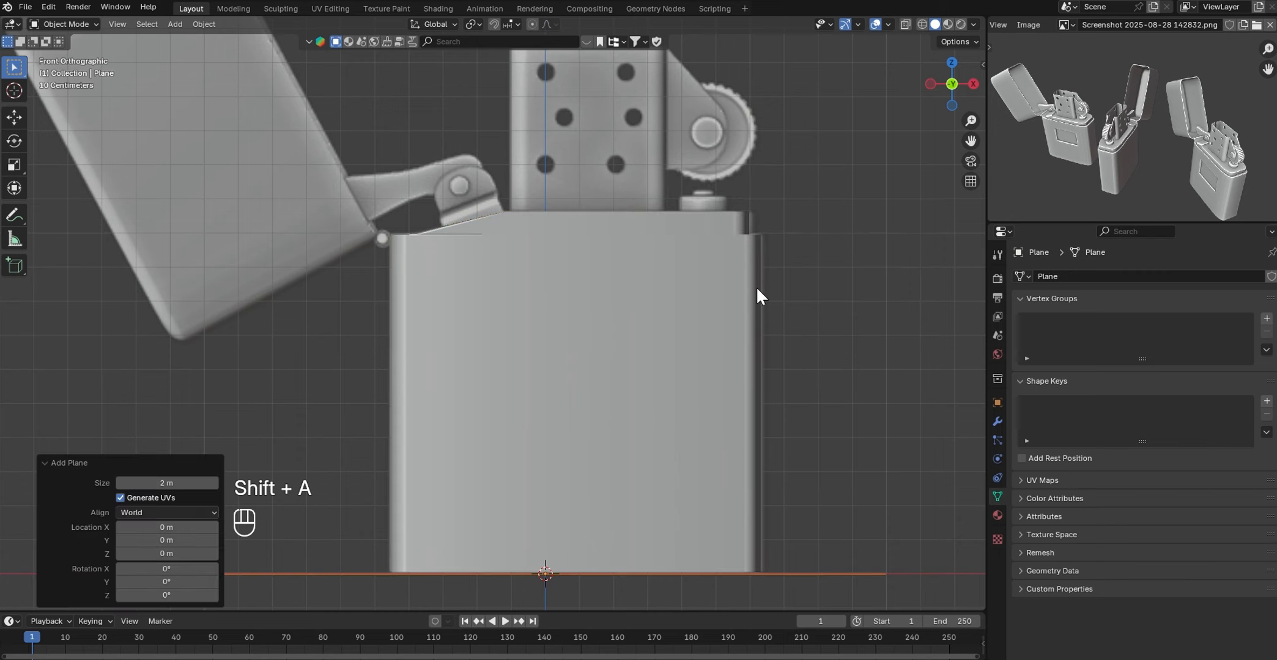
pyautogui.press('r')
pyautogui.press('x')
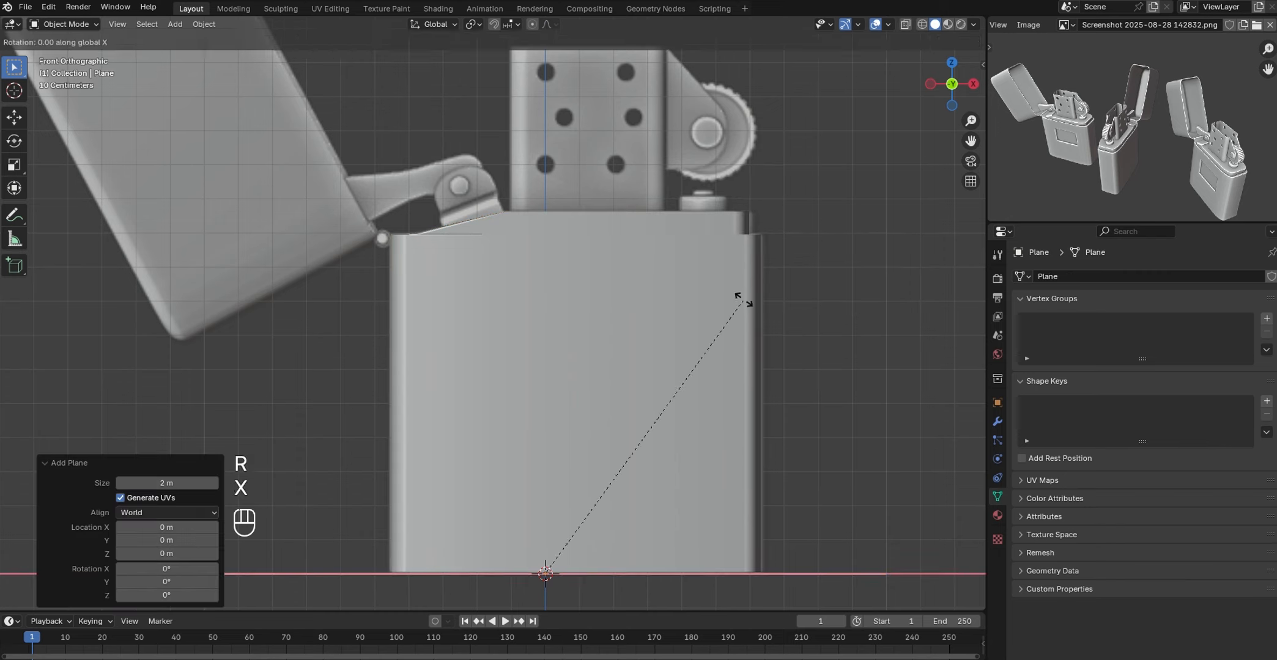
pyautogui.press('9')
pyautogui.press('0')
pyautogui.press('Return')
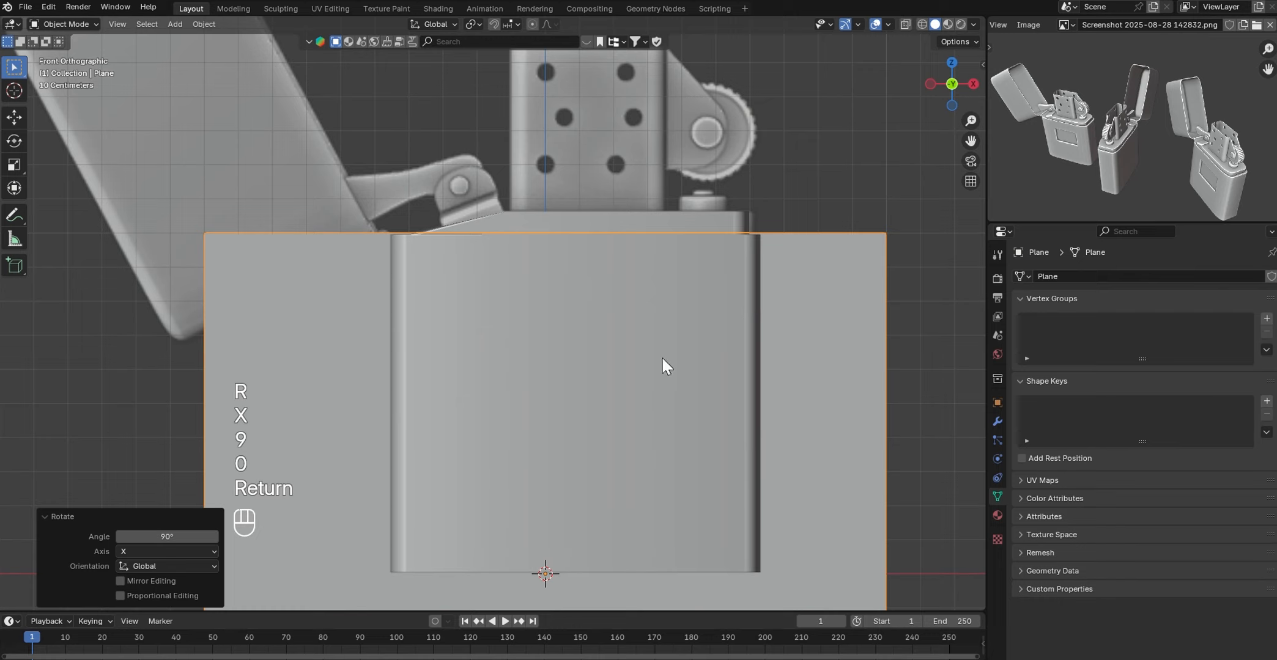
# - Scale the upright plane by 0.378 along X and raise it 0.87778 m along Z
pyautogui.press('s')
pyautogui.press('x')
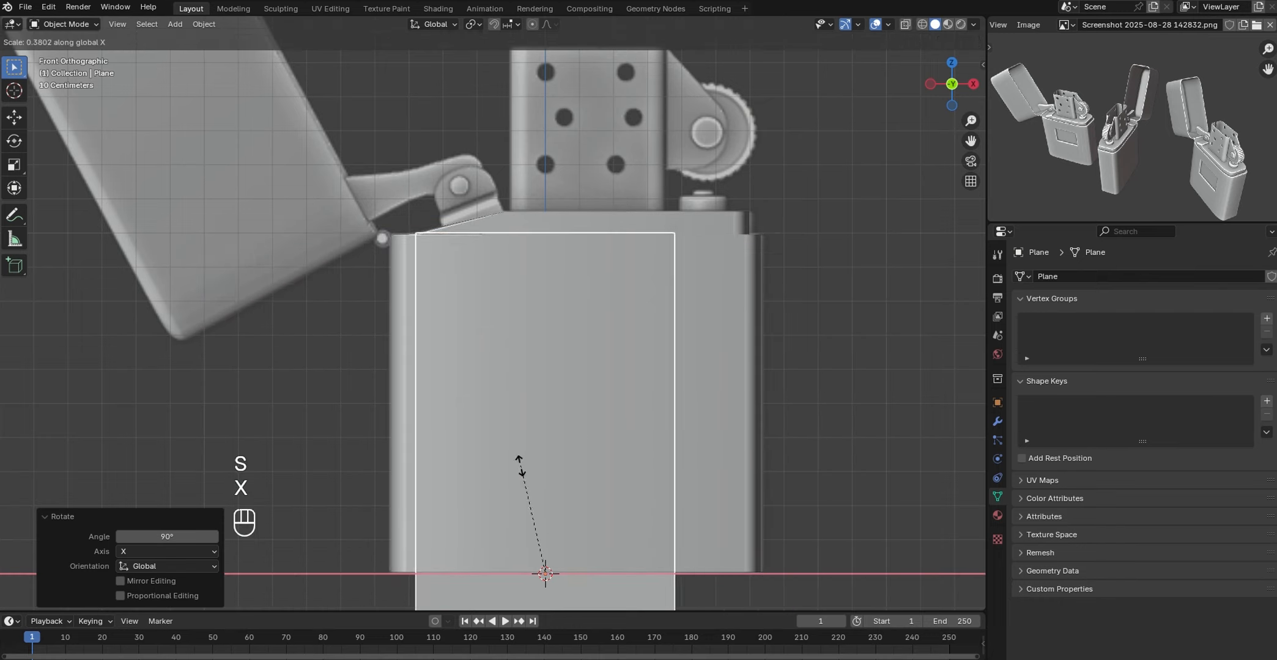
pyautogui.click(523, 467)
pyautogui.press('g')
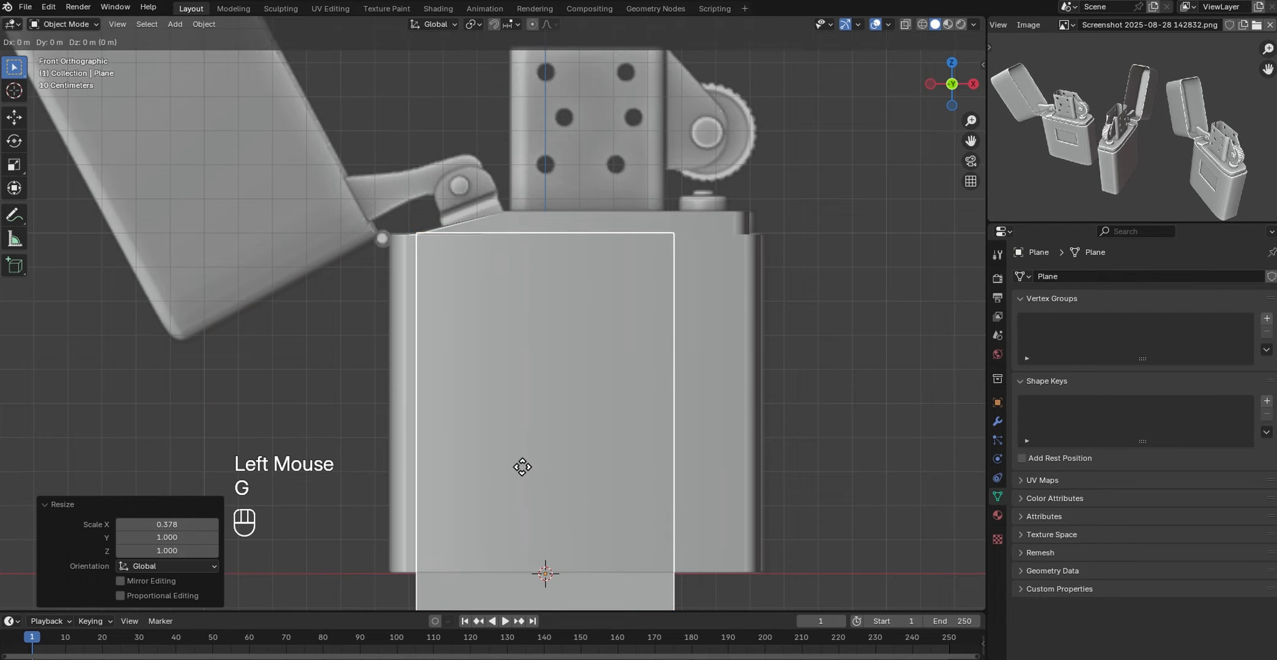
pyautogui.press('z')
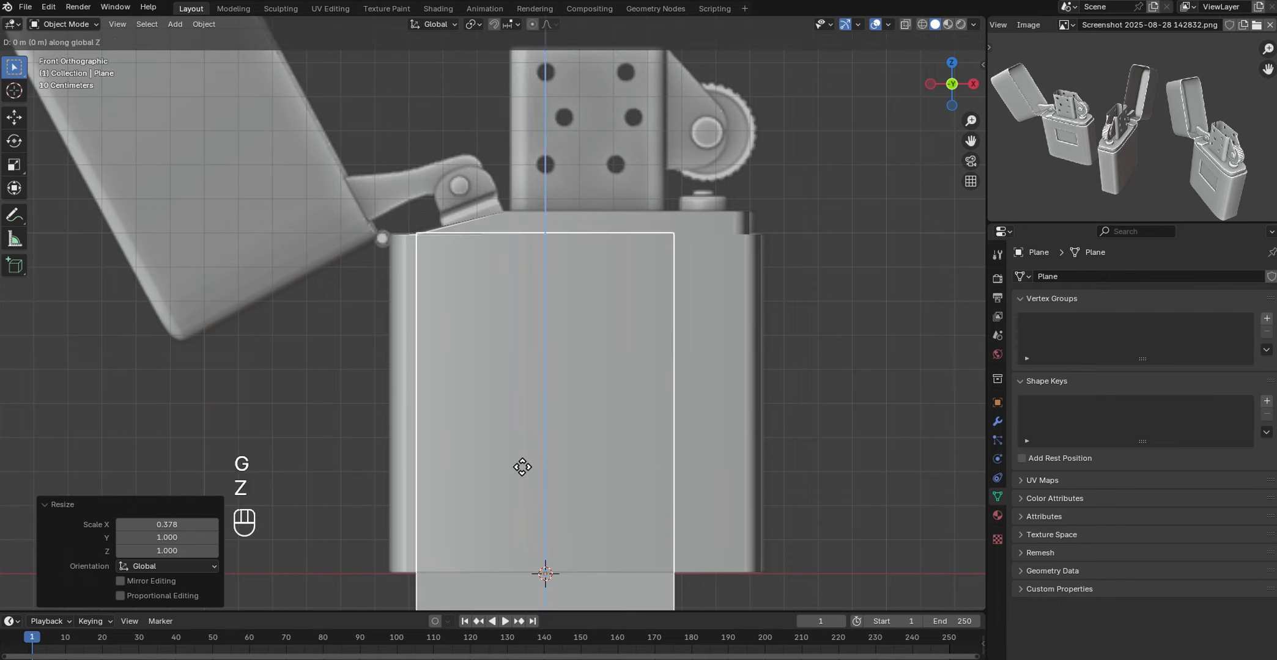
pyautogui.click(514, 169)
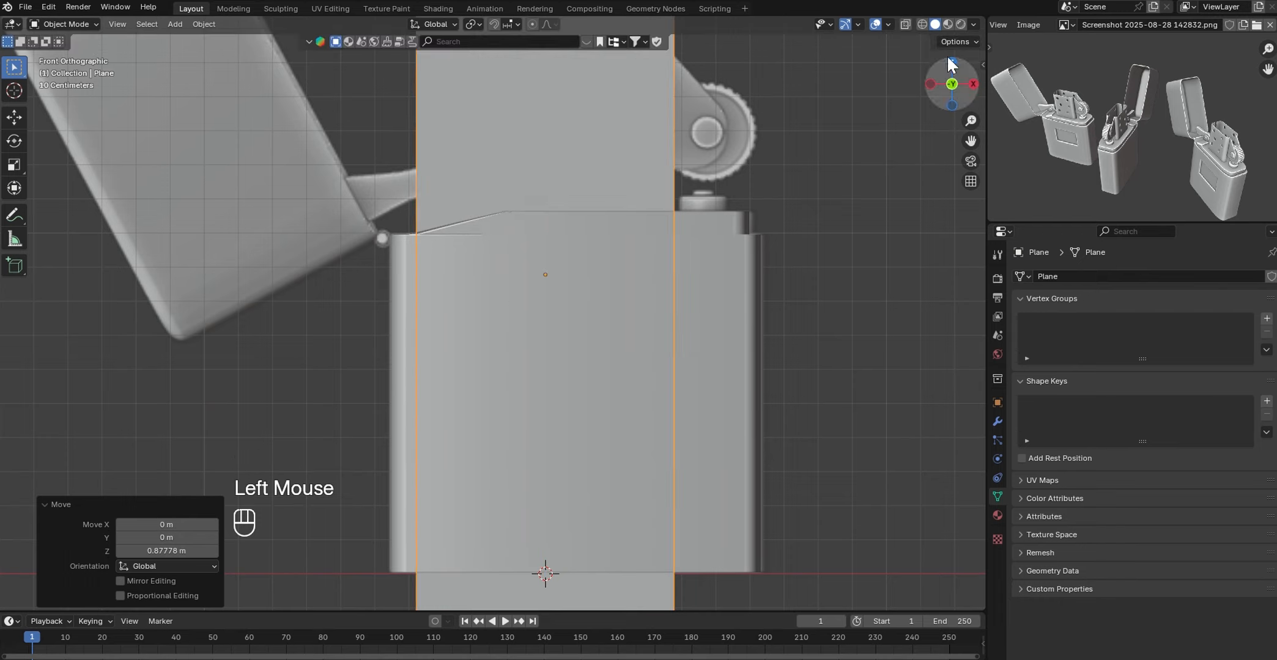
# - Turn on X-ray, shrink the plane along Z and X towards the chimney's size, and shift it 0.12596 m along X
pyautogui.click(905, 27)
pyautogui.press('s')
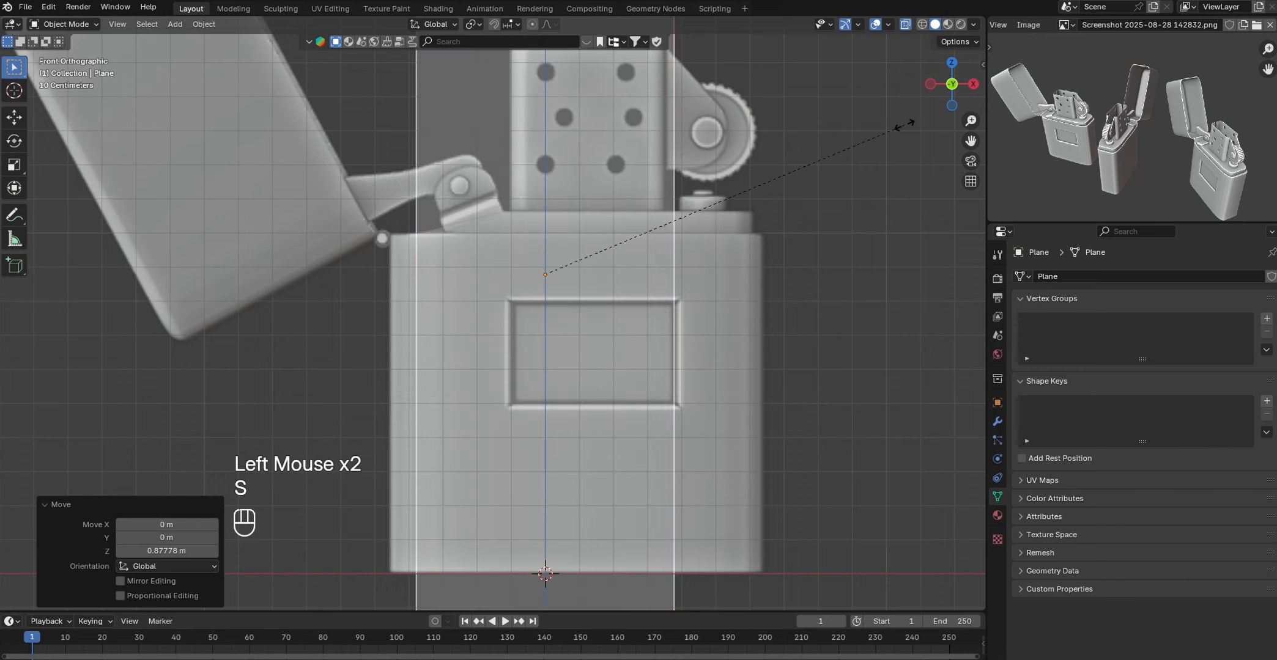
pyautogui.press('z')
pyautogui.click(666, 267)
pyautogui.press('s')
pyautogui.press('x')
pyautogui.click(735, 308)
pyautogui.moveTo(590, 274); pyautogui.dragTo(633, 275)
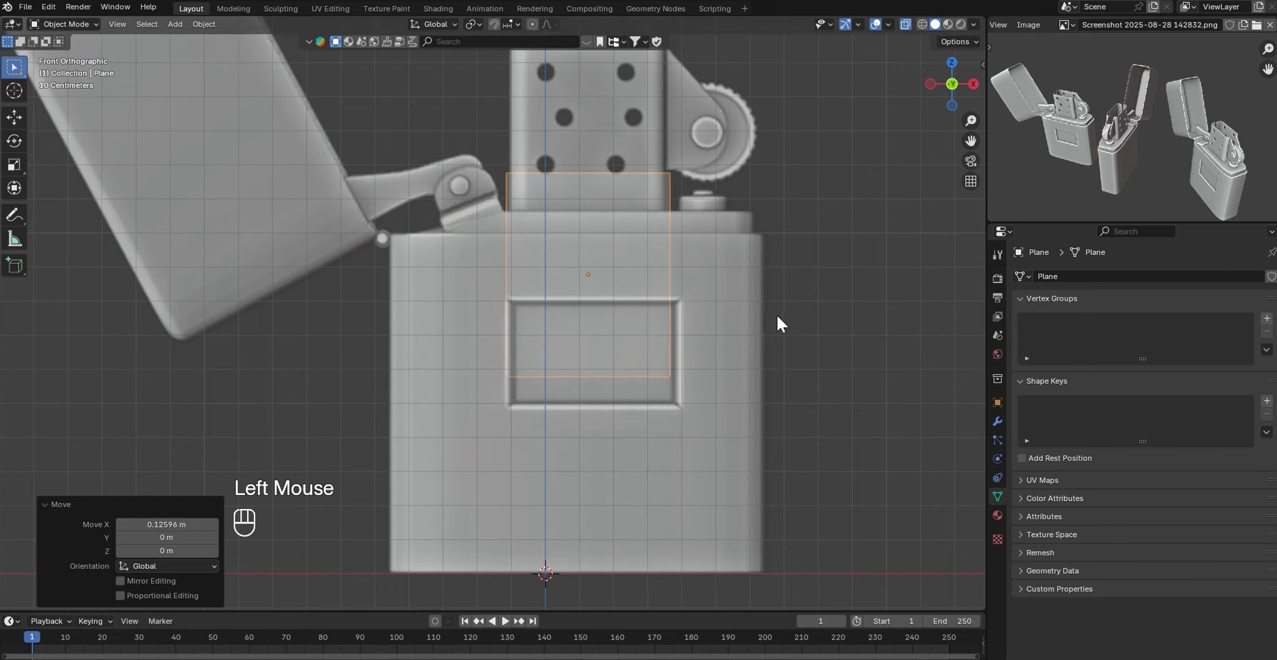
# - Raise the plane over the reference chimney and adjust its Z scale and height towards the chimney outline
pyautogui.moveTo(588, 227); pyautogui.dragTo(588, 98)
pyautogui.scroll(2, 868, 201)
pyautogui.press('s')
pyautogui.press('z')
pyautogui.click(855, 275)
pyautogui.click(841, 283)
pyautogui.press('g')
pyautogui.press('z')
pyautogui.click(802, 265)
# - Scale the plane by 1.044 along Z and move it -0.009567 m along Z to fit the chimney outline
pyautogui.press('s')
pyautogui.press('z')
pyautogui.click(802, 304)
pyautogui.press('g')
pyautogui.press('z')
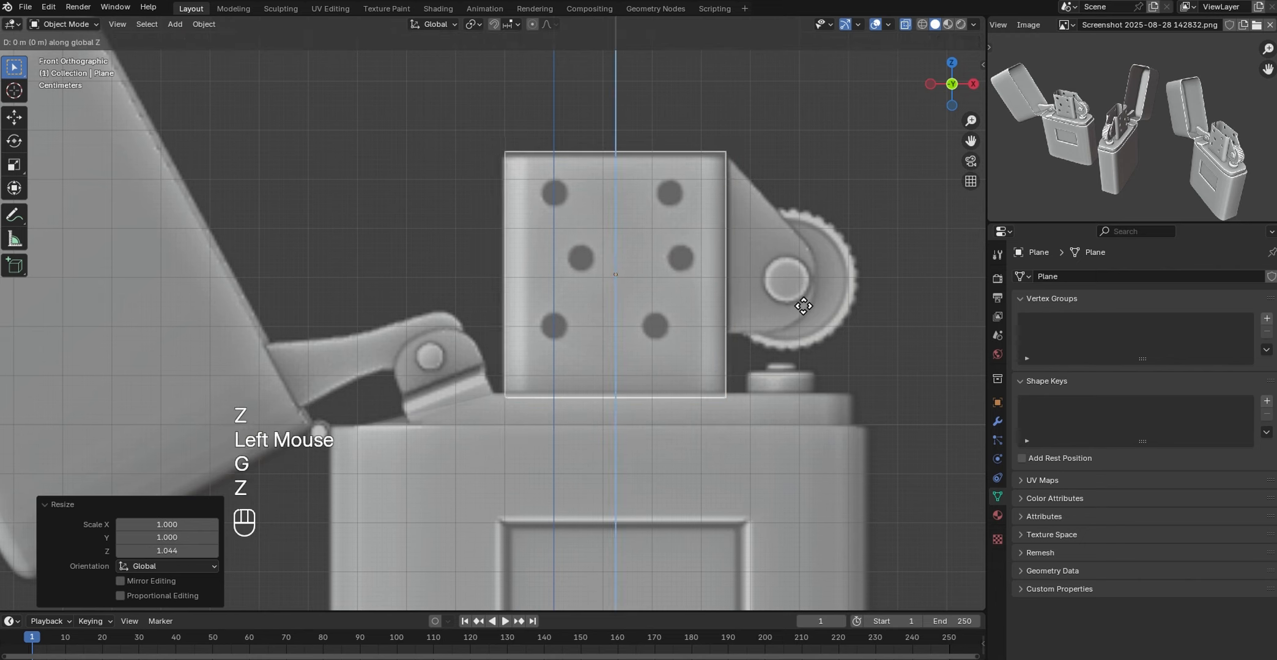
pyautogui.click(802, 312)
# - Turn off X-ray and move the chimney plane -0.072437 m along Y, just inside the rim's edge
pyautogui.click(966, 92)
pyautogui.moveTo(960, 89); pyautogui.dragTo(1008, 116)
pyautogui.click(906, 25)
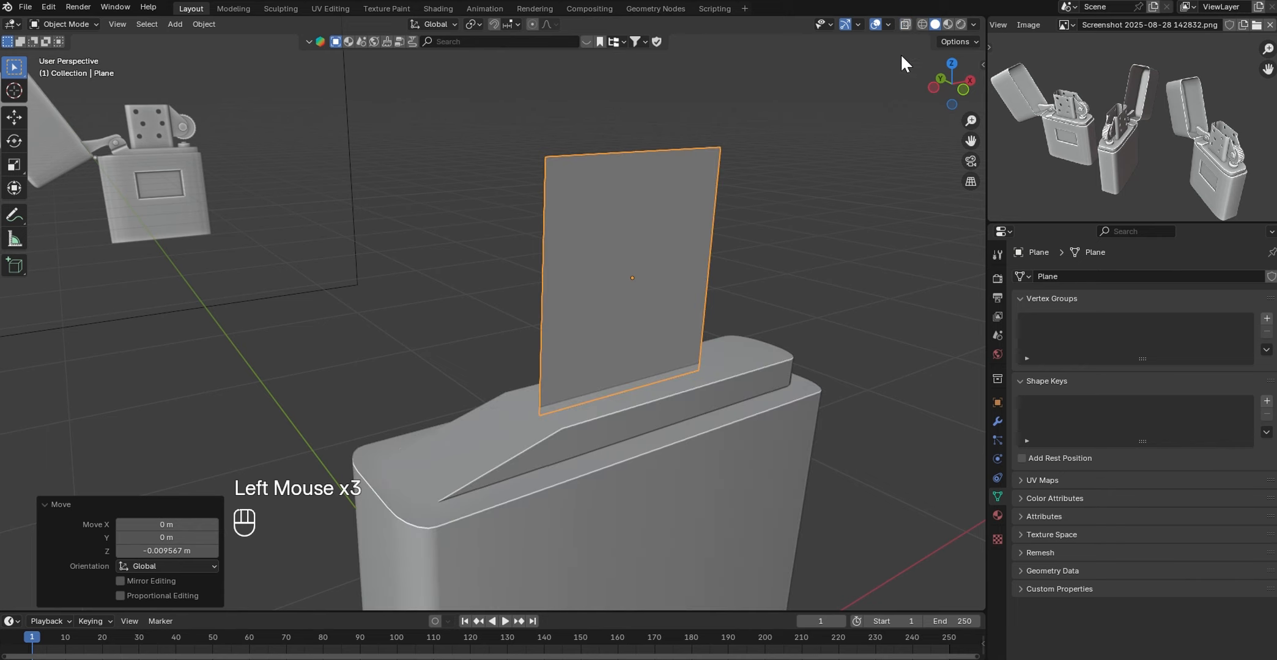
pyautogui.press('KP_3')
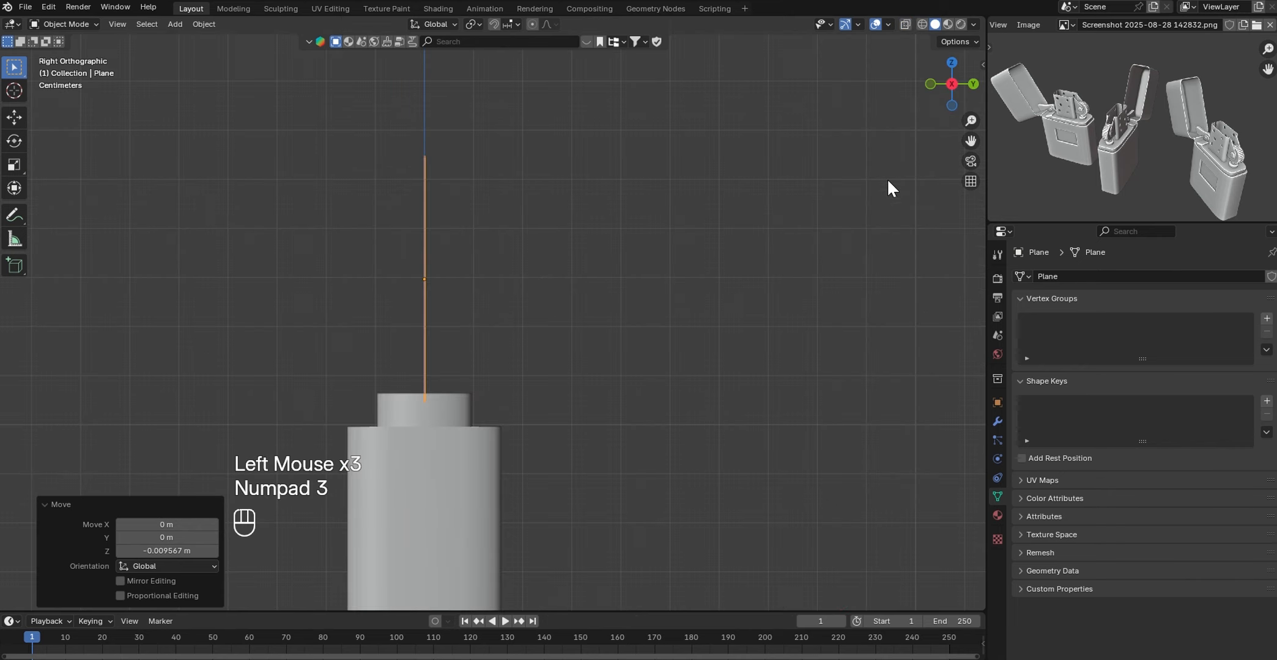
pyautogui.press('g')
pyautogui.press('y')
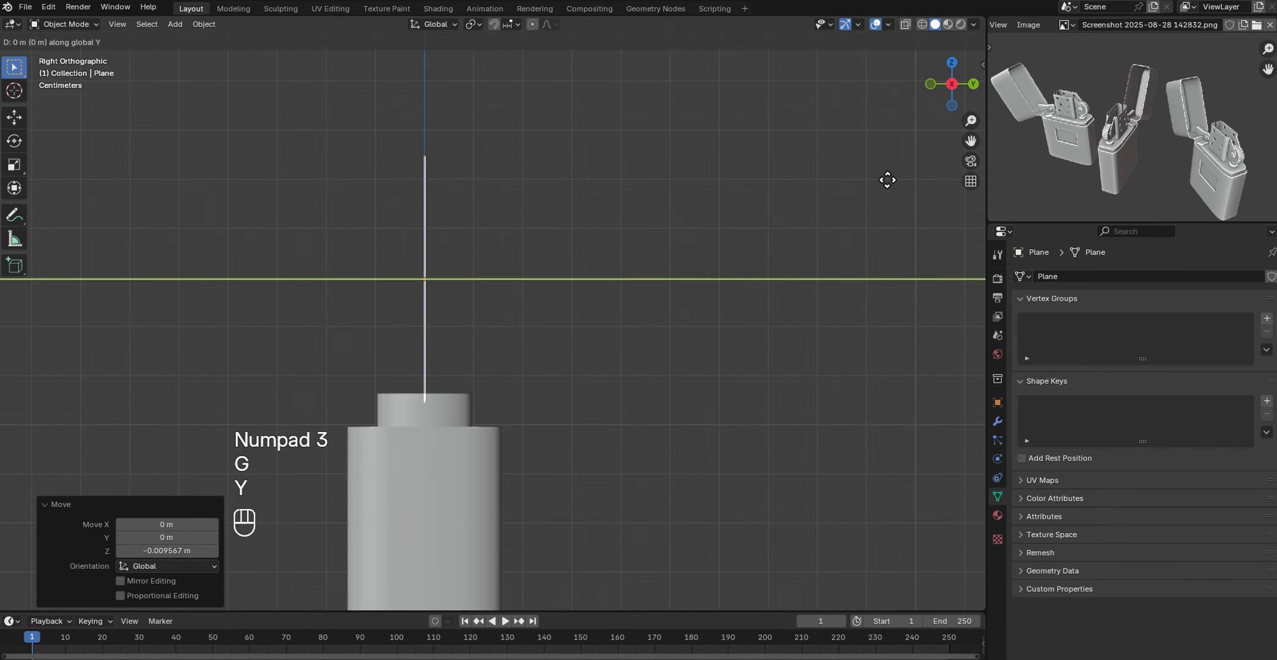
pyautogui.click(851, 193)
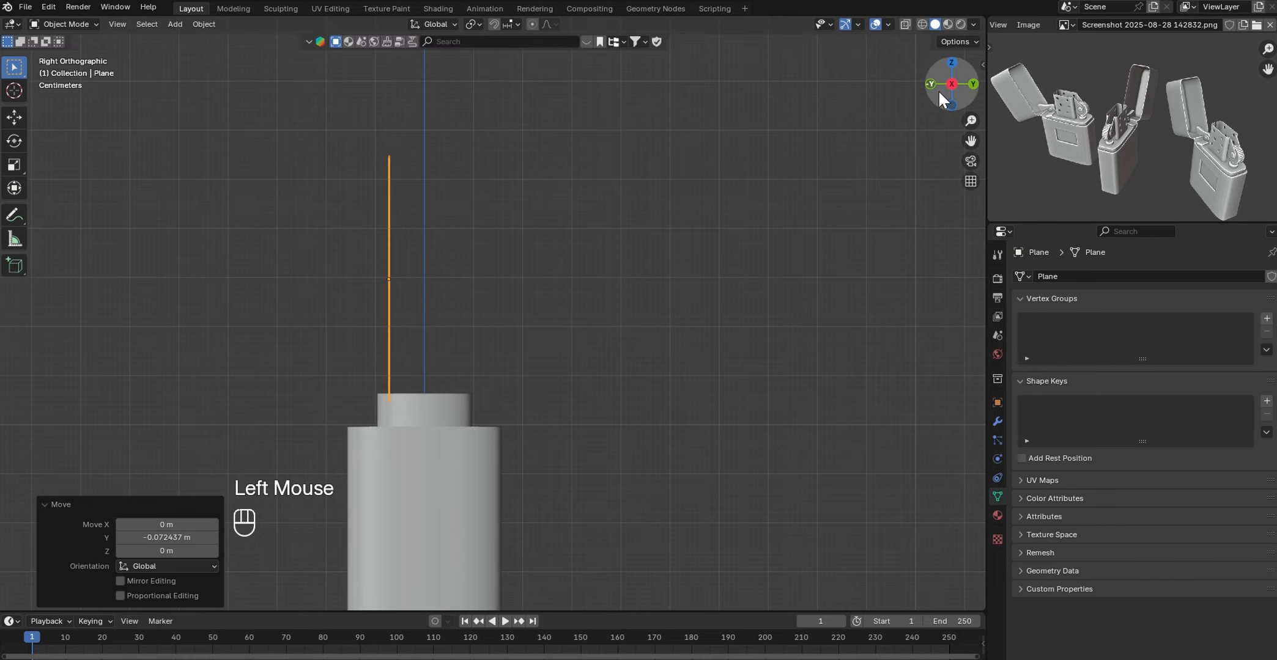
# - Extrude the chimney plane's hinge-side vertical edge 0.06287 m along Y to start the end wall
pyautogui.moveTo(938, 90)
pyautogui.mouseDown()
pyautogui.moveTo(905, 105)
pyautogui.moveTo(940, 89)
pyautogui.mouseUp()
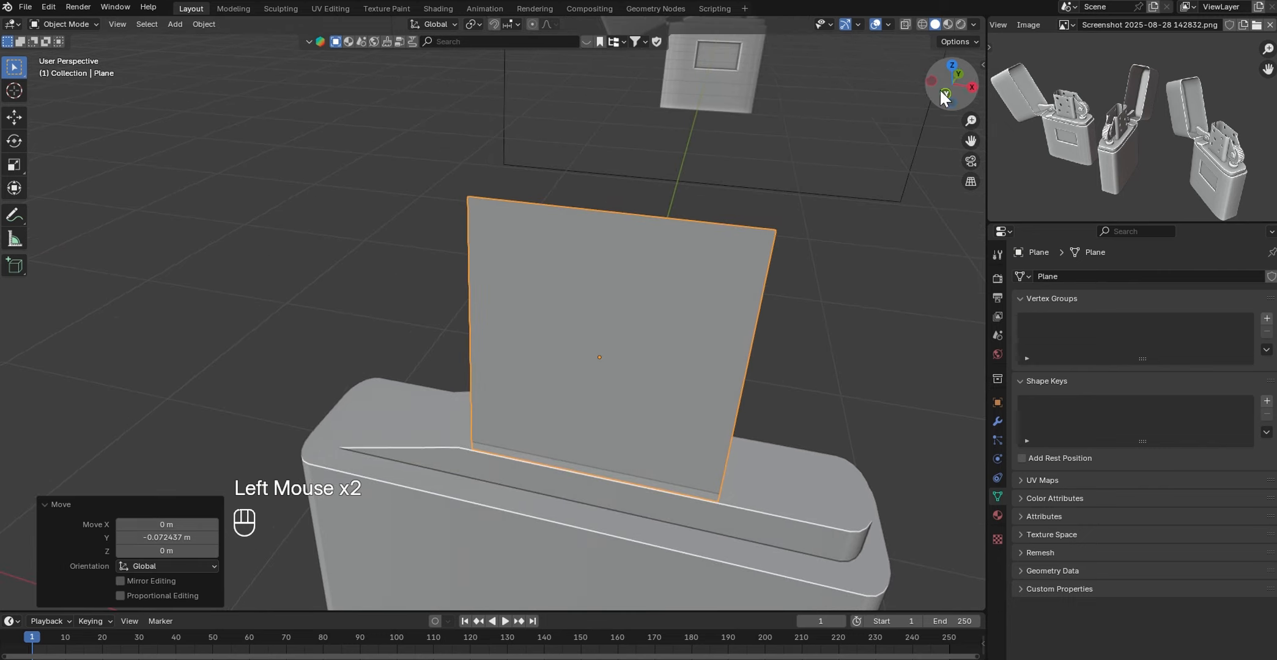
pyautogui.press('Tab')
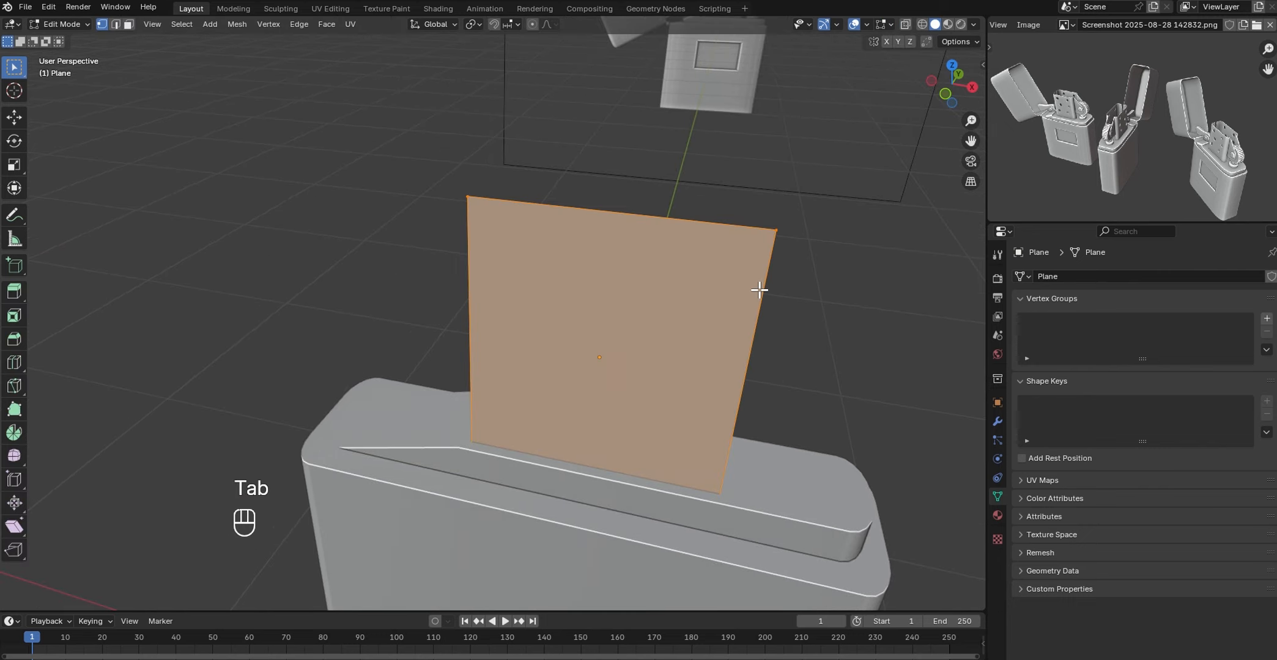
pyautogui.press('2')
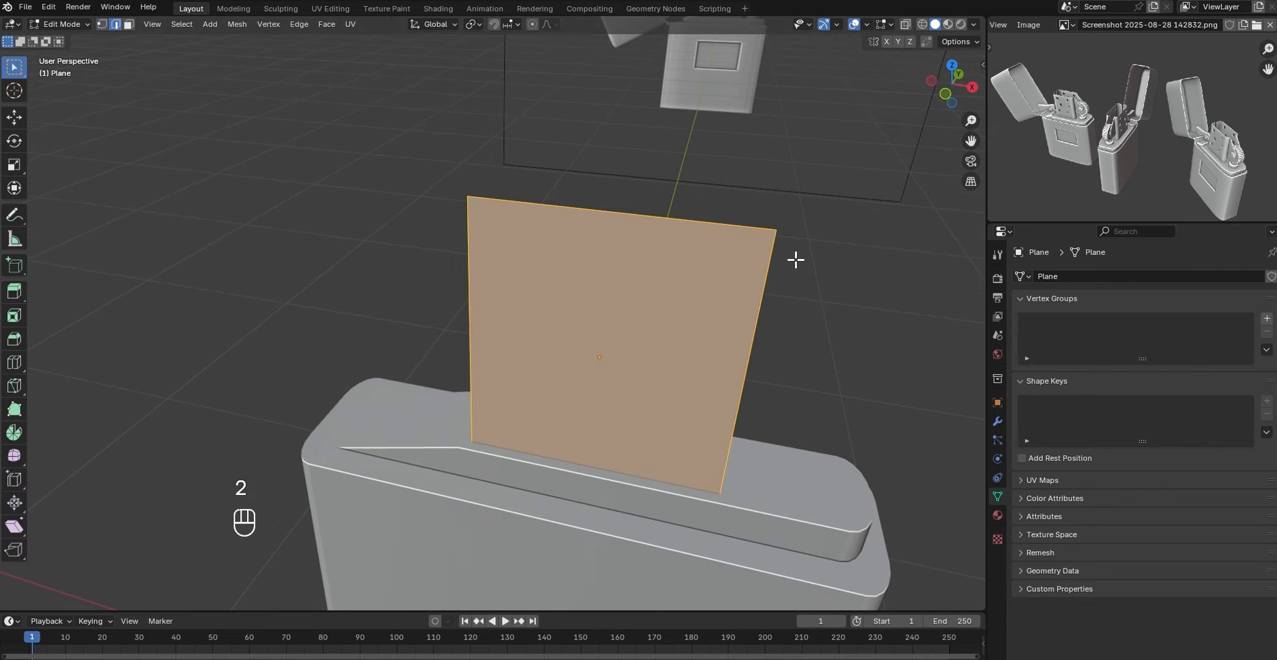
pyautogui.click(469, 308)
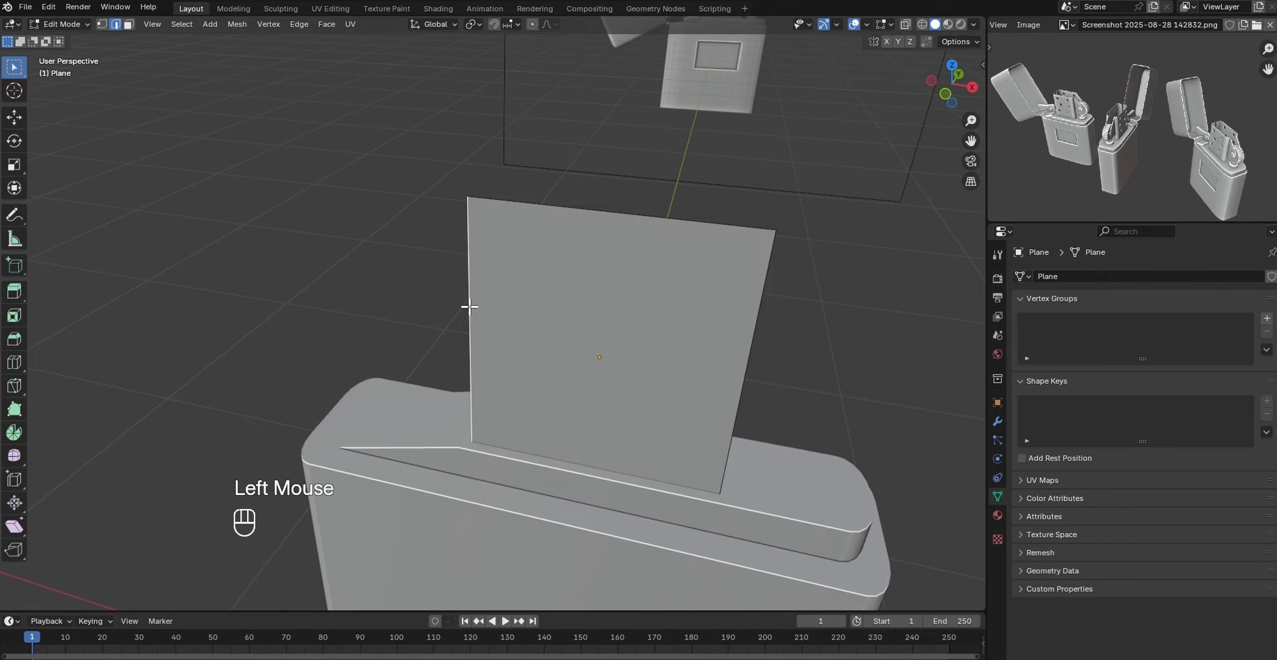
pyautogui.press('ctrl+KP_3')
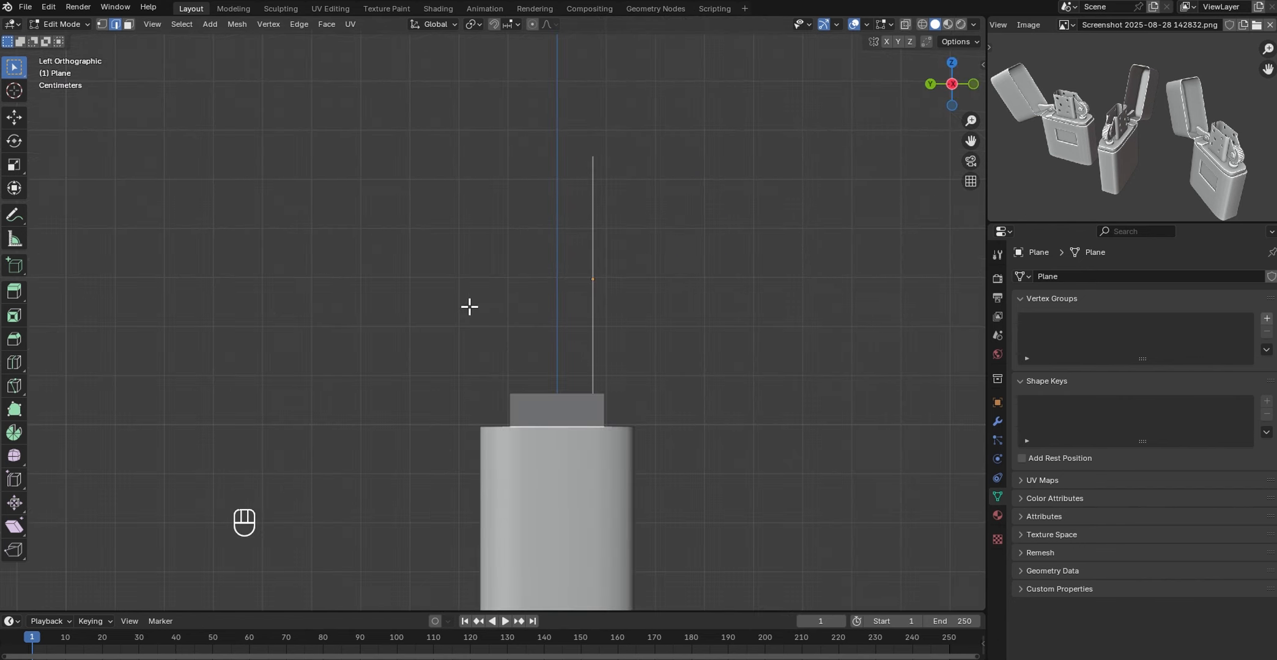
pyautogui.press('e')
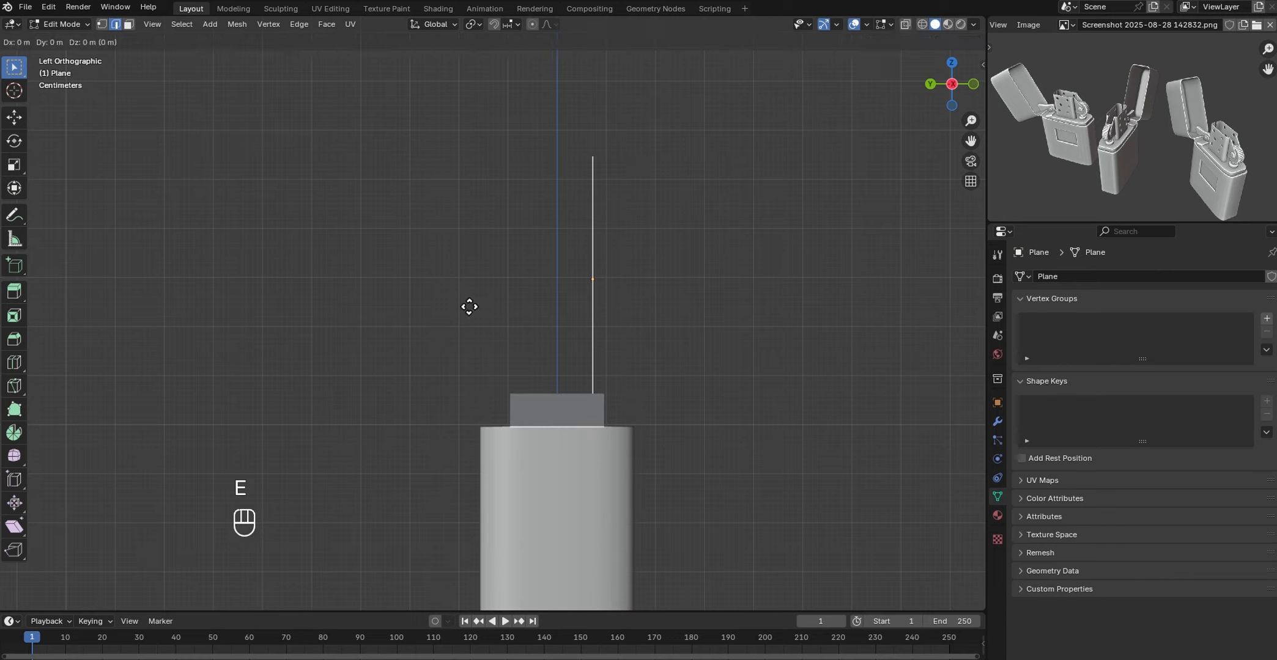
pyautogui.press('y')
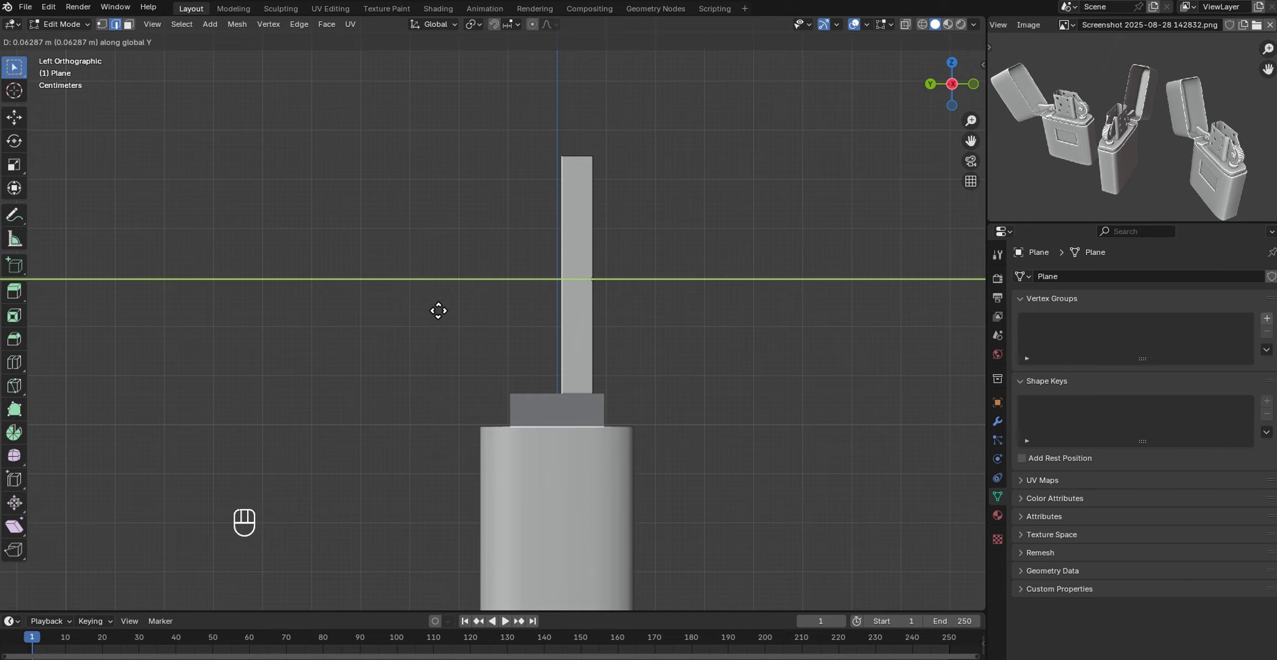
pyautogui.click(438, 310)
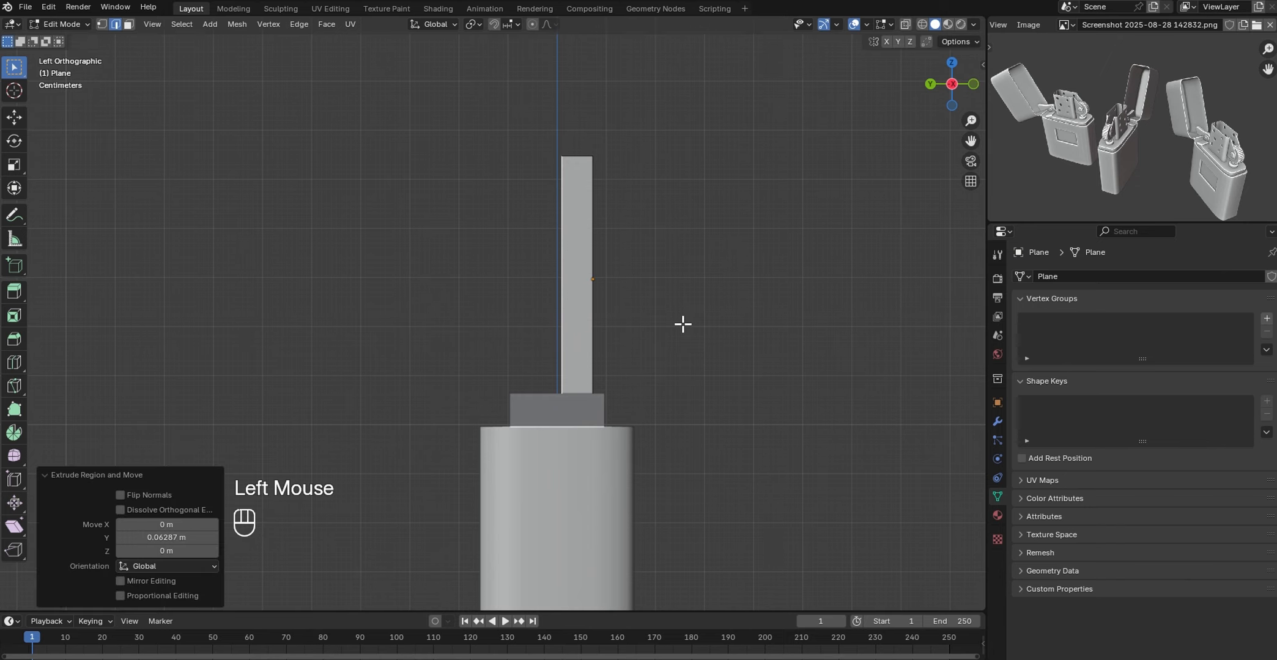
# - Extrude the chimney plane's wheel-side vertical edge 0.032802 m along Y to form the opposite end wall
pyautogui.press('ctrl+KP_3')
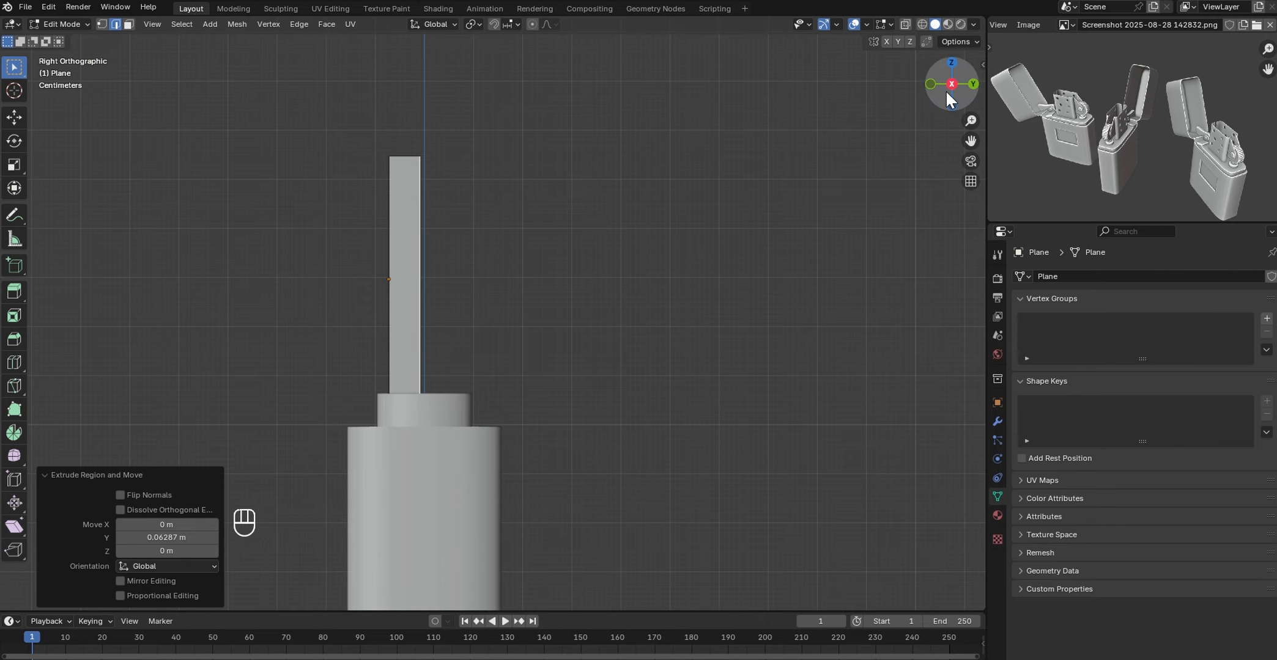
pyautogui.moveTo(945, 90); pyautogui.dragTo(645, 451)
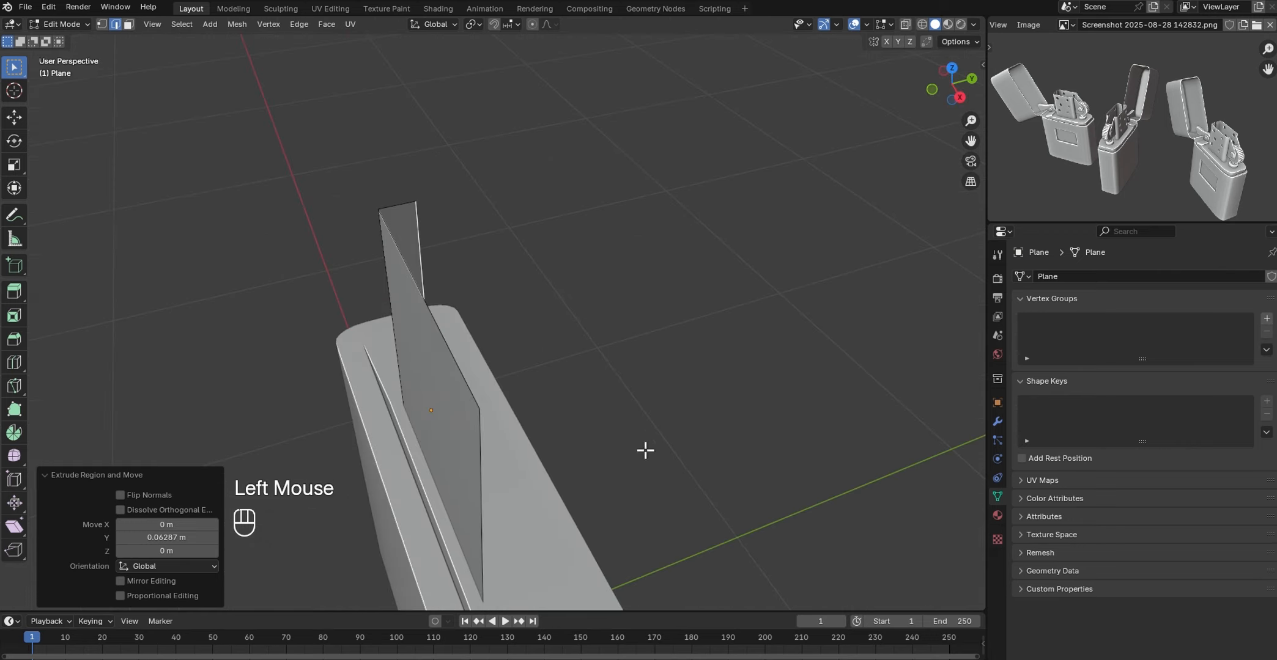
pyautogui.click(480, 464)
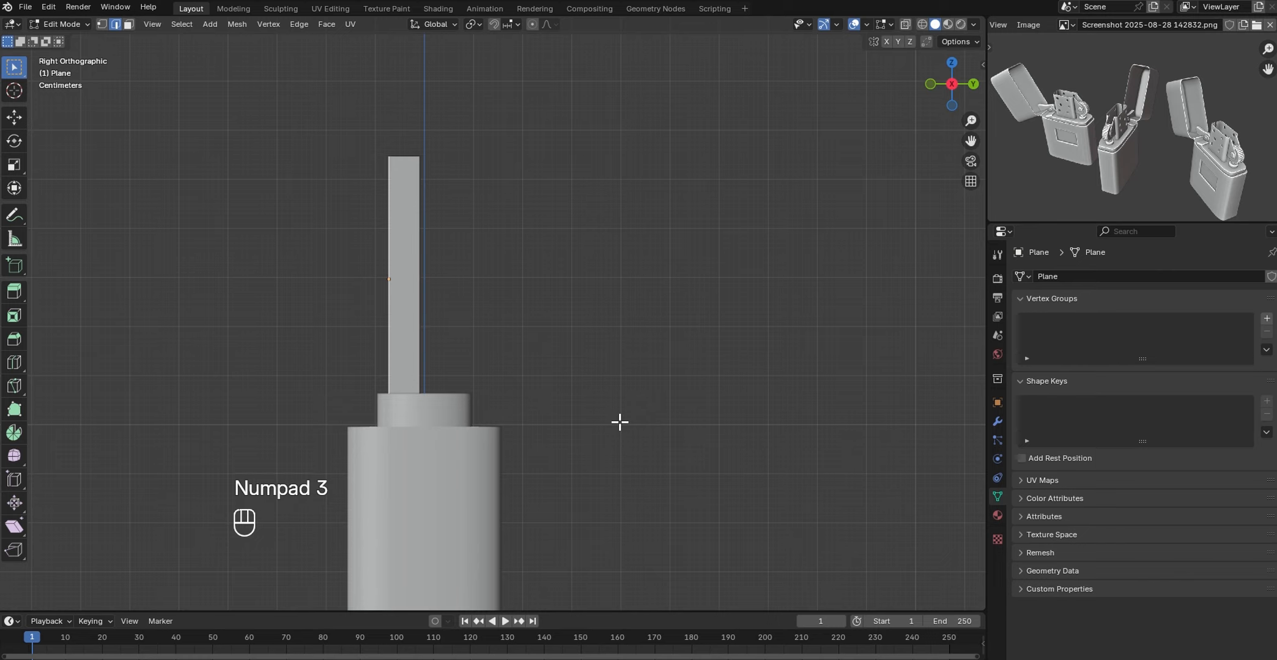
pyautogui.click(921, 25)
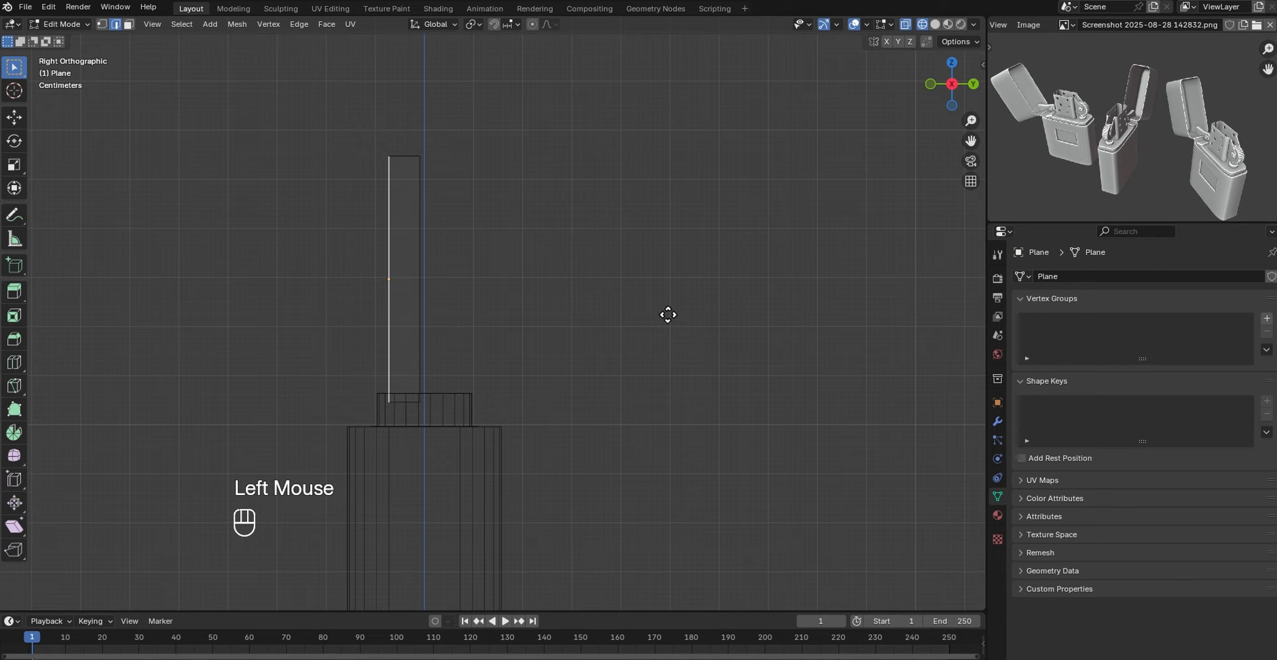
pyautogui.press('e')
pyautogui.press('y')
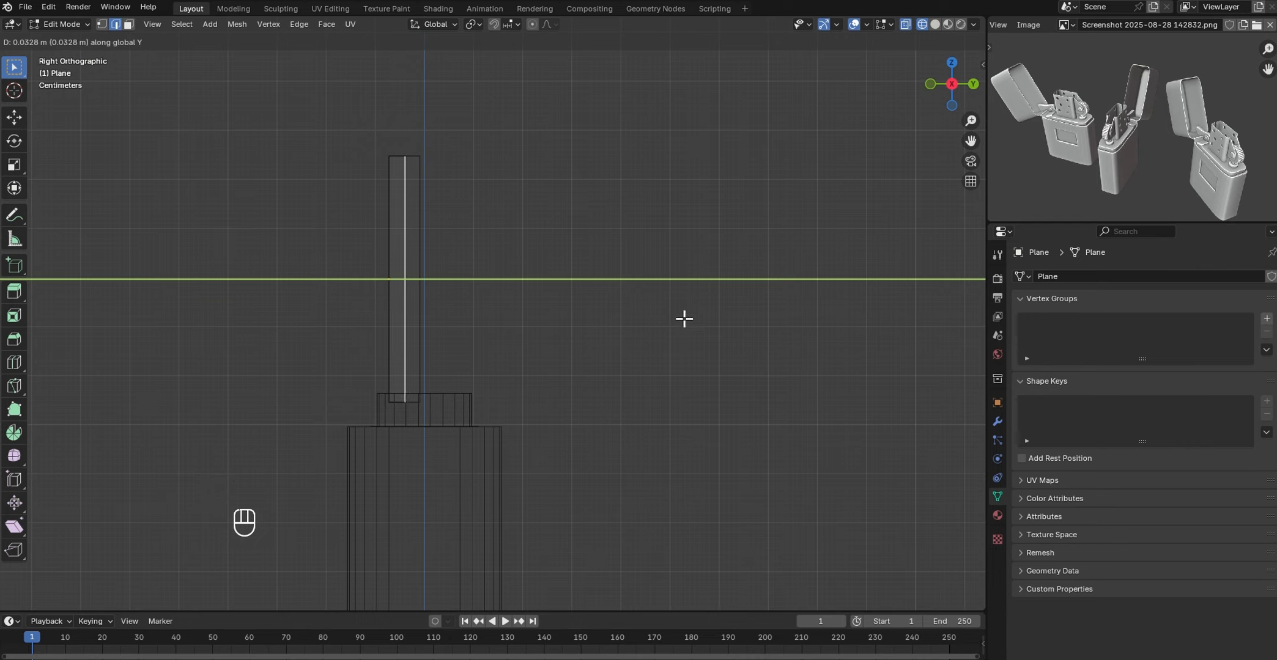
pyautogui.click(684, 319)
pyautogui.moveTo(942, 91); pyautogui.dragTo(978, 140)
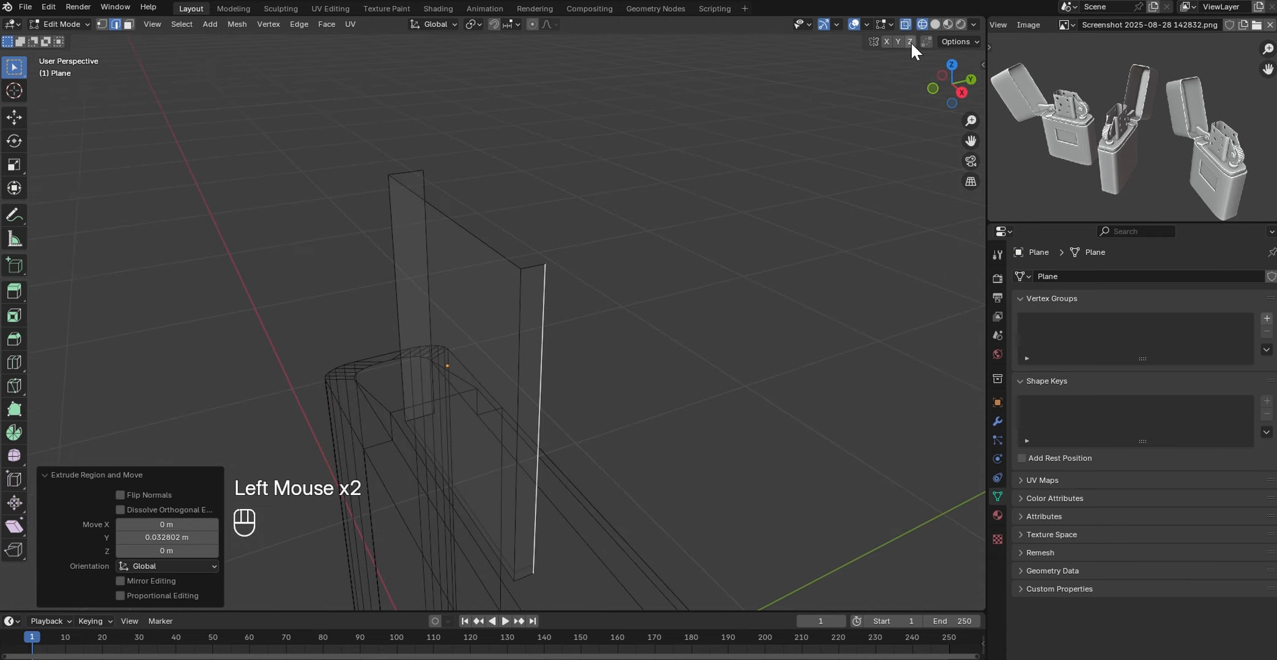
pyautogui.click(934, 24)
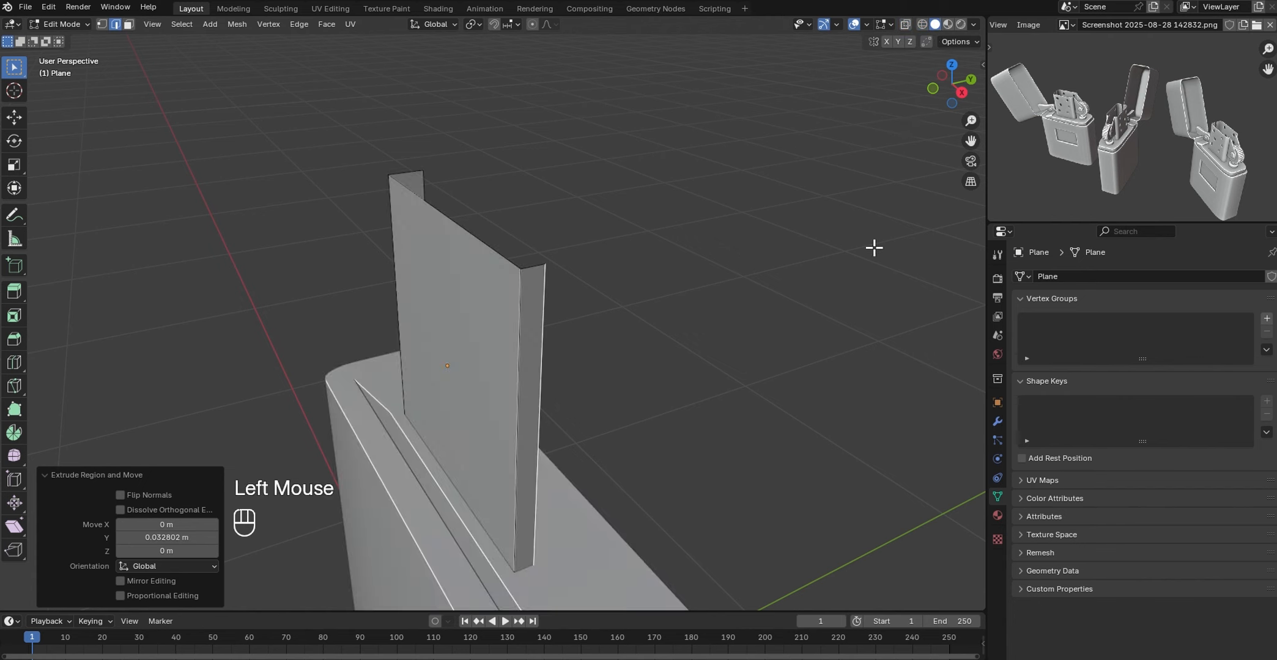
# - Add one horizontal loop cut across the chimney, slid to a factor of -0.444 at the wheel bracket's lower edge
pyautogui.press('KP_1')
pyautogui.hotkey('ctrl', 'r')
pyautogui.click(704, 315)
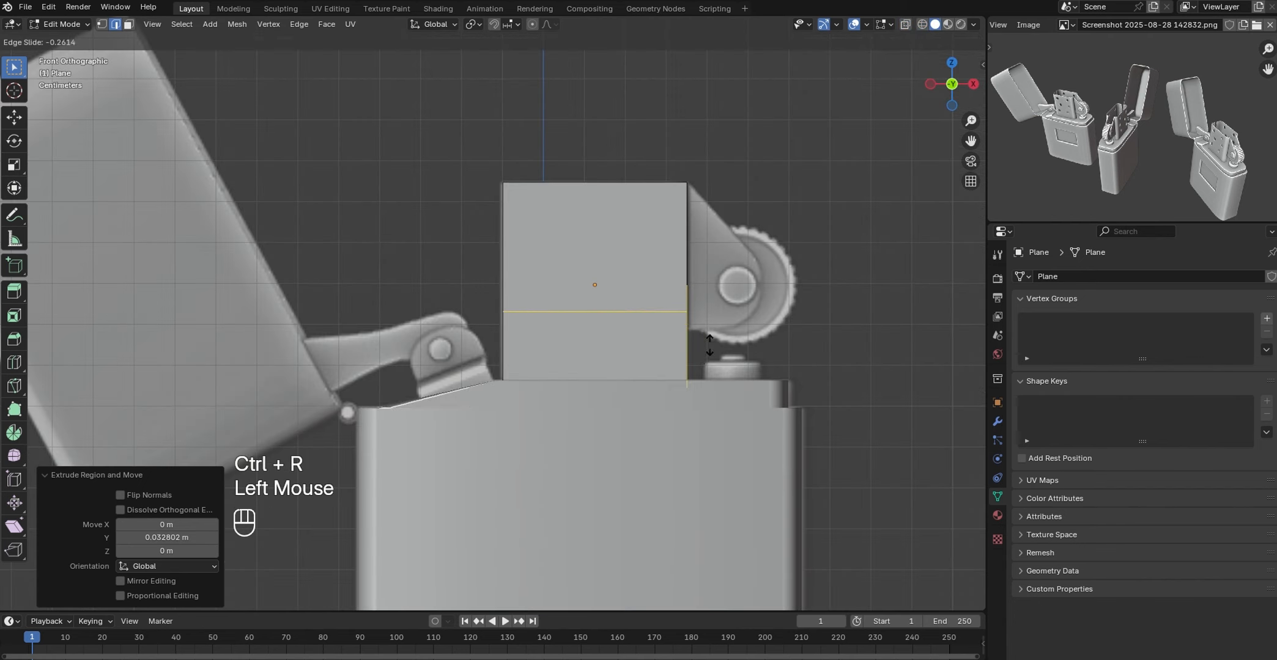
pyautogui.click(703, 334)
# - Extrude the upper vertical edge of the wheel-side end wall 0.18533 m along X to start the wheel bracket
pyautogui.moveTo(942, 98)
pyautogui.mouseDown()
pyautogui.moveTo(957, 105)
pyautogui.moveTo(930, 90)
pyautogui.mouseUp()
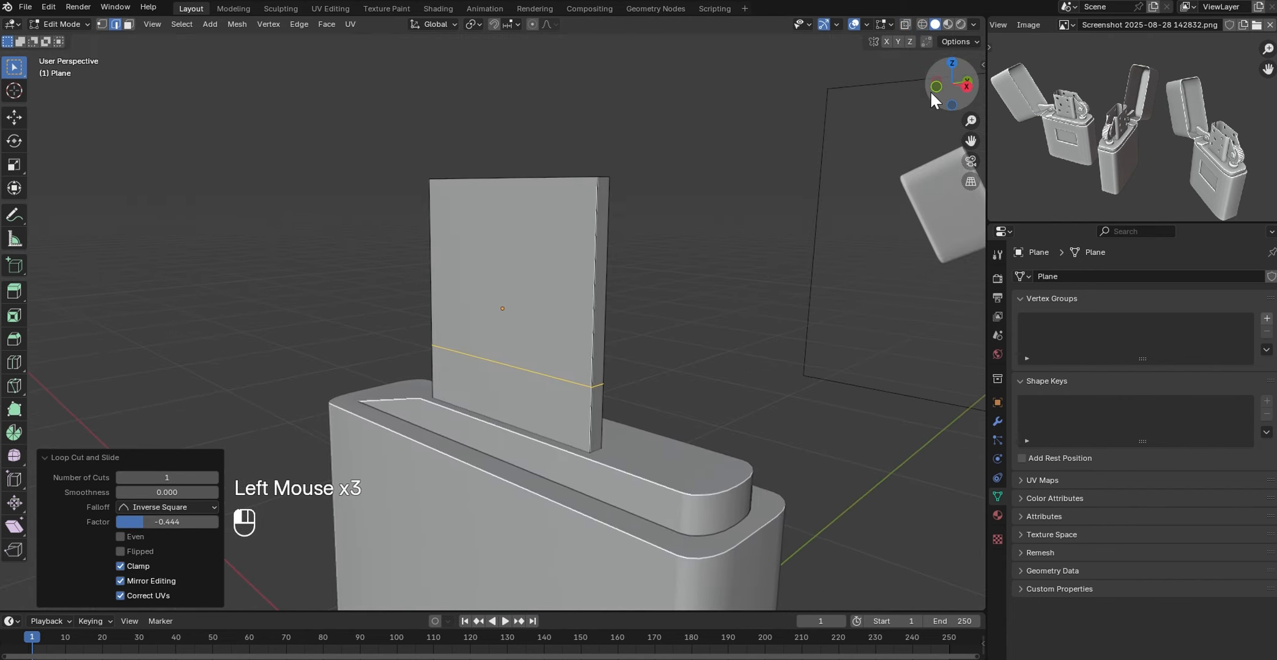
pyautogui.click(608, 285)
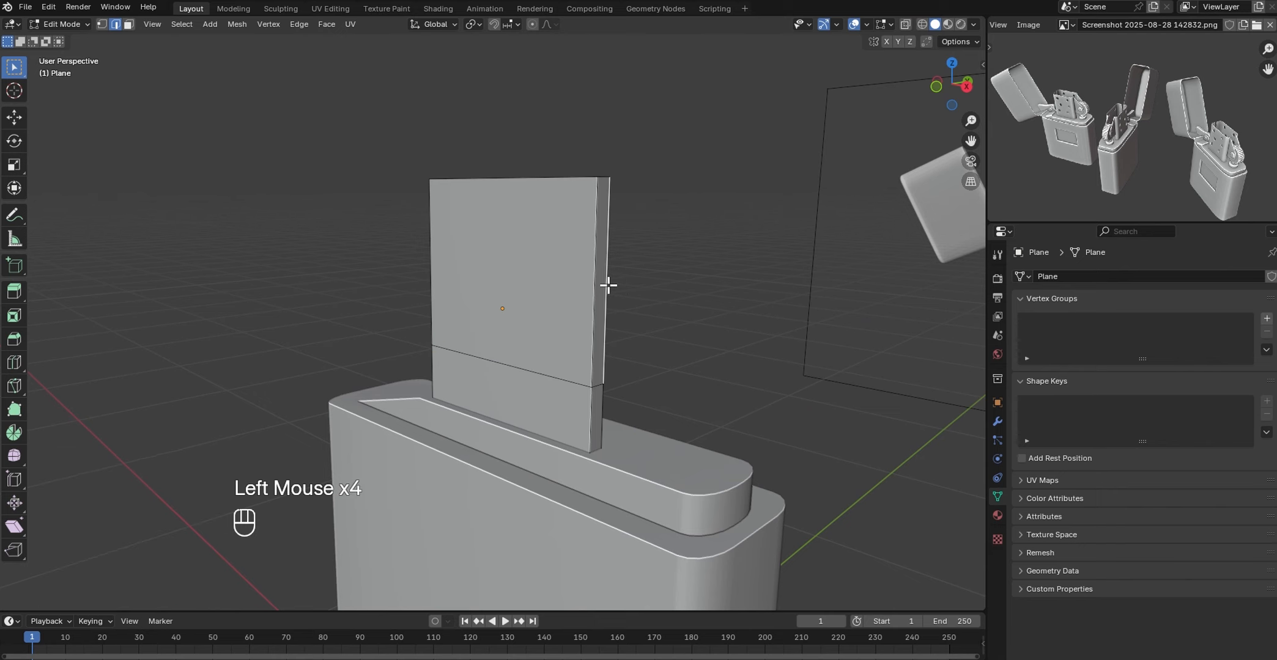
pyautogui.press('KP_1')
pyautogui.press('e')
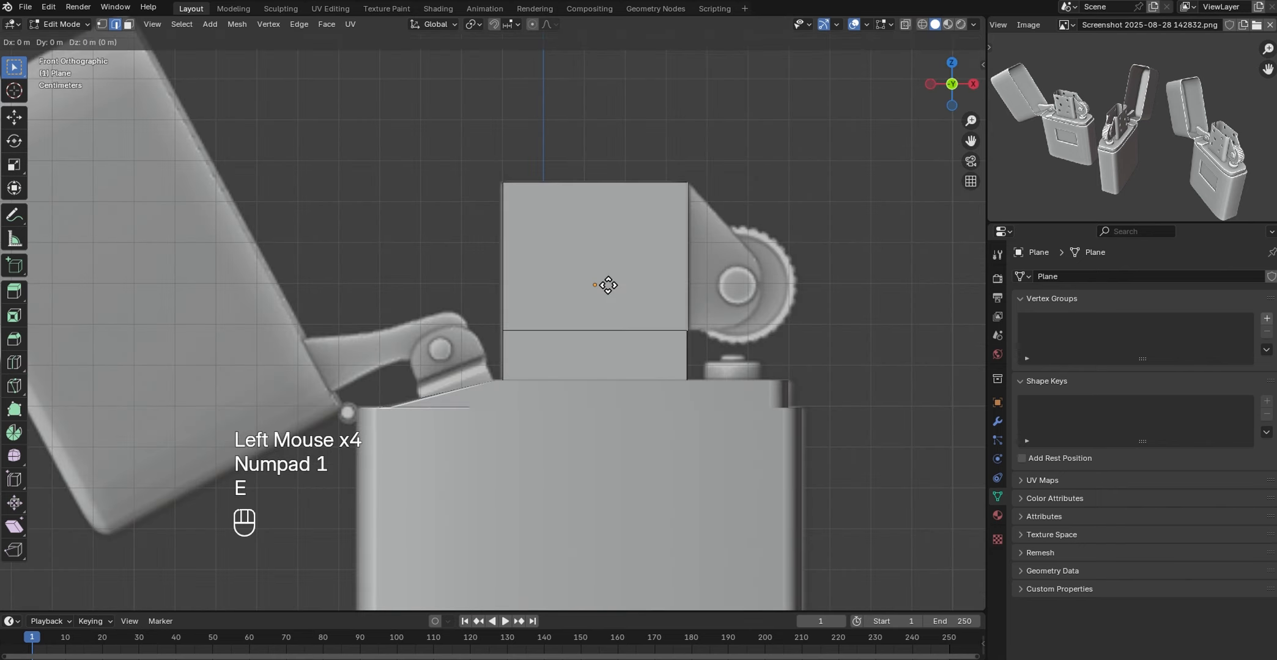
pyautogui.press('x')
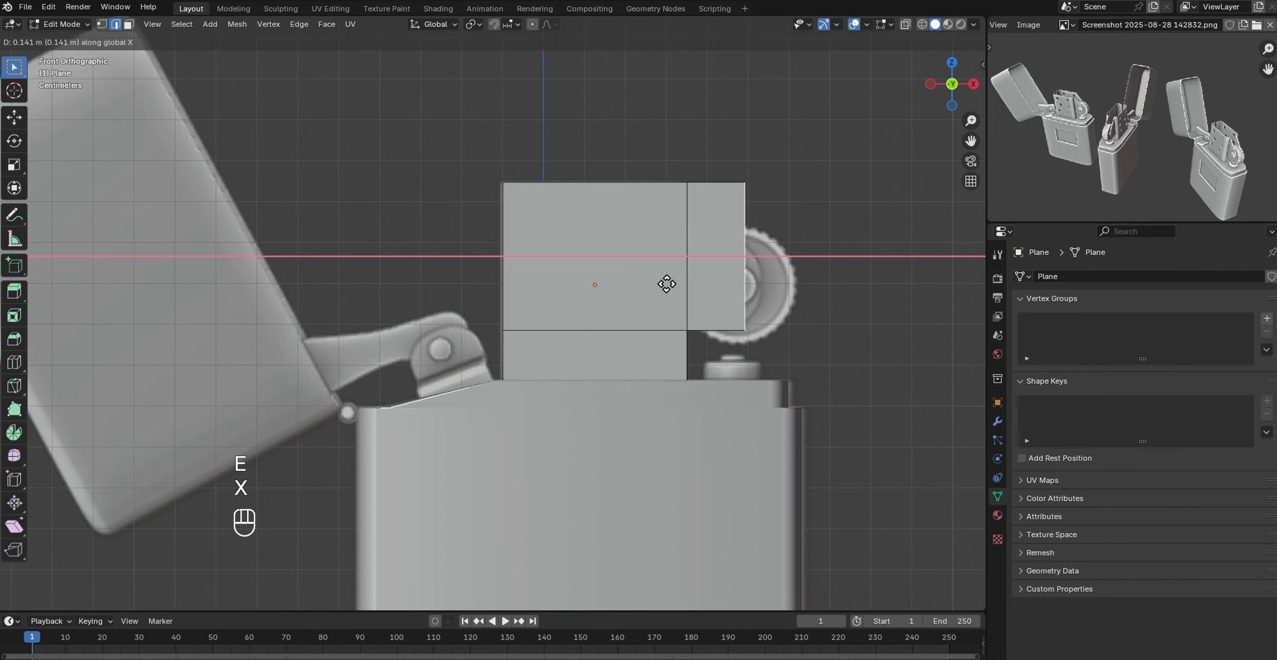
pyautogui.click(687, 282)
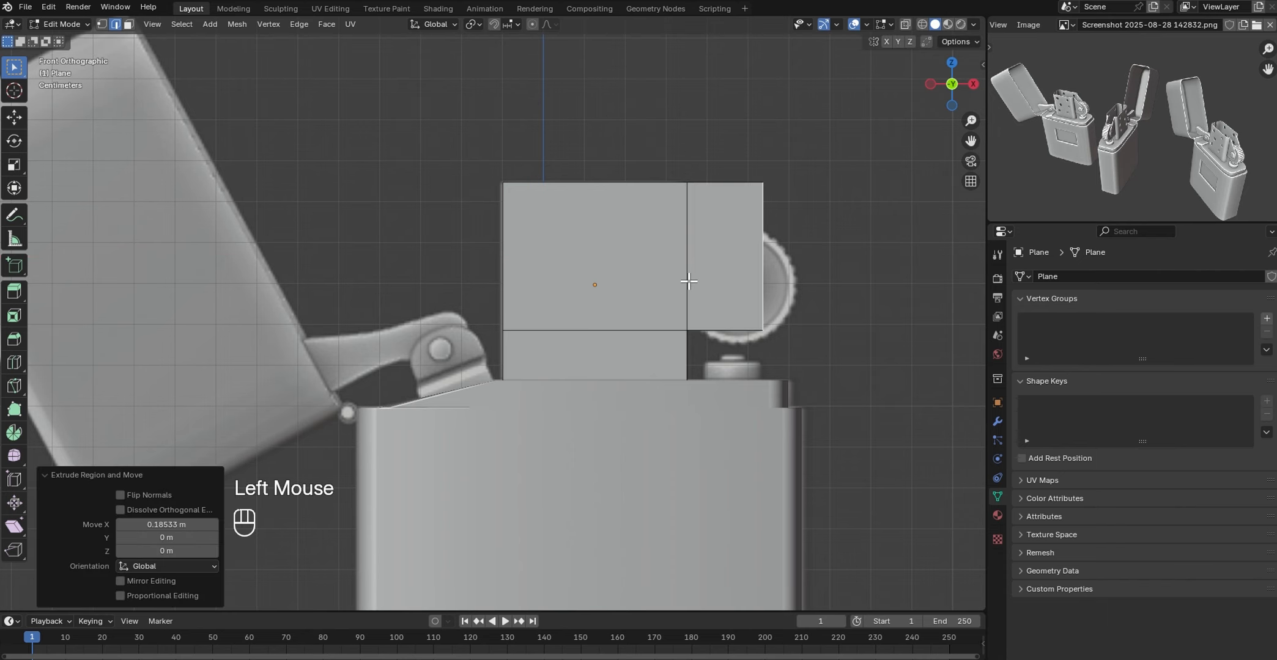
# - With the reference showing through, move the wheel bracket's upper outer vertex -0.19845 m along Z to match its slope
pyautogui.click(921, 23)
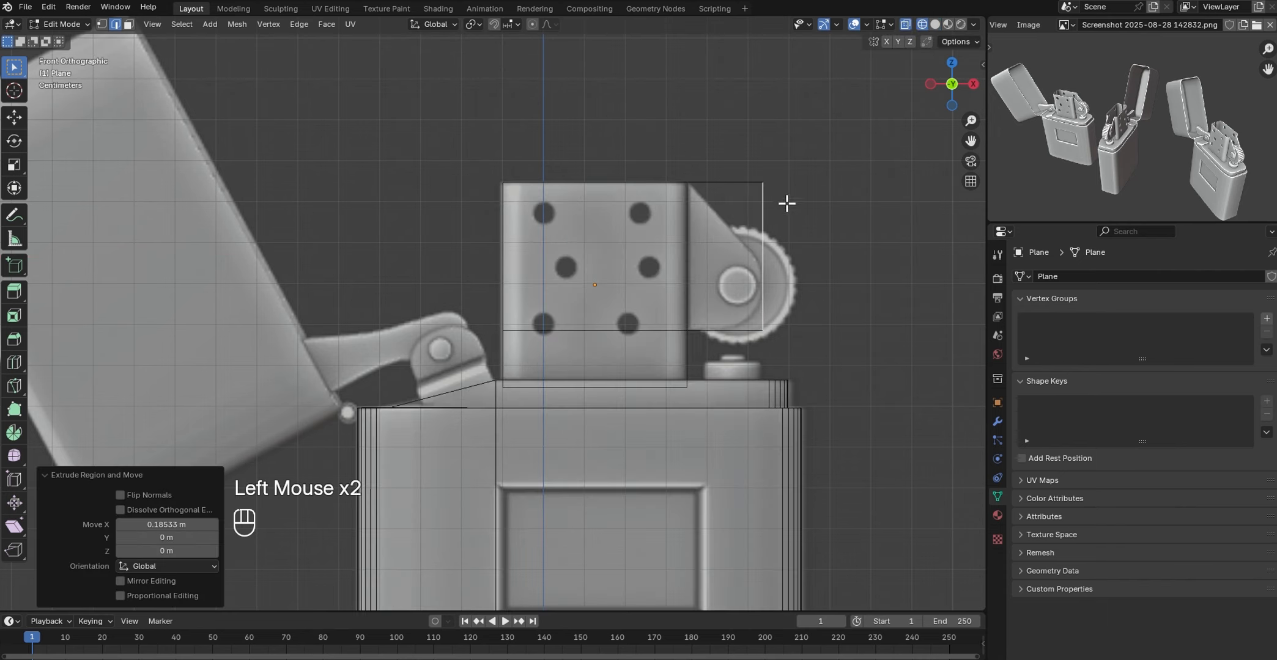
pyautogui.press('1')
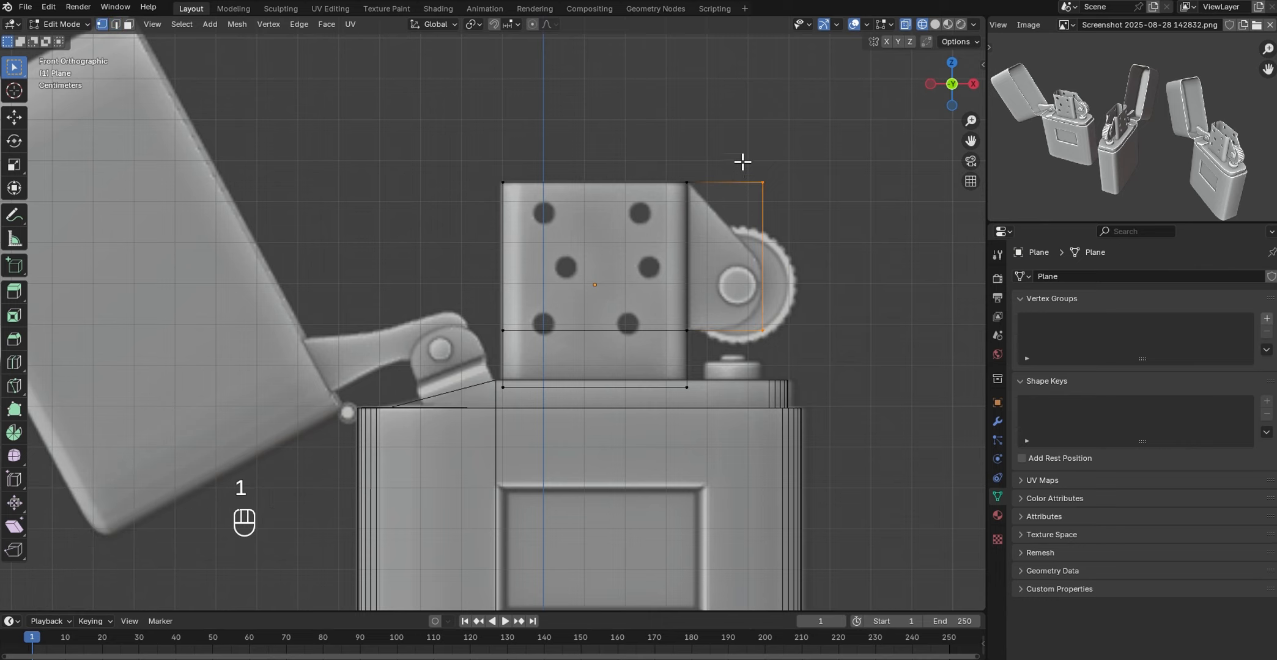
pyautogui.moveTo(742, 160); pyautogui.dragTo(795, 212)
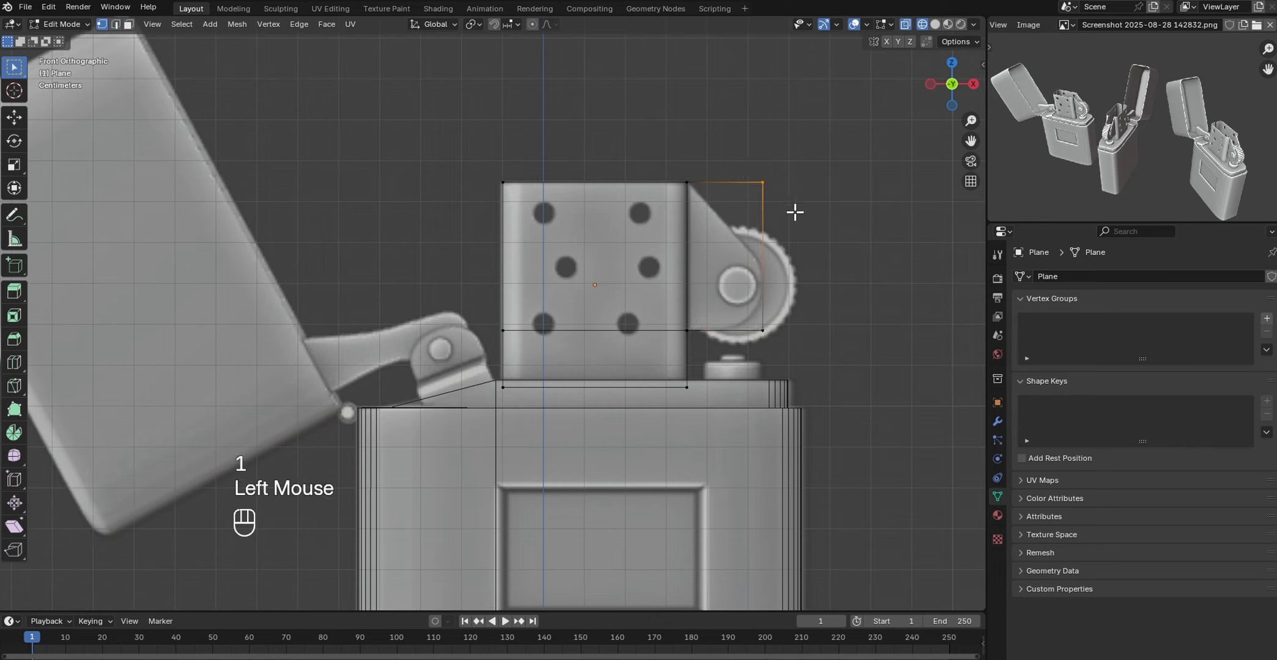
pyautogui.press('g')
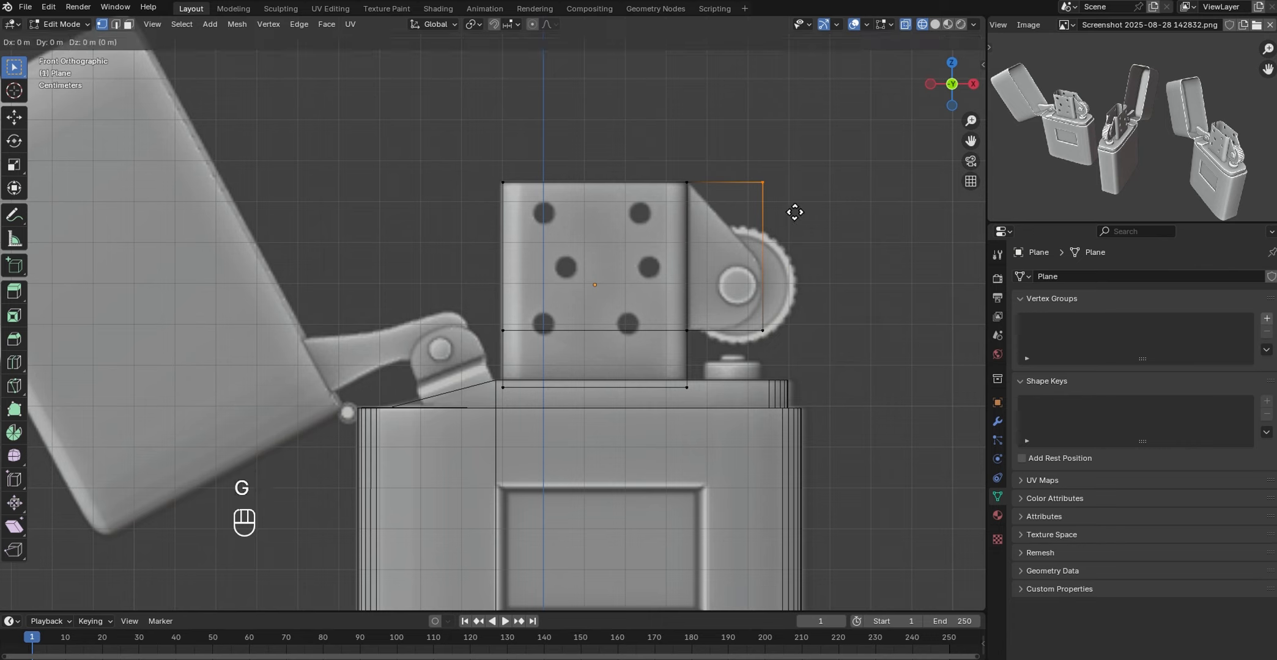
pyautogui.press('z')
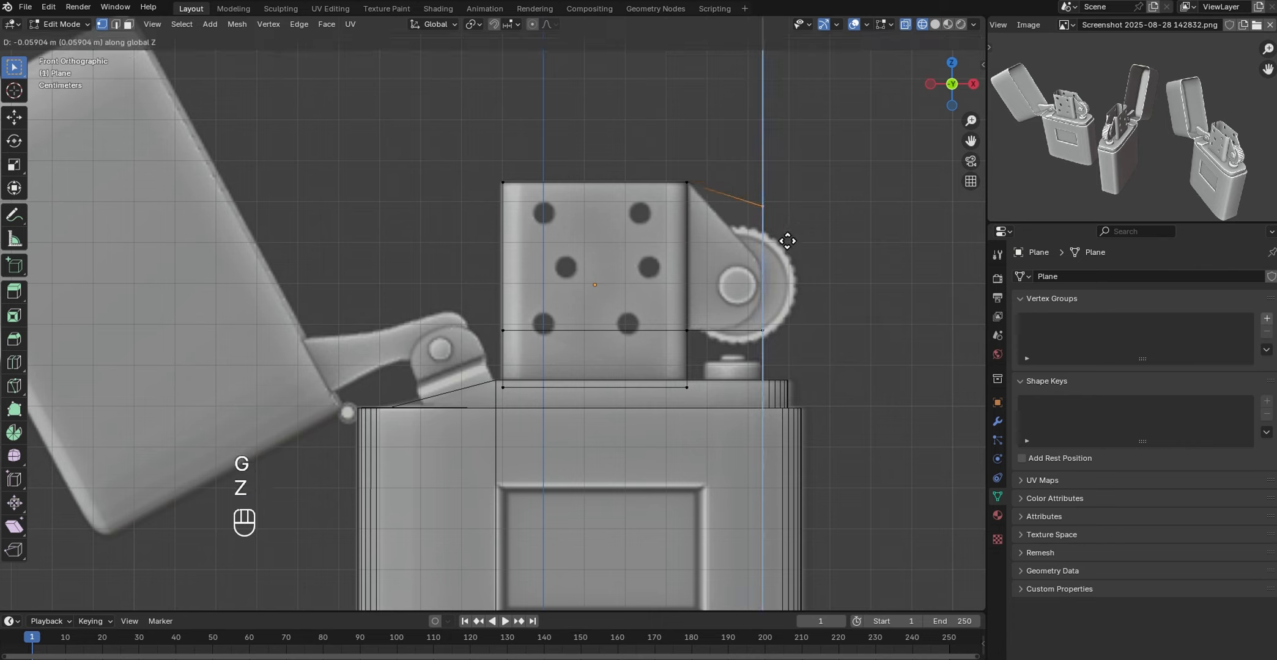
pyautogui.click(773, 293)
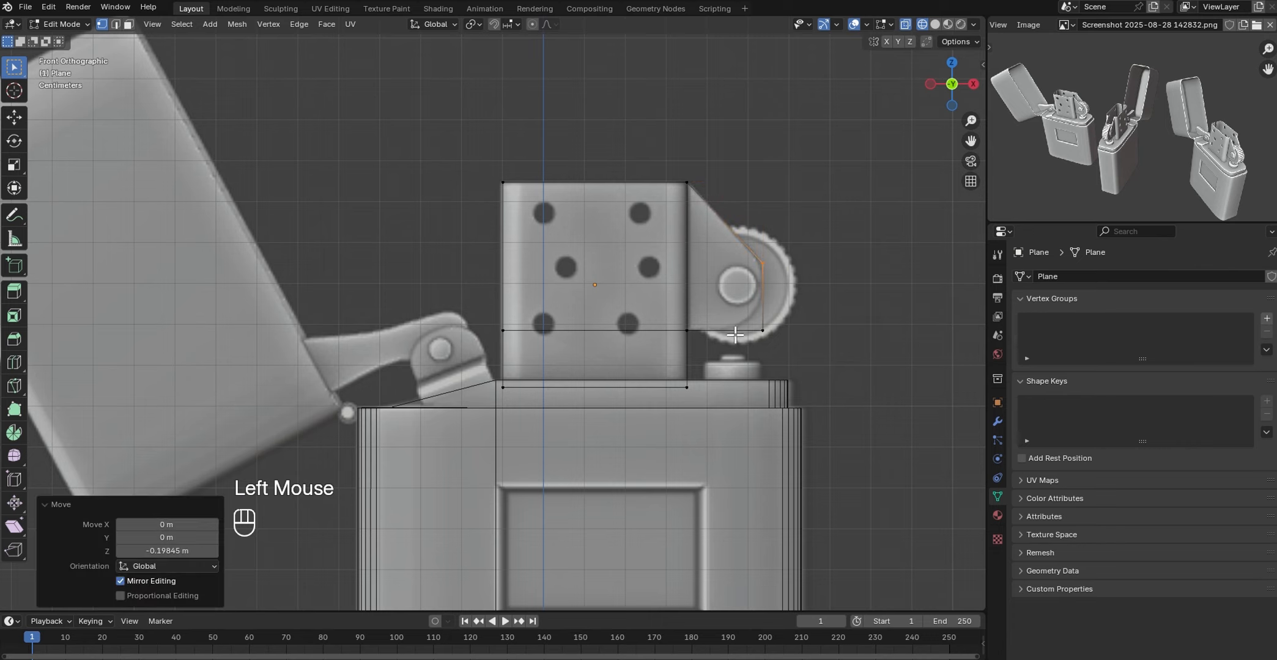
# - Move the wheel bracket's lower outer vertex about 0.0164 m up along Z
pyautogui.click(815, 364)
pyautogui.press('g')
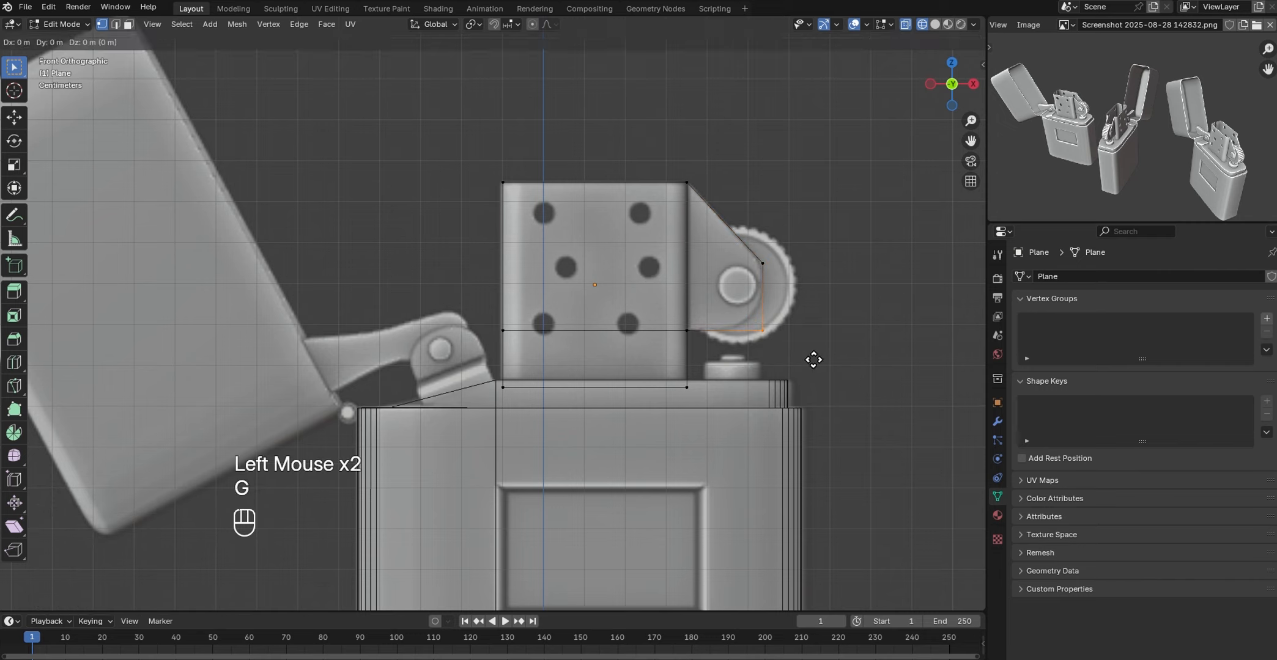
pyautogui.press('z')
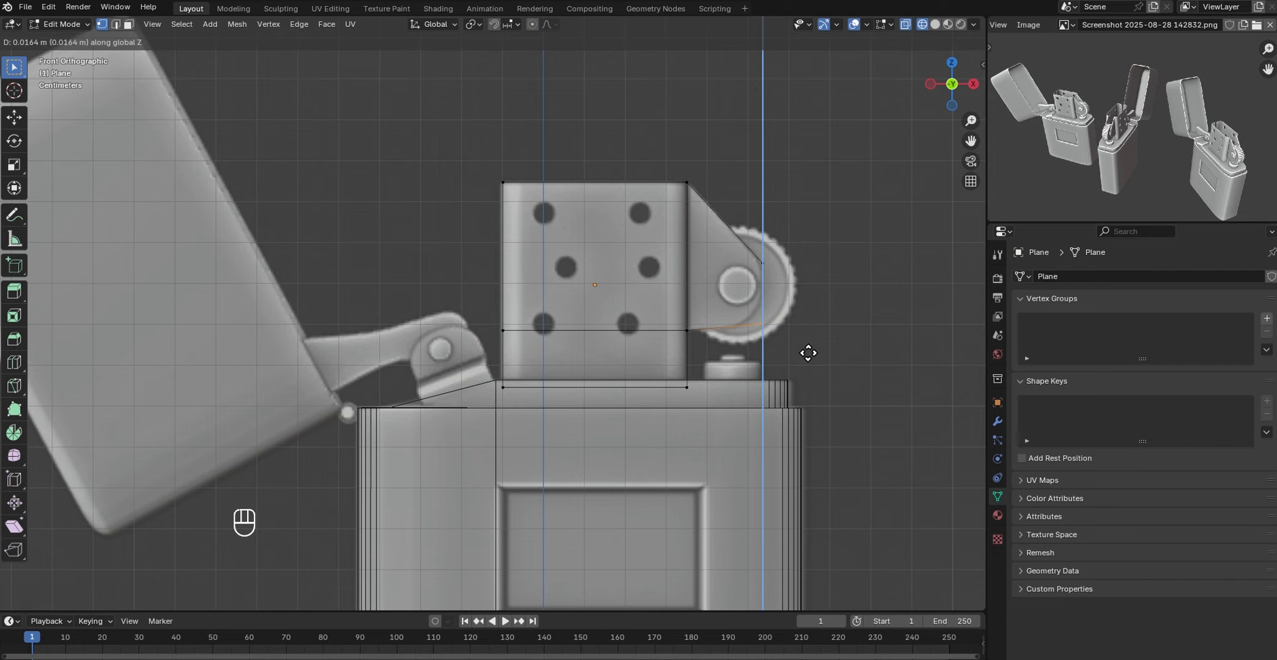
pyautogui.click(808, 353)
pyautogui.click(843, 260)
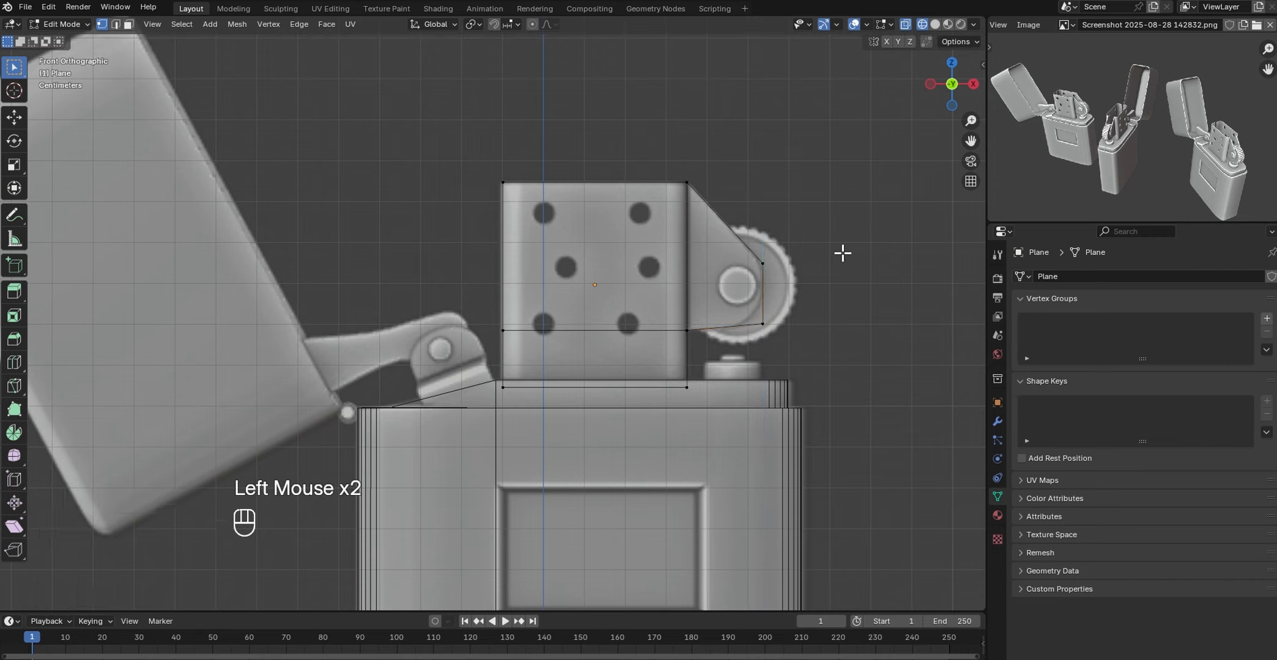
# - Bevel the wheel bracket's lower outer vertex with 5 segments and an offset of about 0.306 m
pyautogui.click(751, 319)
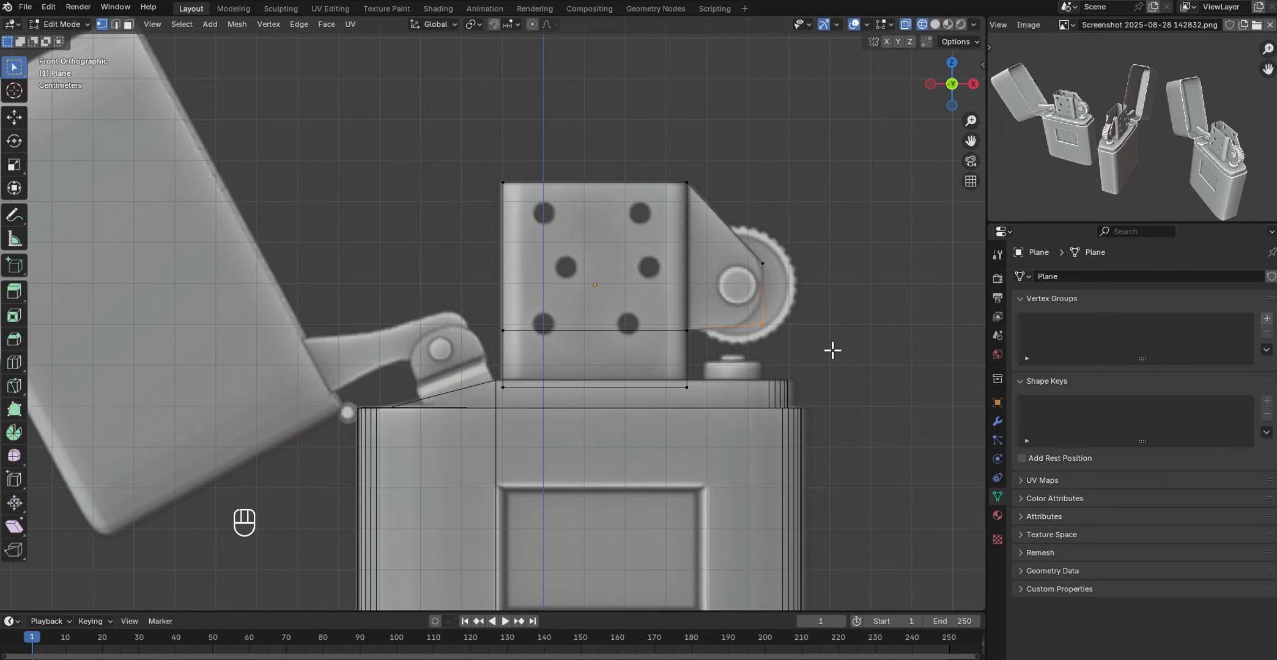
pyautogui.hotkey('ctrl', 'shift', 'b')
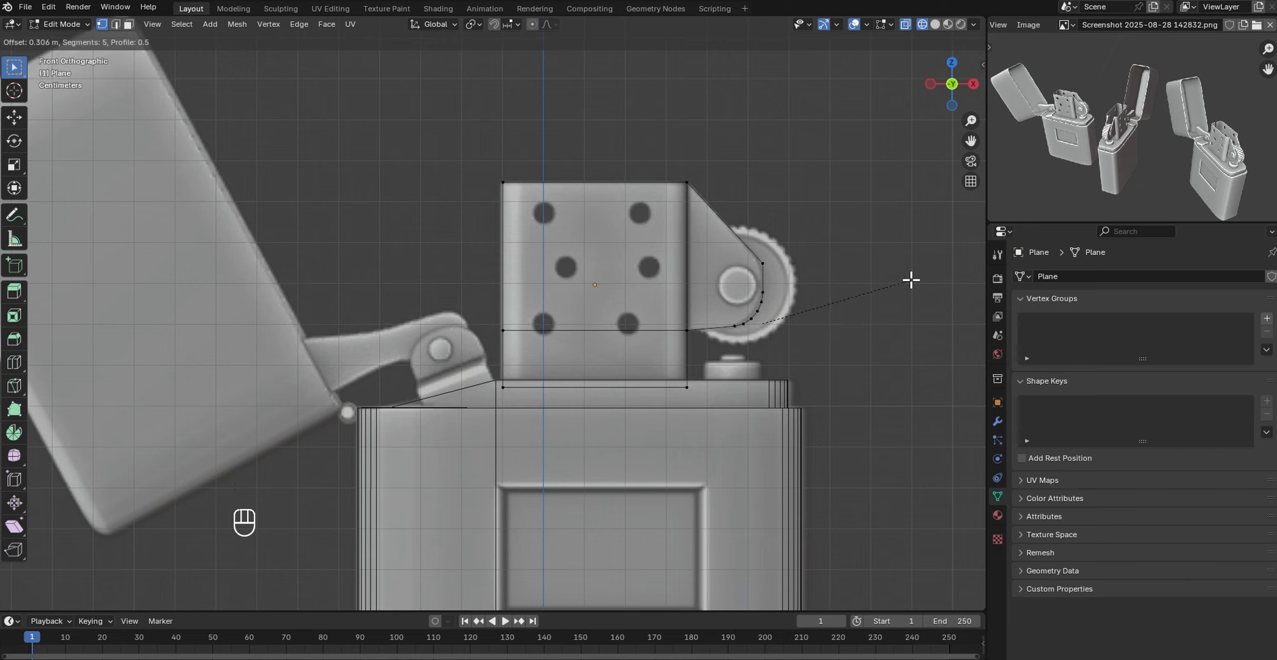
pyautogui.click(911, 280)
# - Bevel the wheel bracket's upper outer vertex with 5 segments and a width of 0.126 m
pyautogui.click(767, 265)
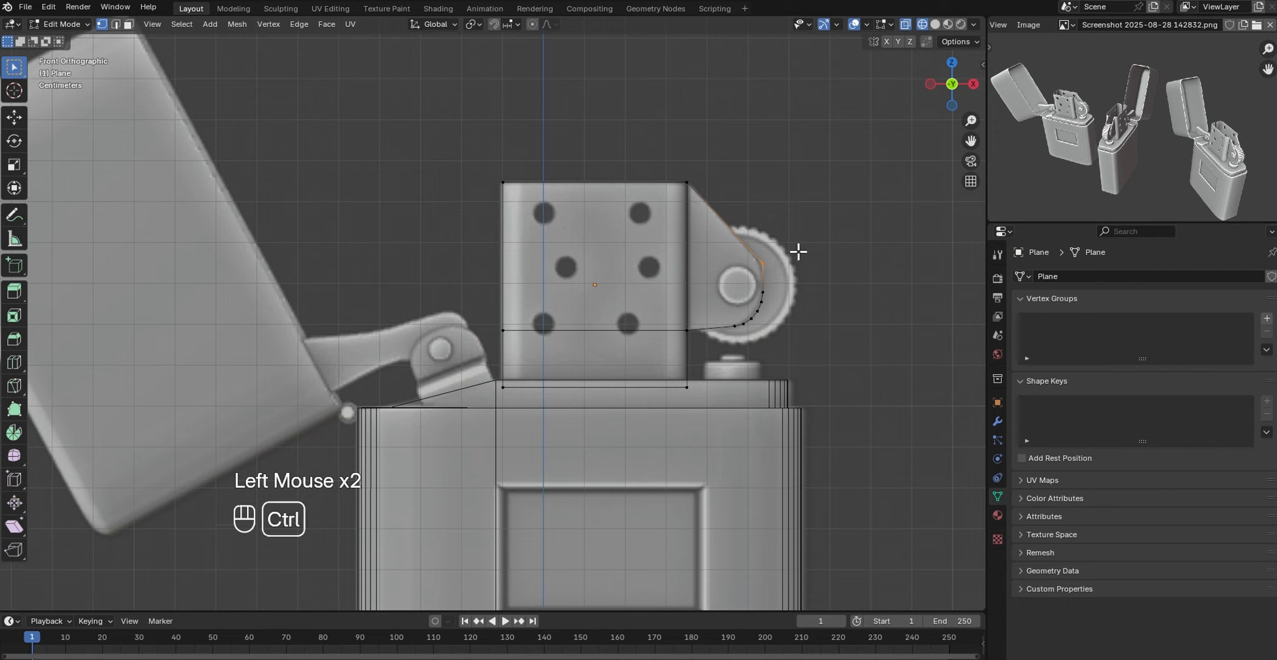
pyautogui.hotkey('shift', 'b')
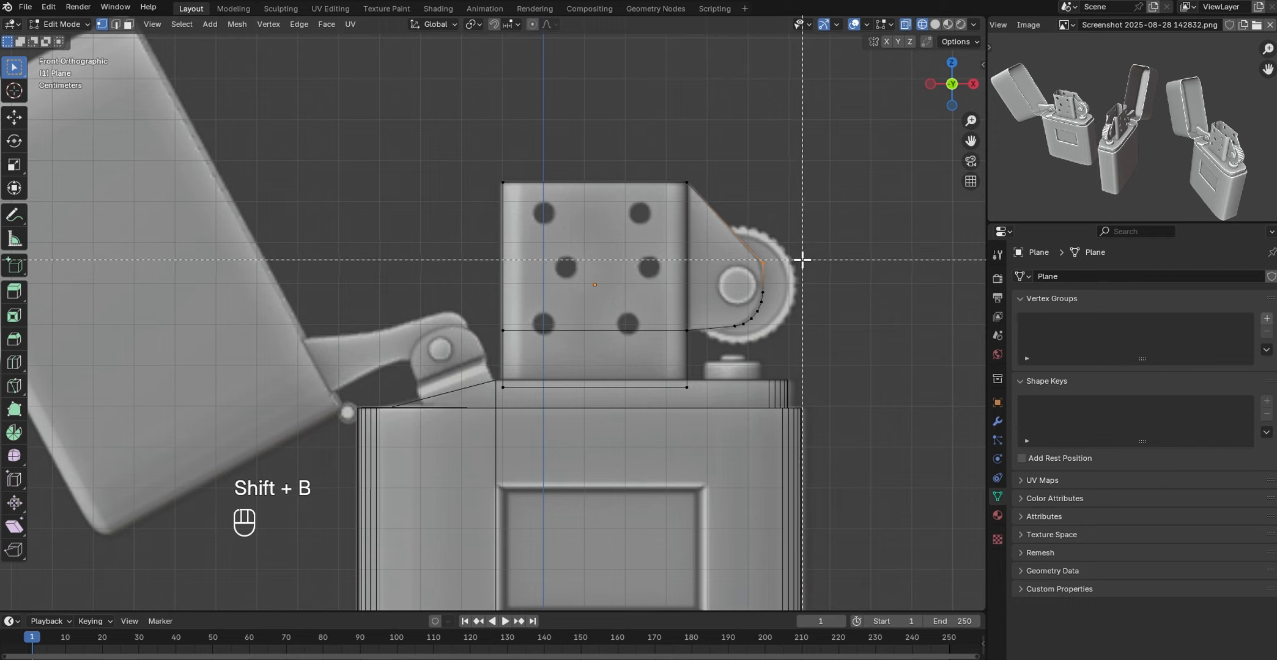
pyautogui.rightClick(802, 256)
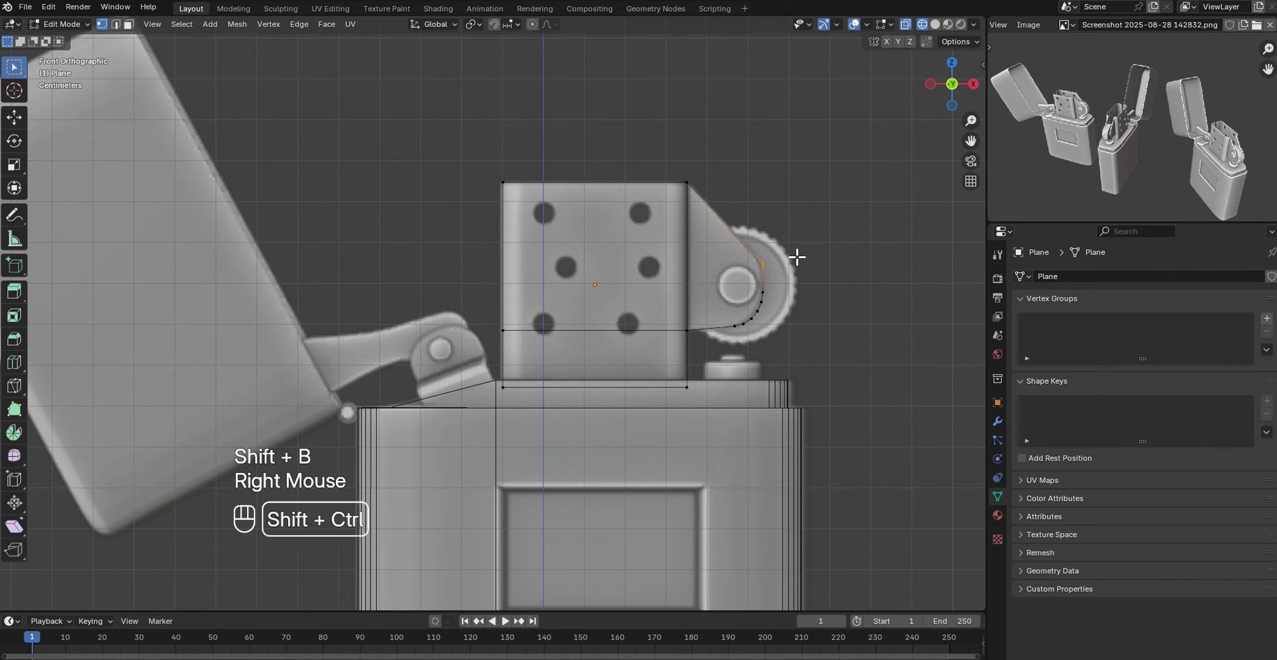
pyautogui.hotkey('ctrl', 'shift', 'b')
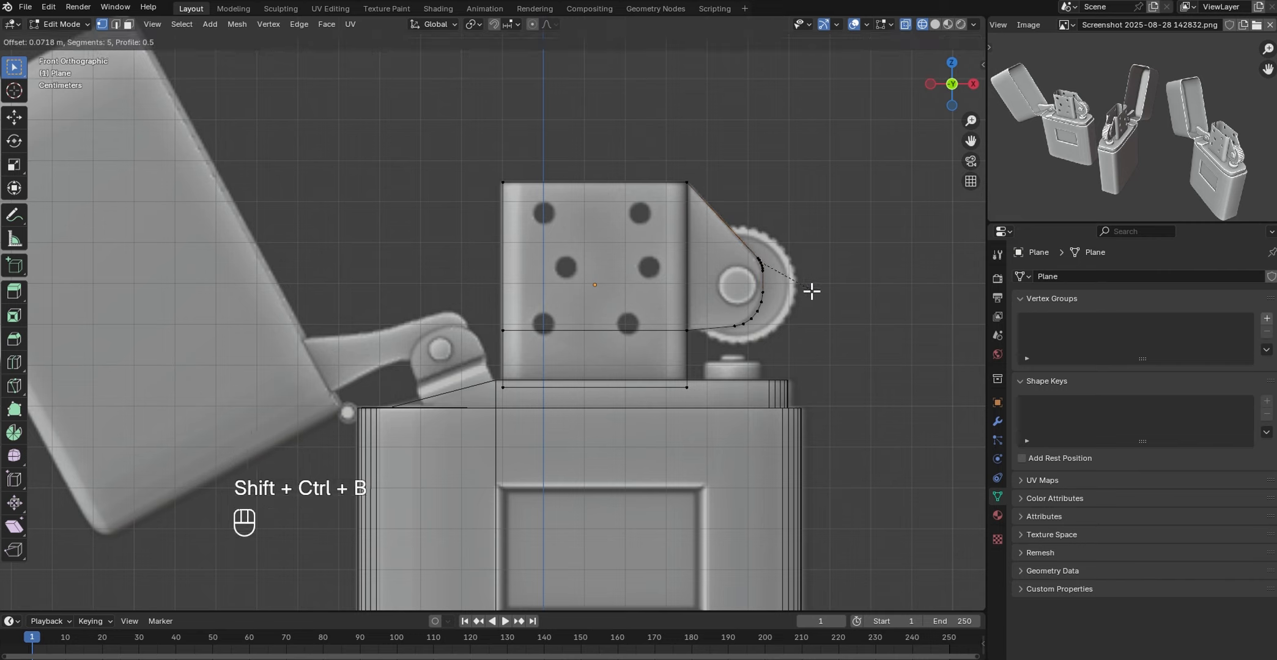
pyautogui.click(812, 312)
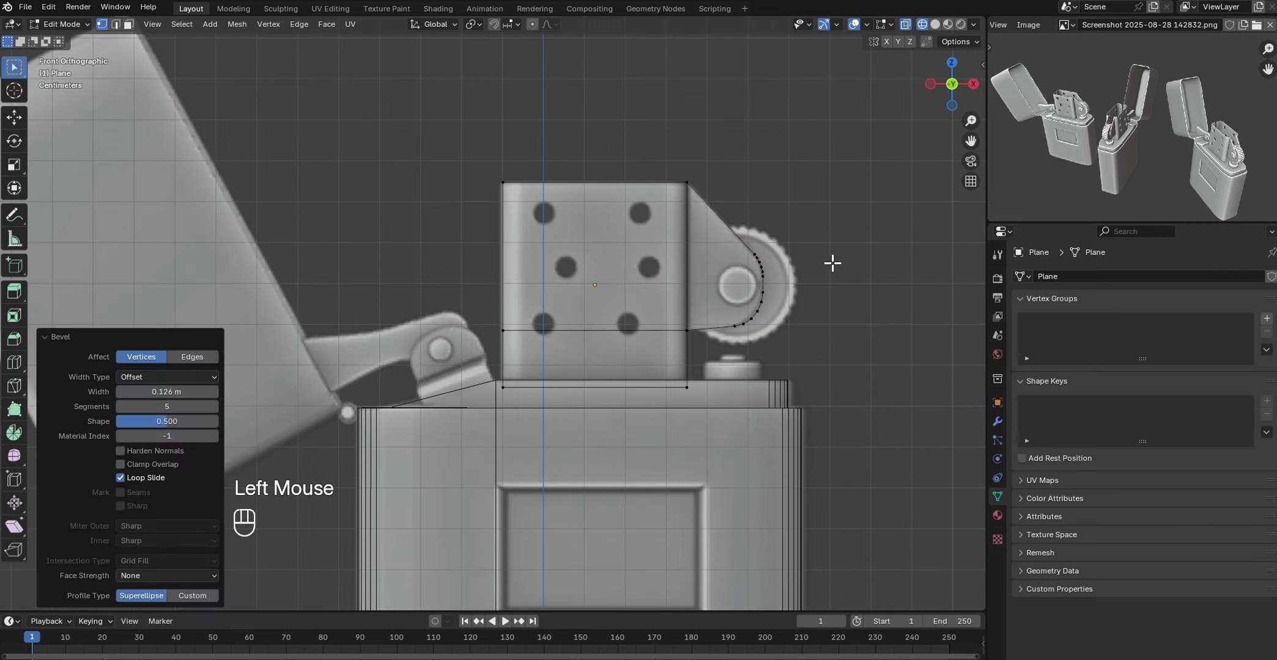
pyautogui.click(835, 262)
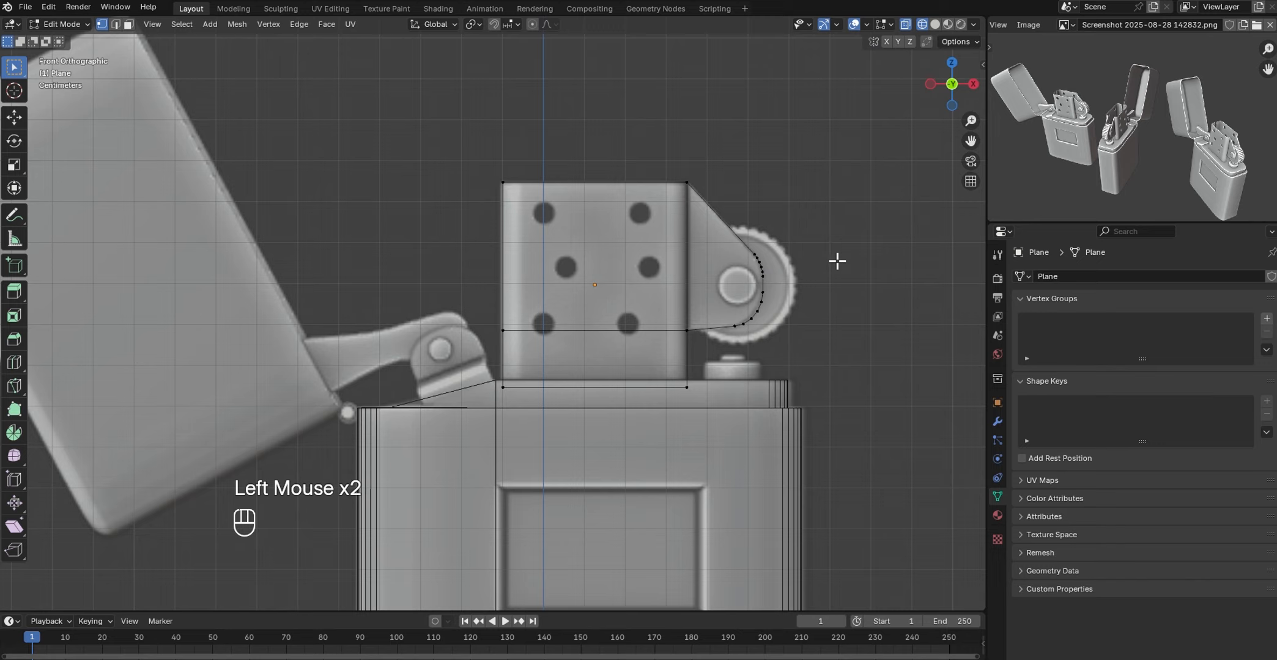
# - Select both segments of the chimney's vertical corner edges at each end and try bevelling them with 5 segments
pyautogui.click(935, 24)
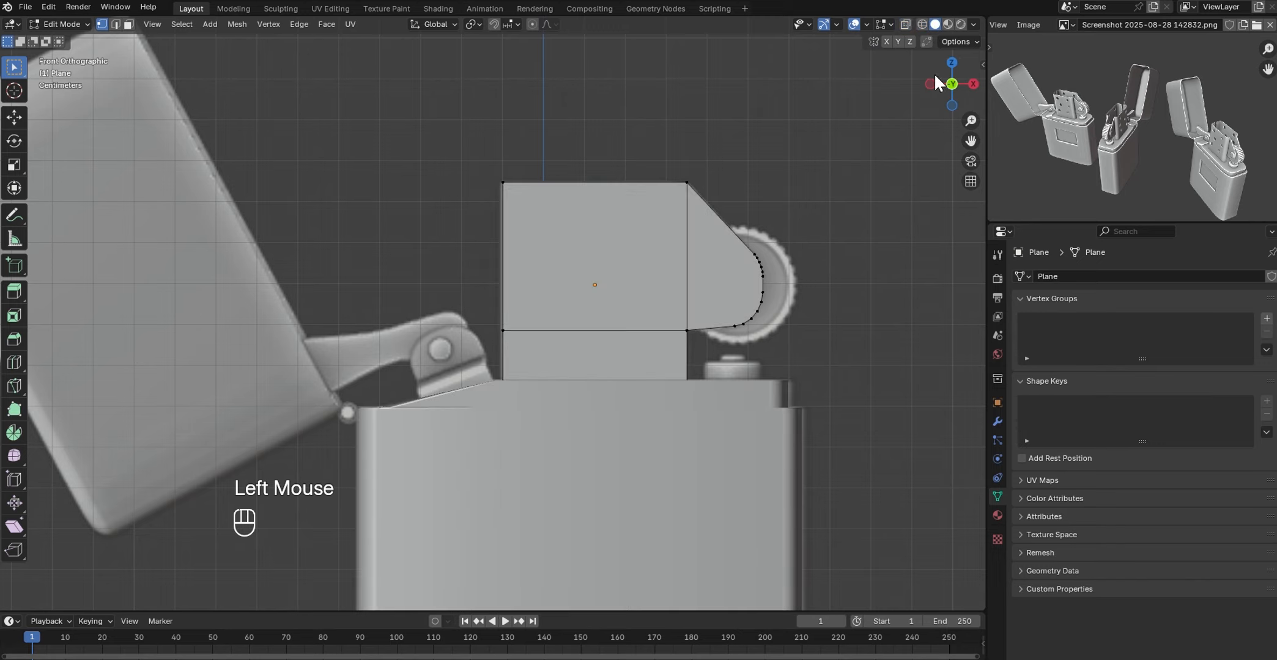
pyautogui.moveTo(955, 77)
pyautogui.mouseDown()
pyautogui.moveTo(911, 91)
pyautogui.moveTo(945, 88)
pyautogui.mouseUp()
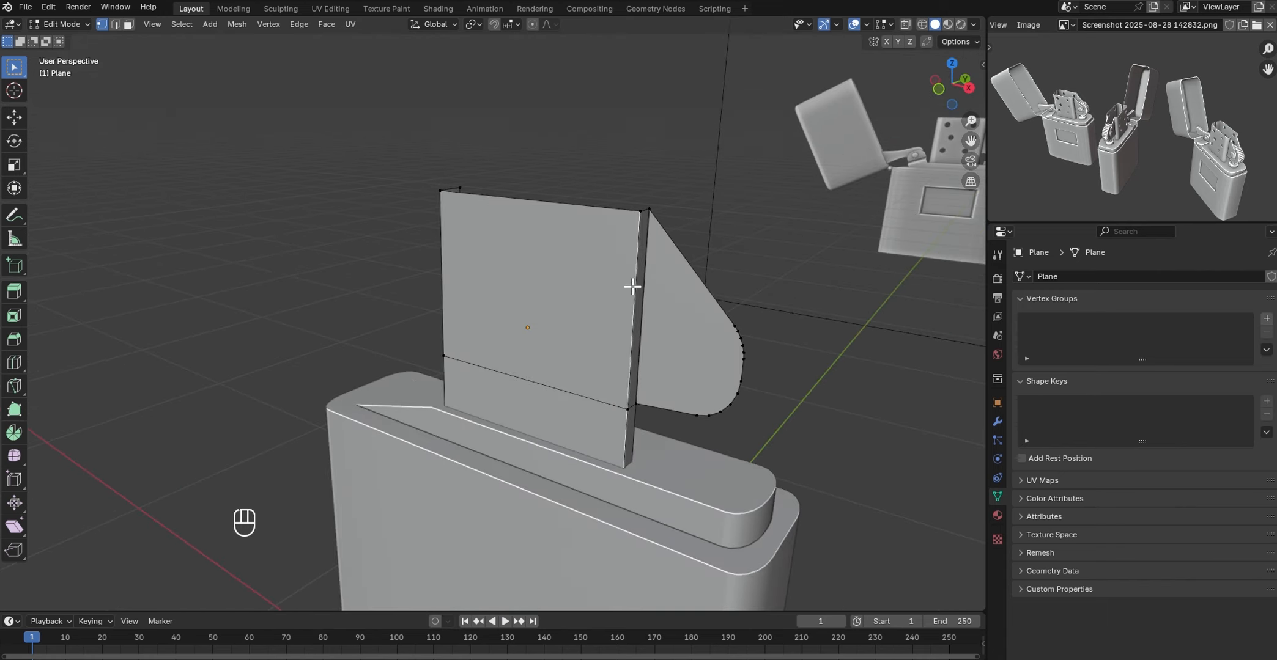
pyautogui.press('2')
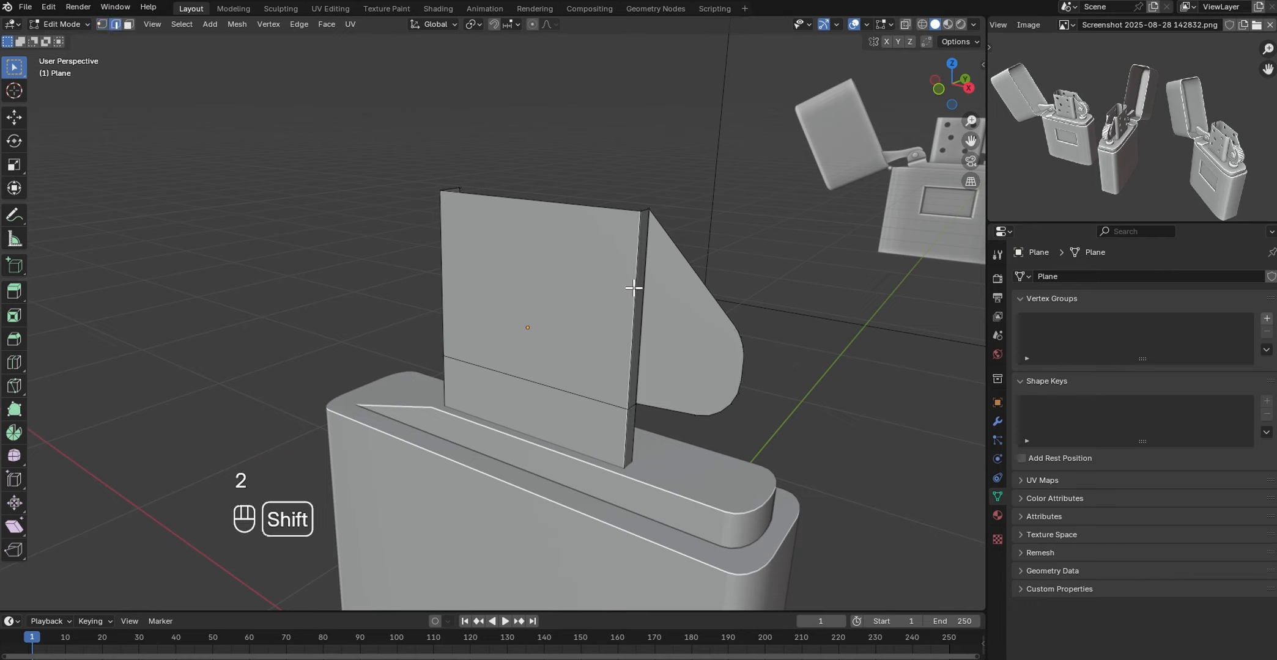
pyautogui.keyDown('shift'); pyautogui.click(633, 288); pyautogui.keyUp('shift')
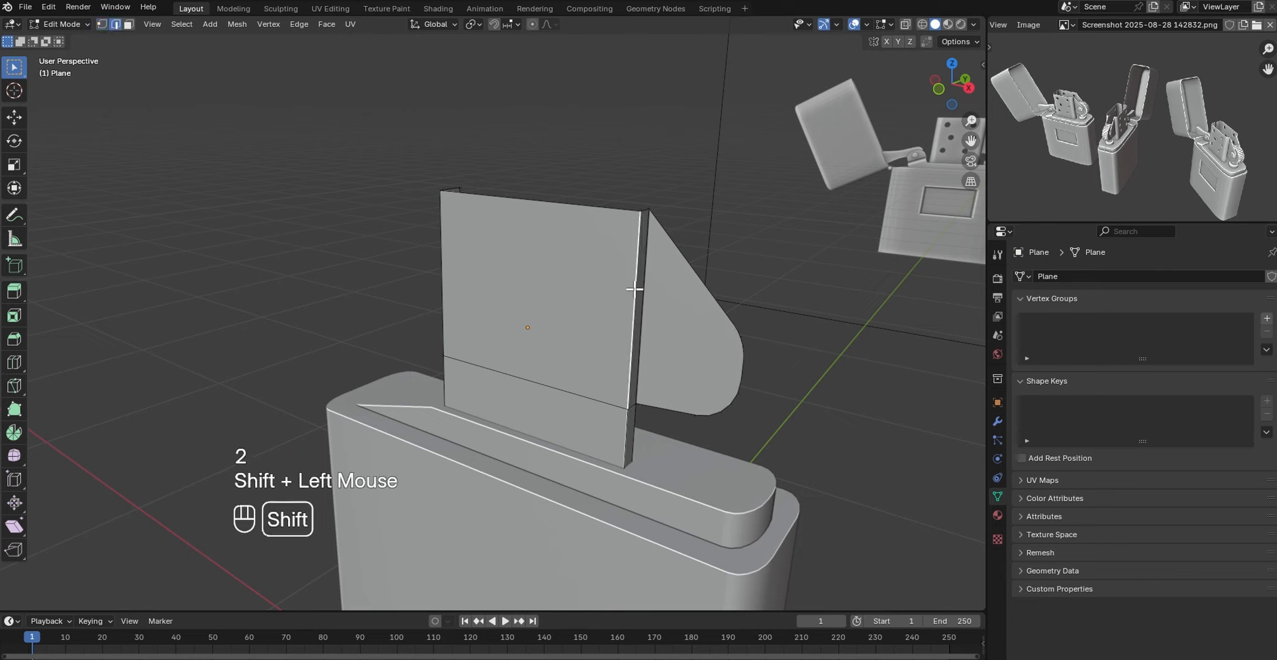
pyautogui.keyDown('shift'); pyautogui.click(626, 428); pyautogui.keyUp('shift')
pyautogui.click(945, 109)
pyautogui.moveTo(944, 109); pyautogui.dragTo(923, 104)
pyautogui.keyDown('shift'); pyautogui.click(562, 267); pyautogui.keyUp('shift')
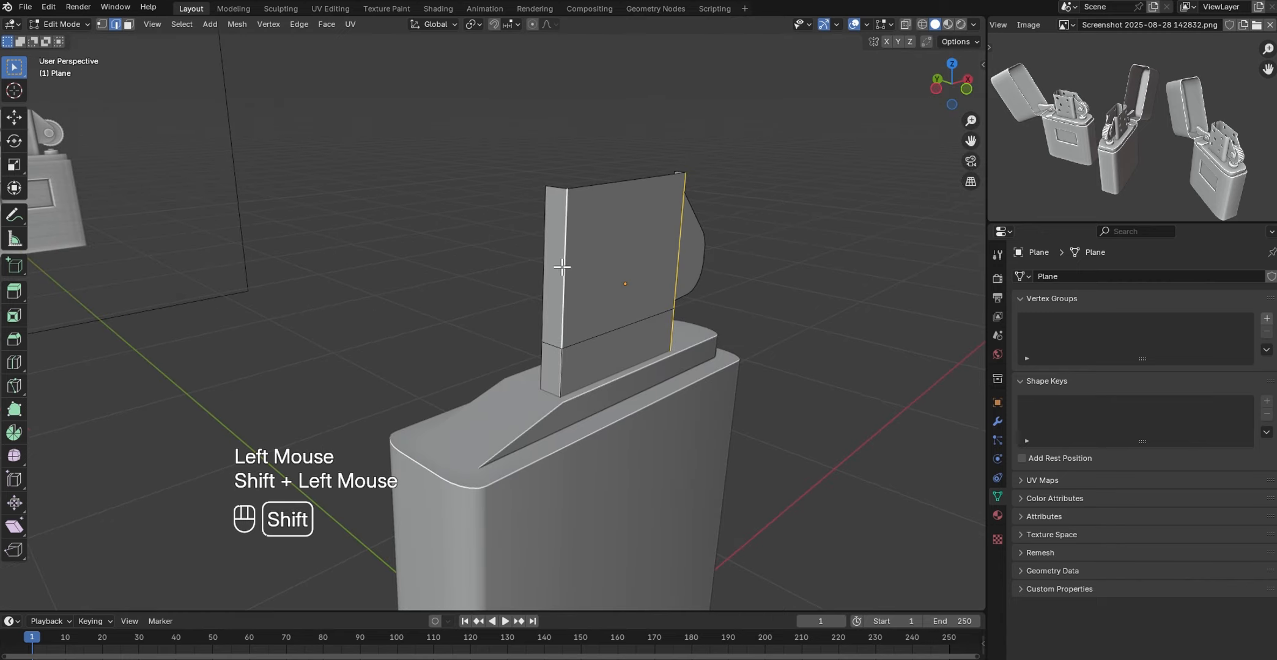
pyautogui.keyDown('shift'); pyautogui.click(559, 362); pyautogui.keyUp('shift')
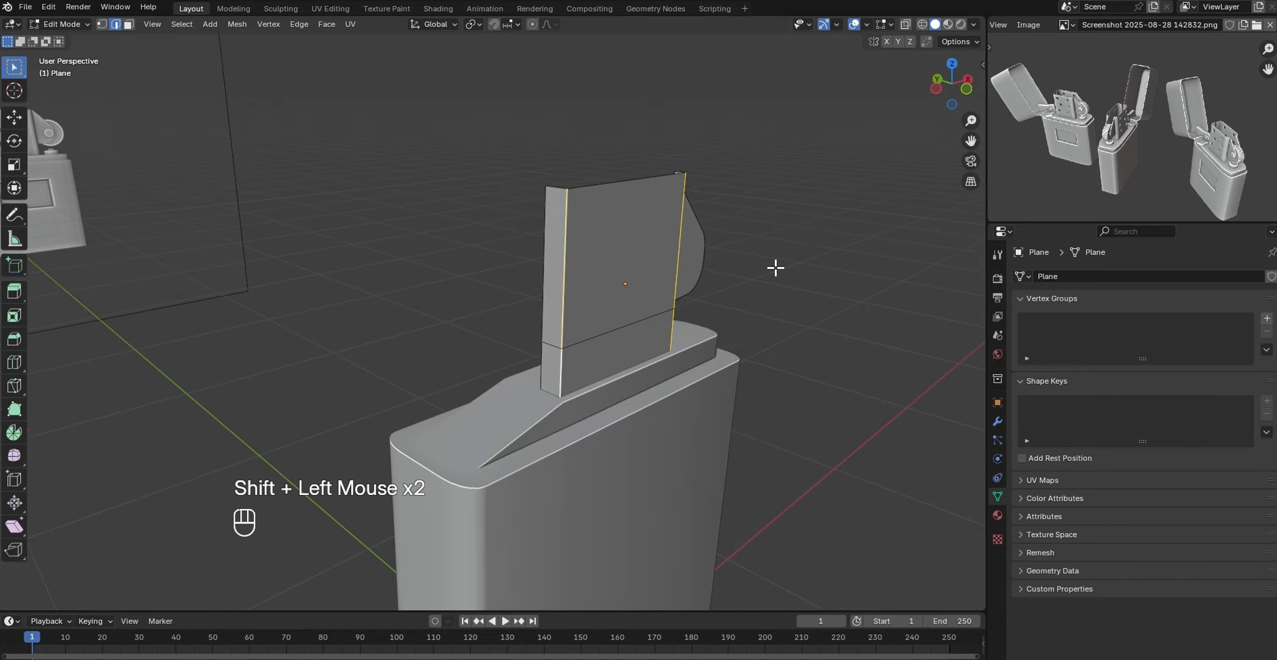
pyautogui.hotkey('ctrl', 'b')
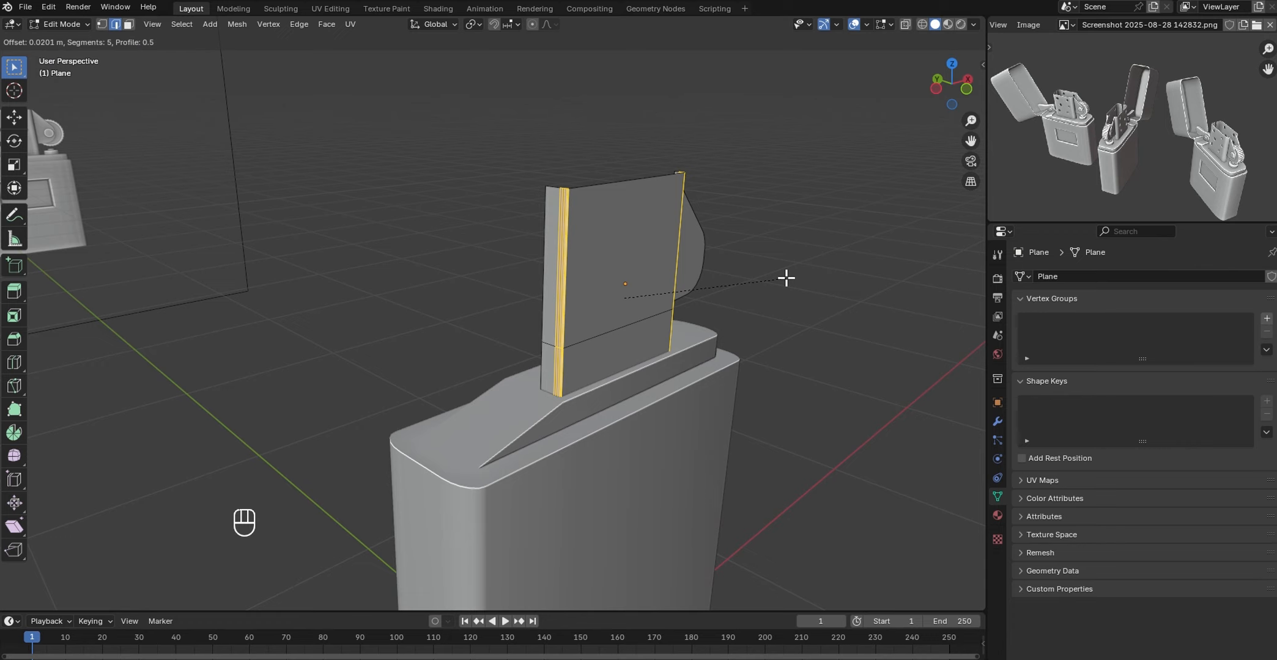
pyautogui.rightClick(786, 278)
# - Apply the chimney object's scale in Object Mode
pyautogui.press('Tab')
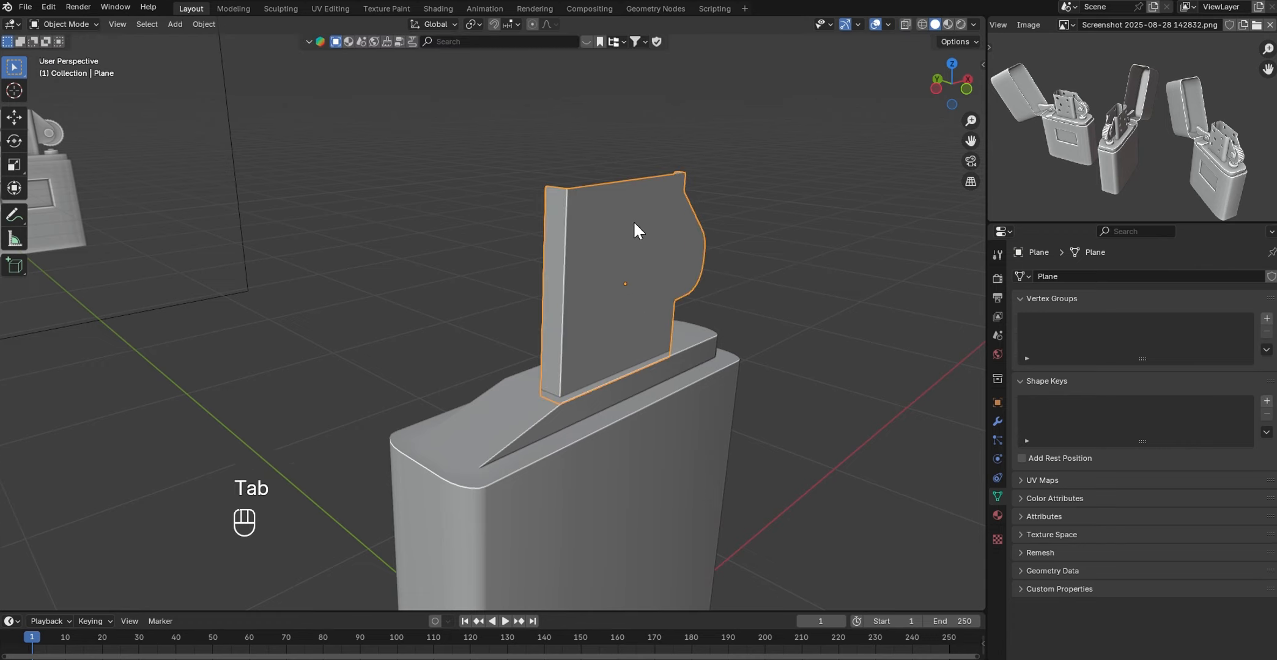
pyautogui.hotkey('ctrl', 'a')
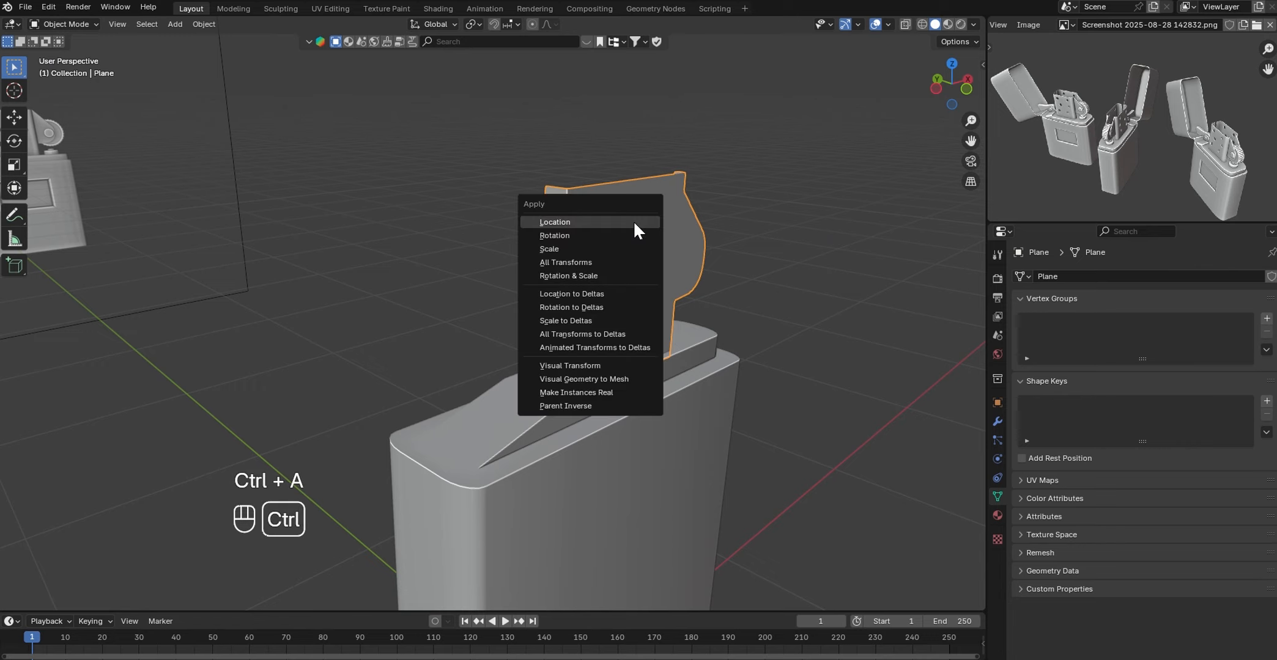
pyautogui.click(624, 248)
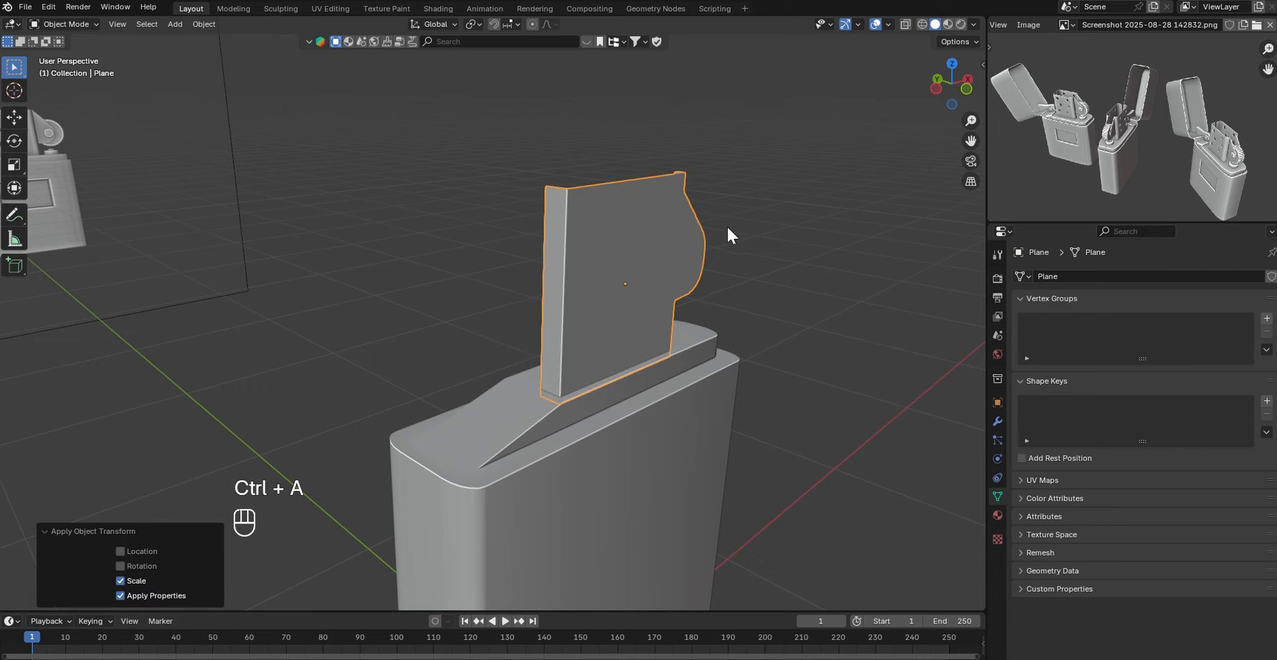
# - Bevel the chimney's selected vertical corner edges with 5 segments and an offset of about 0.026 m
pyautogui.press('Tab')
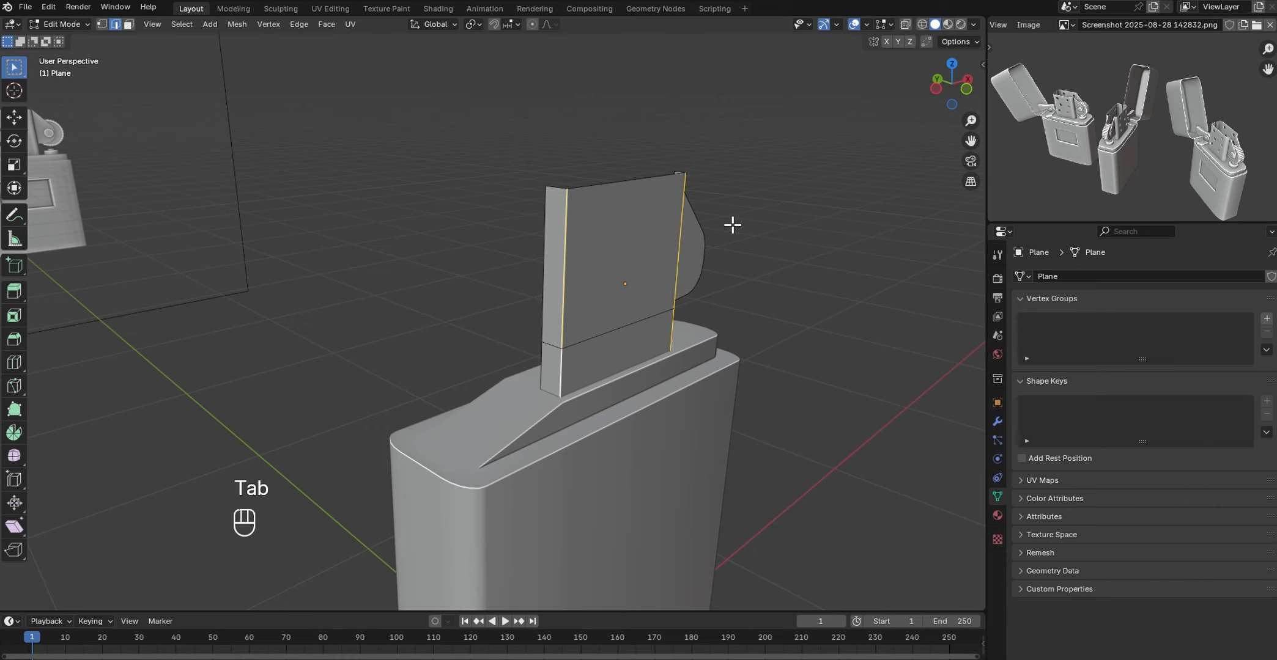
pyautogui.hotkey('ctrl', 'b')
pyautogui.scroll(4, 750, 227)
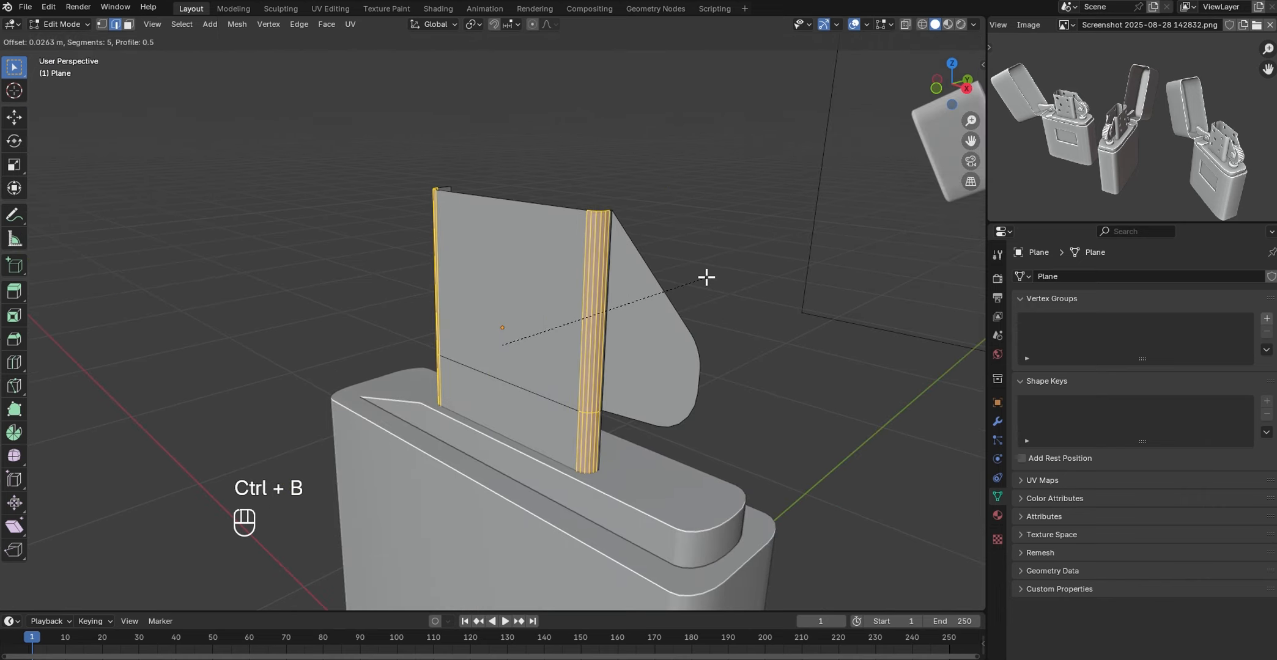
pyautogui.click(716, 263)
pyautogui.click(747, 202)
pyautogui.moveTo(919, 95)
pyautogui.mouseDown()
pyautogui.moveTo(925, 160)
pyautogui.moveTo(930, 110)
pyautogui.mouseUp()
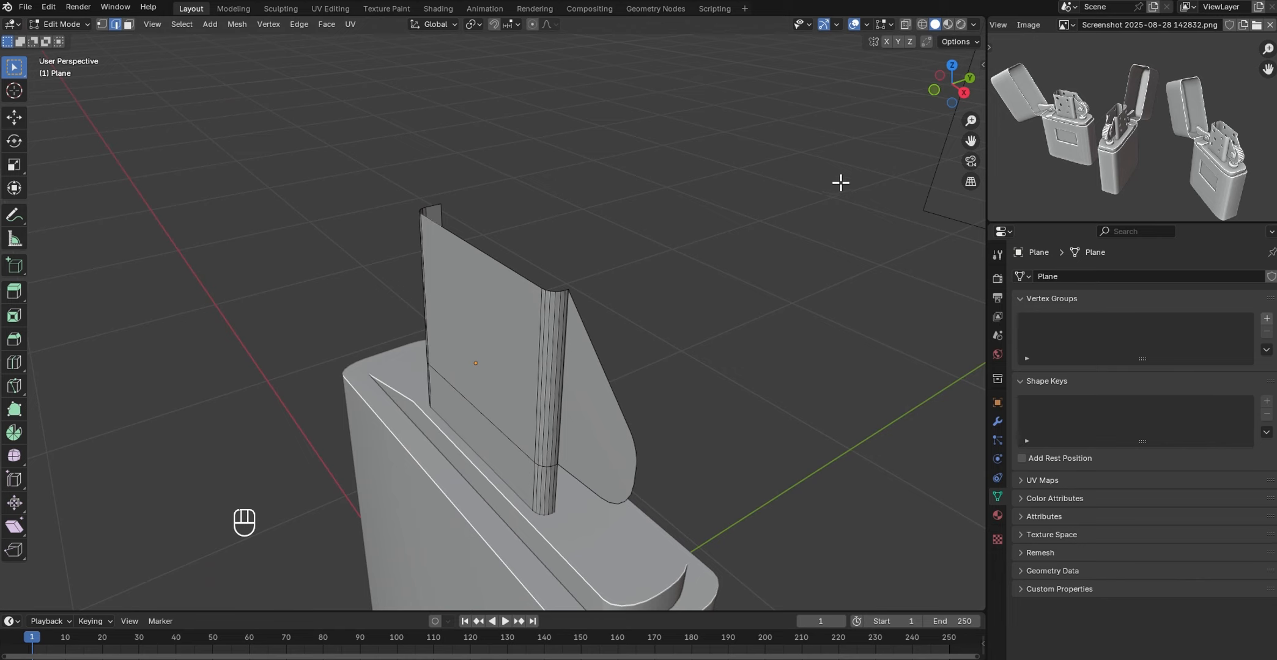
pyautogui.moveTo(951, 95); pyautogui.dragTo(857, 159)
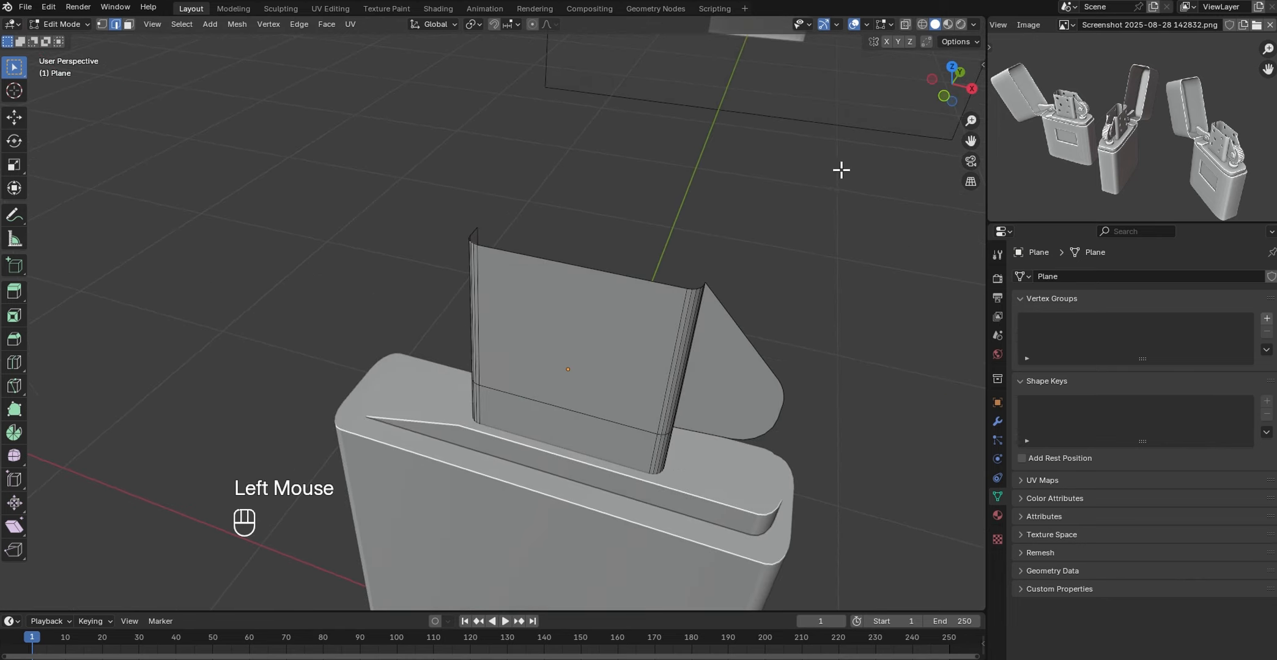
# - Add a Solidify modifier to the chimney to give its walls thickness, and return to Object Mode
pyautogui.click(997, 419)
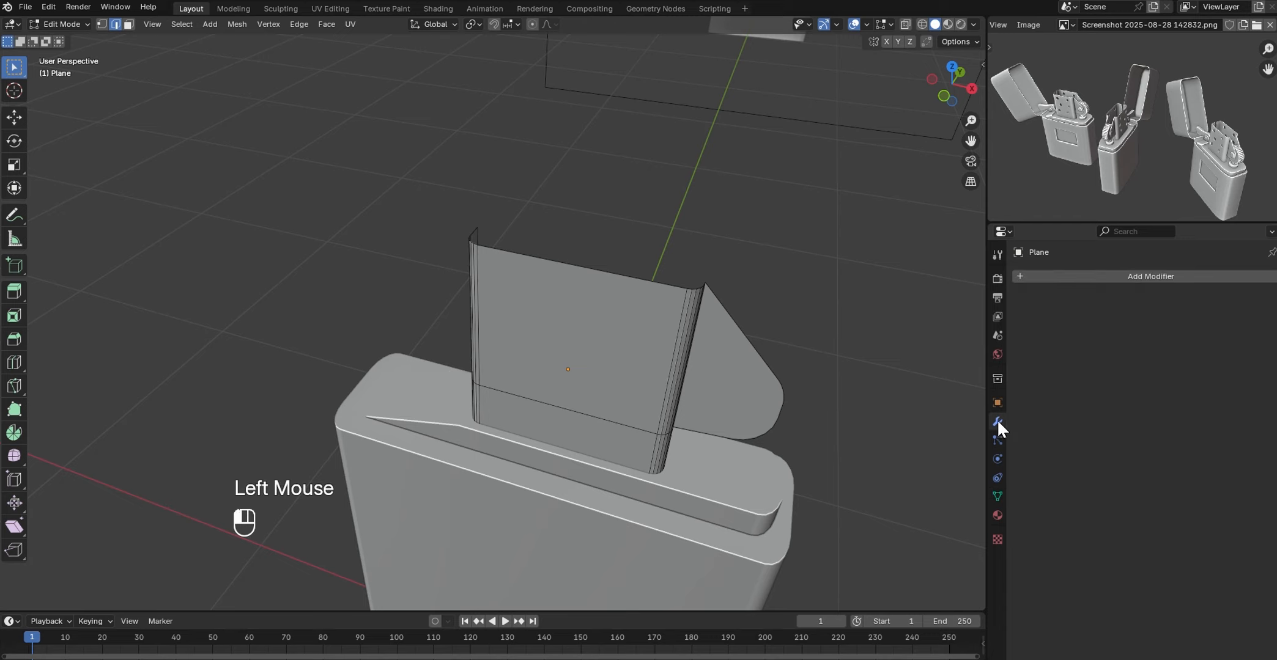
pyautogui.click(1156, 277)
pyautogui.moveTo(1108, 322)
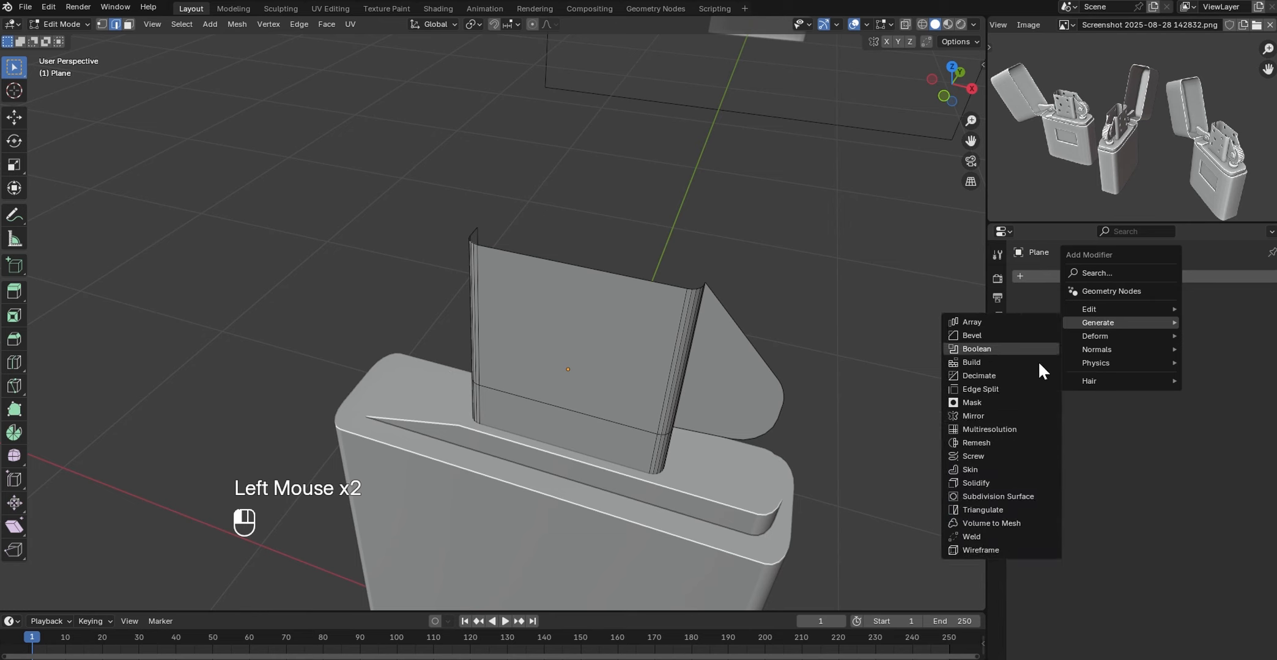
pyautogui.click(993, 480)
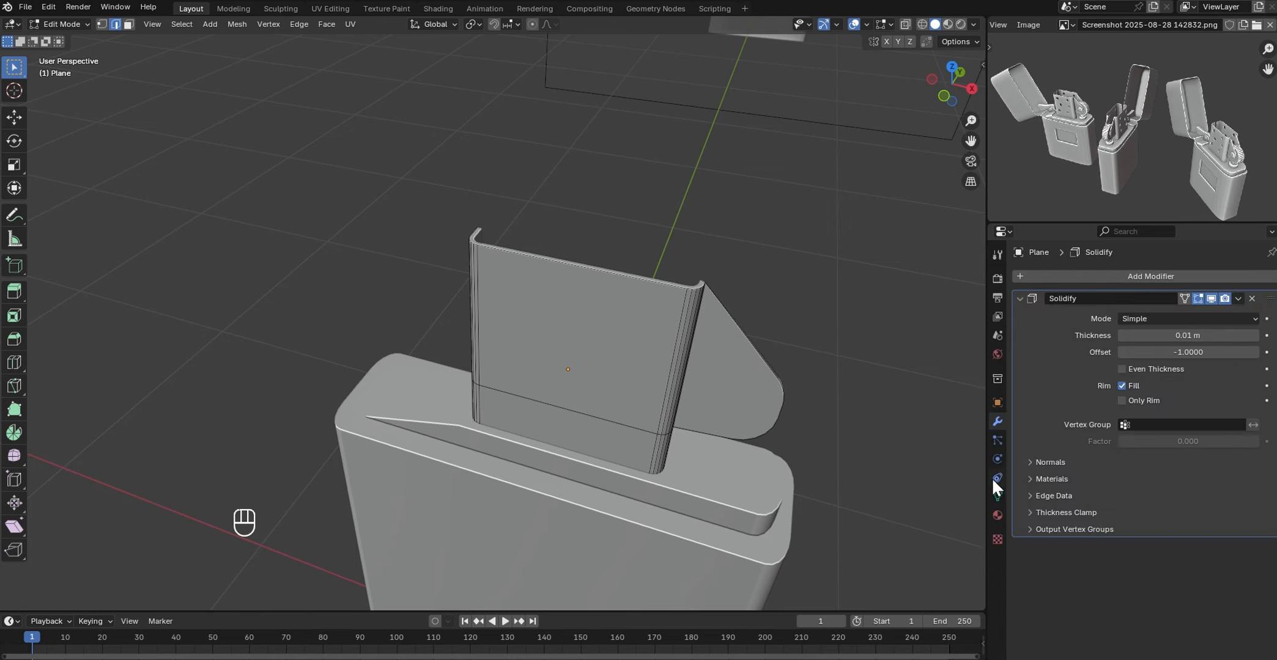
pyautogui.moveTo(965, 89); pyautogui.dragTo(932, 95)
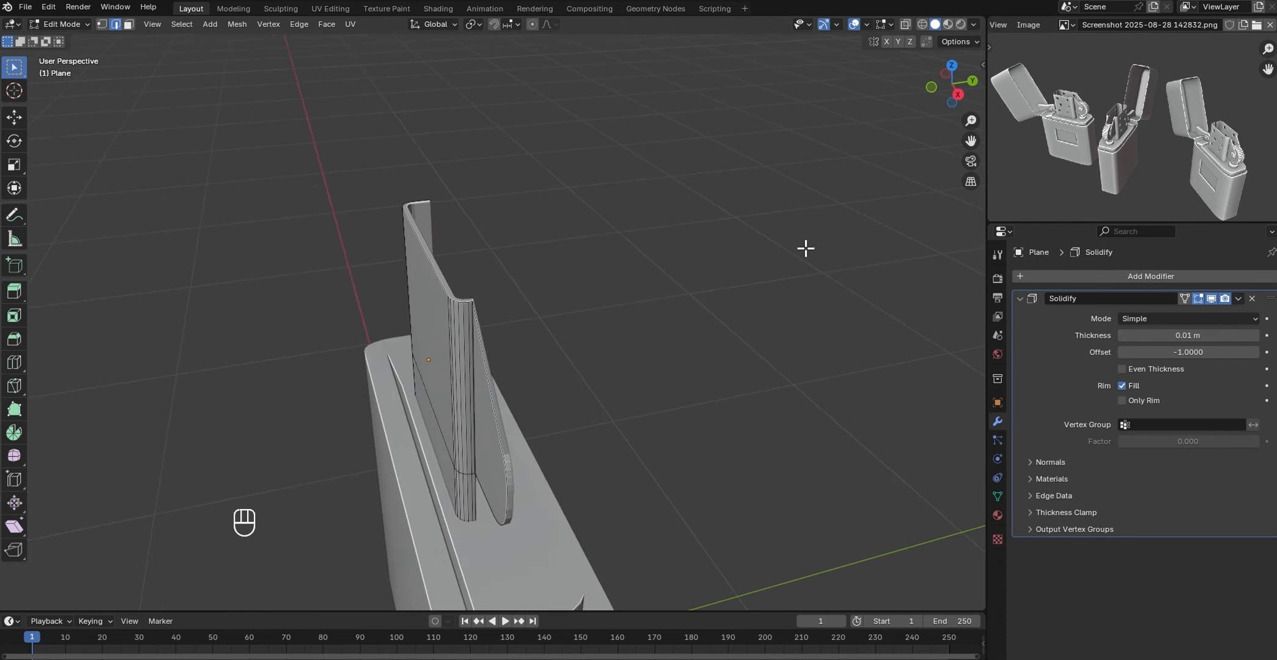
pyautogui.press('Tab')
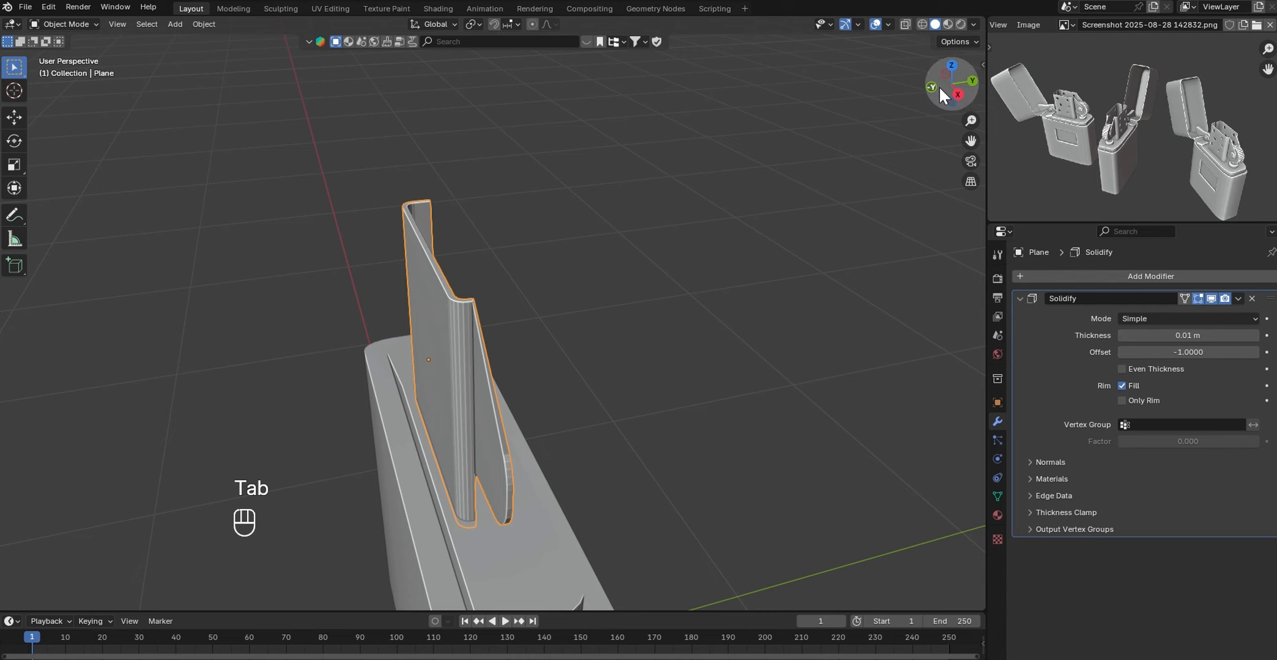
pyautogui.moveTo(938, 86); pyautogui.dragTo(974, 88)
pyautogui.press('Tab')
pyautogui.press('Tab')
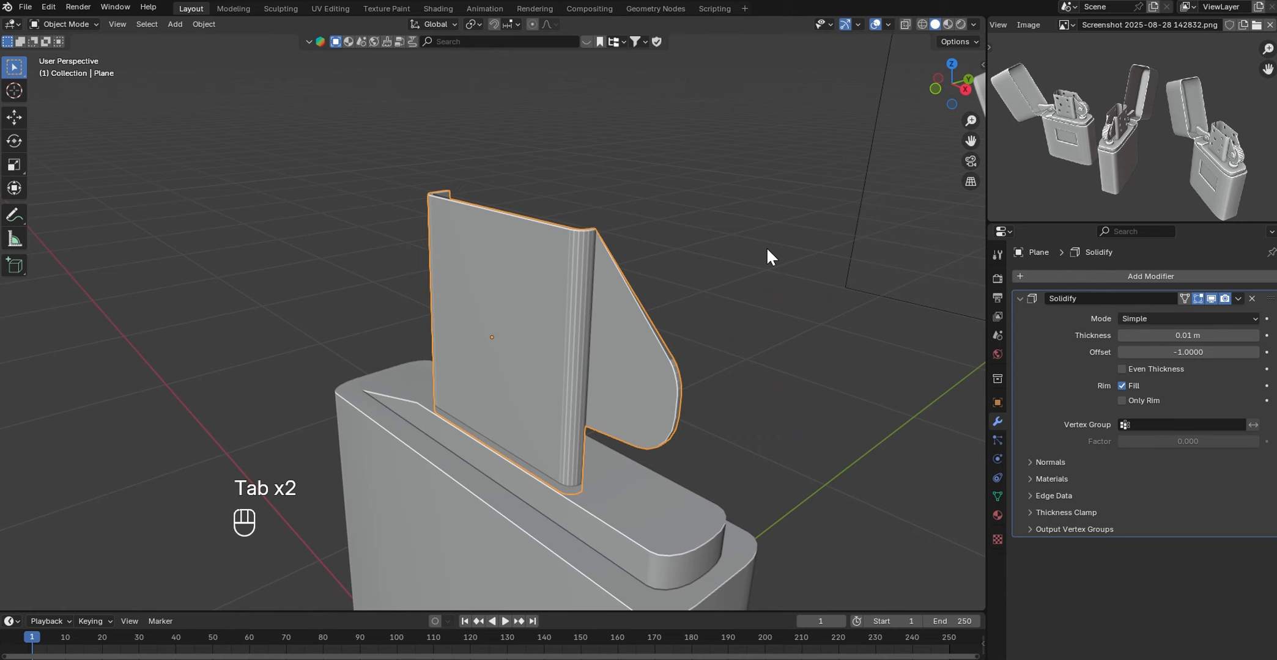
# - In front wireframe view, add a 32-vertex cylinder and scale it by 0.450
pyautogui.press('KP_1')
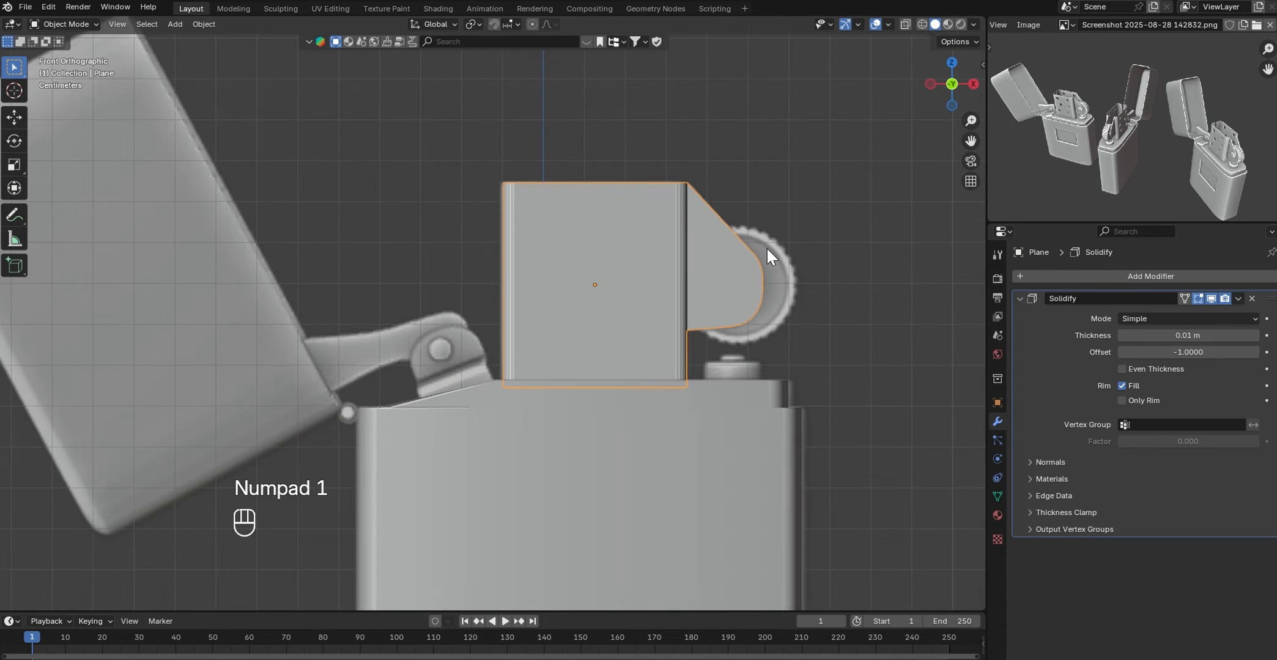
pyautogui.click(921, 23)
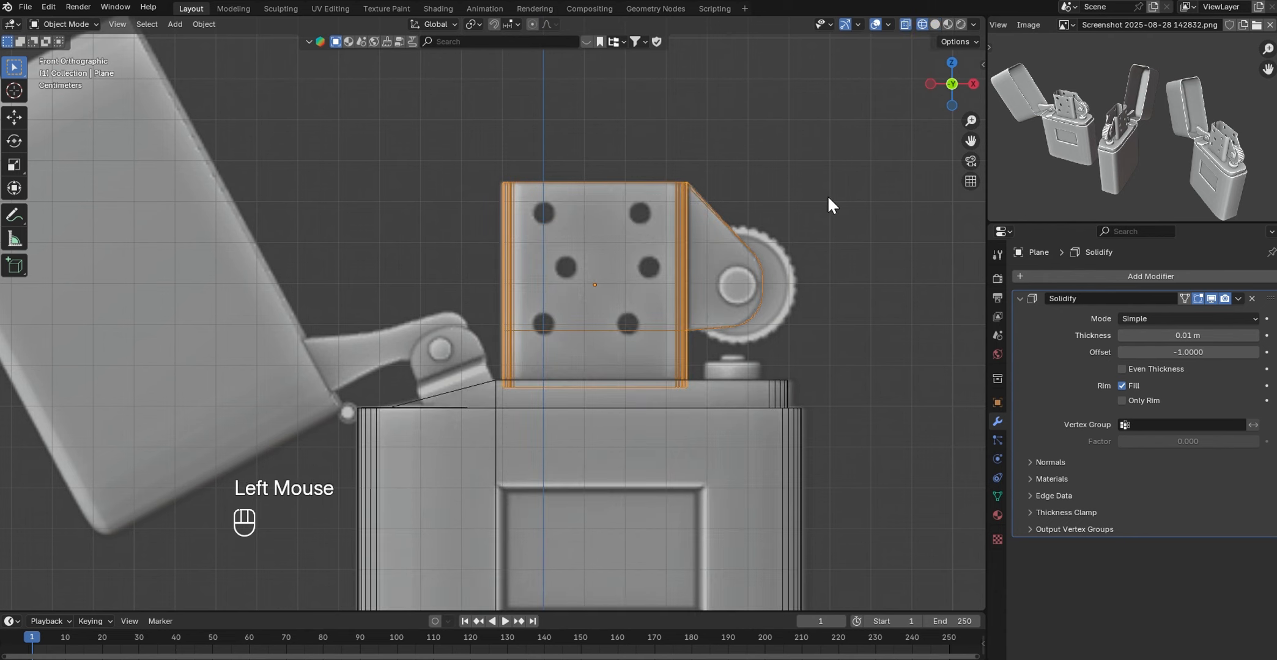
pyautogui.hotkey('shift', 'a')
pyautogui.moveTo(831, 194)
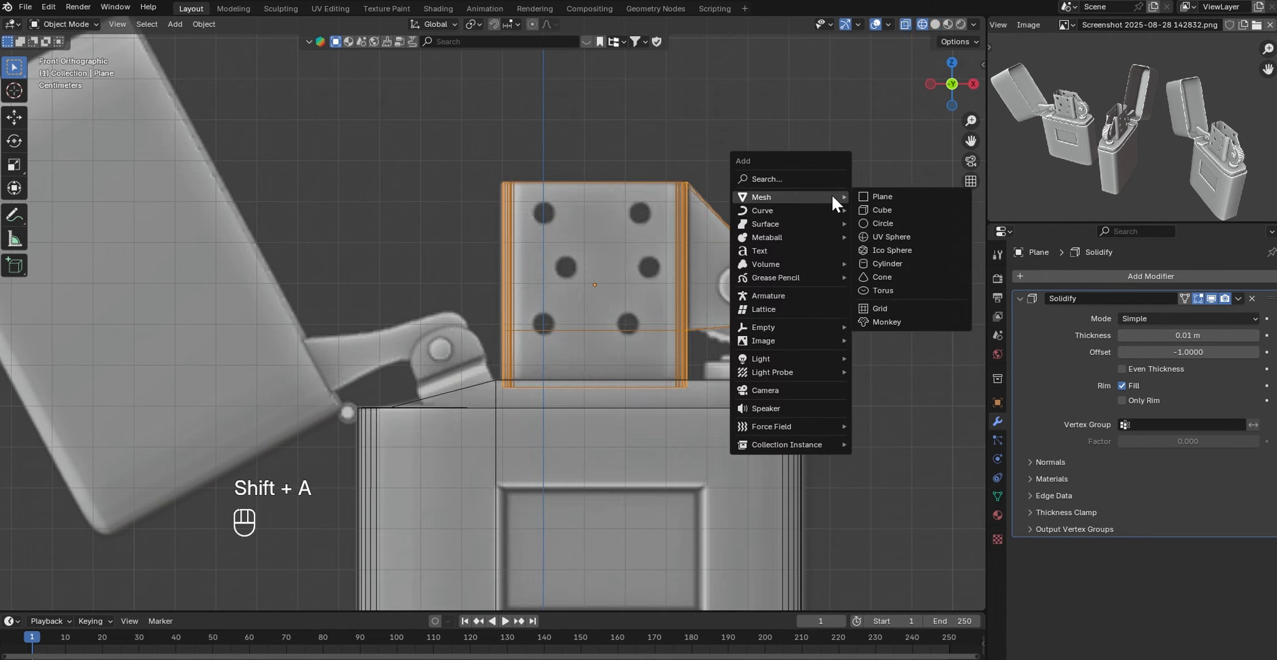
pyautogui.click(918, 264)
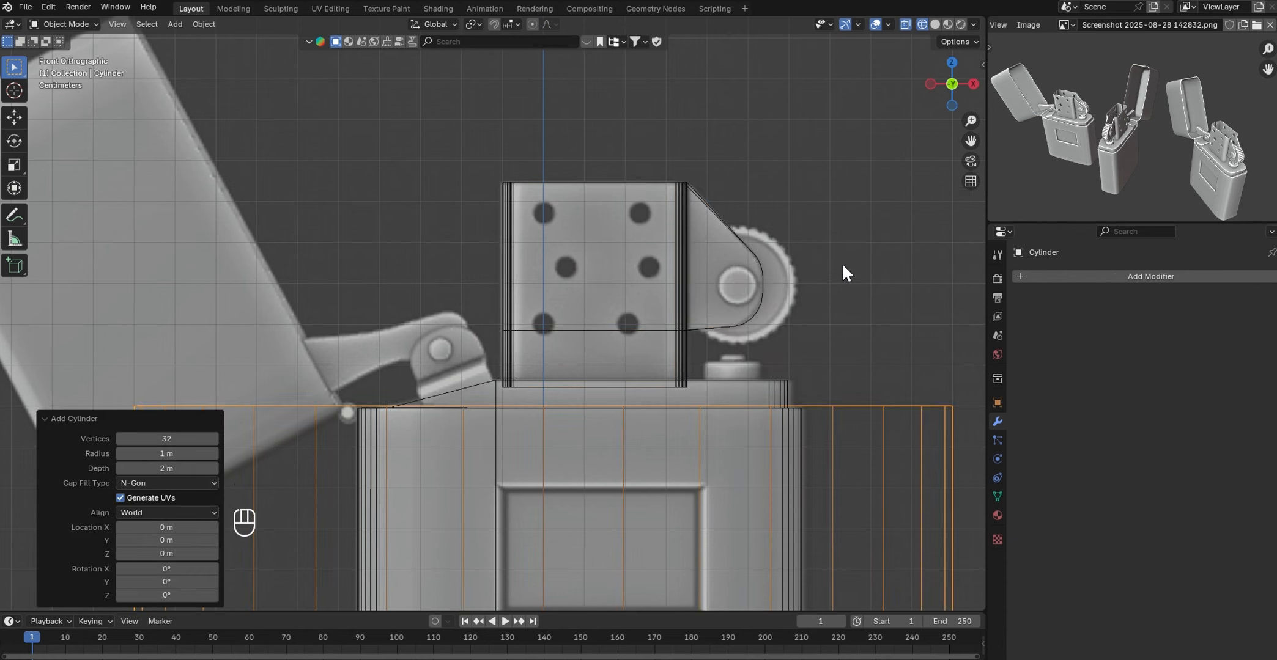
pyautogui.press('s')
pyautogui.click(621, 540)
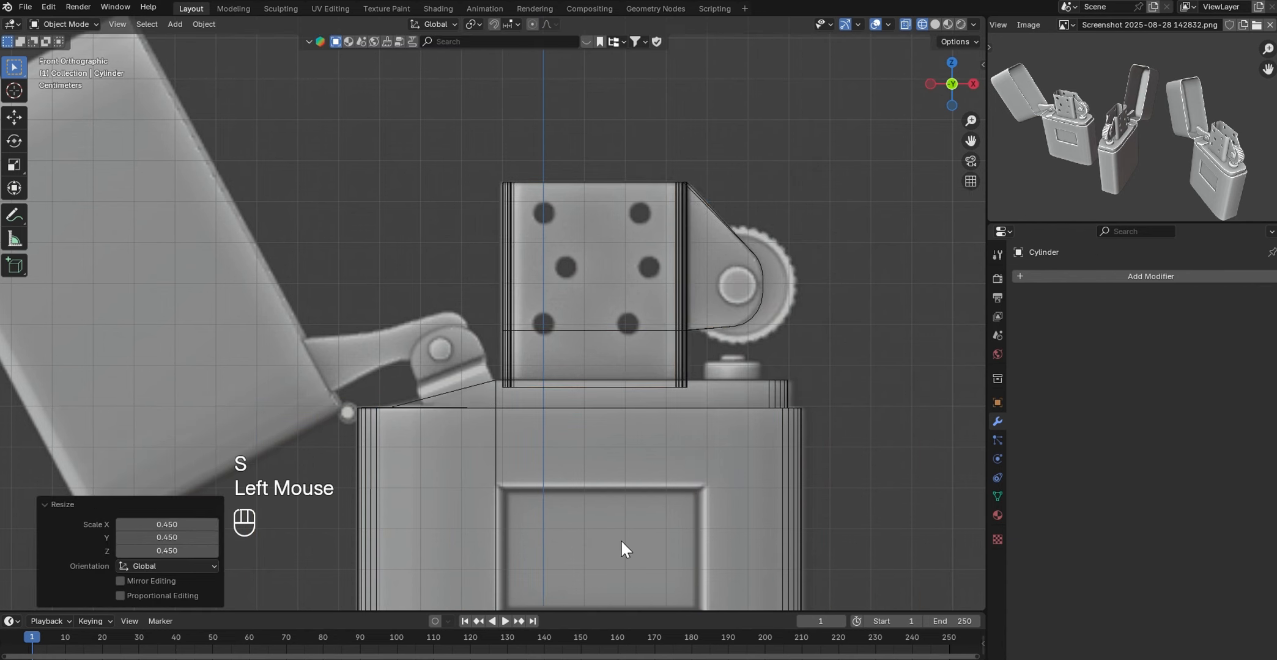
# - Rotate the cylinder 90° about the X axis and scale it by 0.407
pyautogui.scroll(-3, 887, 445)
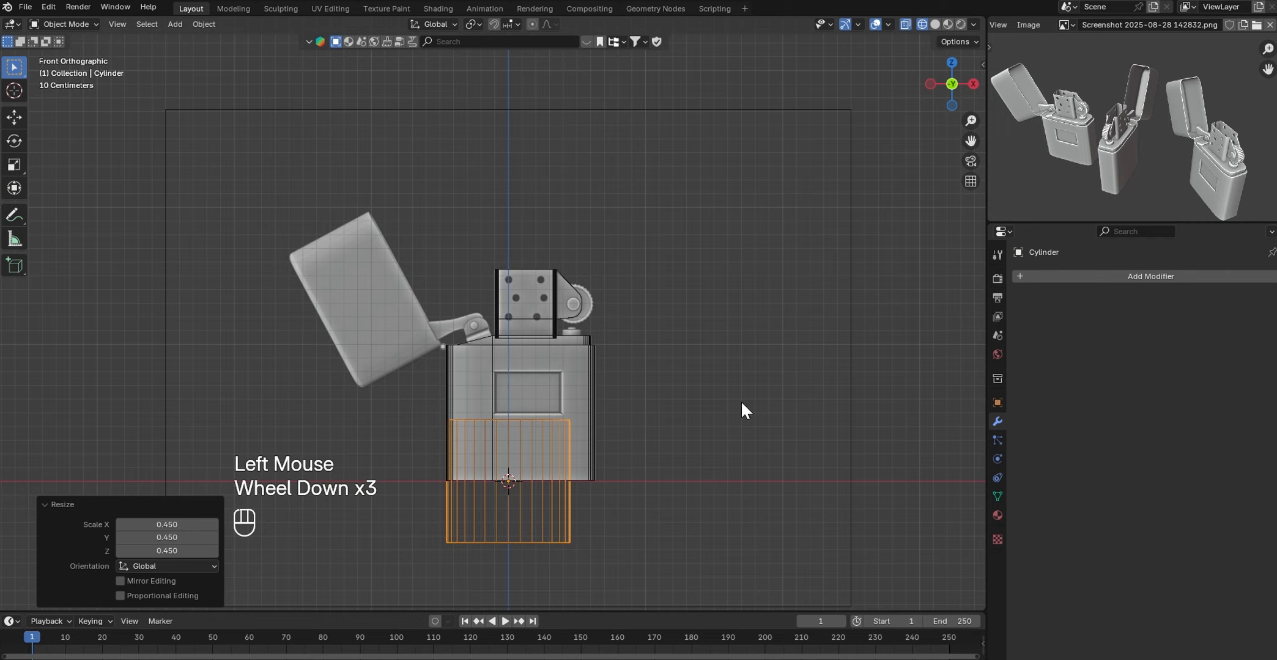
pyautogui.press('r')
pyautogui.press('x')
pyautogui.press('9')
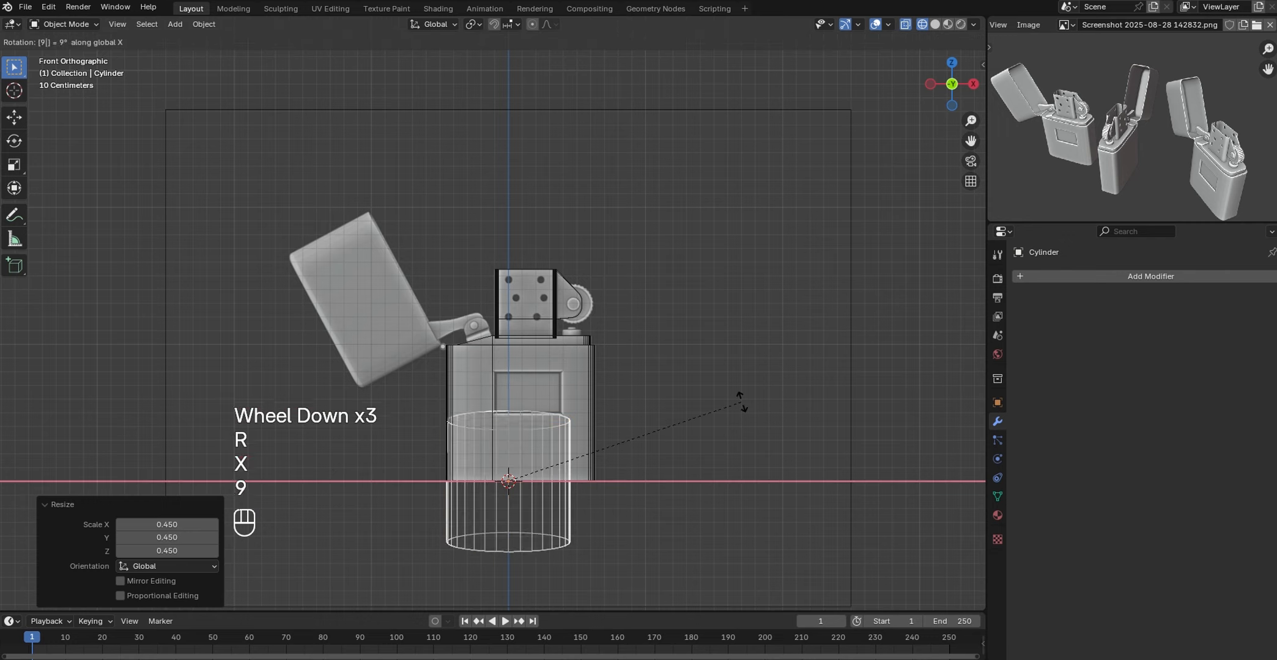
pyautogui.press('0')
pyautogui.press('Return')
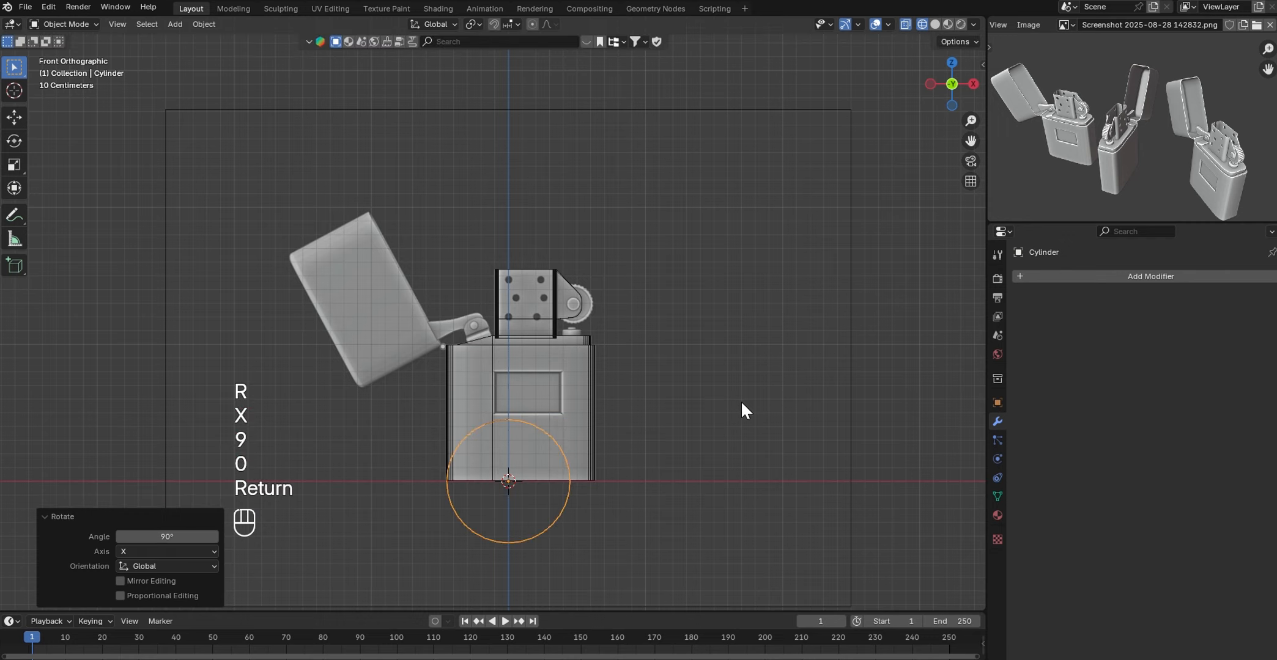
pyautogui.press('s')
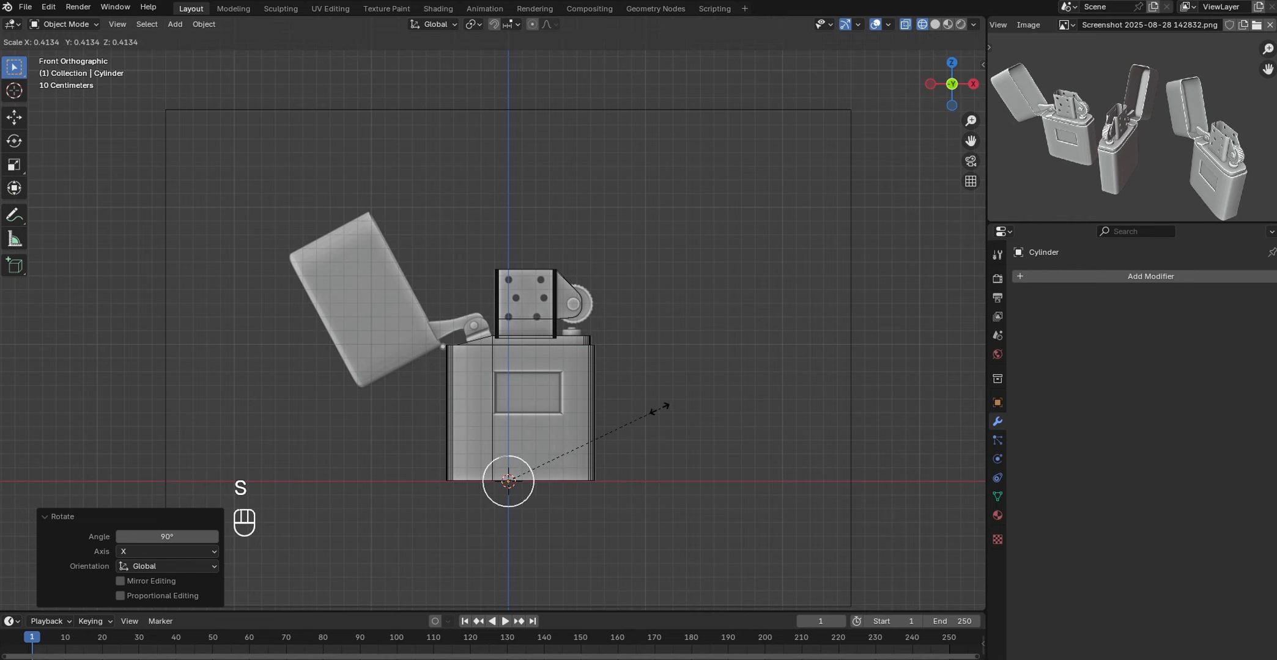
pyautogui.click(658, 409)
# - Move the cylinder 1.384 m up along Z to the chimney's column of holes
pyautogui.scroll(3, 687, 402)
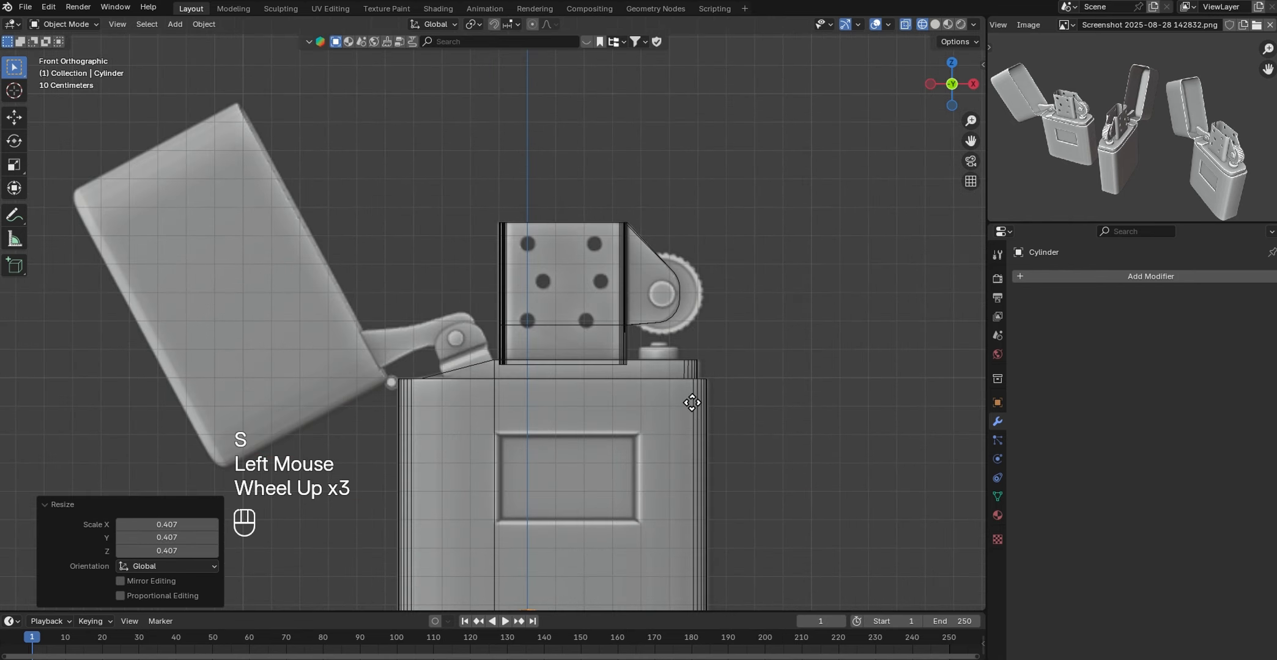
pyautogui.press('g')
pyautogui.press('z')
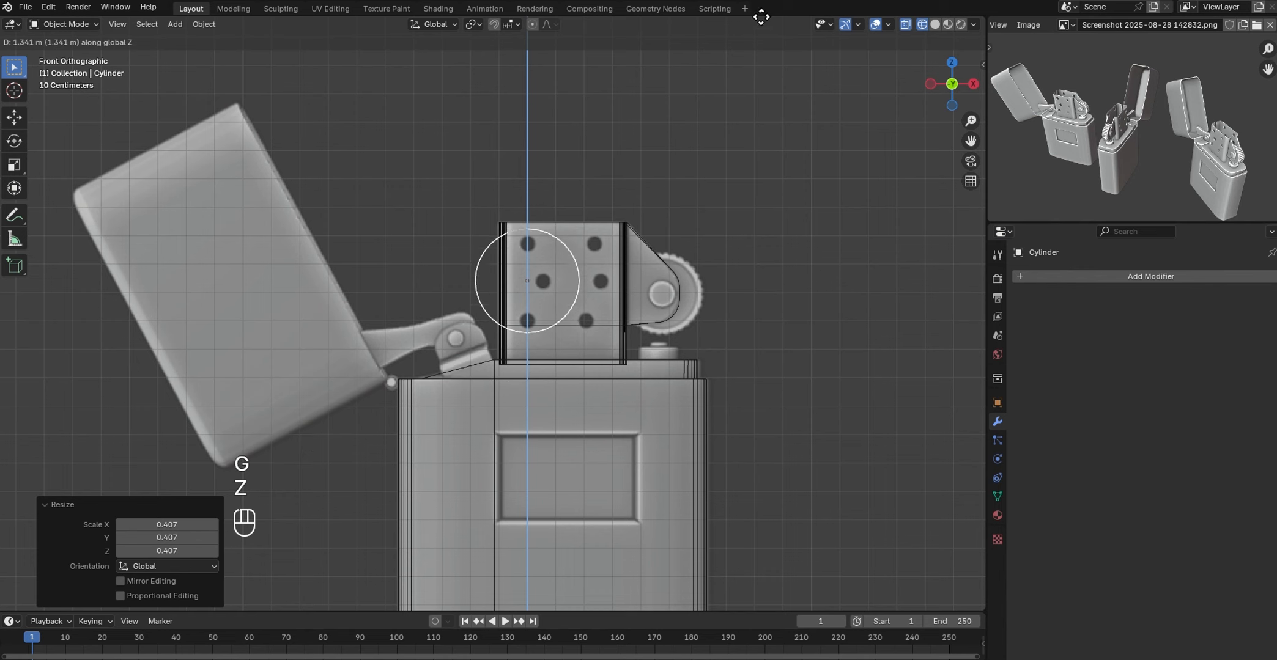
pyautogui.click(745, 55)
pyautogui.scroll(3, 838, 370)
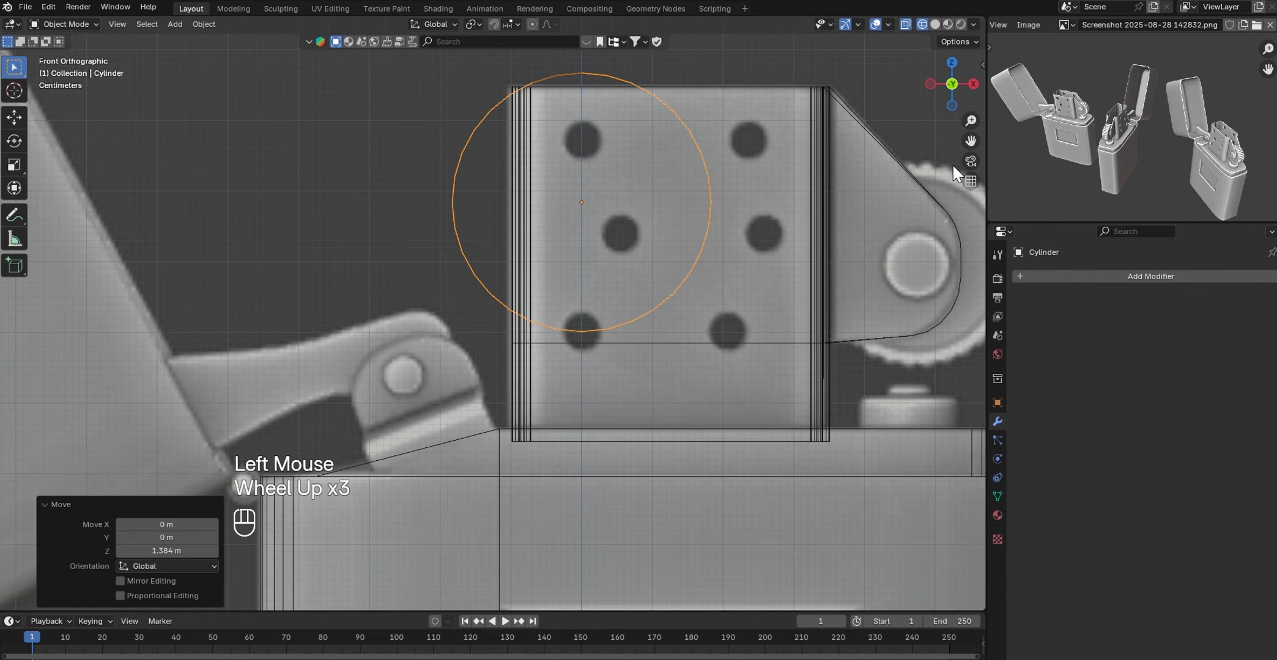
# - Scale the cylinder by 0.185 and move it about 0.0835 m up along Z onto the chimney's upper-left reference hole
pyautogui.moveTo(970, 140); pyautogui.dragTo(842, 190)
pyautogui.press('s')
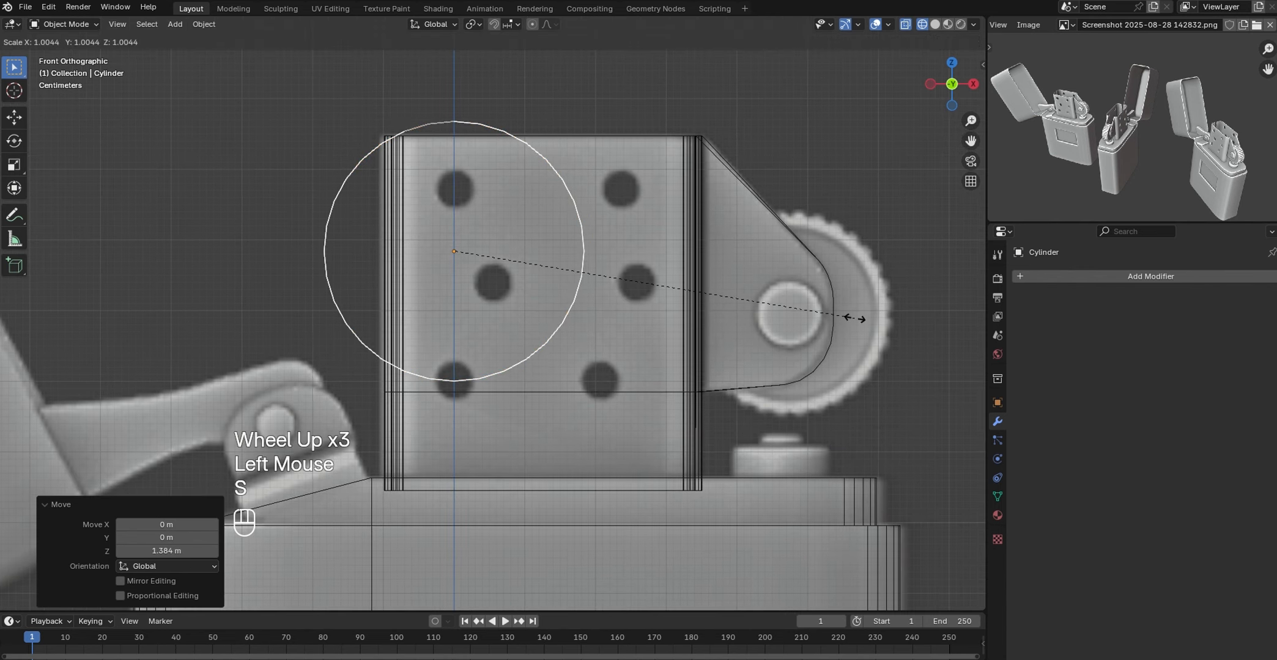
pyautogui.click(498, 312)
pyautogui.press('g')
pyautogui.press('z')
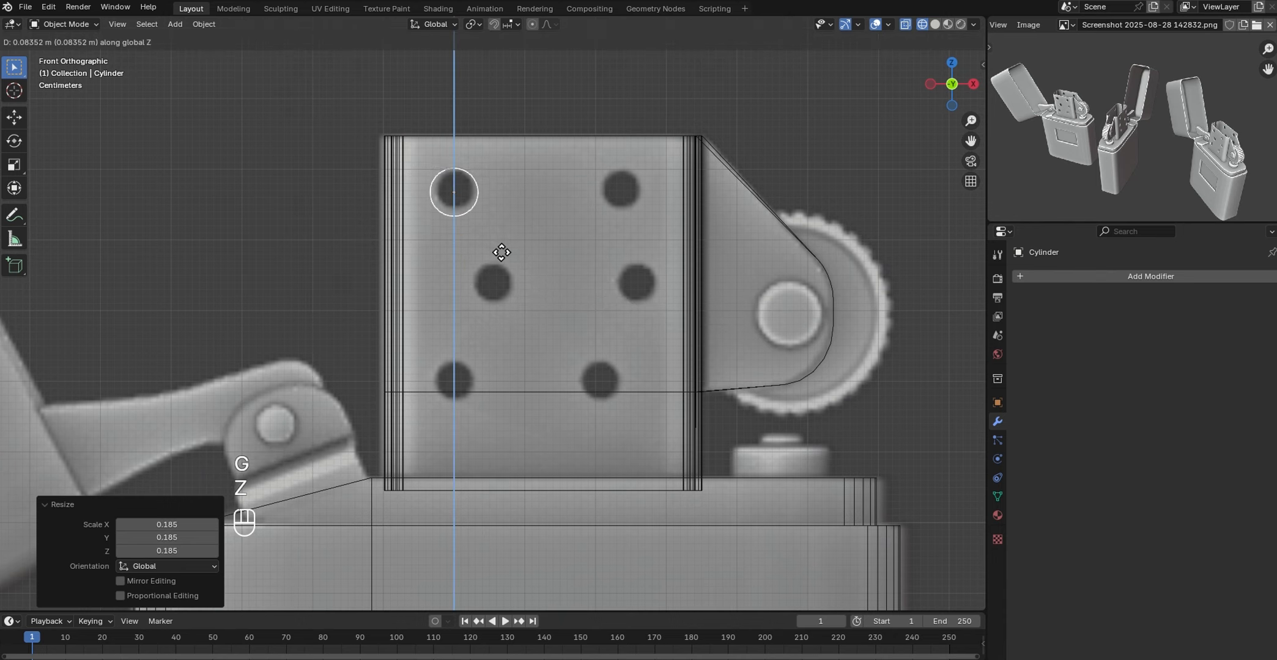
pyautogui.click(526, 254)
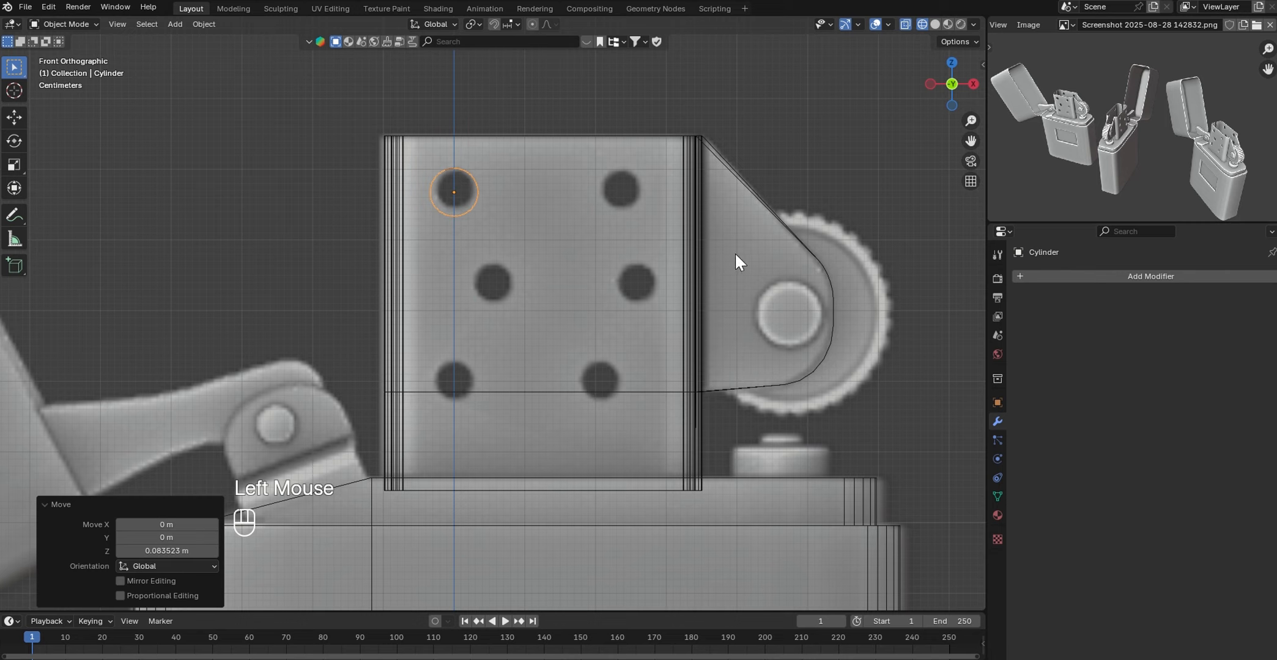
# - Scale the cylinder by 0.749 and nudge it about 0.003 m up and 0.001 m along X to centre it on the upper-left hole
pyautogui.press('s')
pyautogui.click(659, 257)
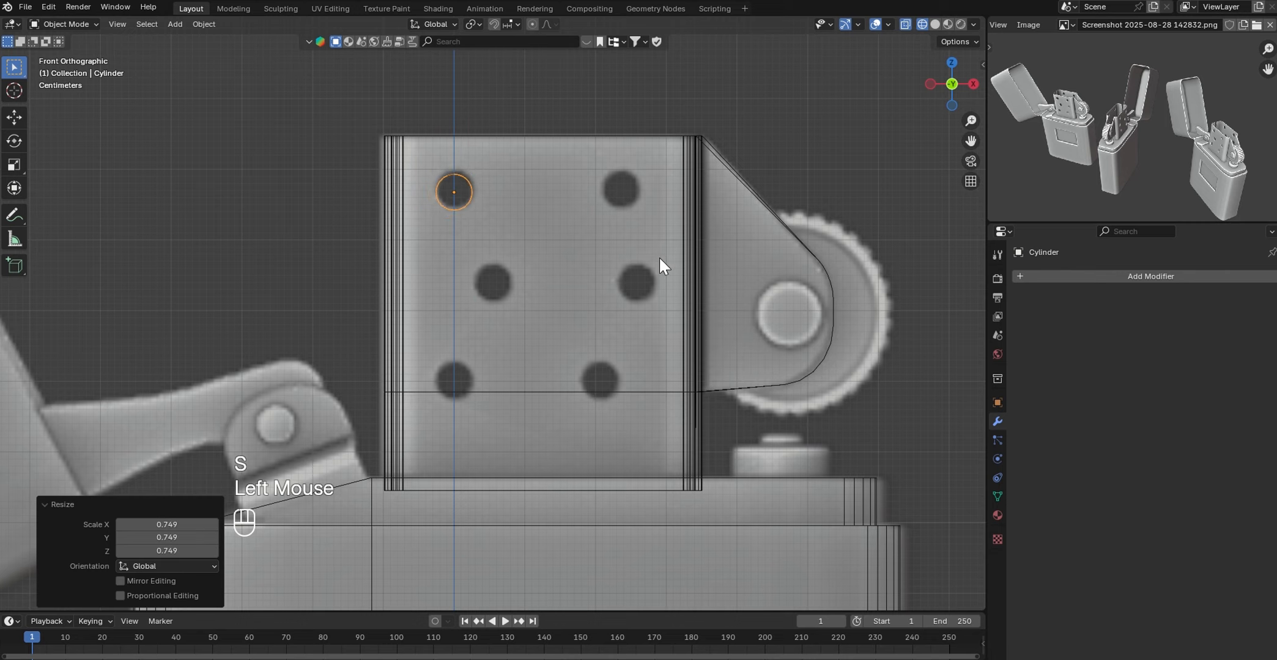
pyautogui.press('g')
pyautogui.press('z')
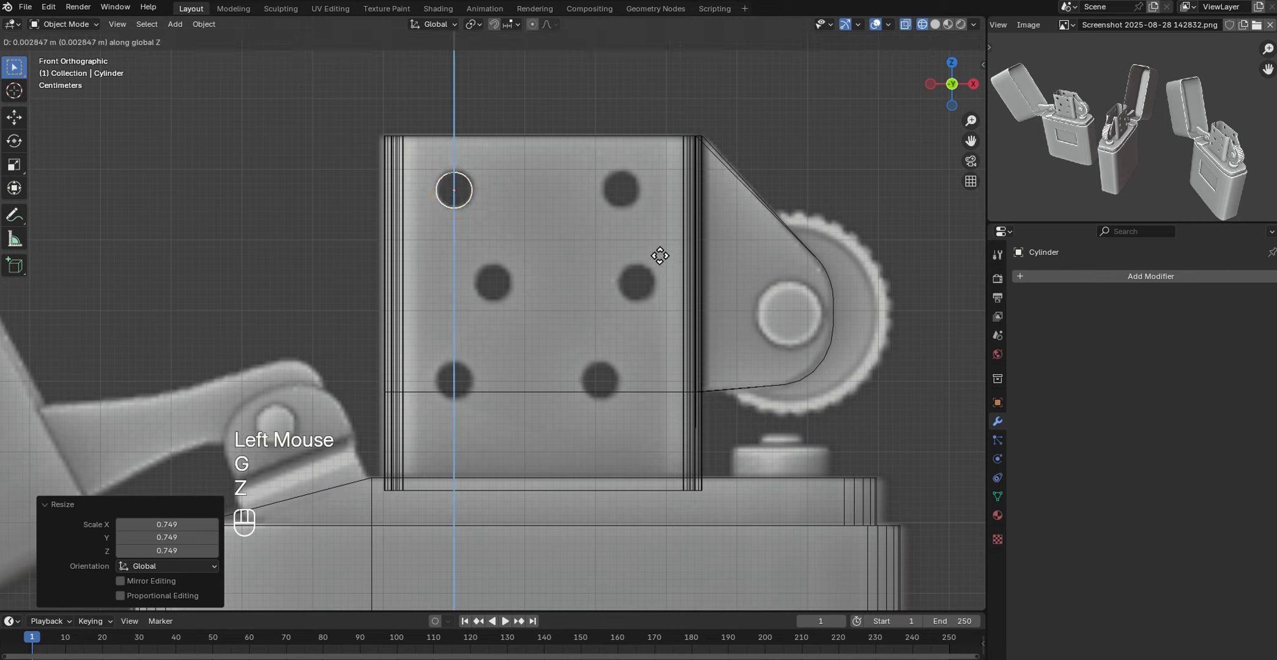
pyautogui.click(666, 255)
pyautogui.press('g')
pyautogui.press('x')
pyautogui.press('Right')
pyautogui.press('Return')
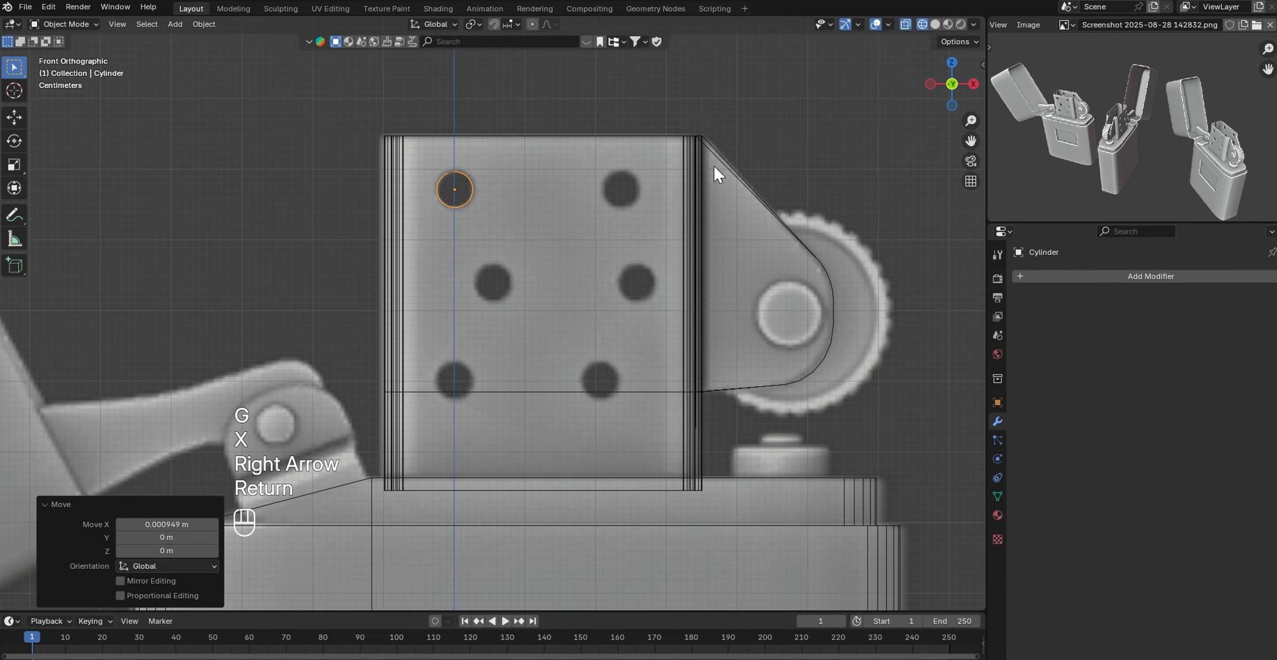
# - In solid view, move the cylinder along Y until it passes through the chimney's front wall
pyautogui.click(935, 25)
pyautogui.moveTo(930, 97); pyautogui.dragTo(963, 99)
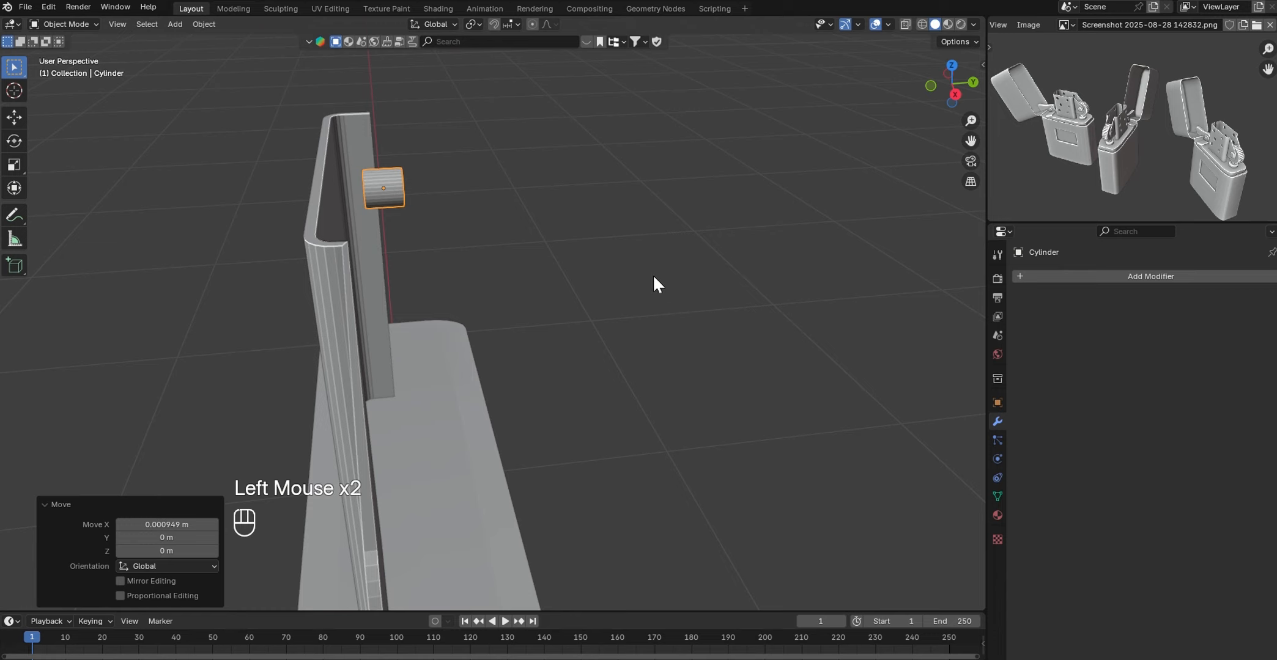
pyautogui.press('g')
pyautogui.press('y')
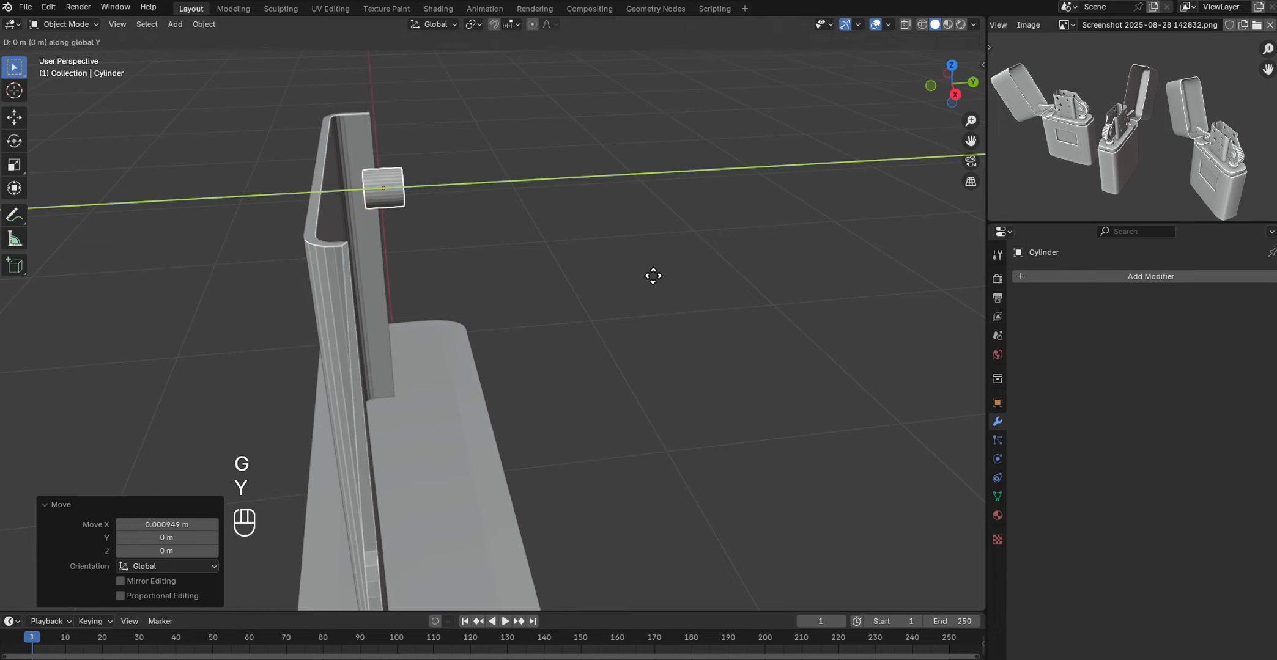
pyautogui.click(599, 296)
# - Isolate the cylinder, apply Shade Auto Smooth at 30°, and bring the rest of the model back into view
pyautogui.press('KP_Divide')
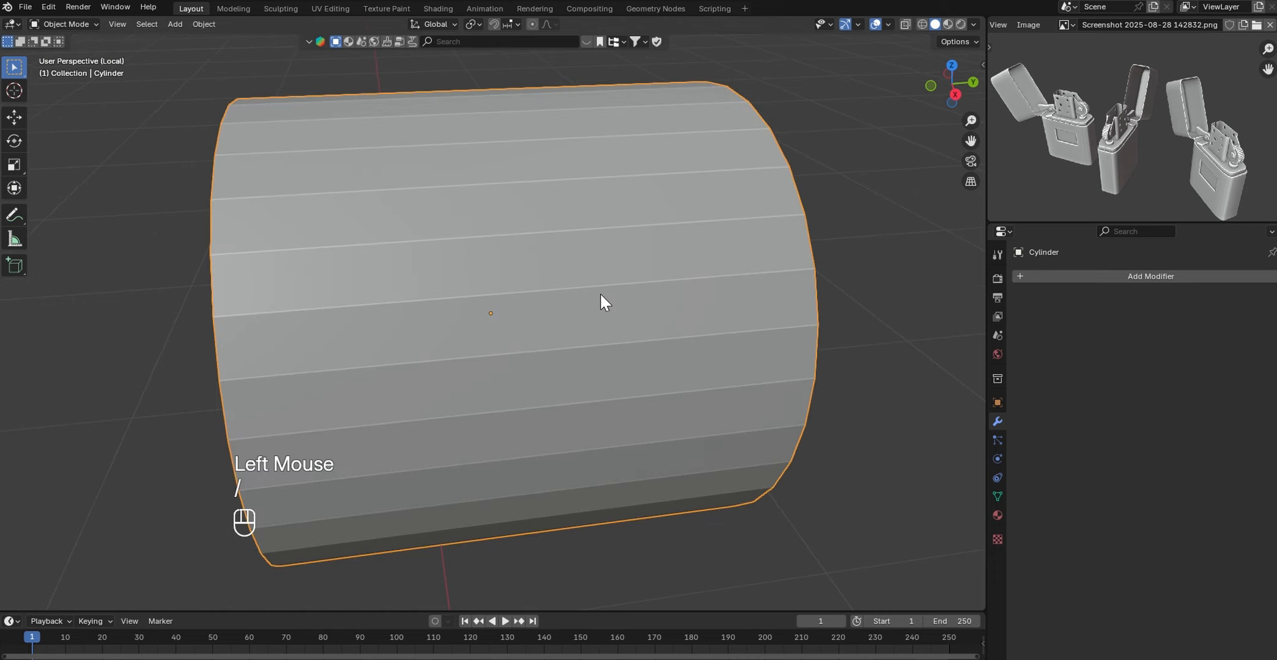
pyautogui.rightClick(603, 277)
pyautogui.click(600, 280)
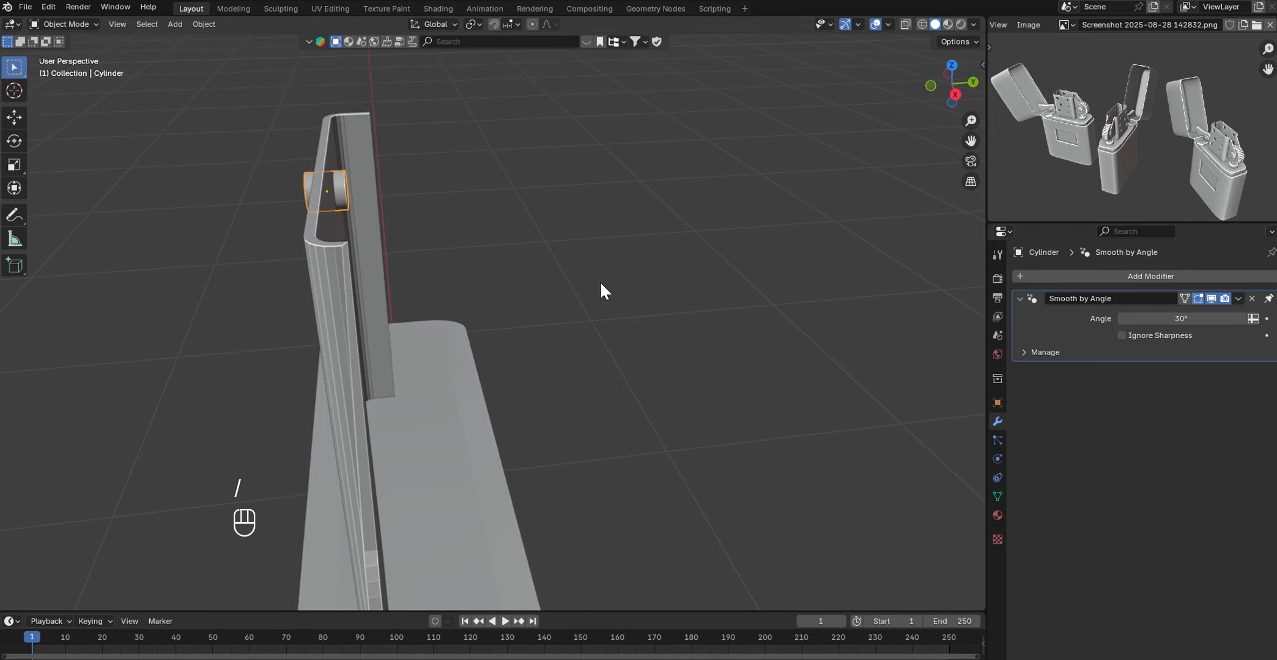
pyautogui.moveTo(937, 82); pyautogui.dragTo(896, 88)
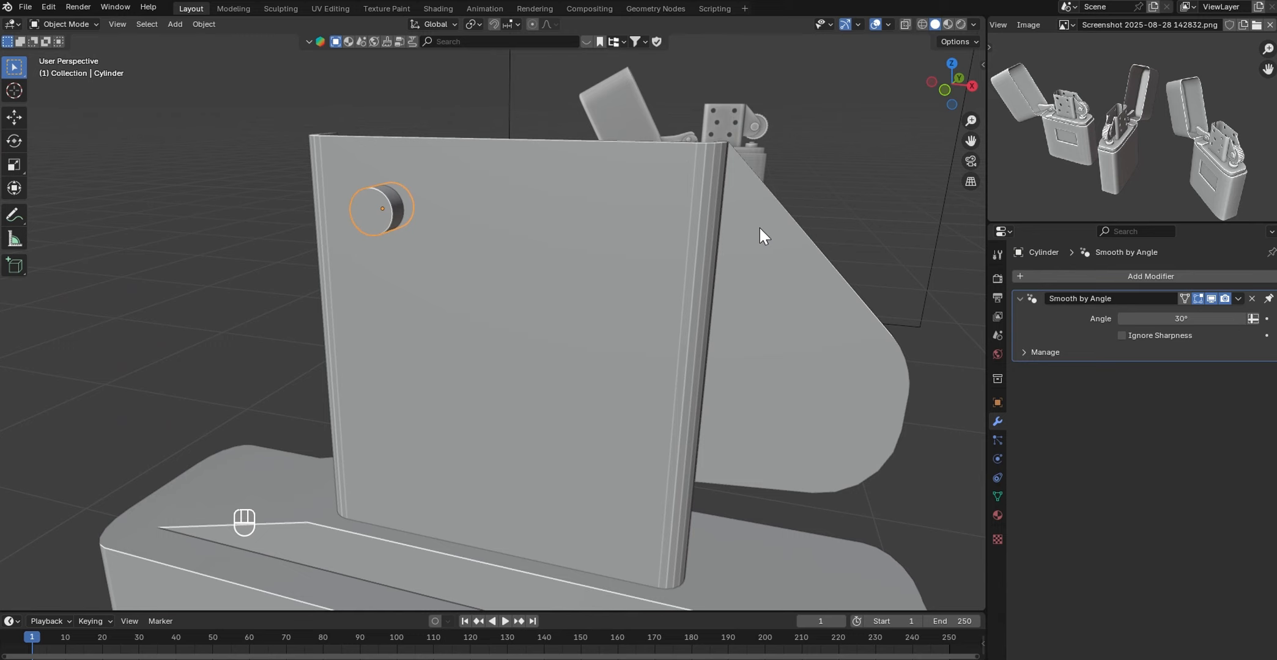
# - In front X-ray view, duplicate the cylinder about 0.234 m along X onto the chimney's upper-right reference hole
pyautogui.press('KP_1')
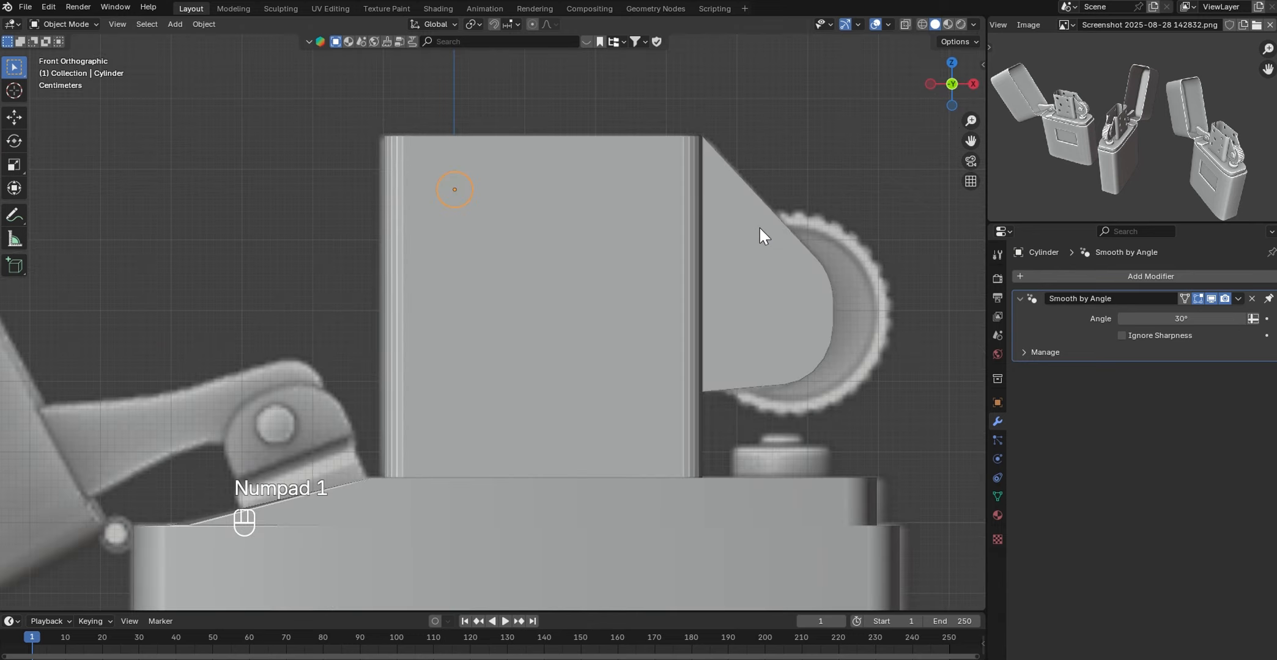
pyautogui.click(903, 24)
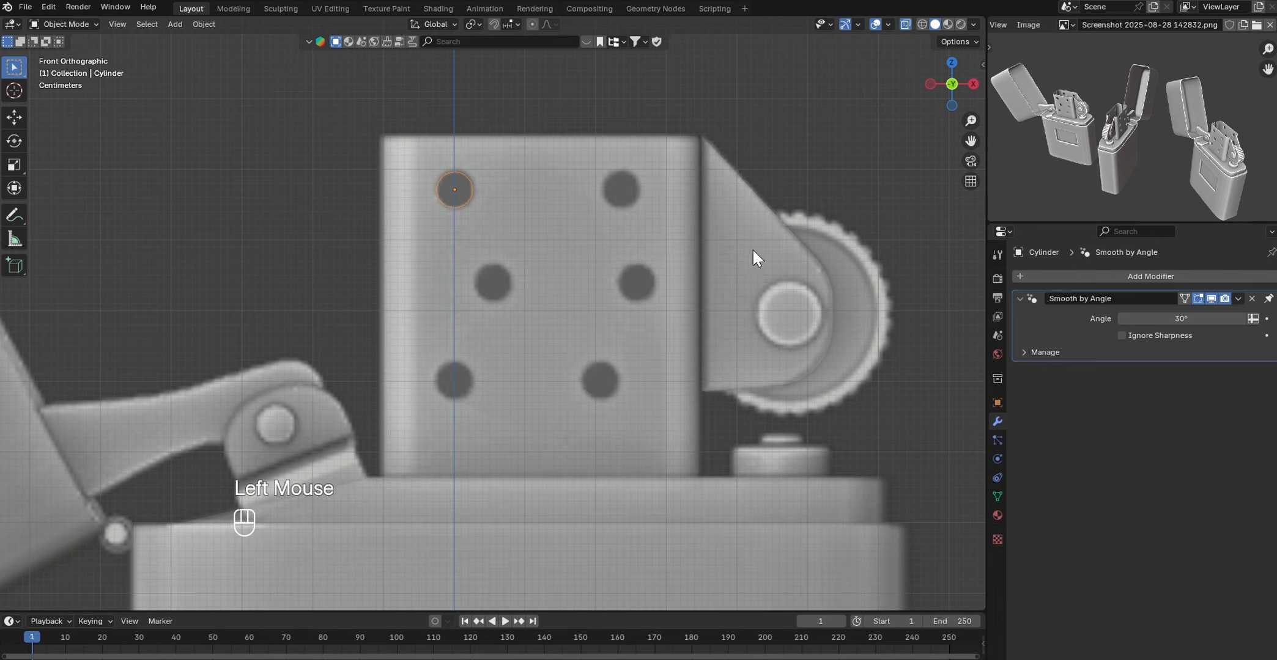
pyautogui.hotkey('shift', 'd')
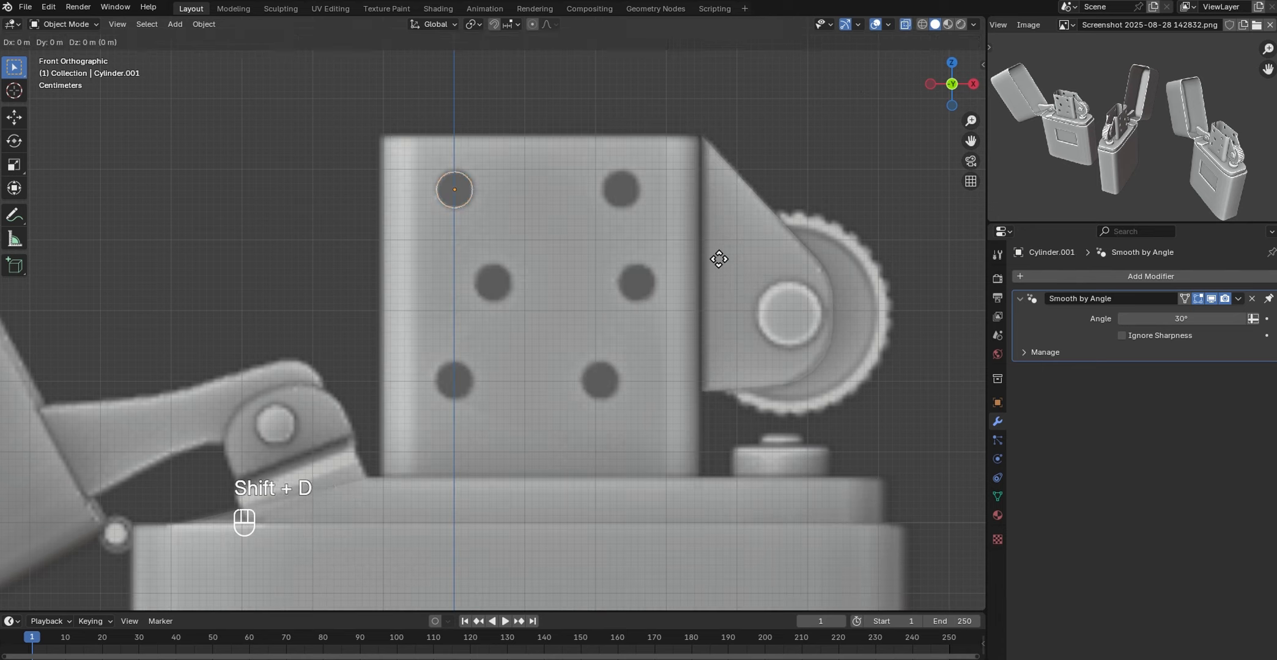
pyautogui.press('g')
pyautogui.press('x')
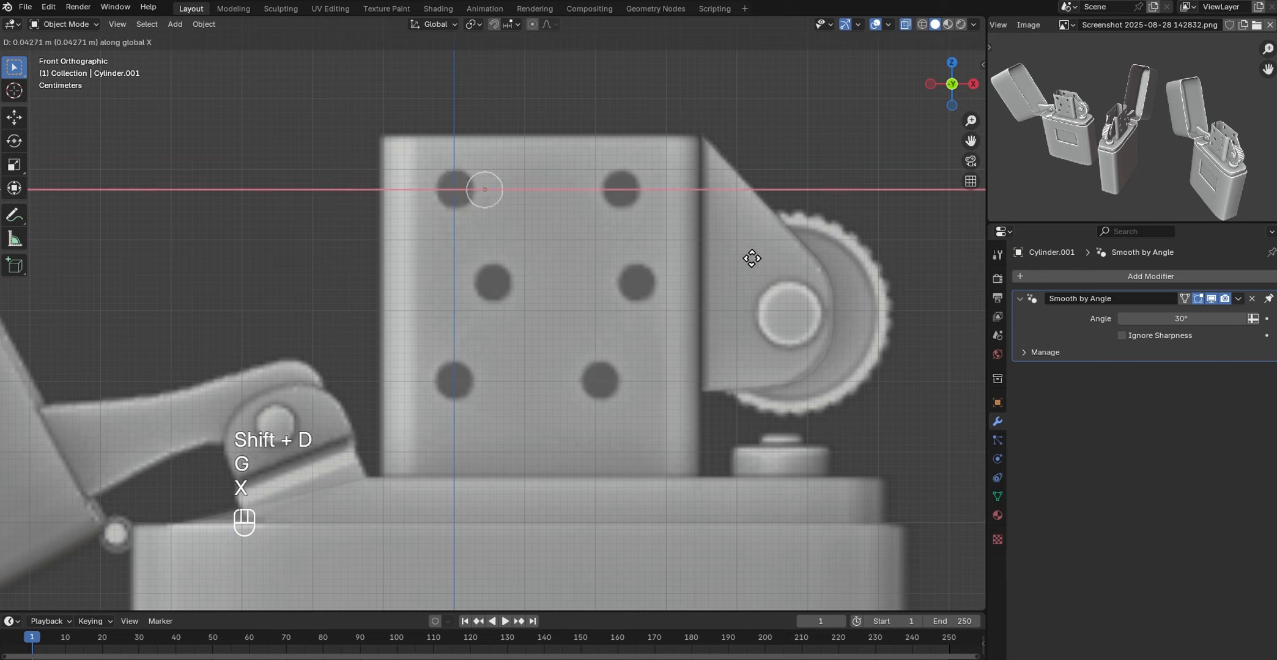
pyautogui.click(884, 257)
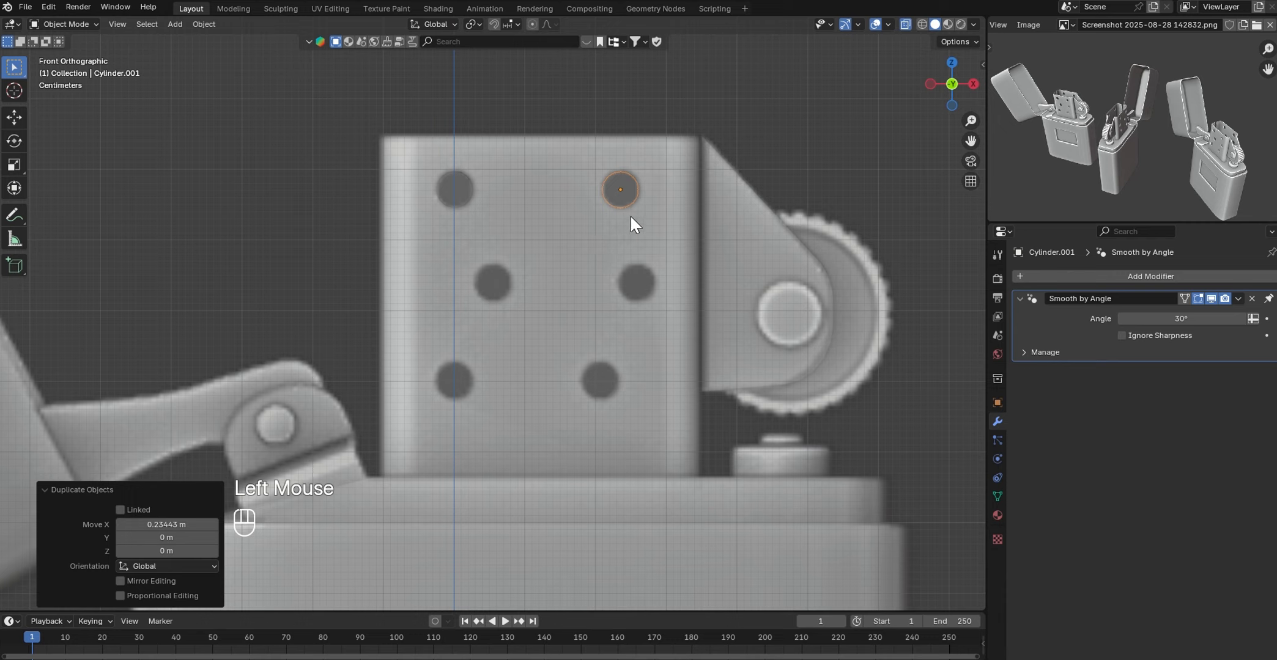
# - Duplicate both upper cylinders about 0.132 m down and shift the copies 0.053 m along X, centring one on the middle-left hole
pyautogui.keyDown('shift'); pyautogui.click(466, 199); pyautogui.keyUp('shift')
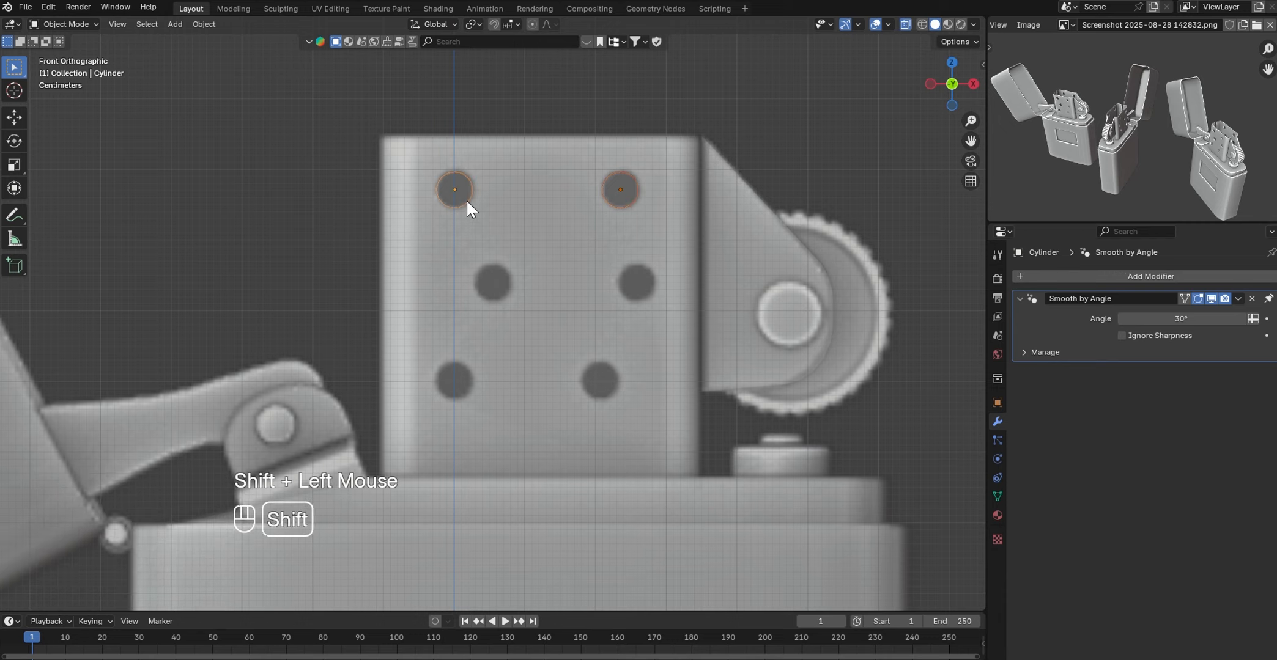
pyautogui.hotkey('shift', 'd')
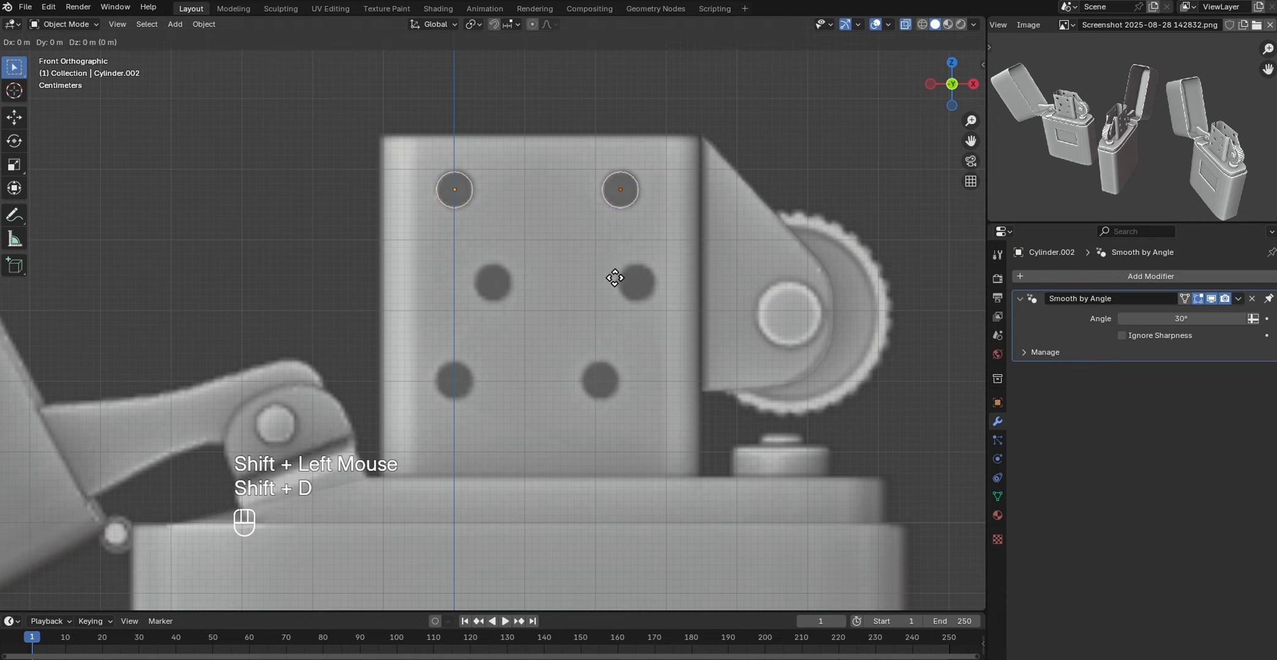
pyautogui.press('g')
pyautogui.press('z')
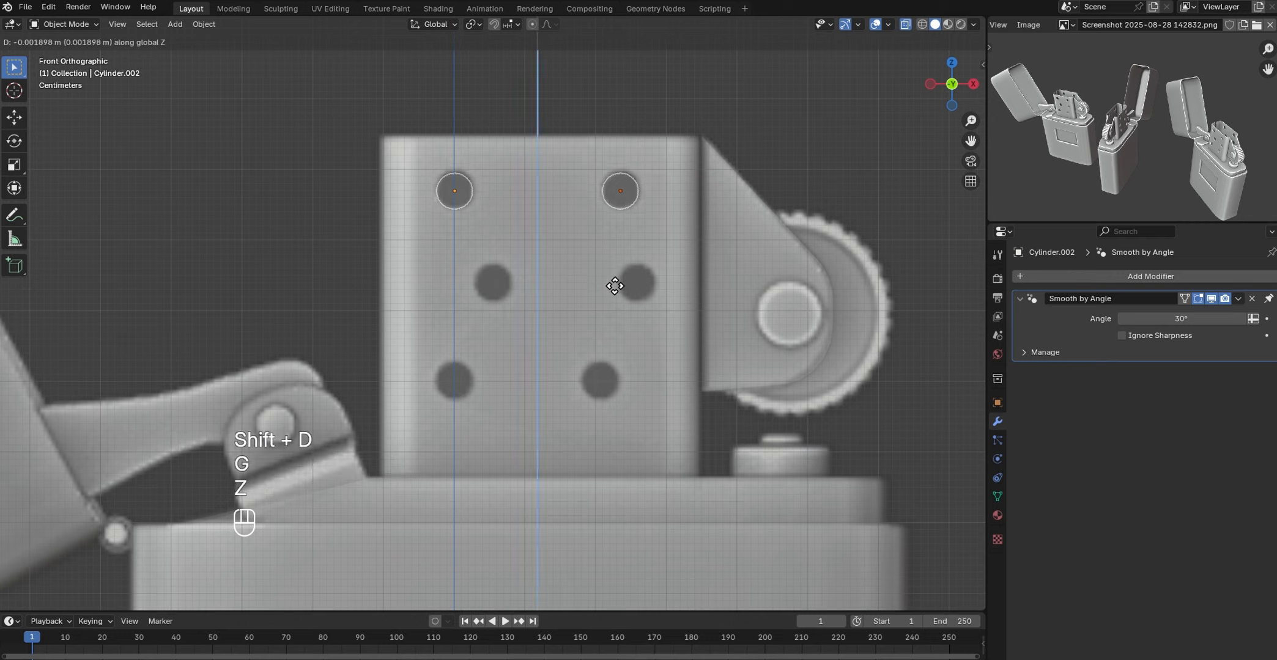
pyautogui.click(609, 370)
pyautogui.press('x')
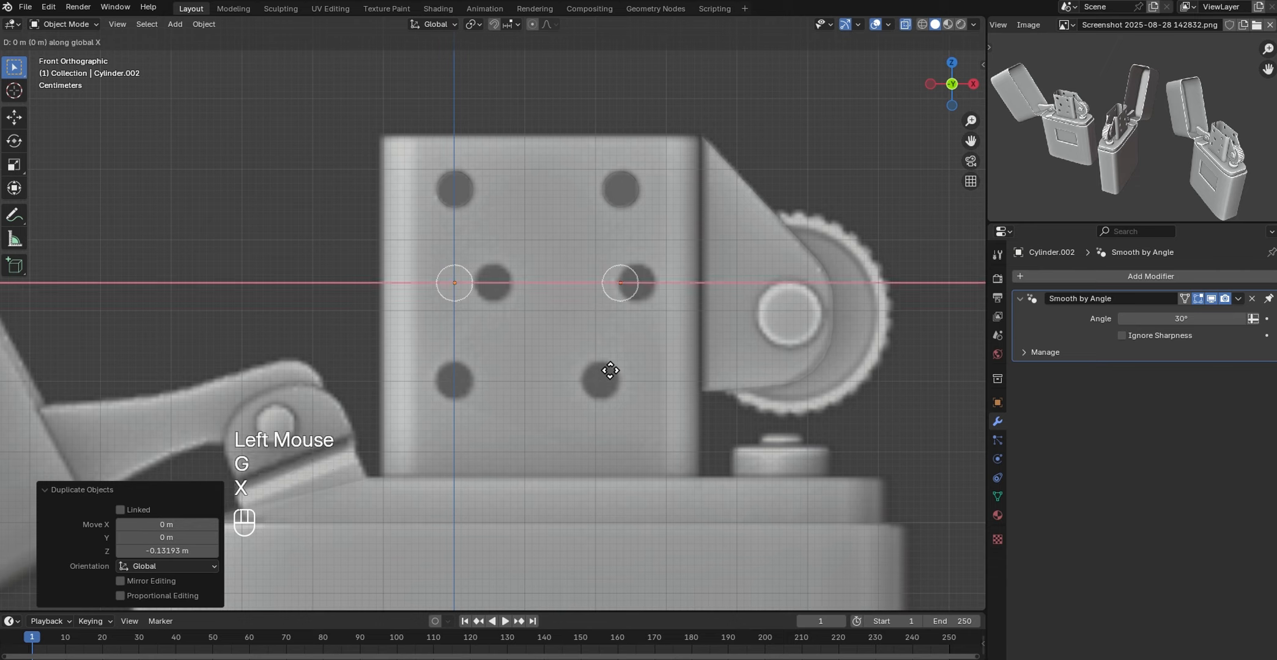
pyautogui.click(646, 366)
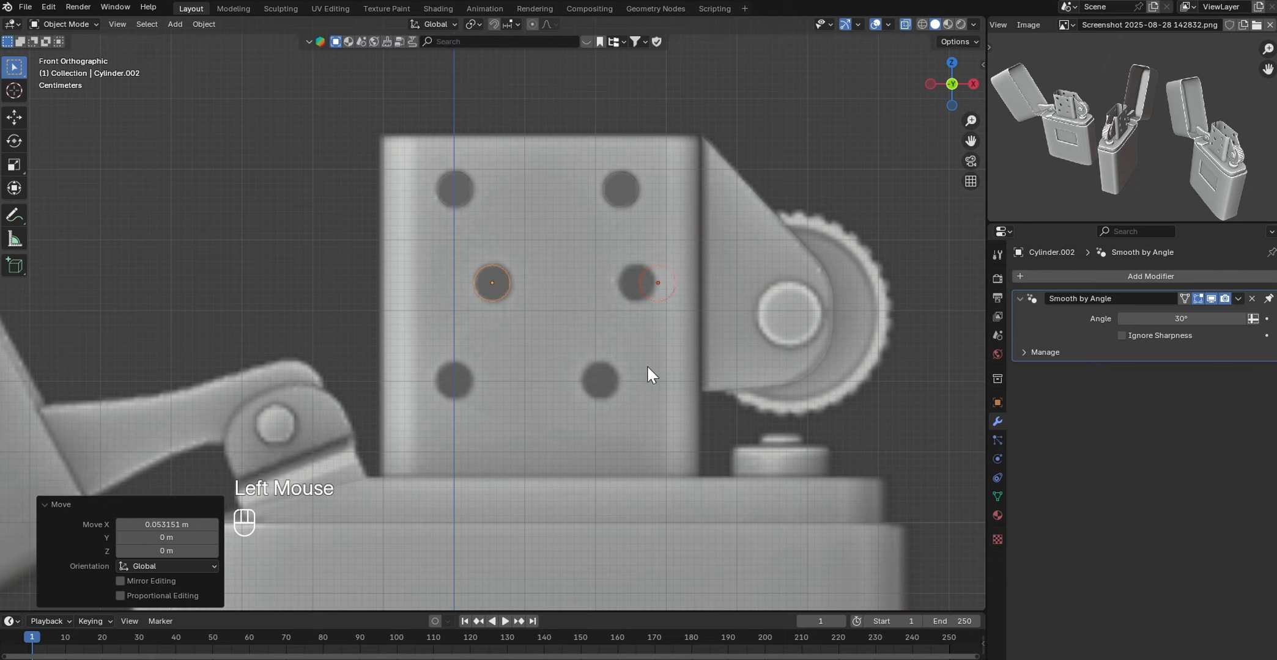
# - Move the right-hand cylinder of the middle row about -0.030 m along X onto the middle-right reference hole
pyautogui.click(653, 313)
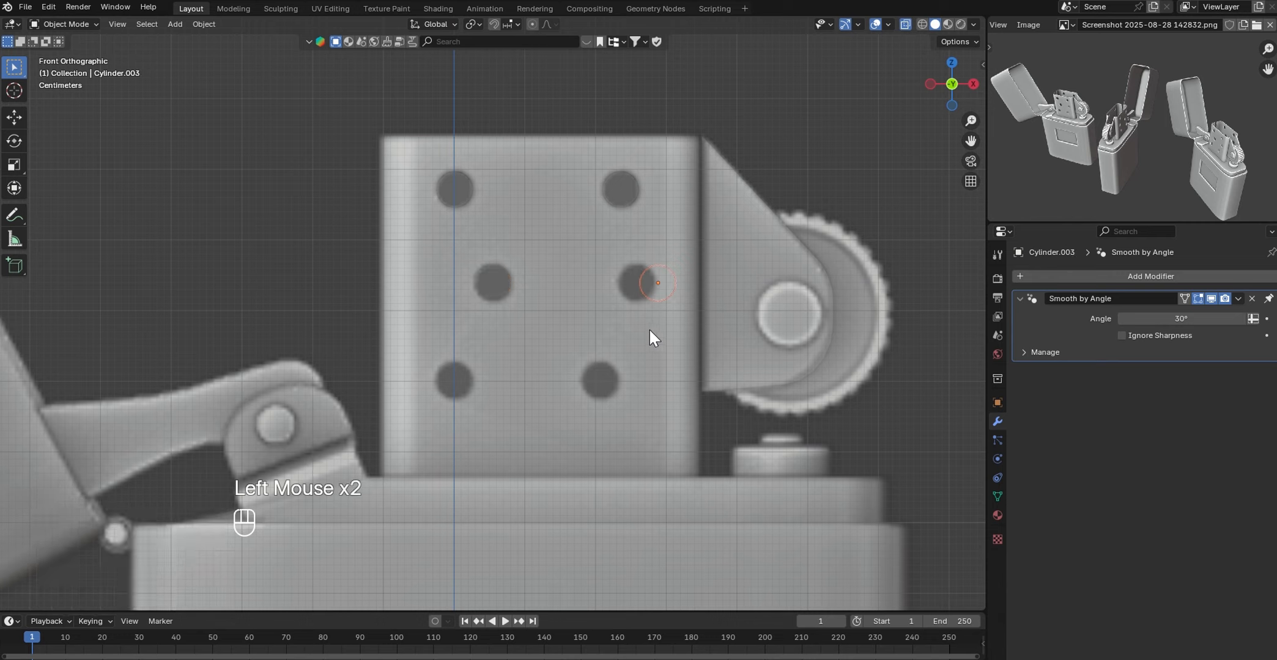
pyautogui.press('g')
pyautogui.press('x')
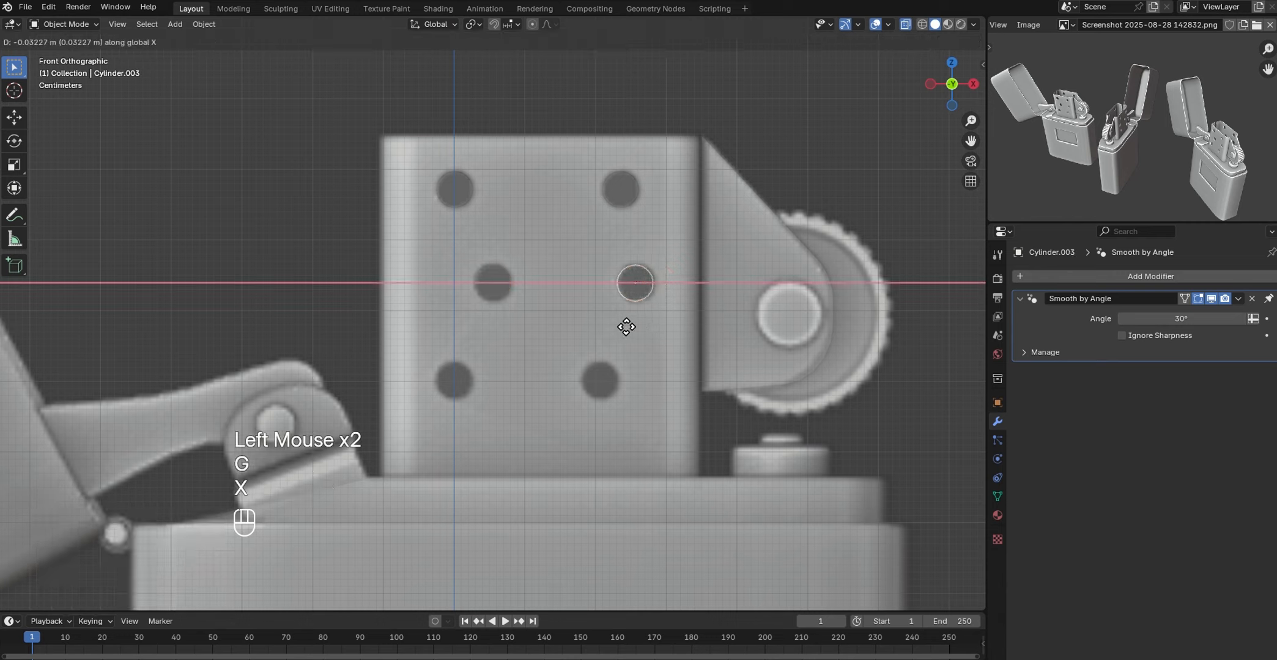
pyautogui.click(628, 327)
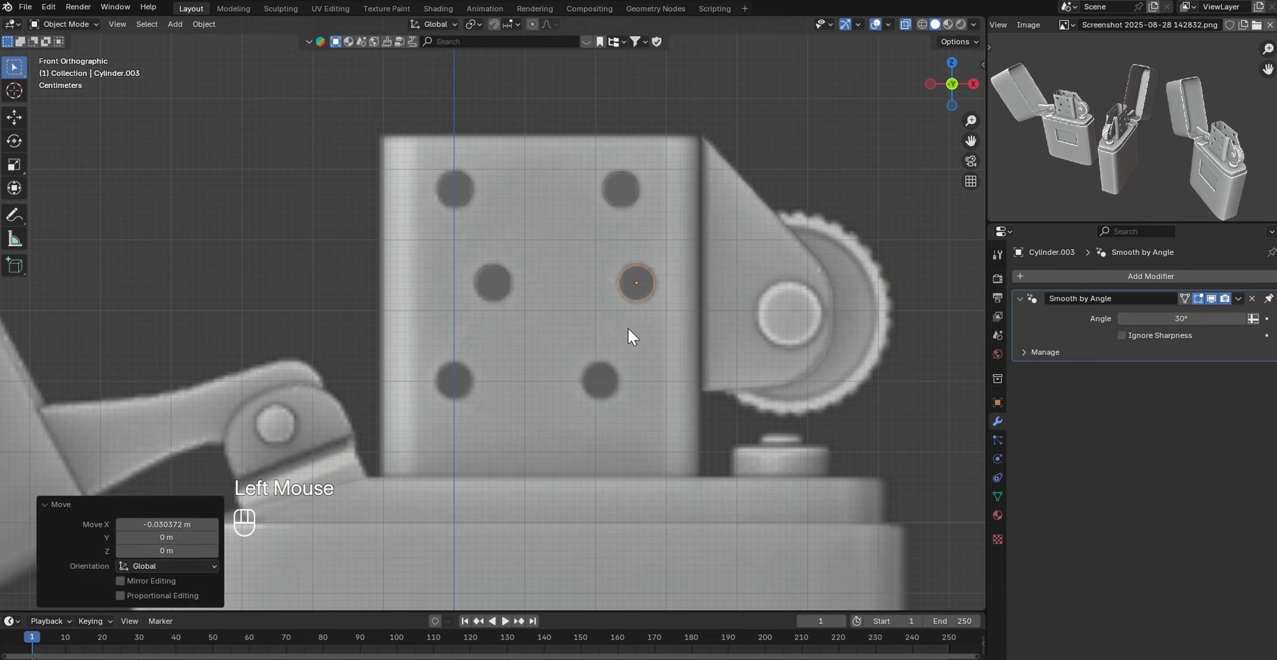
# - Duplicate the two middle cylinders about 0.139 m down and shift the copies about -0.05 m along X onto the lower reference holes
pyautogui.press('shift')
pyautogui.keyDown('shift'); pyautogui.click(493, 283); pyautogui.keyUp('shift')
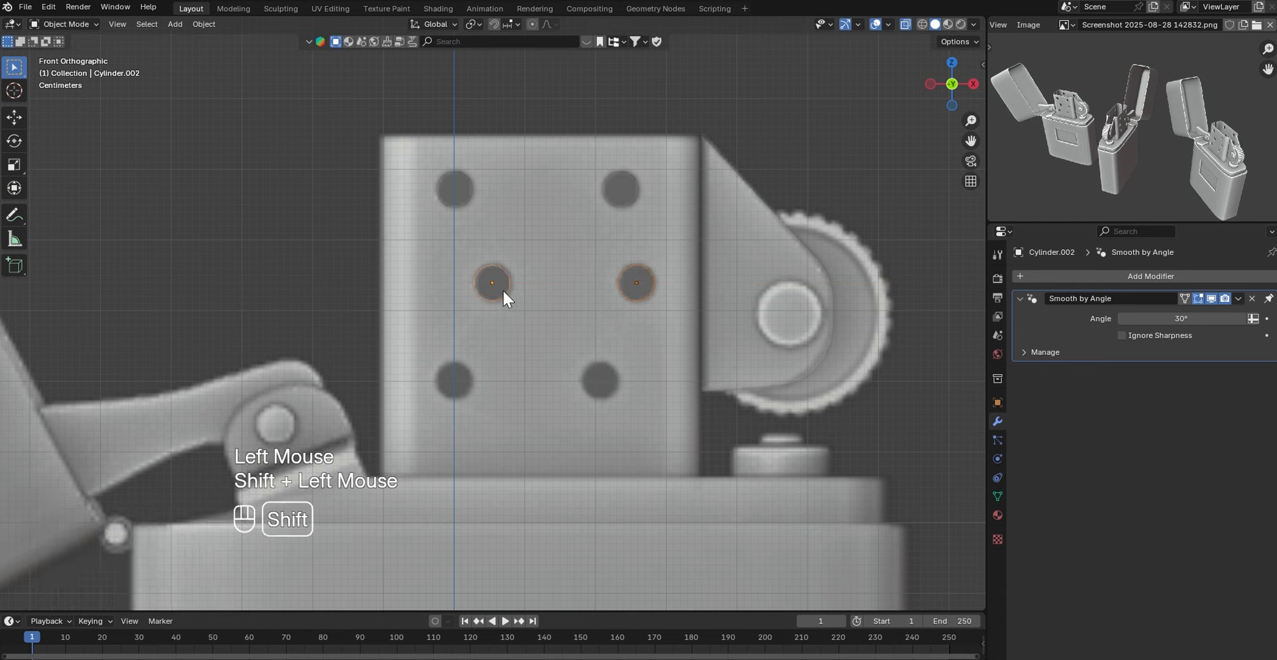
pyautogui.hotkey('shift', 'd')
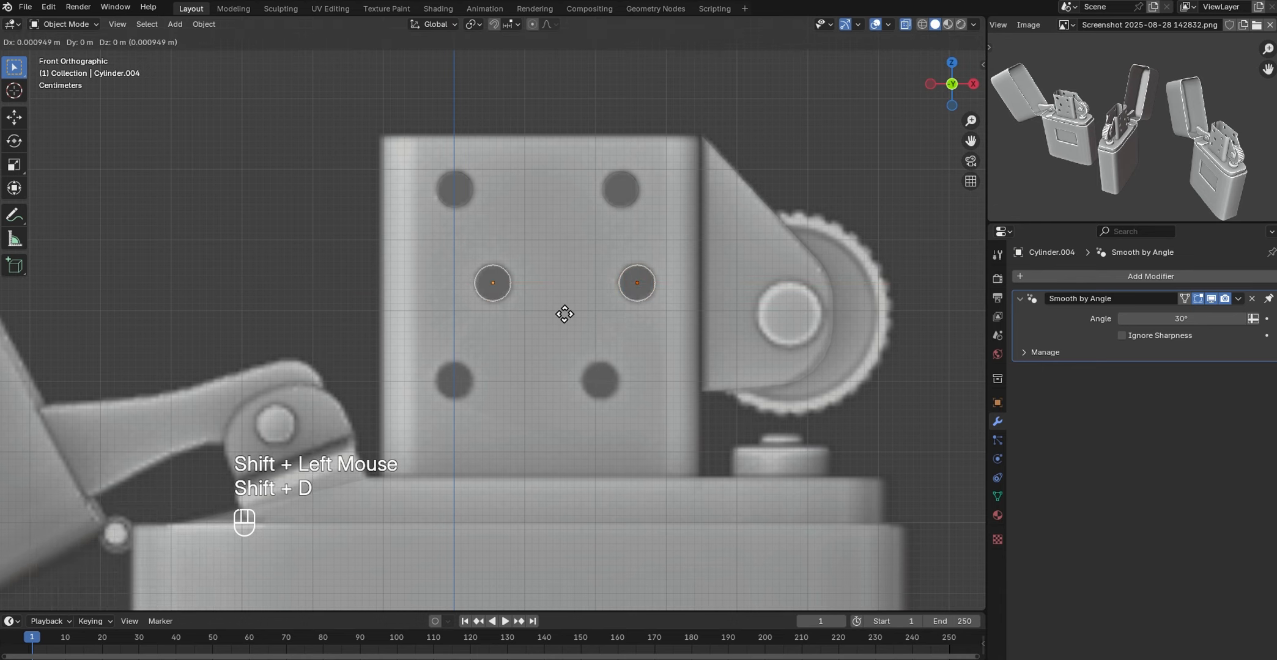
pyautogui.press('g')
pyautogui.press('z')
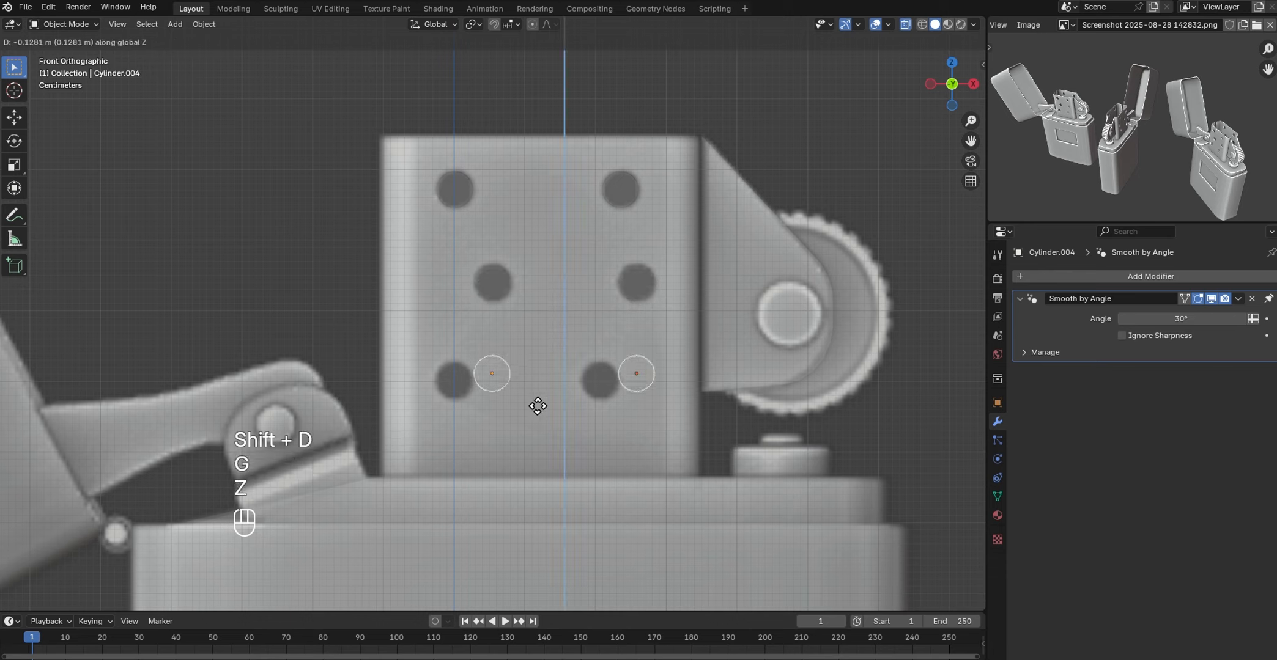
pyautogui.click(536, 412)
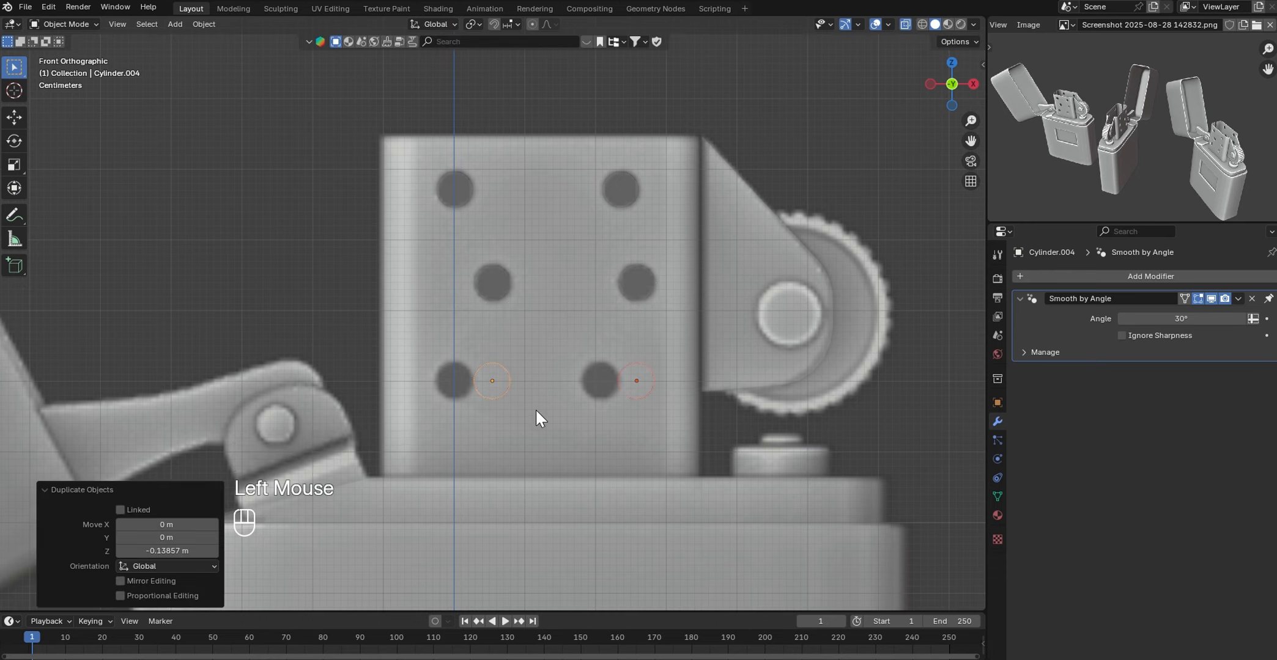
pyautogui.press('g')
pyautogui.press('x')
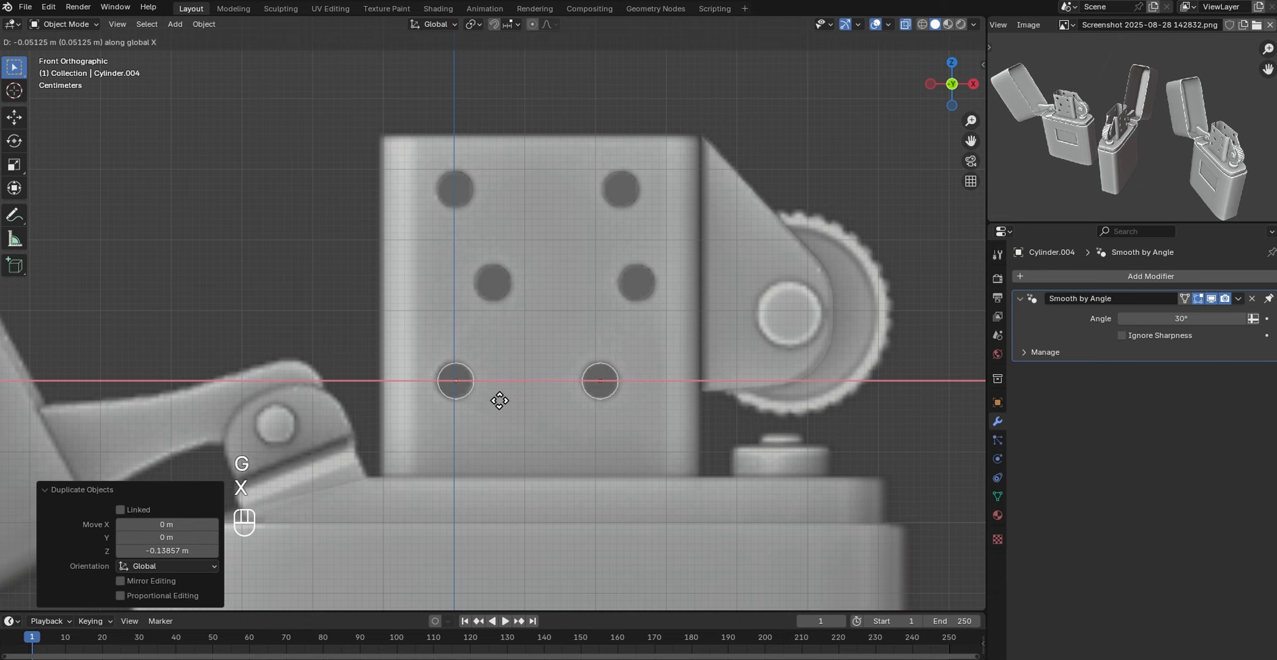
pyautogui.click(502, 401)
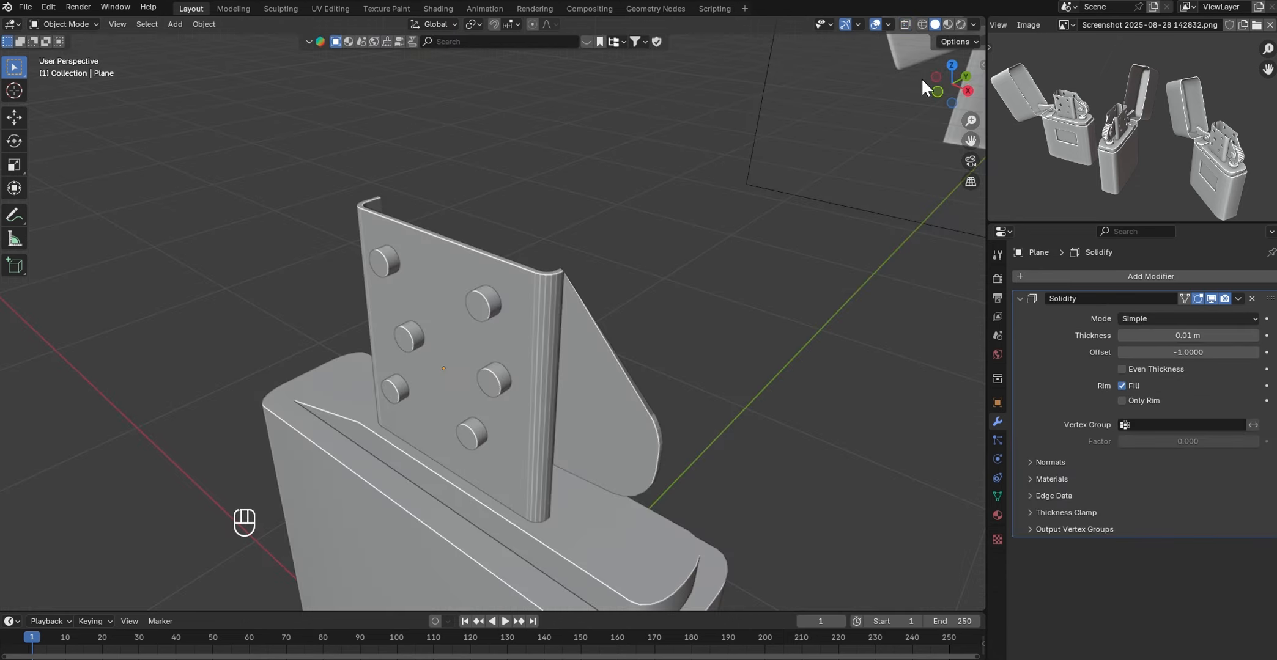
# - Join all six hole cylinders on the chimney's front wall into a single object
pyautogui.moveTo(951, 83)
pyautogui.mouseDown()
pyautogui.moveTo(984, 85)
pyautogui.moveTo(951, 90)
pyautogui.mouseUp()
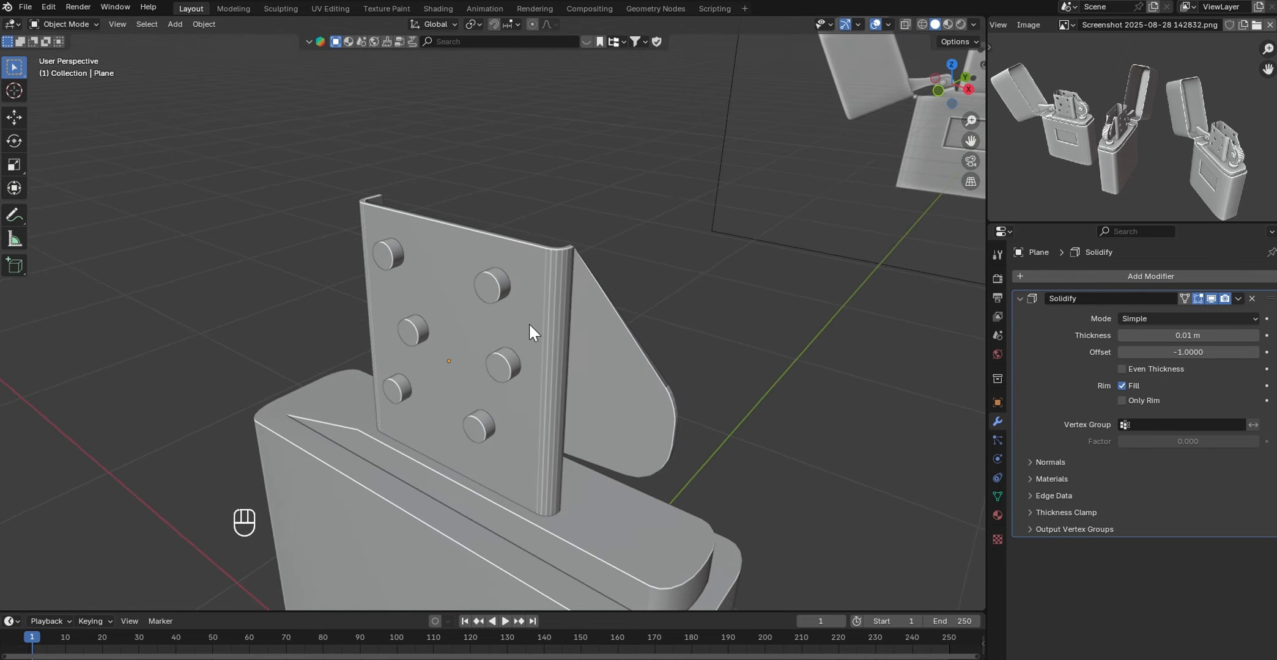
pyautogui.keyDown('shift'); pyautogui.click(494, 283); pyautogui.keyUp('shift')
pyautogui.keyDown('shift'); pyautogui.click(385, 266); pyautogui.keyUp('shift')
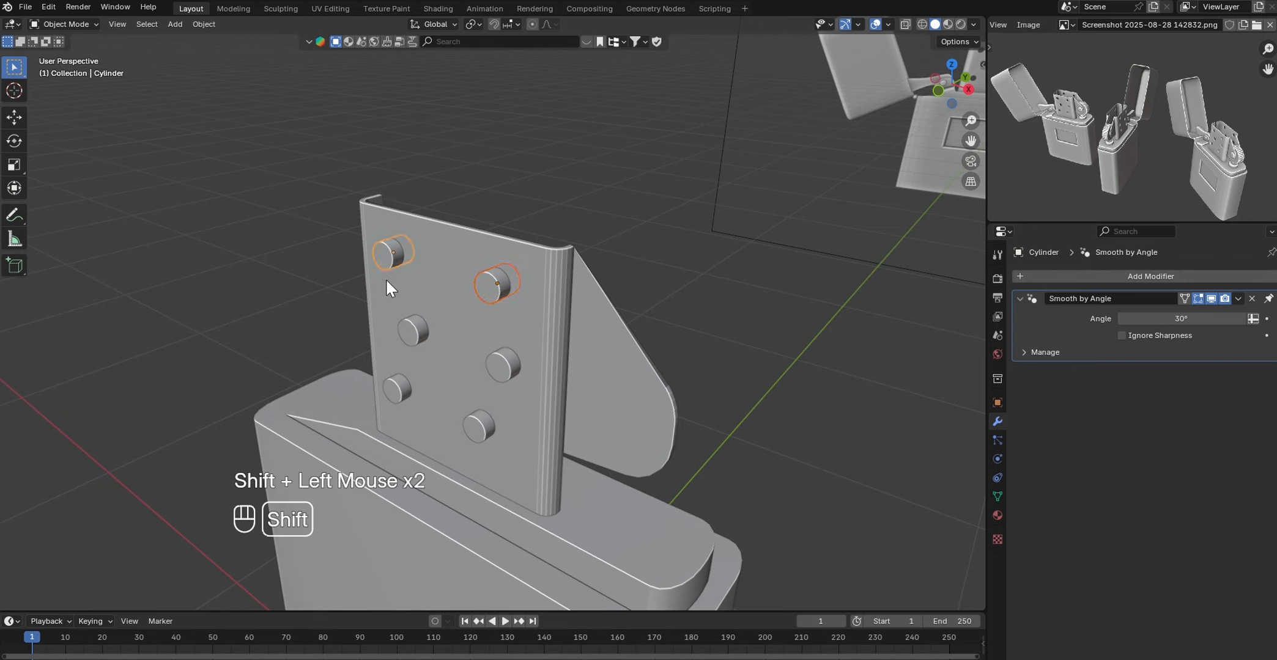
pyautogui.keyDown('shift'); pyautogui.click(417, 333); pyautogui.keyUp('shift')
pyautogui.keyDown('shift'); pyautogui.click(397, 387); pyautogui.keyUp('shift')
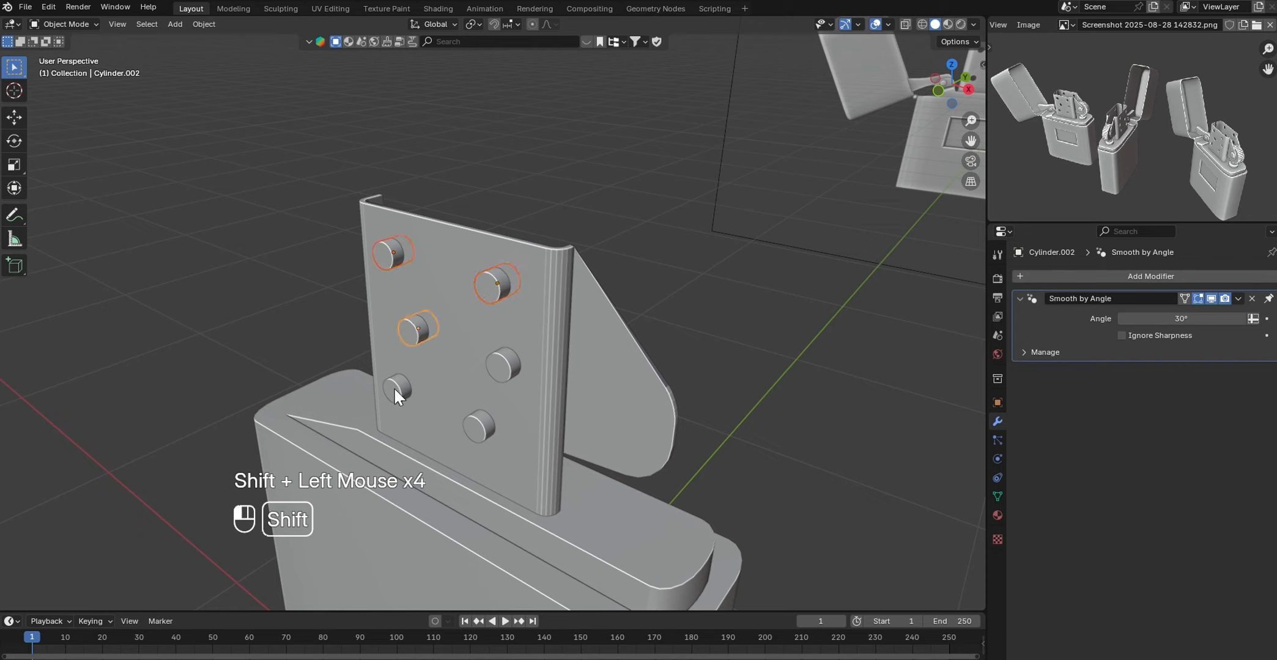
pyautogui.keyDown('shift'); pyautogui.click(483, 415); pyautogui.keyUp('shift')
pyautogui.keyDown('shift'); pyautogui.click(502, 361); pyautogui.keyUp('shift')
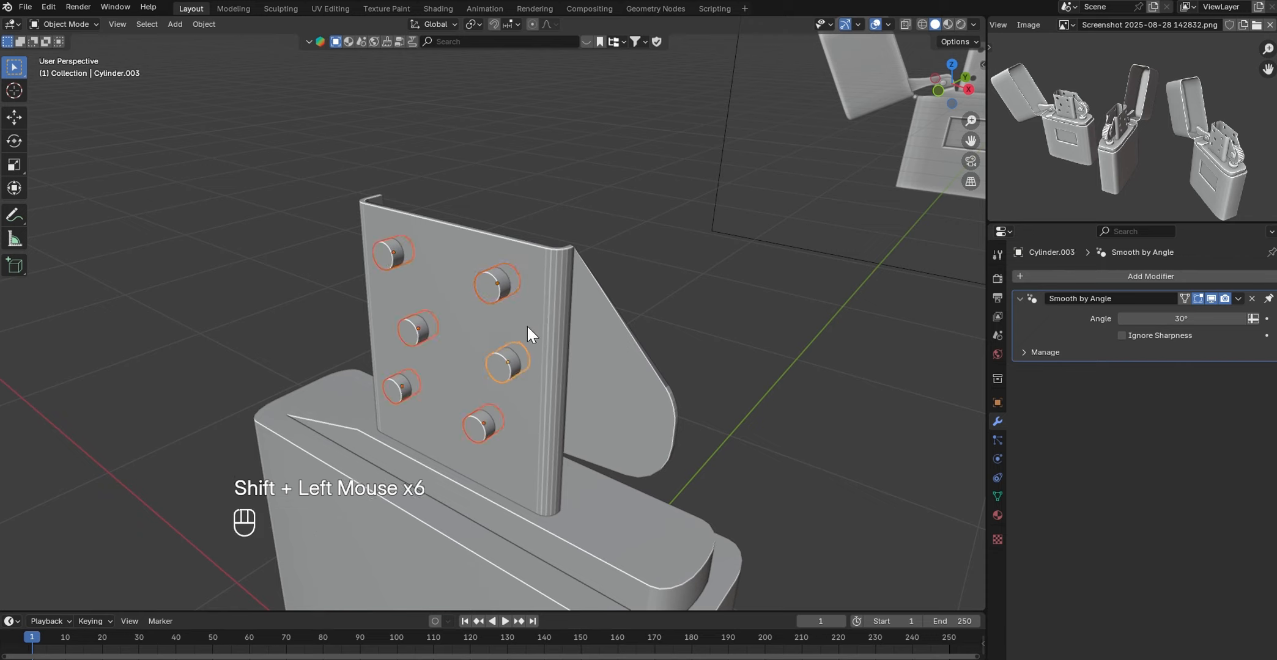
pyautogui.hotkey('ctrl', 'j')
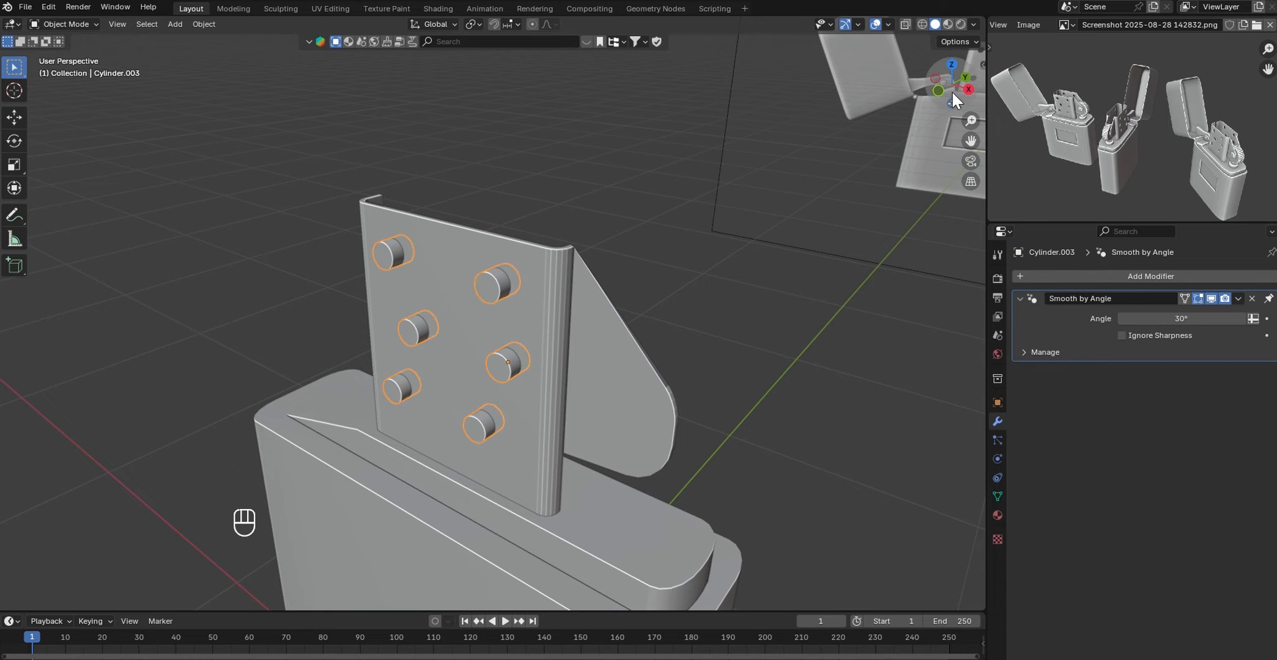
# - Cut the vent holes into the chimney with a Boolean Difference modifier using the joined cylinders as cutter, and hide the cylinders
pyautogui.moveTo(952, 91); pyautogui.dragTo(739, 363)
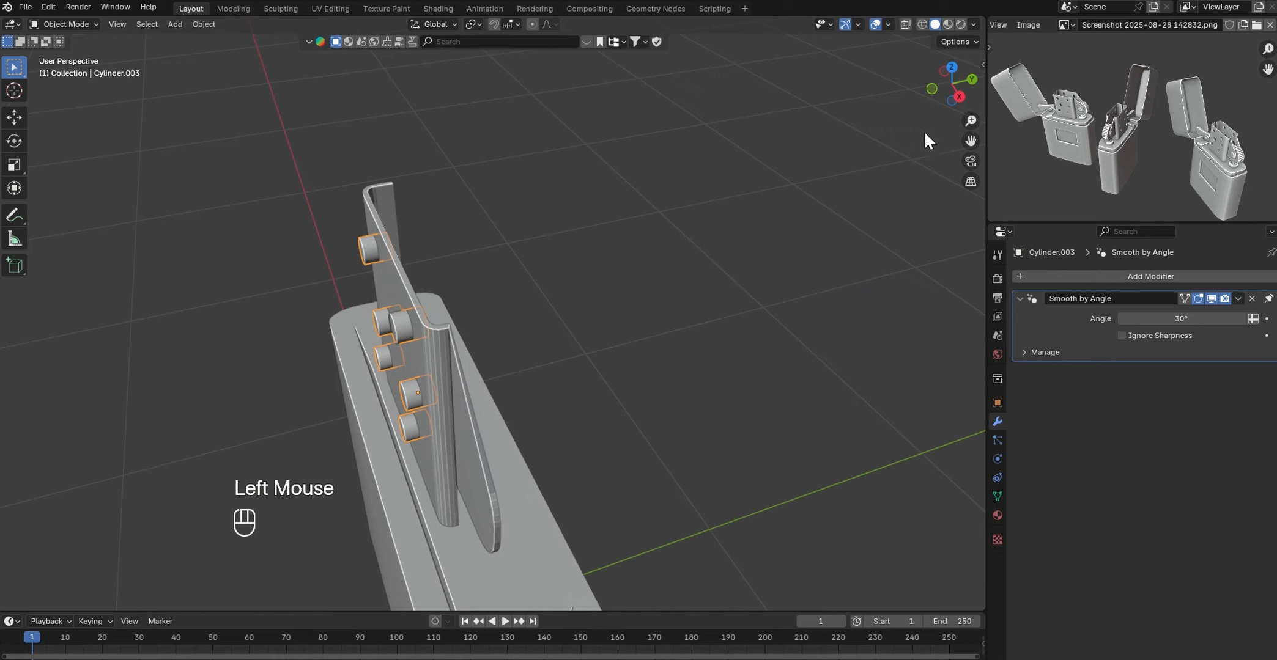
pyautogui.moveTo(934, 98); pyautogui.dragTo(924, 107)
pyautogui.click(482, 337)
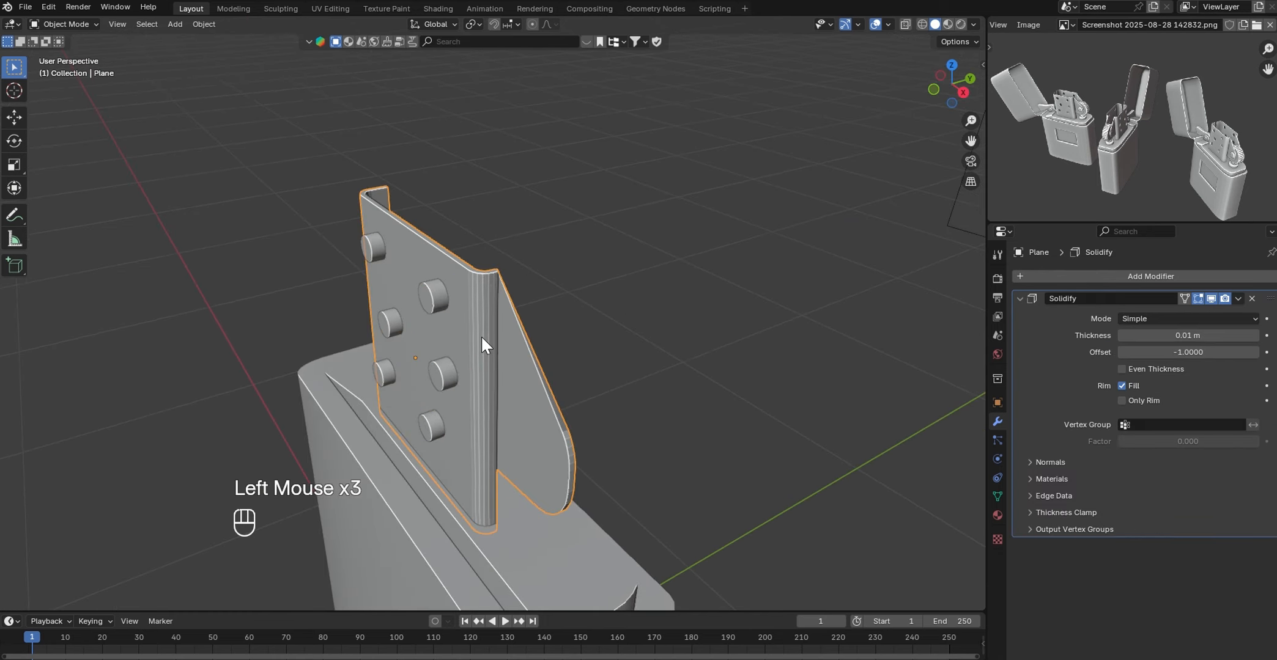
pyautogui.click(1110, 277)
pyautogui.moveTo(1110, 278)
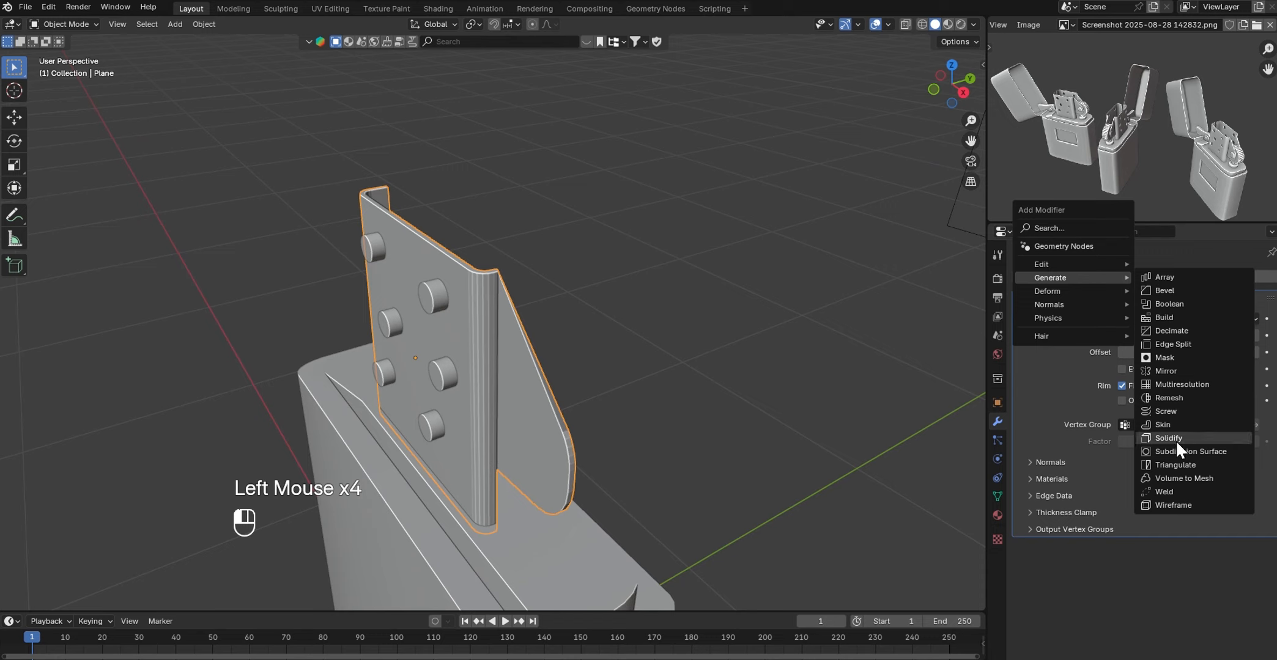
pyautogui.click(1169, 304)
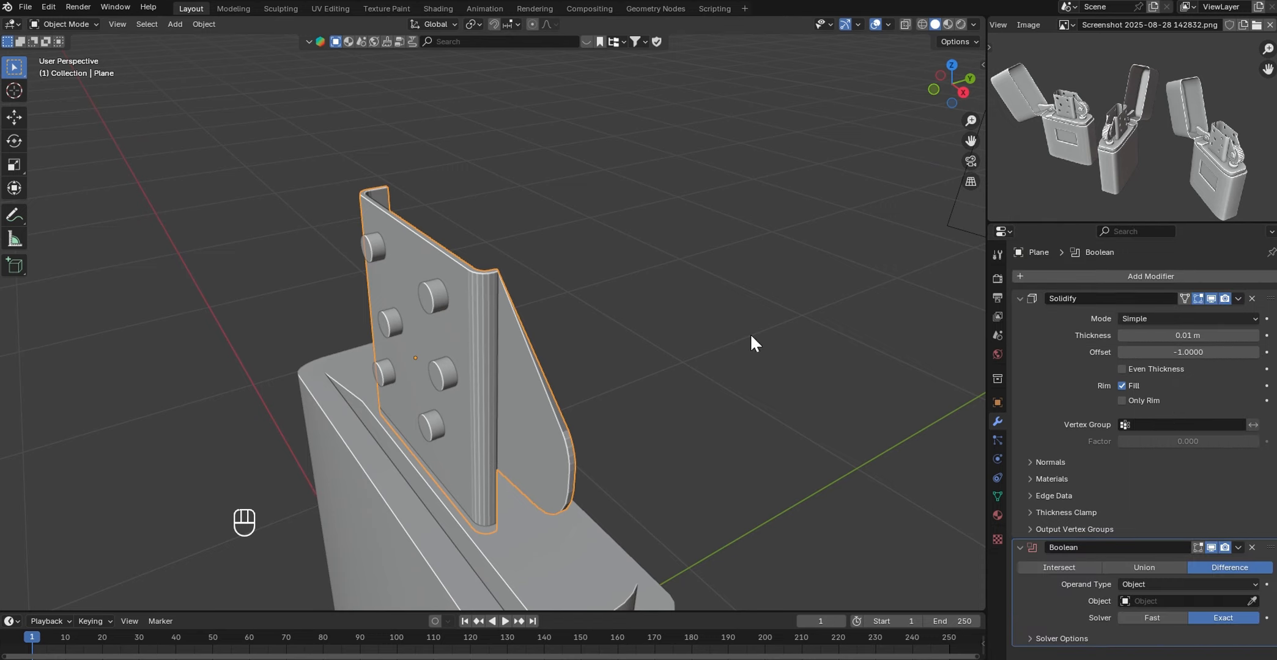
pyautogui.click(1251, 601)
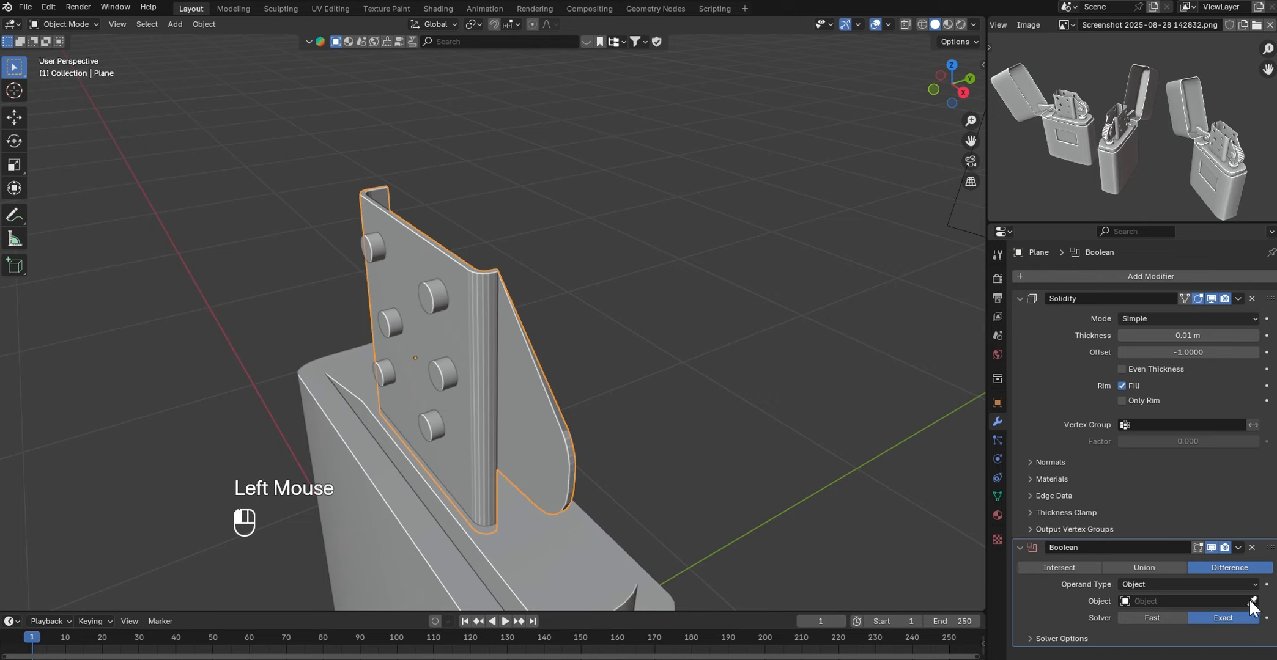
pyautogui.click(431, 290)
pyautogui.click(430, 291)
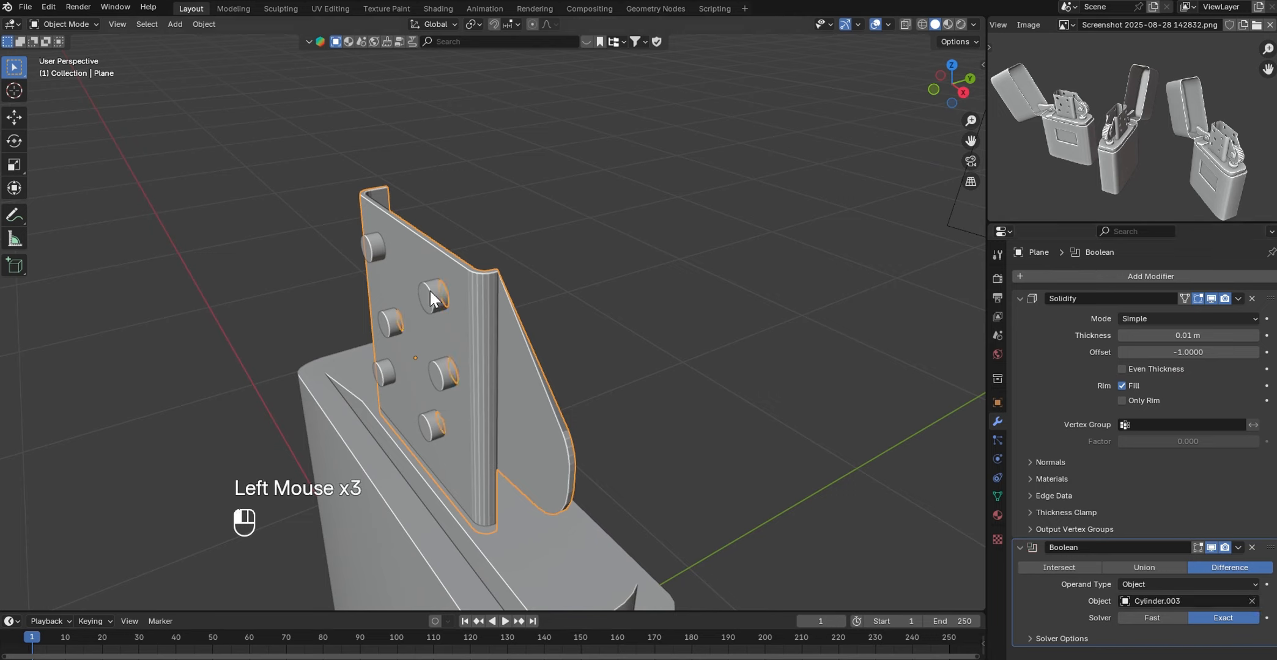
pyautogui.press('h')
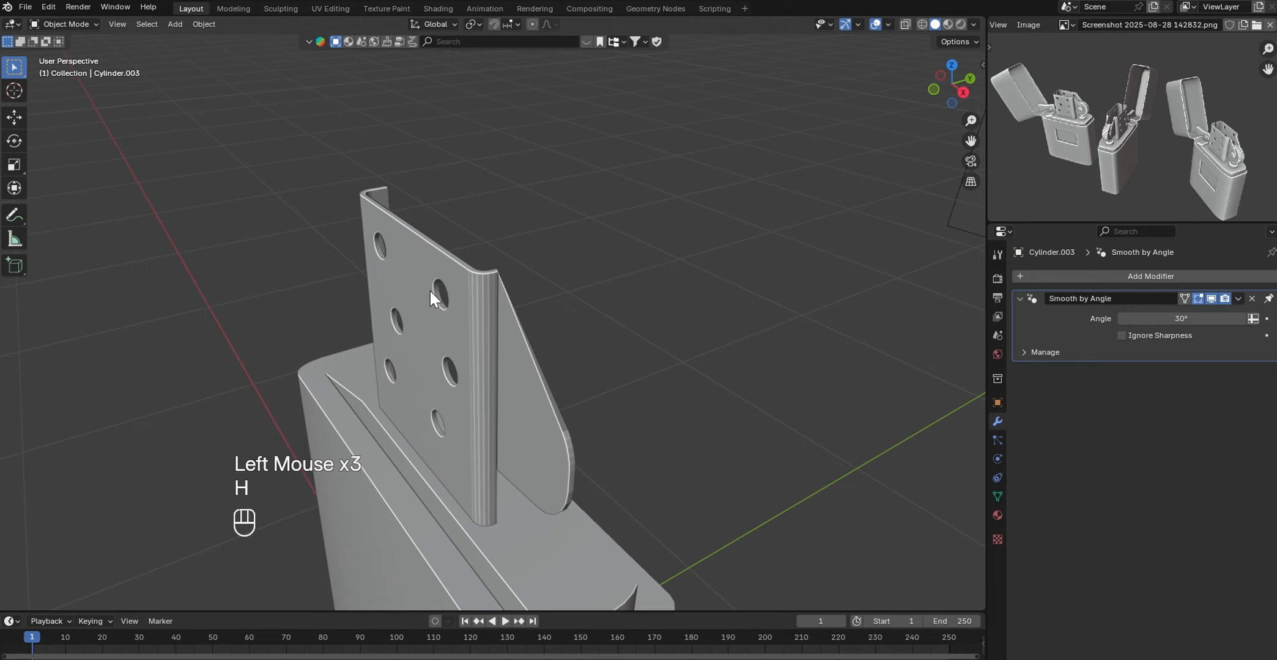
# - Add a Mirror modifier to the perforated chimney, mirroring on Y only with the insert body (Cube) as mirror object
pyautogui.moveTo(947, 85); pyautogui.dragTo(907, 278)
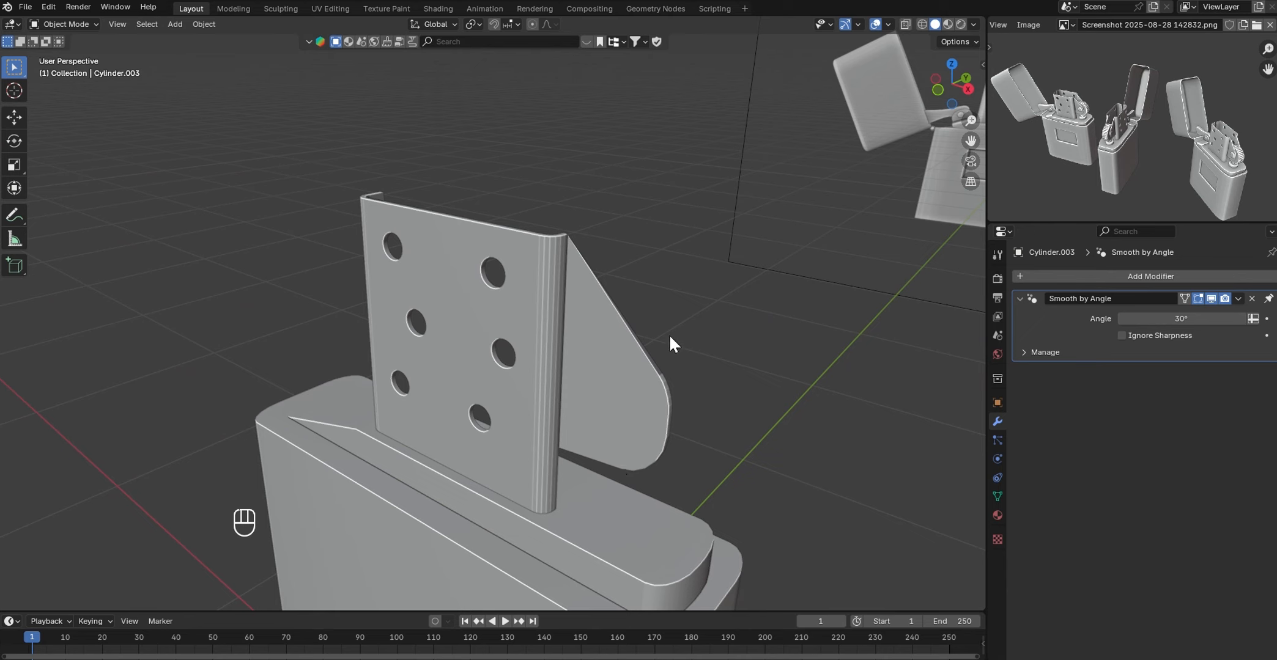
pyautogui.click(536, 356)
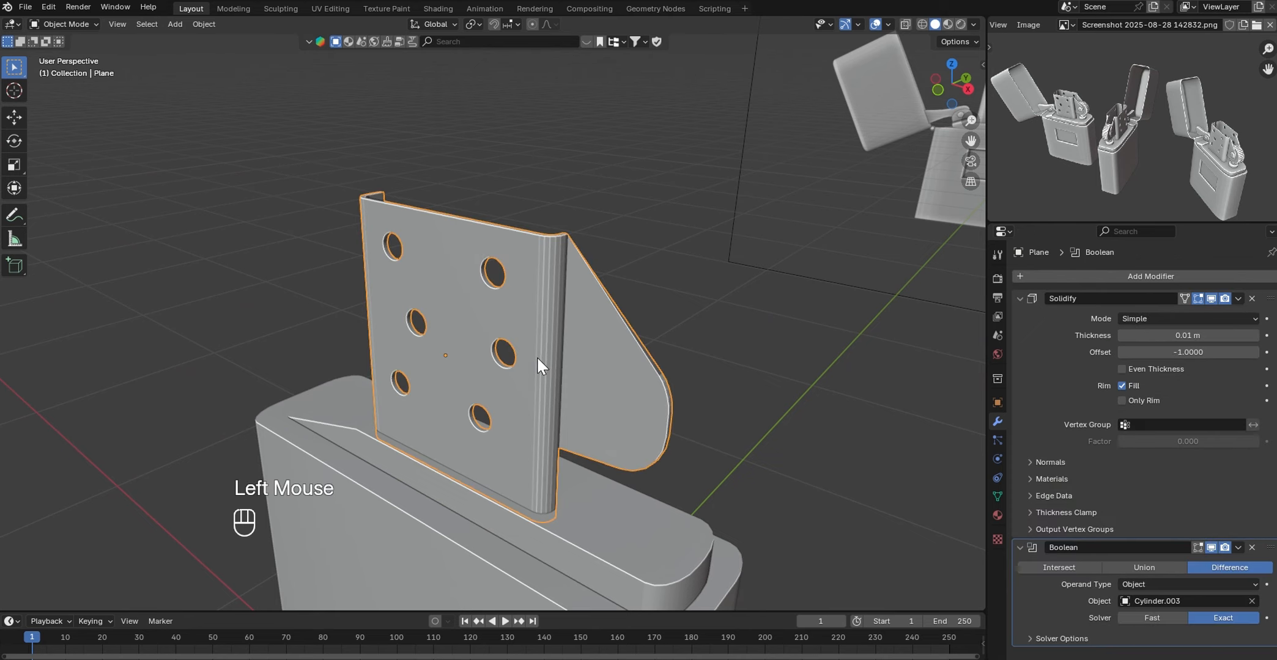
pyautogui.click(1019, 548)
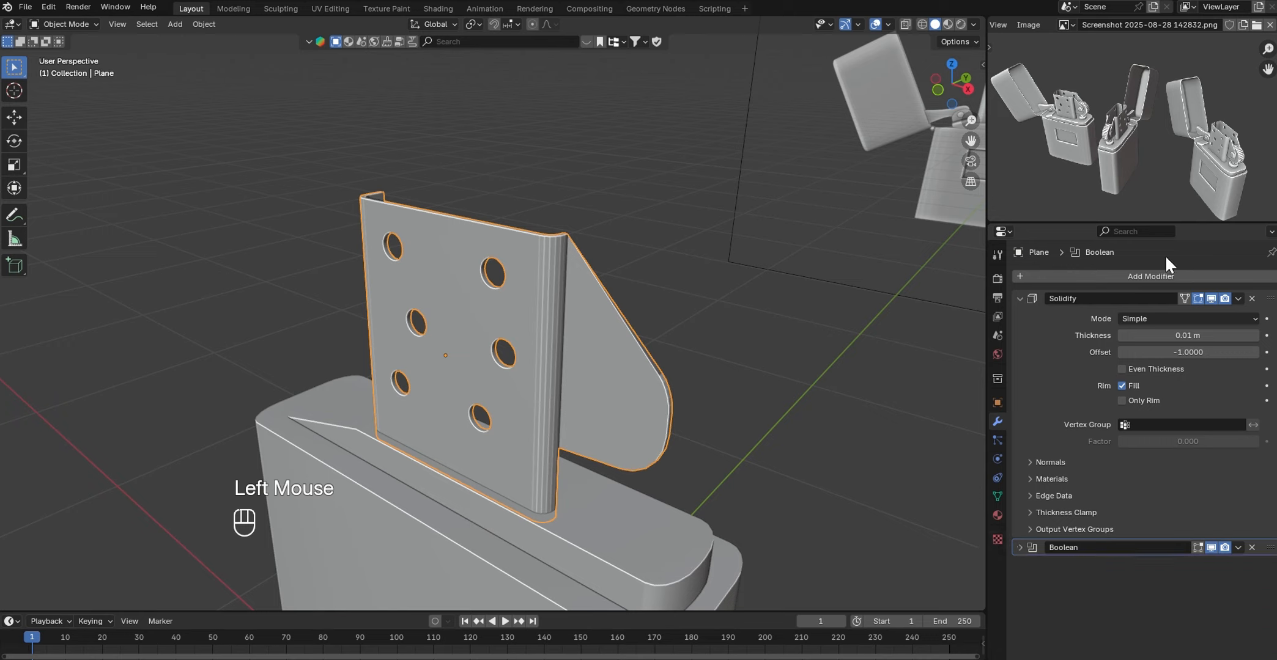
pyautogui.click(1020, 298)
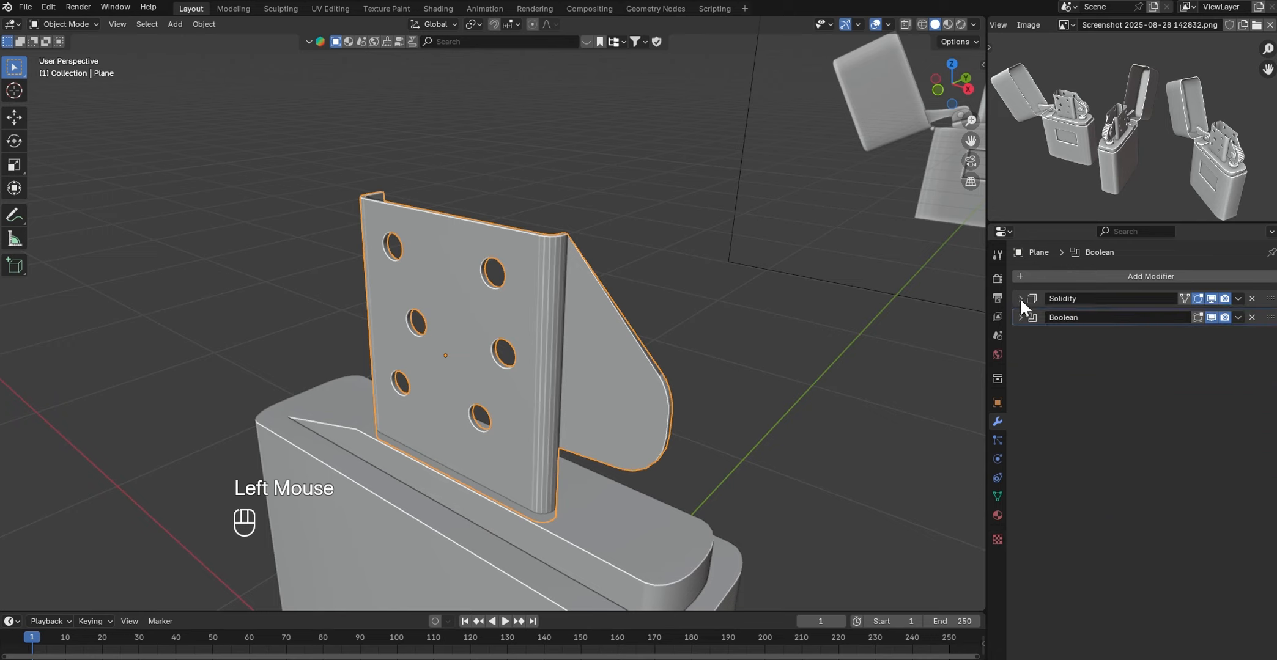
pyautogui.click(1138, 275)
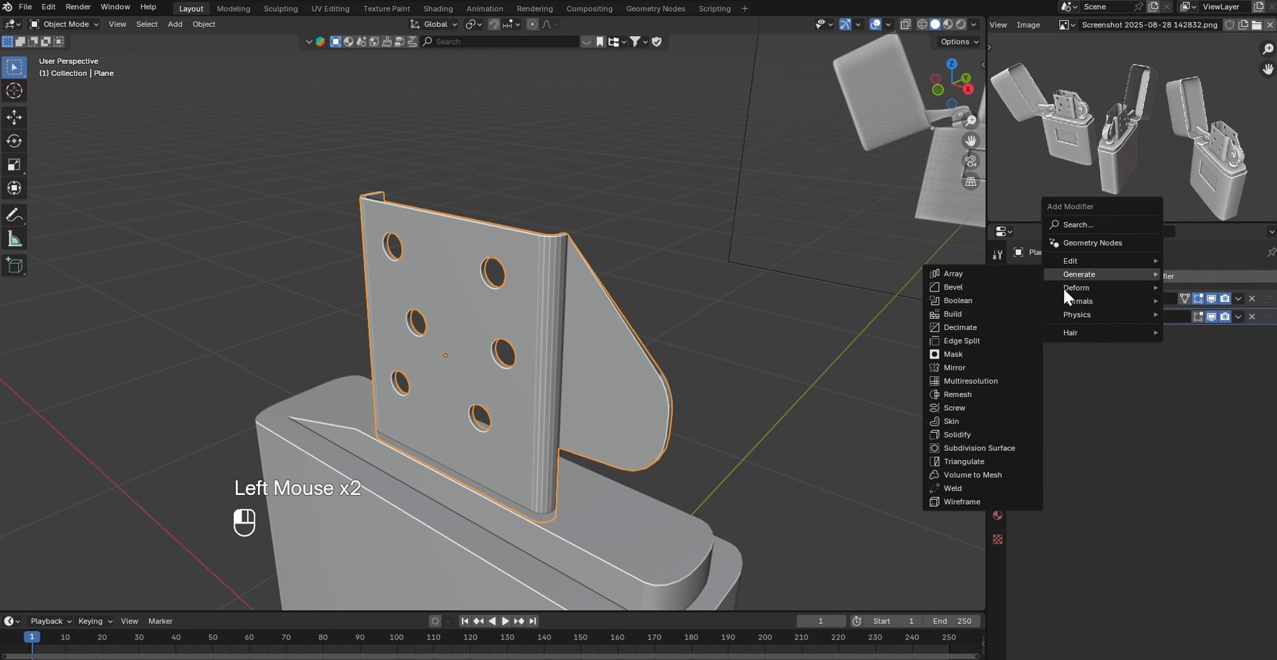
pyautogui.click(987, 366)
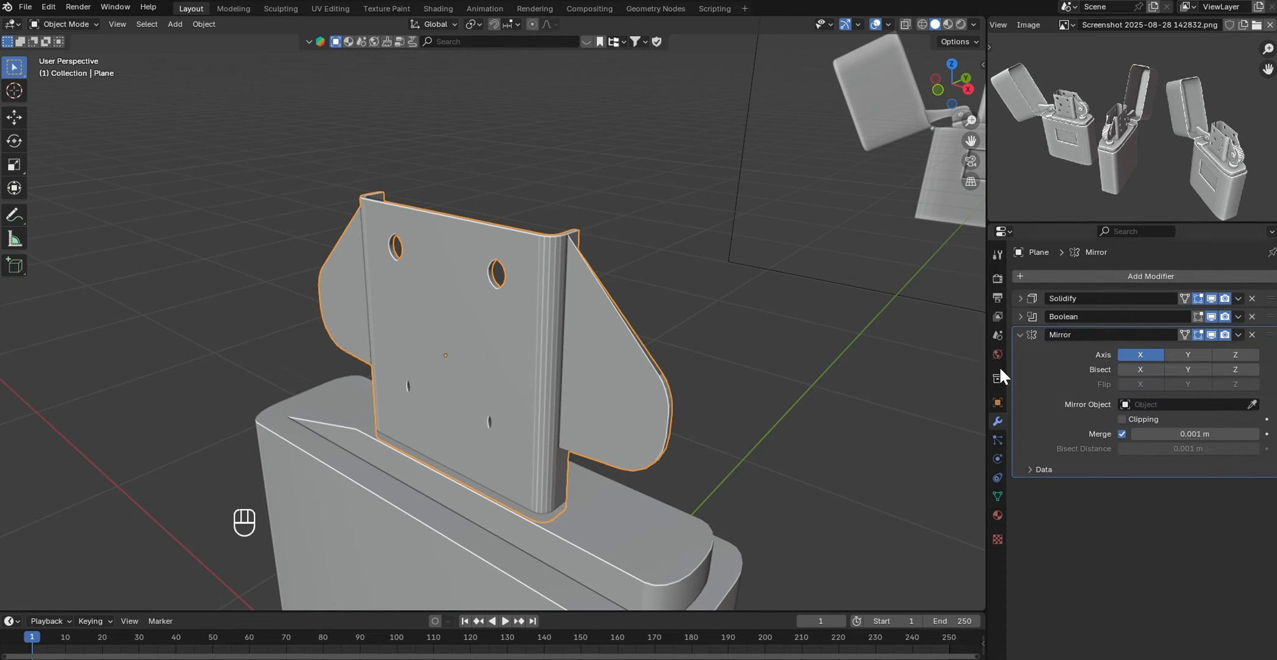
pyautogui.click(1187, 354)
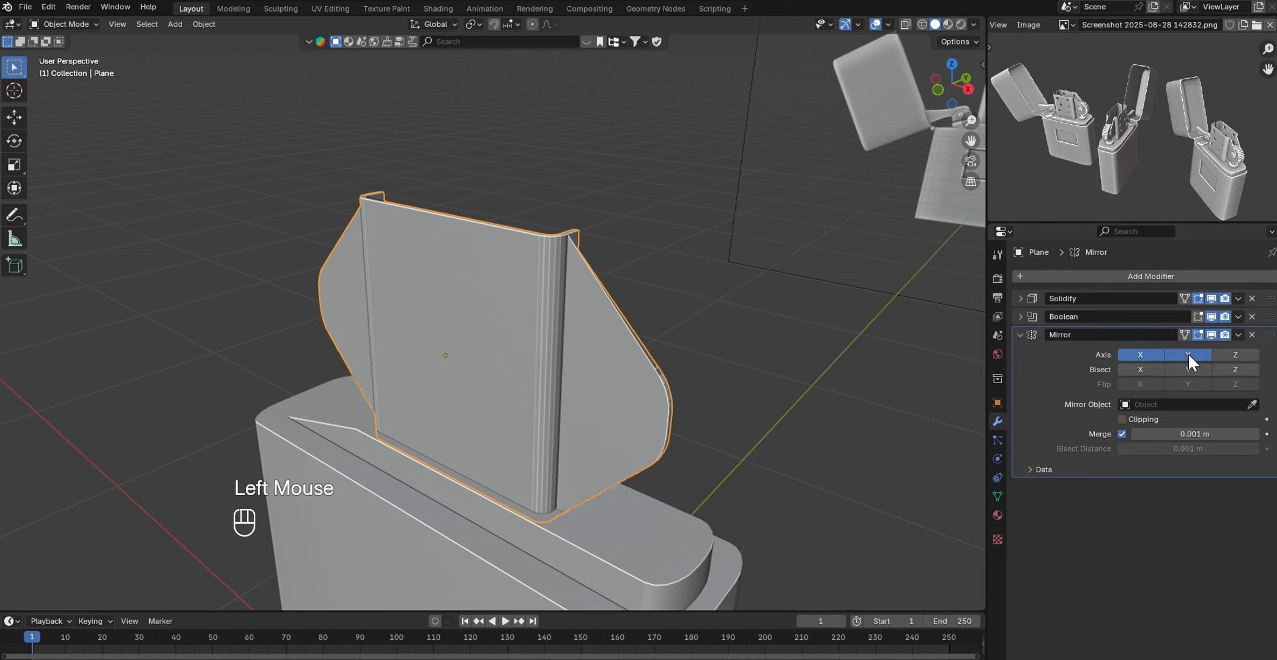
pyautogui.click(1141, 355)
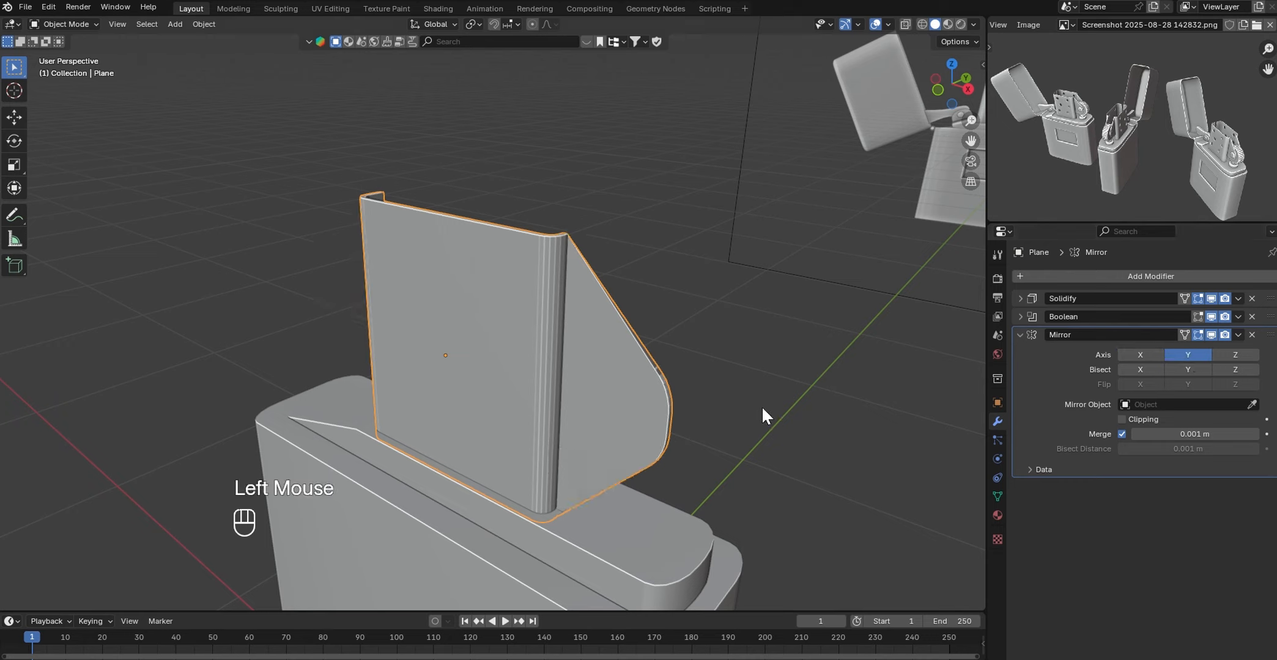
pyautogui.click(1252, 405)
pyautogui.click(685, 545)
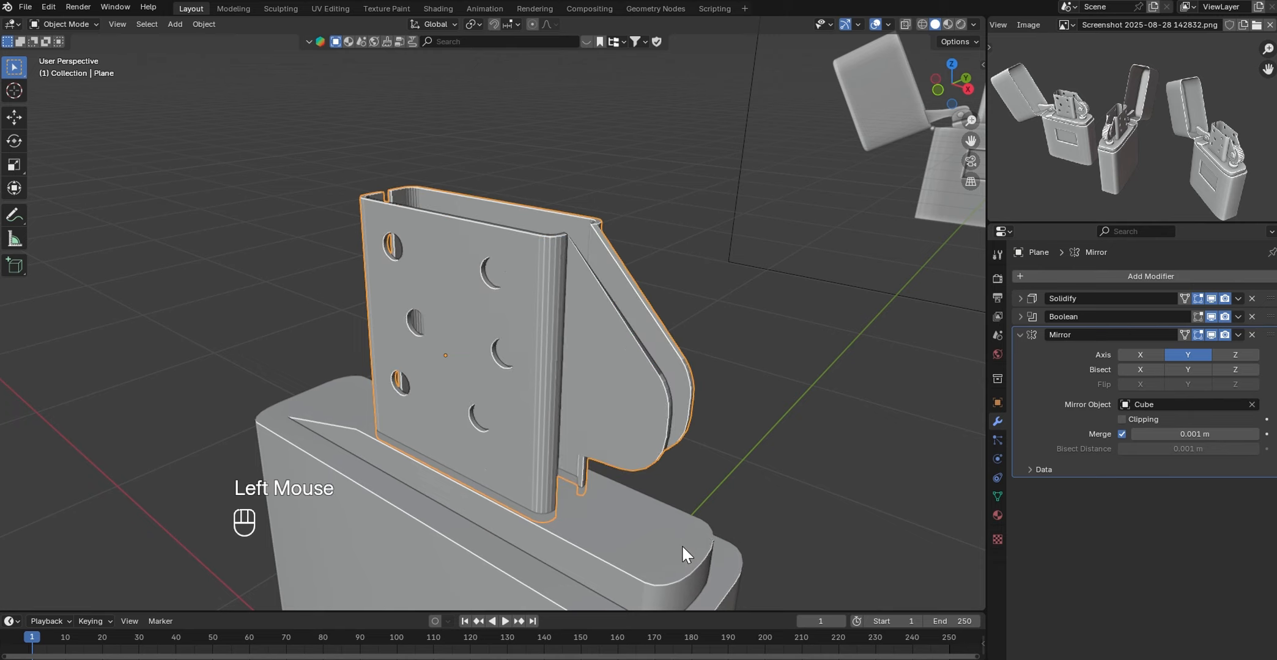
# - Add a 32-vertex mesh circle at the reference flint wheel's centre and rotate it 90° about X to face the front view
pyautogui.moveTo(945, 92); pyautogui.dragTo(674, 256)
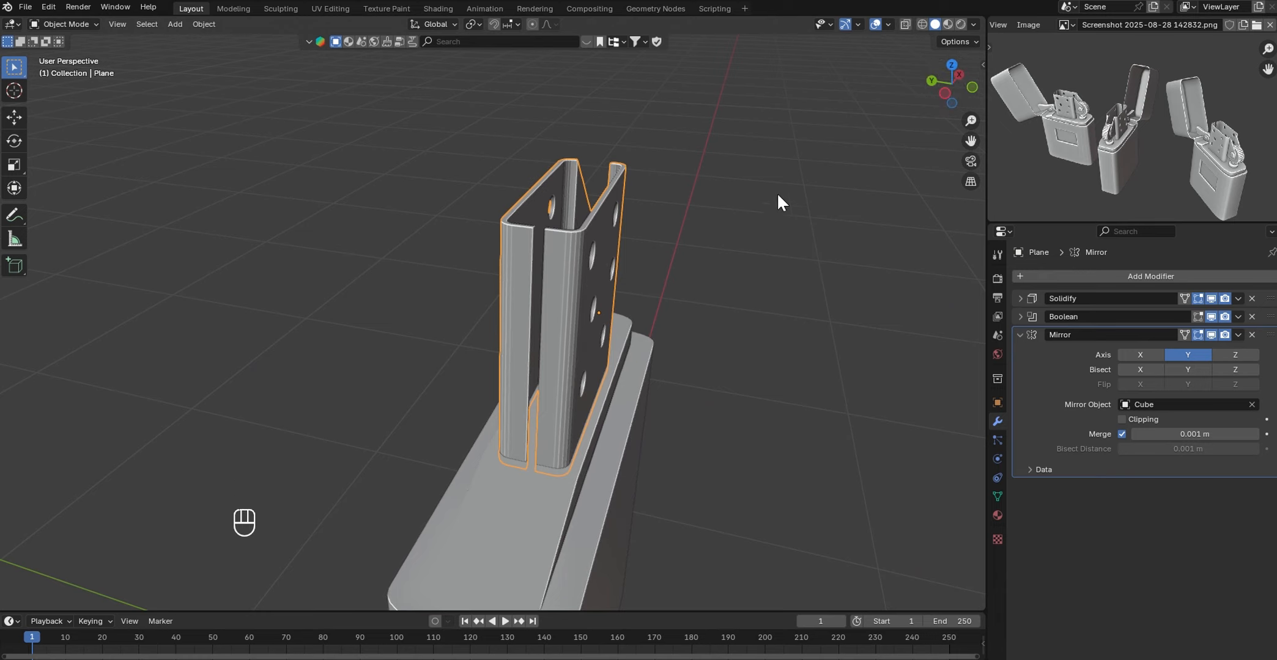
pyautogui.press('KP_1')
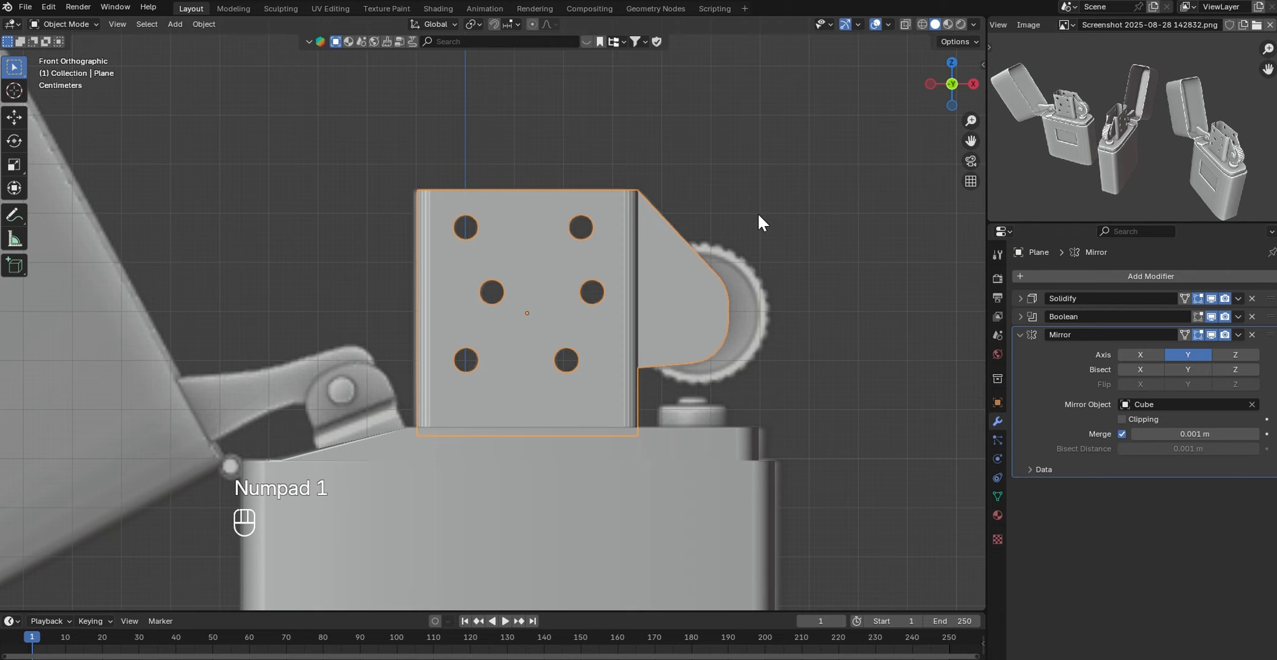
pyautogui.click(783, 348)
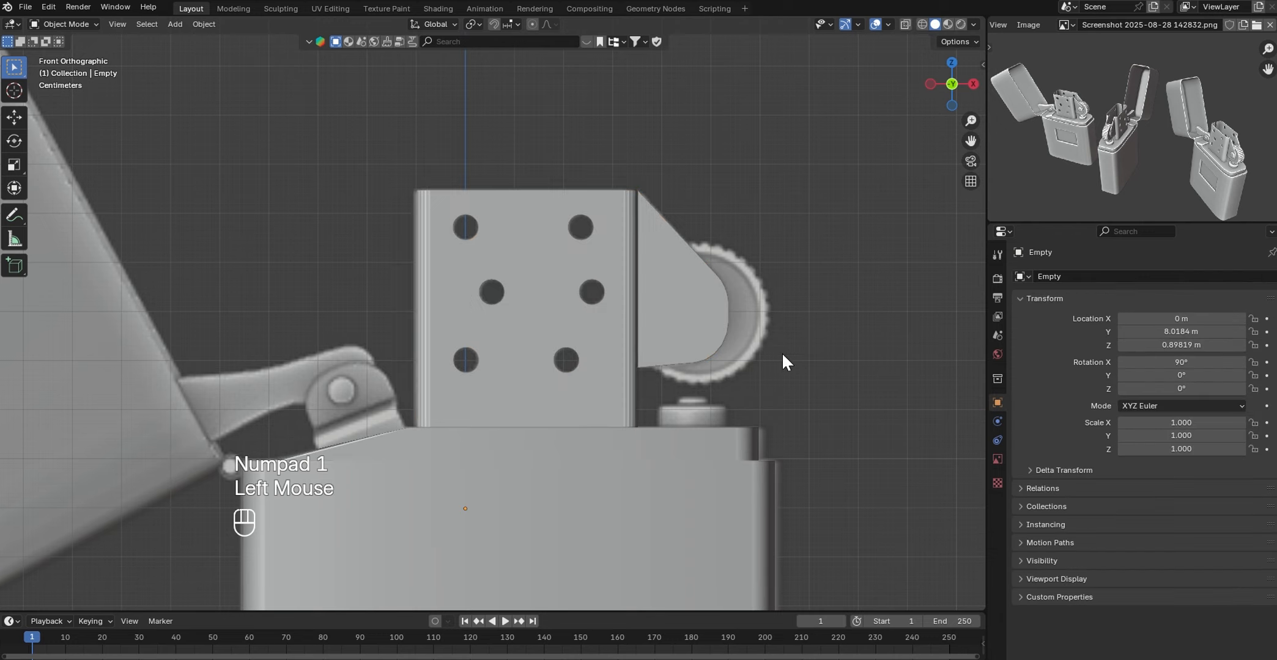
pyautogui.keyDown('shift'); pyautogui.rightClick(703, 313); pyautogui.keyUp('shift')
pyautogui.hotkey('shift', 'a')
pyautogui.moveTo(780, 319)
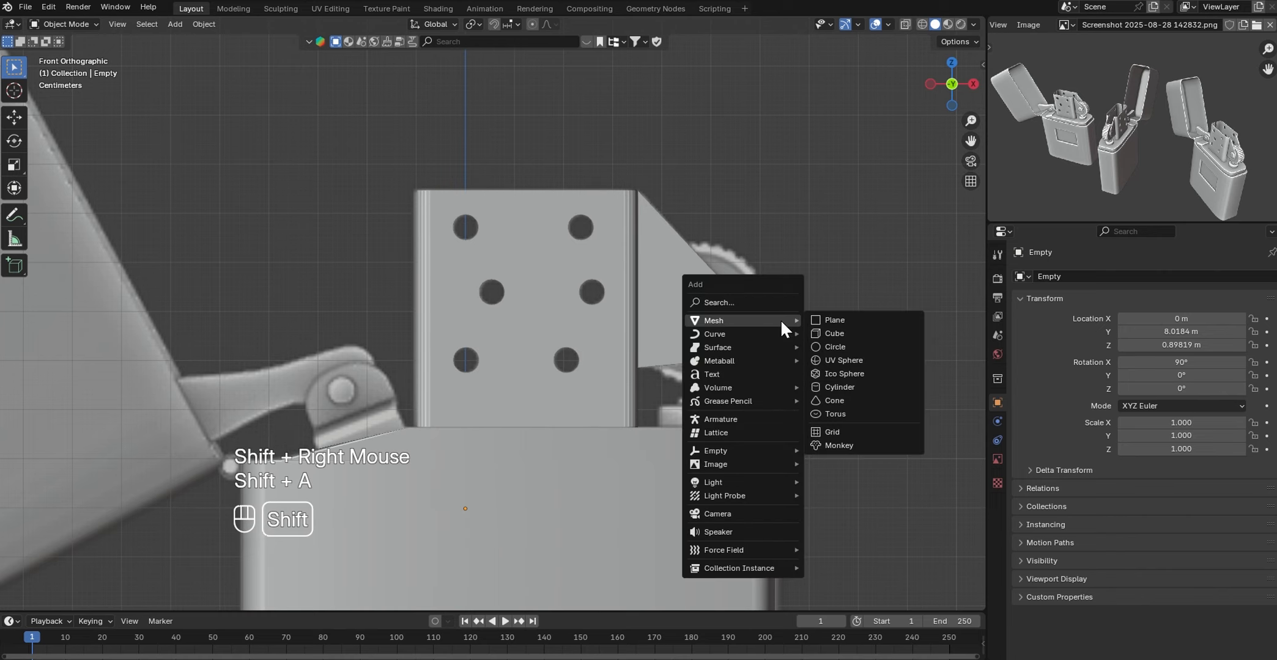
pyautogui.click(872, 346)
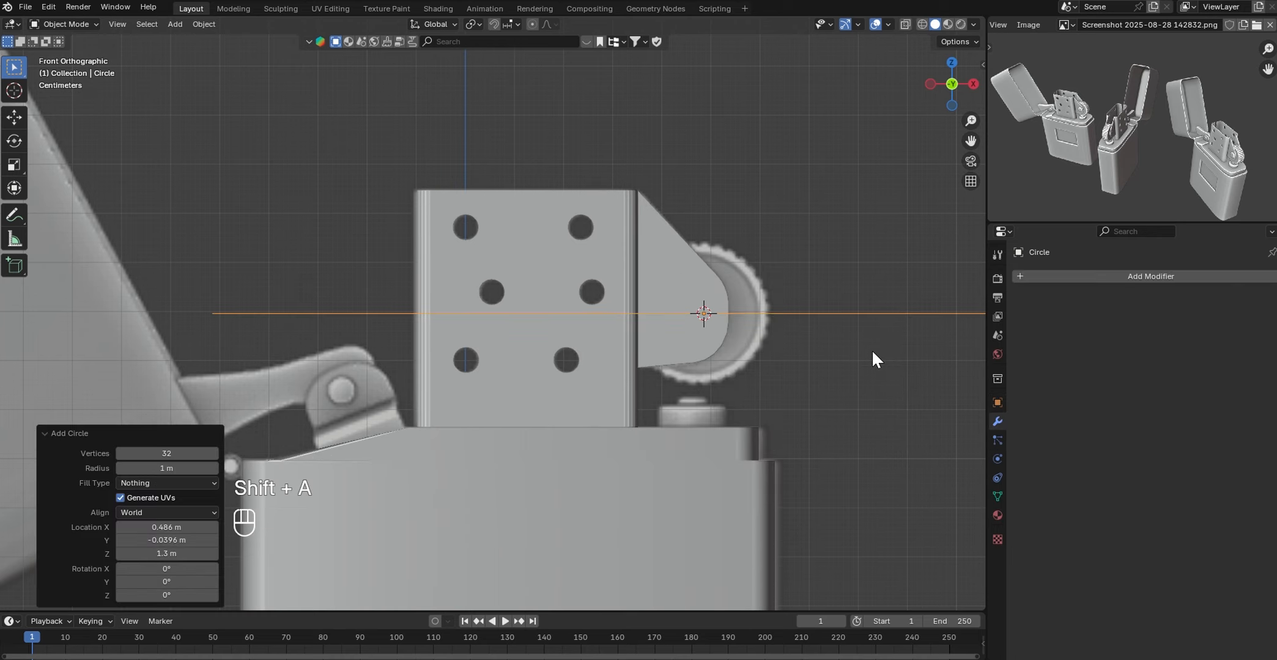
pyautogui.press('r')
pyautogui.press('x')
pyautogui.press('9')
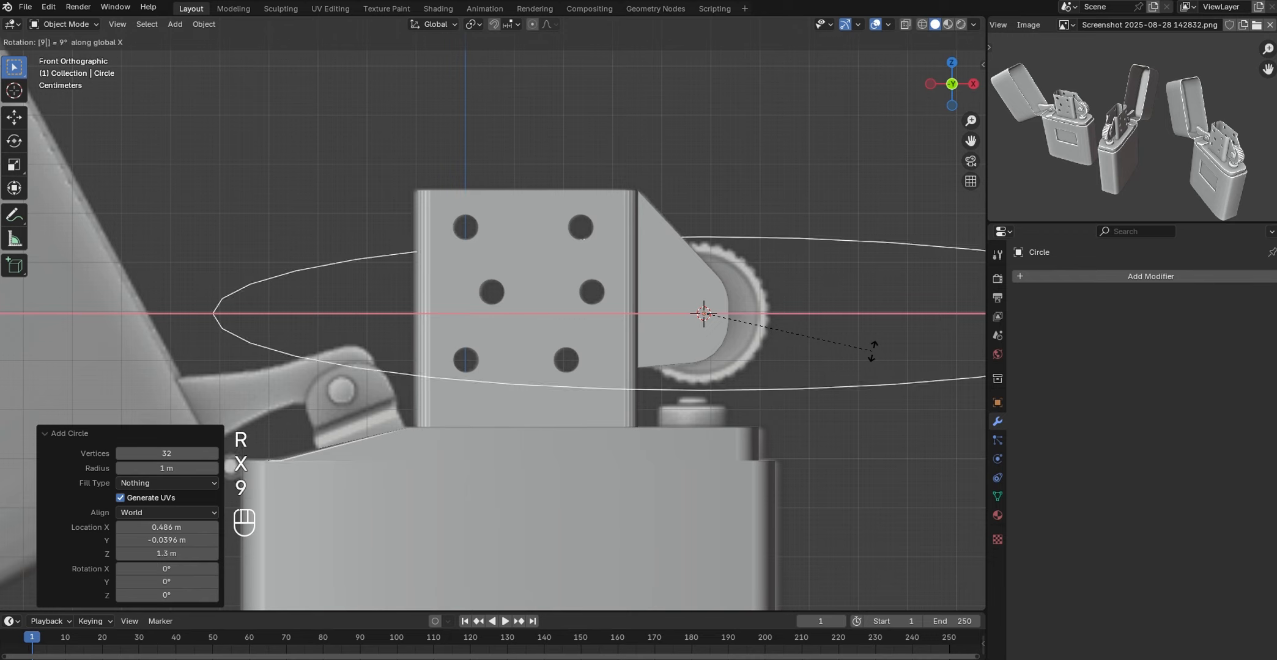
pyautogui.press('0')
pyautogui.press('Return')
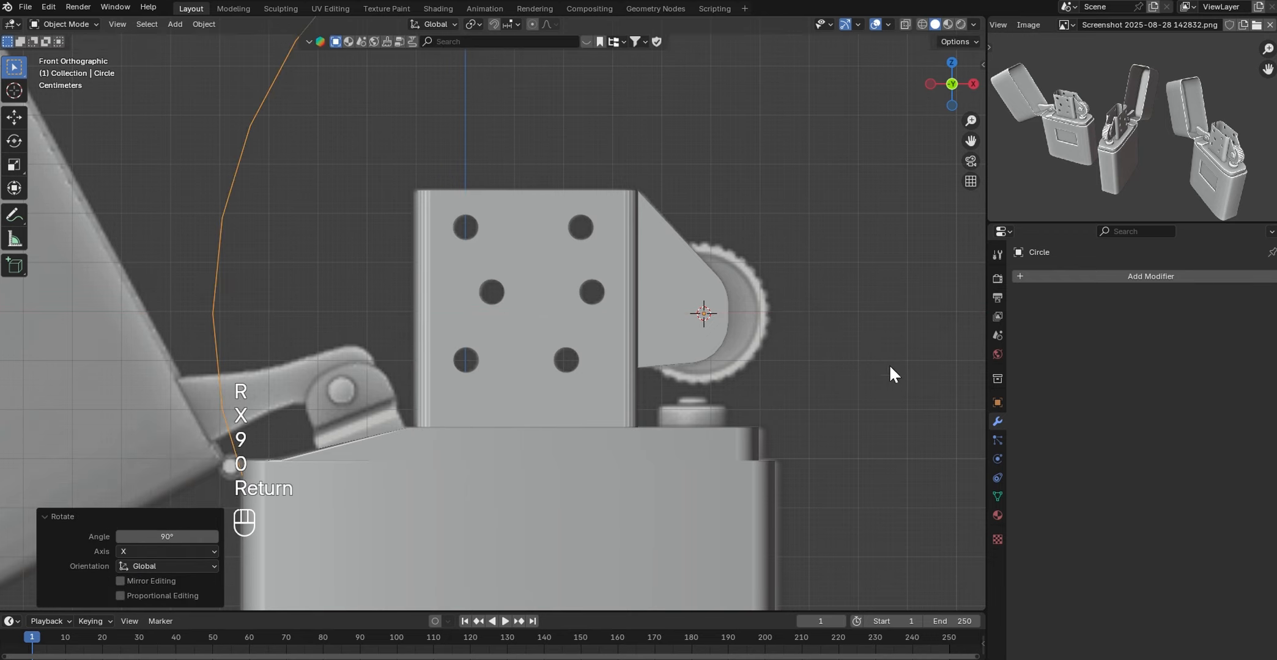
# - Scale the circle to 0.140, reduce it slightly in wireframe shading, and move it about -0.005 m along X to match the reference wheel's outline
pyautogui.press('s')
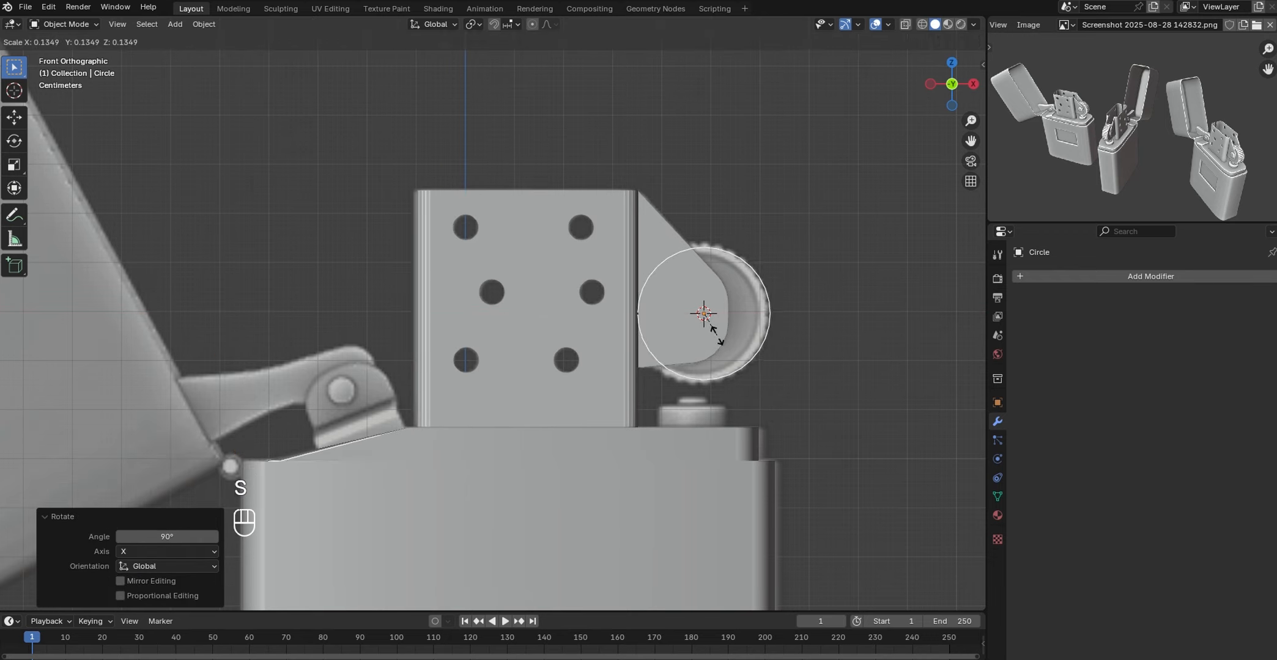
pyautogui.click(714, 335)
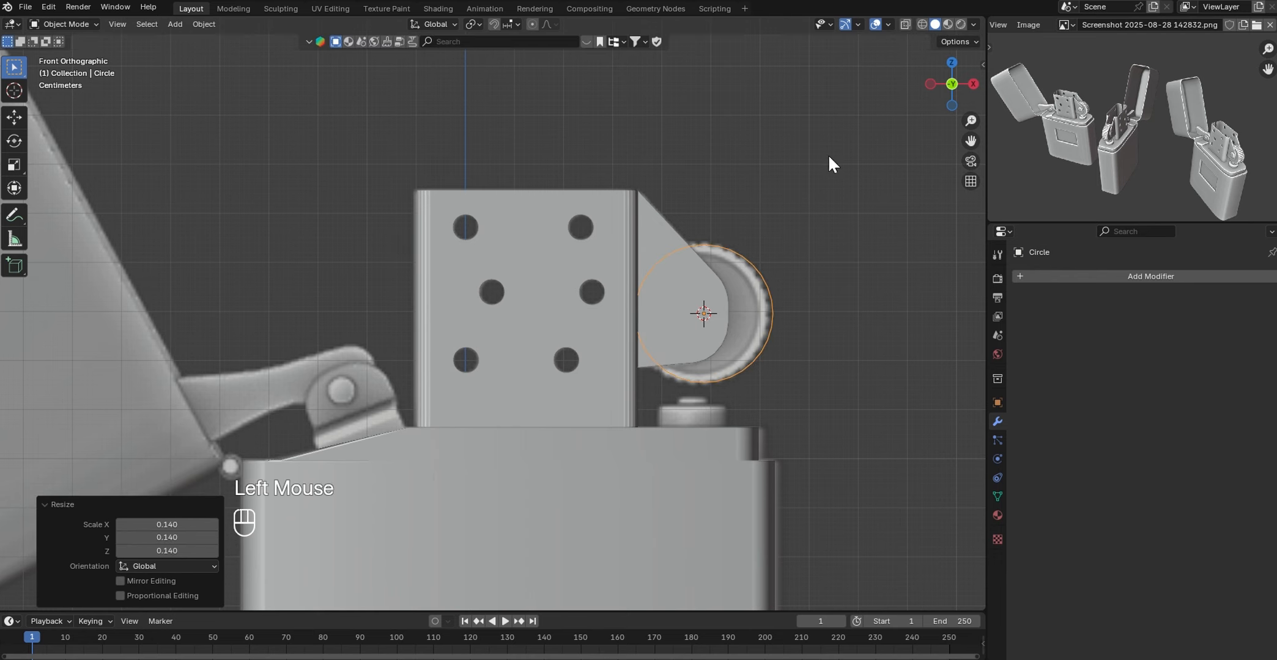
pyautogui.click(924, 24)
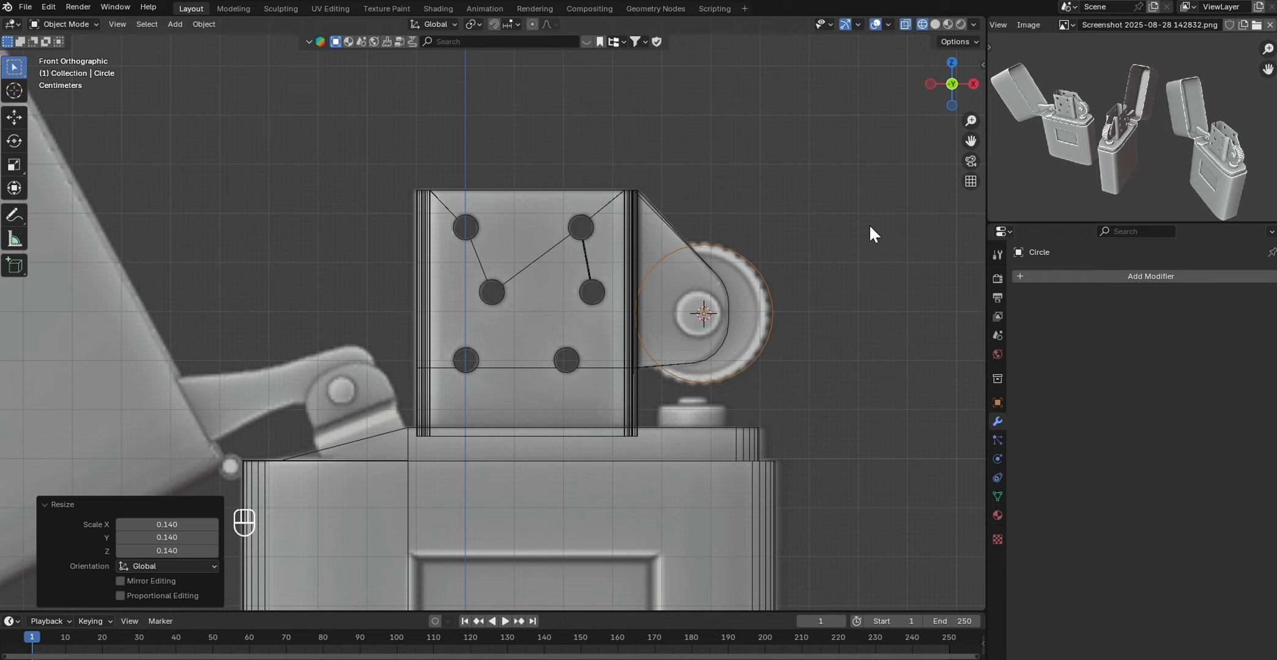
pyautogui.press('s')
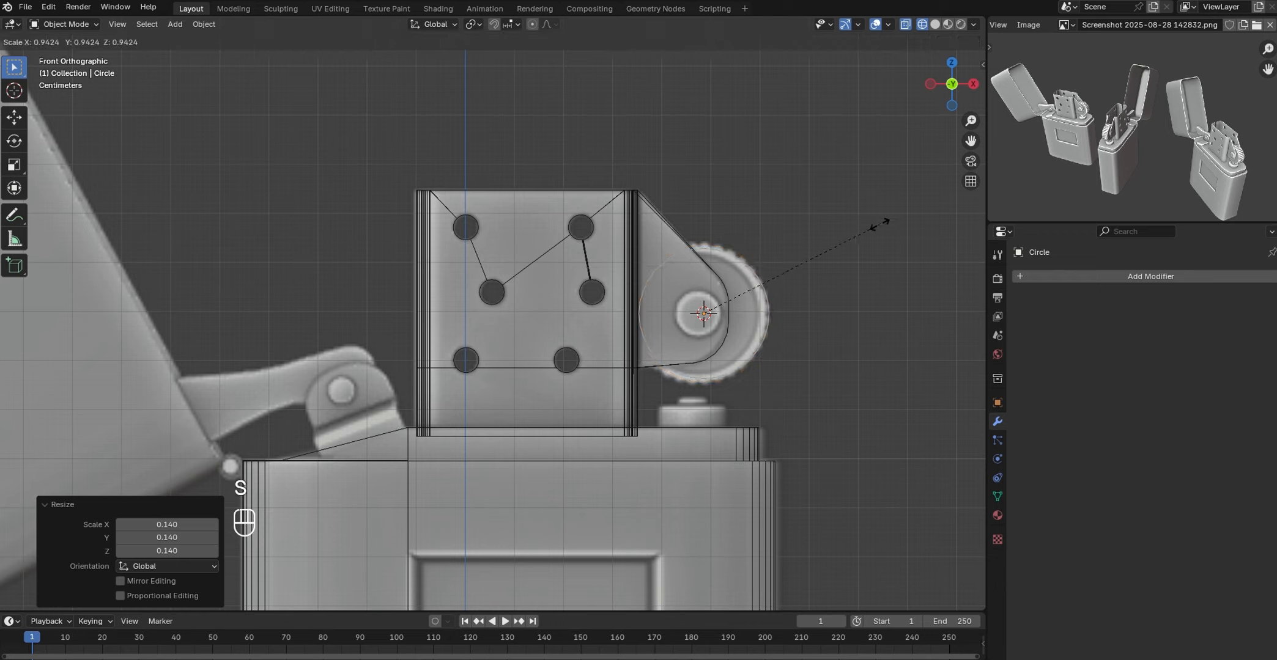
pyautogui.click(876, 226)
pyautogui.press('g')
pyautogui.press('x')
pyautogui.click(876, 227)
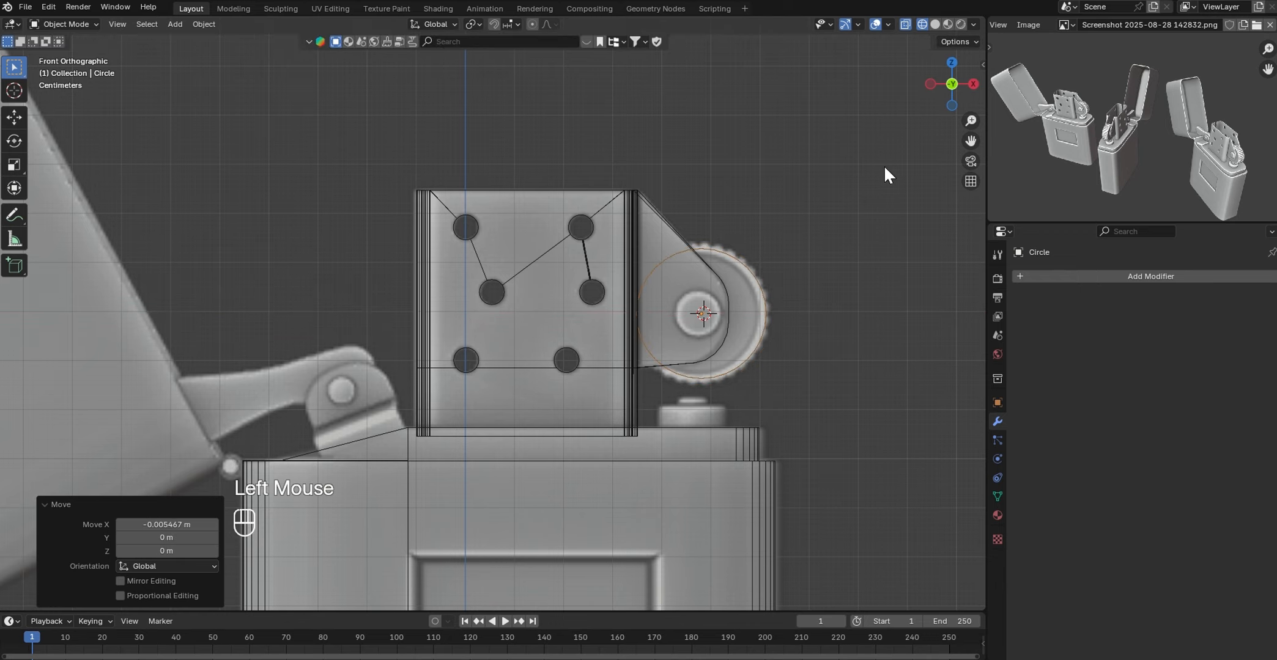
# - Centre the circle between the chimney walls by moving it about 0.041 m and then -0.001 m along Y, and return to solid shading
pyautogui.press('KP_3')
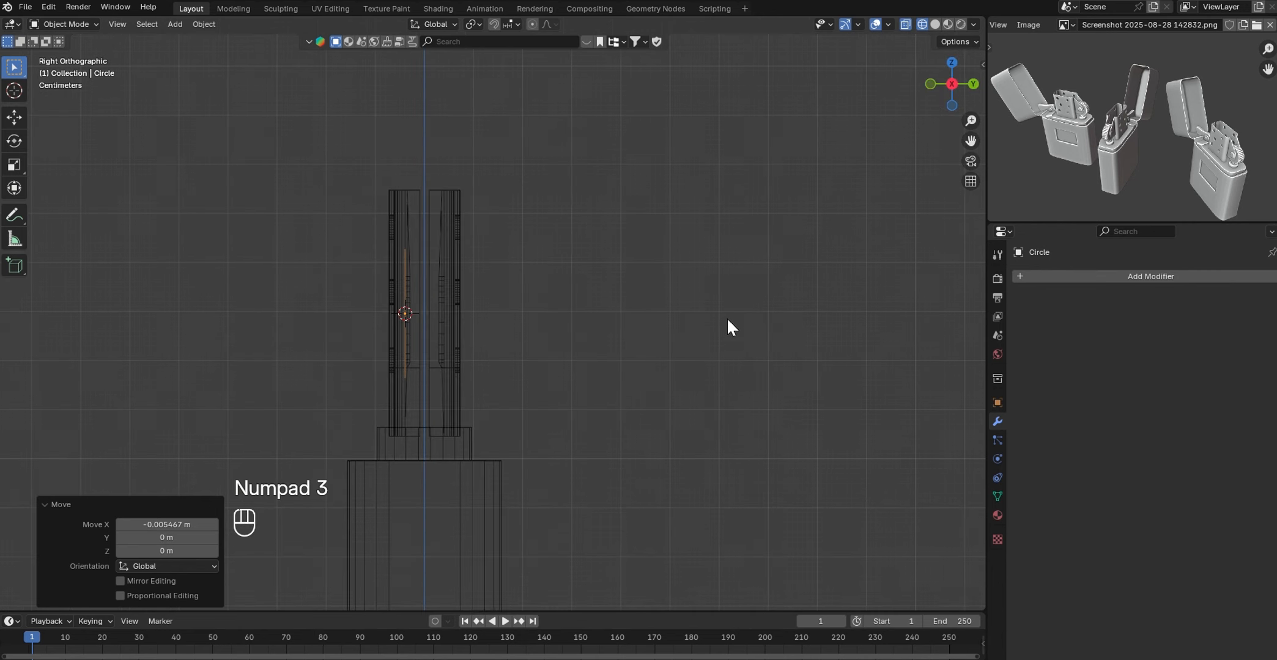
pyautogui.press('g')
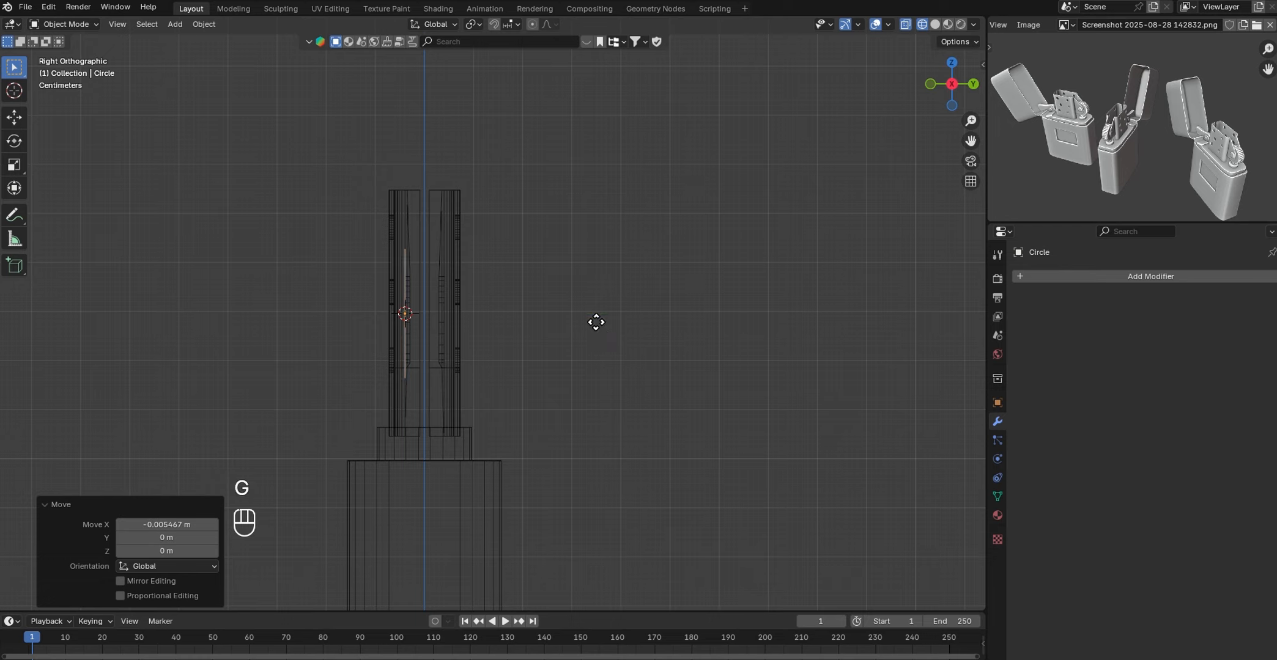
pyautogui.press('y')
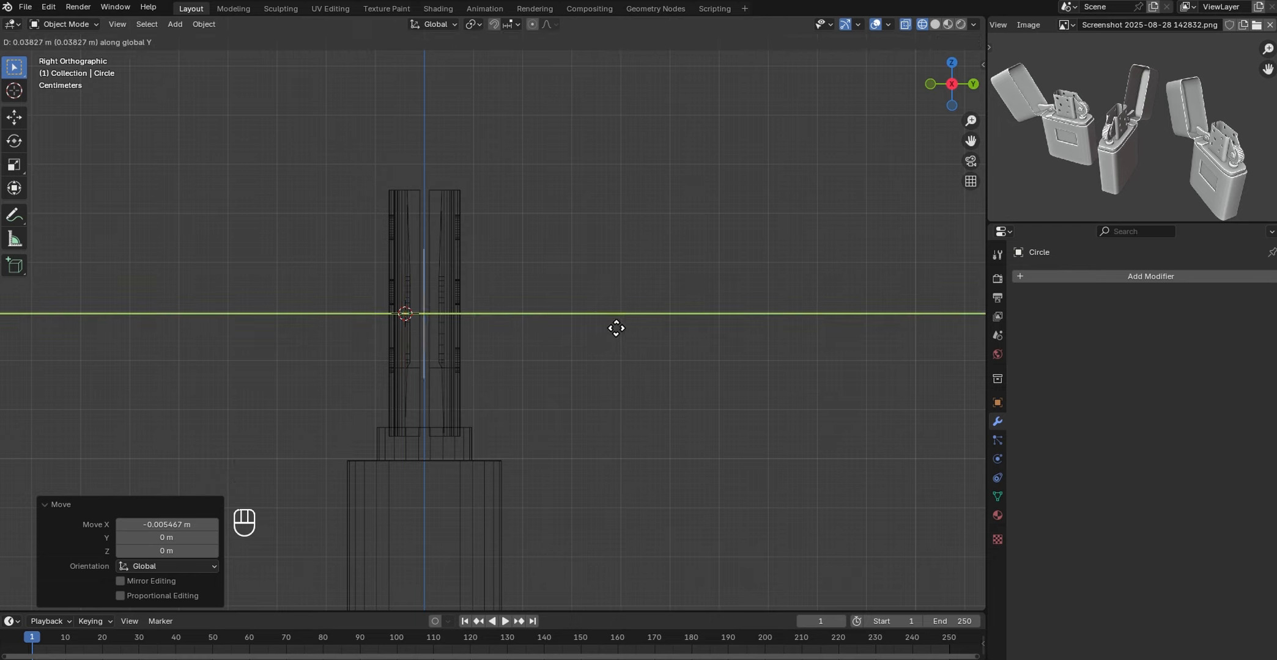
pyautogui.click(616, 328)
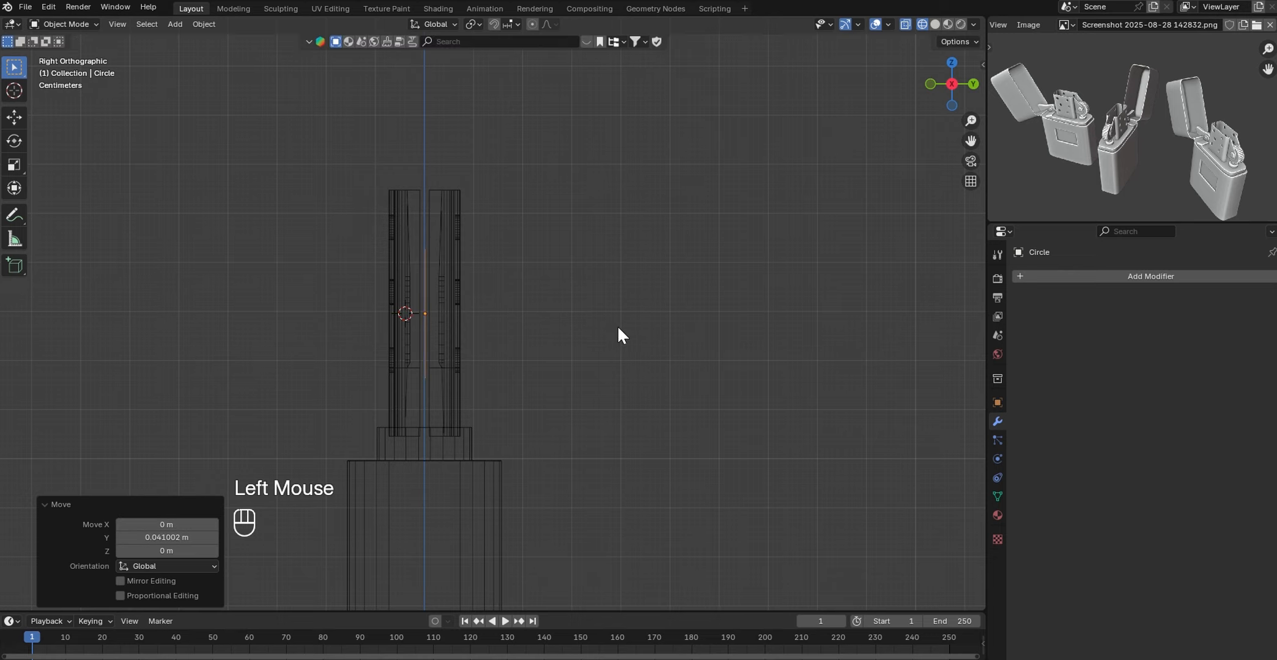
pyautogui.press('g')
pyautogui.press('y')
pyautogui.press('Left')
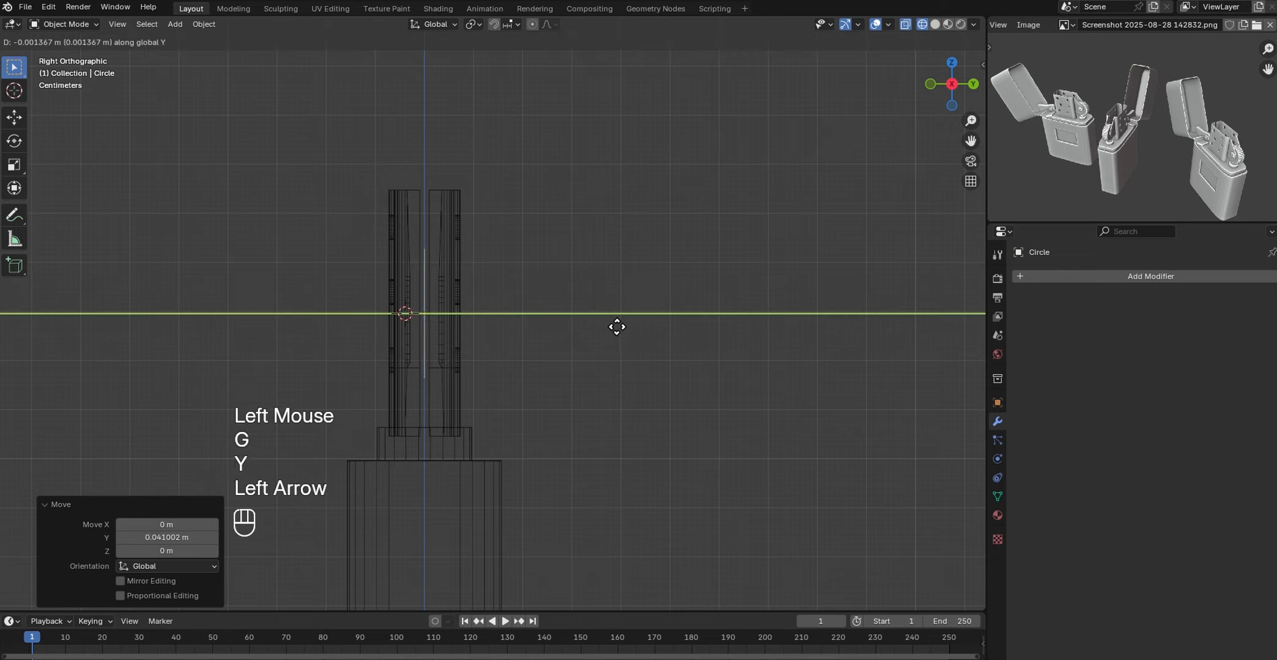
pyautogui.press('Return')
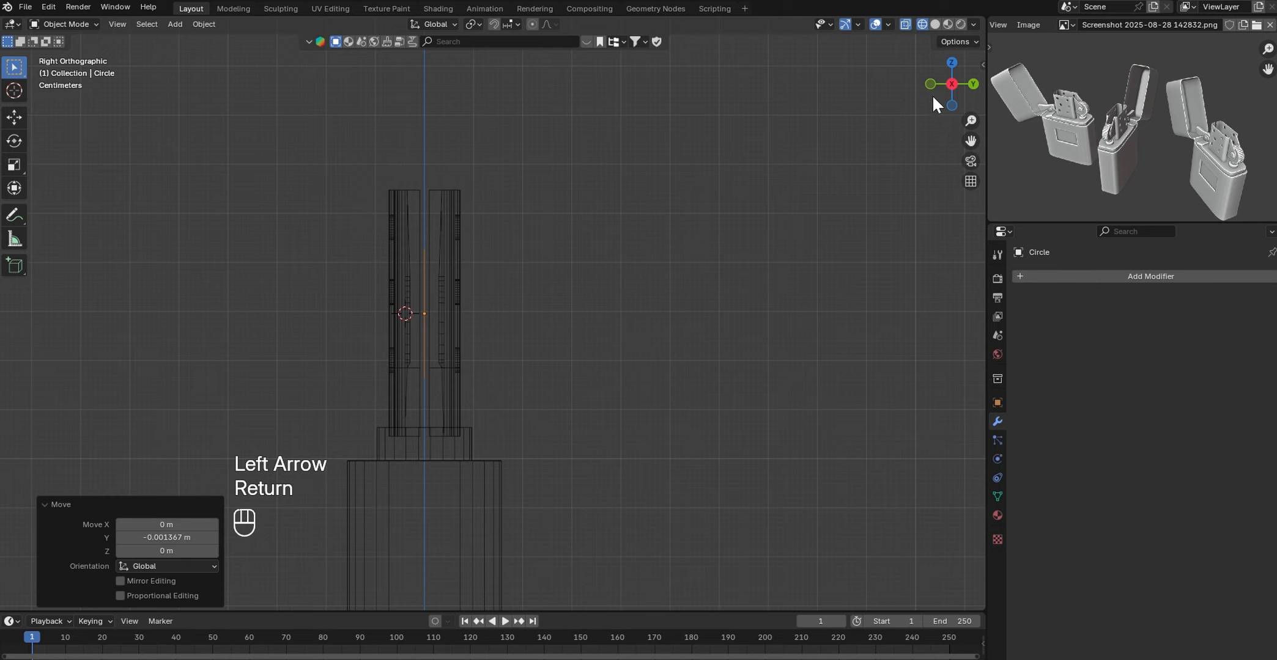
pyautogui.click(935, 24)
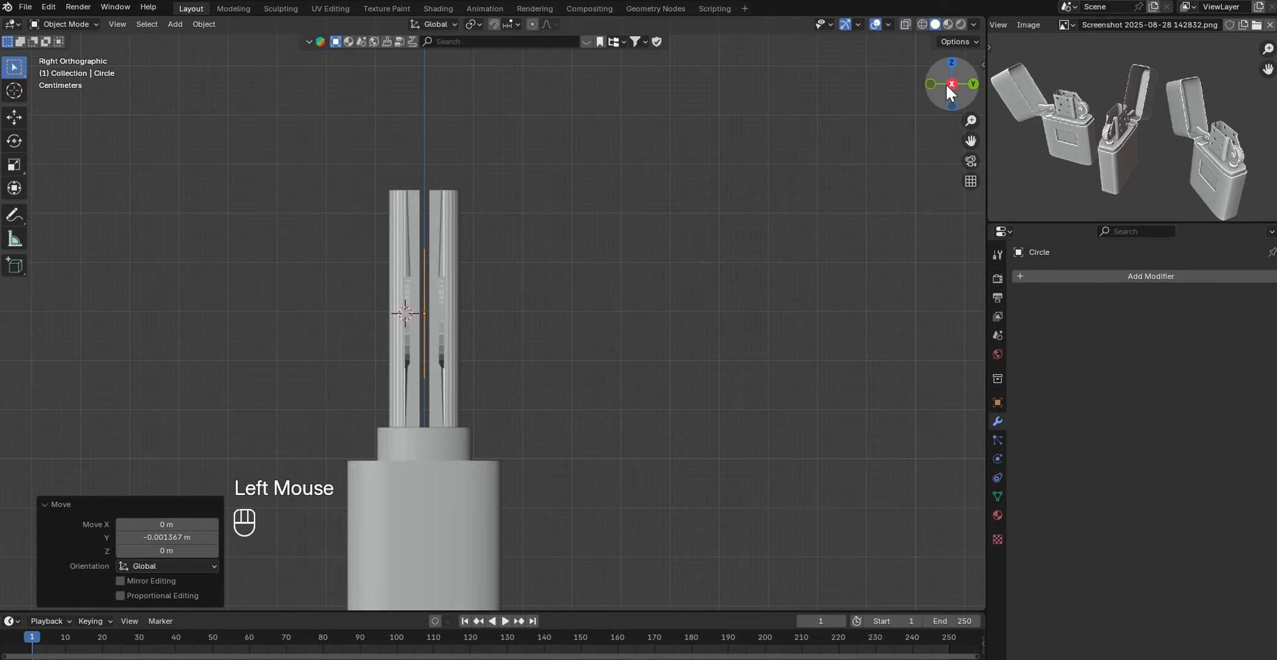
# - Fill the flint wheel's circle with a single face in Edit Mode
pyautogui.moveTo(946, 83)
pyautogui.mouseDown()
pyautogui.moveTo(966, 92)
pyautogui.moveTo(754, 269)
pyautogui.mouseUp()
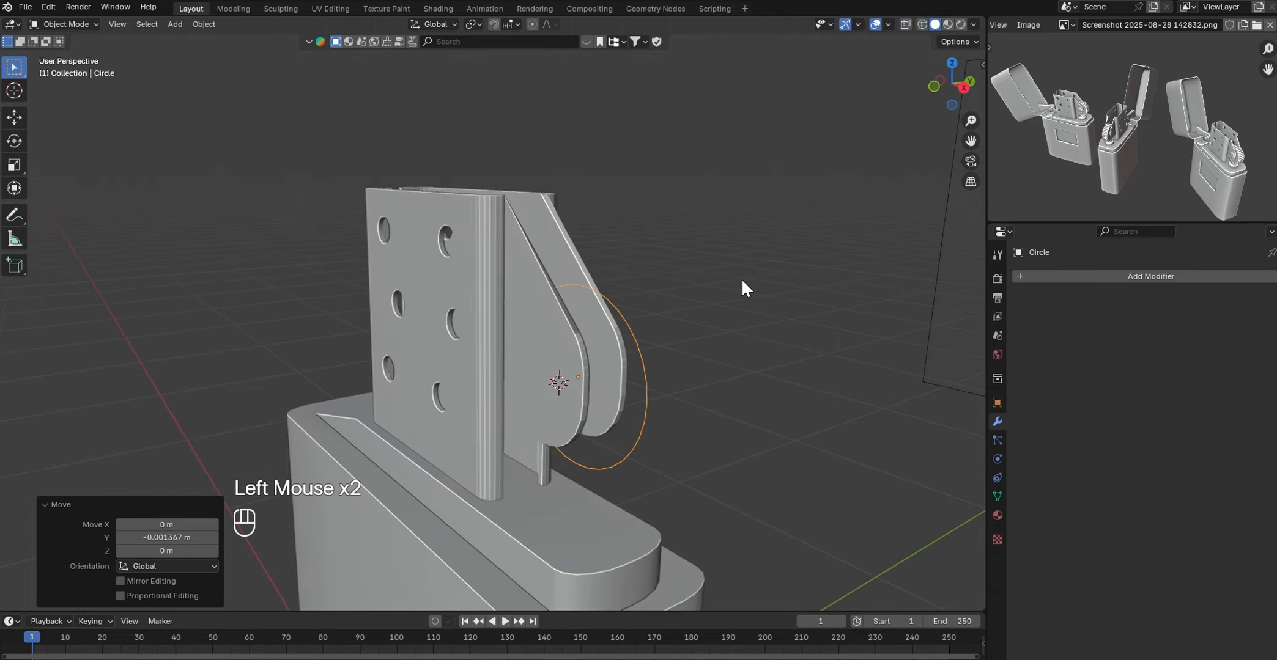
pyautogui.press('Tab')
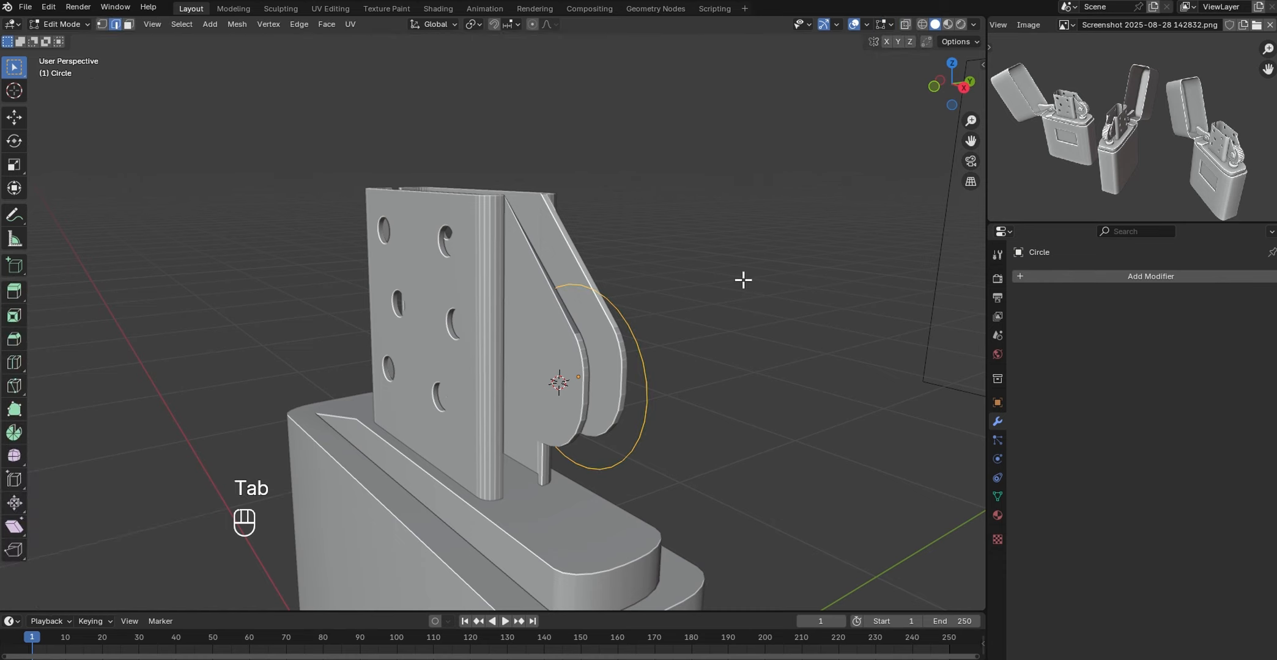
pyautogui.press('f')
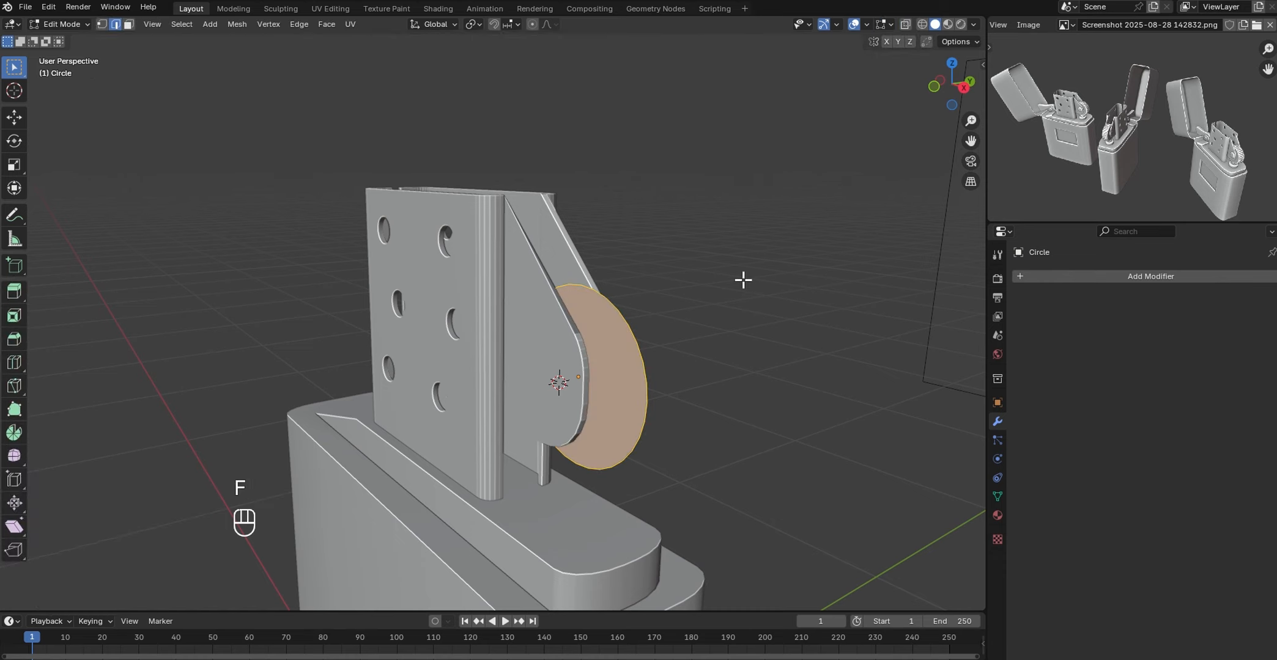
# - Add a Solidify modifier to the filled circle and set its offset to 0
pyautogui.moveTo(954, 98); pyautogui.dragTo(863, 104)
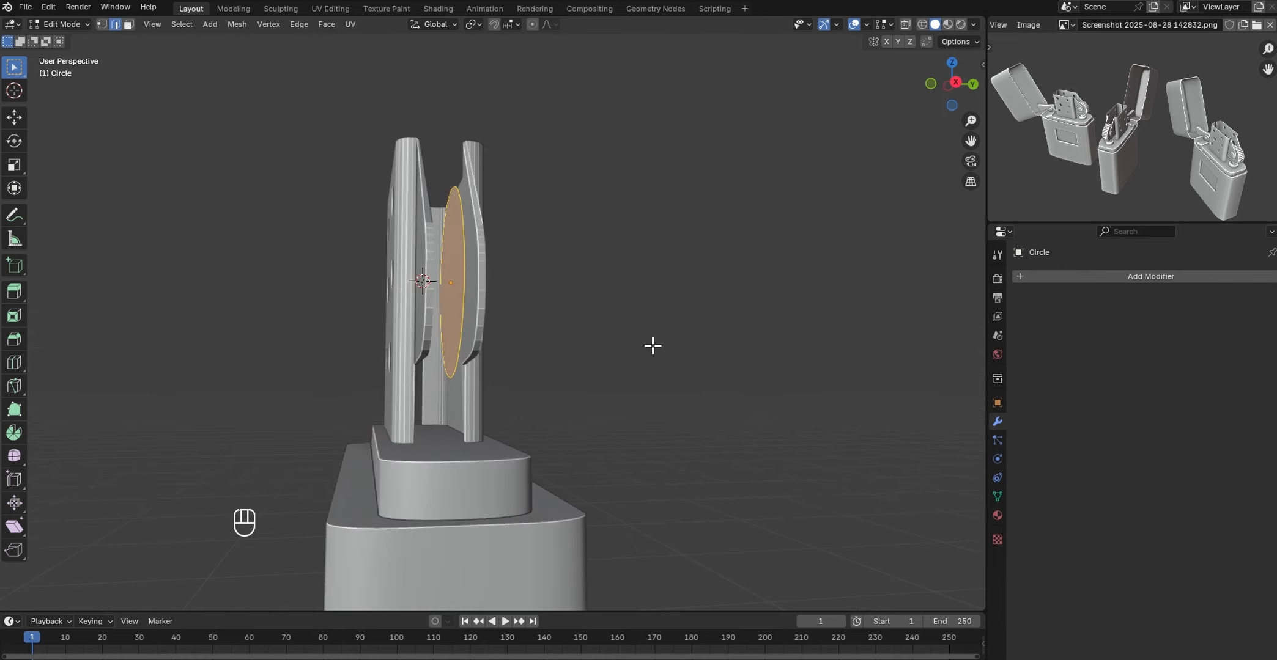
pyautogui.moveTo(940, 93); pyautogui.dragTo(942, 117)
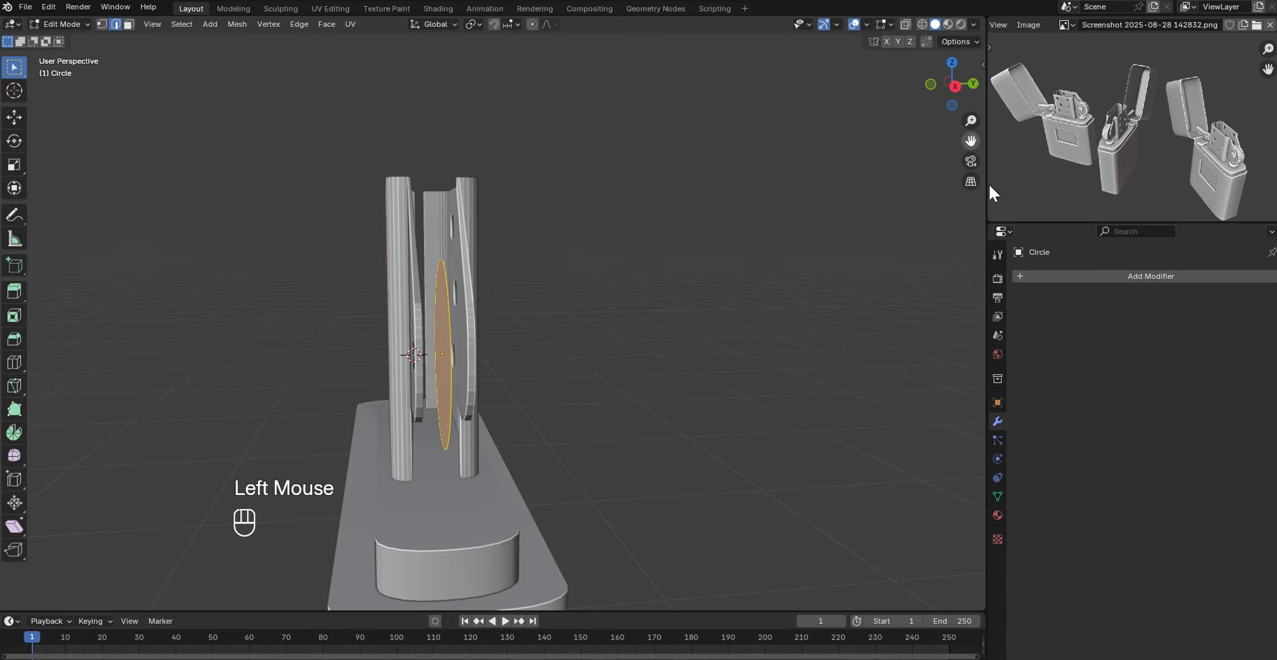
pyautogui.click(1131, 276)
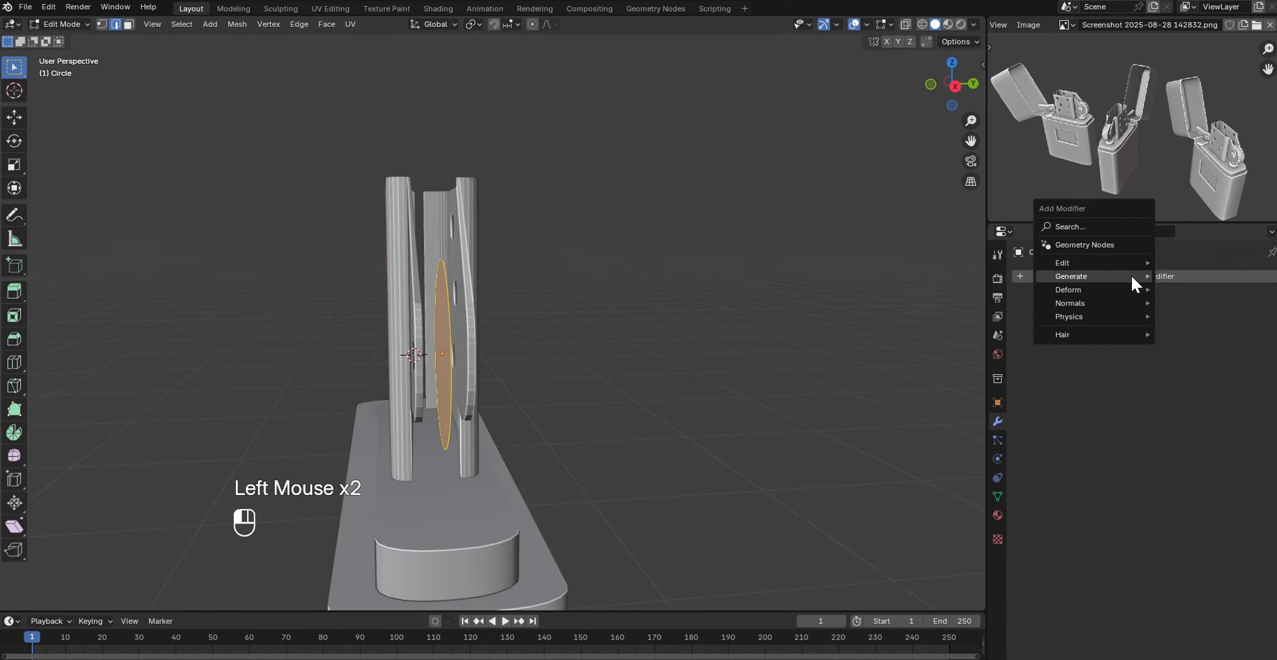
pyautogui.moveTo(1131, 277)
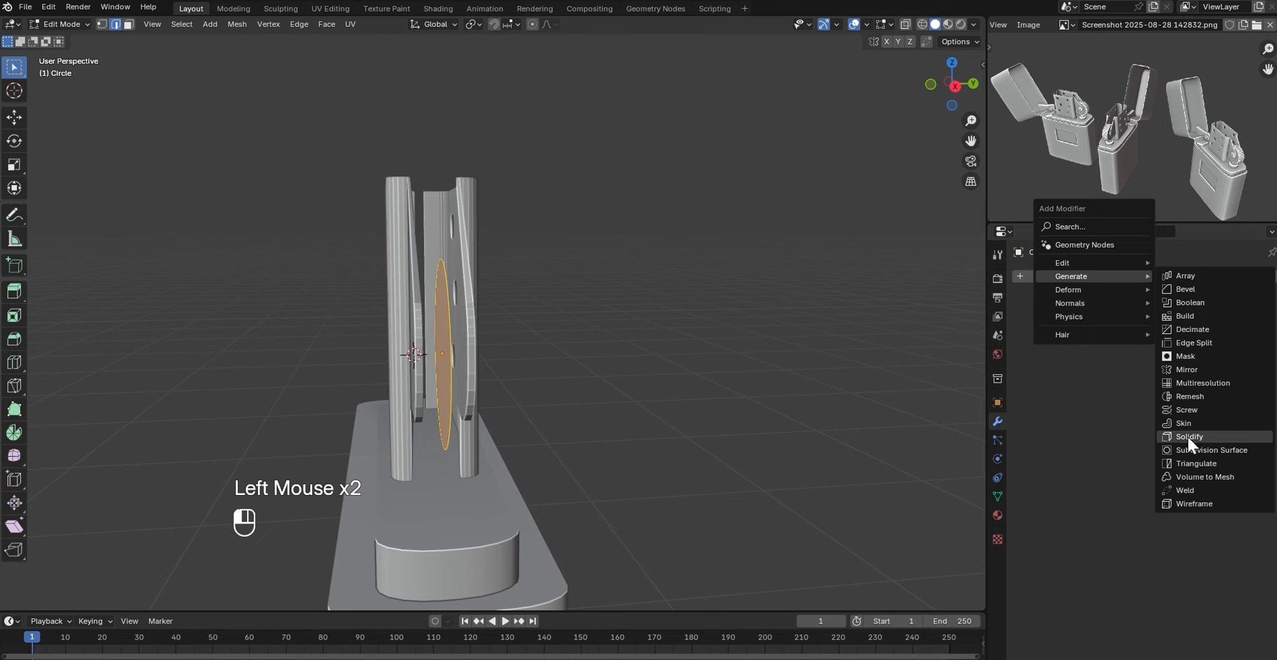
pyautogui.click(1188, 437)
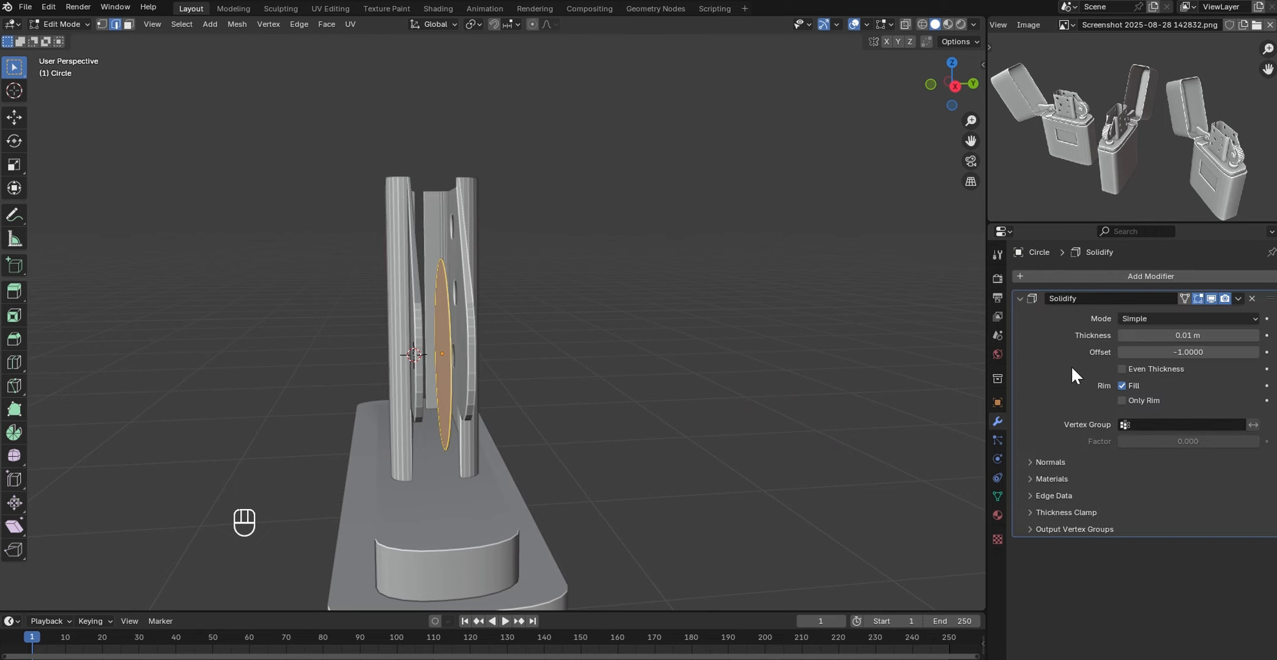
pyautogui.click(1173, 352)
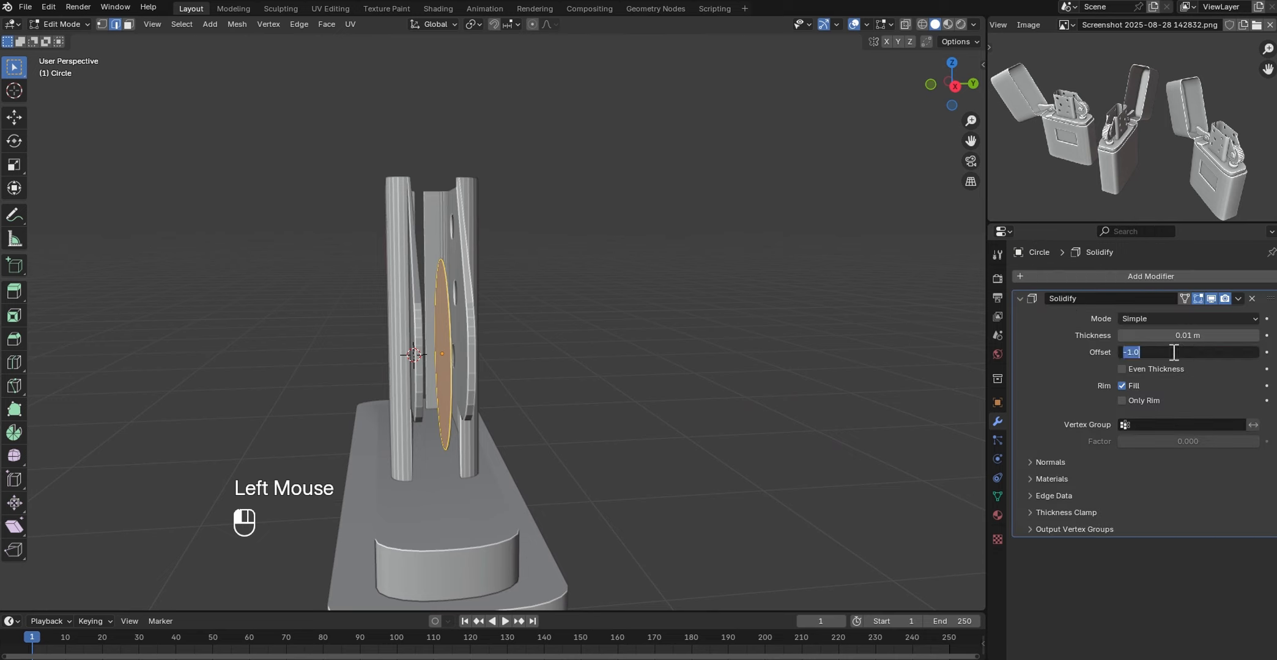
pyautogui.write('0')
pyautogui.press('Return')
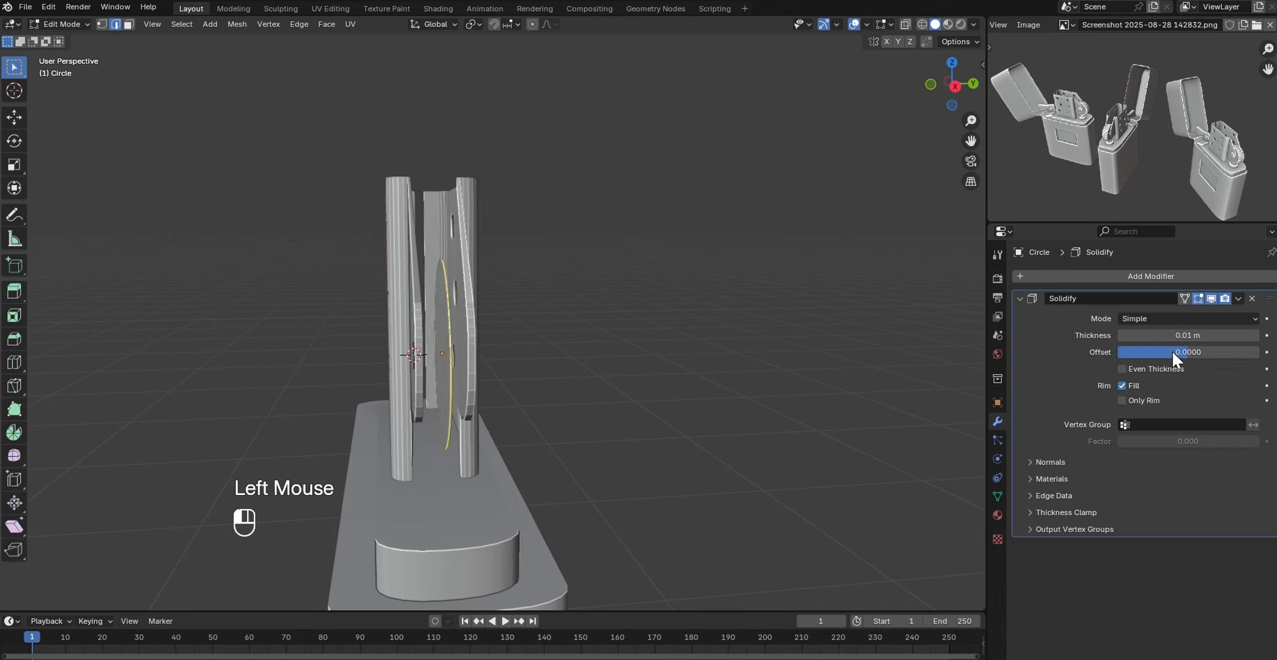
# - Increase the Solidify thickness to 0.43 m so the wheel fills the gap between the chimney walls
pyautogui.click(1181, 336)
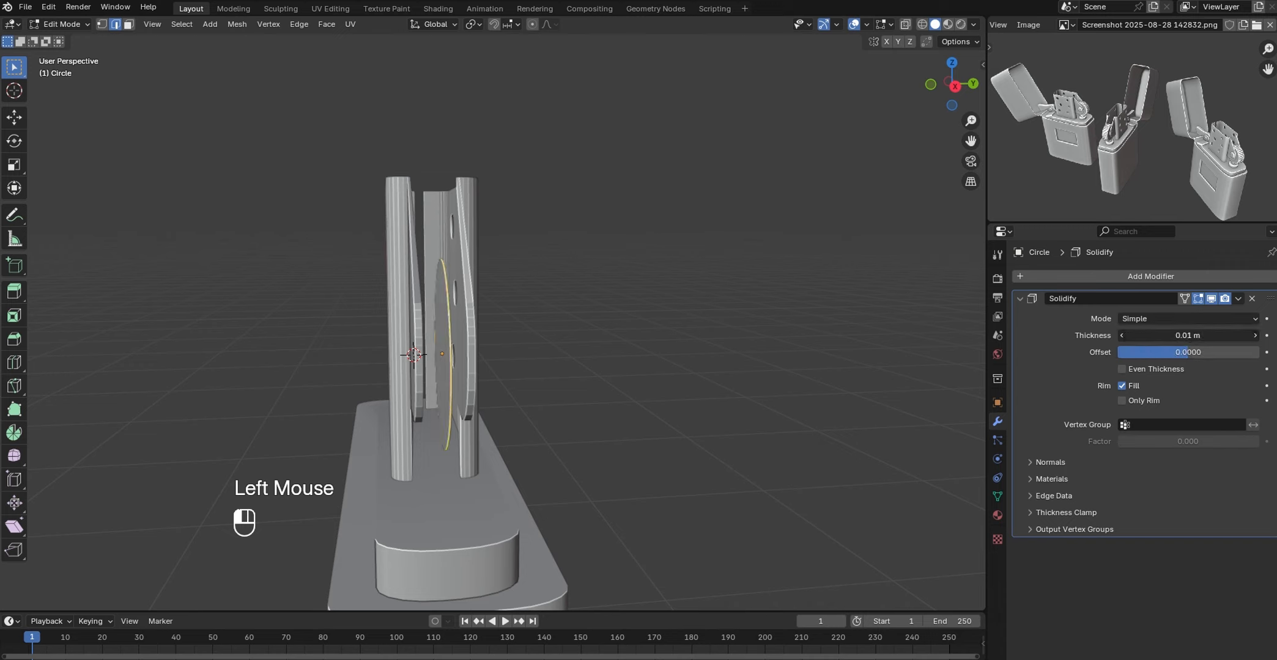
pyautogui.moveTo(1180, 336); pyautogui.dragTo(1193, 335)
pyautogui.moveTo(1187, 336); pyautogui.dragTo(1245, 336)
pyautogui.moveTo(925, 103); pyautogui.dragTo(1033, 25)
pyautogui.scroll(2, 773, 293)
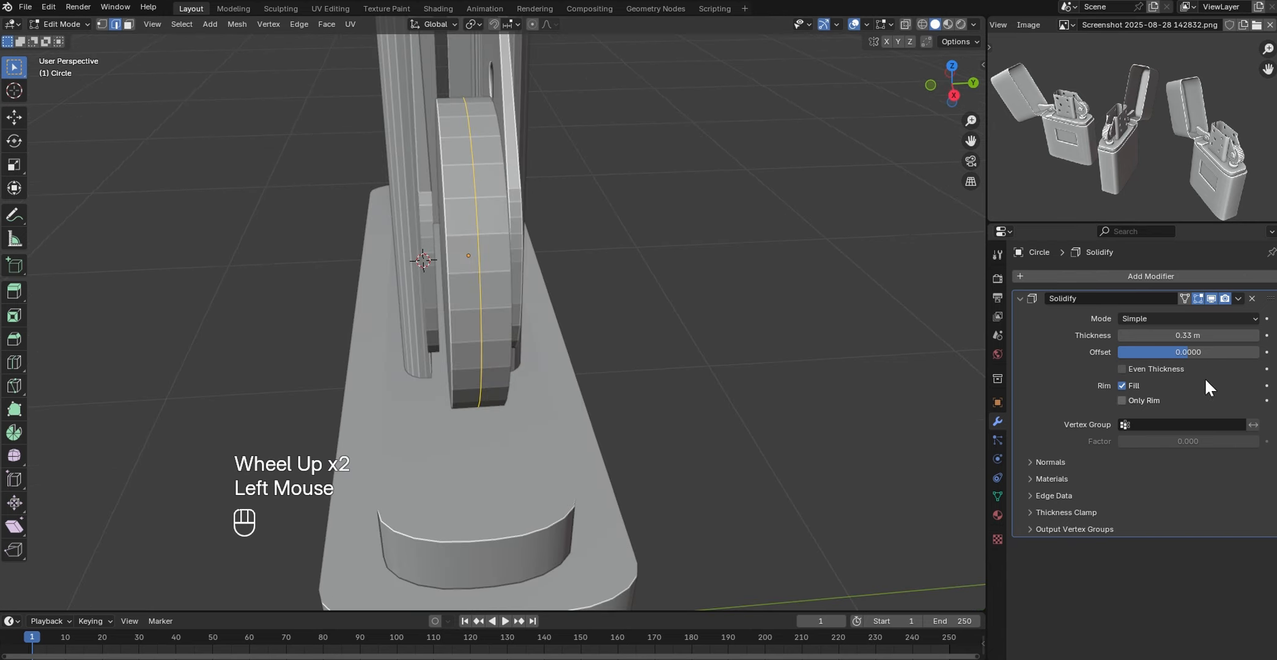
pyautogui.moveTo(1187, 336); pyautogui.dragTo(1201, 335)
pyautogui.moveTo(960, 93)
pyautogui.mouseDown()
pyautogui.moveTo(931, 105)
pyautogui.moveTo(960, 105)
pyautogui.mouseUp()
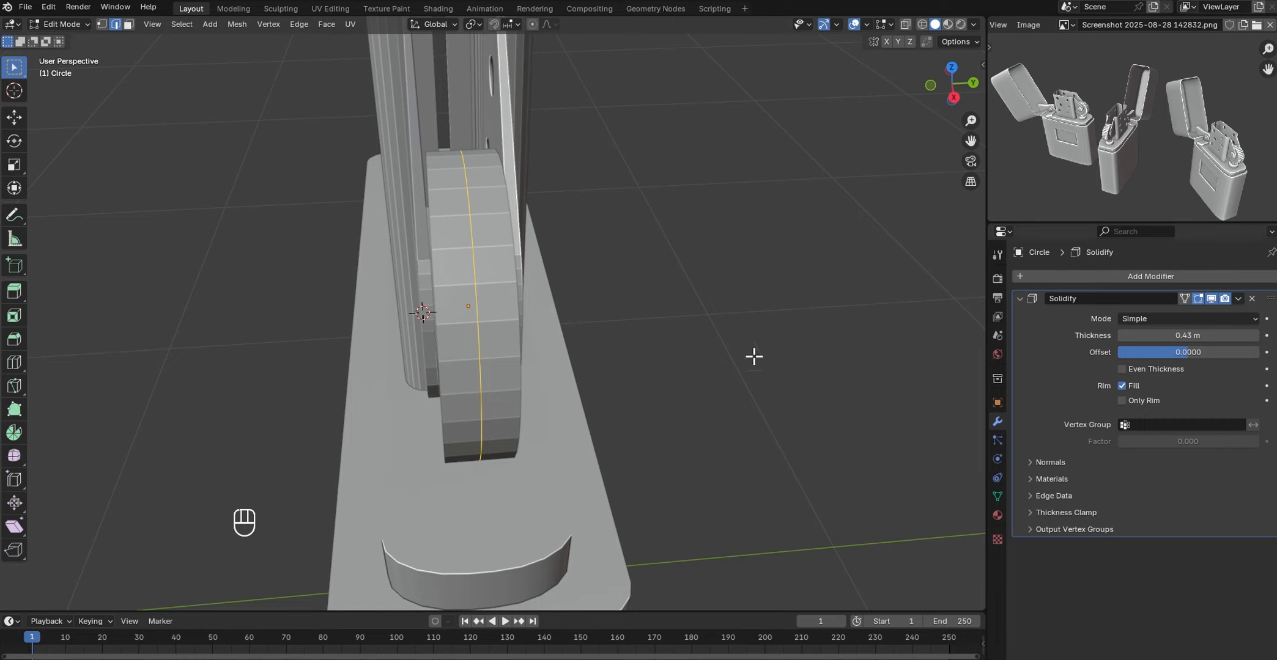
# - Return to Object Mode and apply the wheel's Solidify modifier
pyautogui.click(1237, 299)
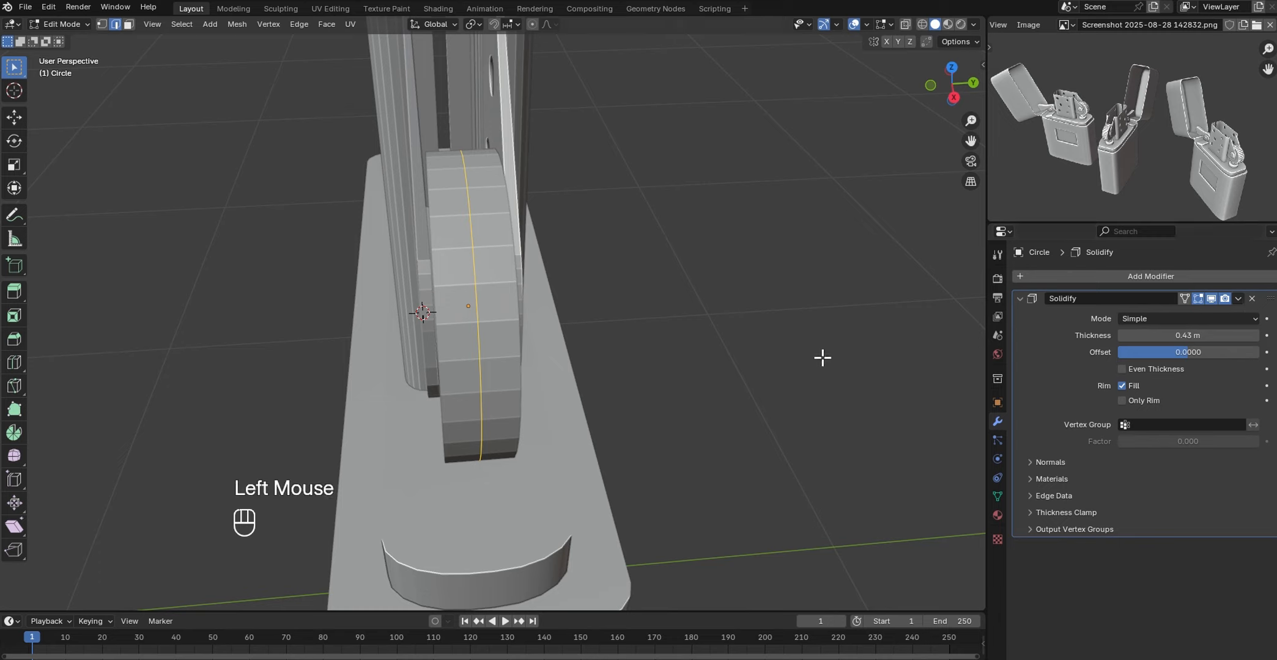
pyautogui.press('Tab')
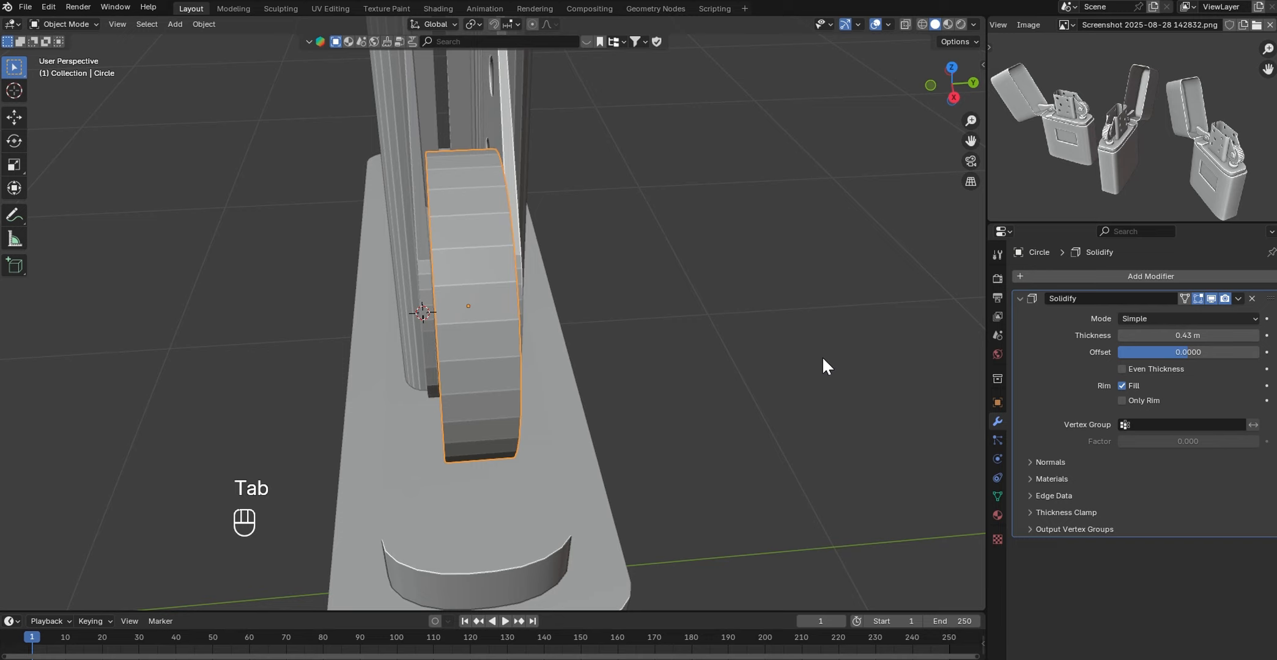
pyautogui.click(1236, 298)
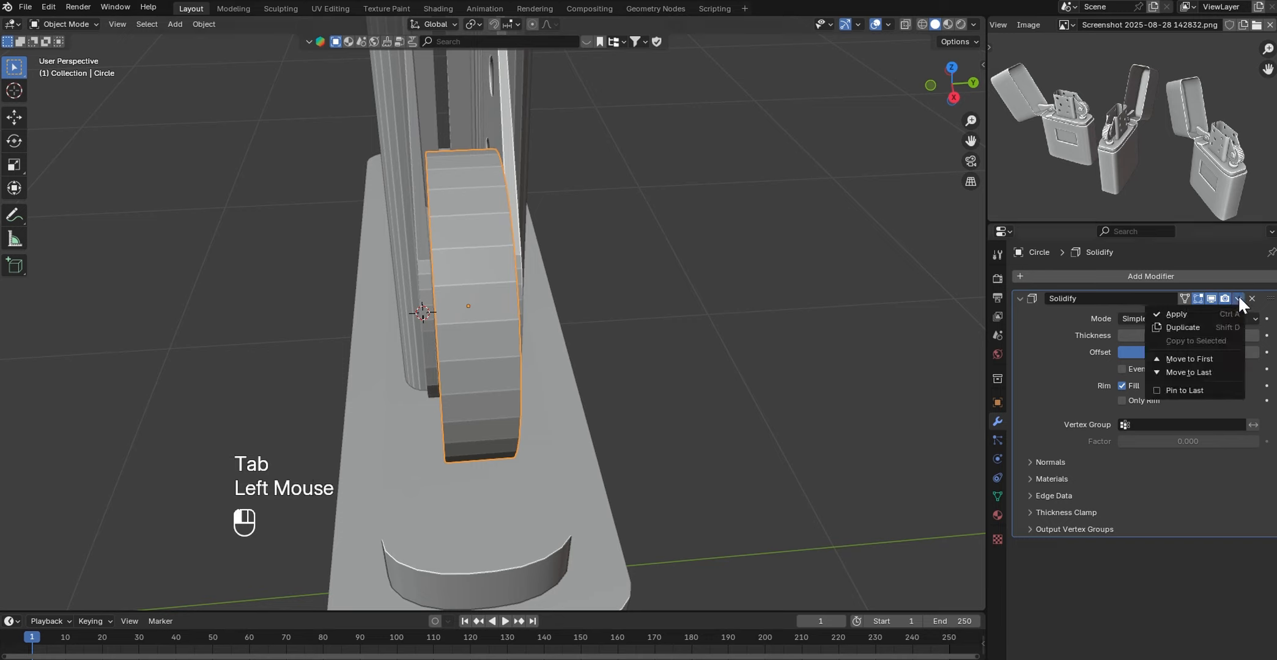
pyautogui.click(1188, 310)
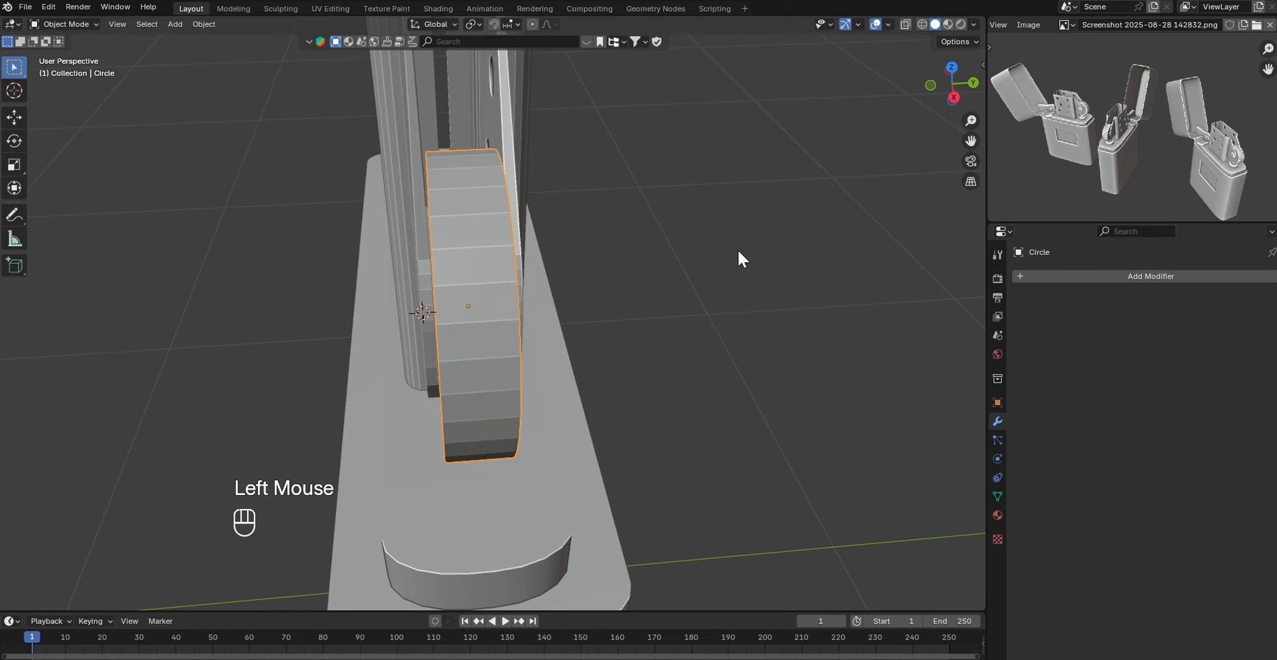
# - Nudge the wheel about -0.0014 m along Y in the wireframe side view to centre it, and return to solid shading
pyautogui.press('KP_3')
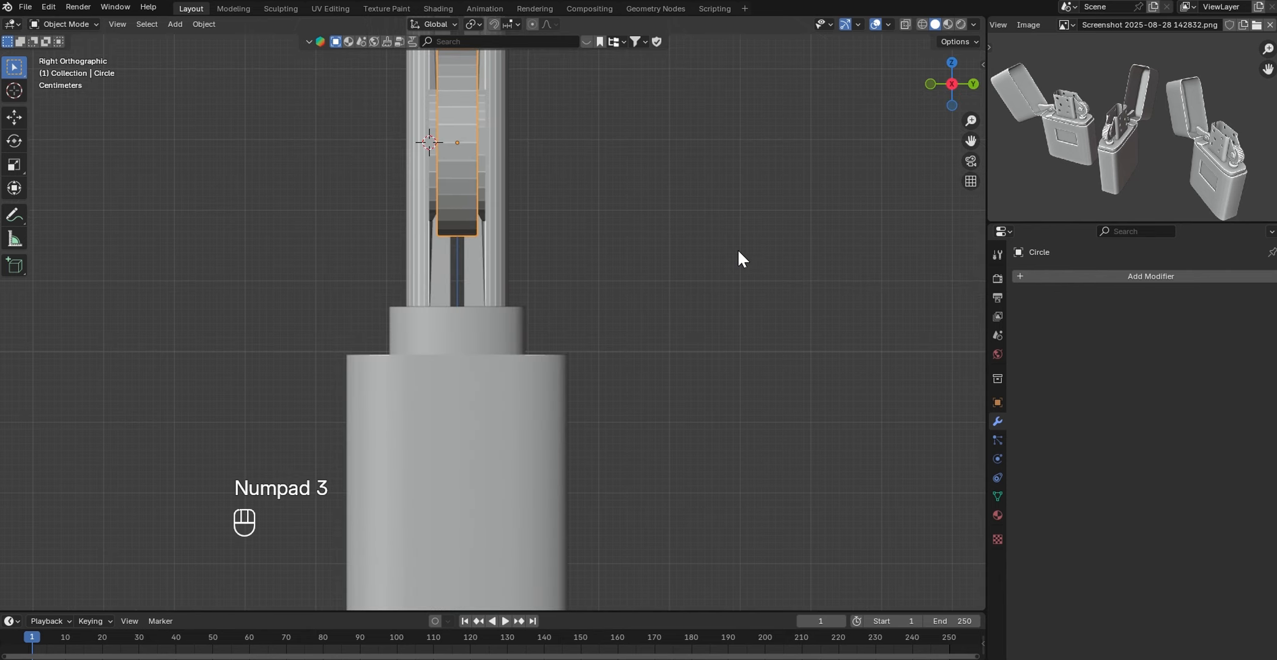
pyautogui.scroll(-2, 738, 321)
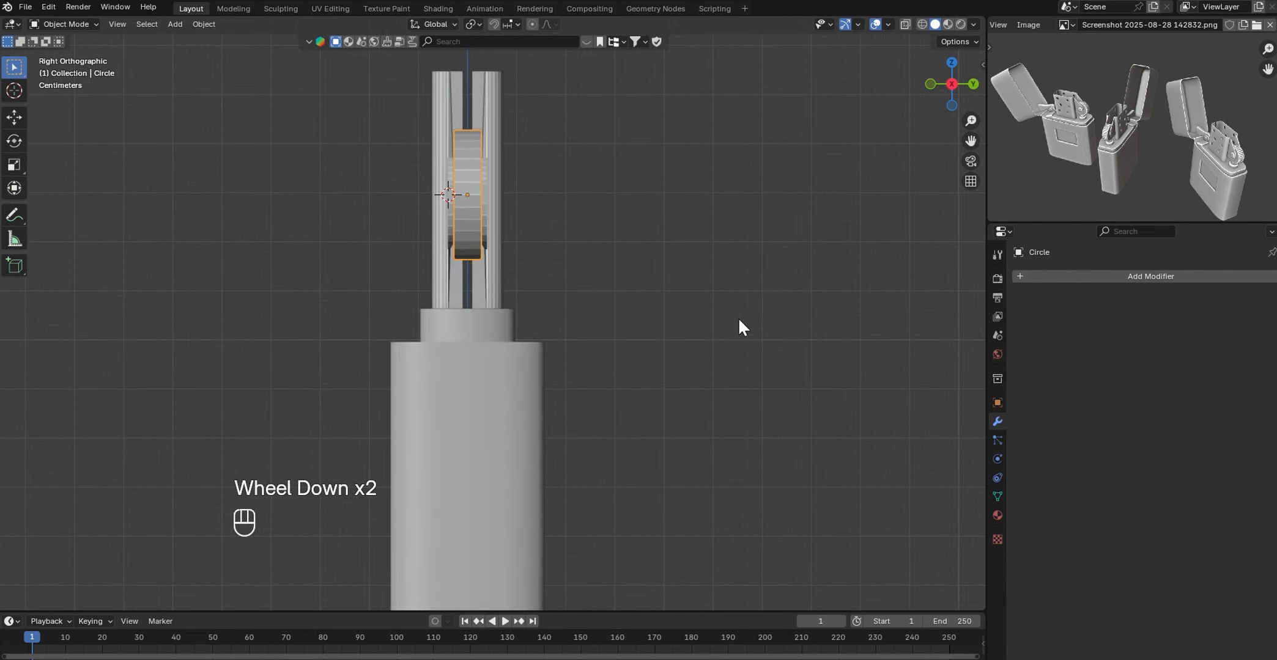
pyautogui.click(918, 26)
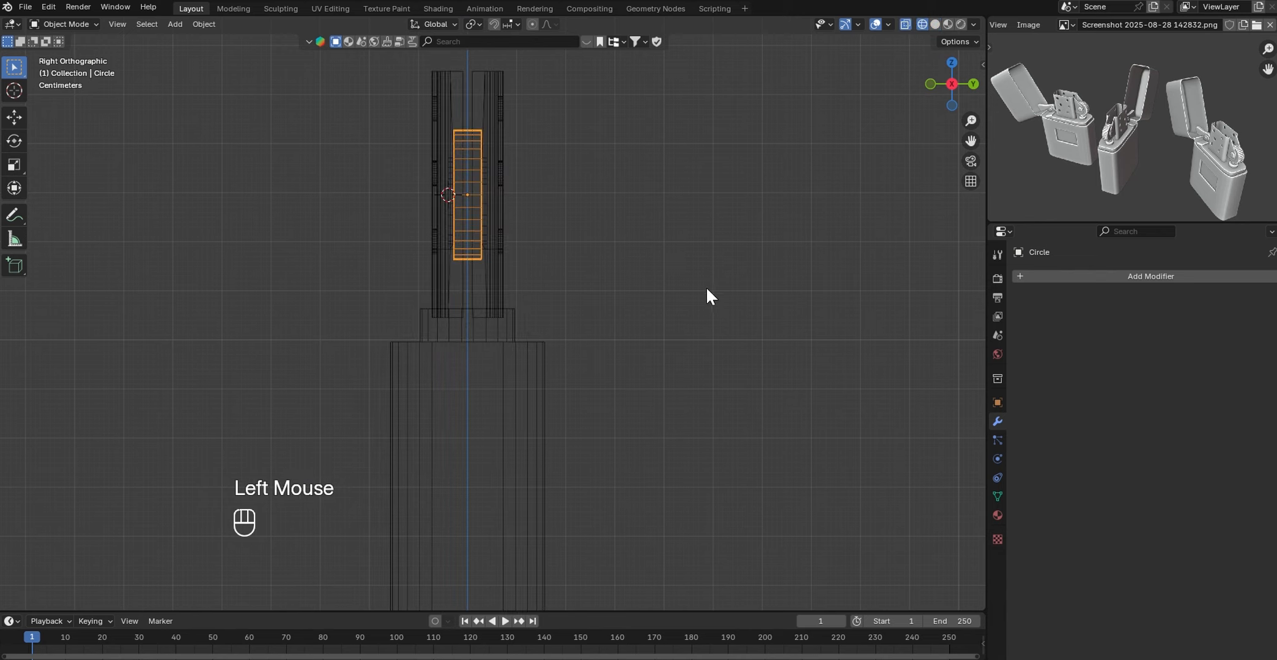
pyautogui.press('g')
pyautogui.press('y')
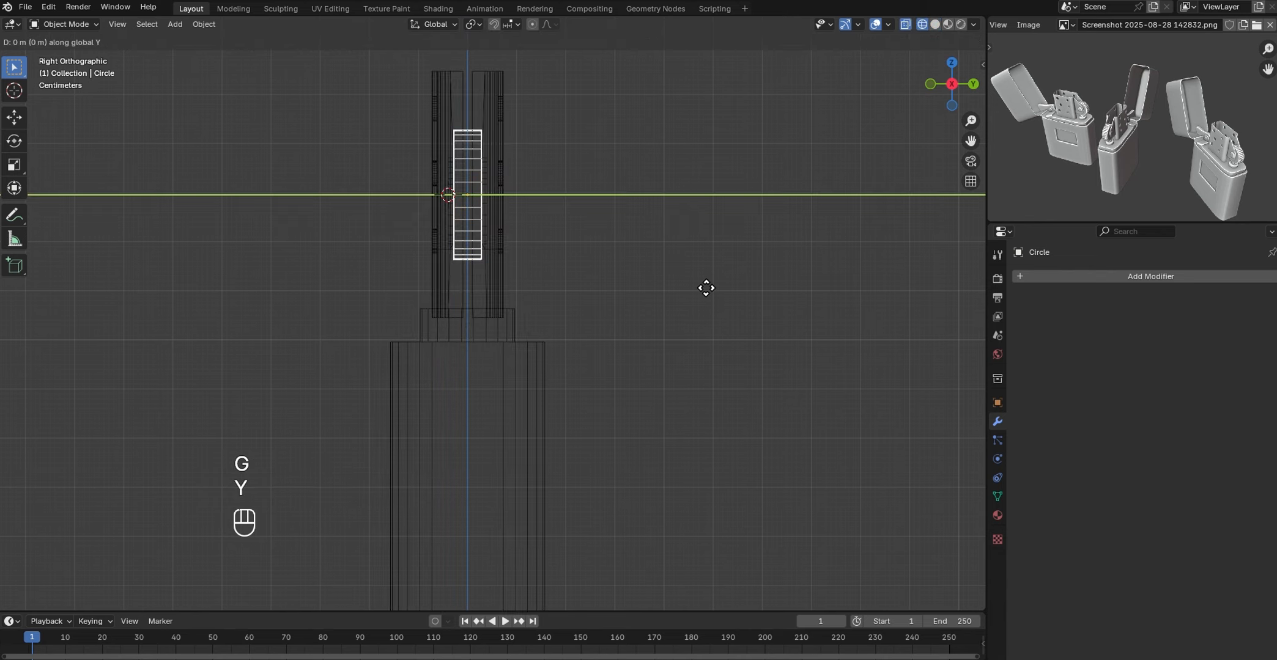
pyautogui.press('Left')
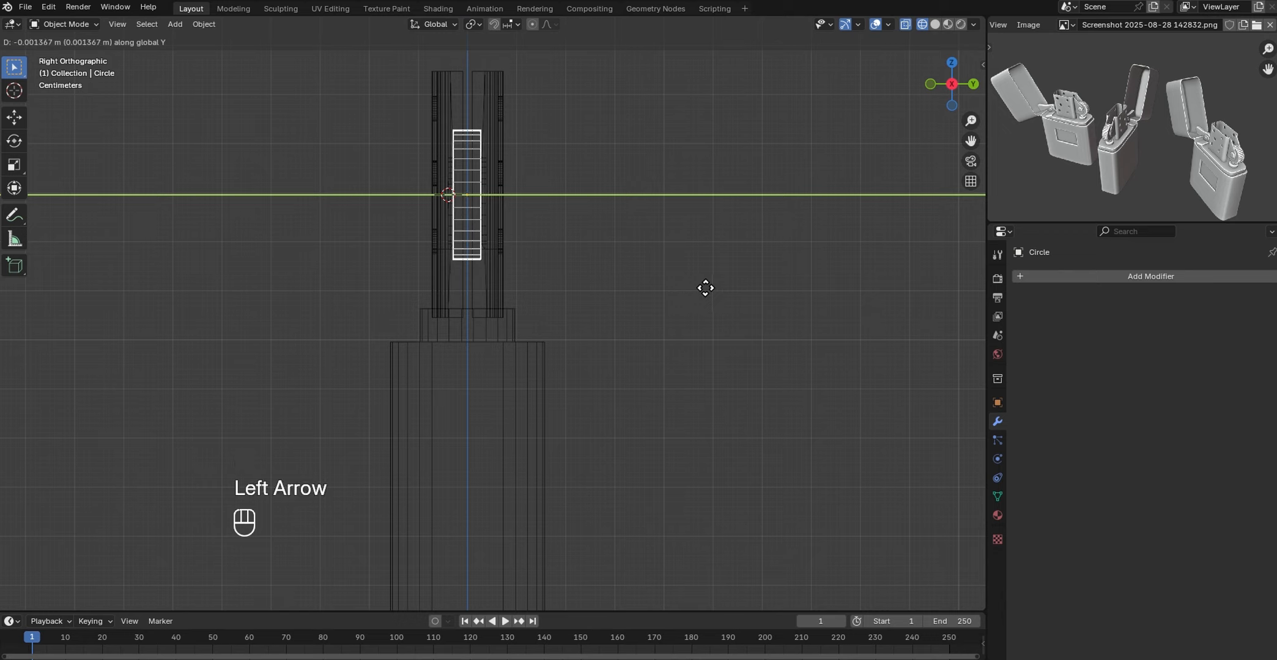
pyautogui.press('Left')
pyautogui.press('Right')
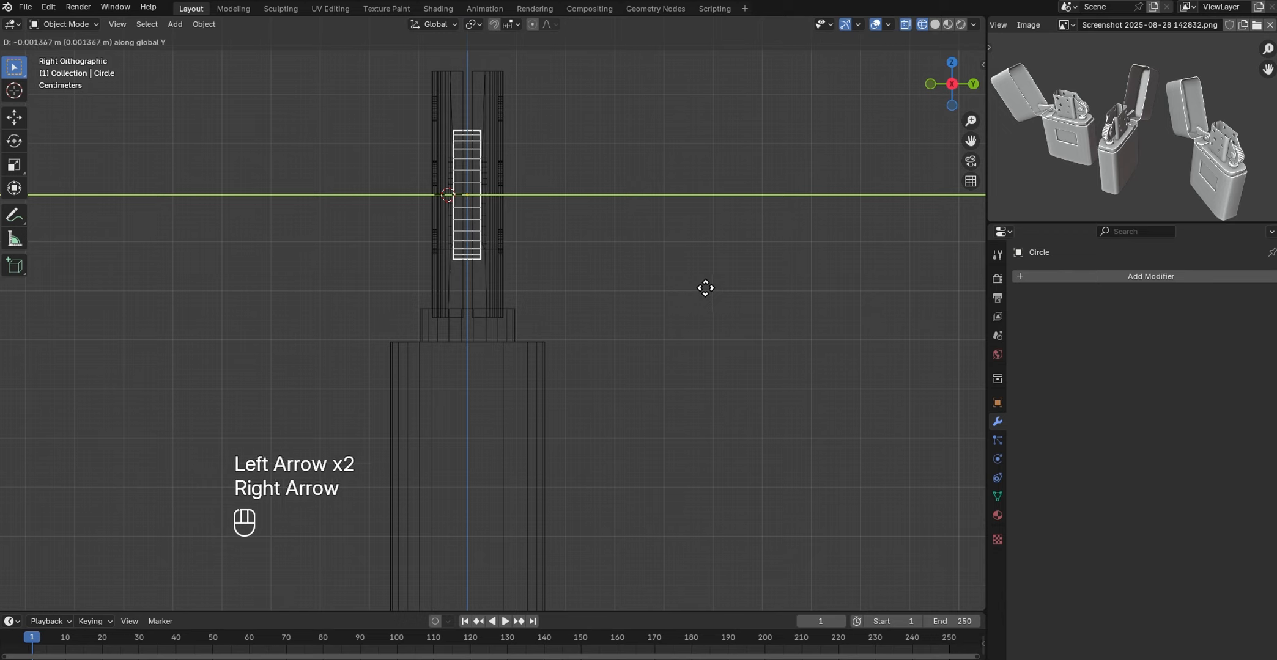
pyautogui.press('Return')
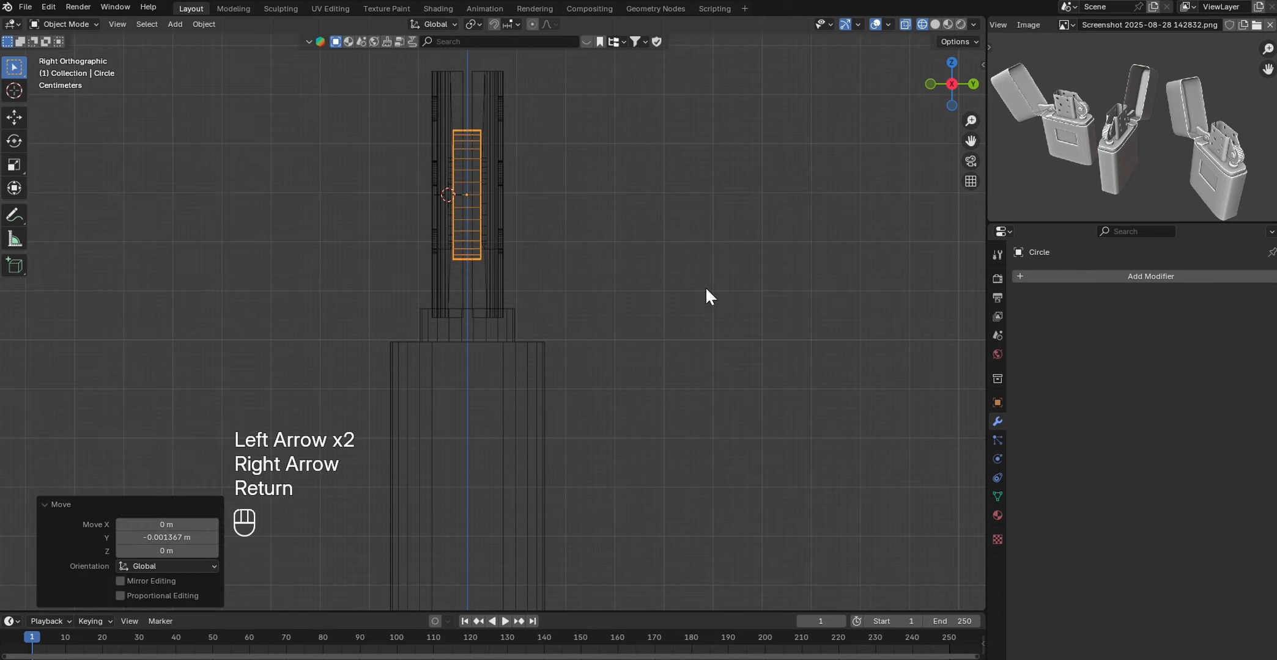
pyautogui.click(936, 24)
# - Select both flat side faces of the wheel in Edit Mode and inset them by about 0.0915 m
pyautogui.moveTo(930, 104); pyautogui.dragTo(899, 131)
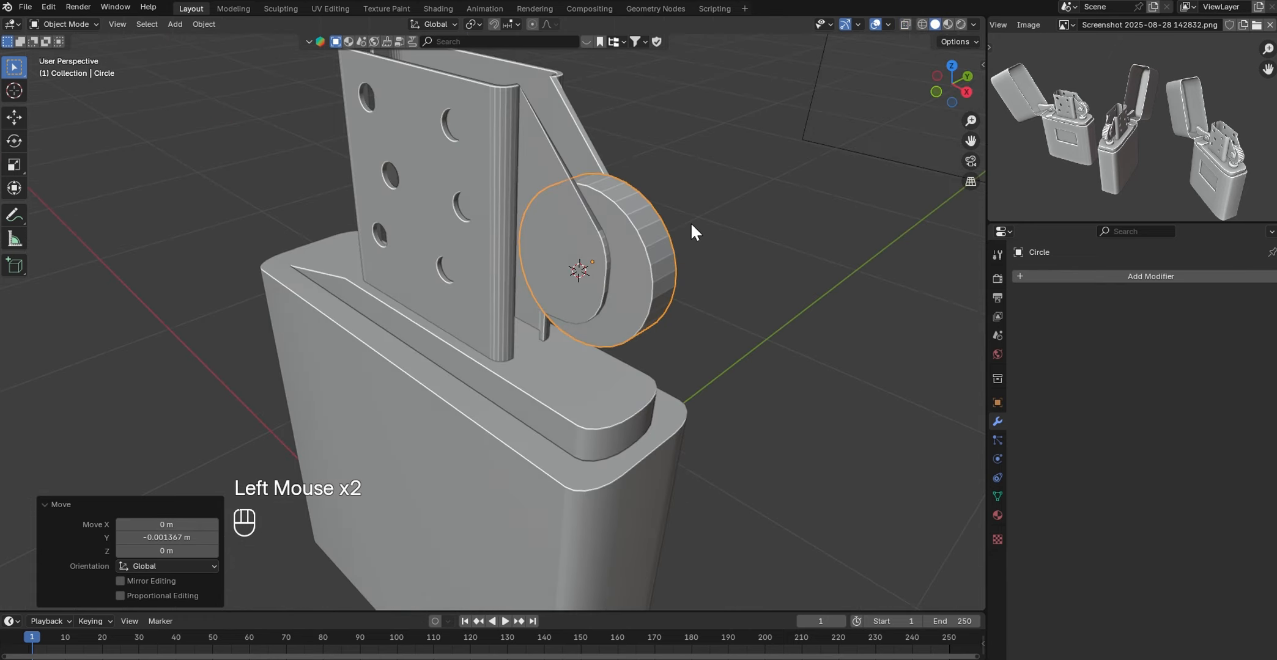
pyautogui.press('Tab')
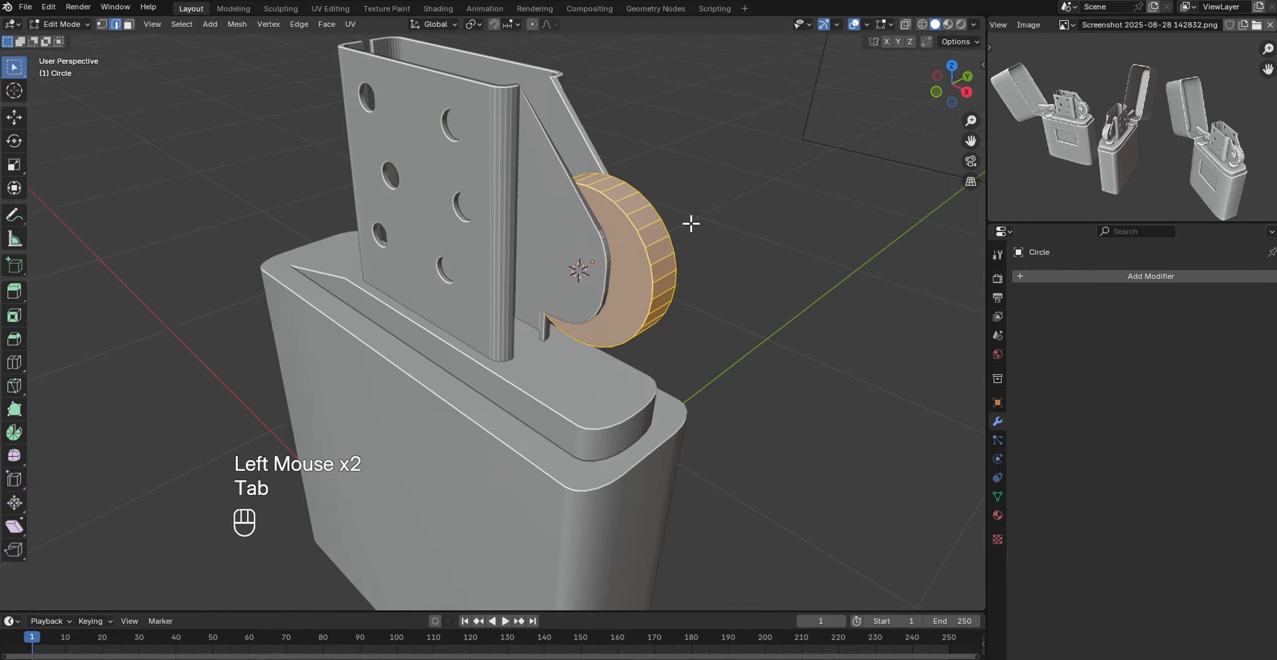
pyautogui.press('3')
pyautogui.click(630, 276)
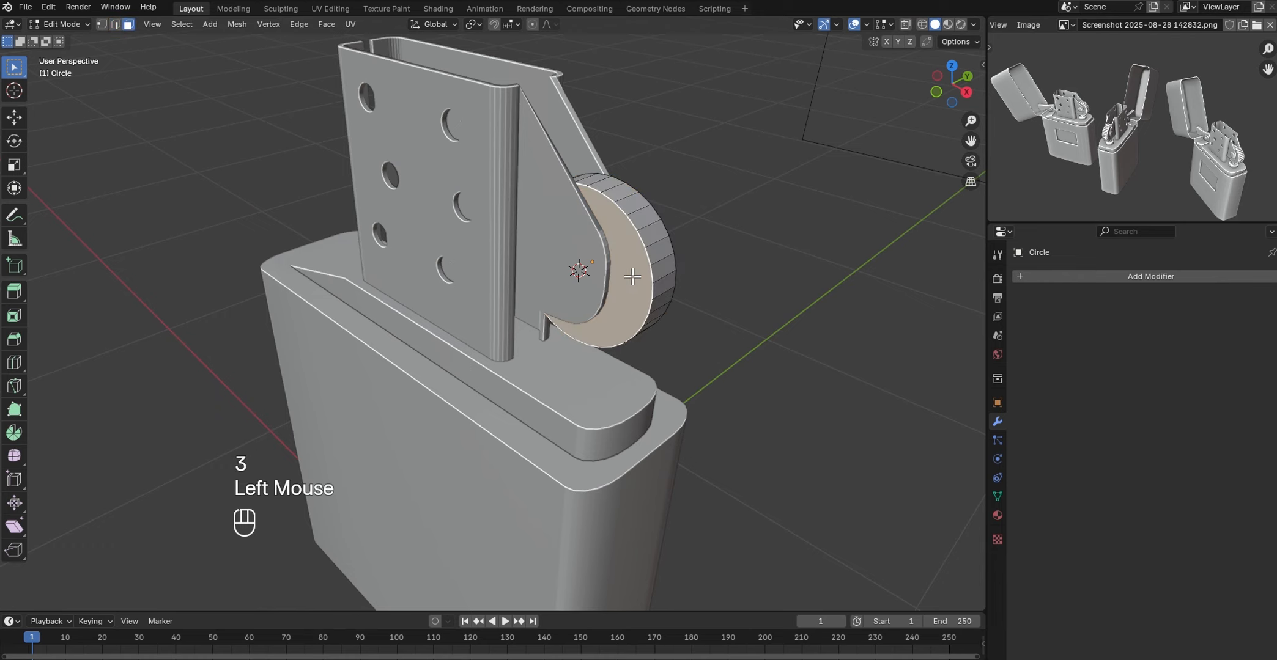
pyautogui.moveTo(937, 86); pyautogui.dragTo(808, 77)
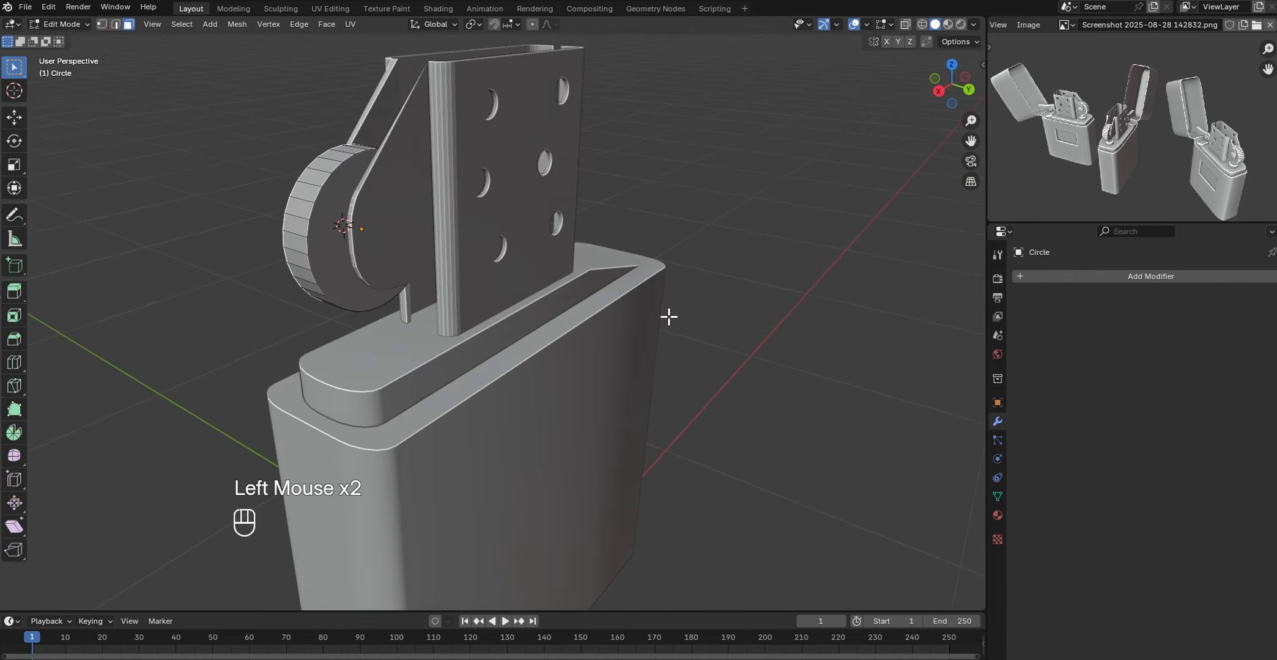
pyautogui.keyDown('shift'); pyautogui.click(334, 259); pyautogui.keyUp('shift')
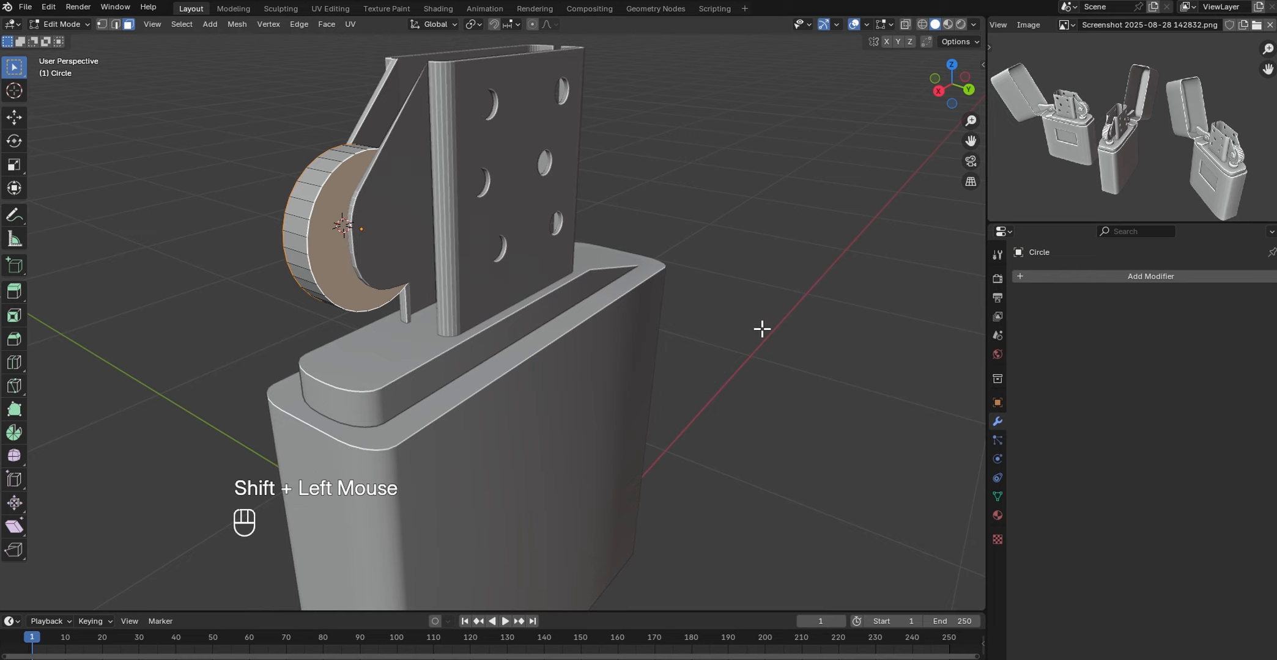
pyautogui.moveTo(952, 85); pyautogui.dragTo(843, 224)
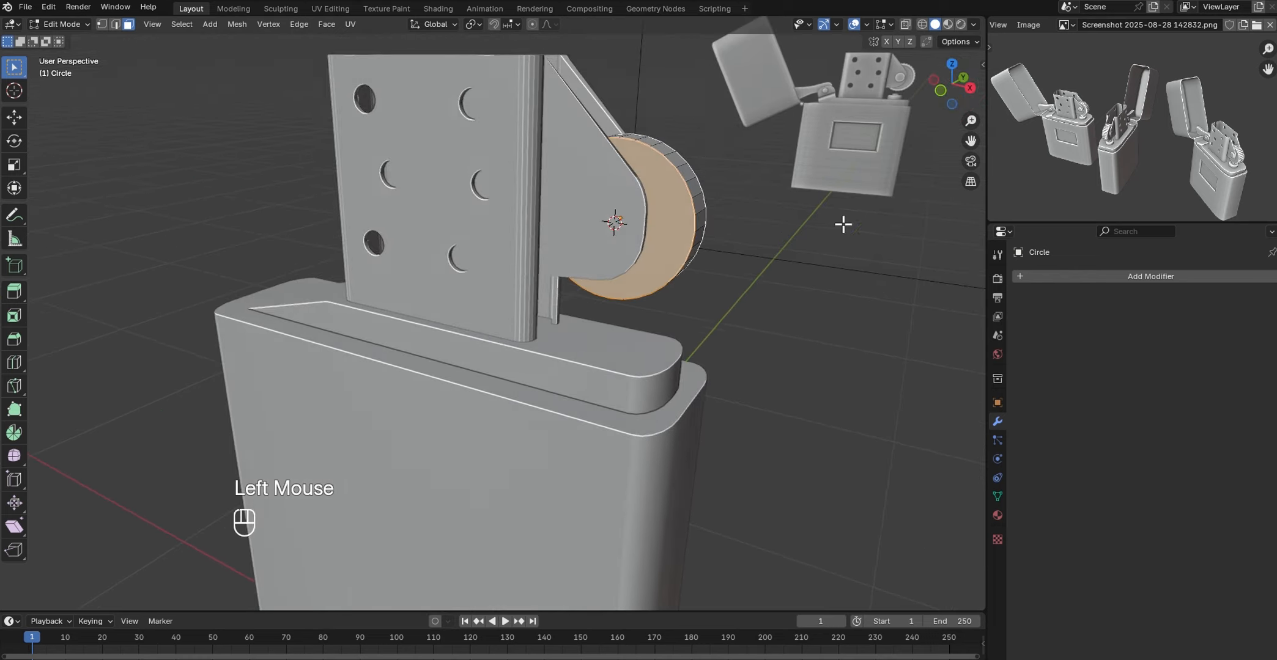
pyautogui.press('i')
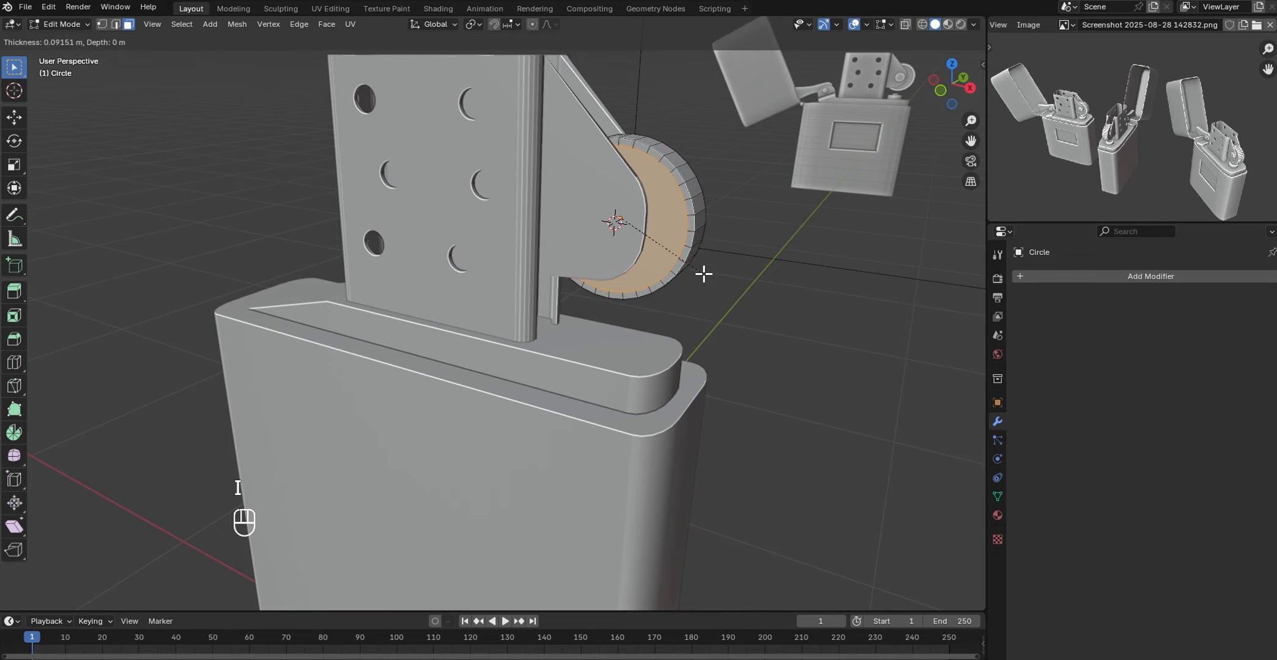
pyautogui.click(703, 274)
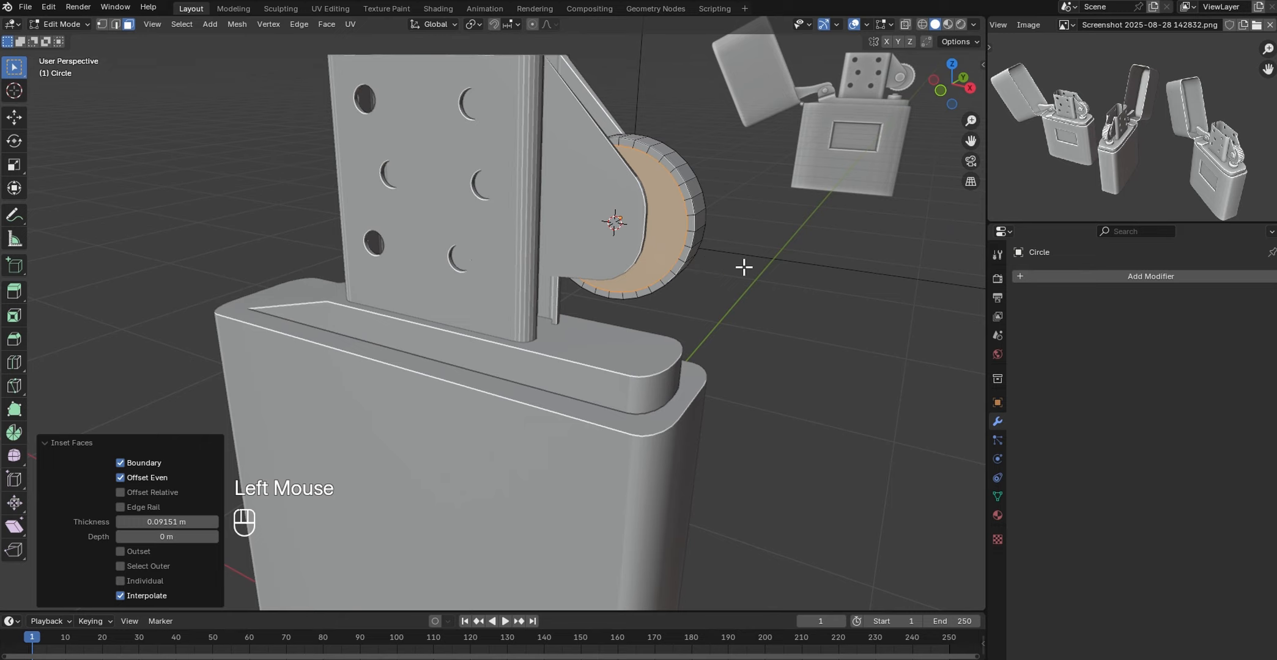
# - Inset the wheel's two side faces a second time, by about 0.123 m
pyautogui.press('i')
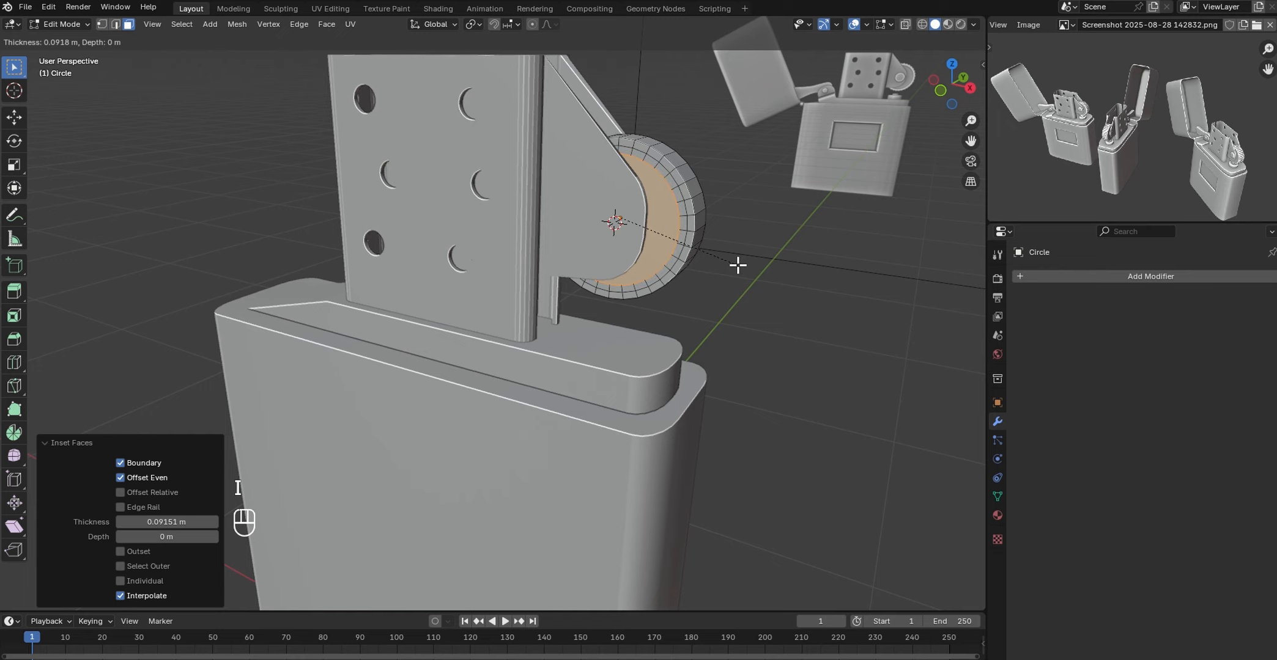
pyautogui.click(737, 265)
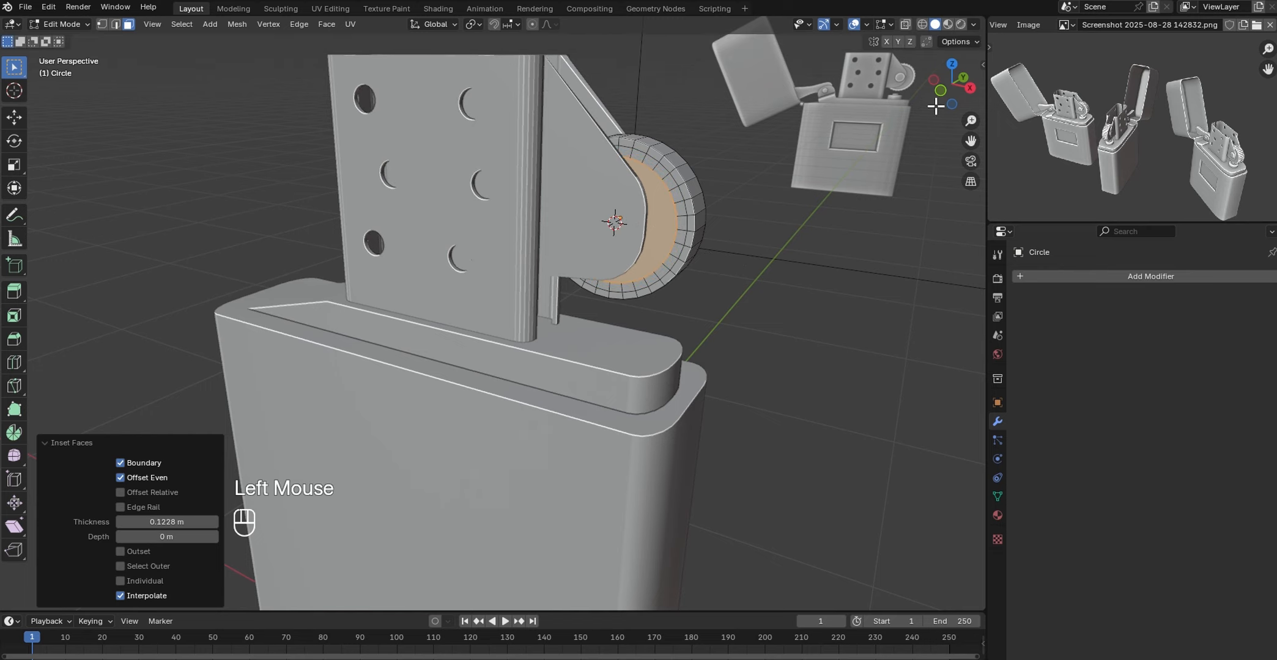
pyautogui.moveTo(936, 107); pyautogui.dragTo(966, 99)
pyautogui.scroll(2, 651, 291)
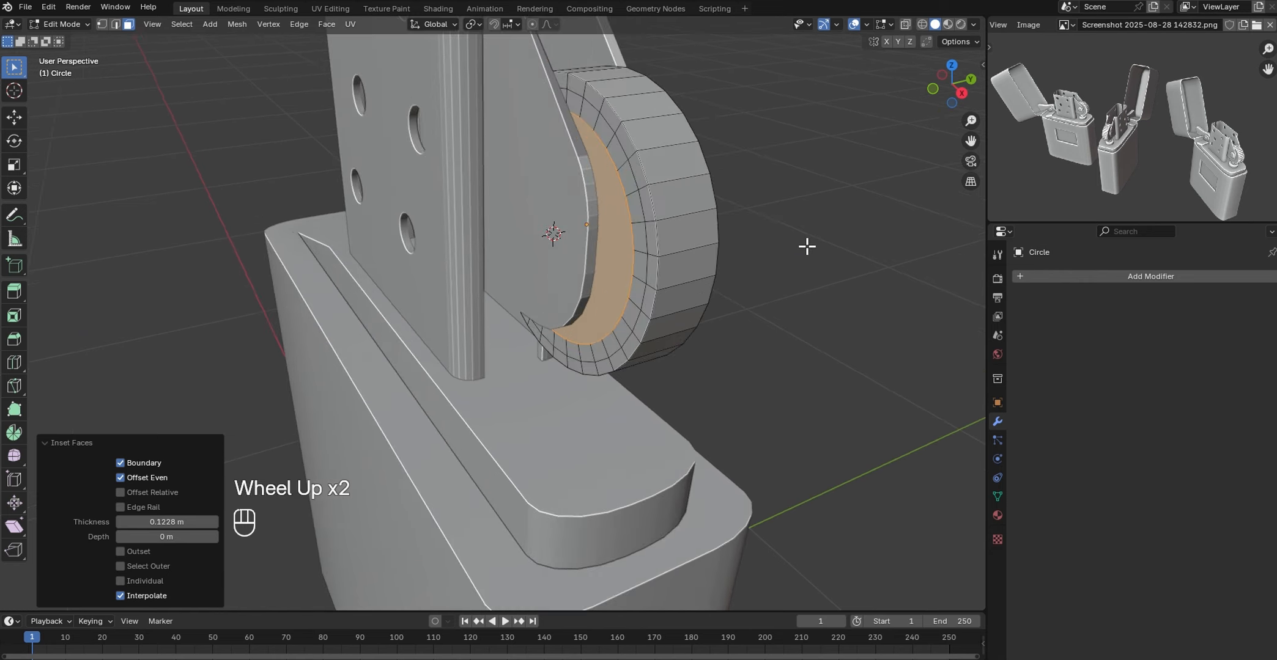
# - Scale the wheel's two inset side faces to about 0.681 along Y and inset them again by about 0.441 m
pyautogui.press('s')
pyautogui.press('y')
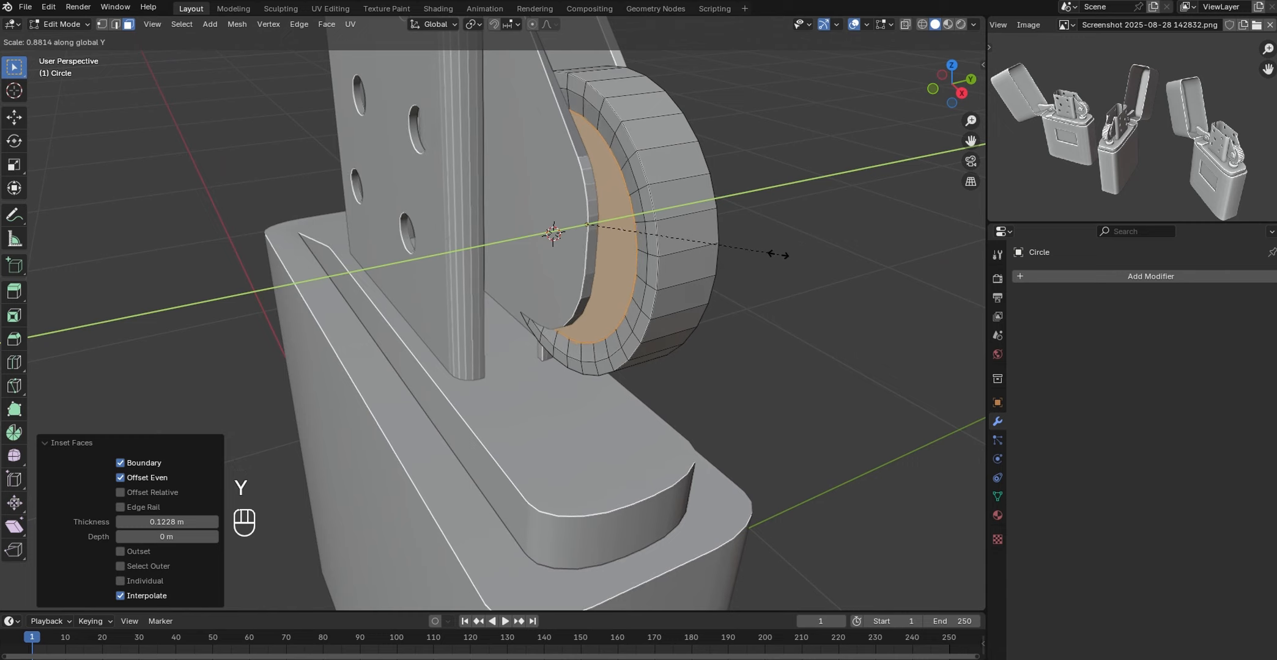
pyautogui.click(729, 267)
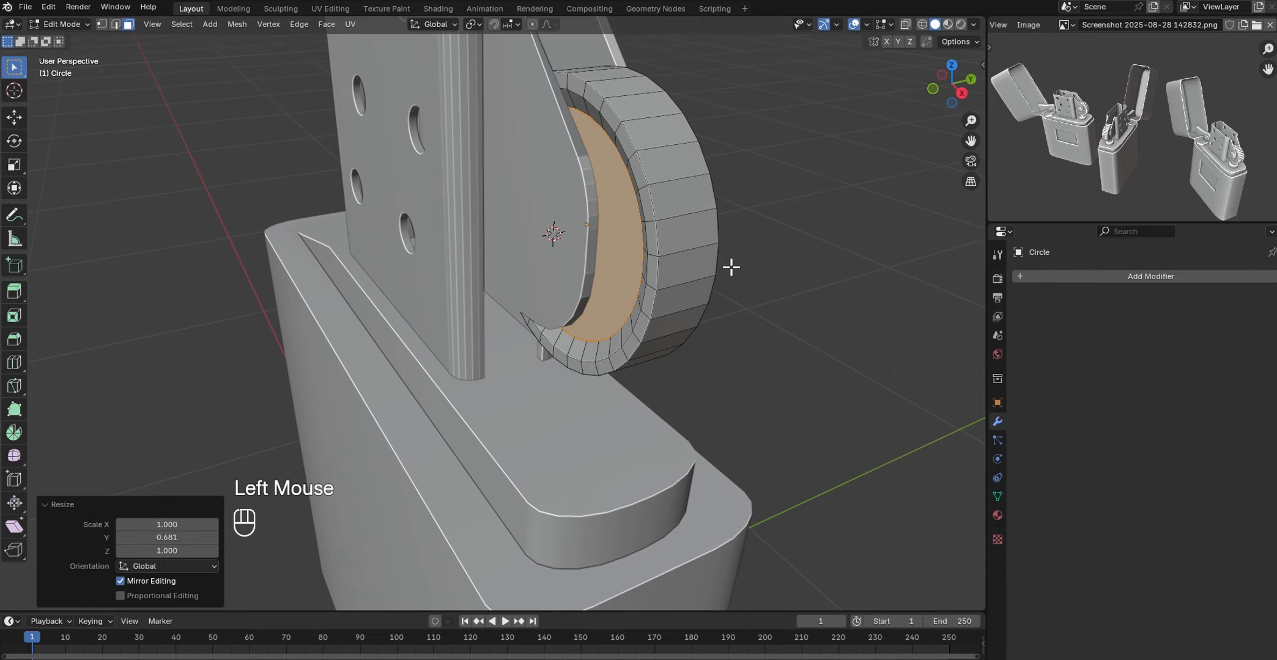
pyautogui.press('i')
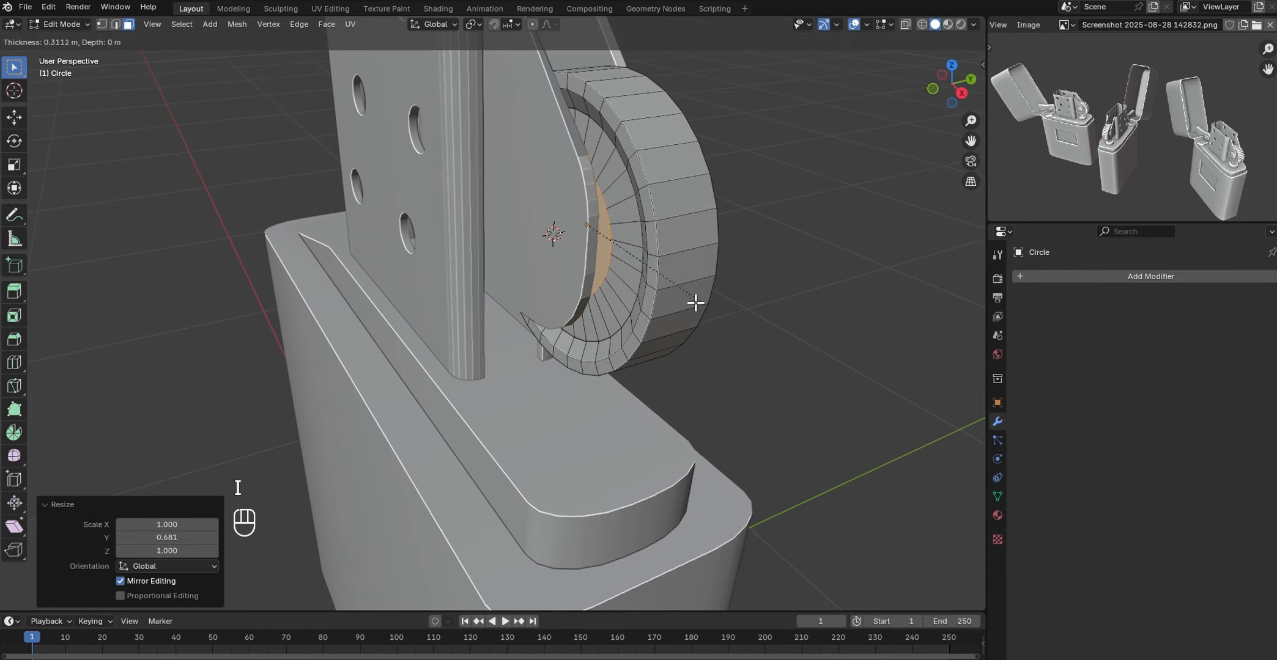
pyautogui.click(671, 309)
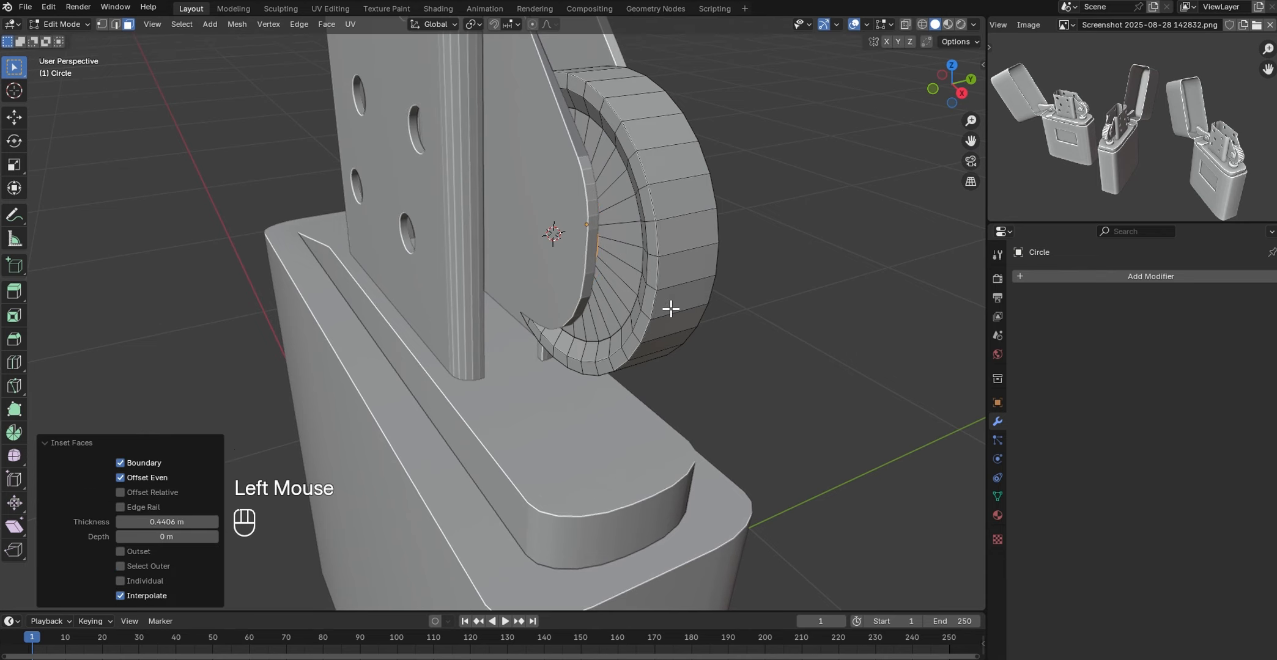
# - Move the whole wheel mesh about -0.0057 m along X in the wireframe front view, and return to solid shading
pyautogui.press('KP_1')
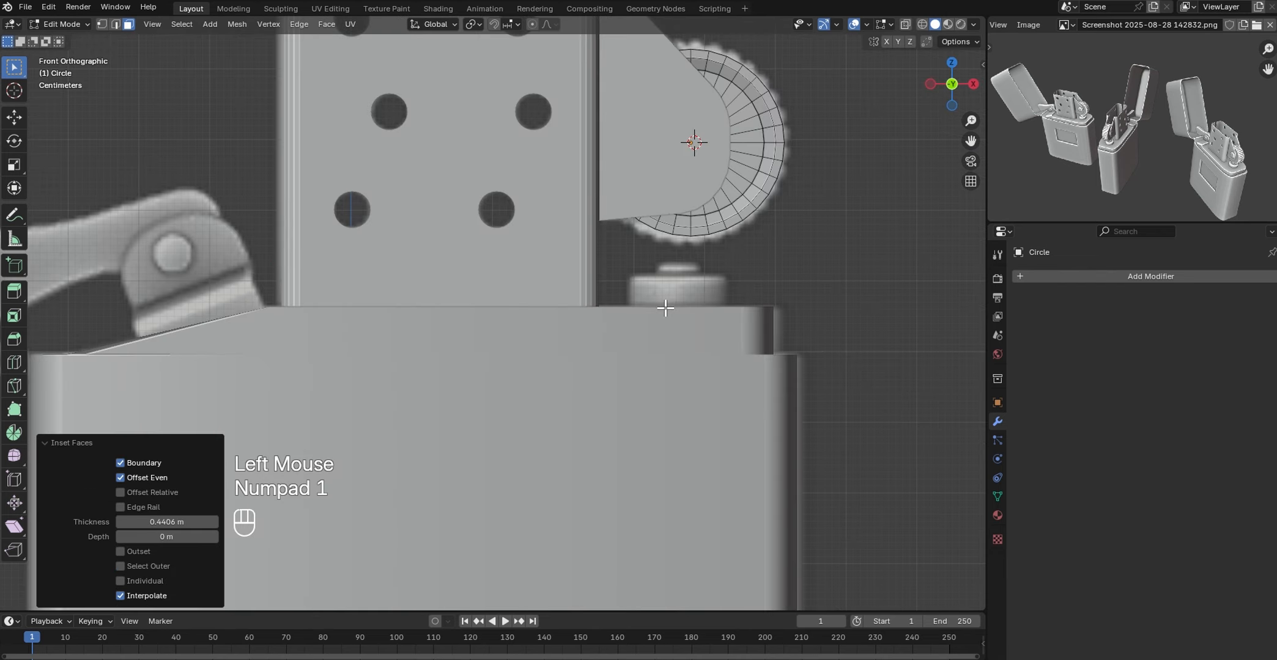
pyautogui.click(921, 23)
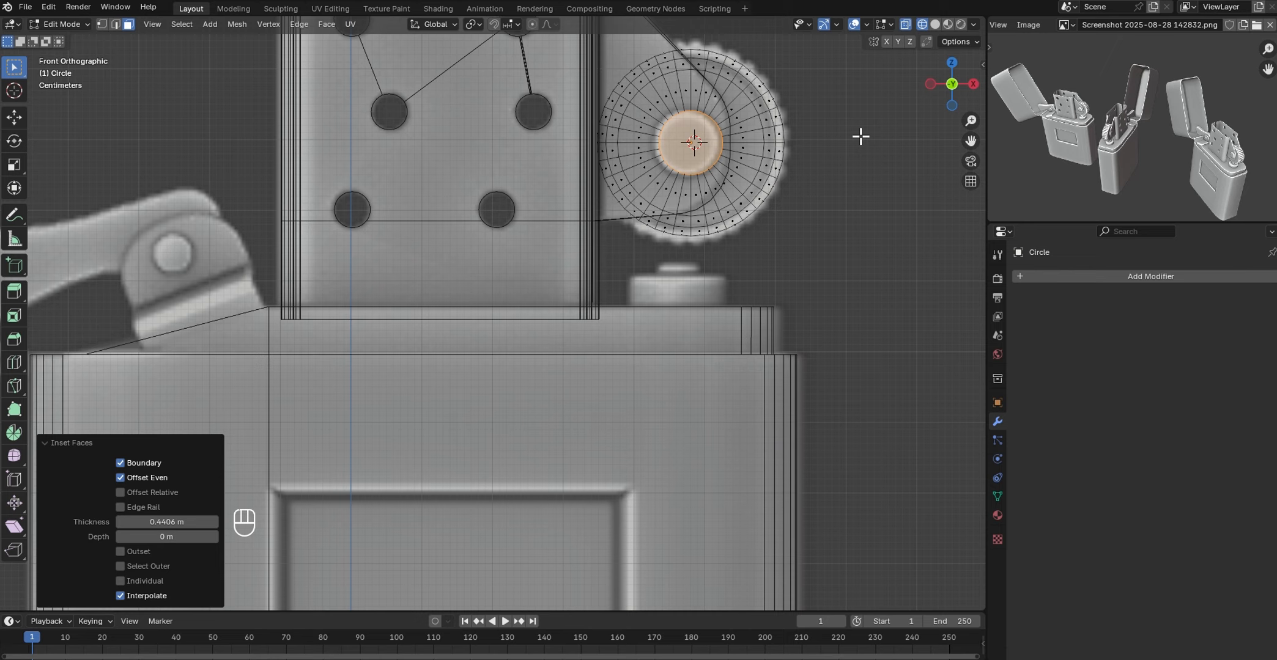
pyautogui.press('a')
pyautogui.press('g')
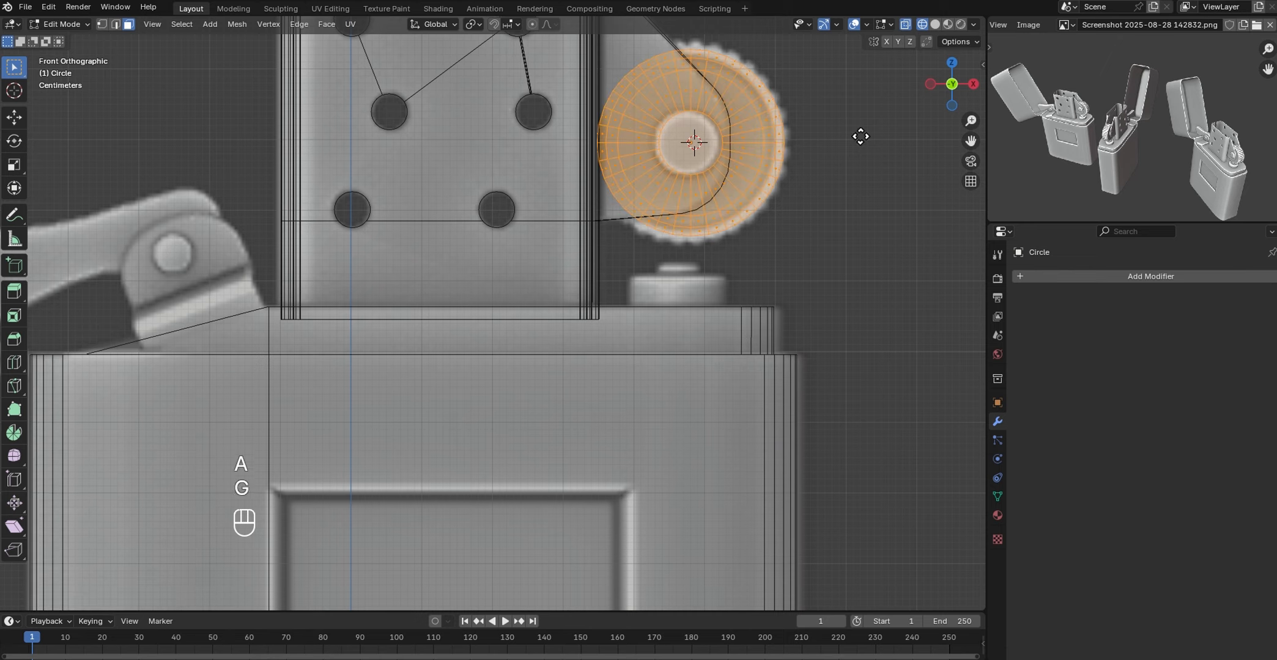
pyautogui.press('x')
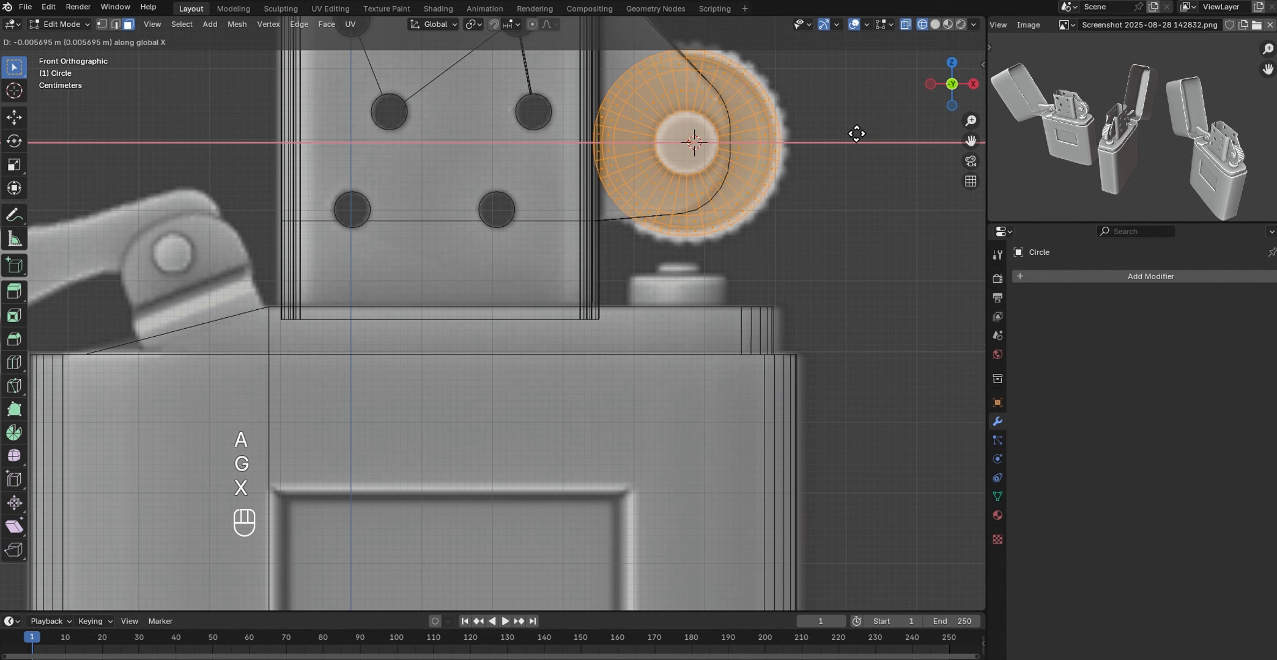
pyautogui.click(856, 133)
pyautogui.moveTo(968, 89); pyautogui.dragTo(959, 91)
pyautogui.scroll(-2, 879, 165)
pyautogui.scroll(-2, 883, 157)
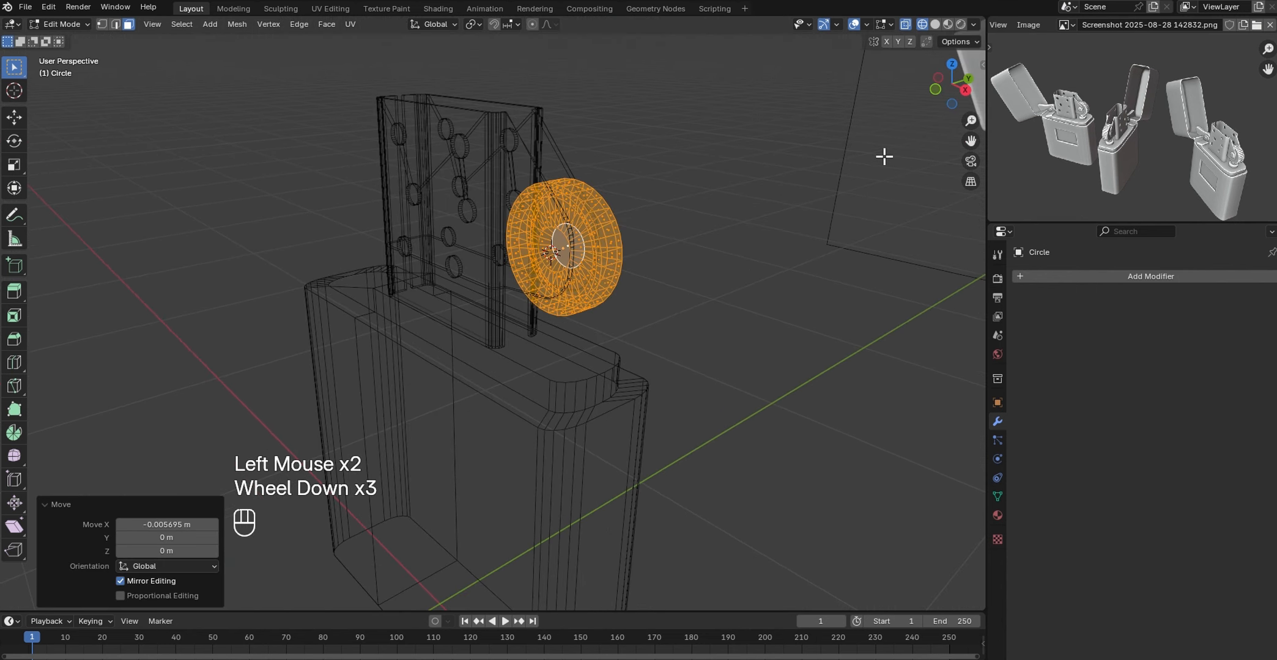
pyautogui.click(934, 24)
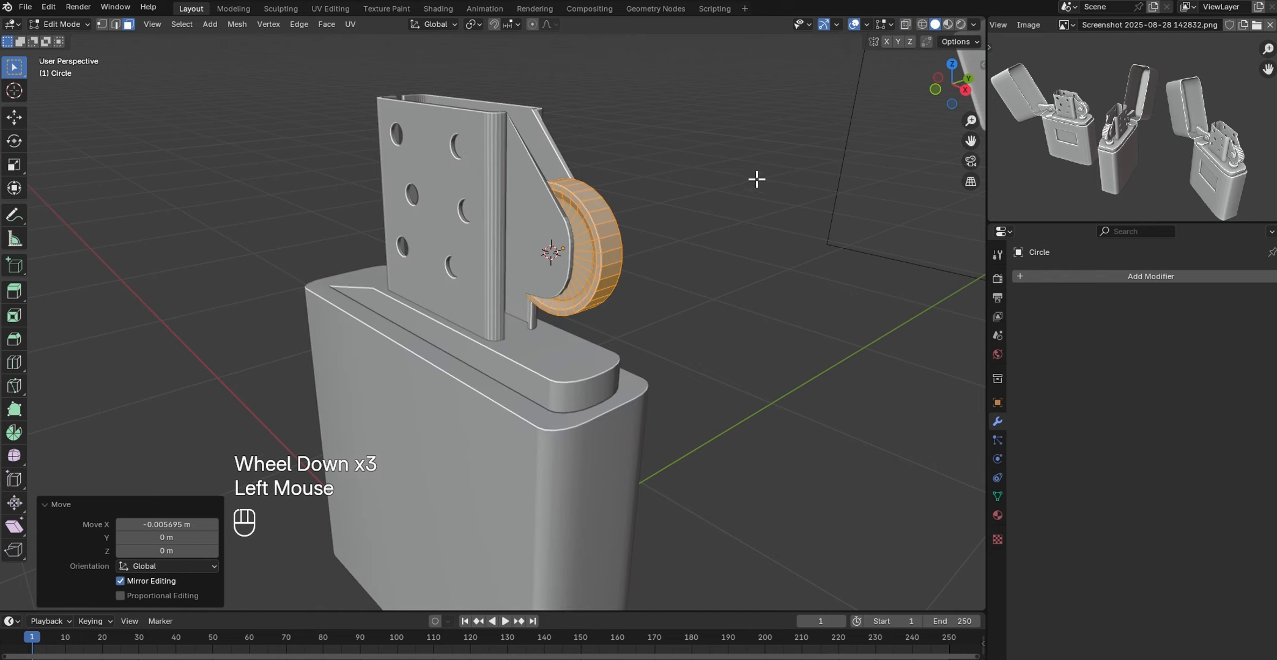
# - Isolate the wheel, select both central side faces, and extrude them outward by scaling to about 3.02 along Y to form the hub
pyautogui.click(714, 213)
pyautogui.press('/')
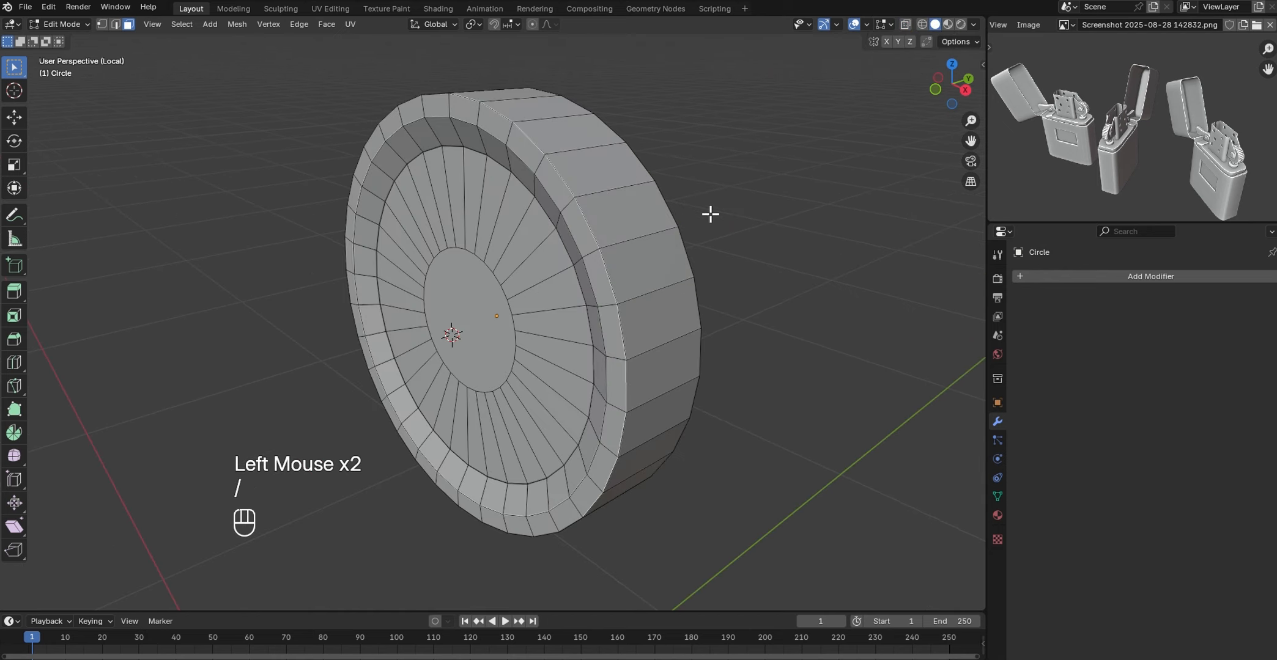
pyautogui.click(477, 318)
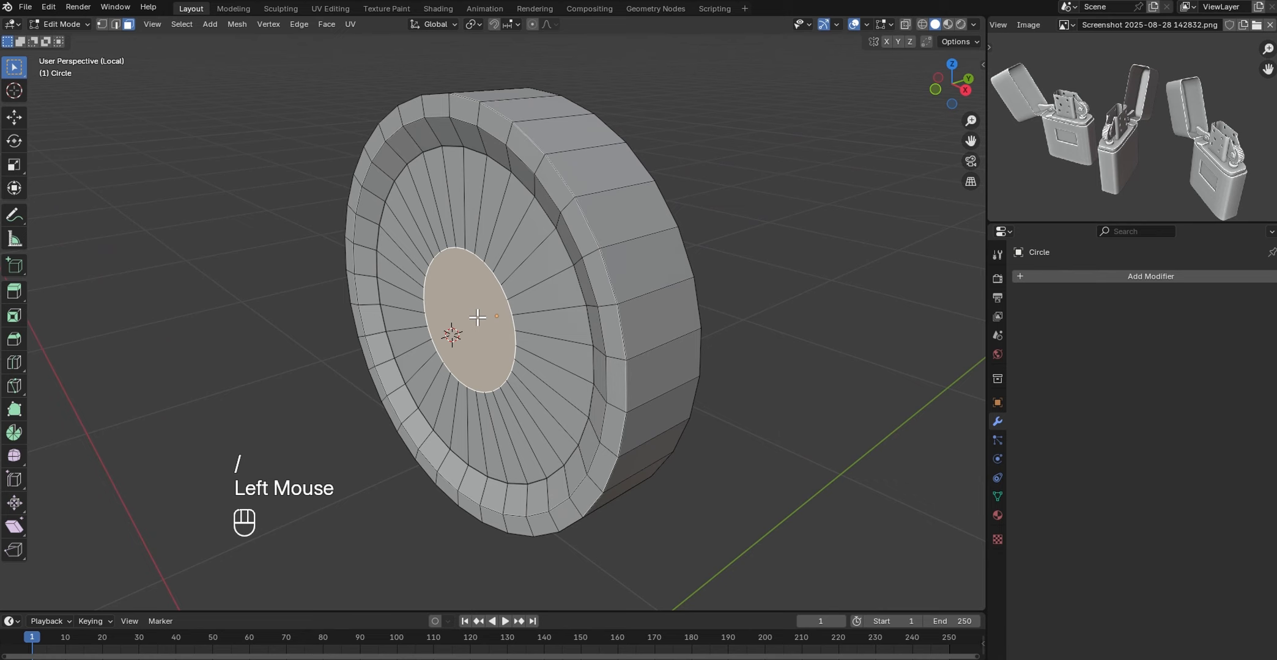
pyautogui.moveTo(952, 85); pyautogui.dragTo(687, 366)
pyautogui.keyDown('shift'); pyautogui.click(507, 322); pyautogui.keyUp('shift')
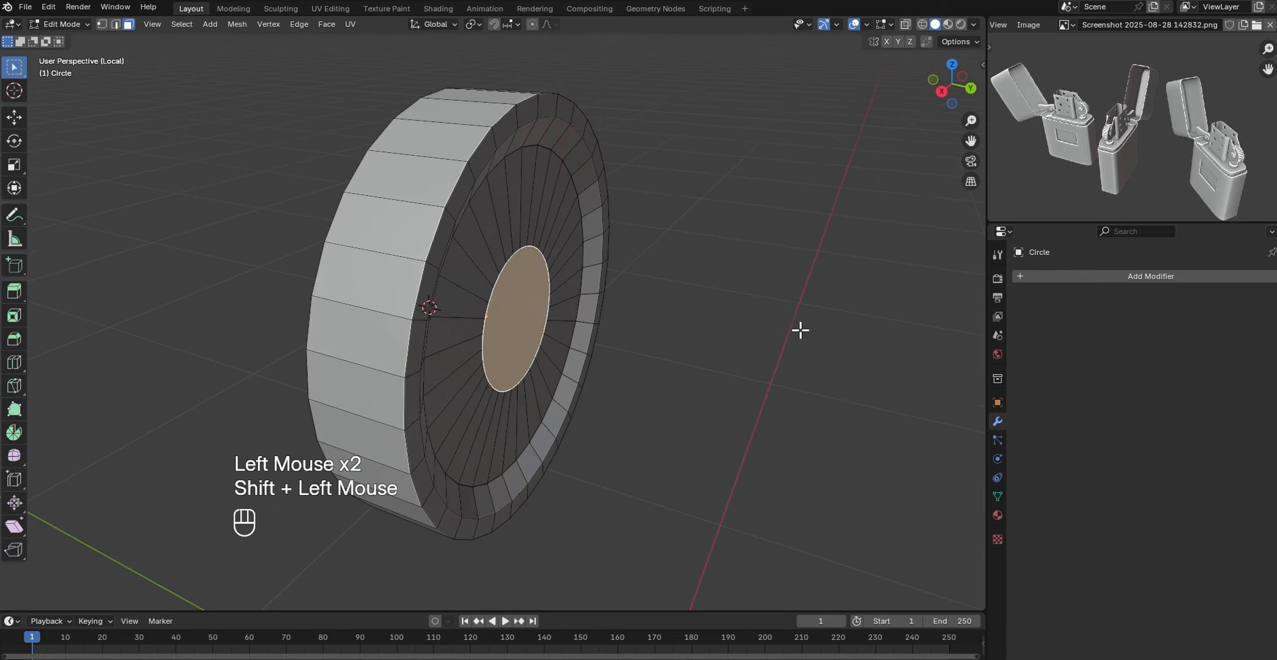
pyautogui.moveTo(948, 94); pyautogui.dragTo(673, 289)
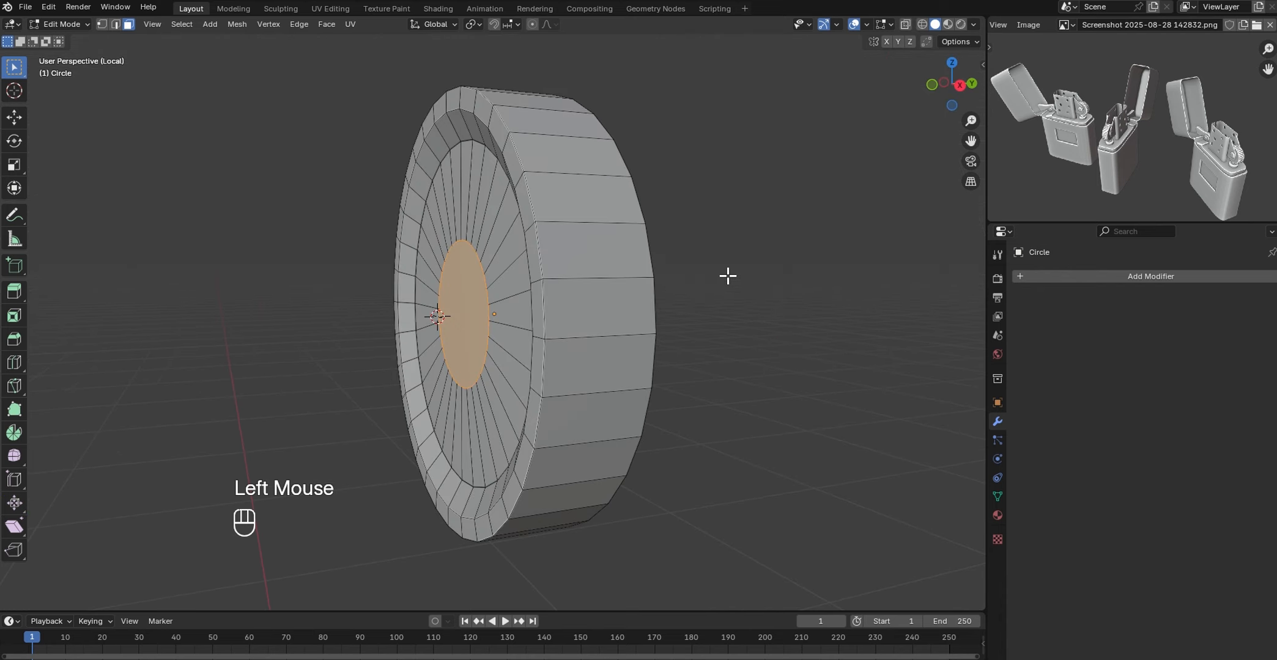
pyautogui.press('e')
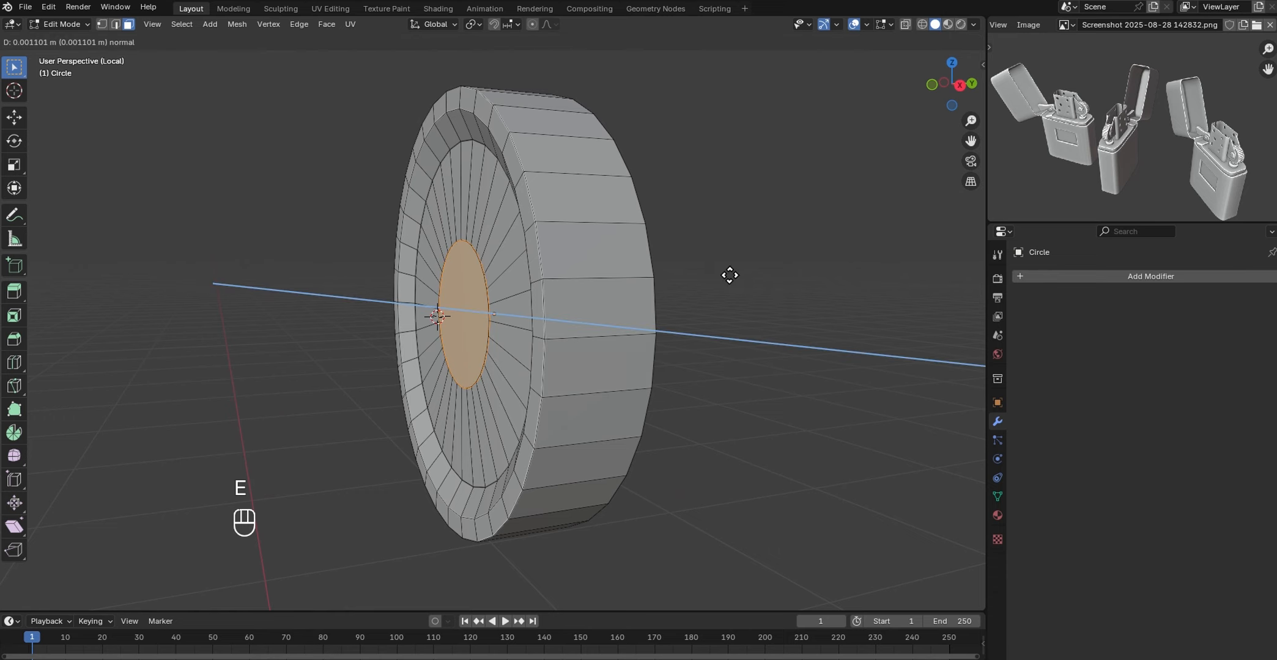
pyautogui.rightClick(829, 133)
pyautogui.press('s')
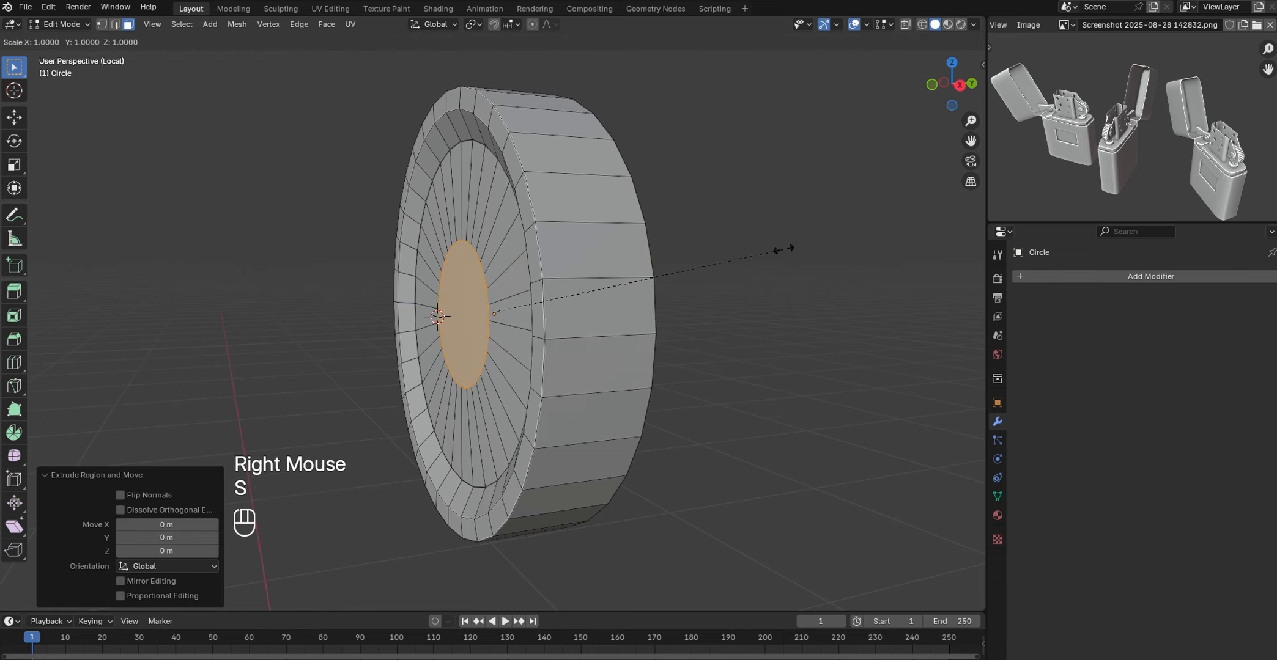
pyautogui.press('y')
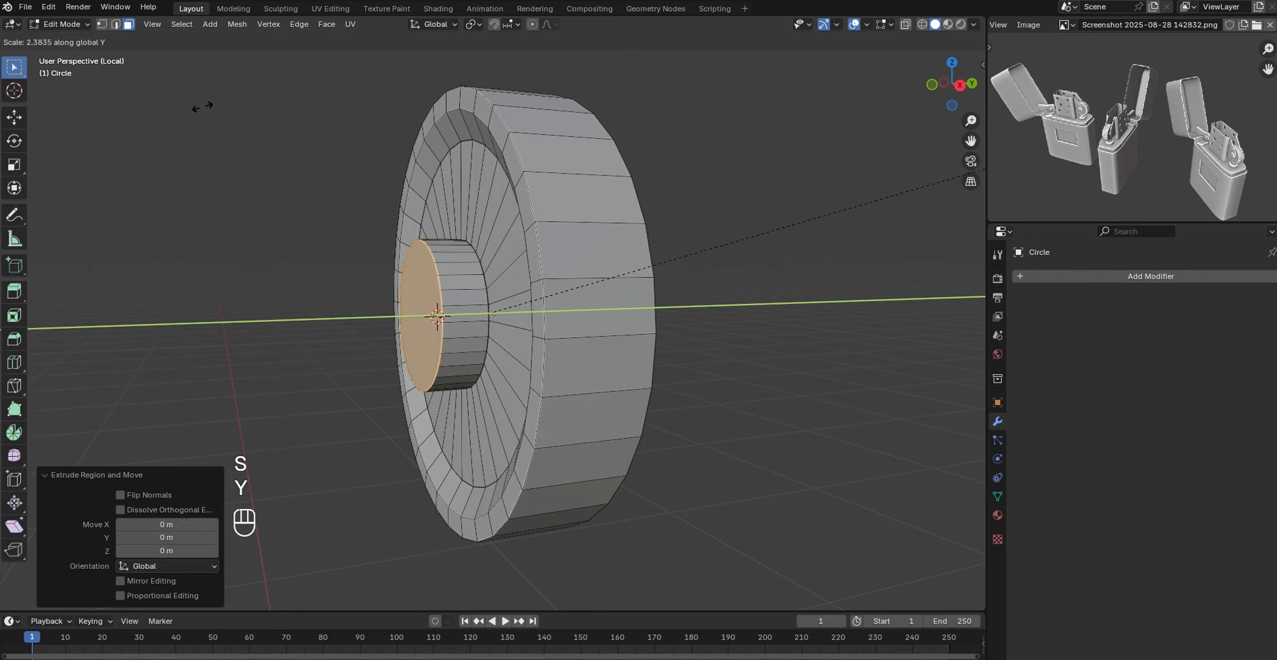
pyautogui.click(373, 63)
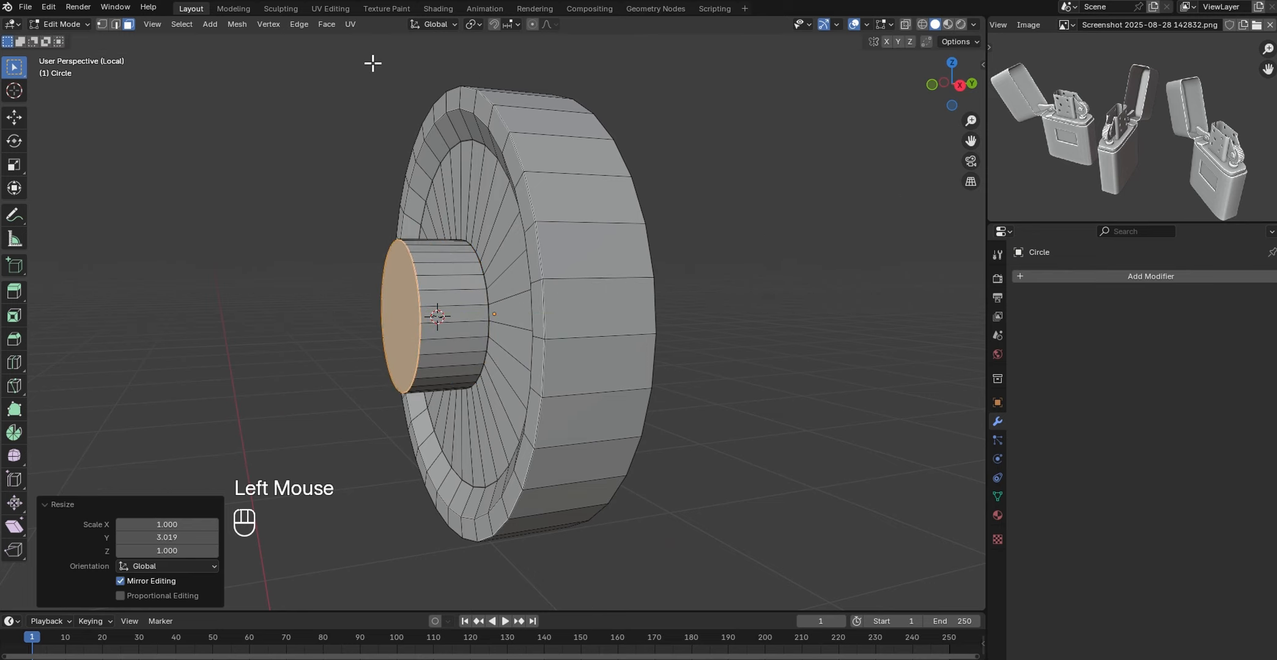
# - Show the full lighter again and scale the hub's two end faces to about 0.914 along Y
pyautogui.press('/')
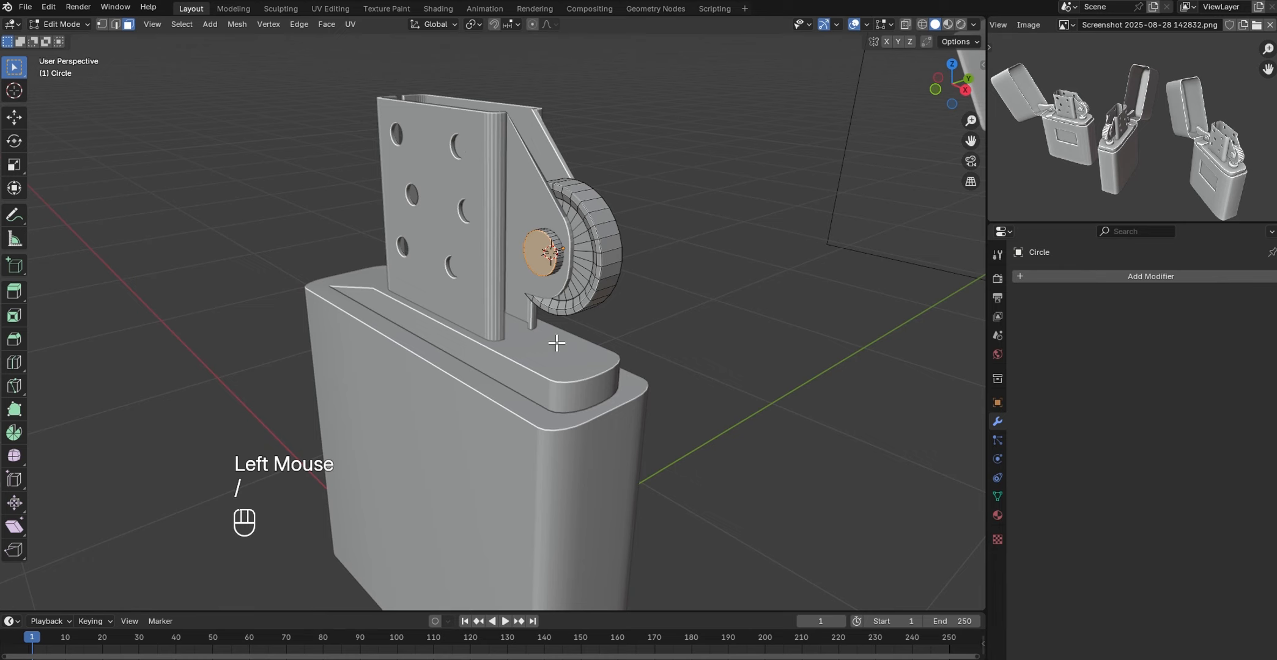
pyautogui.moveTo(956, 96)
pyautogui.mouseDown()
pyautogui.moveTo(873, 95)
pyautogui.moveTo(941, 97)
pyautogui.mouseUp()
pyautogui.press('s')
pyautogui.press('y')
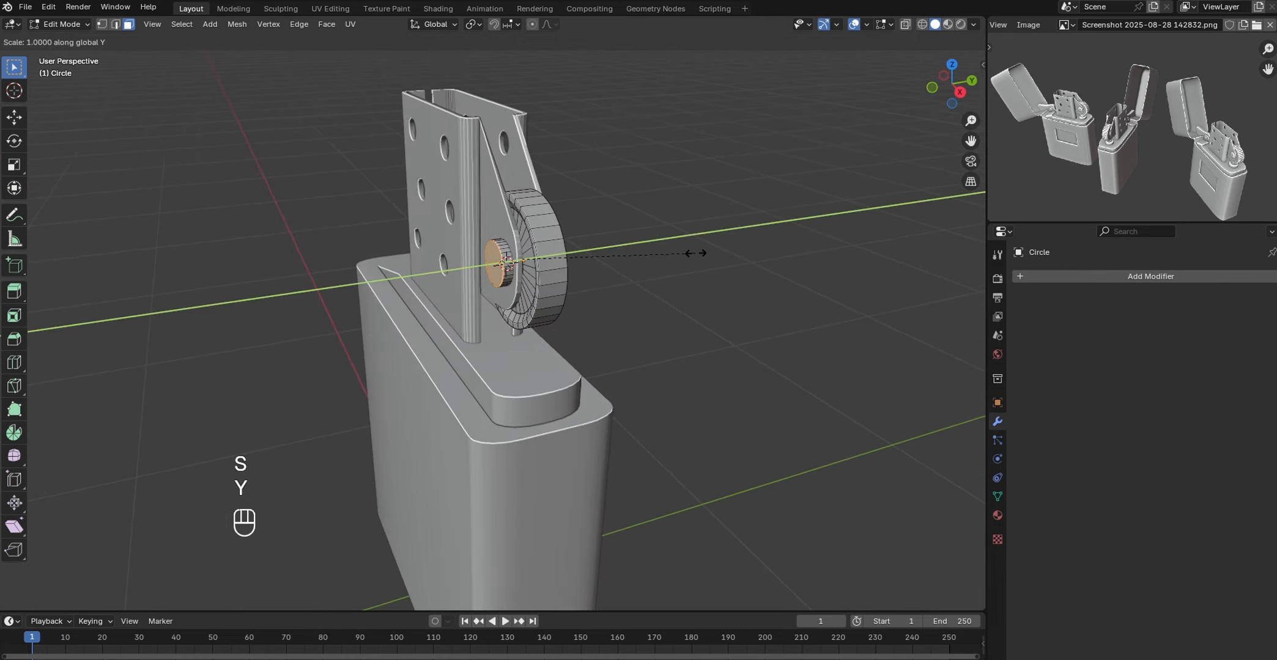
pyautogui.click(680, 258)
# - Select the hub's end face on the -Y side and bevel its rim by about 0.089 m with 5 segments
pyautogui.scroll(4, 633, 271)
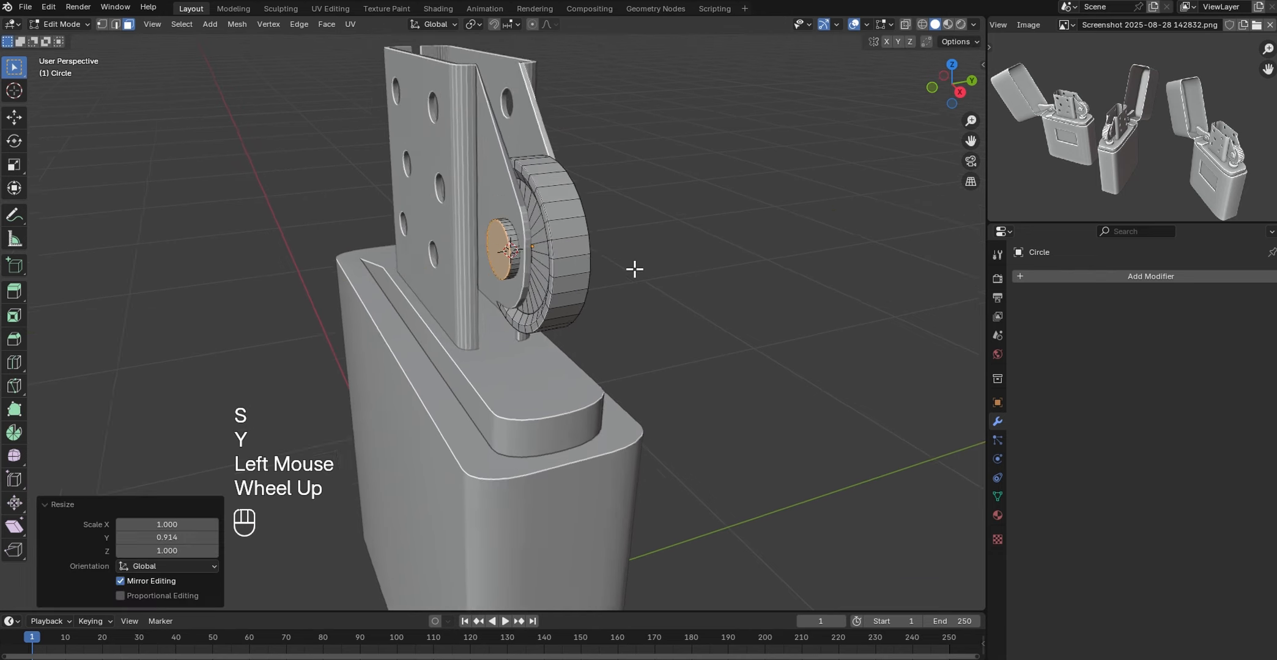
pyautogui.click(502, 225)
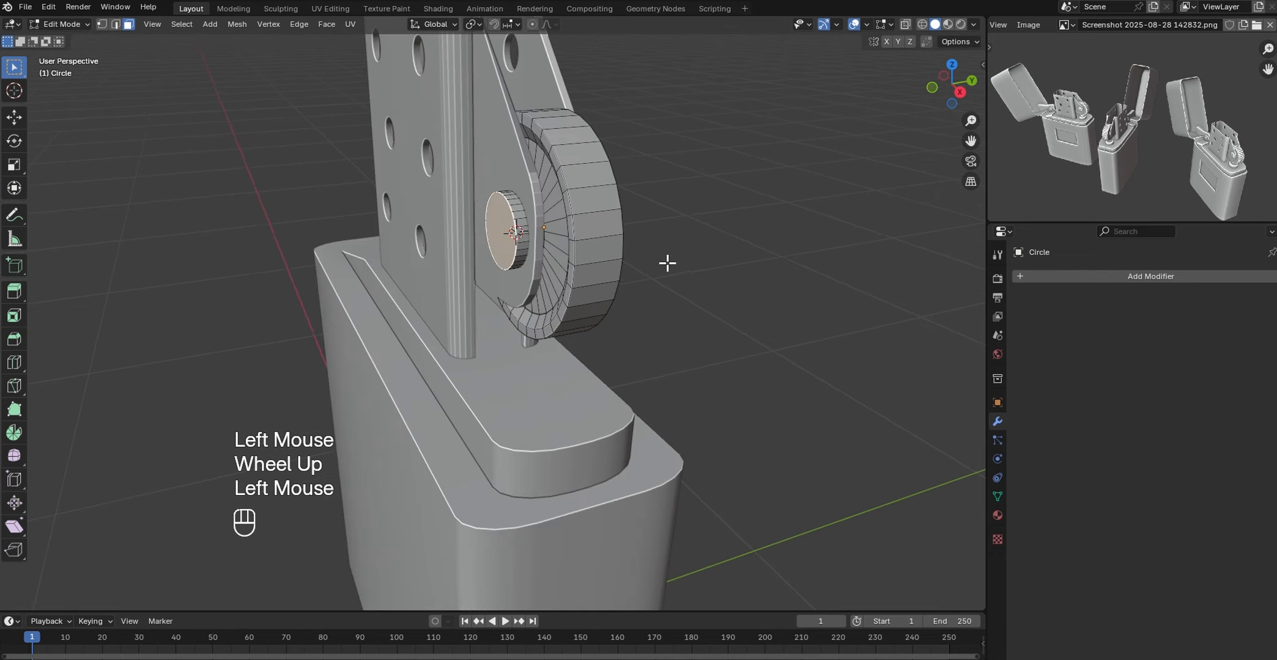
pyautogui.hotkey('ctrl', 'b')
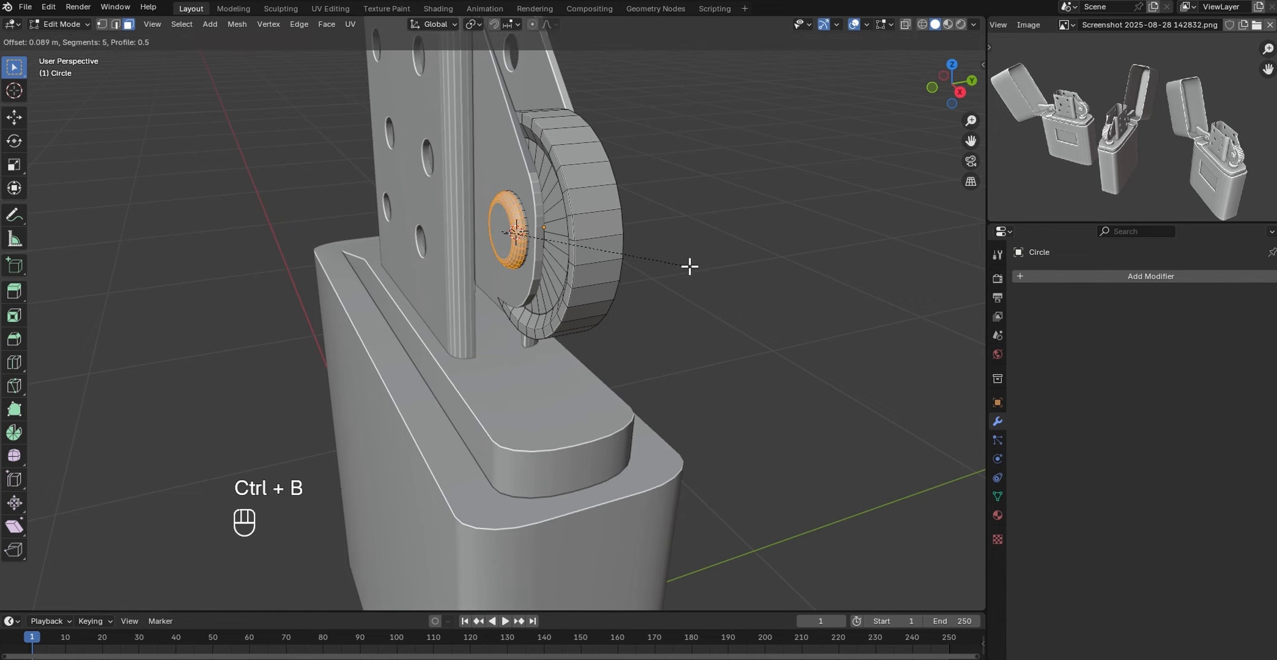
pyautogui.click(689, 266)
# - Inset the hub's opposite end face twice, by about 0.060 m and about 0.124 m
pyautogui.moveTo(948, 94); pyautogui.dragTo(871, 92)
pyautogui.click(345, 222)
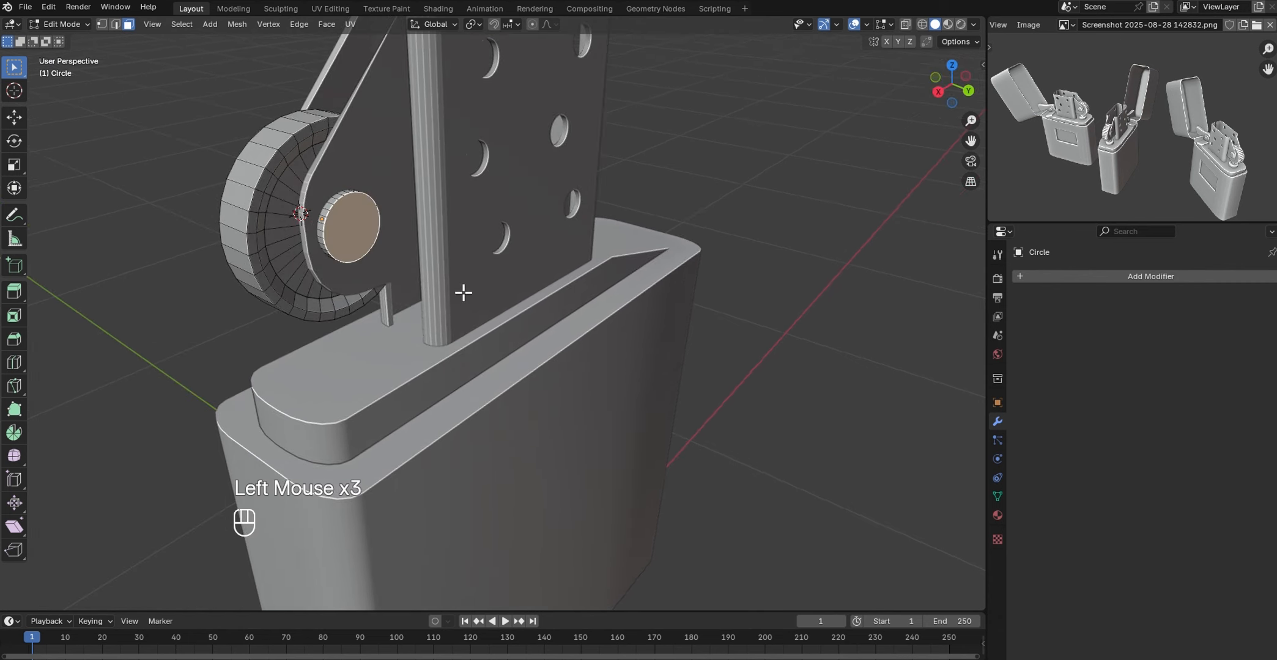
pyautogui.press('i')
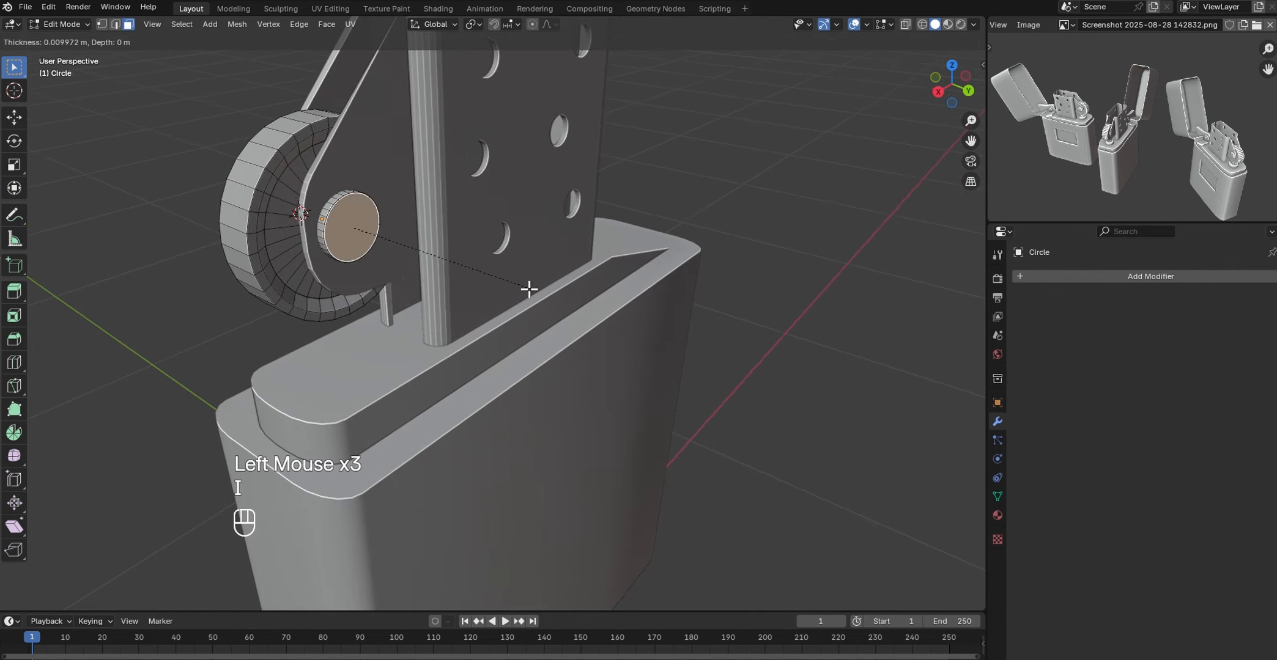
pyautogui.click(524, 294)
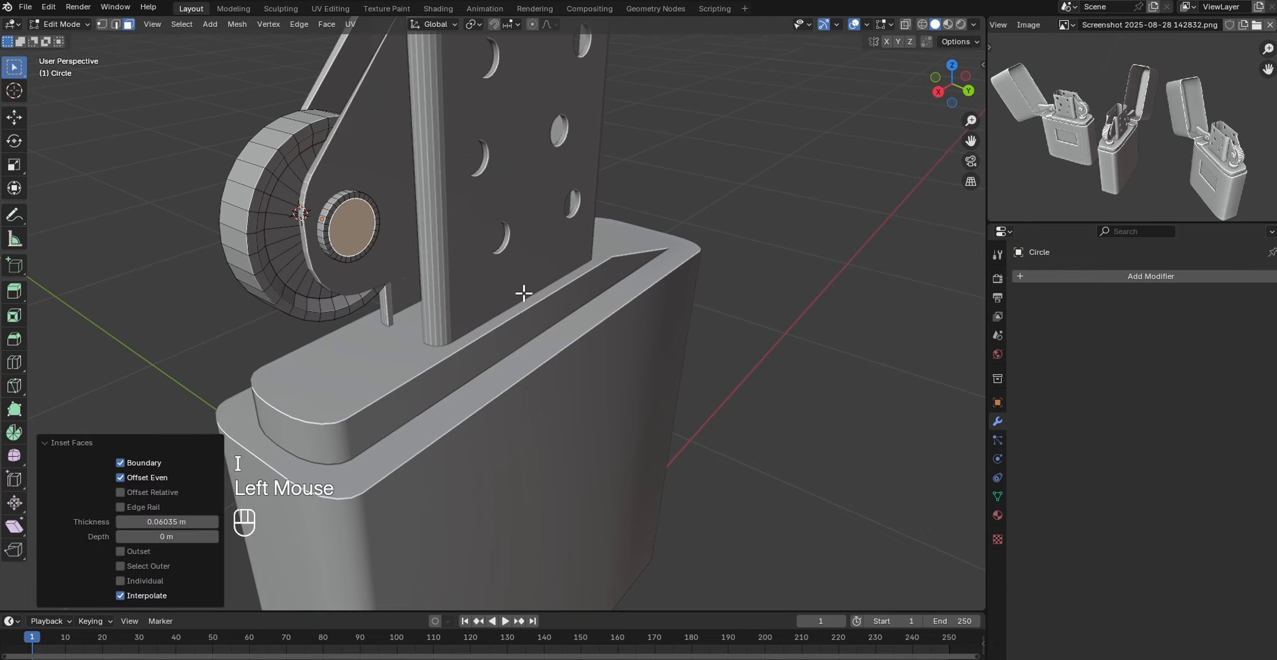
pyautogui.press('i')
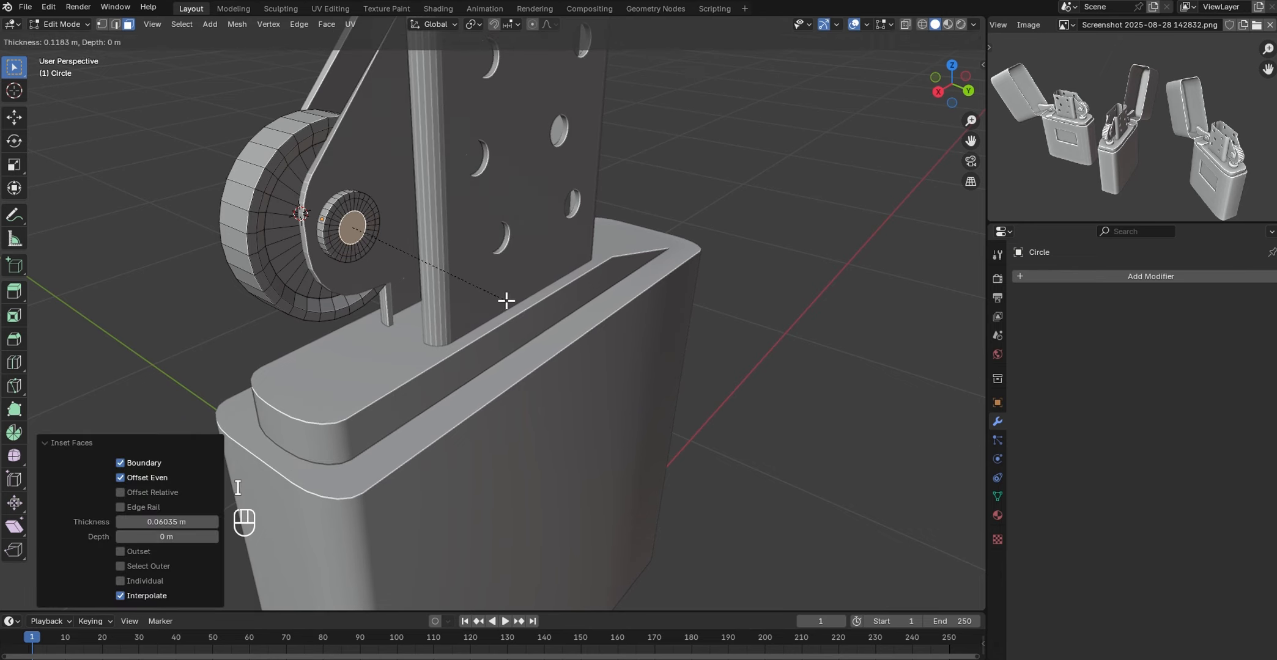
pyautogui.click(507, 299)
# - Recess the innermost face of that hub end by moving it about -0.0046 m along Y
pyautogui.scroll(2, 507, 300)
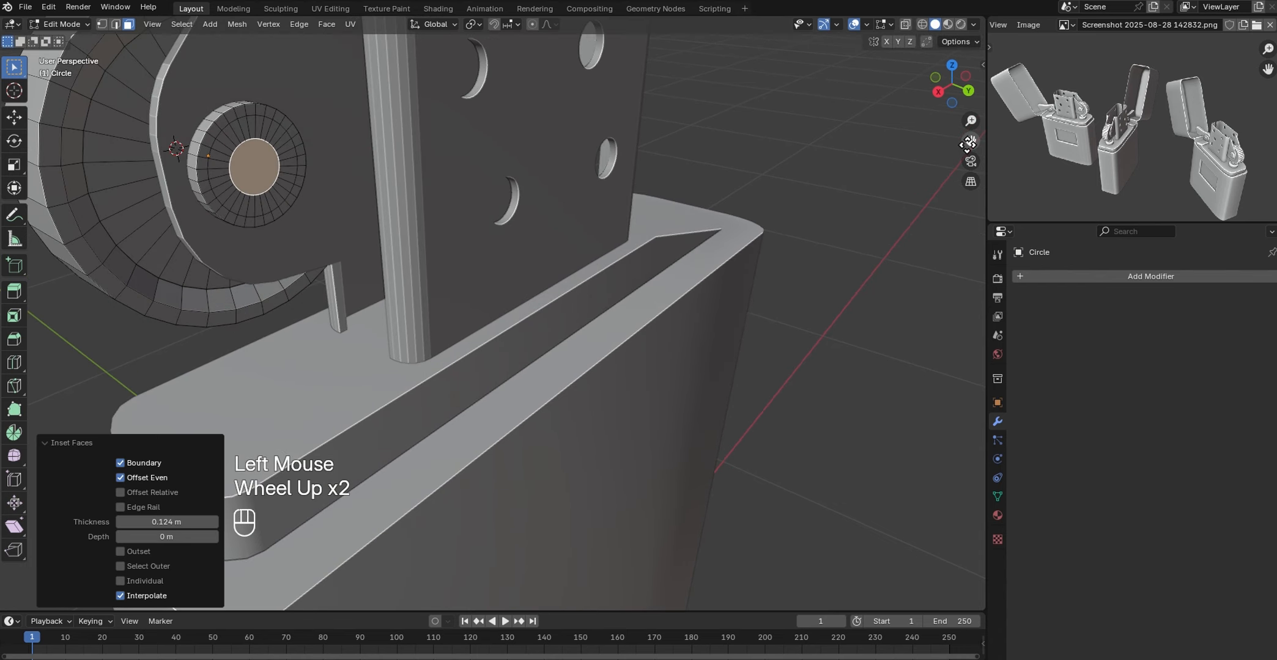
pyautogui.moveTo(970, 141); pyautogui.dragTo(1202, 147)
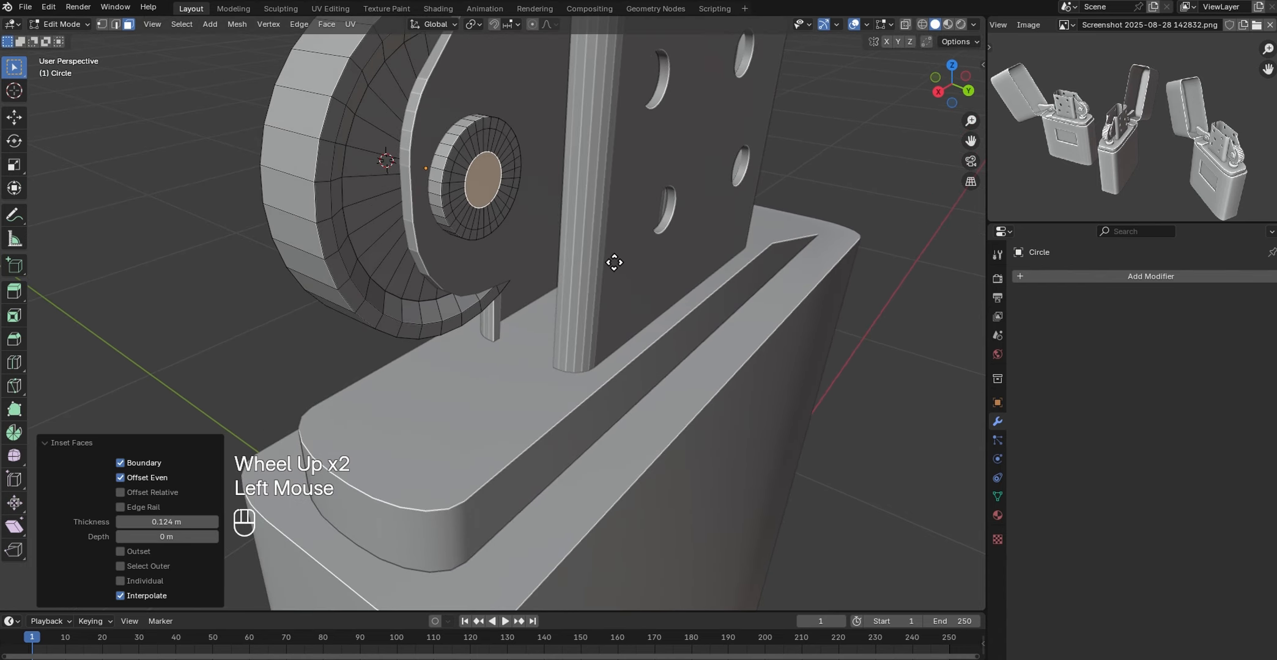
pyautogui.press('g')
pyautogui.press('y')
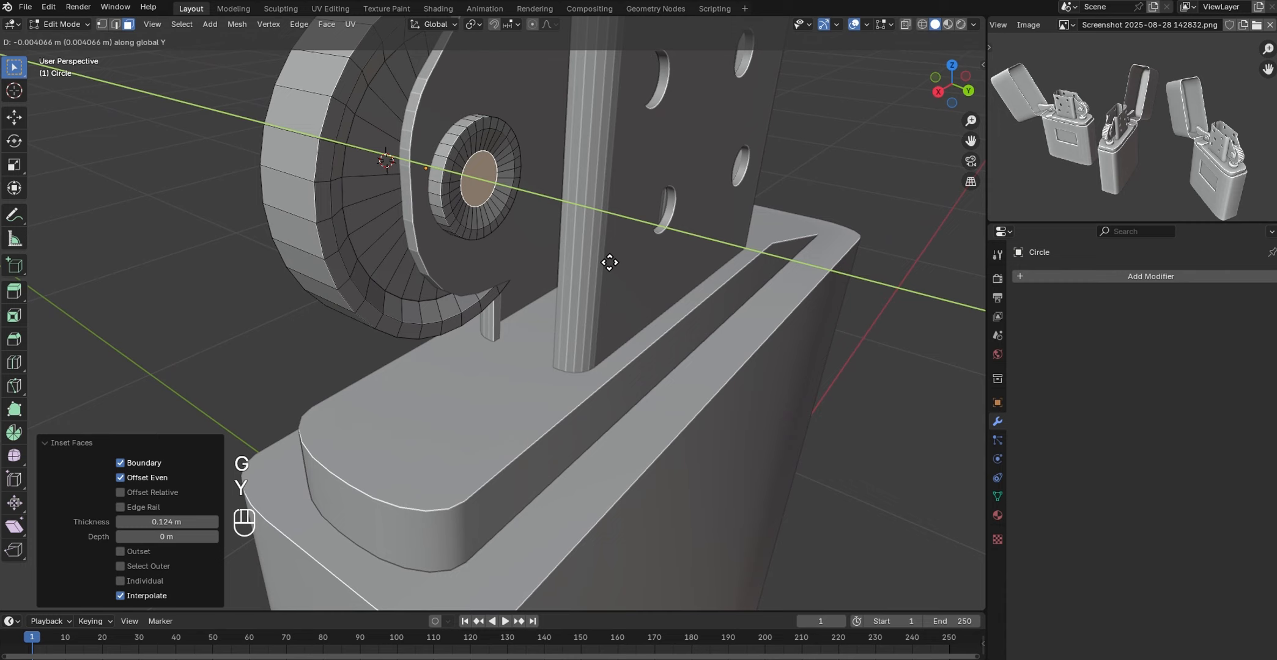
pyautogui.click(608, 262)
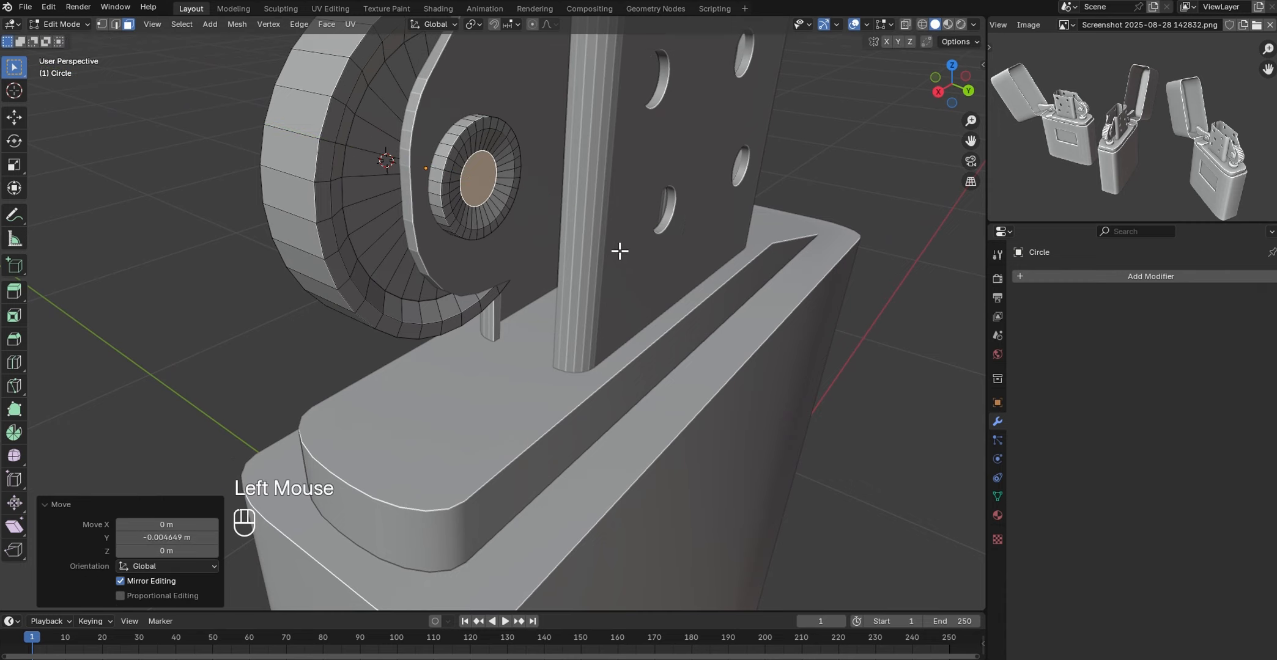
# - Select the outer rim, first inset and innermost recess edge loops on the hub's recessed end
pyautogui.click(244, 315)
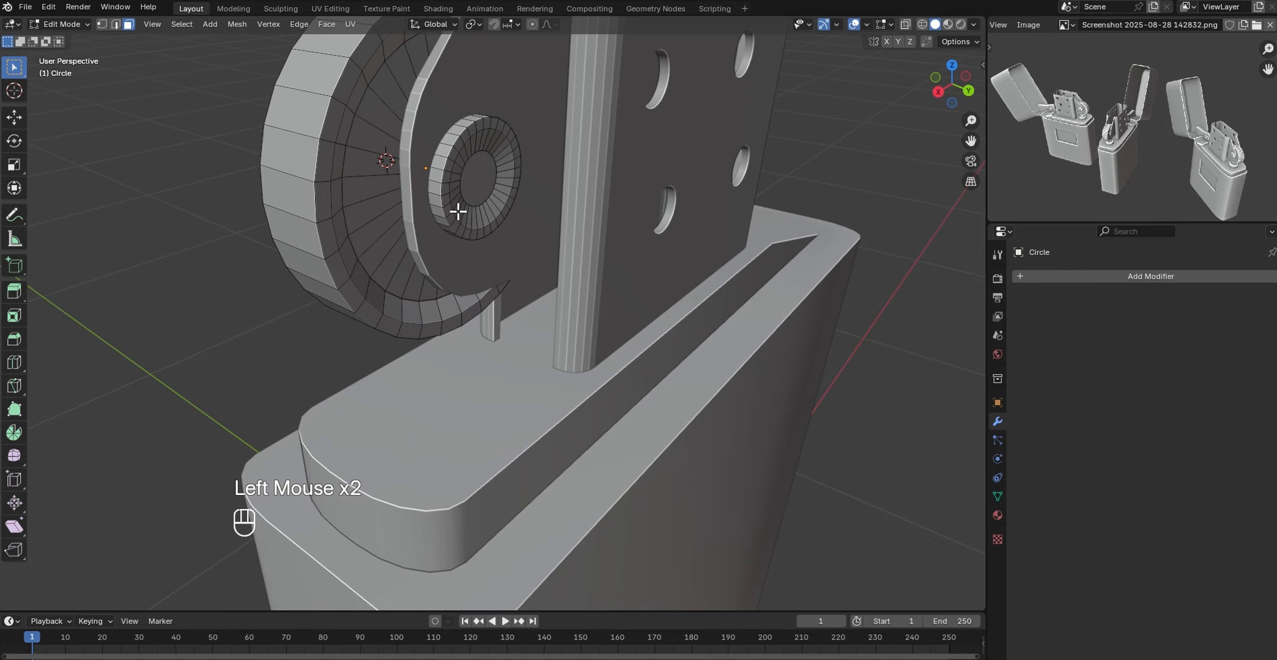
pyautogui.press('2')
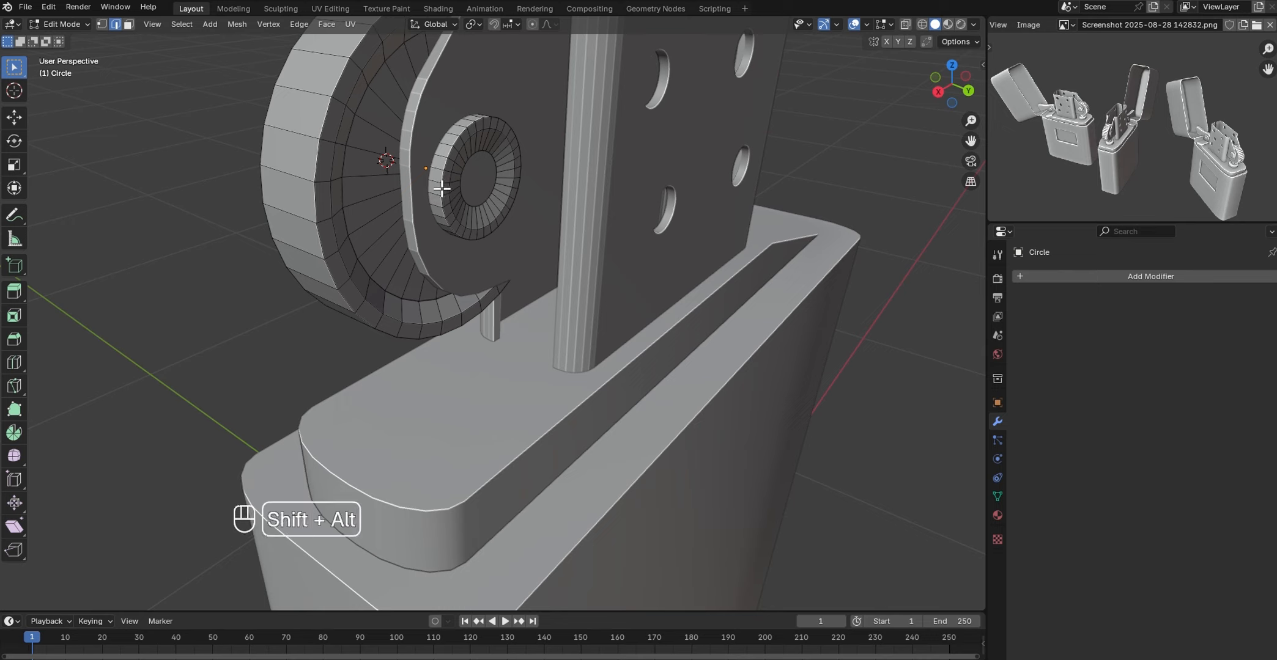
pyautogui.keyDown('alt'); pyautogui.keyDown('shift'); pyautogui.click(441, 189); pyautogui.keyUp('shift'); pyautogui.keyUp('alt')
pyautogui.keyDown('alt'); pyautogui.keyDown('shift'); pyautogui.click(449, 190); pyautogui.keyUp('shift'); pyautogui.keyUp('alt')
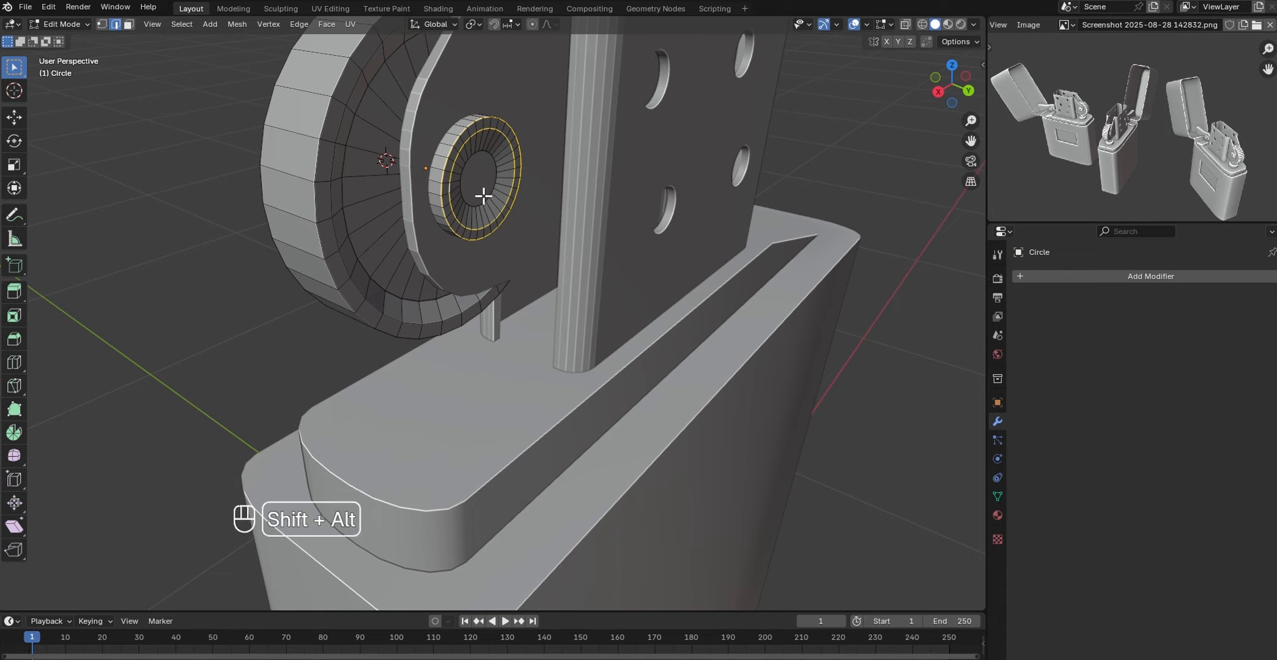
pyautogui.keyDown('alt'); pyautogui.keyDown('shift'); pyautogui.click(469, 205); pyautogui.keyUp('shift'); pyautogui.keyUp('alt')
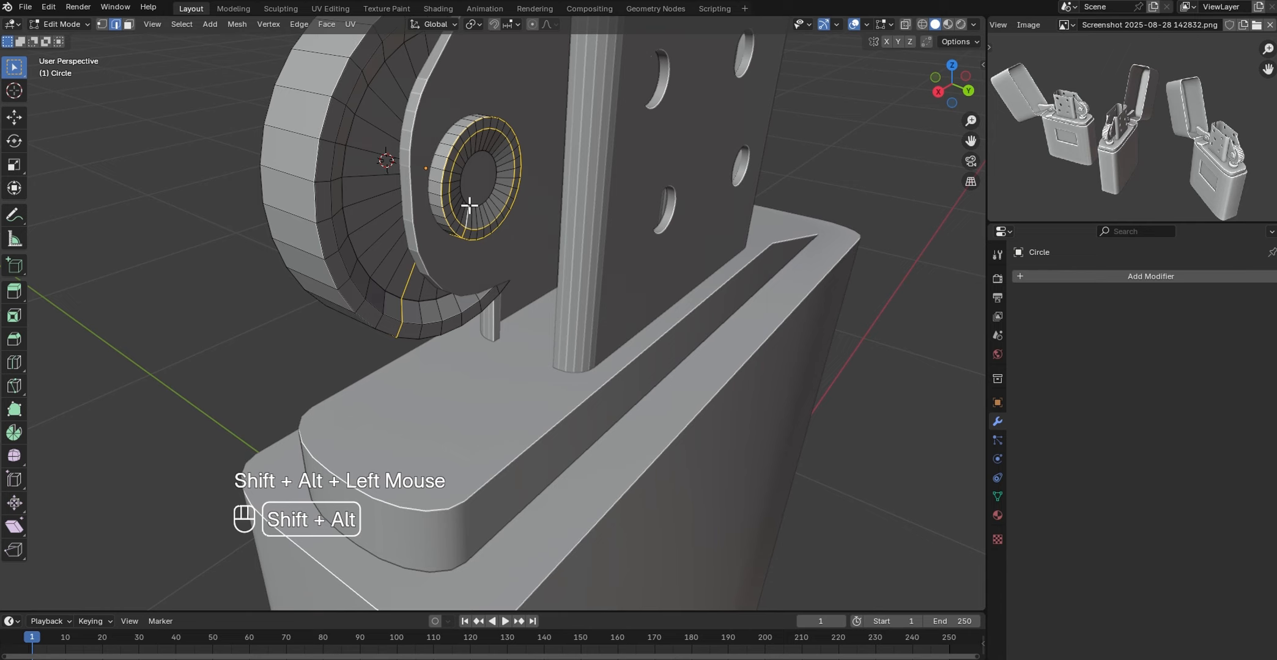
pyautogui.hotkey('ctrl', 'z')
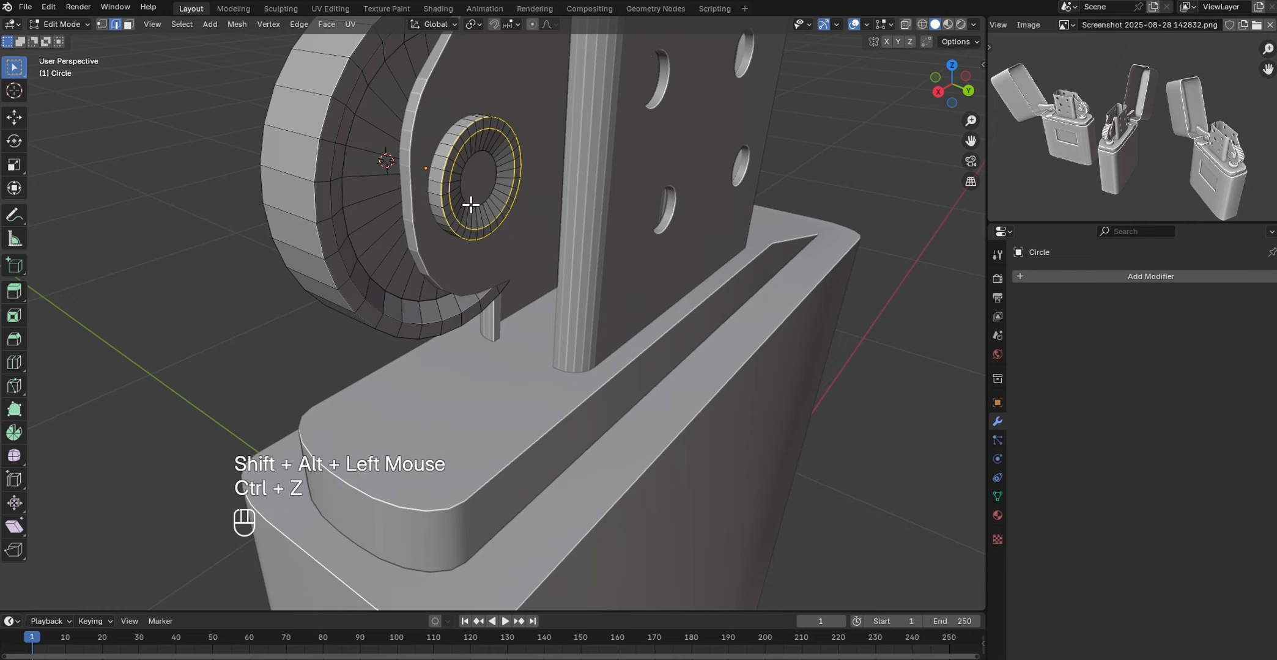
pyautogui.scroll(2, 471, 204)
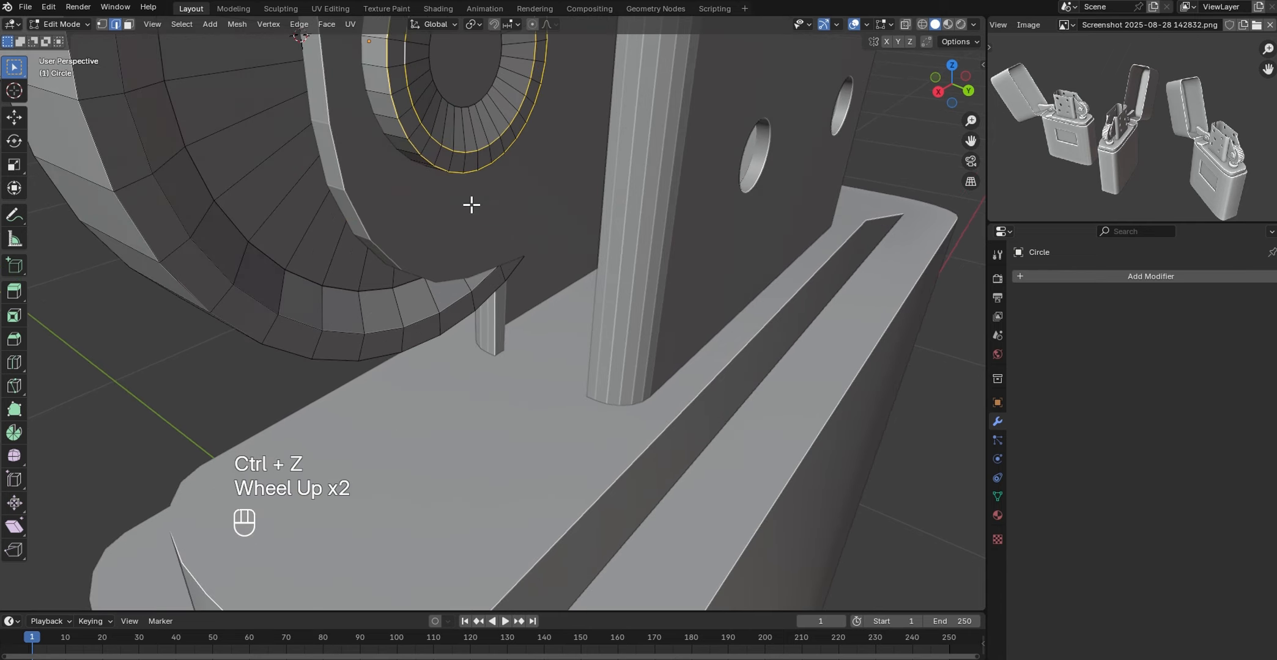
pyautogui.keyDown('alt'); pyautogui.keyDown('shift'); pyautogui.click(458, 106); pyautogui.keyUp('shift'); pyautogui.keyUp('alt')
# - Isolate the wheel, add its two ring loops and the hub's base loop on the other side, and bevel by about 0.00272 m with 5 segments
pyautogui.moveTo(955, 84); pyautogui.dragTo(1061, 81)
pyautogui.scroll(-2, 841, 135)
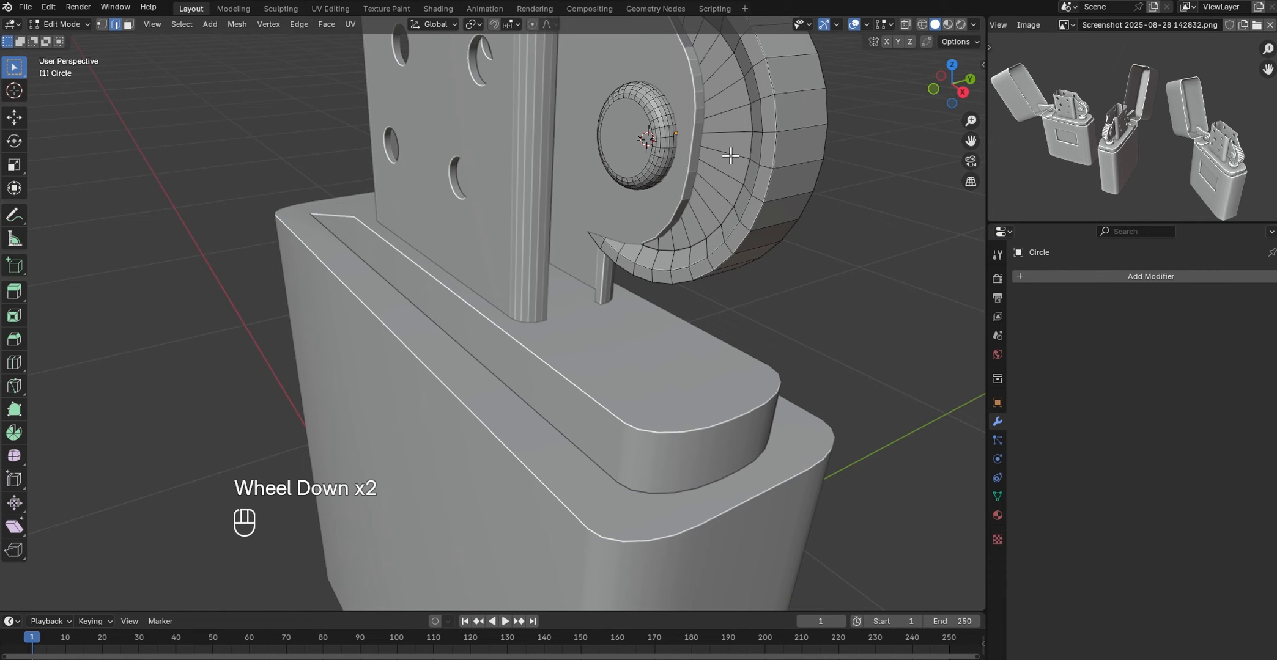
pyautogui.press('KP_Divide')
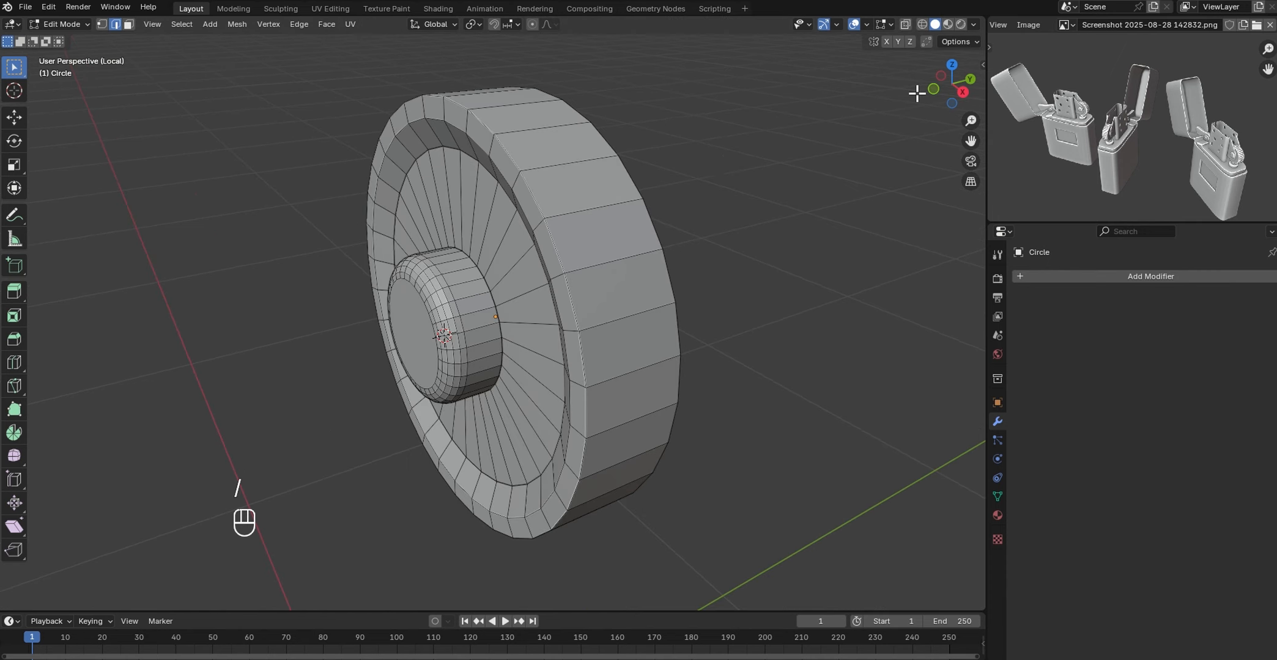
pyautogui.moveTo(918, 91); pyautogui.dragTo(945, 91)
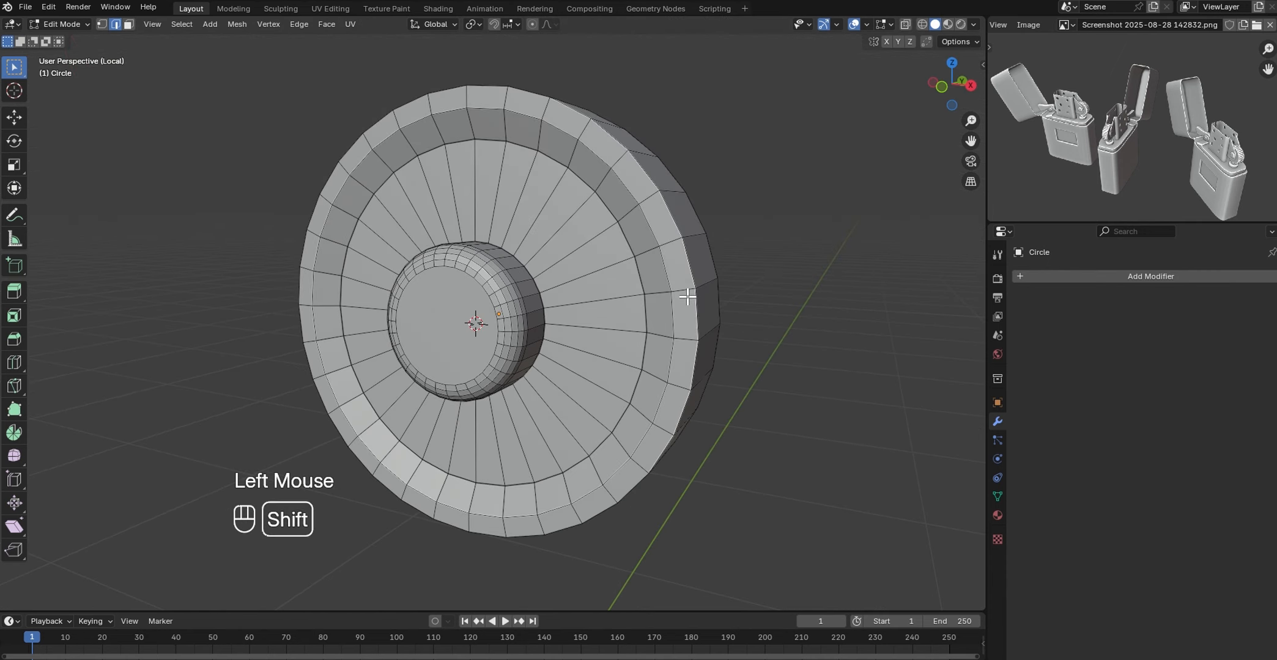
pyautogui.keyDown('alt'); pyautogui.keyDown('shift'); pyautogui.click(670, 286); pyautogui.keyUp('shift'); pyautogui.keyUp('alt')
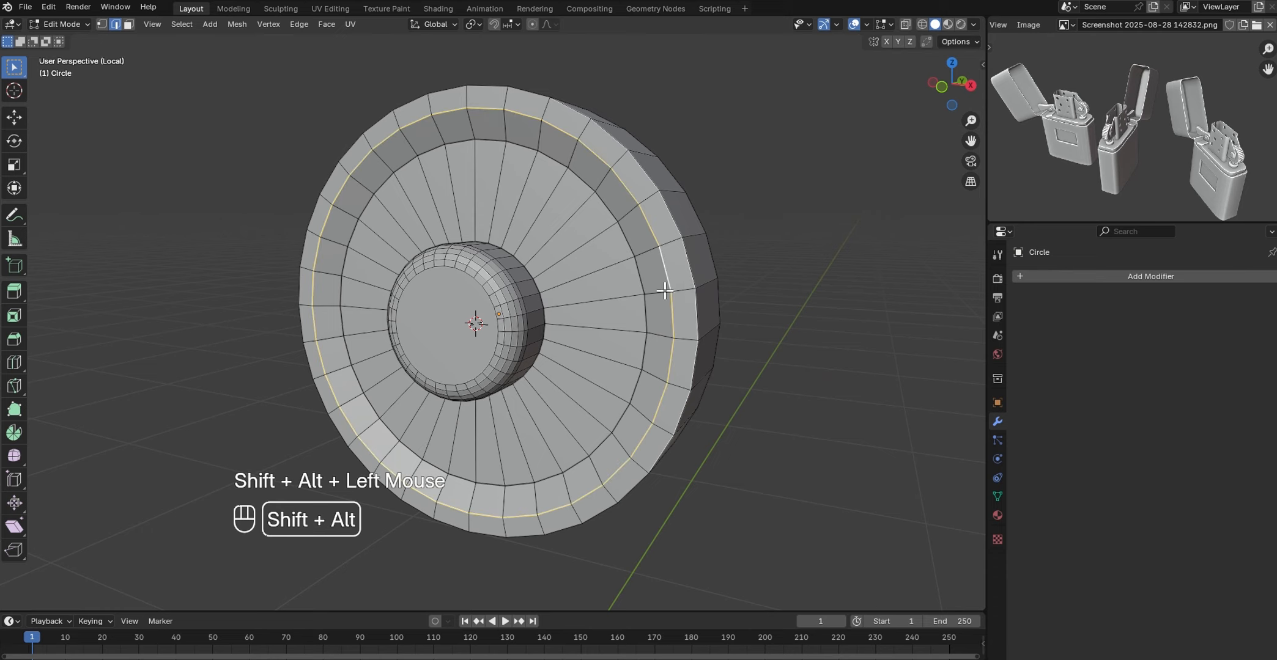
pyautogui.keyDown('alt'); pyautogui.keyDown('shift'); pyautogui.click(643, 286); pyautogui.keyUp('shift'); pyautogui.keyUp('alt')
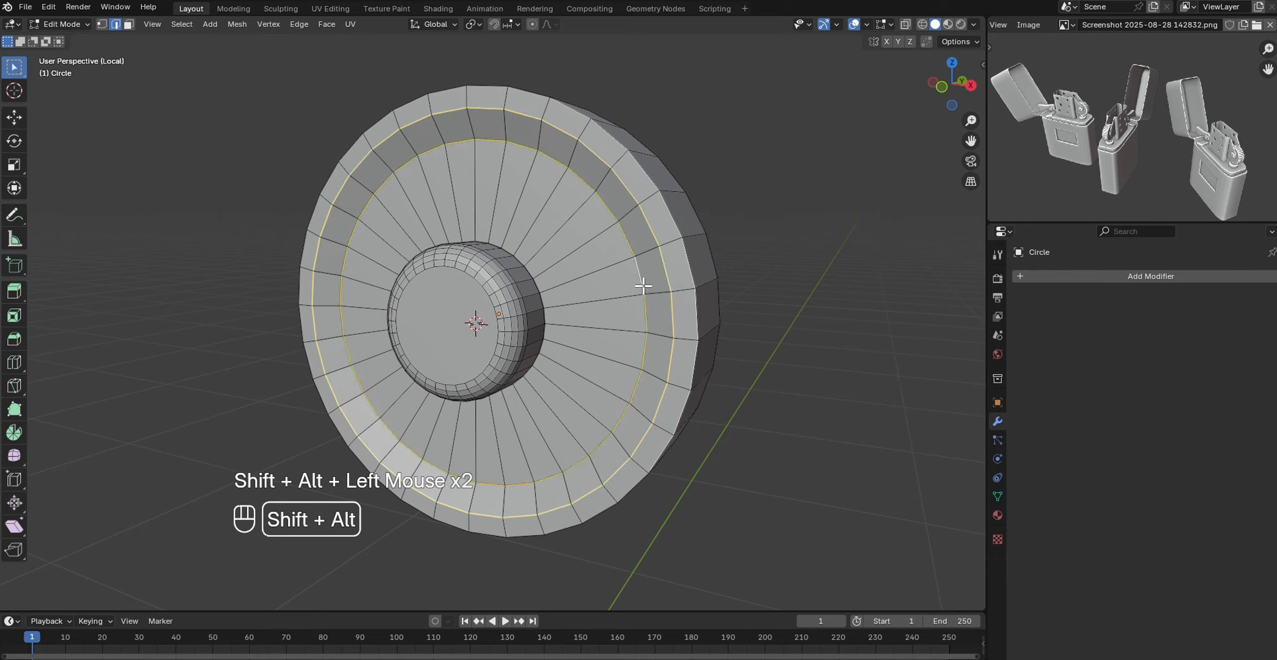
pyautogui.keyDown('alt'); pyautogui.keyDown('shift'); pyautogui.click(541, 295); pyautogui.keyUp('shift'); pyautogui.keyUp('alt')
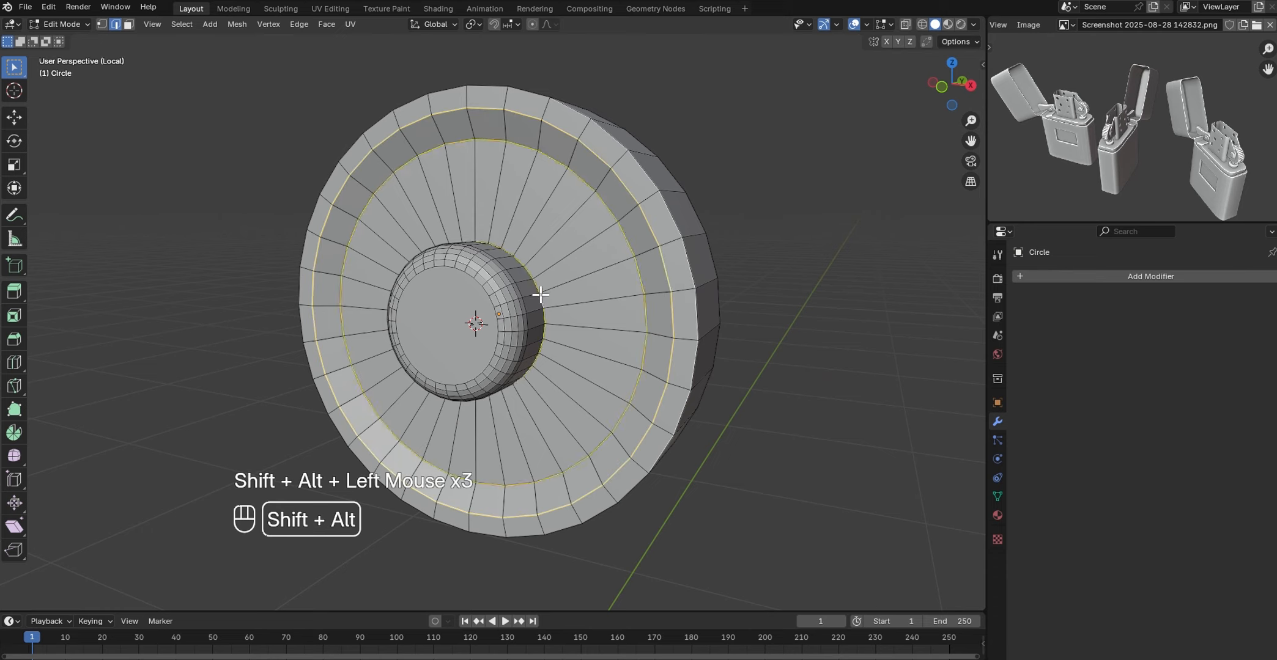
pyautogui.hotkey('ctrl', 'b')
pyautogui.hotkey('ctrl', 'space')
pyautogui.click(770, 291)
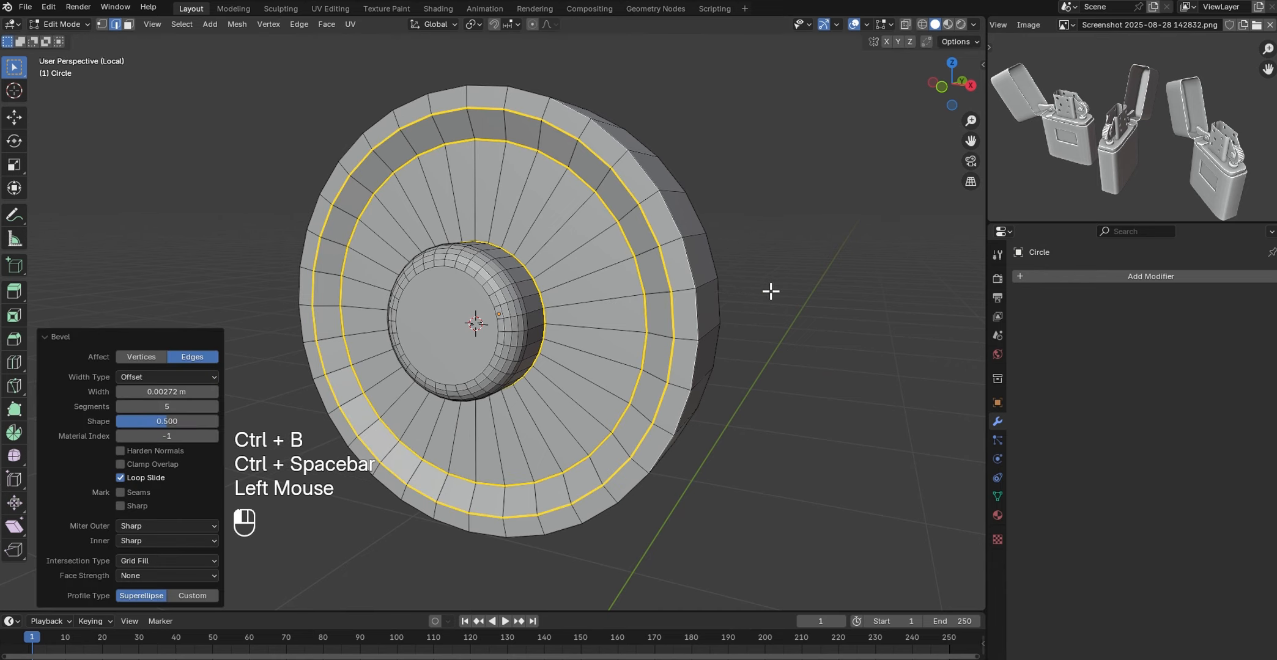
pyautogui.click(786, 270)
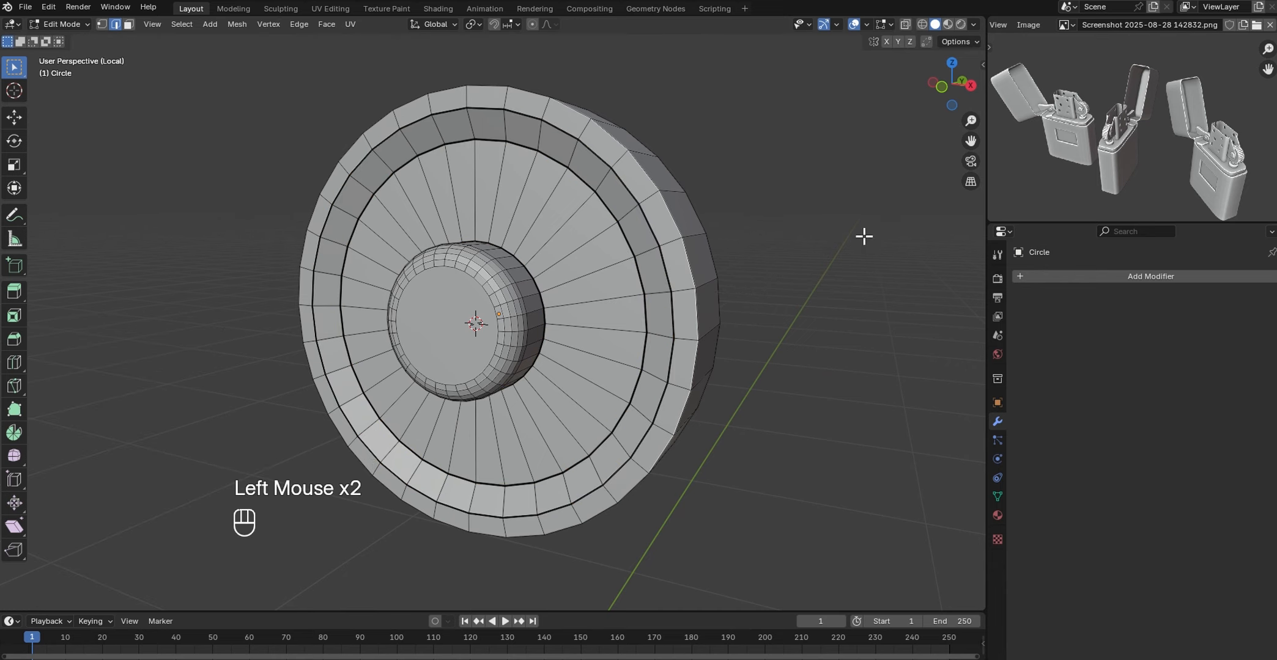
# - Return to Object Mode and leave the isolated view so the whole lighter is shown around the wheel
pyautogui.press('Tab')
pyautogui.click(970, 87)
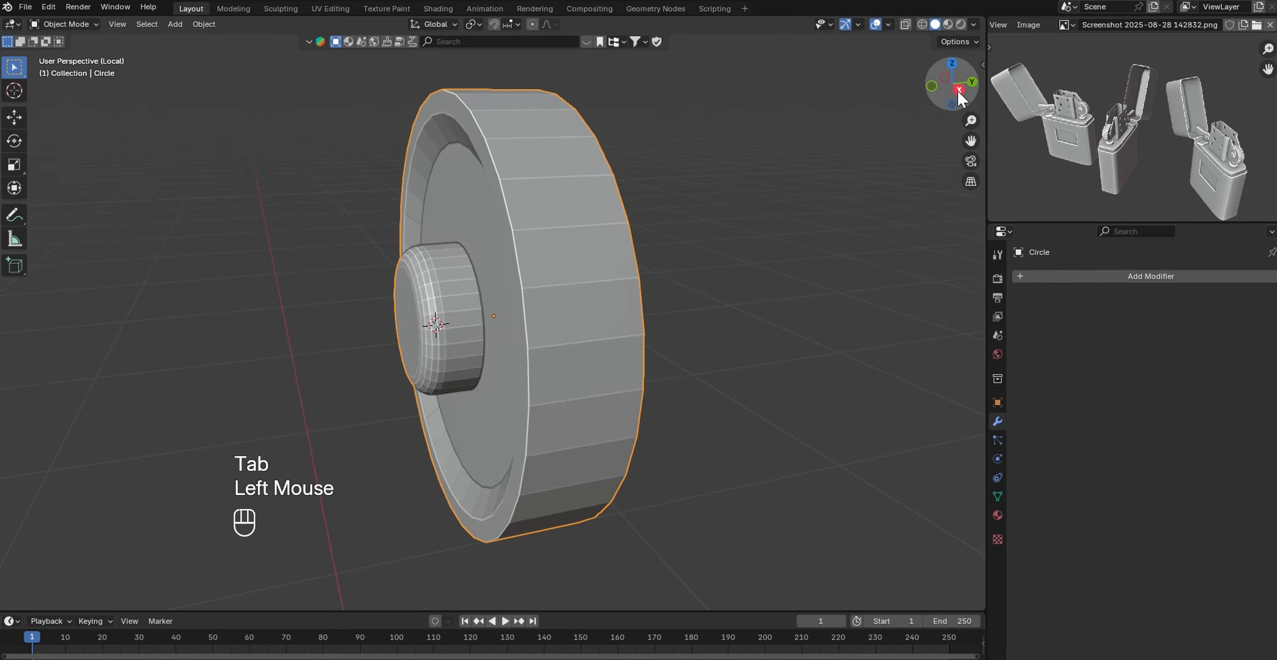
pyautogui.press('KP_Divide')
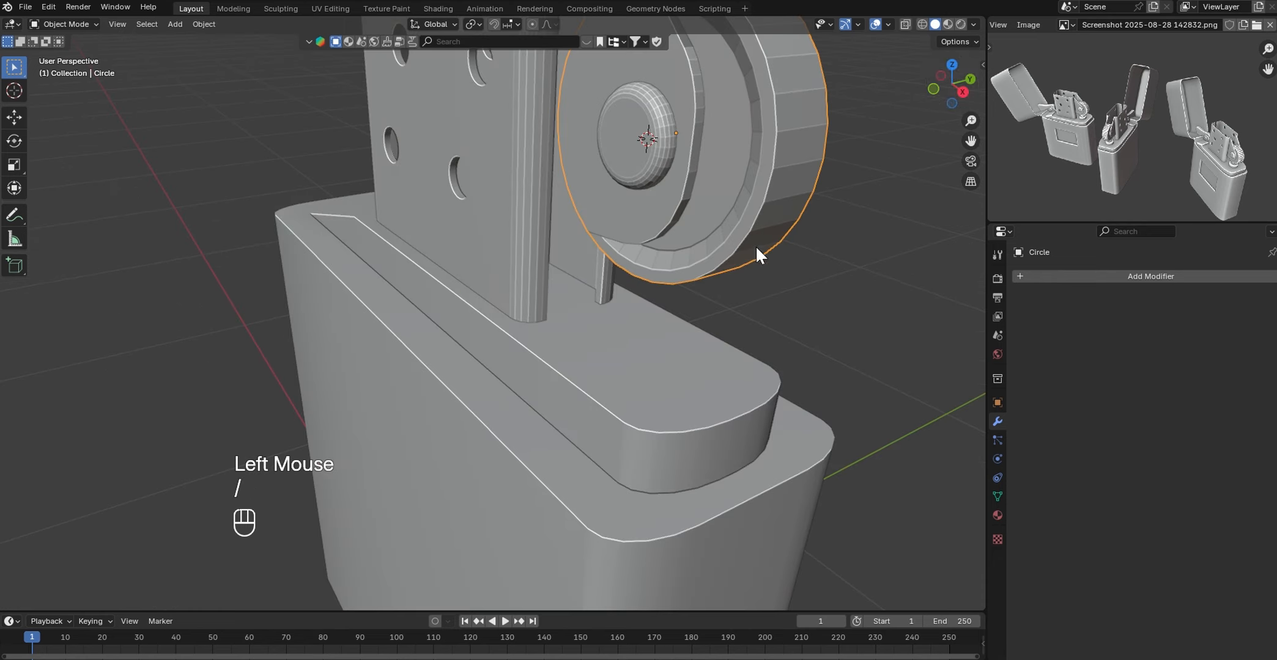
pyautogui.scroll(-2, 784, 205)
pyautogui.moveTo(952, 86)
pyautogui.mouseDown()
pyautogui.moveTo(929, 84)
pyautogui.moveTo(957, 92)
pyautogui.mouseUp()
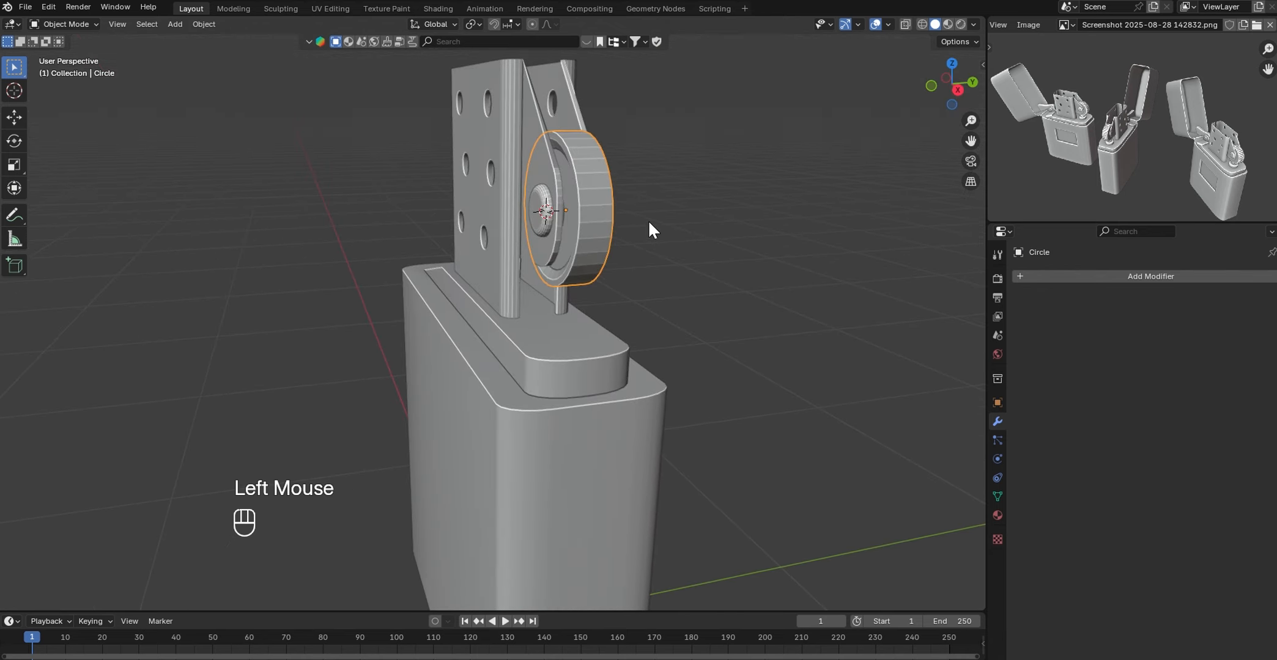
# - Select the ring of faces around the flint wheel's outer circumference and inset them individually by about 0.041 m
pyautogui.press('Tab')
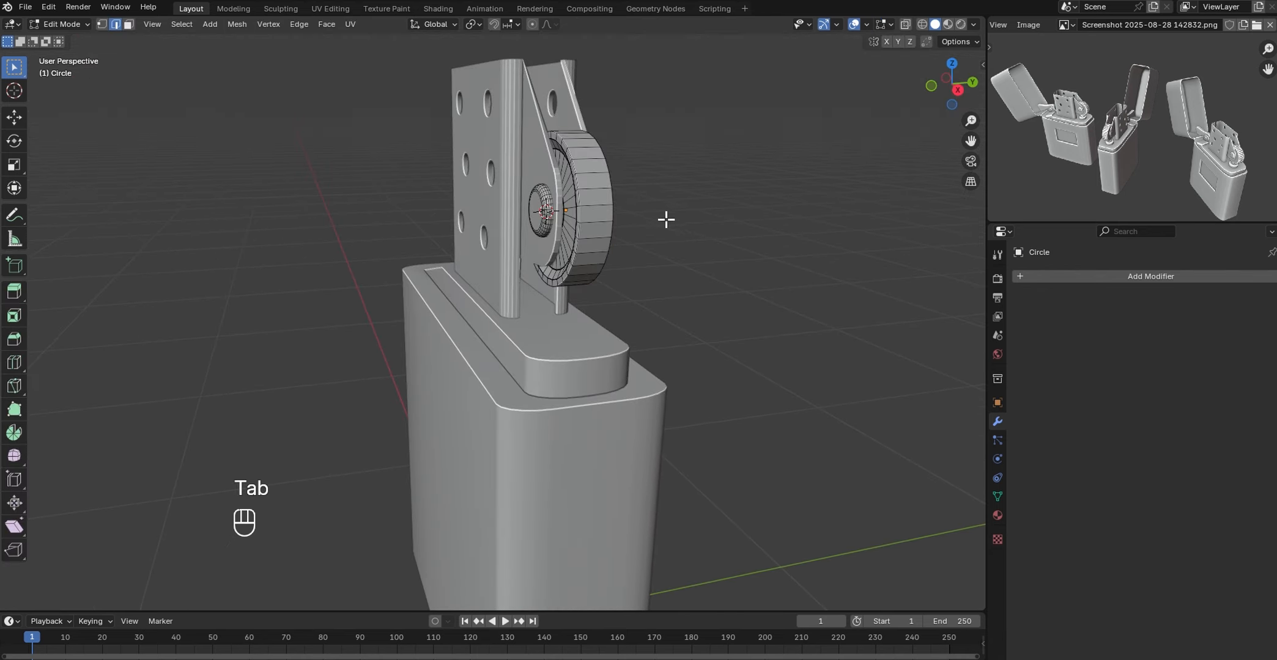
pyautogui.scroll(1, 606, 205)
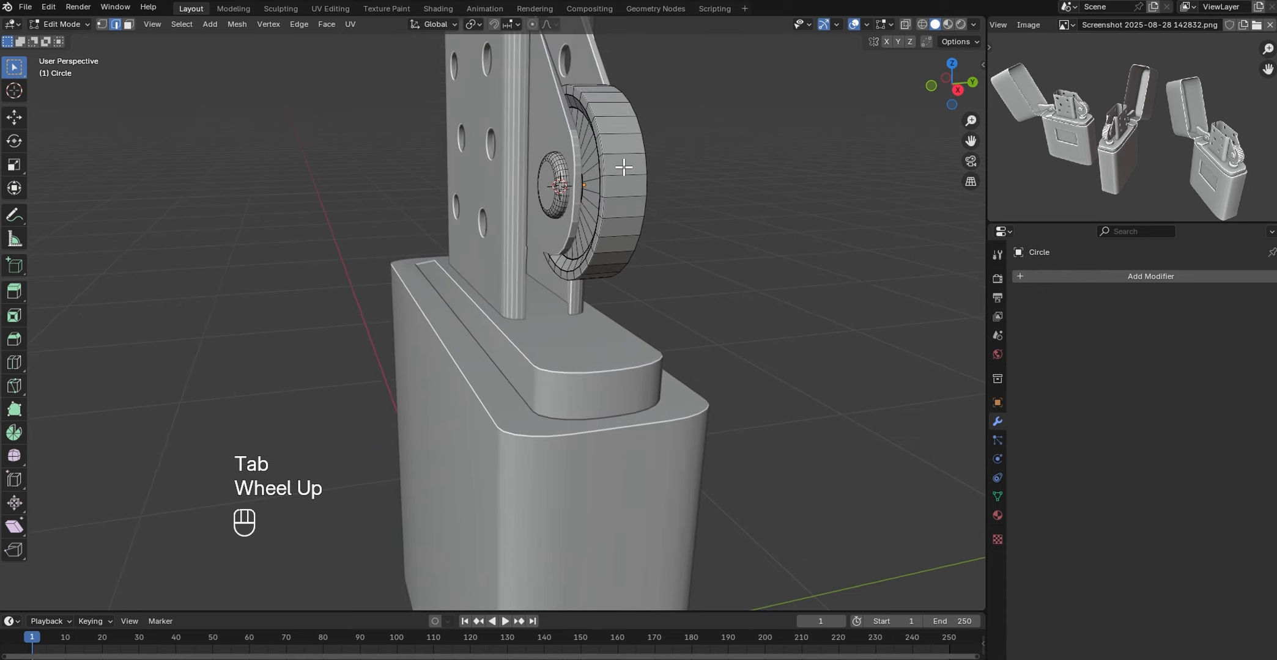
pyautogui.press('3')
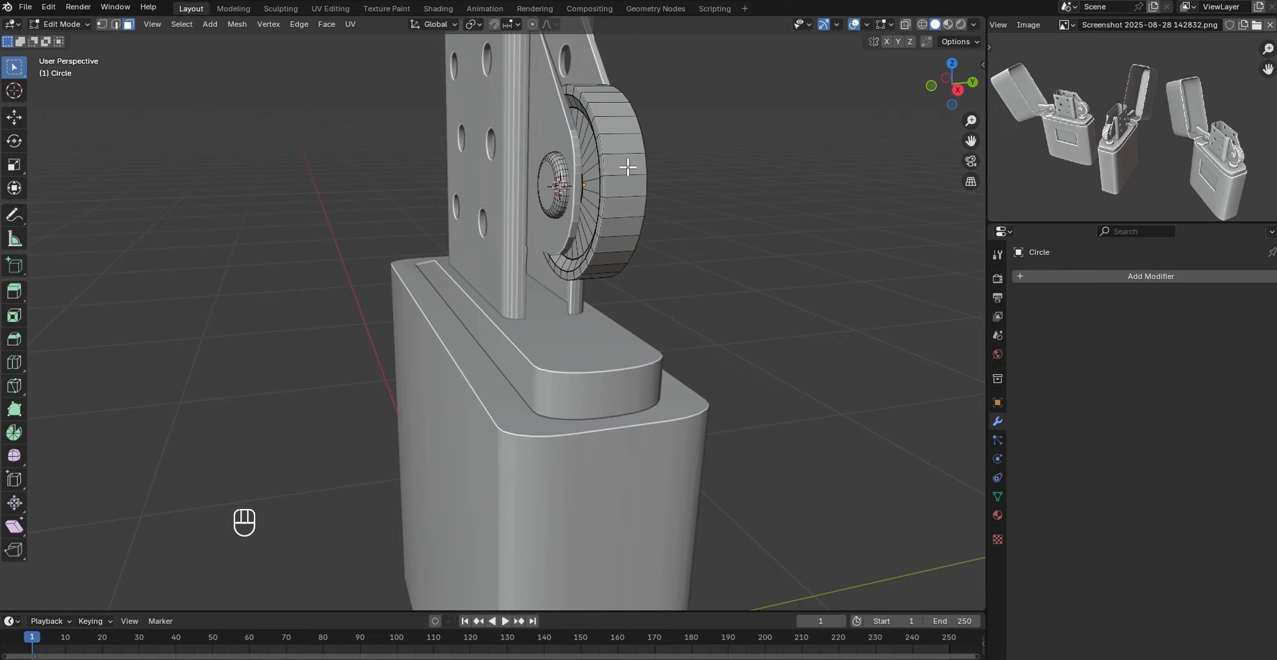
pyautogui.keyDown('alt'); pyautogui.click(629, 166); pyautogui.keyUp('alt')
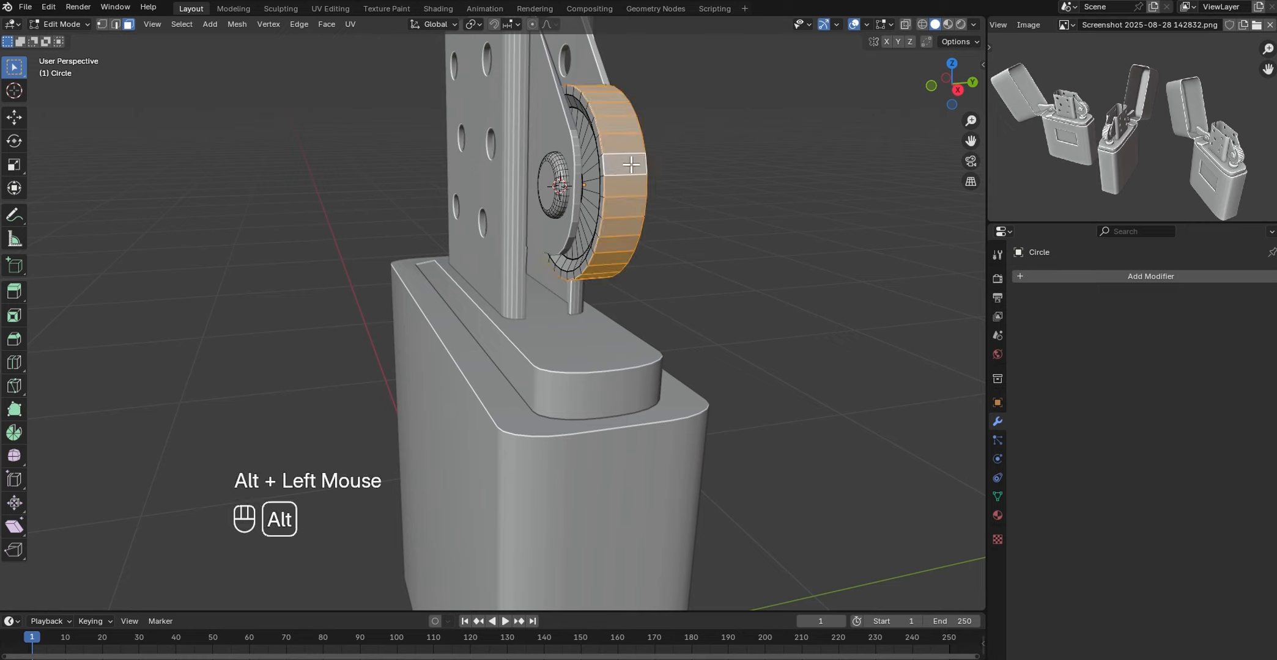
pyautogui.moveTo(917, 105); pyautogui.dragTo(885, 155)
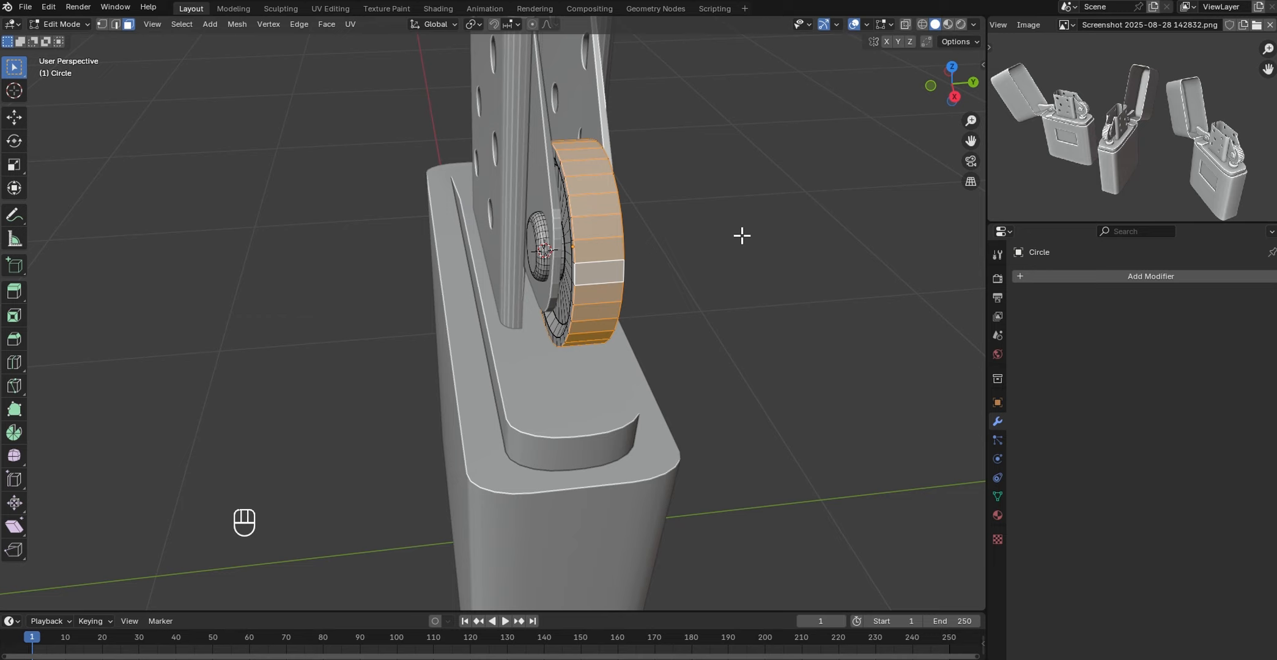
pyautogui.press('i')
pyautogui.press('i')
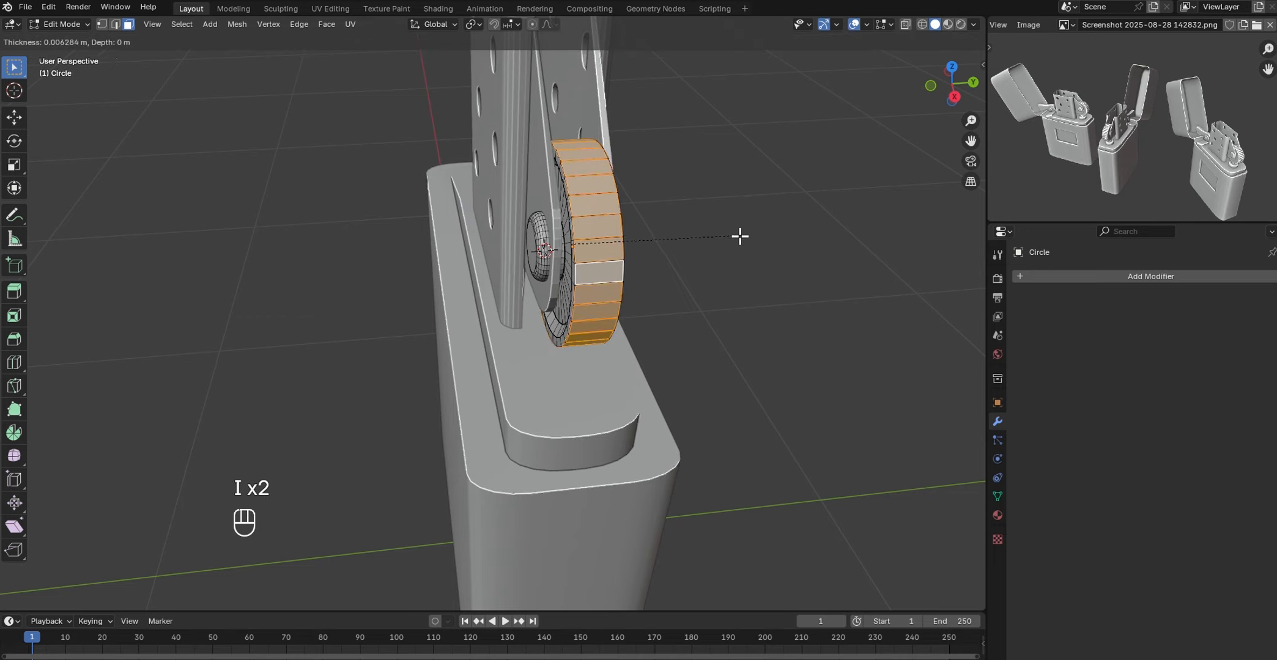
pyautogui.click(738, 238)
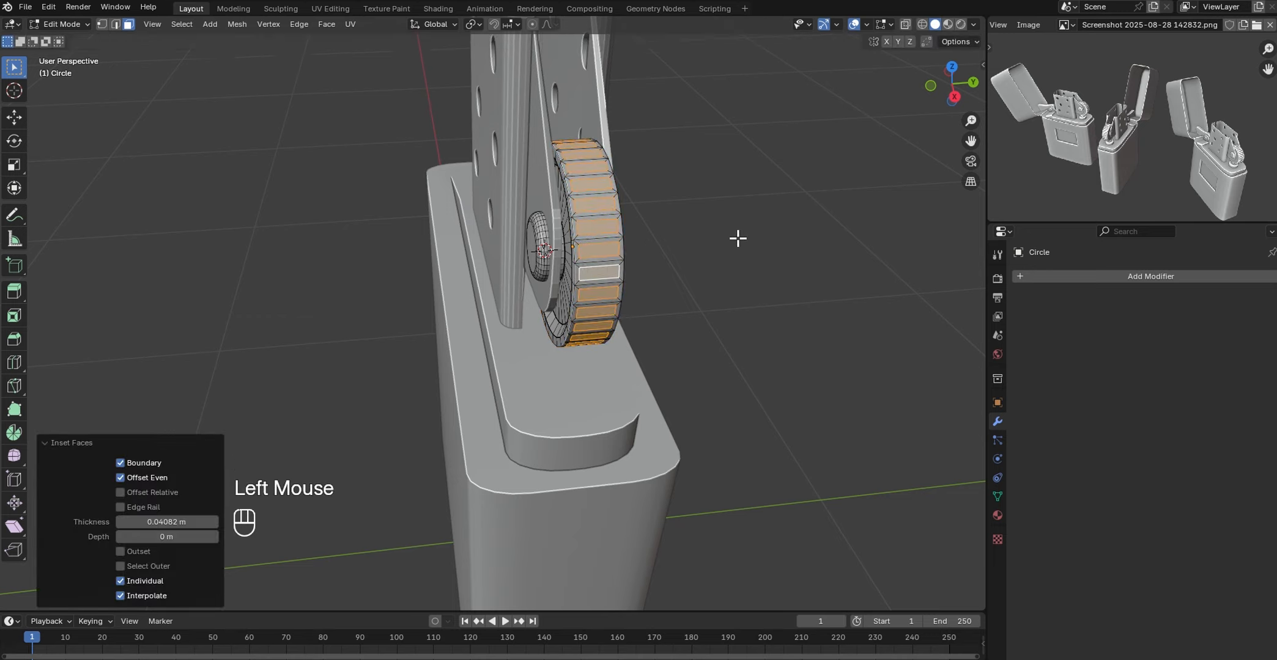
pyautogui.hotkey('ctrl', 'z')
# - Extrude the inset circumference faces along their normals by about 0.097 m to form the wheel's teeth
pyautogui.moveTo(938, 91); pyautogui.dragTo(949, 94)
pyautogui.scroll(2, 814, 209)
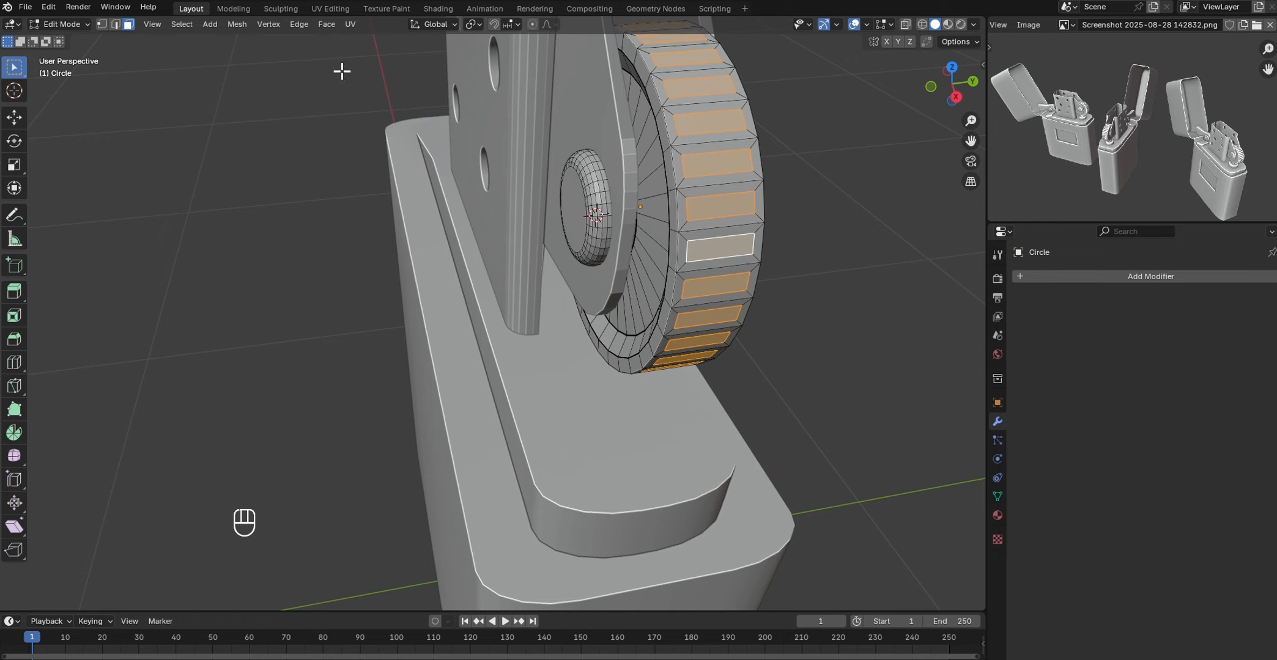
pyautogui.click(328, 24)
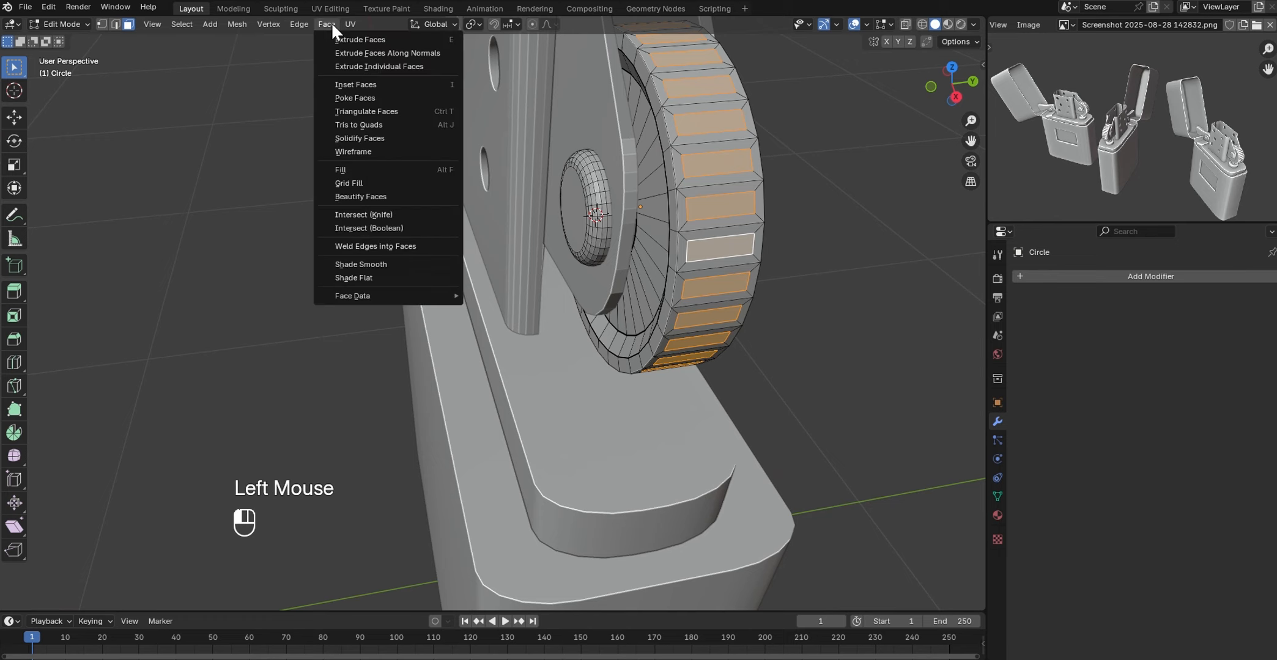
pyautogui.click(410, 52)
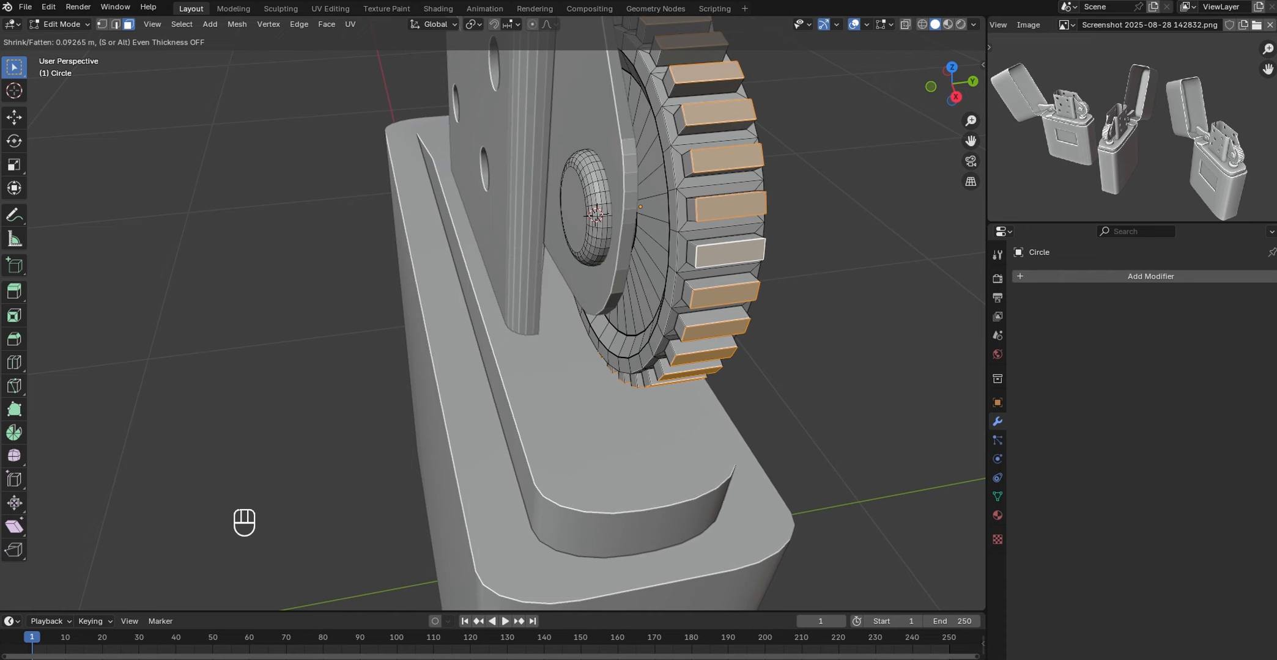
pyautogui.click(428, 581)
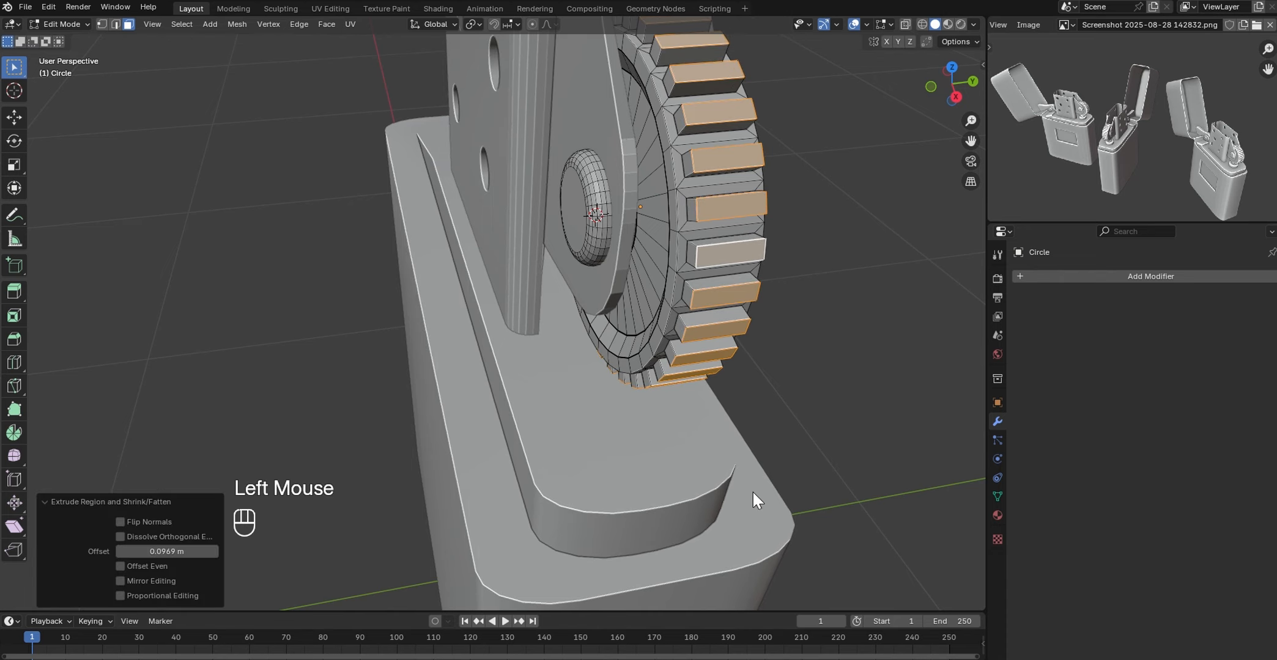
# - Set the transform pivot to Individual Origins and scale the tips of the wheel's teeth to about 0.739
pyautogui.doubleClick(931, 89)
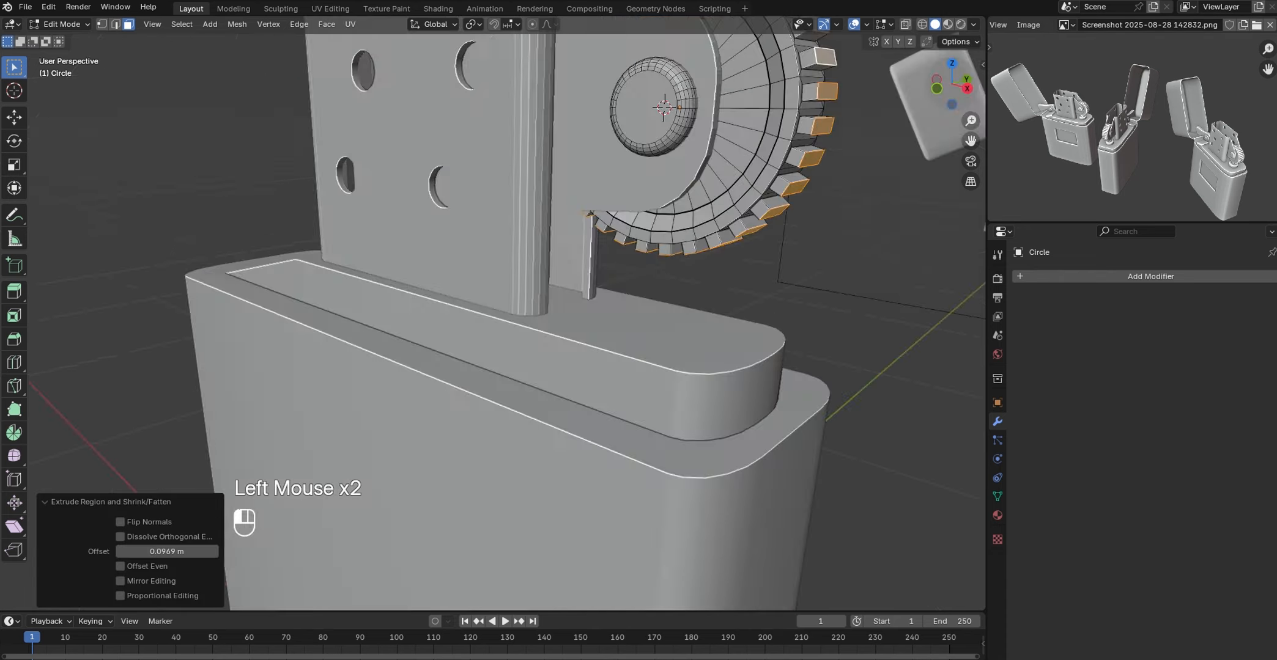
pyautogui.scroll(-2, 844, 160)
pyautogui.moveTo(938, 97); pyautogui.dragTo(910, 110)
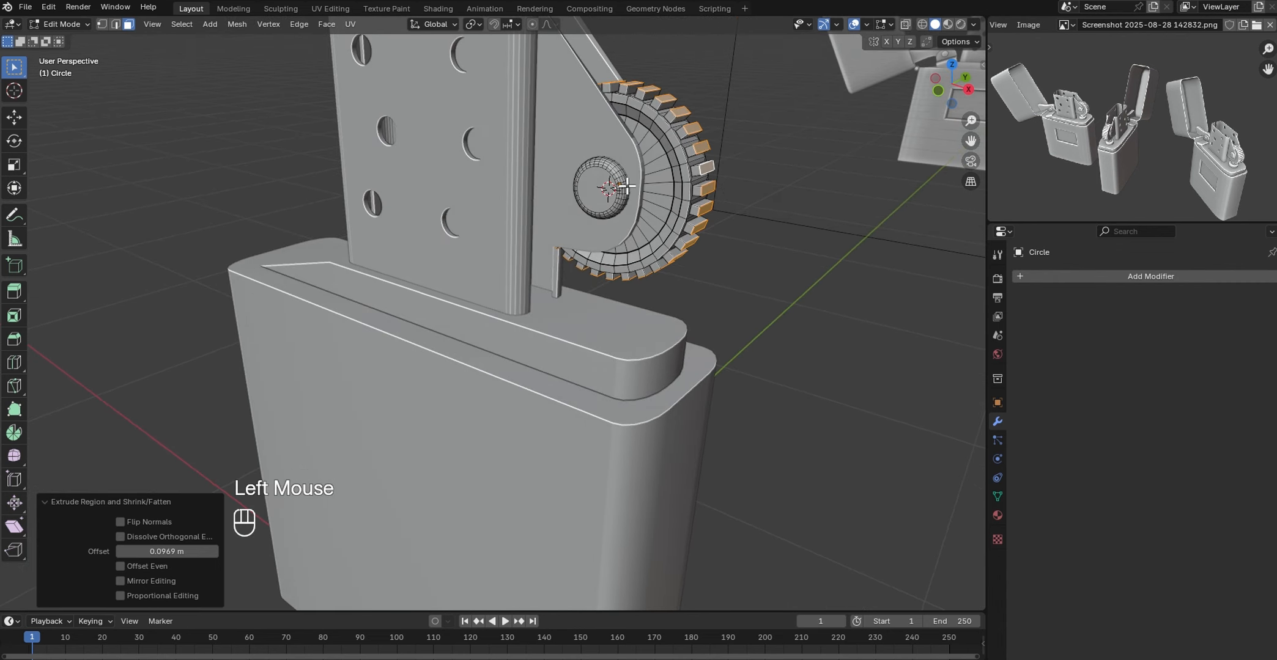
pyautogui.click(478, 23)
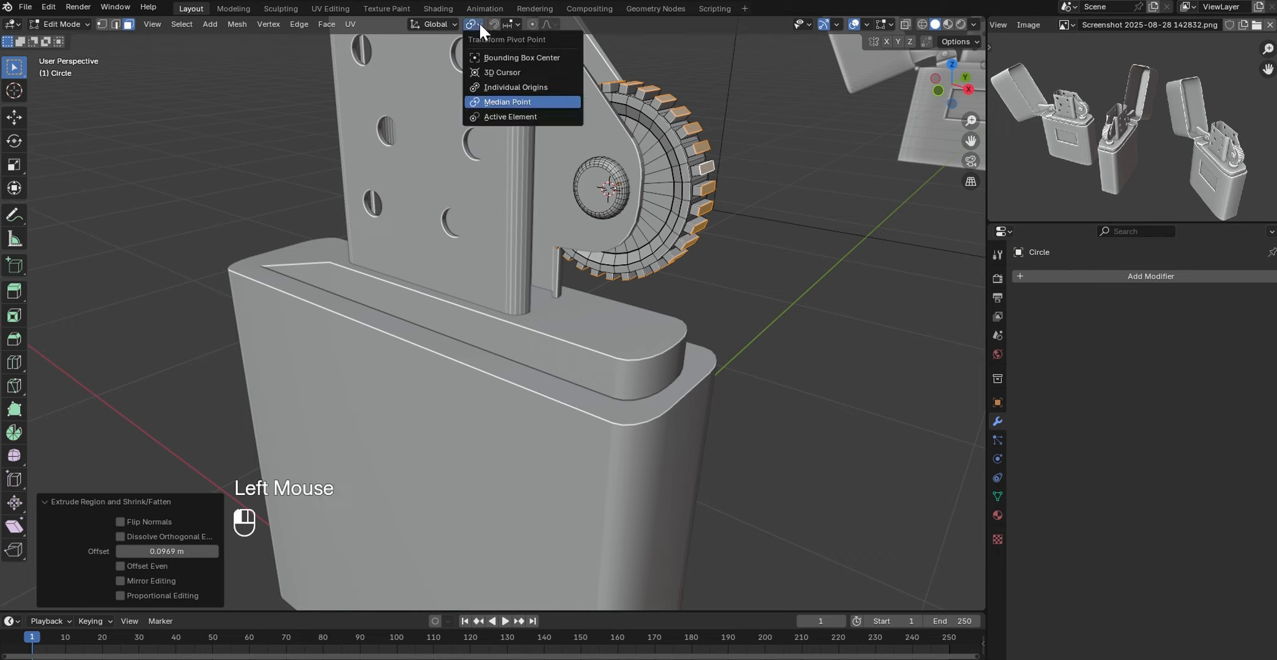
pyautogui.click(515, 85)
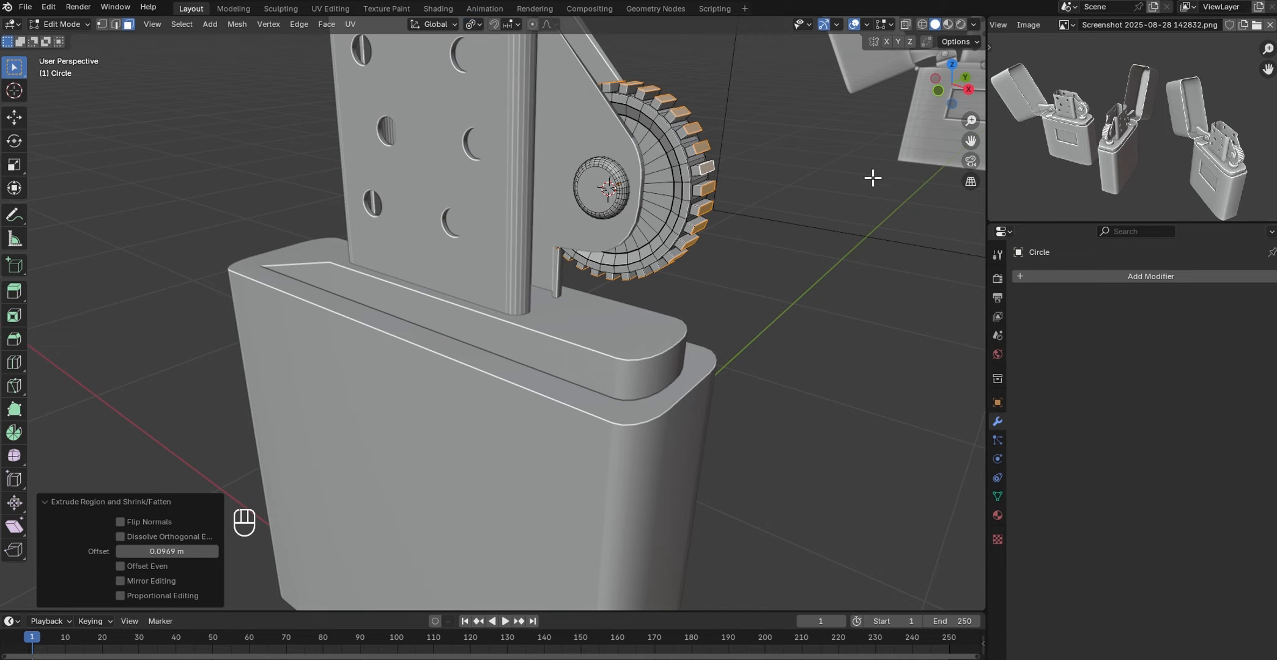
pyautogui.press('s')
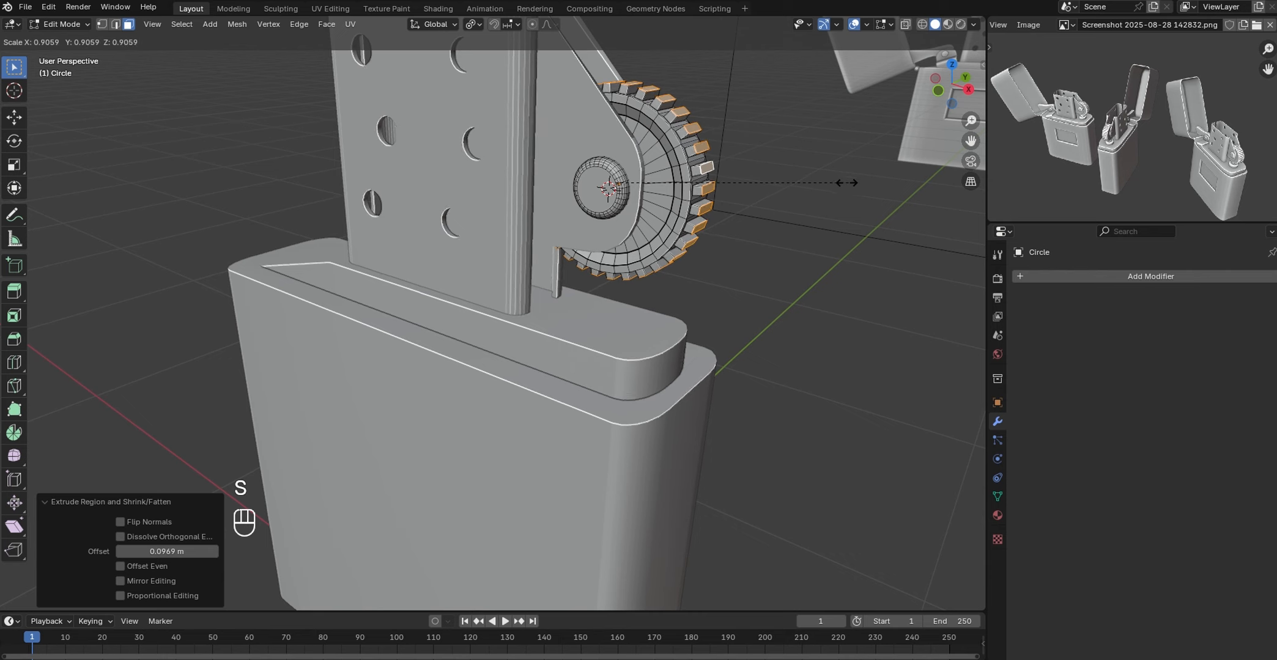
pyautogui.click(806, 179)
# - Set the transform pivot point to Median Point
pyautogui.moveTo(951, 89); pyautogui.dragTo(893, 90)
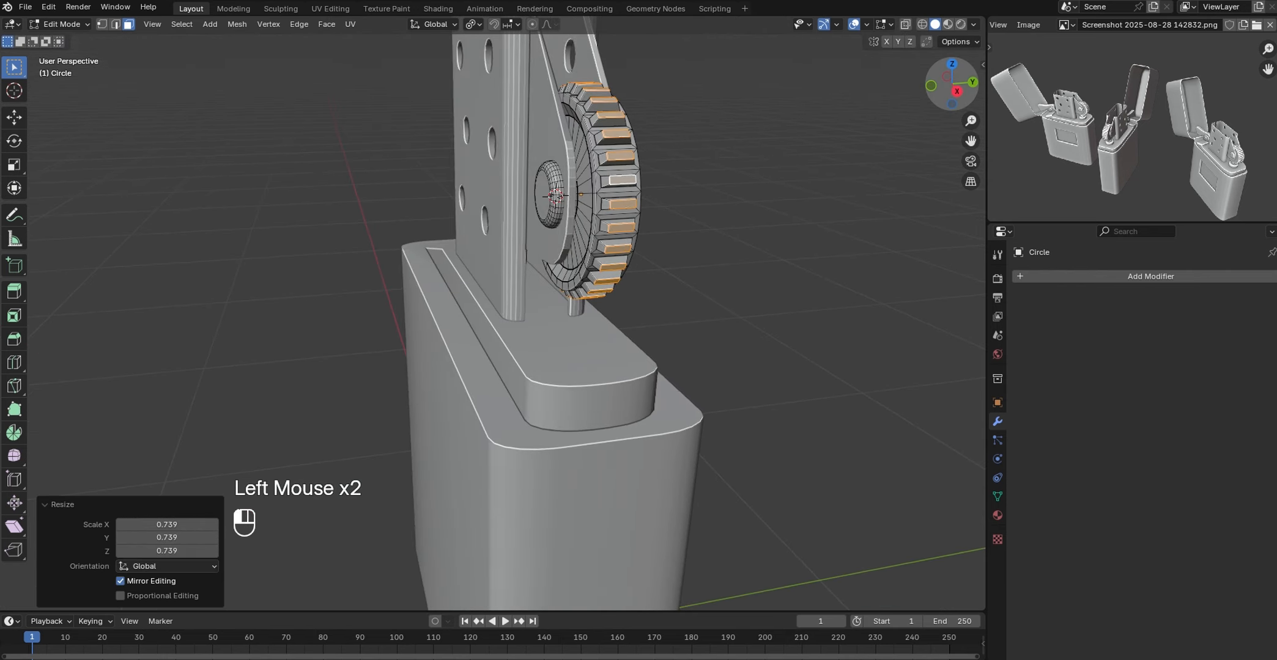
pyautogui.click(480, 22)
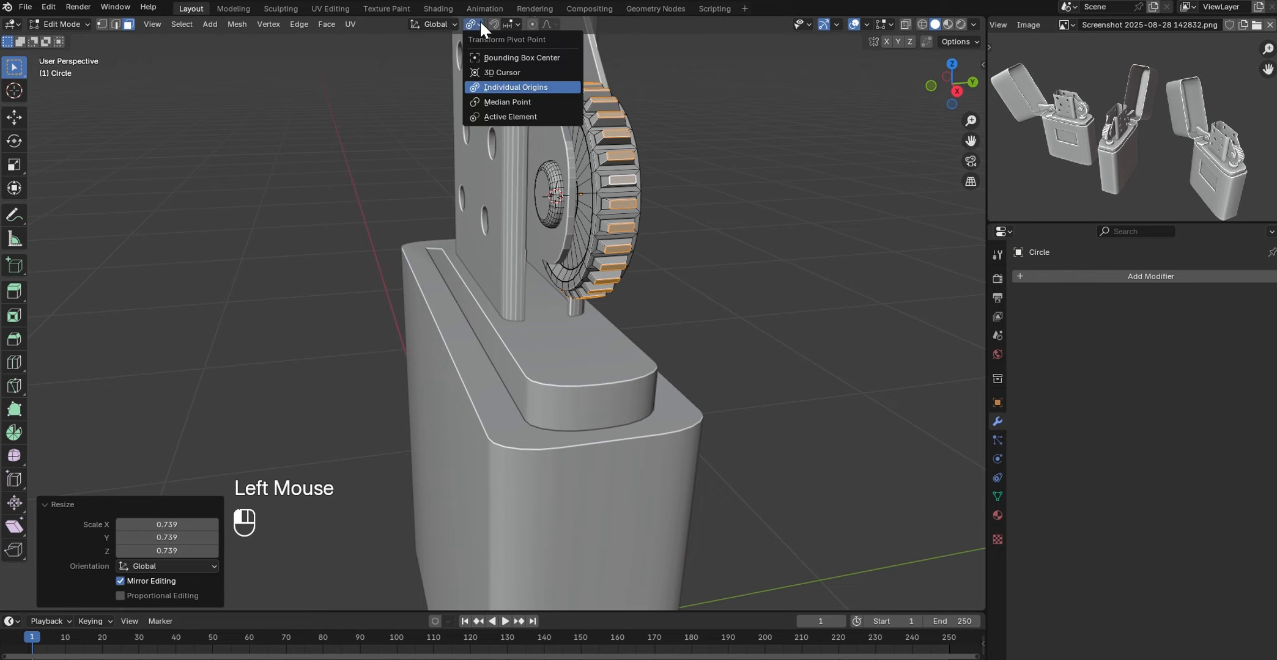
pyautogui.click(491, 101)
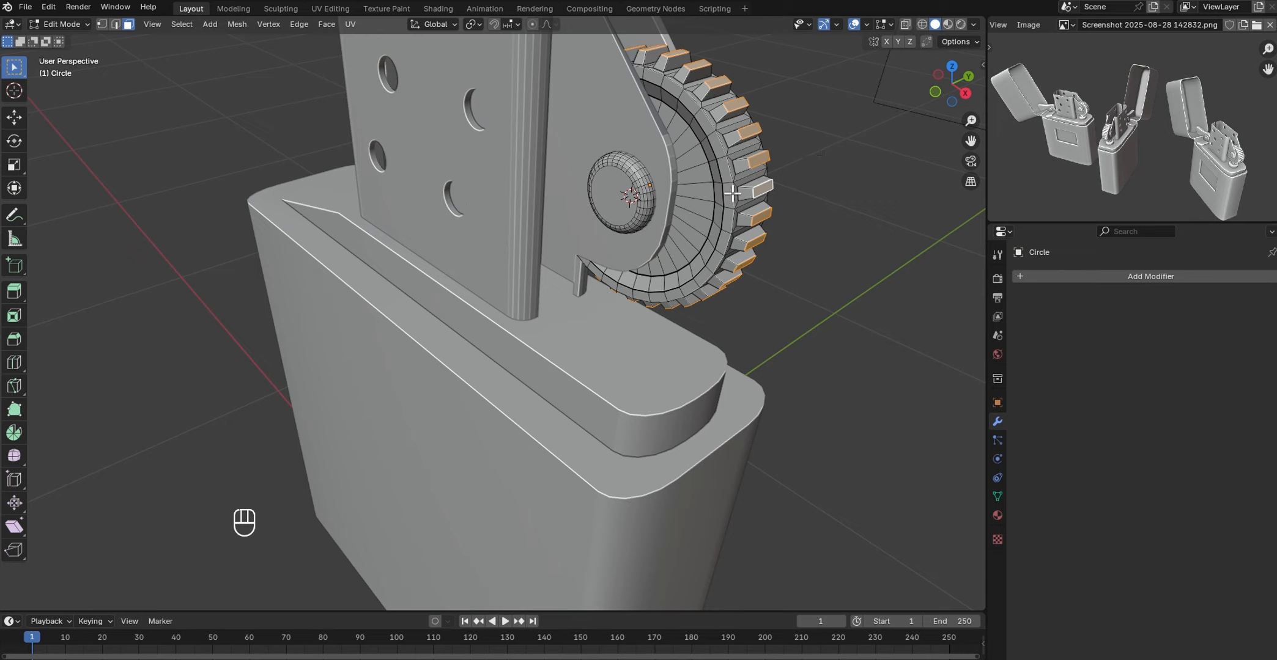
# - Return to Object Mode and apply Shade Auto Smooth to the toothed flint wheel
pyautogui.click(756, 190)
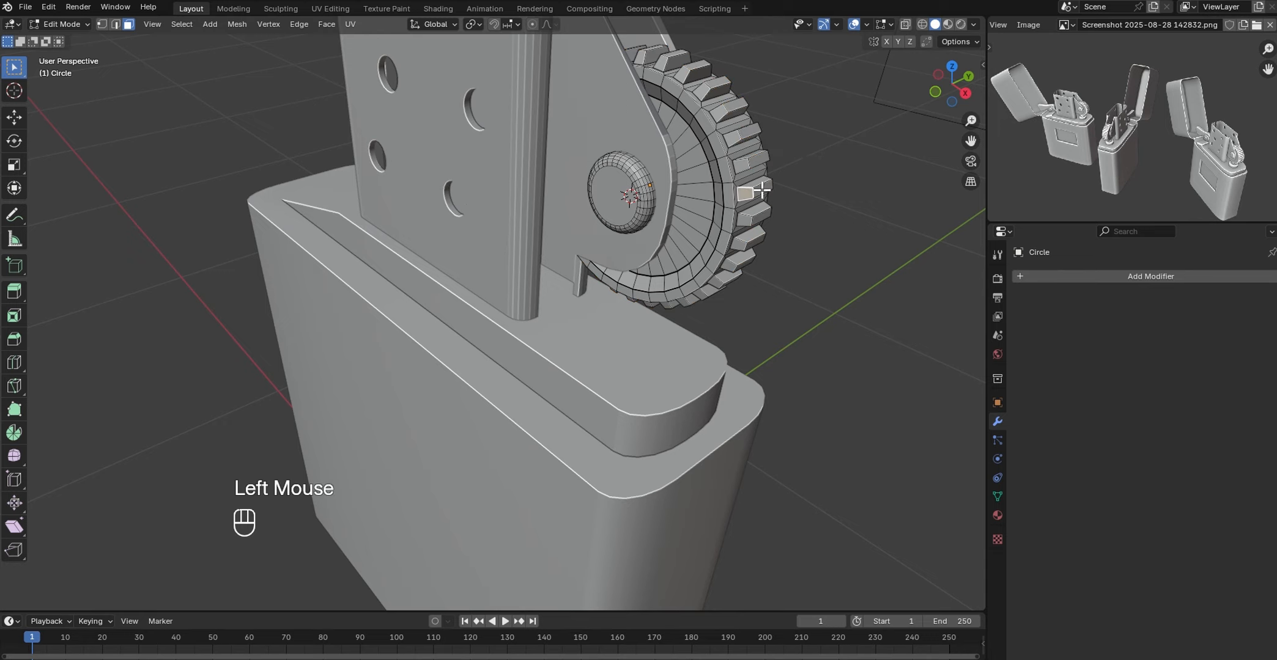
pyautogui.press('Tab')
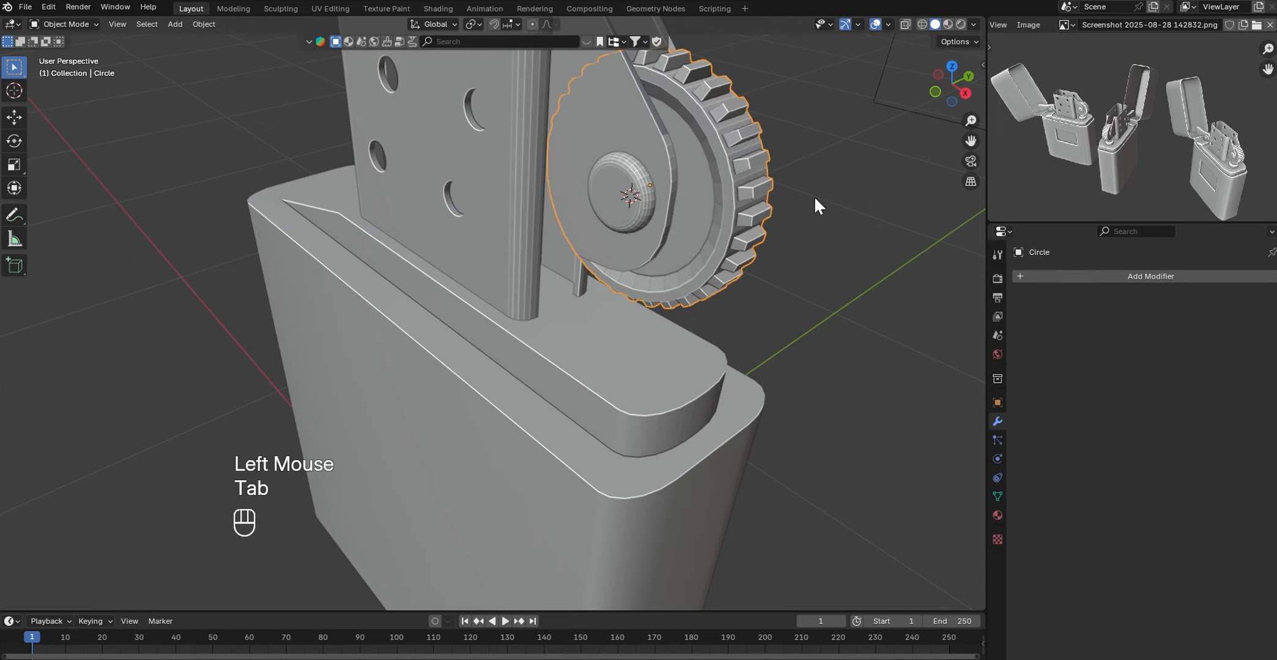
pyautogui.rightClick(729, 191)
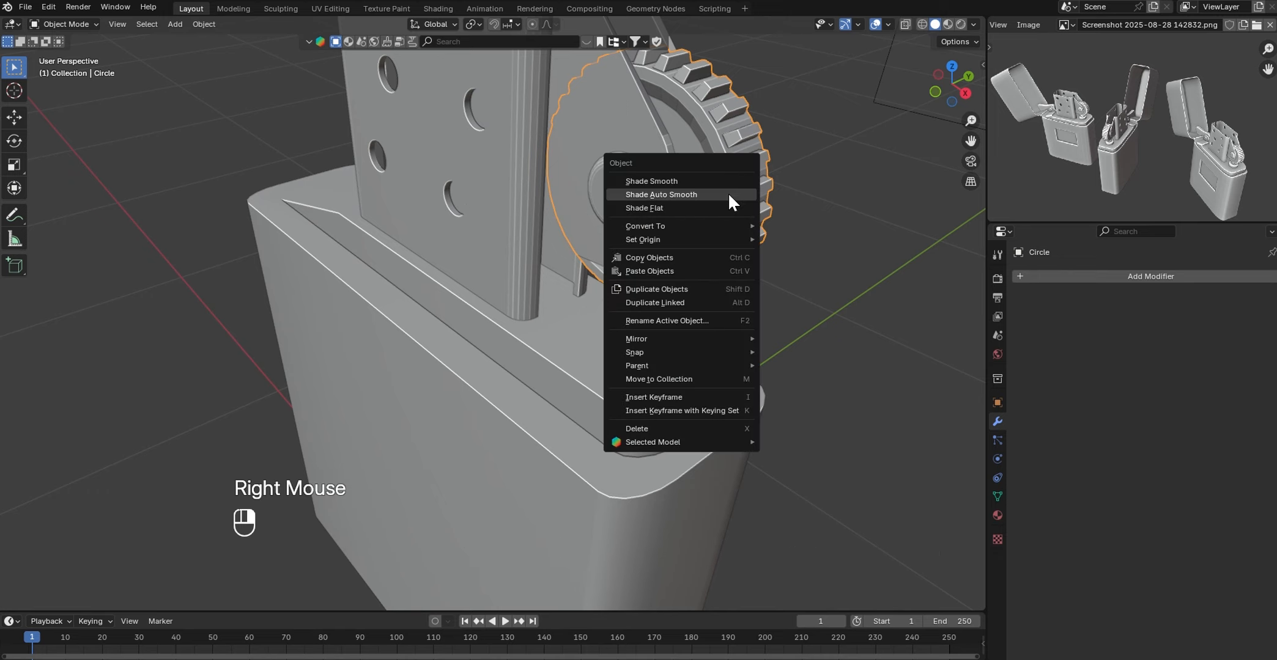
pyautogui.click(681, 195)
pyautogui.scroll(-2, 889, 135)
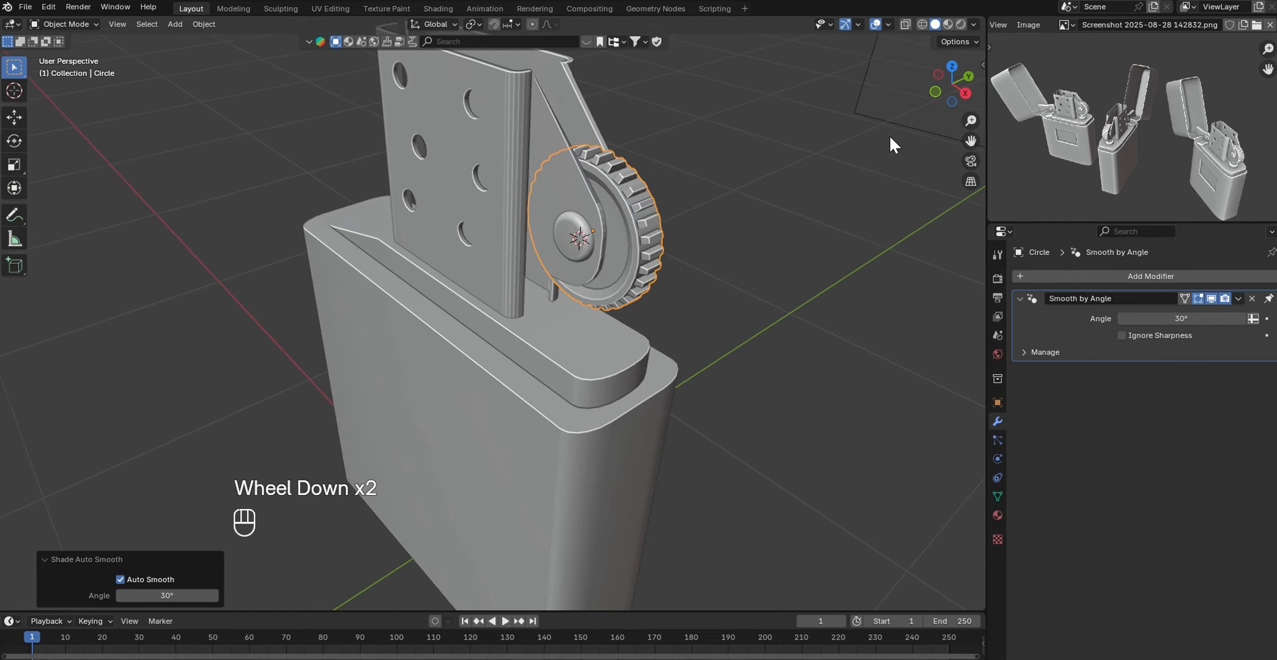
pyautogui.click(941, 96)
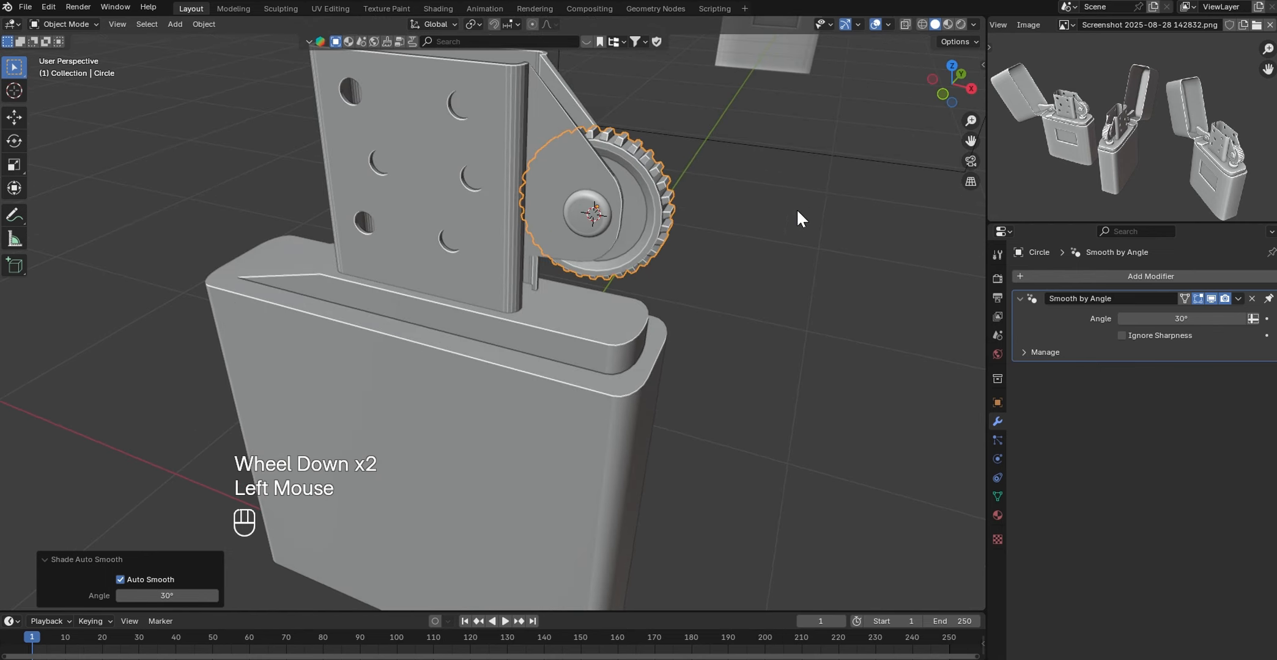
# - Place the 3D cursor on the insert's top surface directly below the flint wheel and clear the object selection
pyautogui.press('KP_1')
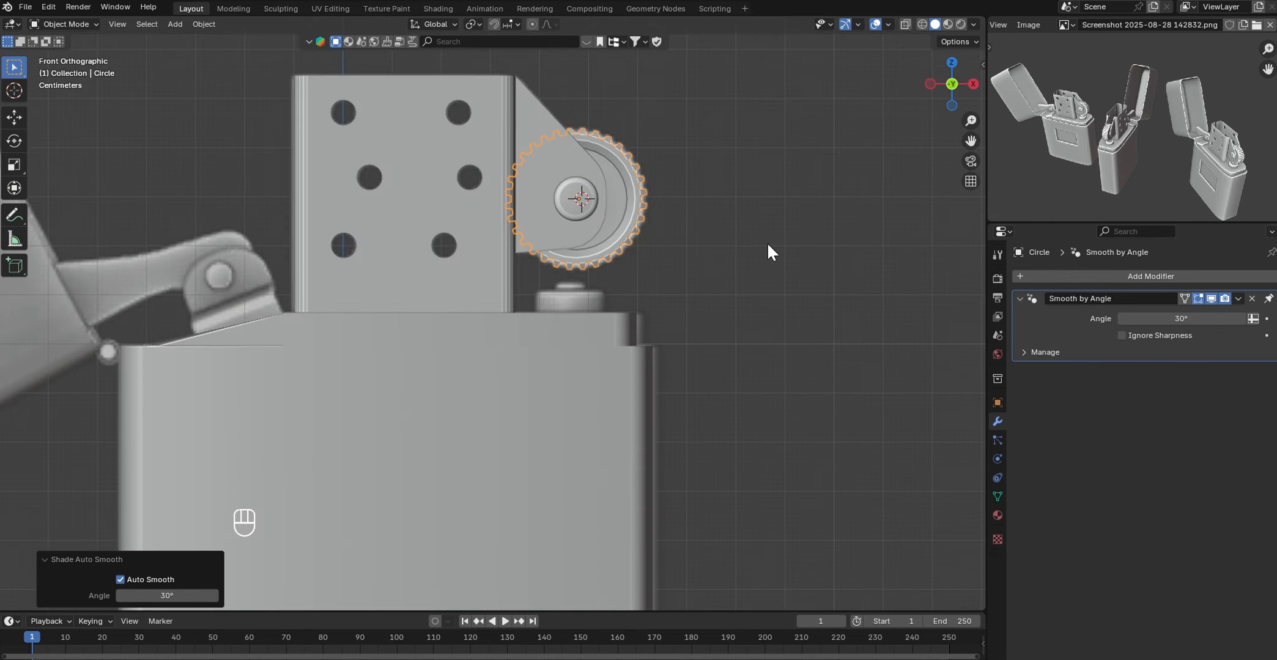
pyautogui.moveTo(667, 312); pyautogui.dragTo(766, 248, button='middle')
pyautogui.click(766, 247)
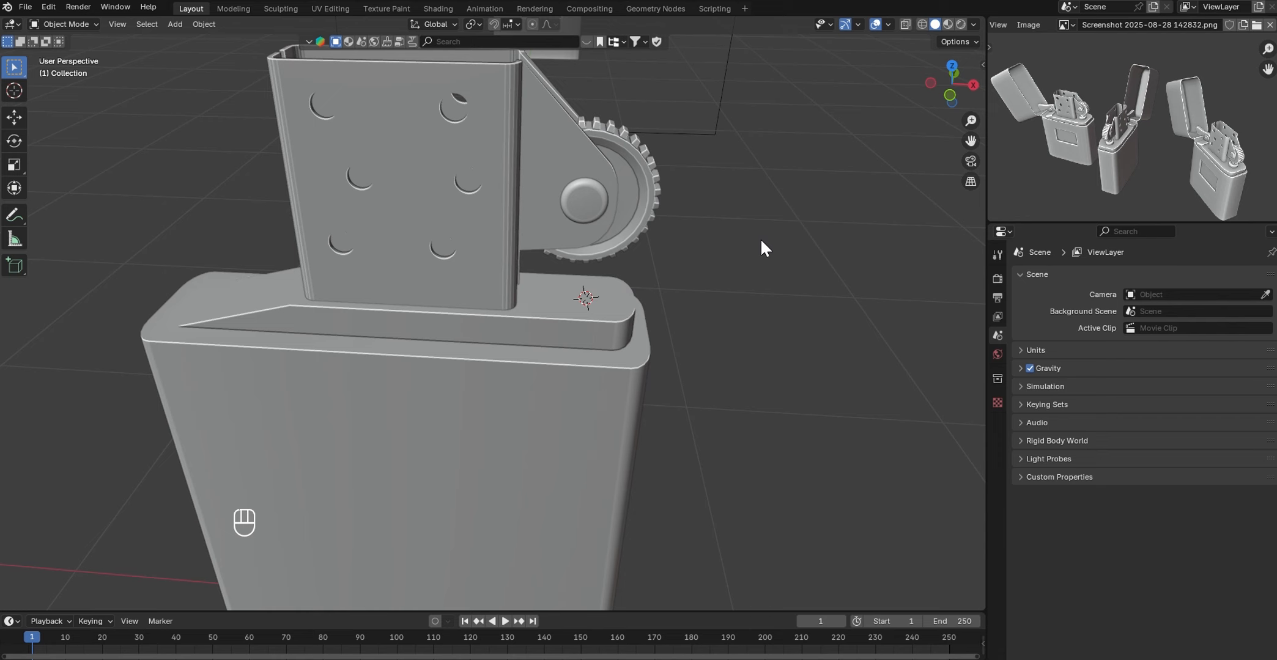
# - Show the lighter from the top in wireframe shading, ready for adding a part below the flint wheel
pyautogui.press('KP_7')
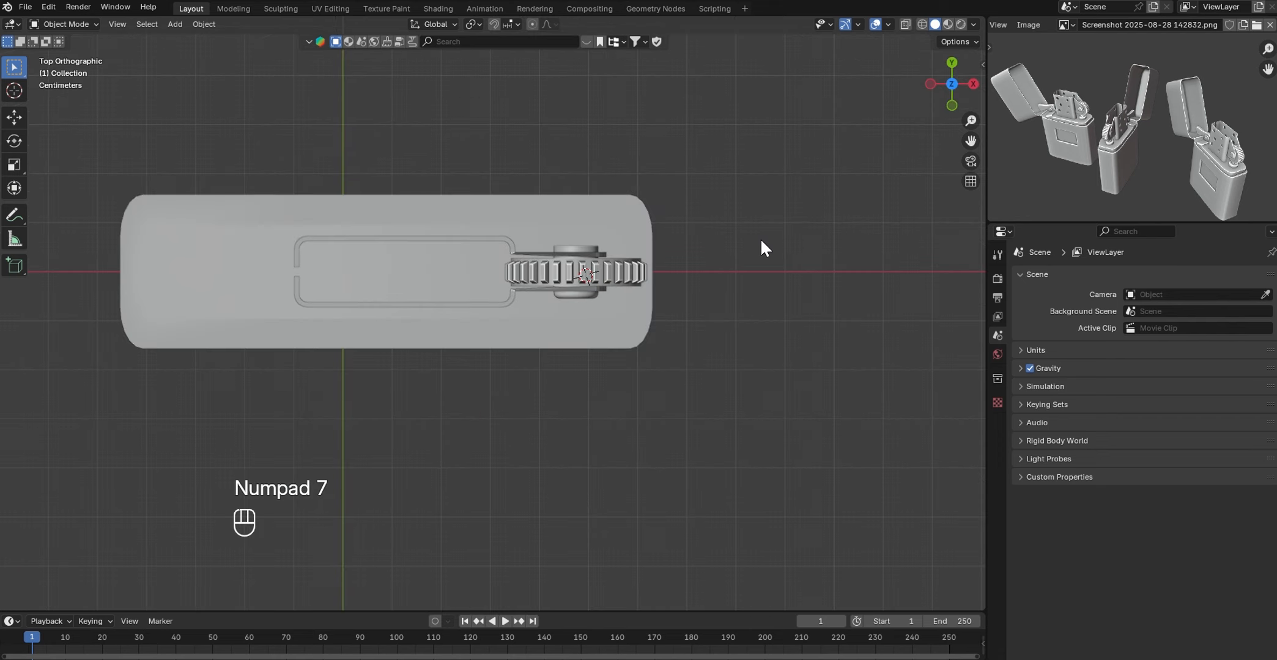
pyautogui.click(922, 24)
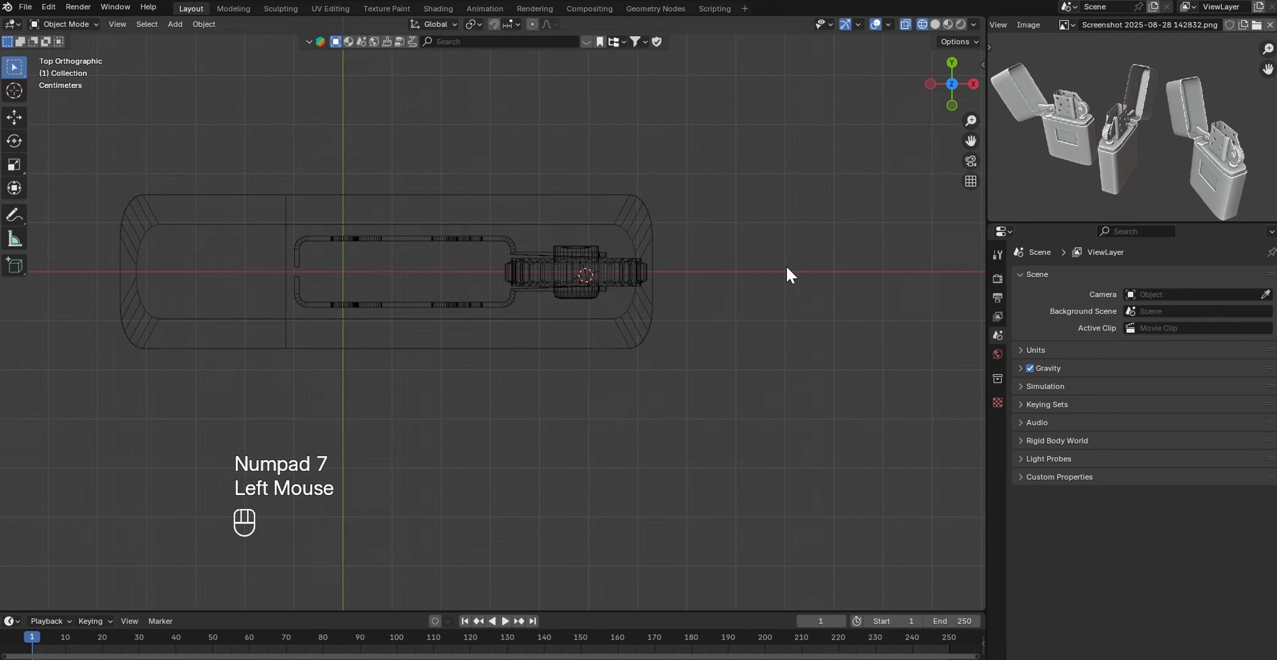
pyautogui.press('shift')
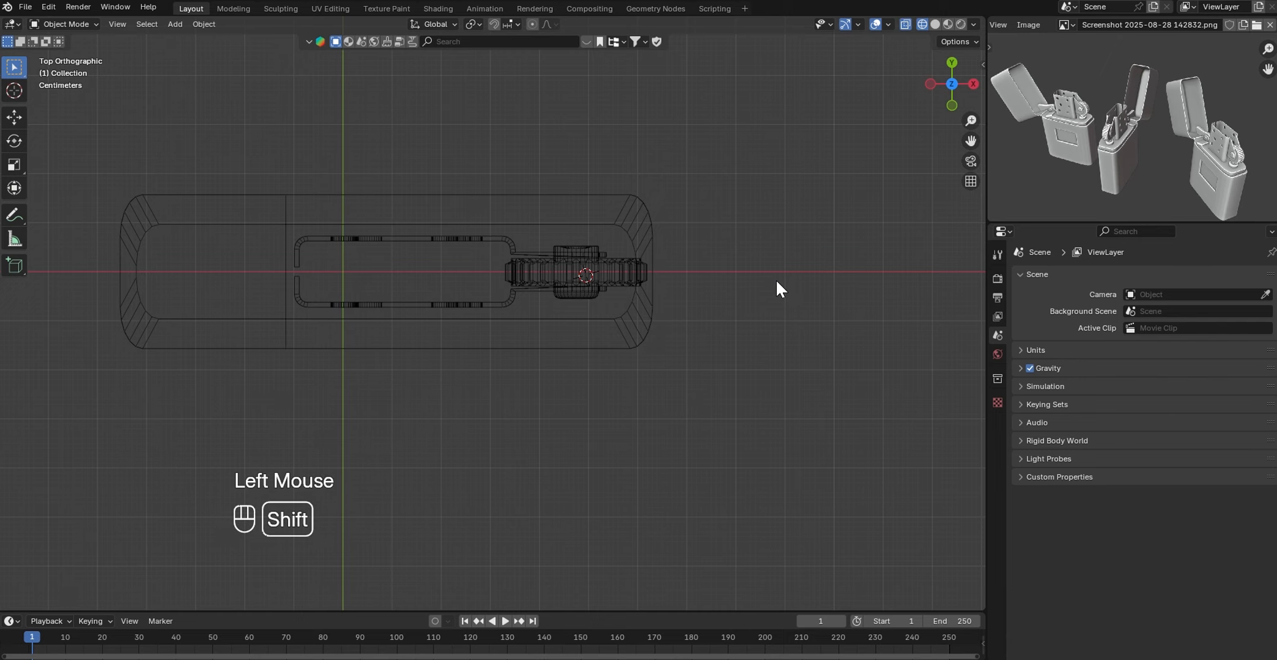
# - Add a 32-vertex mesh circle at the 3D cursor beneath the spark wheel and scale it to about 0.063
pyautogui.hotkey('shift', 'a')
pyautogui.moveTo(775, 280)
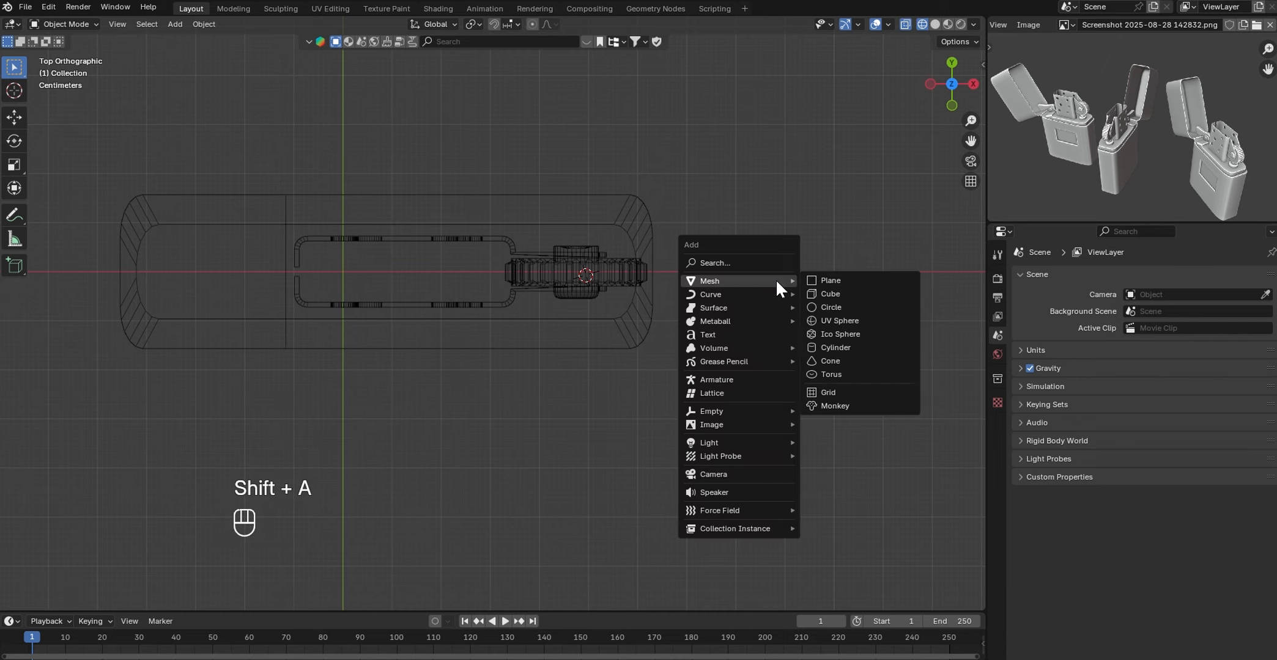
pyautogui.click(842, 305)
pyautogui.press('s')
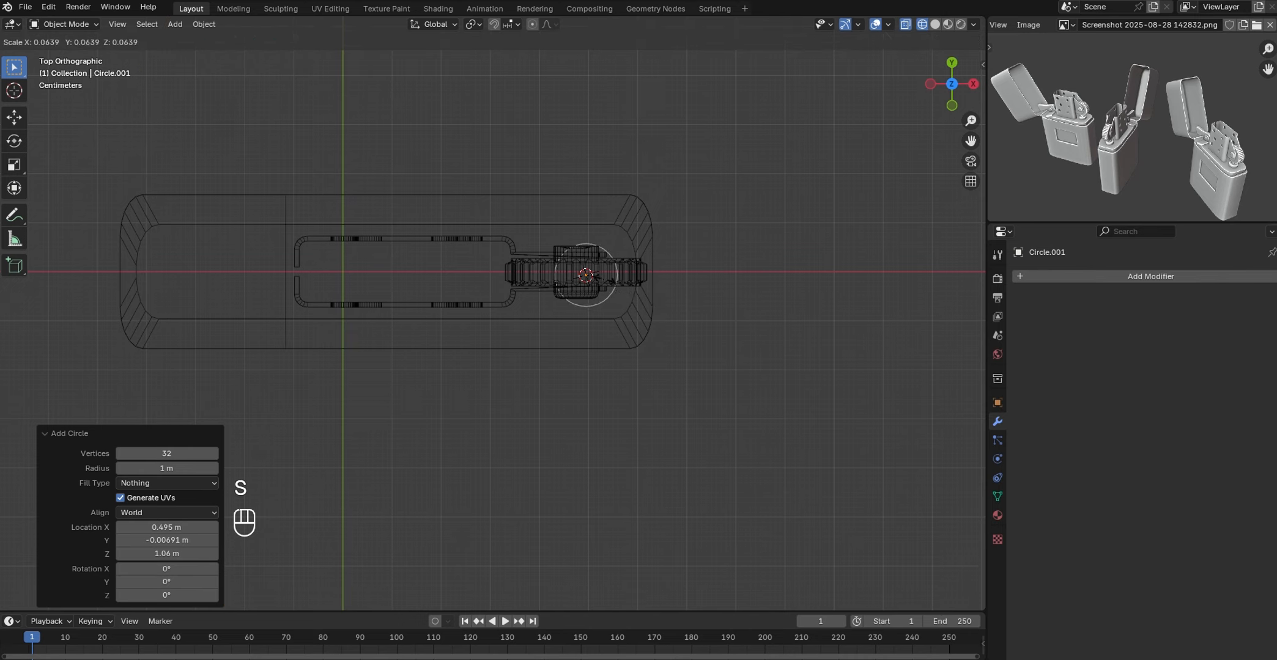
pyautogui.click(605, 278)
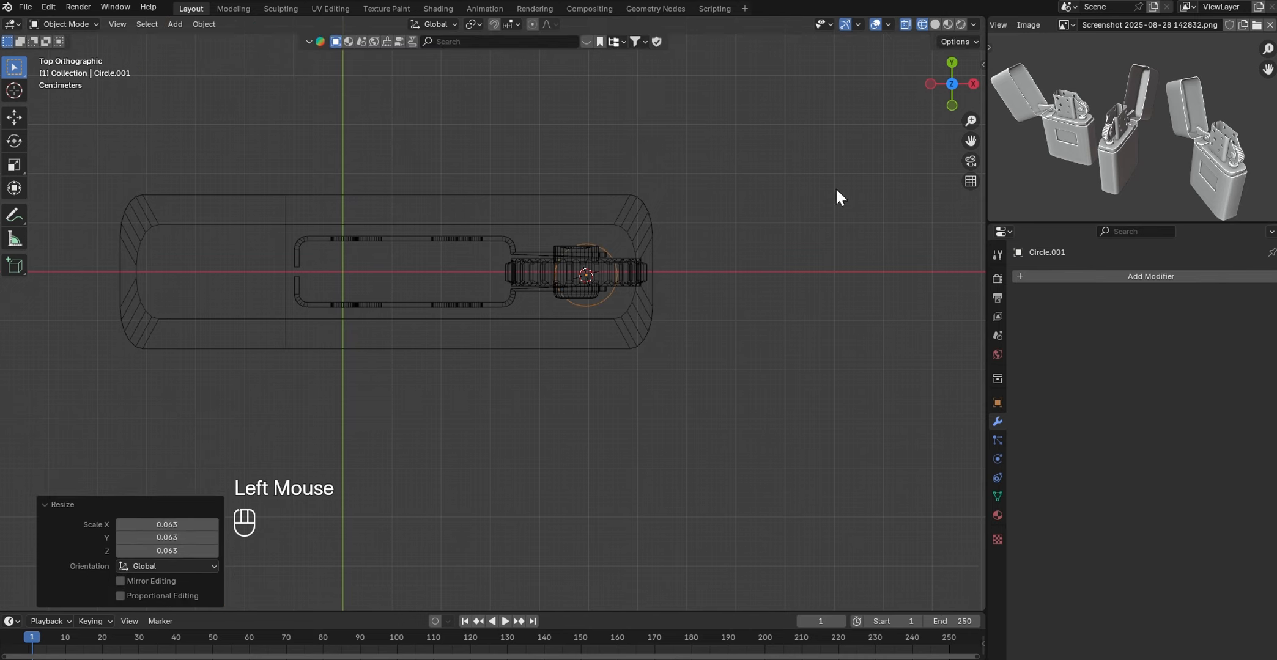
# - Raise the circle about 0.033 m along Z to the upper part of the reference image's small round cap
pyautogui.press('KP_1')
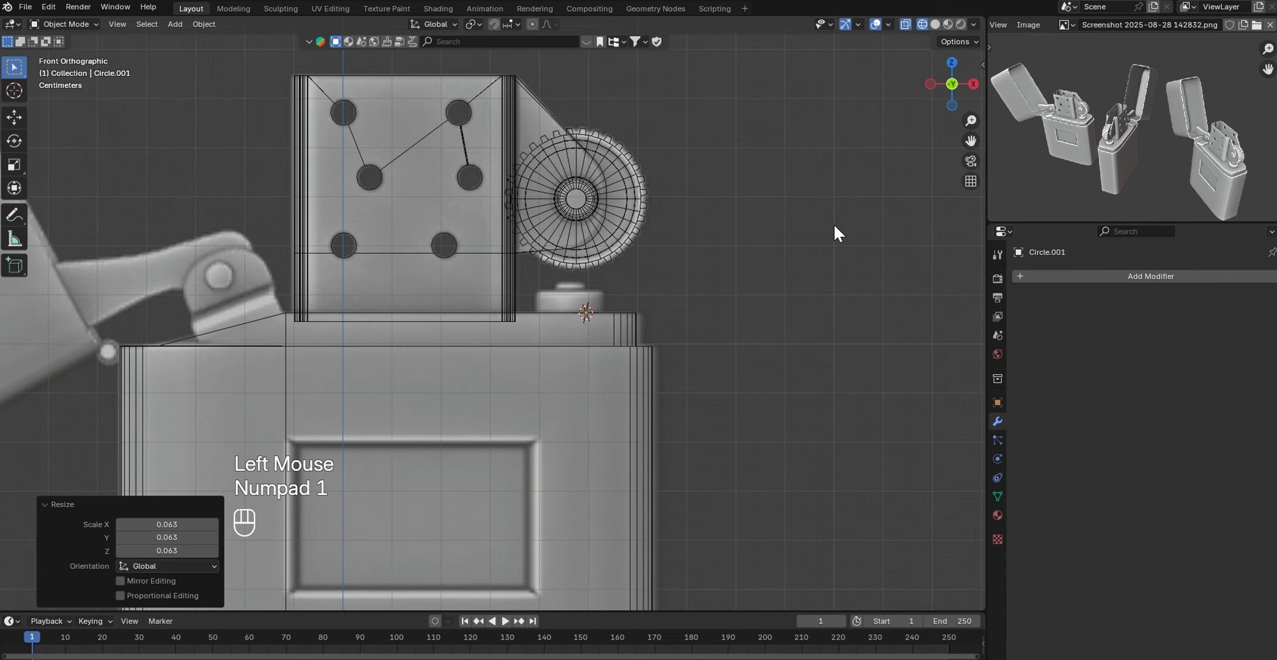
pyautogui.press('g')
pyautogui.press('z')
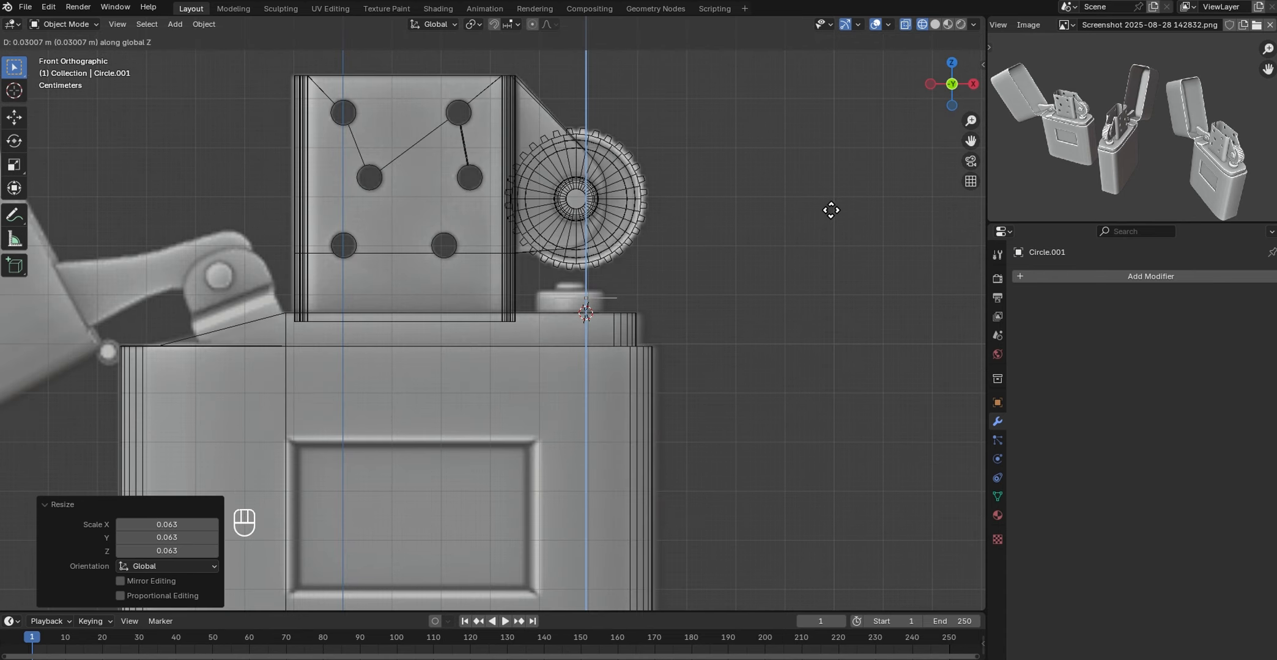
pyautogui.click(831, 213)
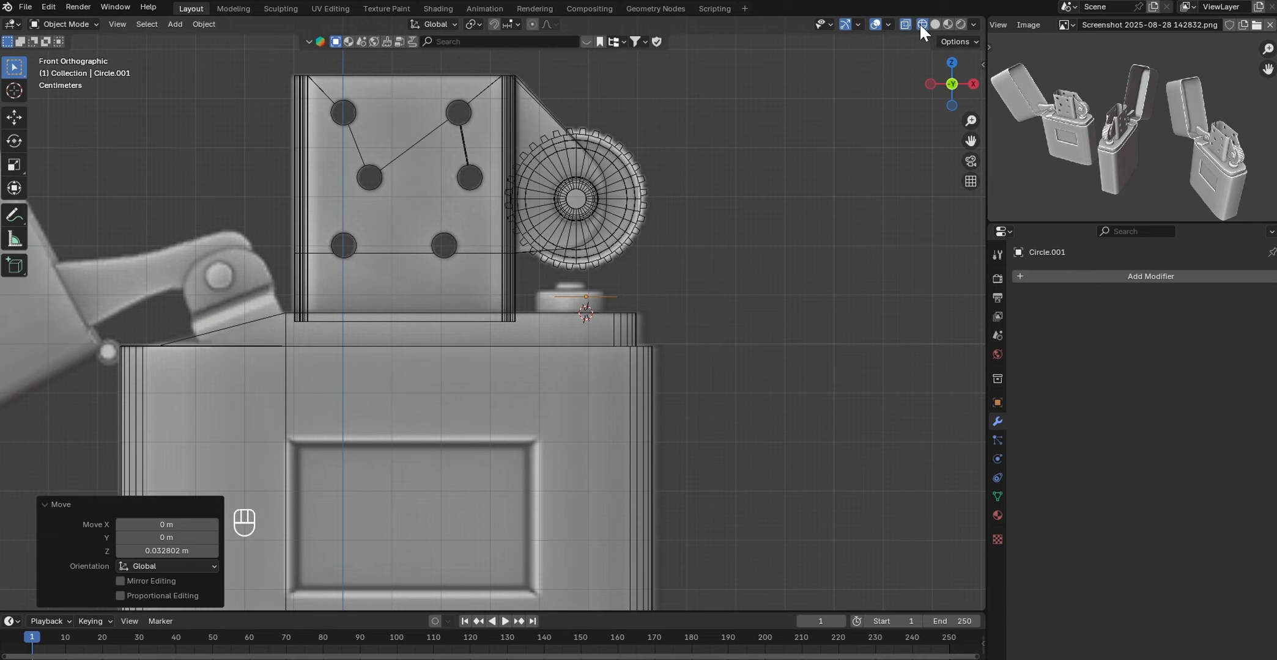
# - Switch the viewport to solid shading and fill the circle with a face in Edit Mode
pyautogui.click(935, 23)
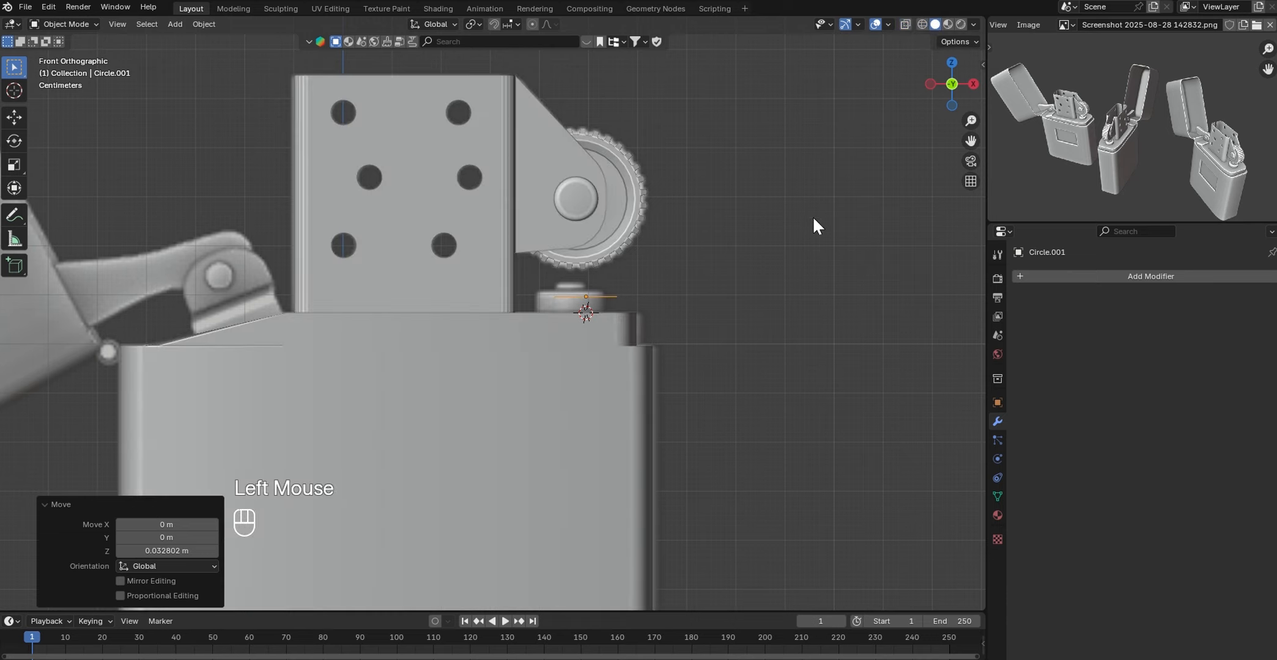
pyautogui.moveTo(944, 100); pyautogui.dragTo(757, 264)
pyautogui.press('Tab')
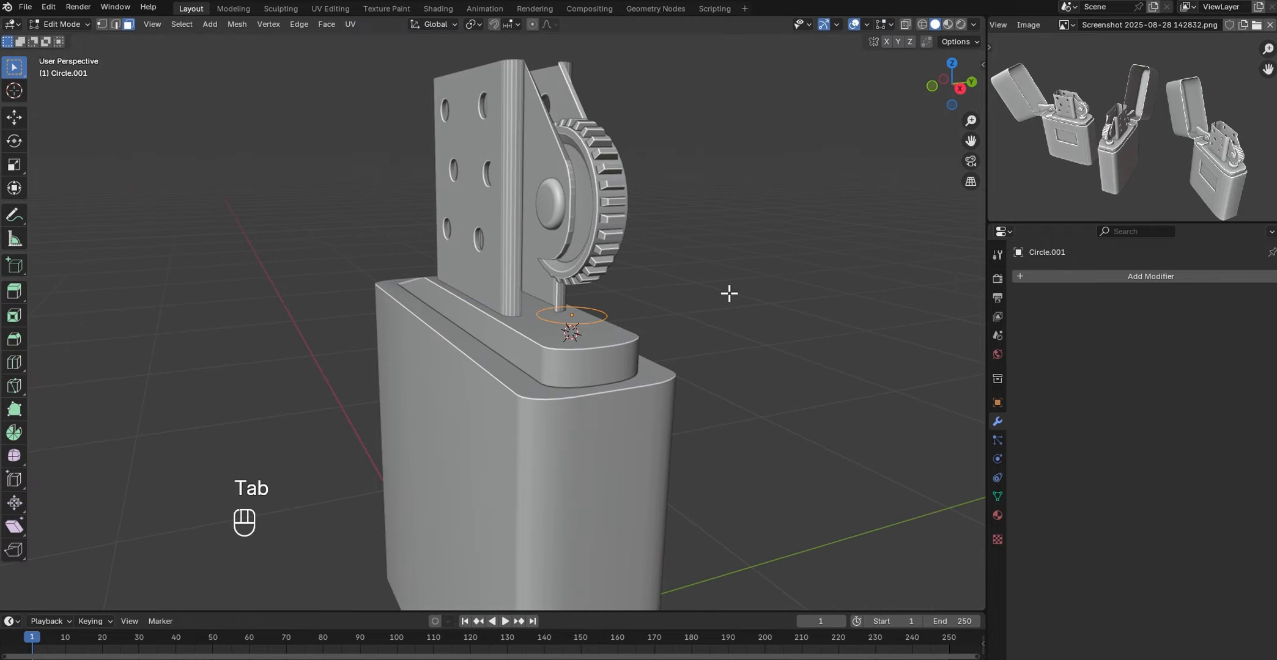
pyautogui.press('f')
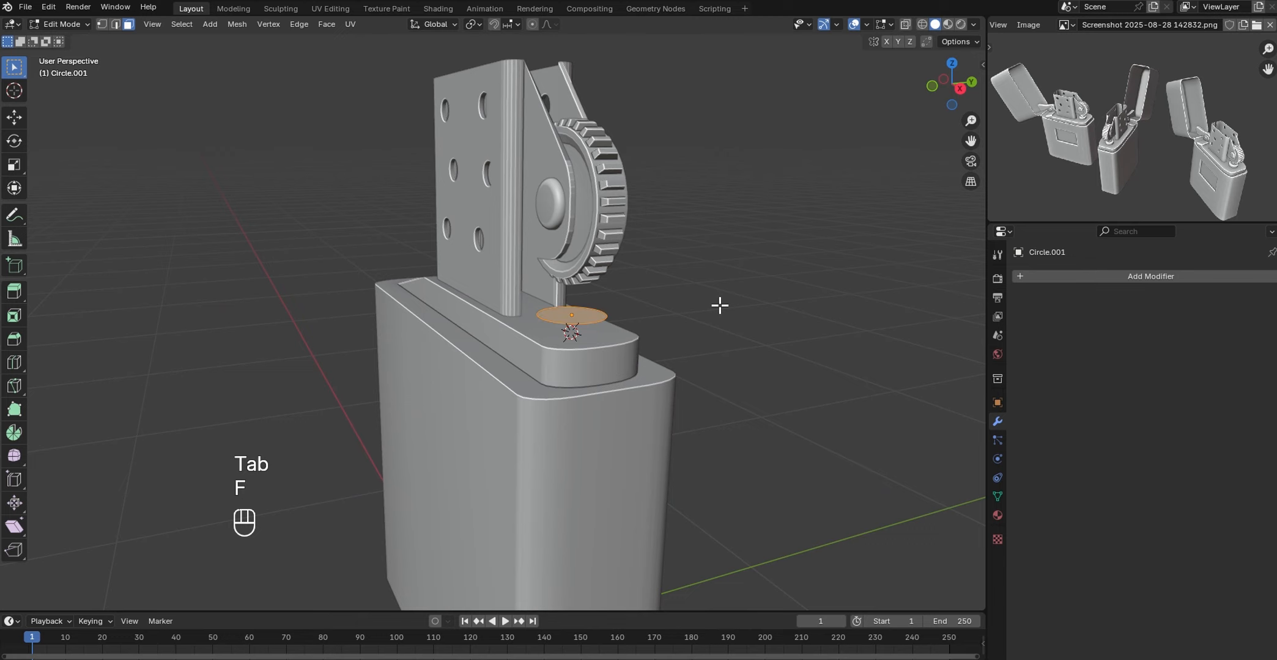
# - Shift the disc about -0.033 m overall along X onto the reference cap and scale it by about 1.08
pyautogui.moveTo(932, 115); pyautogui.dragTo(1033, 100)
pyautogui.press('KP_1')
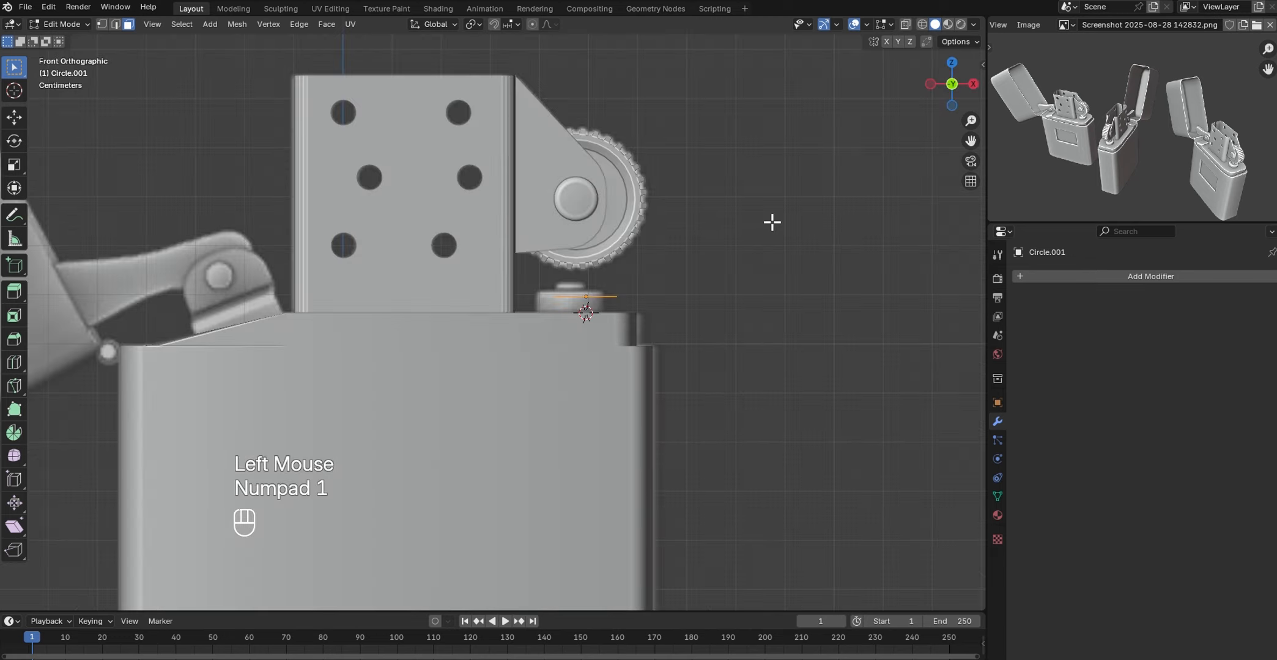
pyautogui.press('g')
pyautogui.press('x')
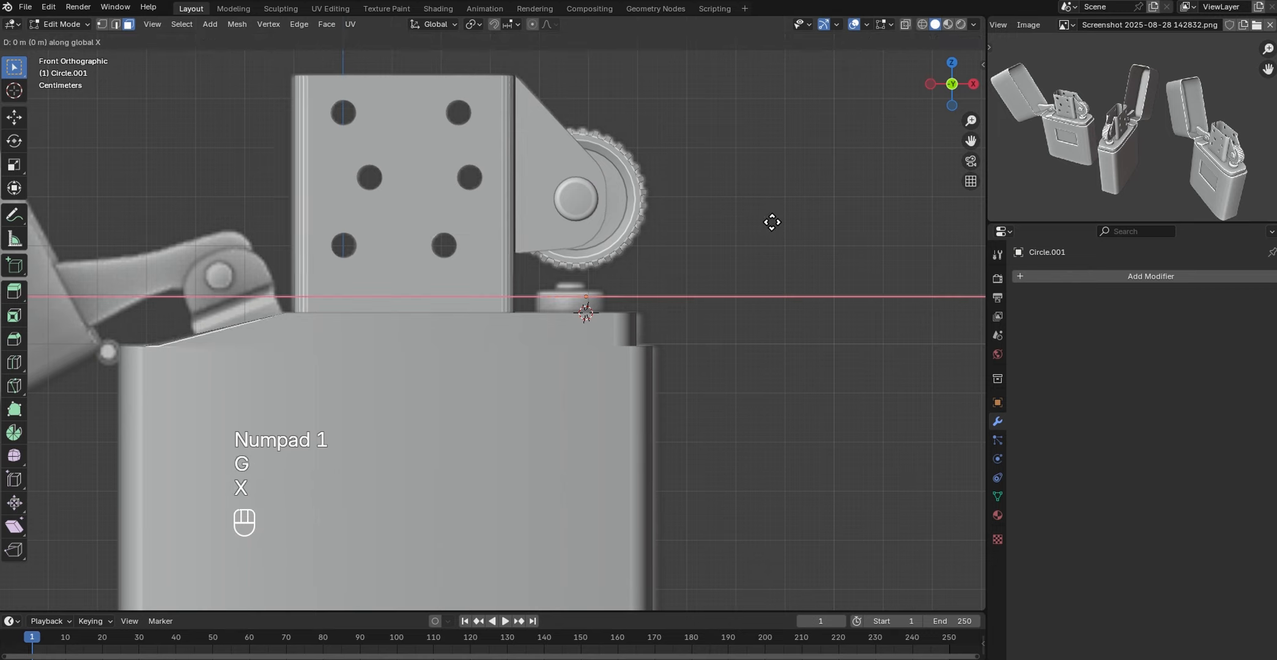
pyautogui.click(738, 232)
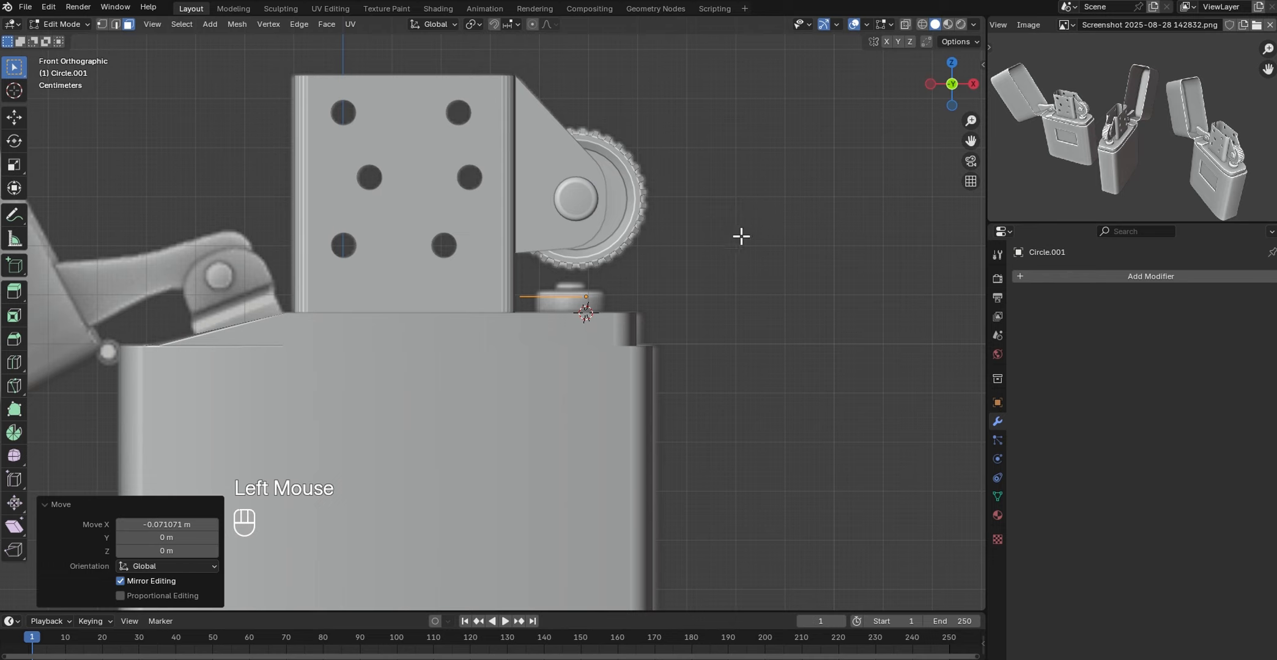
pyautogui.press('1')
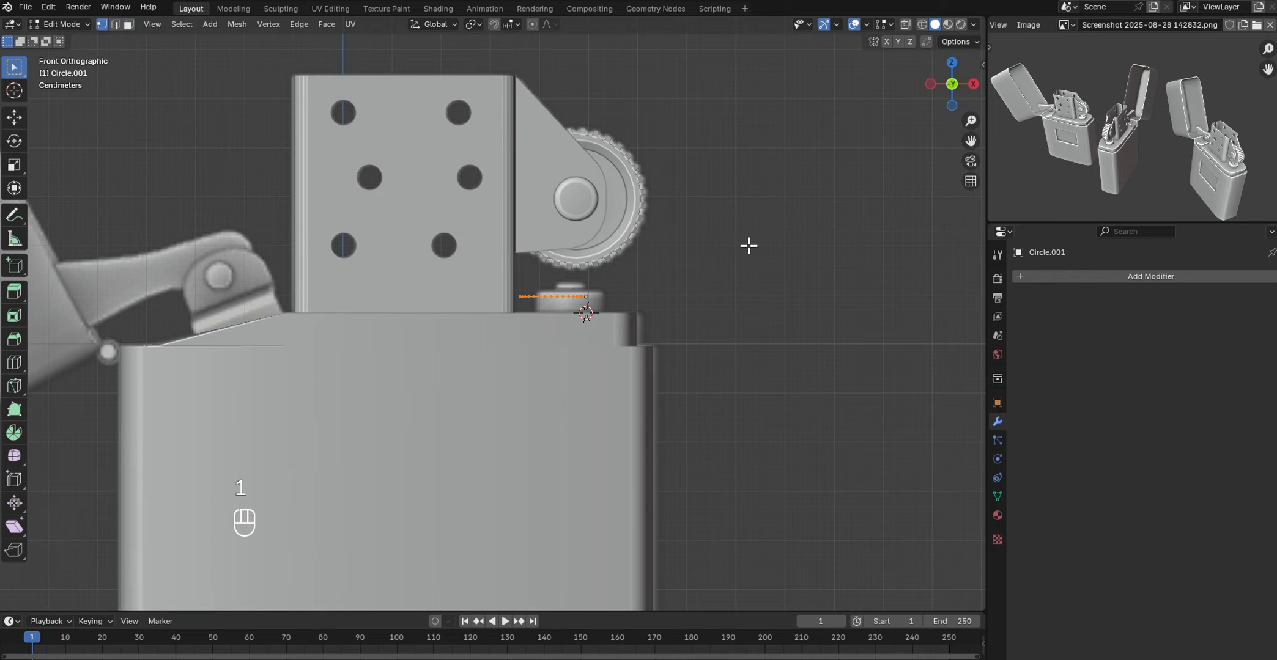
pyautogui.press('g')
pyautogui.press('x')
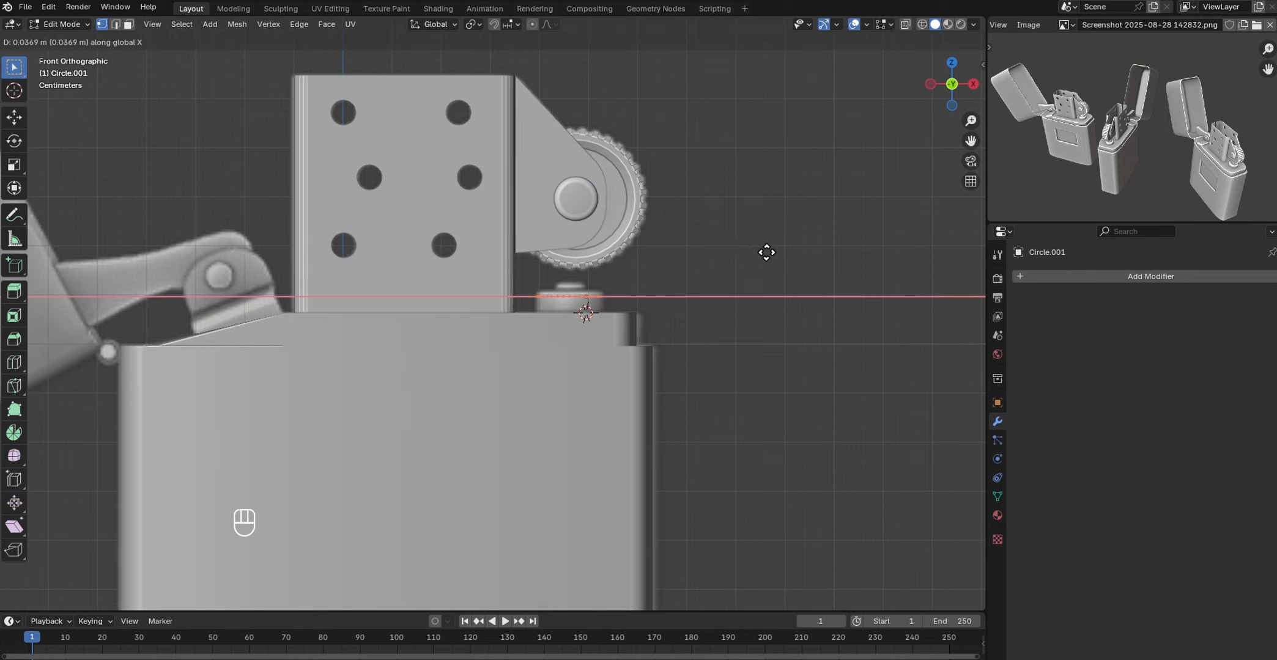
pyautogui.click(765, 253)
pyautogui.press('s')
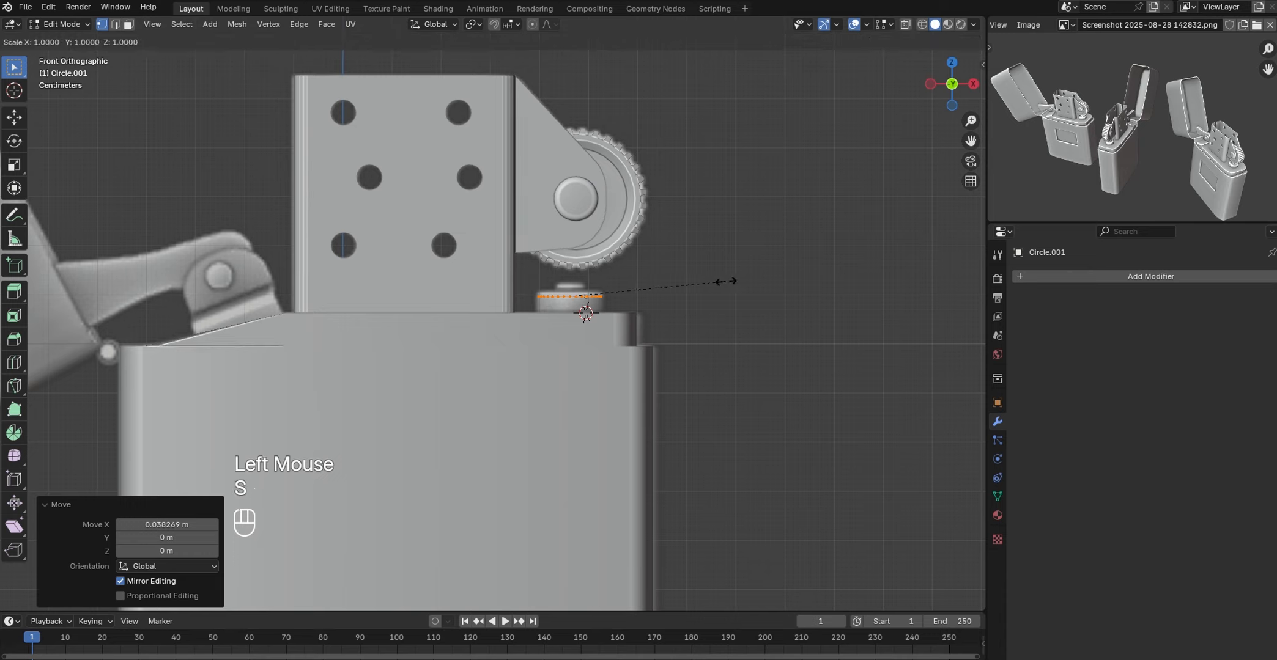
pyautogui.click(738, 281)
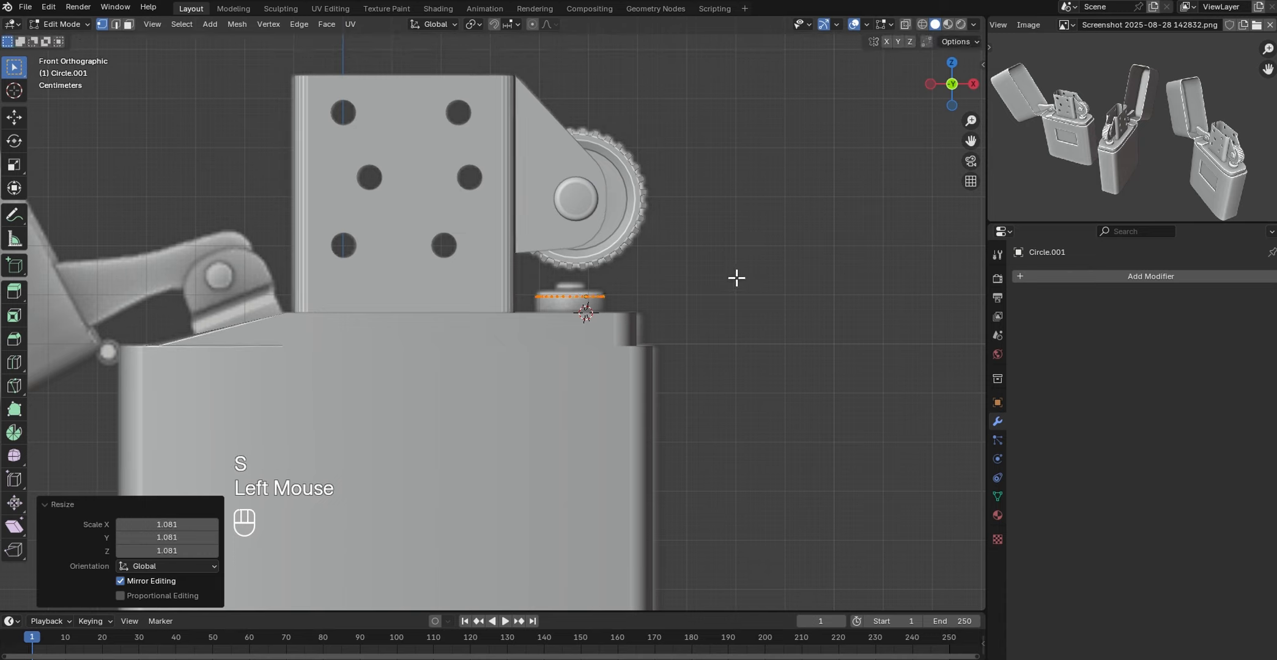
# - Raise the disc about 0.005 m along Z and extrude it about 0.048 m down to the lighter insert's surface
pyautogui.press('g')
pyautogui.press('z')
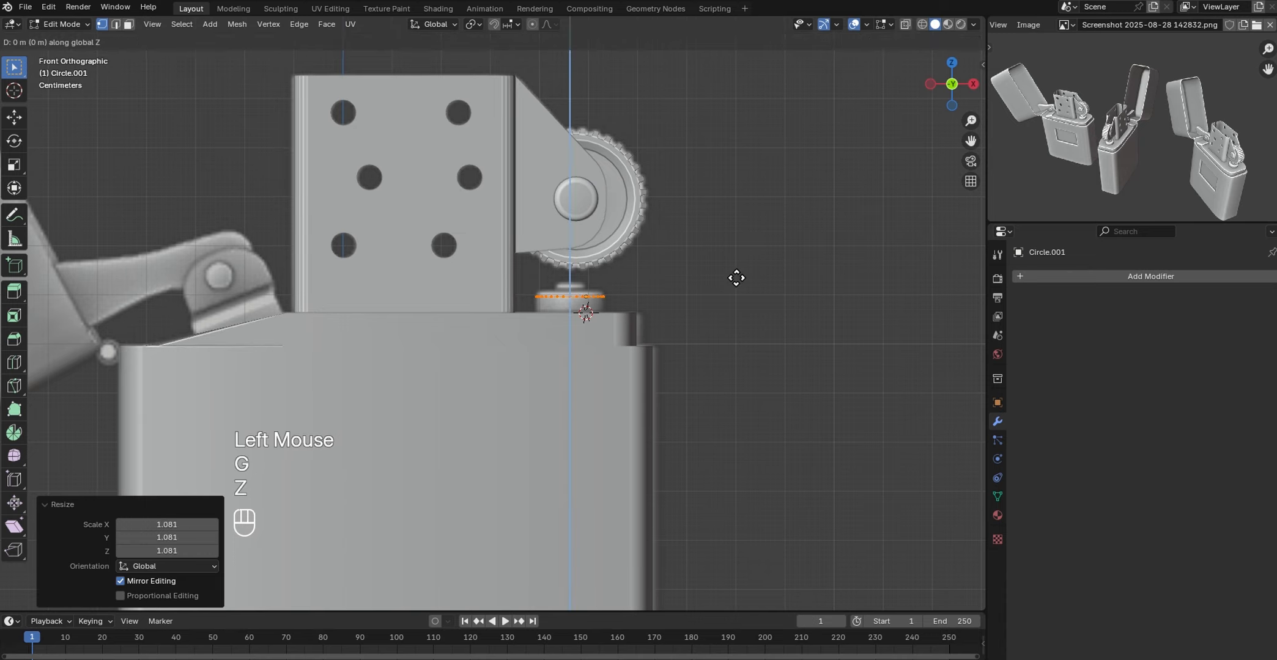
pyautogui.press('Up')
pyautogui.press('Up')
pyautogui.press('Up')
pyautogui.press('Up')
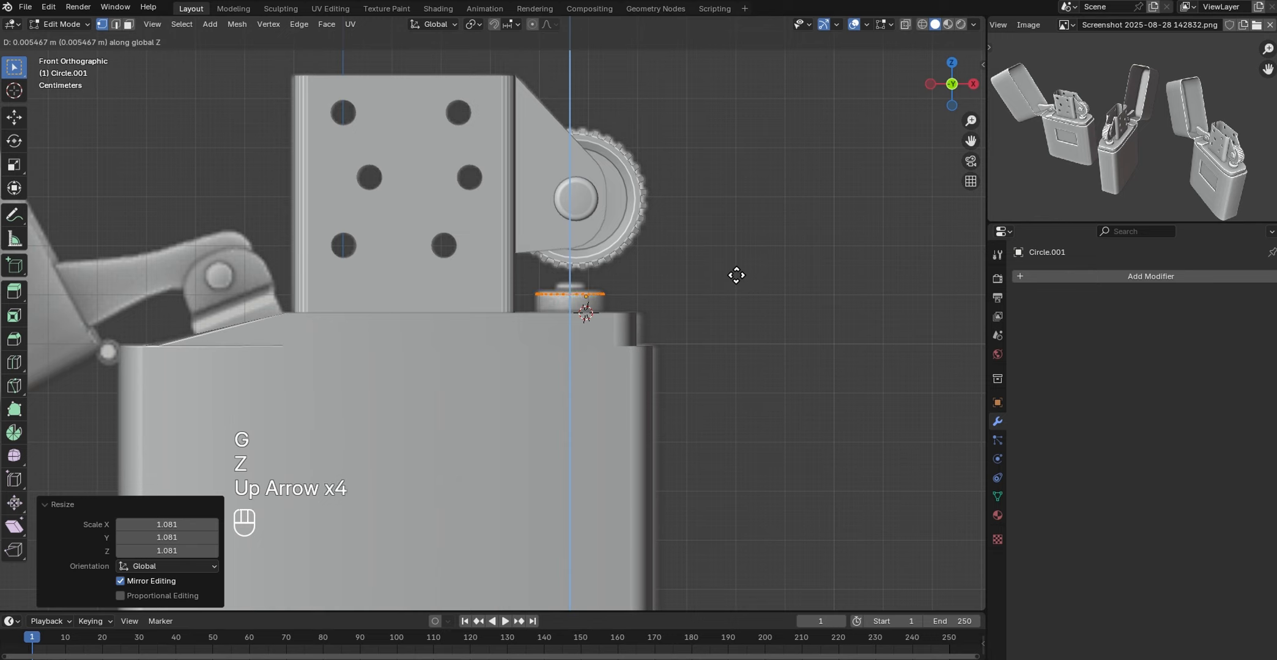
pyautogui.press('Return')
pyautogui.press('e')
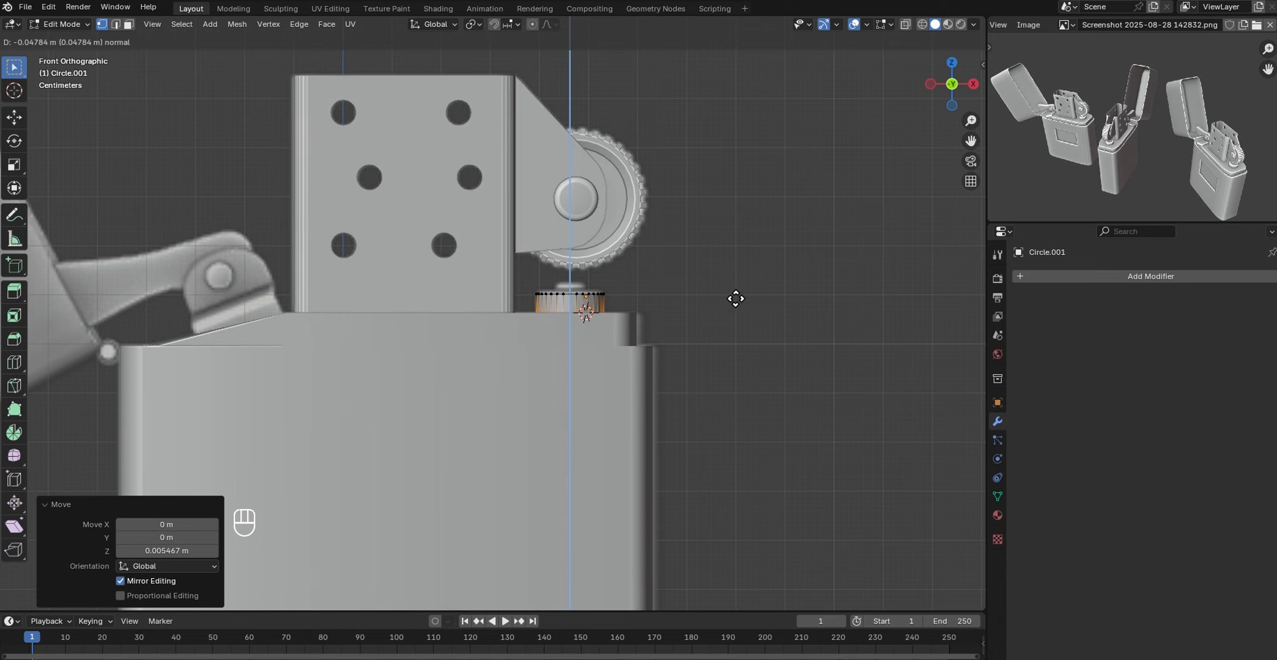
pyautogui.click(735, 299)
# - Isolate the short cylinder in local view and delete its bottom face
pyautogui.press('/')
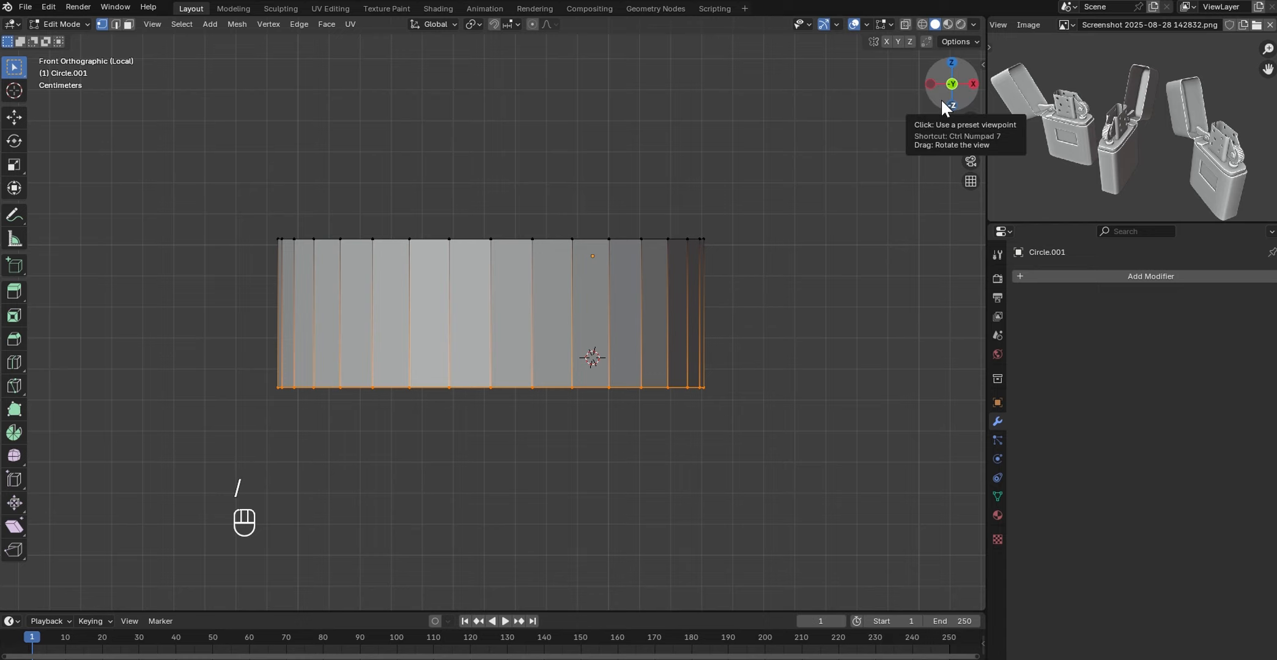
pyautogui.press('3')
pyautogui.moveTo(940, 90); pyautogui.dragTo(662, 357)
pyautogui.click(603, 328)
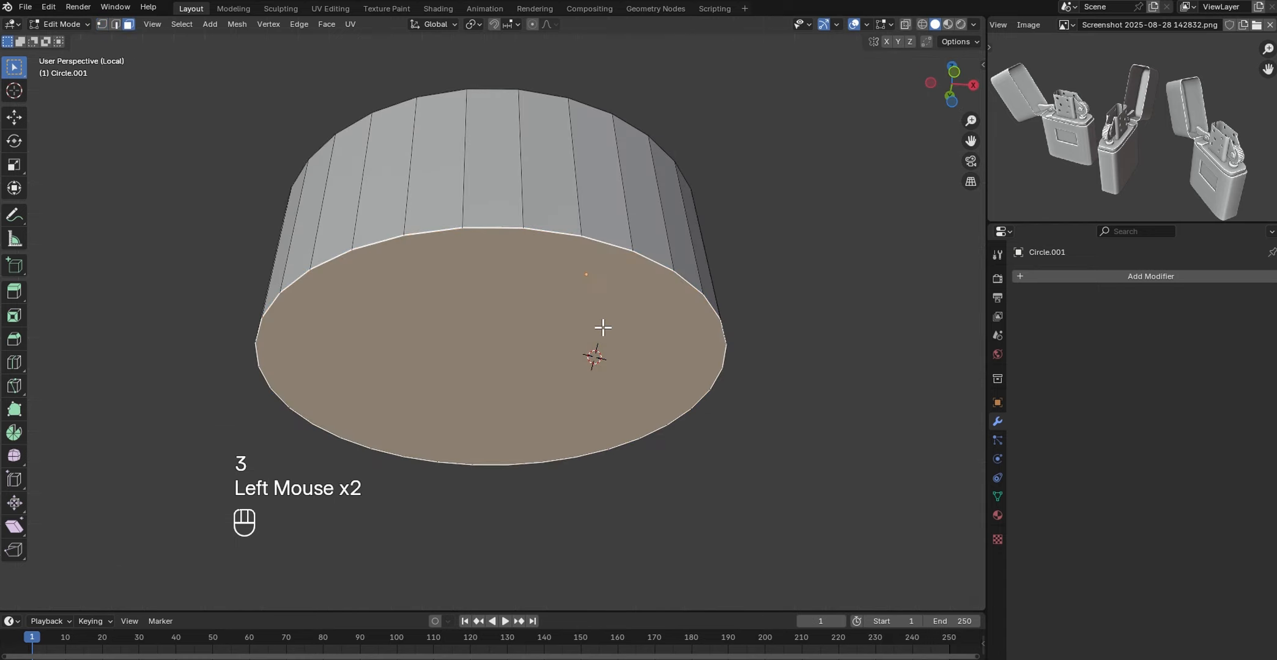
pyautogui.press('x')
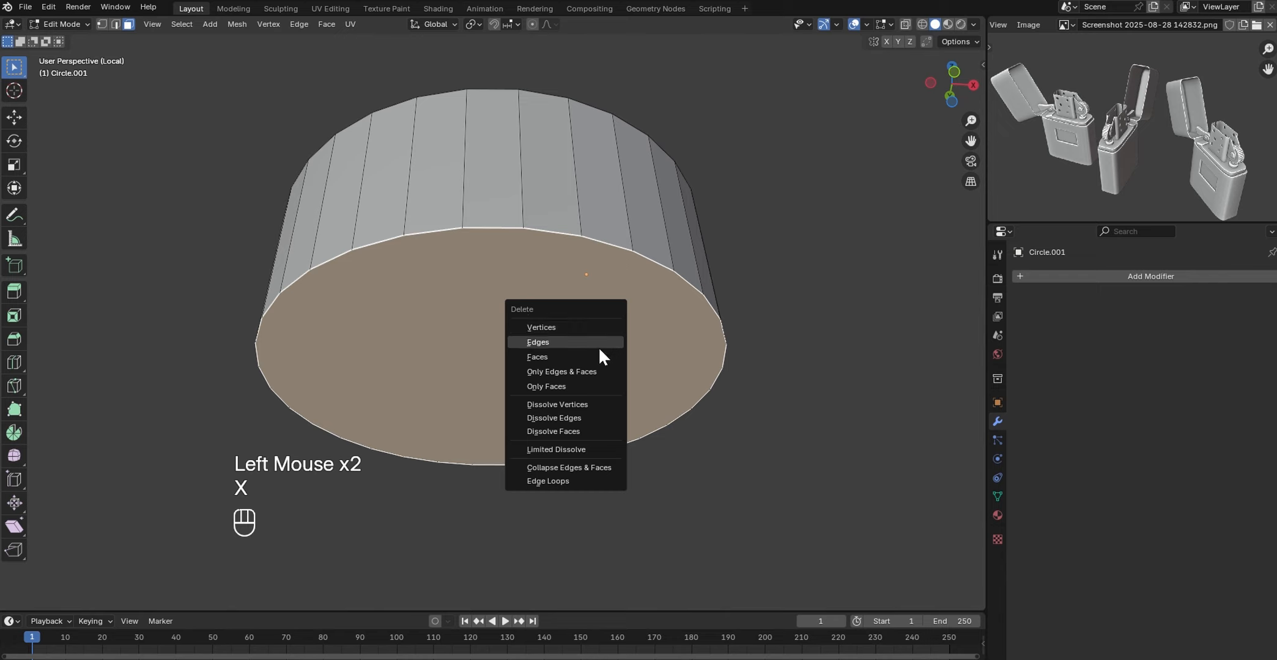
pyautogui.click(594, 356)
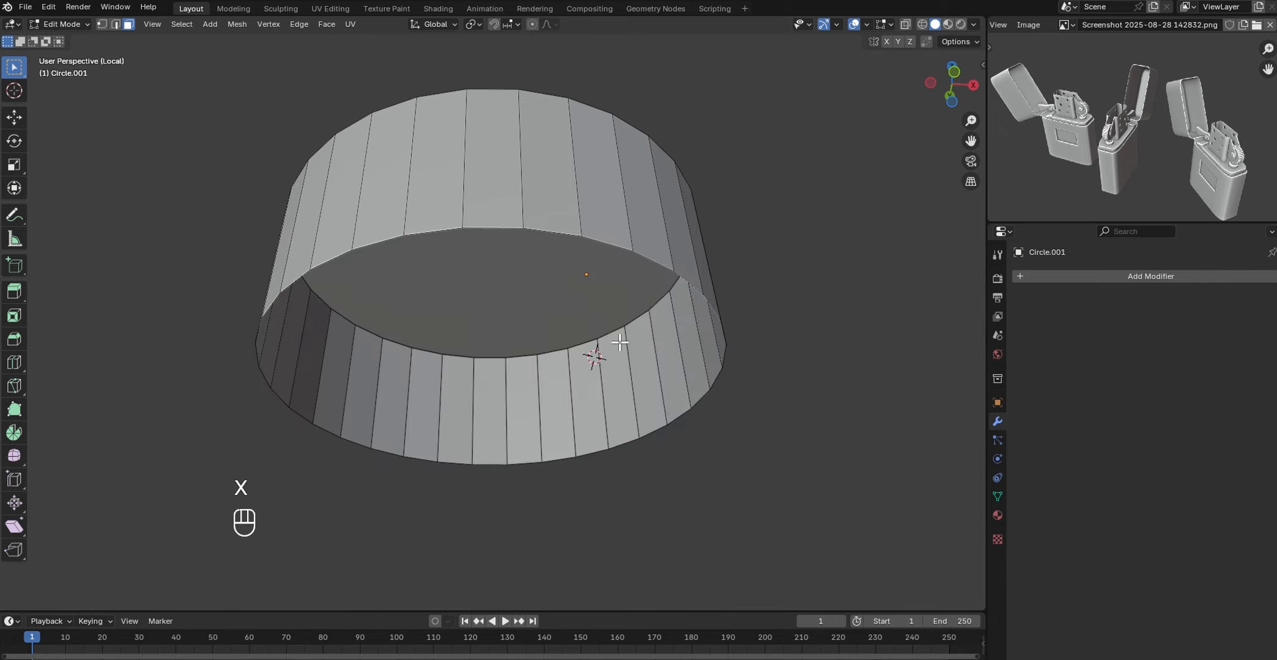
# - Inset the cylinder's top face with a thickness of about 0.627 m, matching the reference's central knob
pyautogui.moveTo(929, 85); pyautogui.dragTo(939, 68)
pyautogui.click(569, 262)
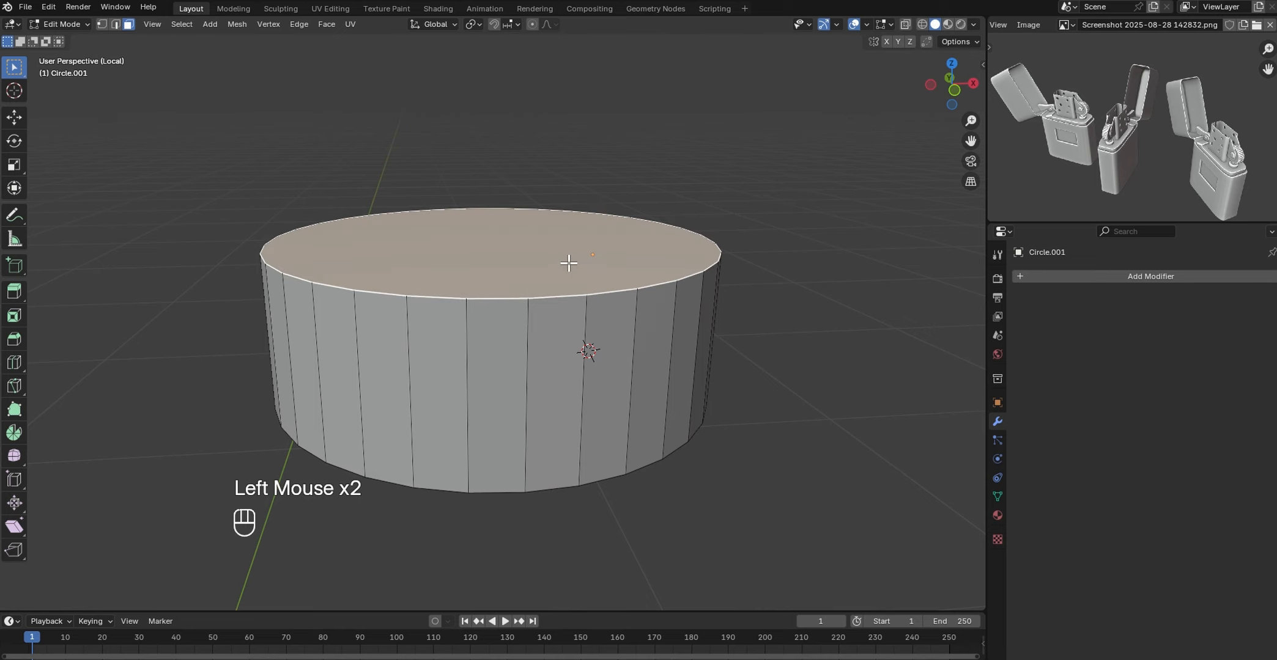
pyautogui.press('/')
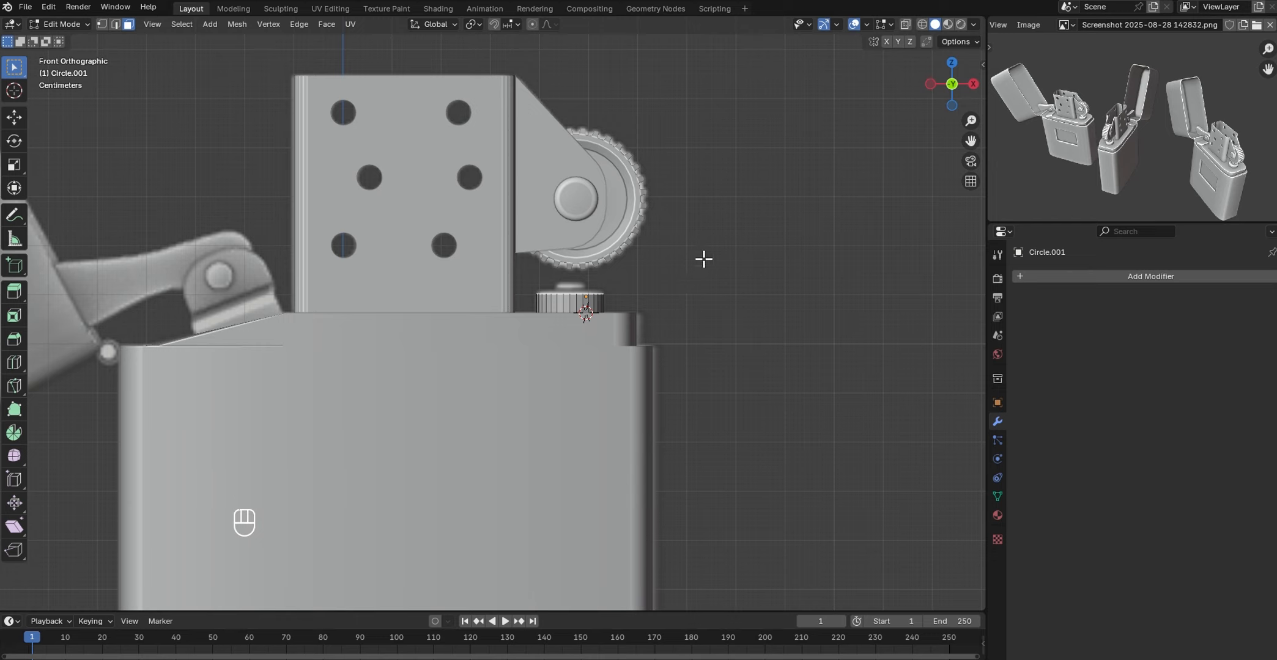
pyautogui.press('i')
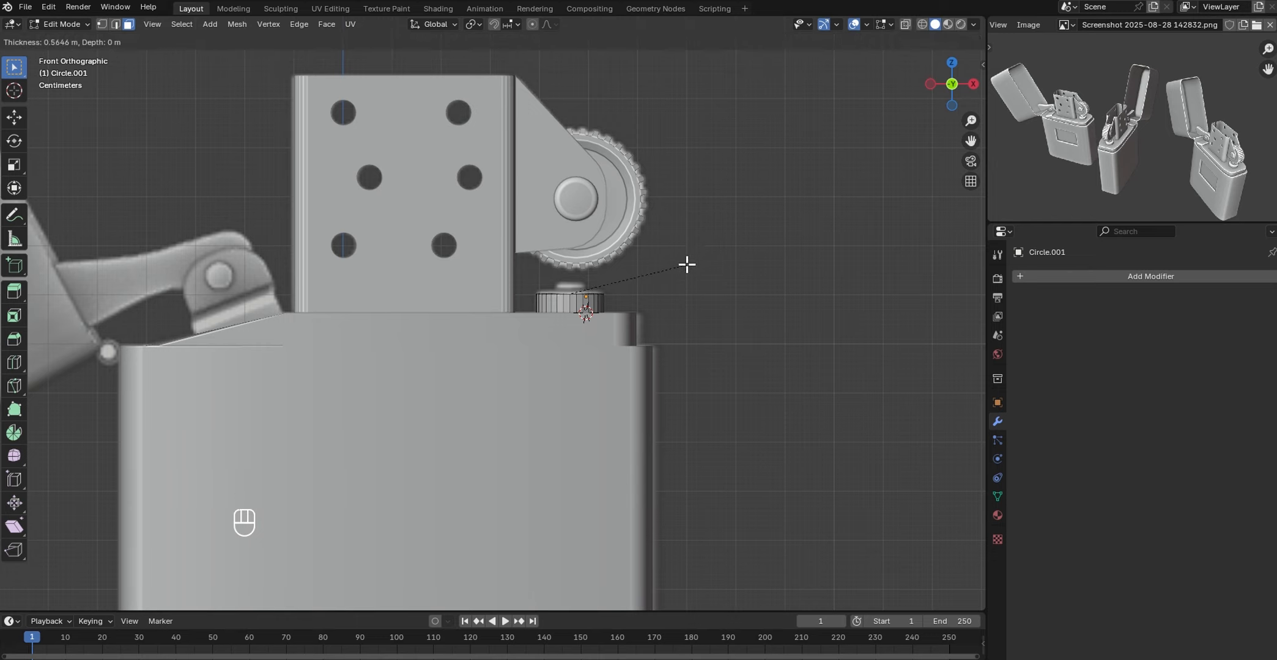
pyautogui.click(685, 265)
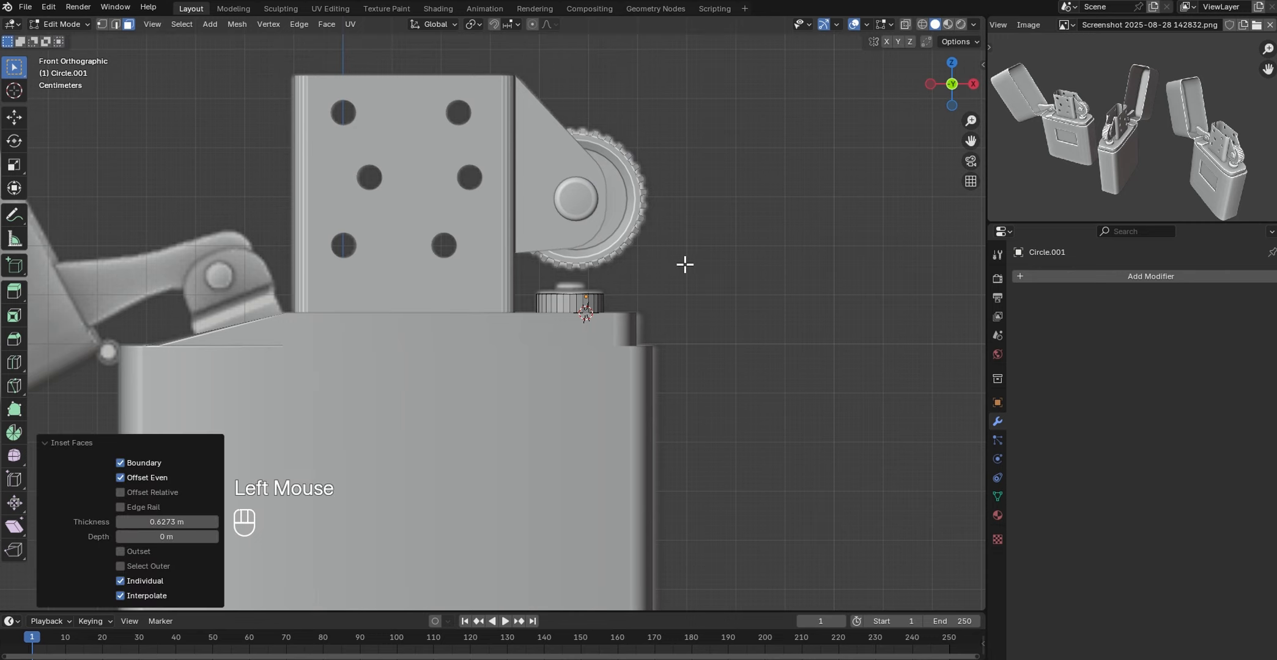
# - Extrude the inset face about 0.022 m upward and bevel its rim with 5 segments and about 0.124 m width
pyautogui.press('e')
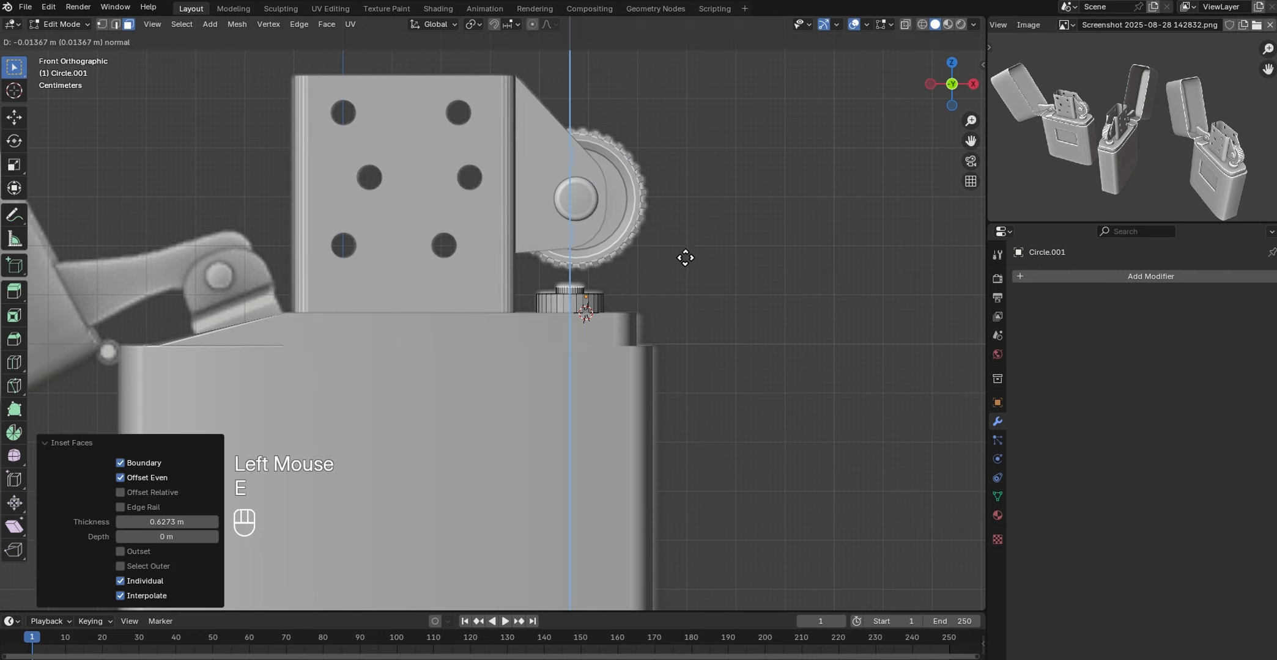
pyautogui.click(686, 256)
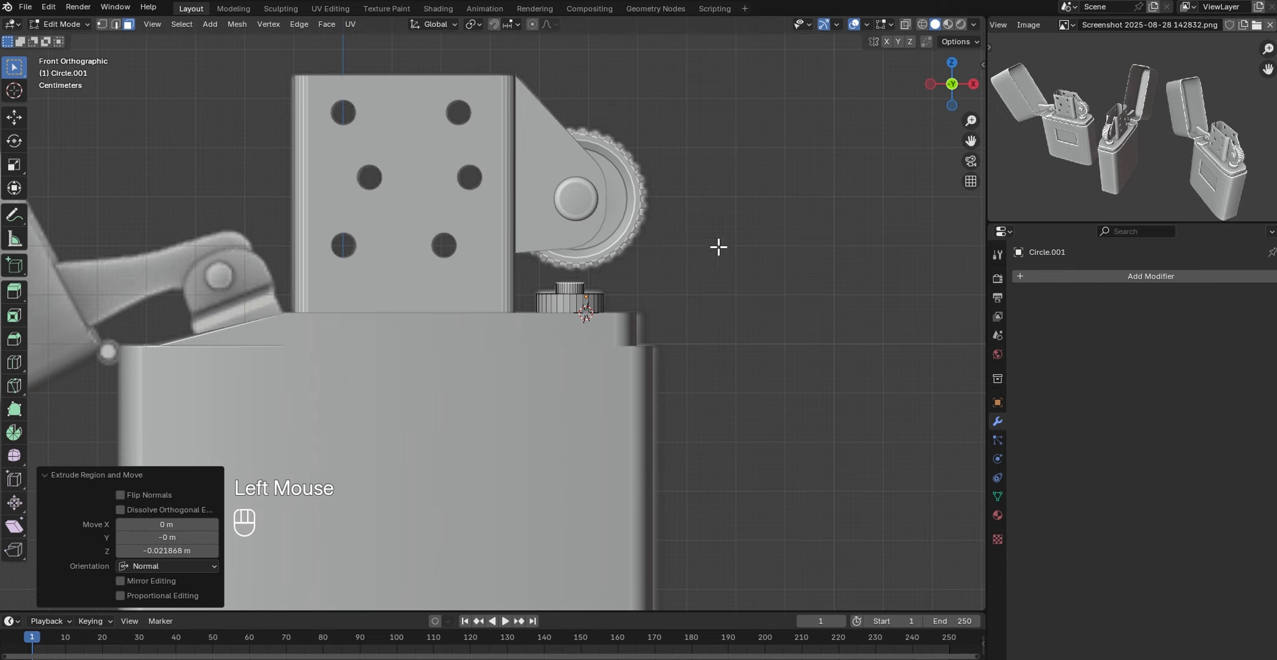
pyautogui.hotkey('ctrl', 'b')
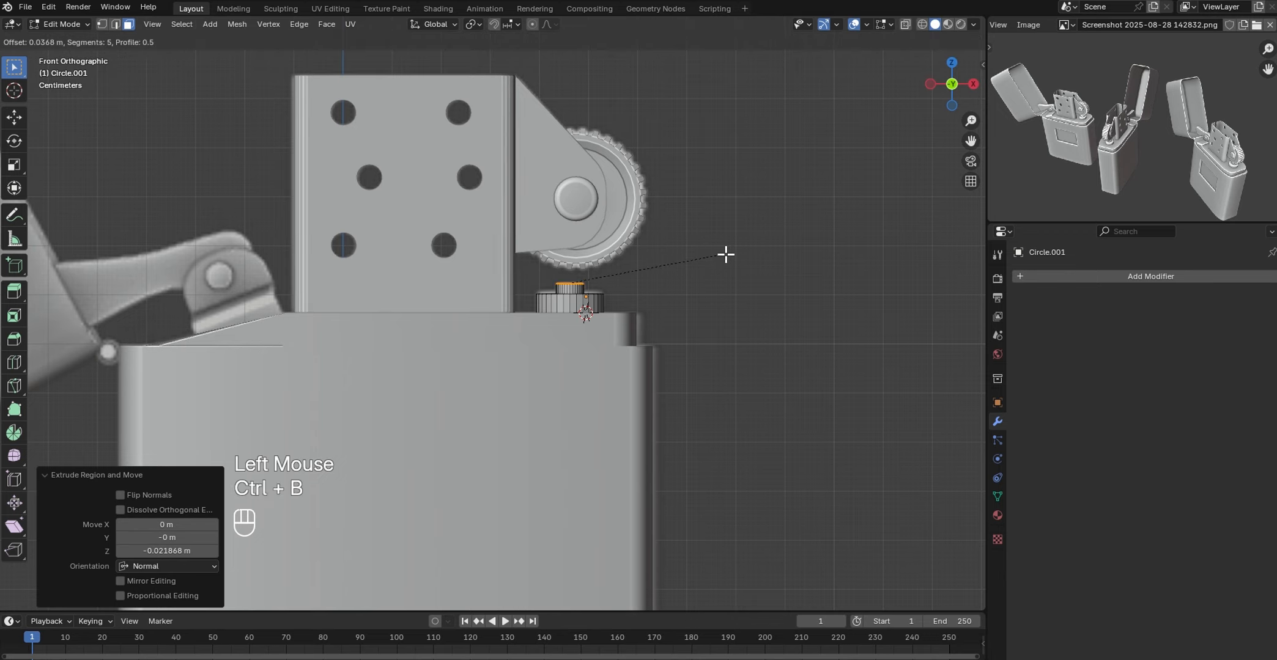
pyautogui.click(728, 257)
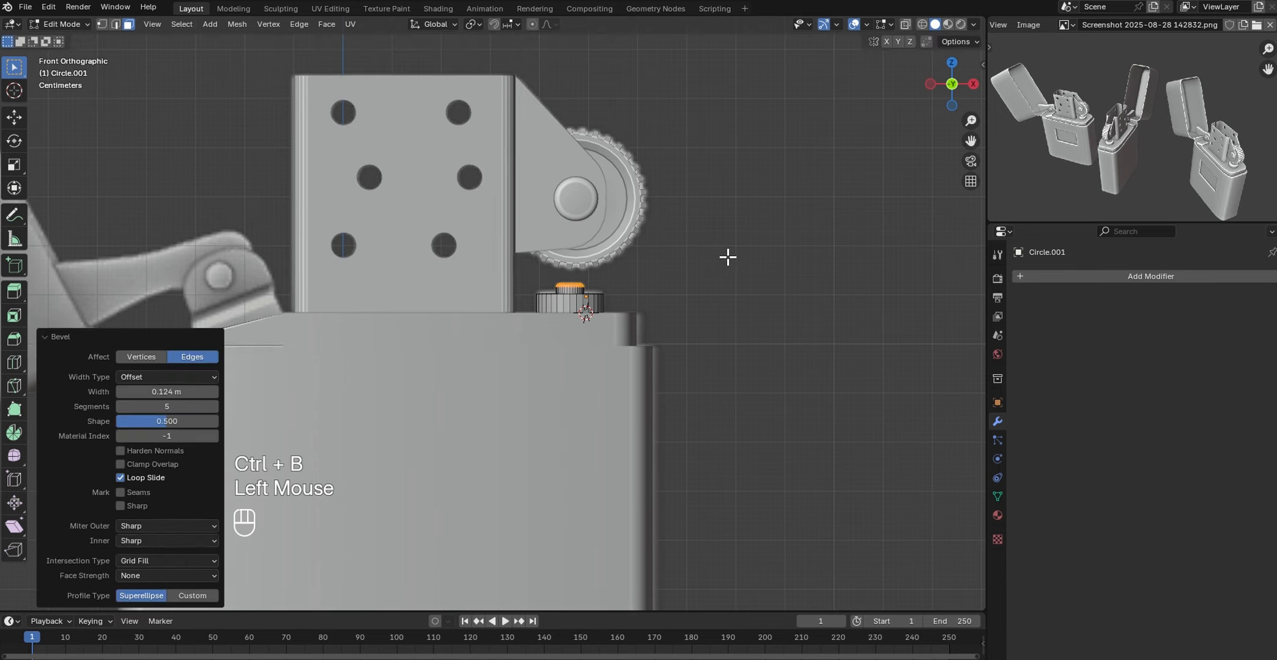
# - Isolate the stepped cap and bevel the outer upper rim of its wide base with 4 segments and about 0.11 m width
pyautogui.press('KP_Divide')
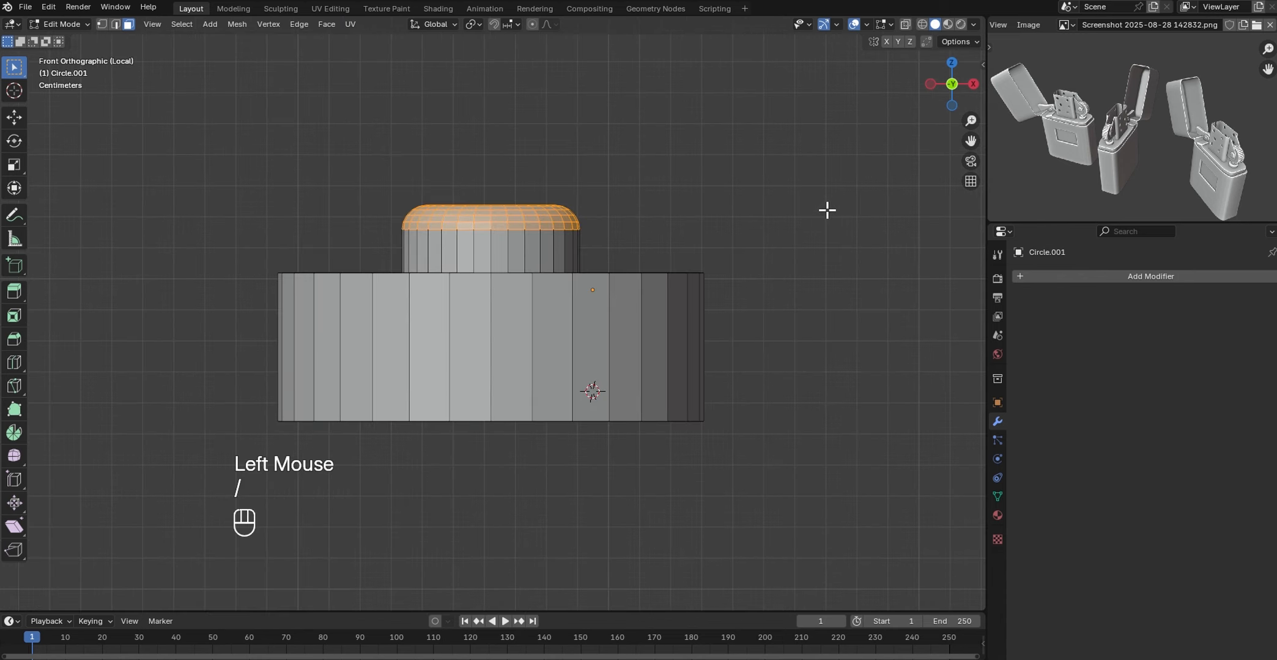
pyautogui.moveTo(937, 99); pyautogui.dragTo(761, 240)
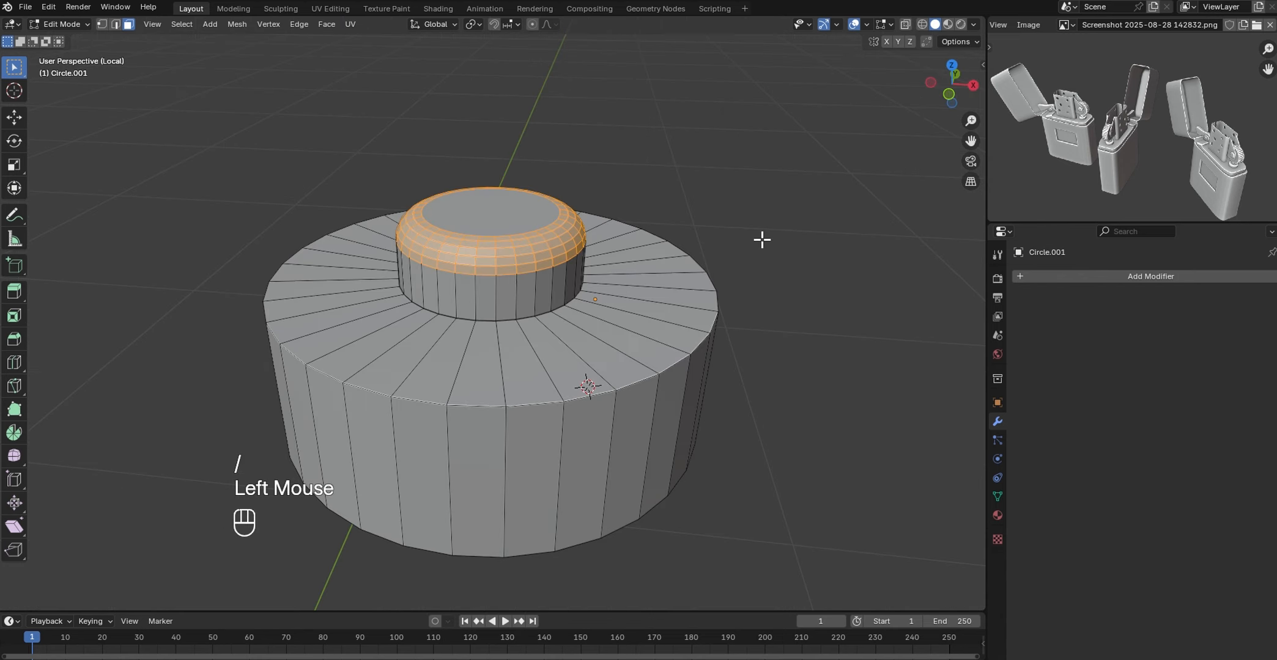
pyautogui.press('2')
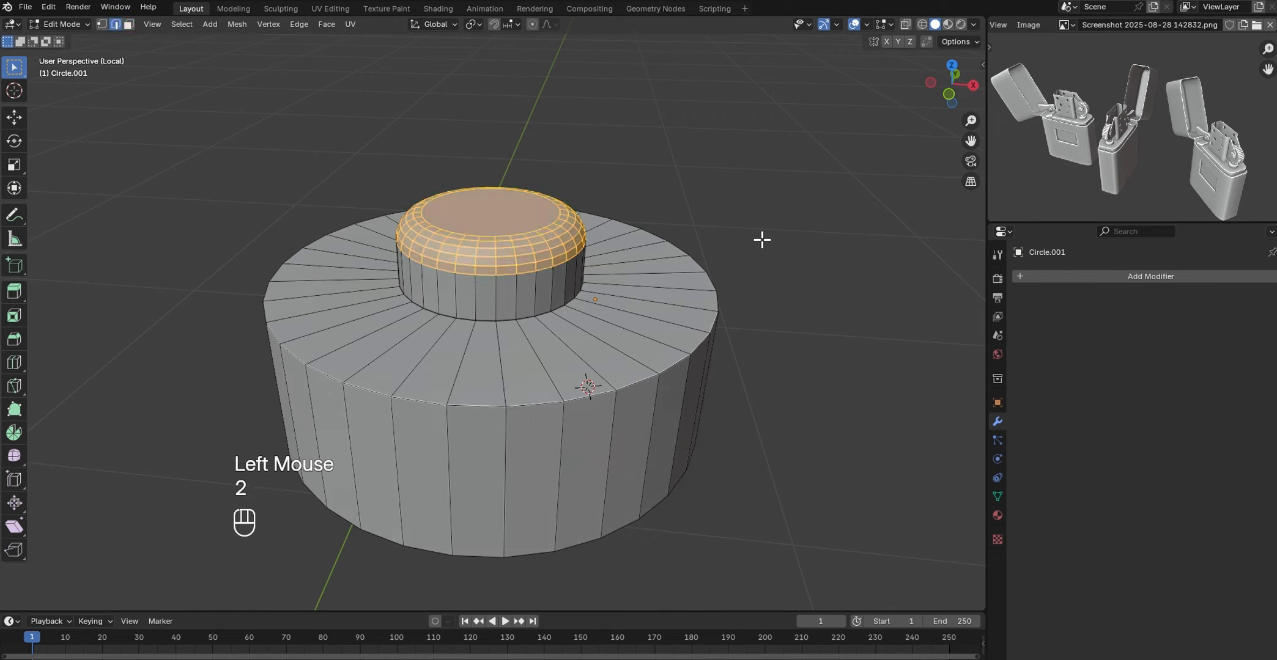
pyautogui.click(736, 252)
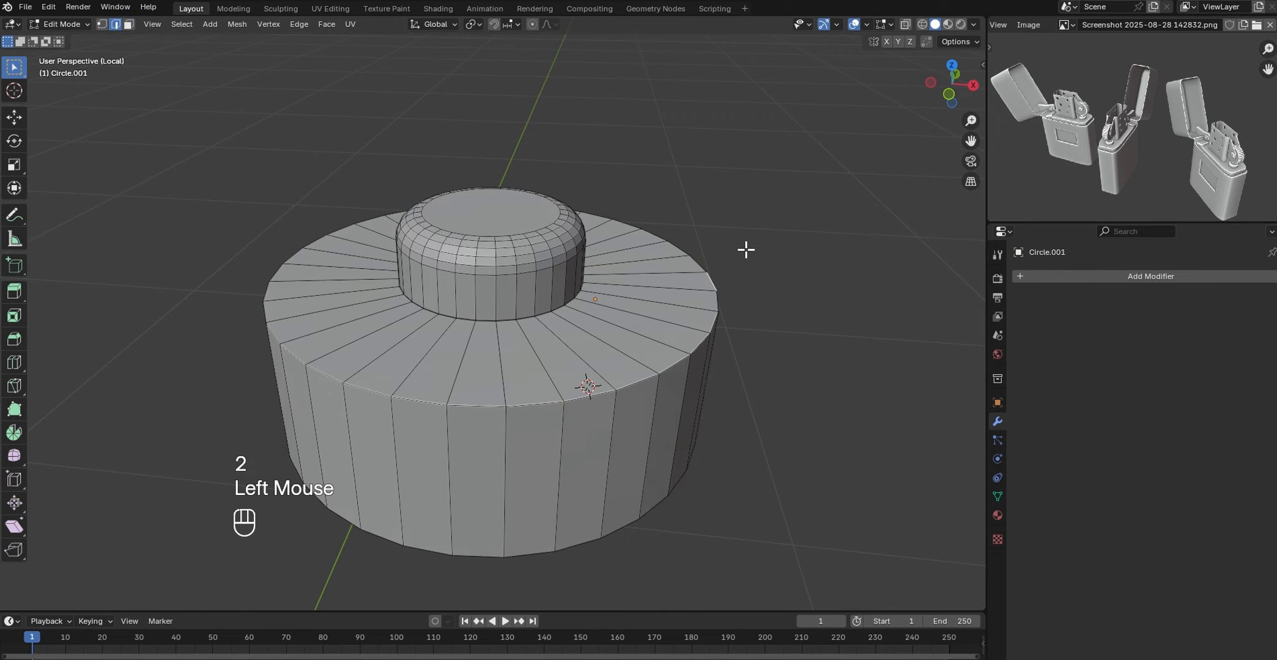
pyautogui.click(768, 248)
pyautogui.press('shift')
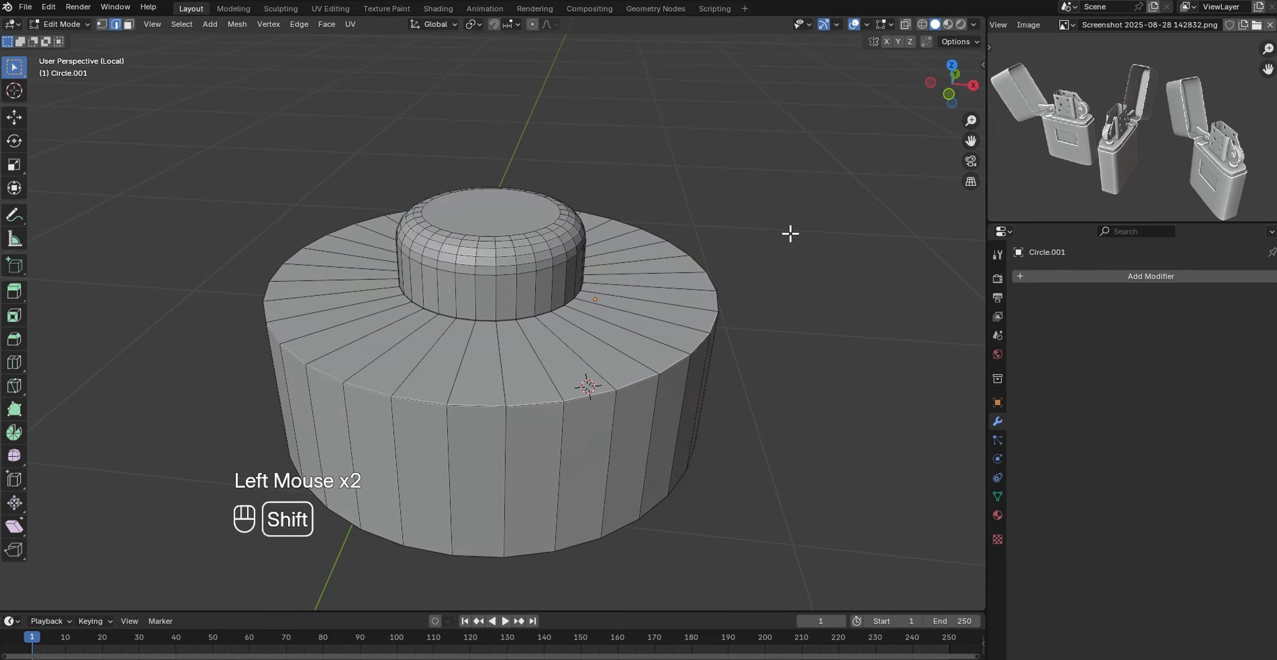
pyautogui.press('alt')
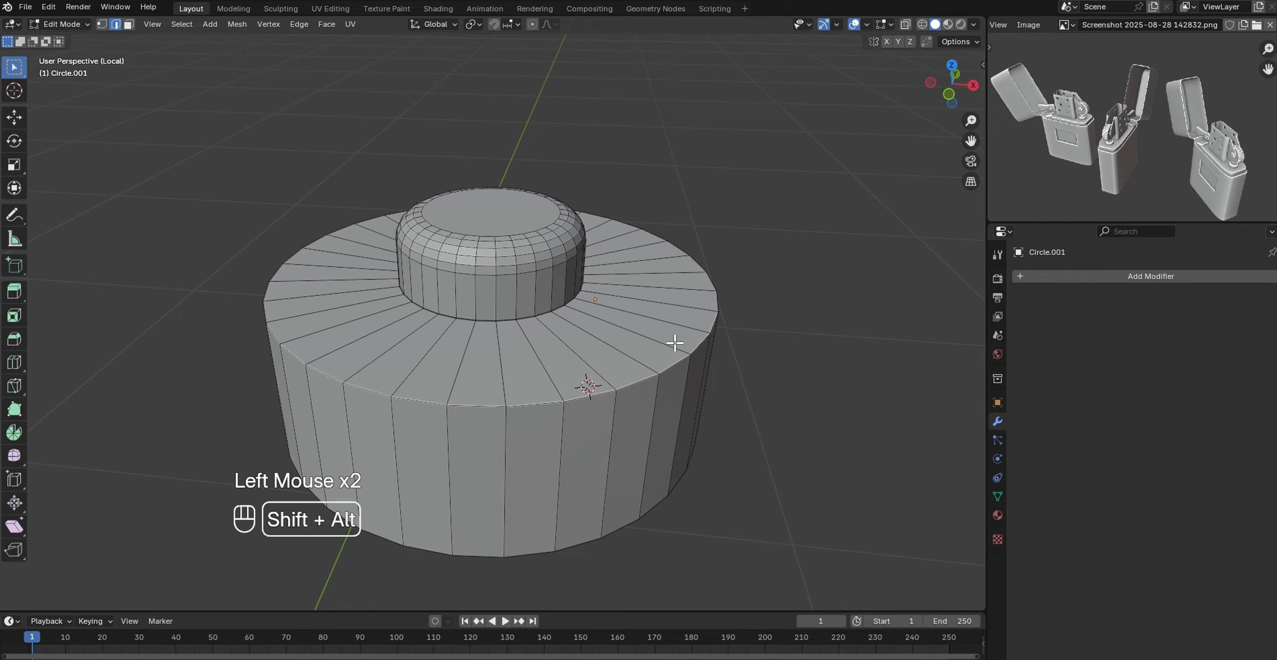
pyautogui.keyDown('alt'); pyautogui.keyDown('shift'); pyautogui.click(638, 379); pyautogui.keyUp('shift'); pyautogui.keyUp('alt')
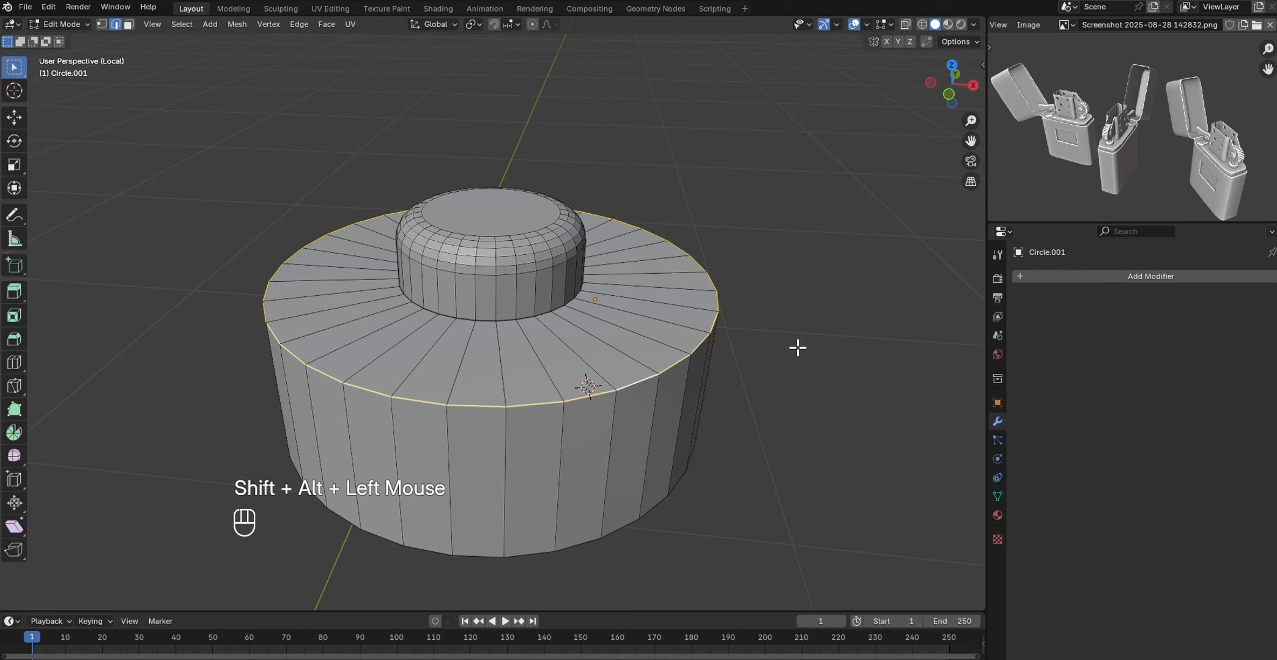
pyautogui.hotkey('ctrl', 'b')
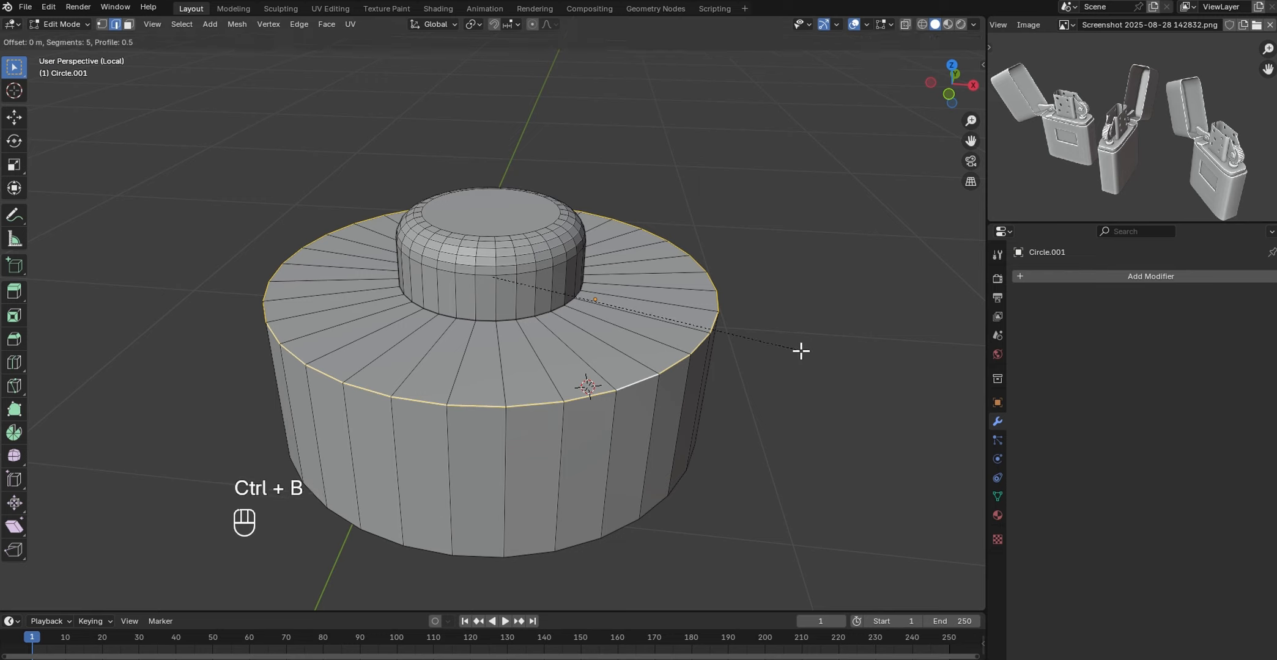
pyautogui.scroll(-1, 810, 364)
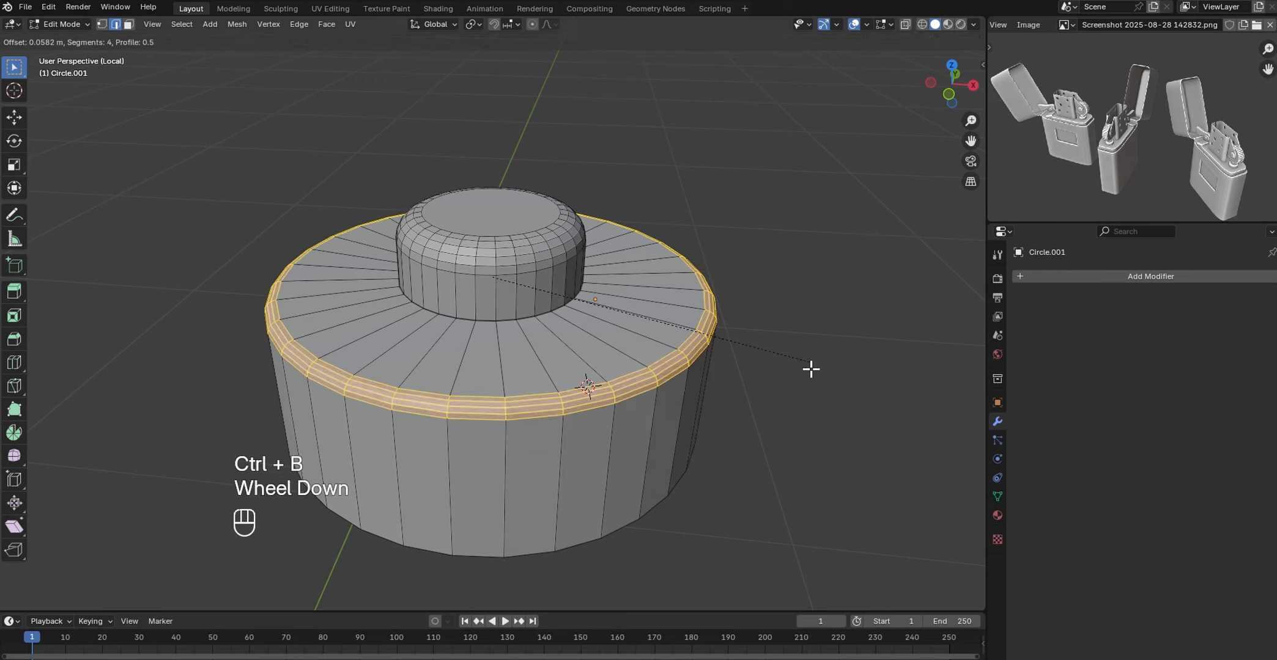
pyautogui.click(814, 383)
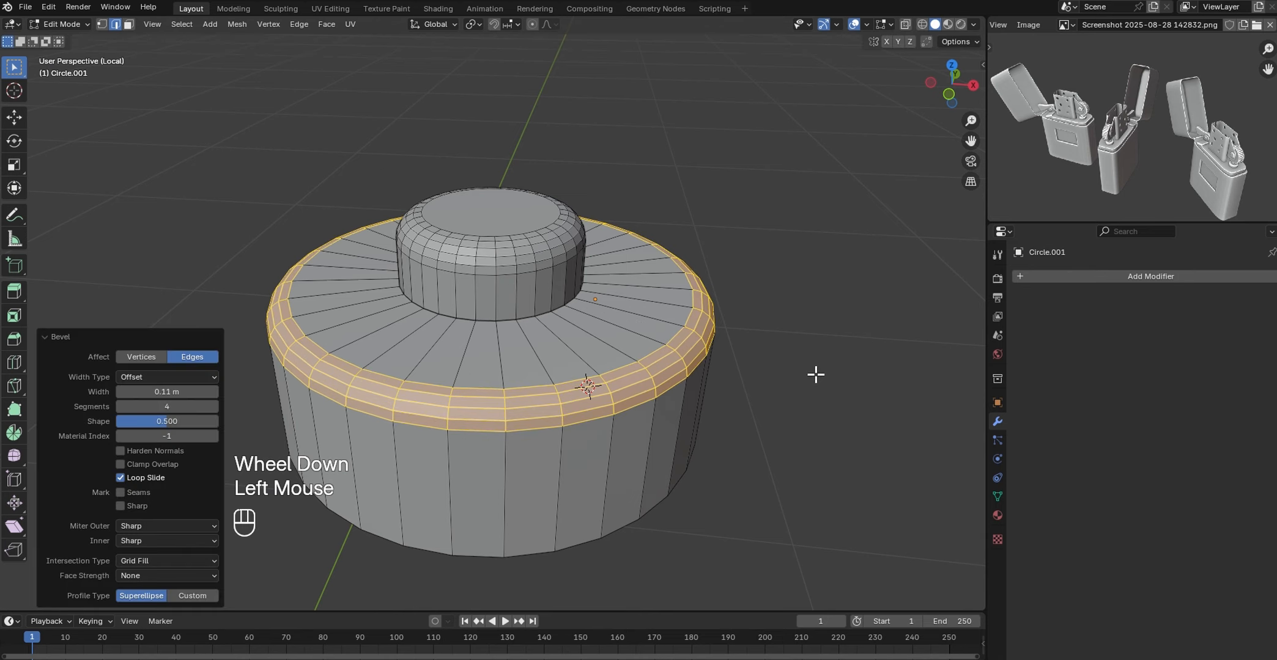
pyautogui.click(824, 350)
# - Bring back the rest of the lighter and shade the cap auto smooth at 30°
pyautogui.press('/')
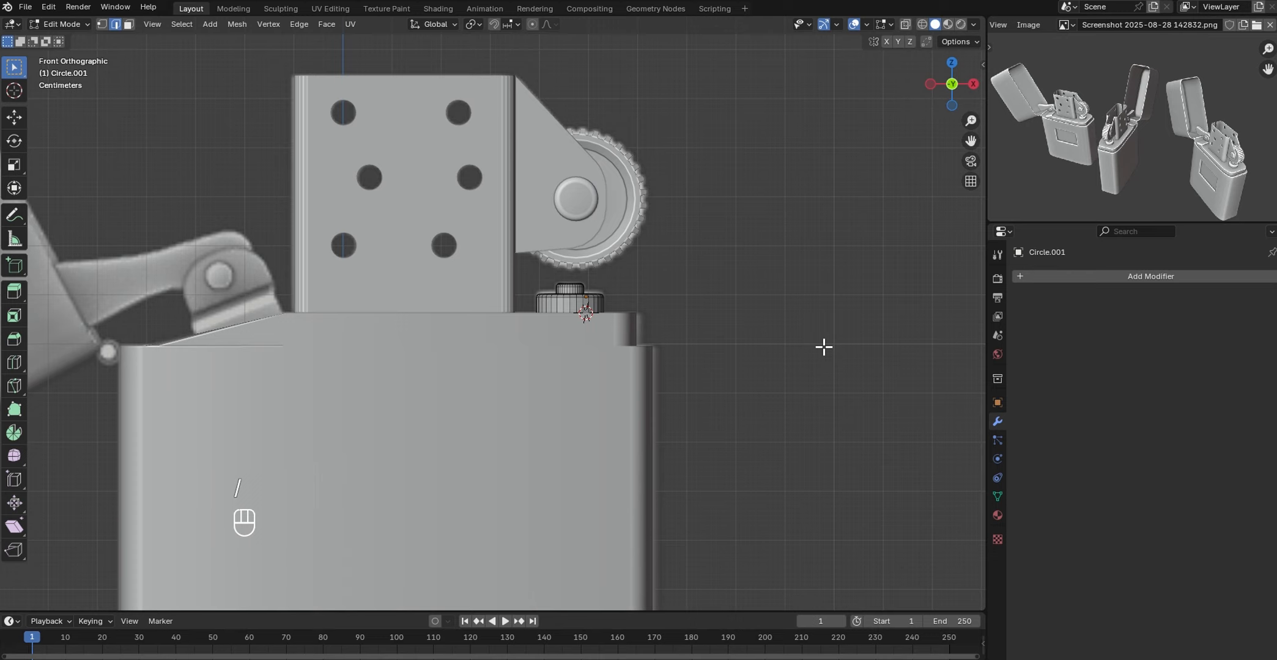
pyautogui.press('Tab')
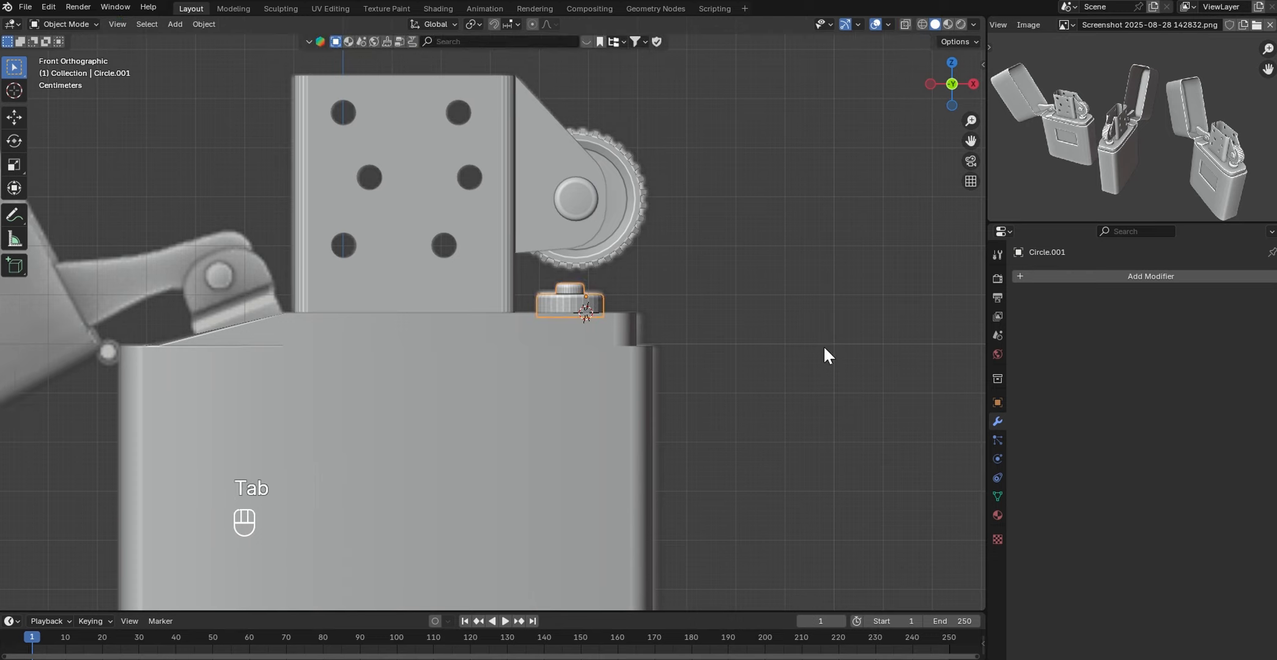
pyautogui.rightClick(565, 297)
pyautogui.click(564, 293)
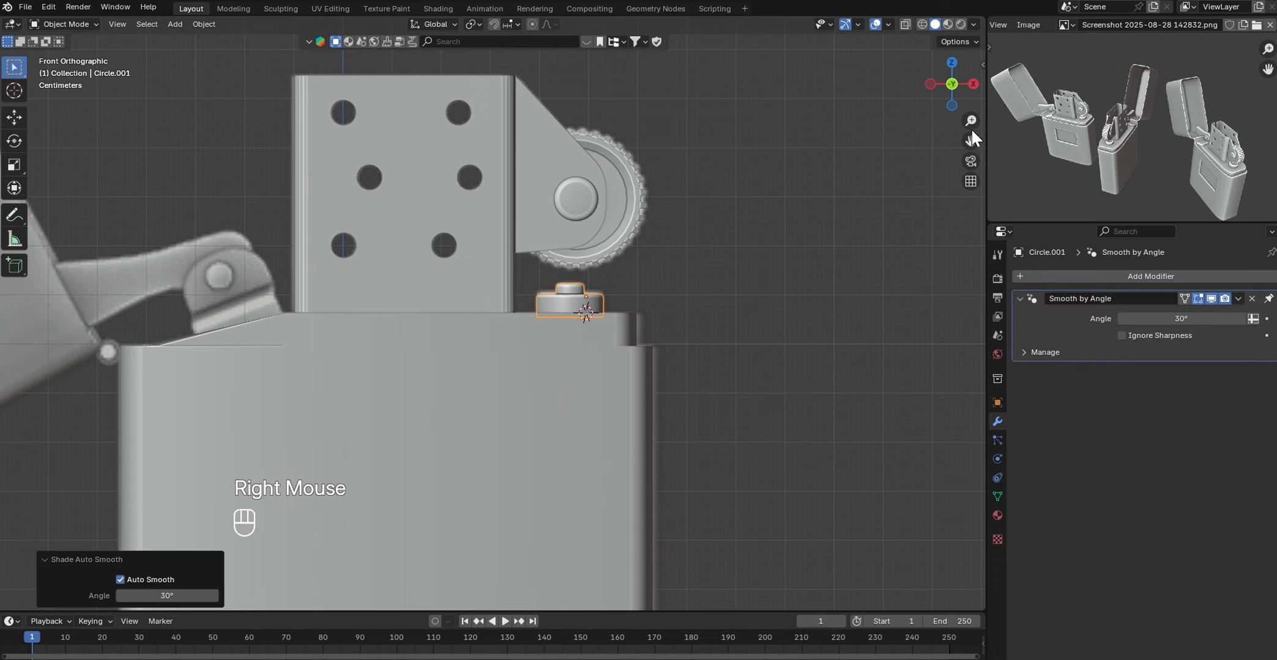
pyautogui.moveTo(956, 86)
pyautogui.mouseDown()
pyautogui.moveTo(938, 104)
pyautogui.moveTo(920, 98)
pyautogui.moveTo(949, 90)
pyautogui.mouseUp()
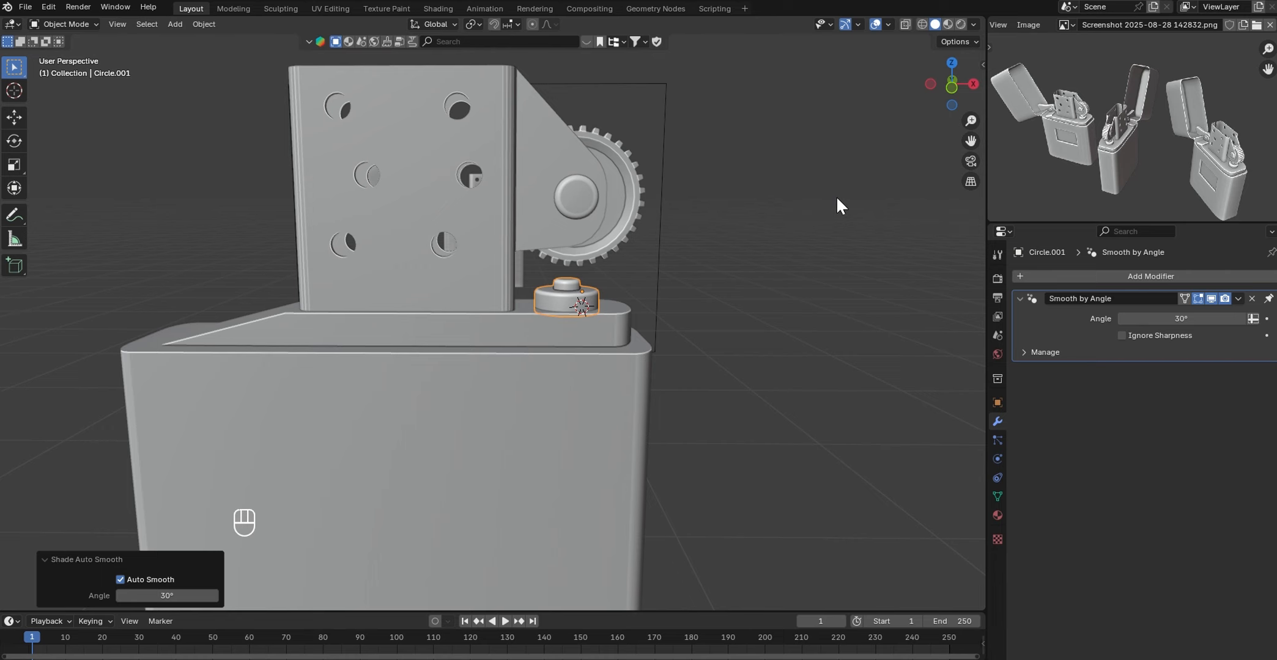
pyautogui.press('KP_1')
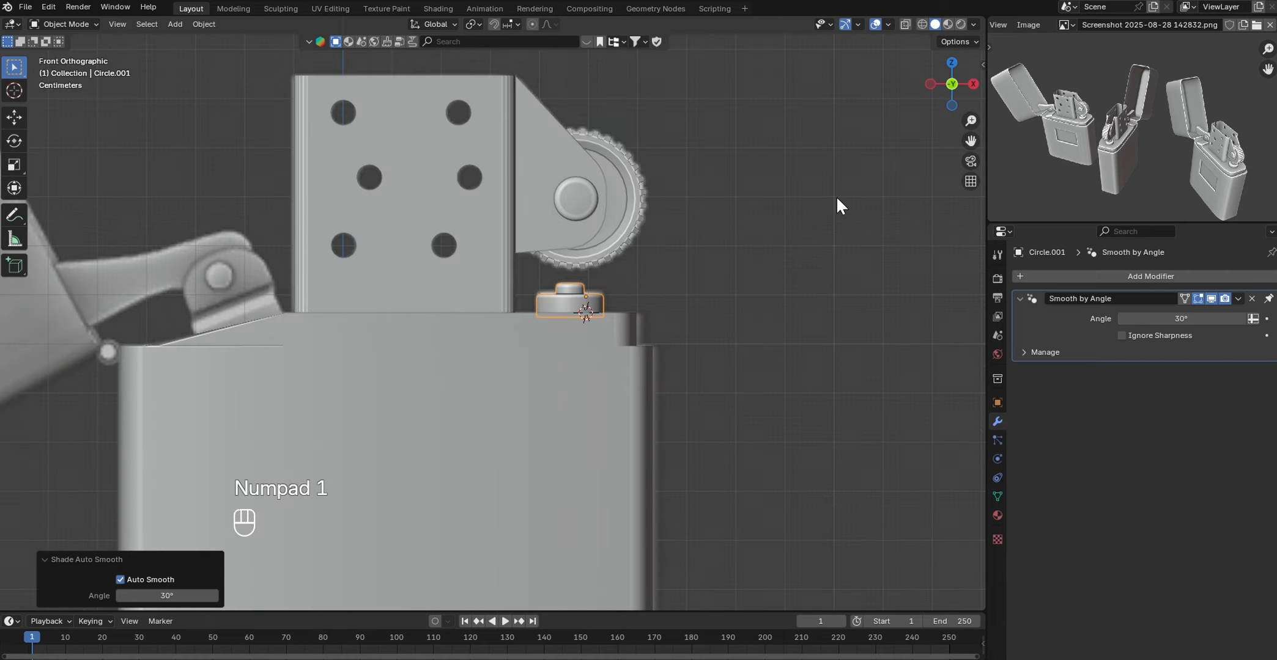
# - Extrude both side edges of the insert's sloped face about 0.045 m up and 0.015 m along negative X, perpendicular to the slope
pyautogui.click(410, 374)
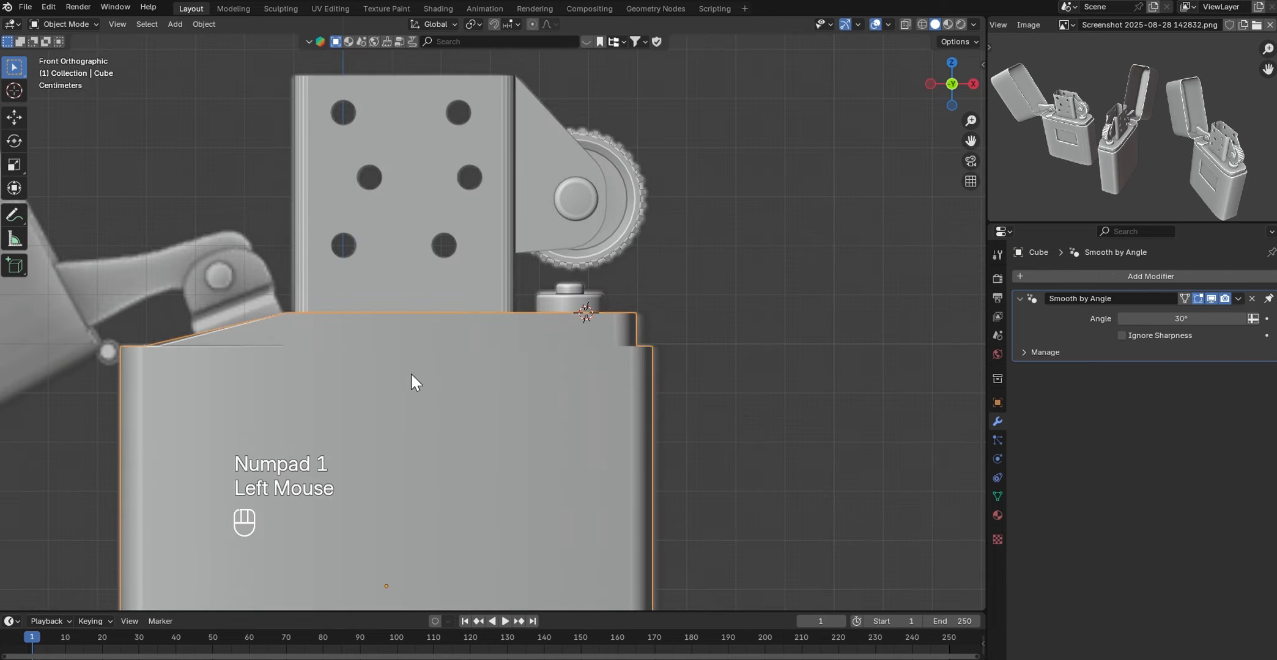
pyautogui.press('Tab')
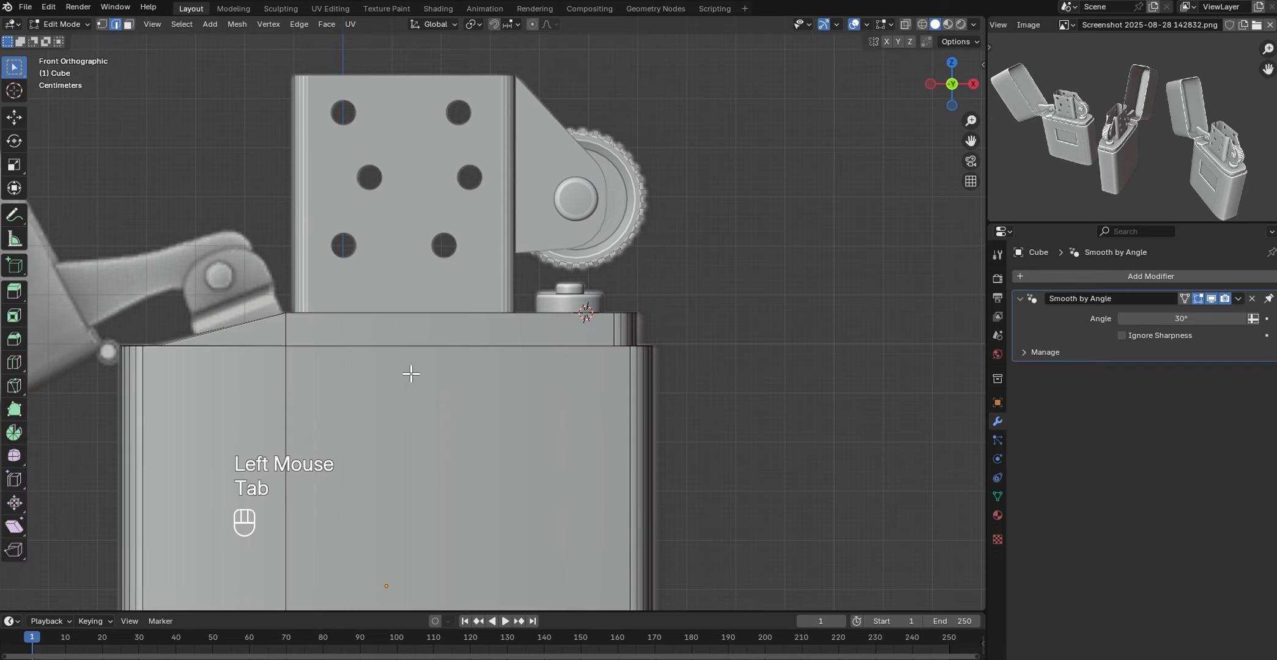
pyautogui.moveTo(950, 105); pyautogui.dragTo(507, 390)
pyautogui.doubleClick(468, 389)
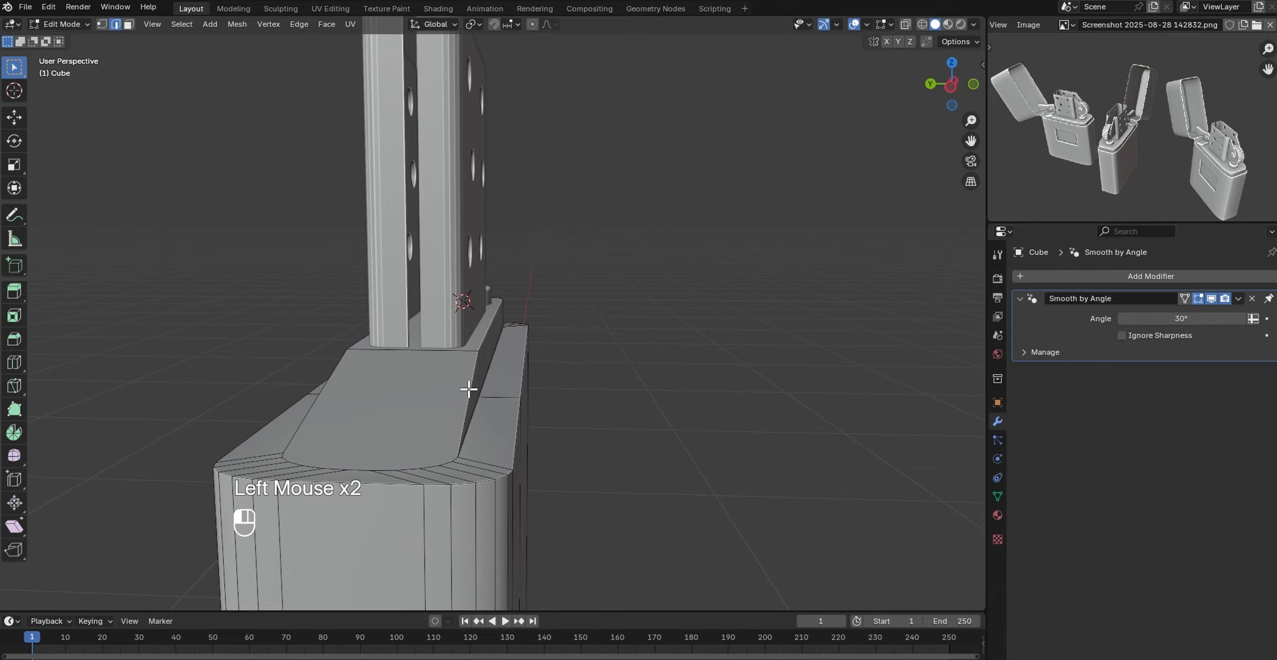
pyautogui.keyDown('shift'); pyautogui.click(326, 381); pyautogui.keyUp('shift')
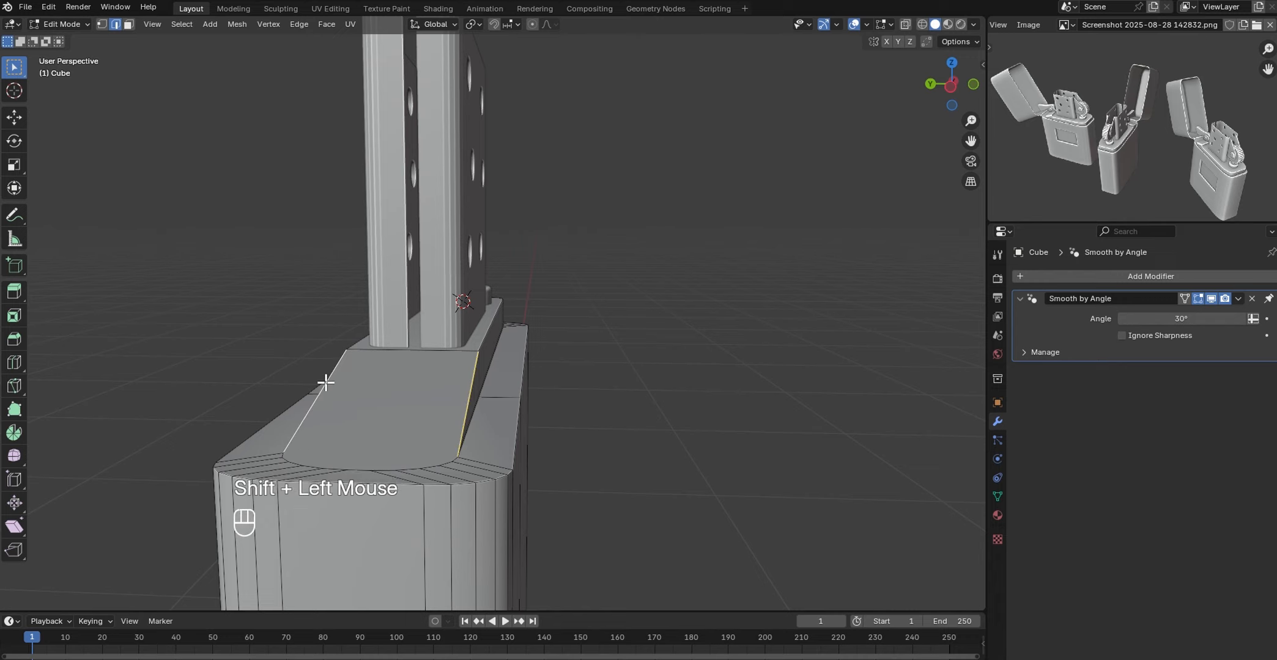
pyautogui.press('KP_1')
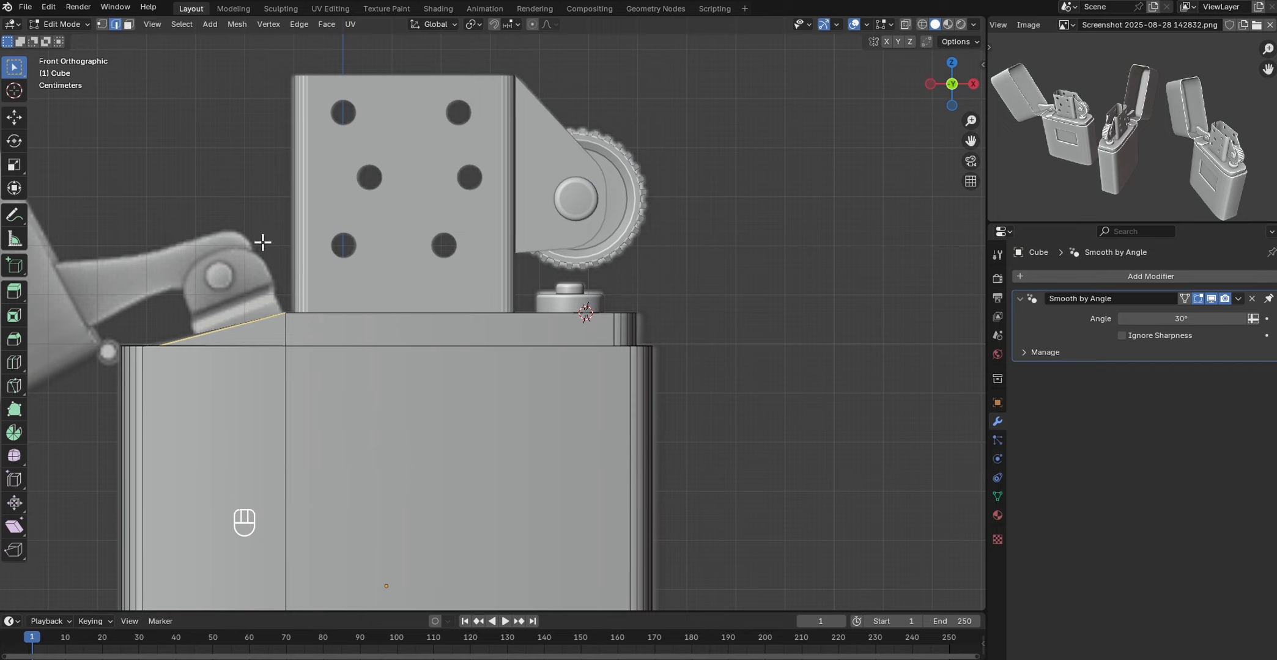
pyautogui.press('e')
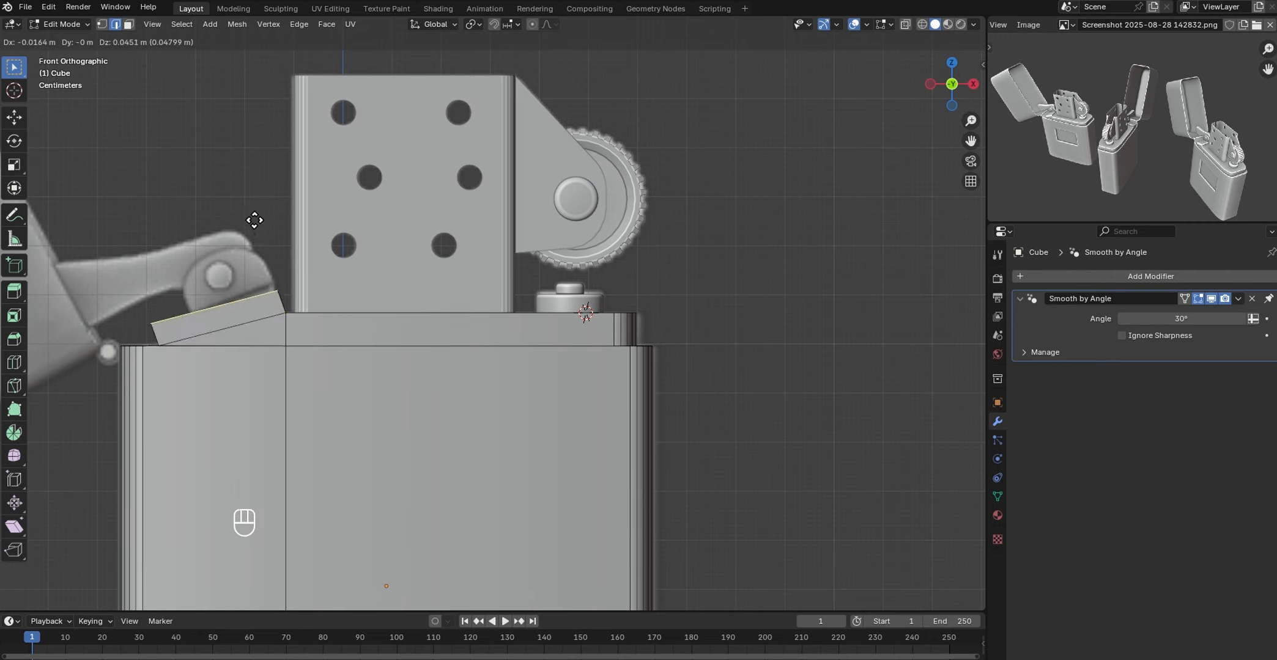
pyautogui.click(254, 220)
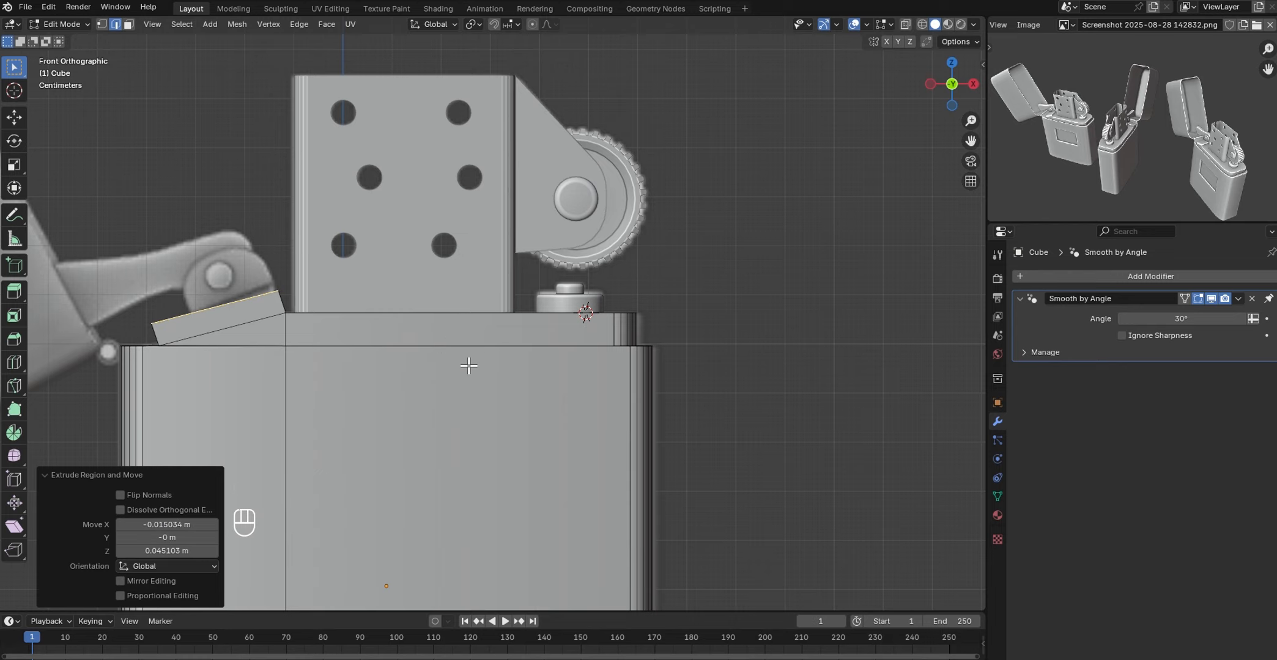
# - Extrude the upper edges of the two side walls inward by scaling them to about 0.607 along Y
pyautogui.press('ctrl+KP_3')
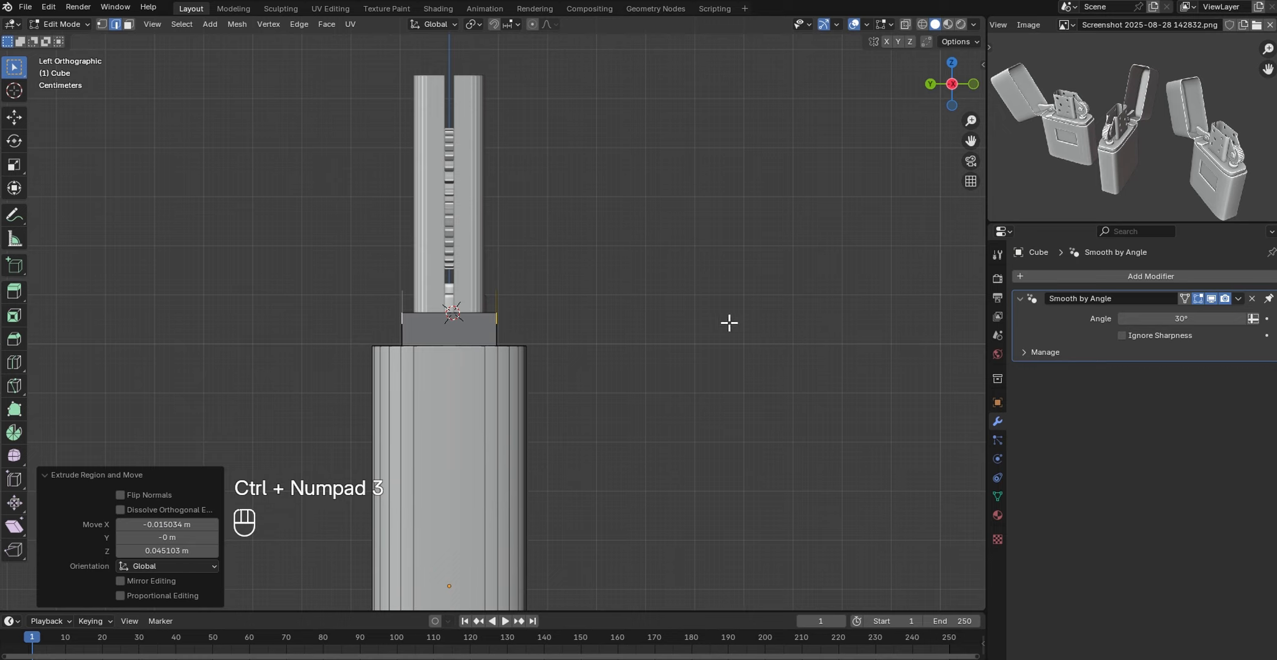
pyautogui.press('e')
pyautogui.rightClick(731, 255)
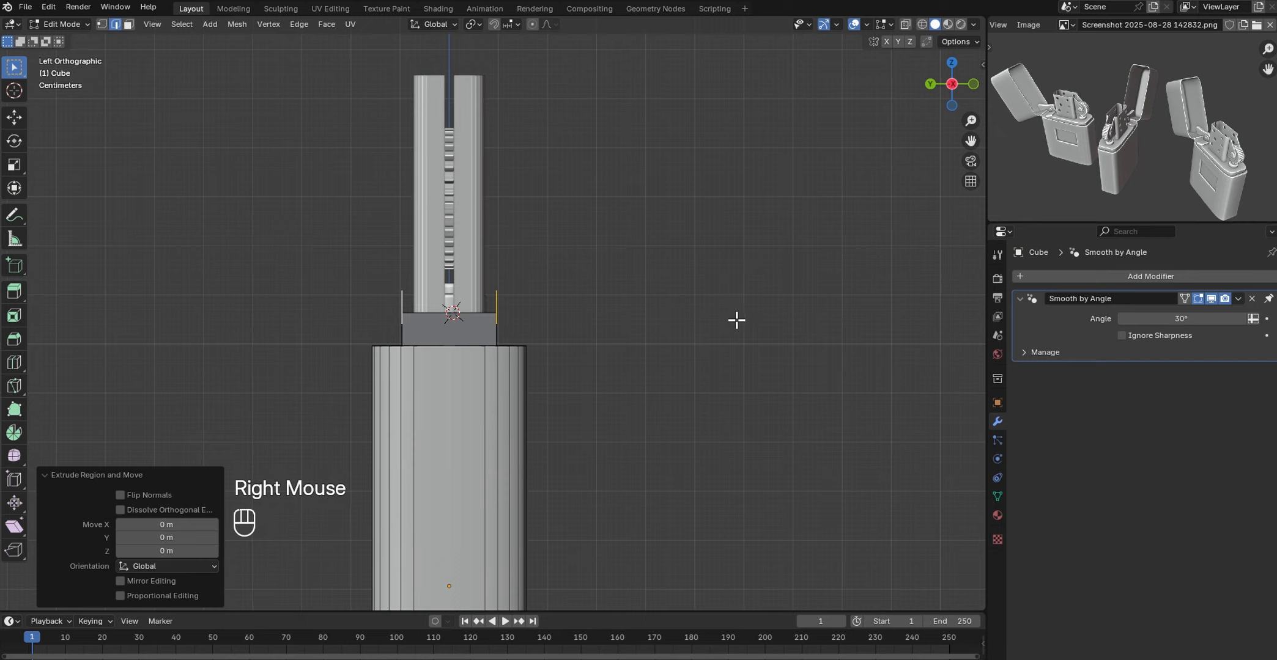
pyautogui.press('s')
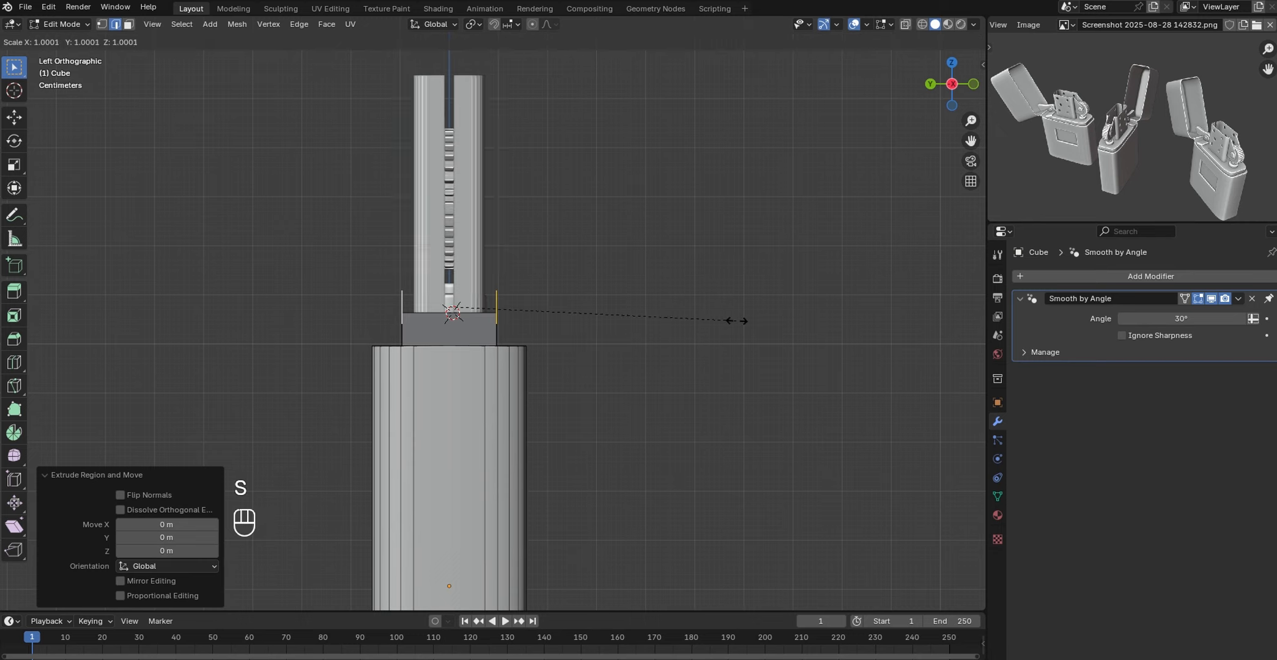
pyautogui.press('y')
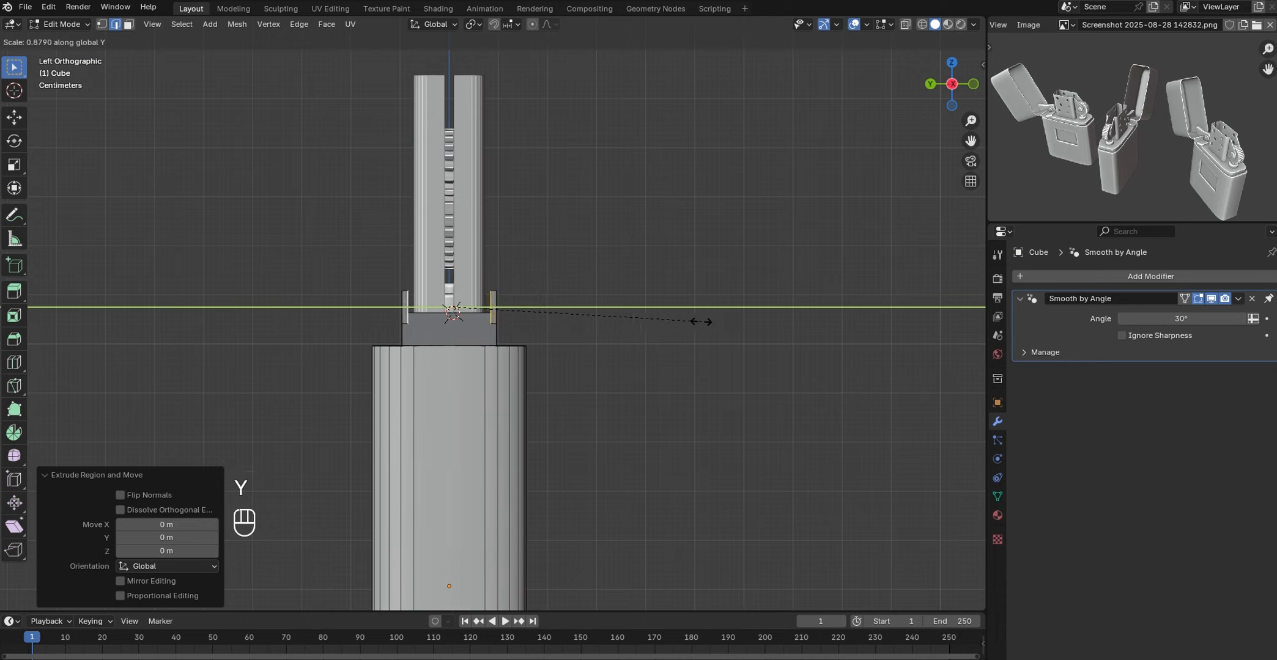
pyautogui.click(623, 321)
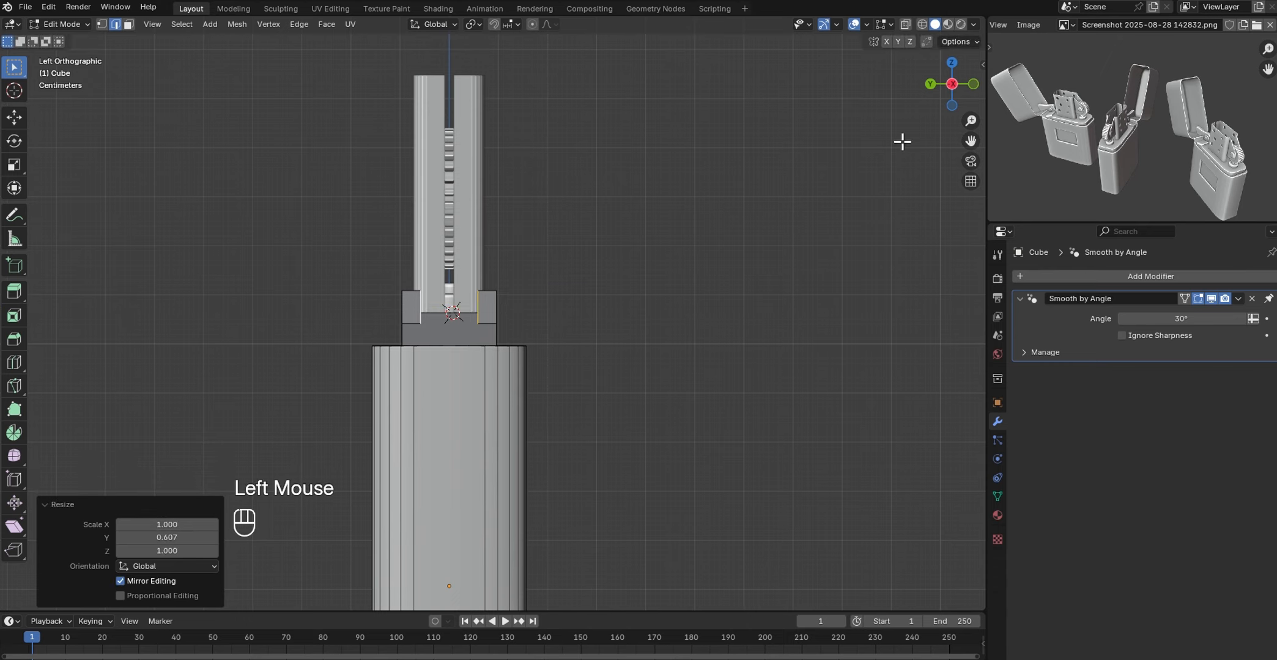
# - Bevel the outer upper edges of both folded side walls with 4 segments and about 0.0355 m width
pyautogui.click(943, 95)
pyautogui.moveTo(942, 94); pyautogui.dragTo(933, 104)
pyautogui.click(365, 301)
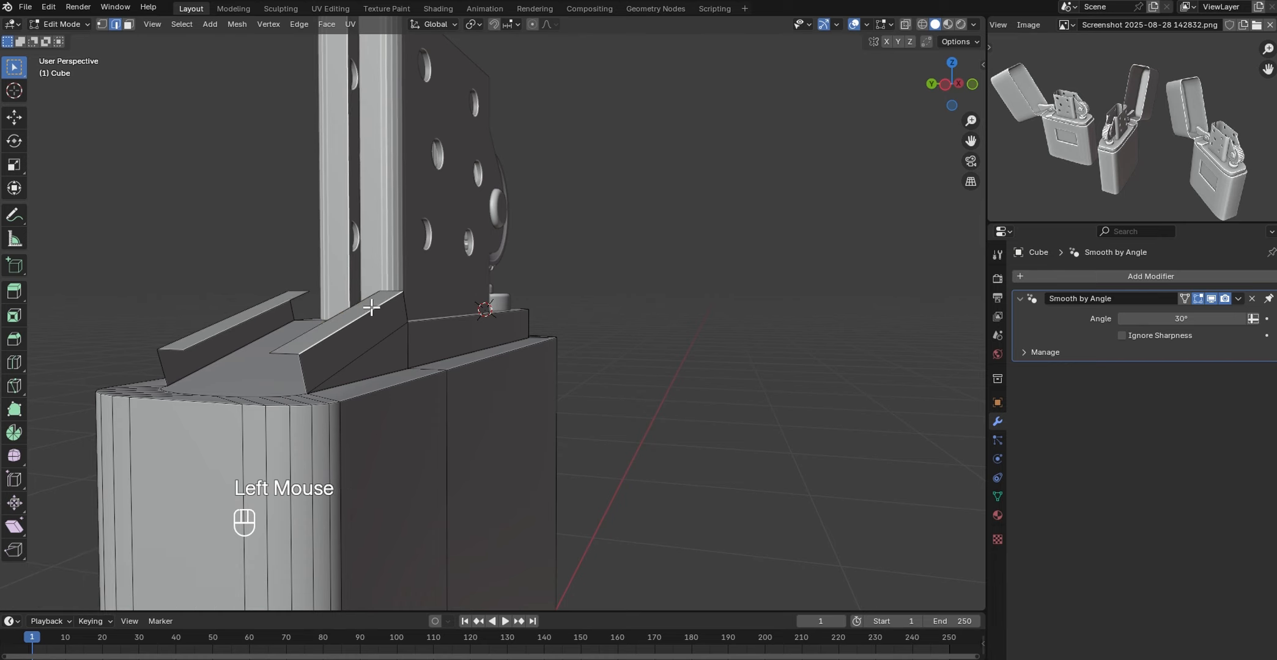
pyautogui.click(943, 90)
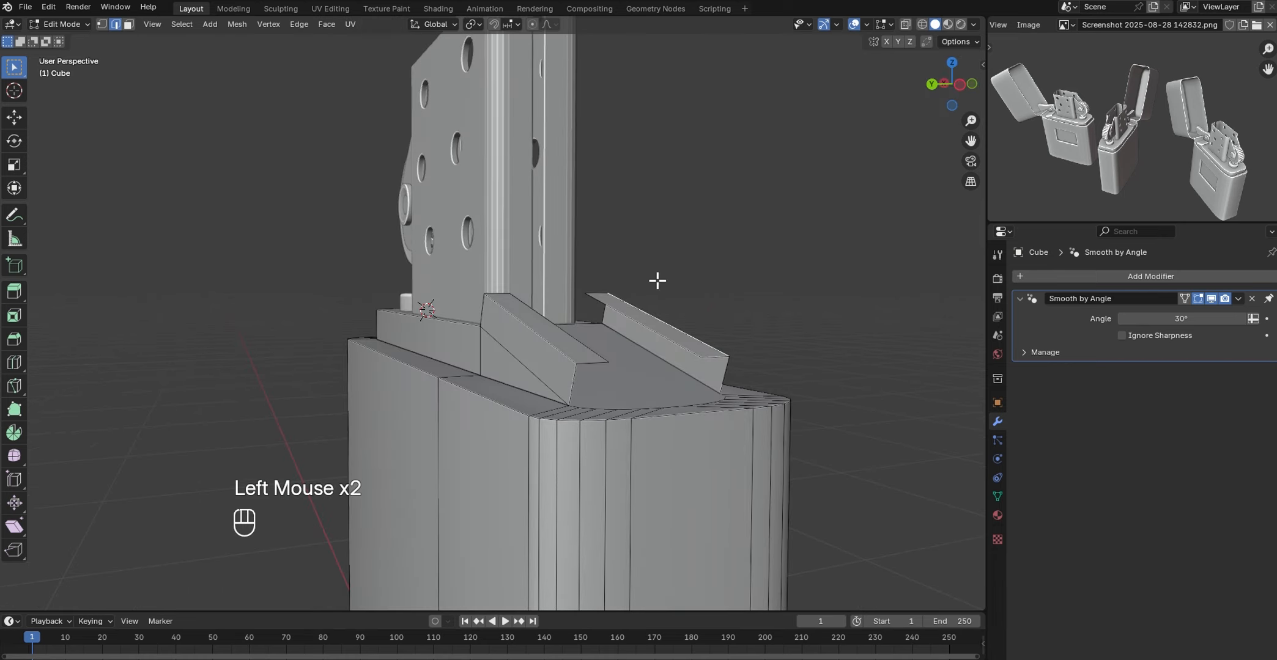
pyautogui.press('shift')
pyautogui.keyDown('shift'); pyautogui.click(537, 330); pyautogui.keyUp('shift')
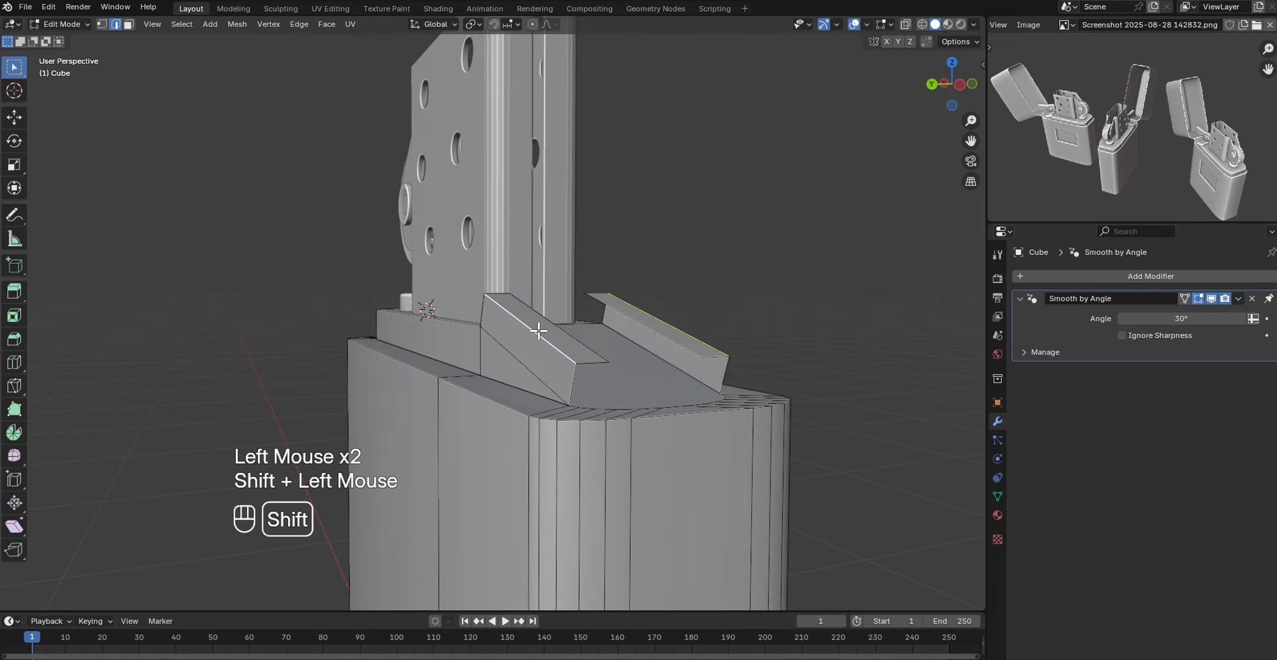
pyautogui.press('ctrl')
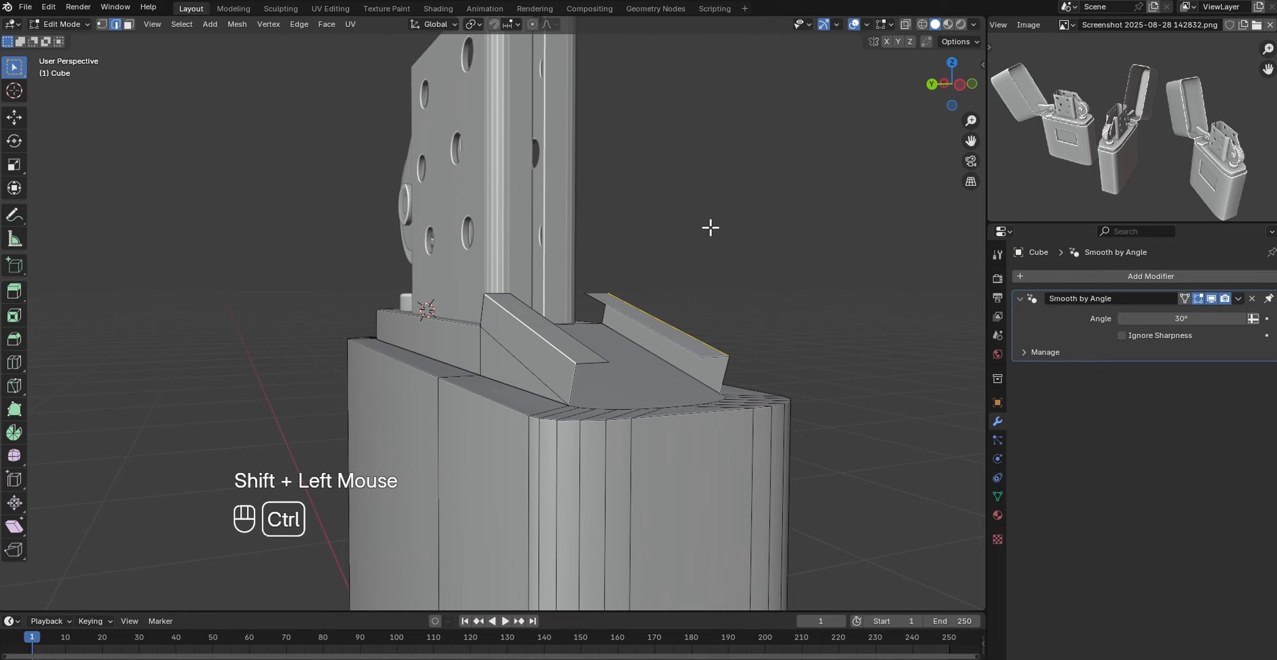
pyautogui.hotkey('ctrl', 'b')
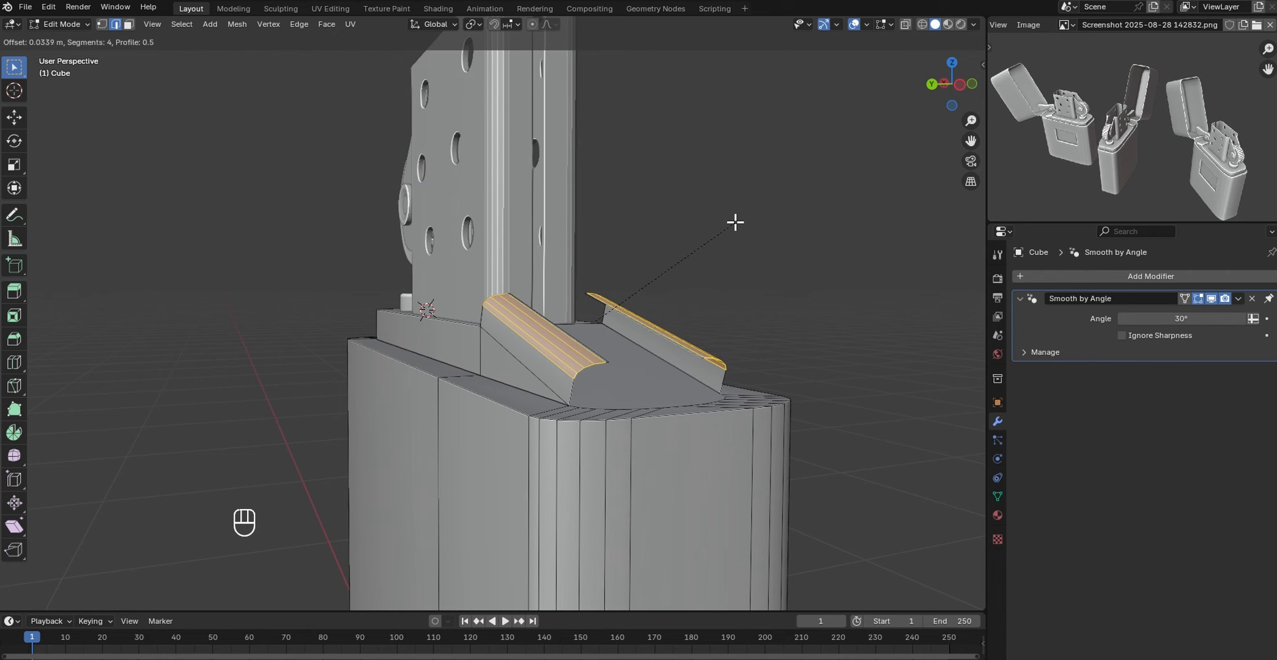
pyautogui.click(734, 224)
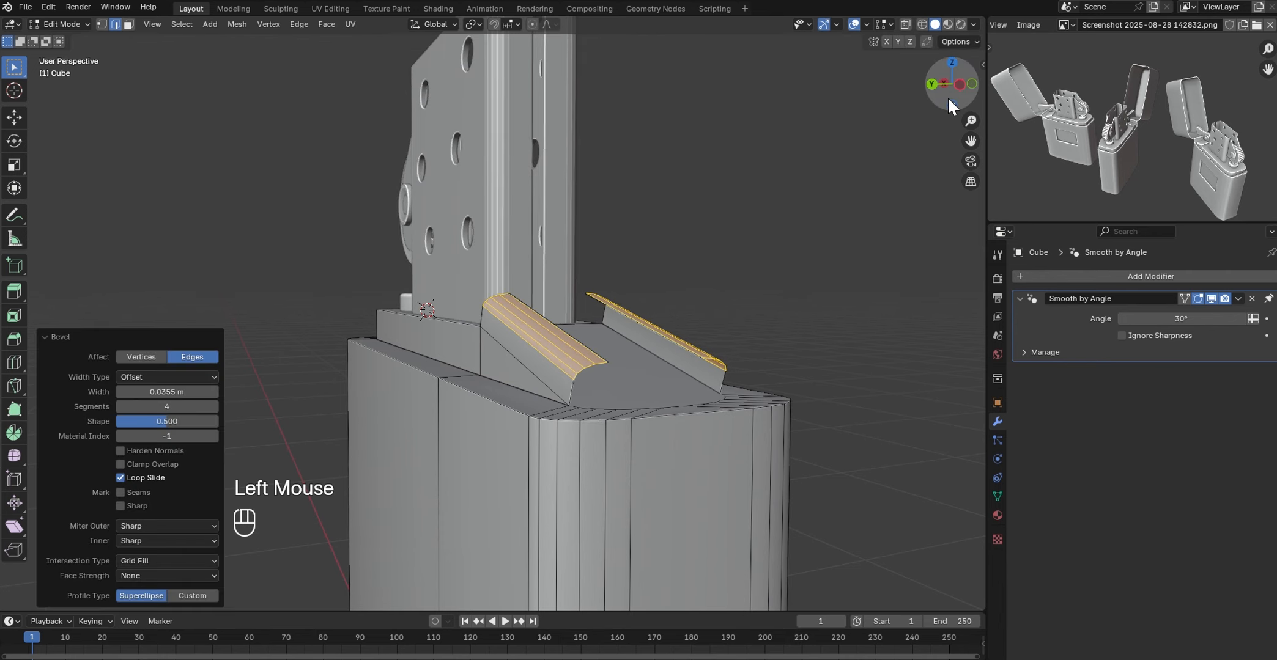
# - Extrude the inner edges of both folded flanges about 0.109 m up and 0.036 m along negative X, perpendicular to the slope
pyautogui.moveTo(948, 98); pyautogui.dragTo(917, 113)
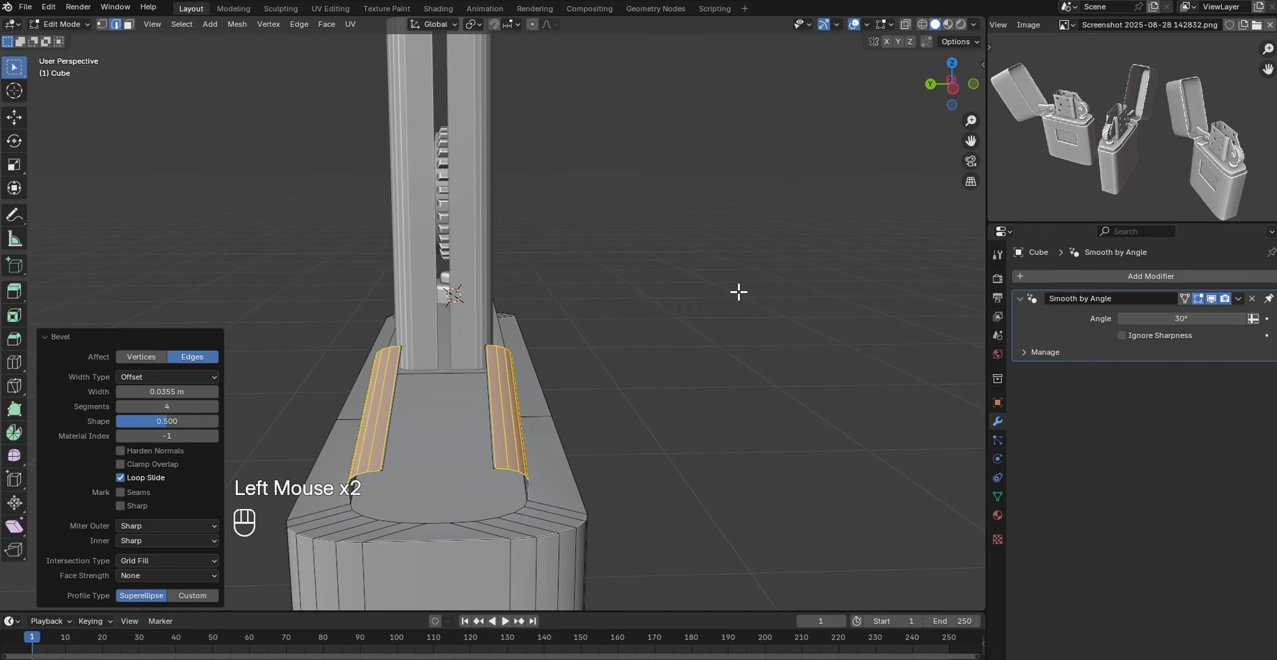
pyautogui.click(390, 419)
pyautogui.click(393, 419)
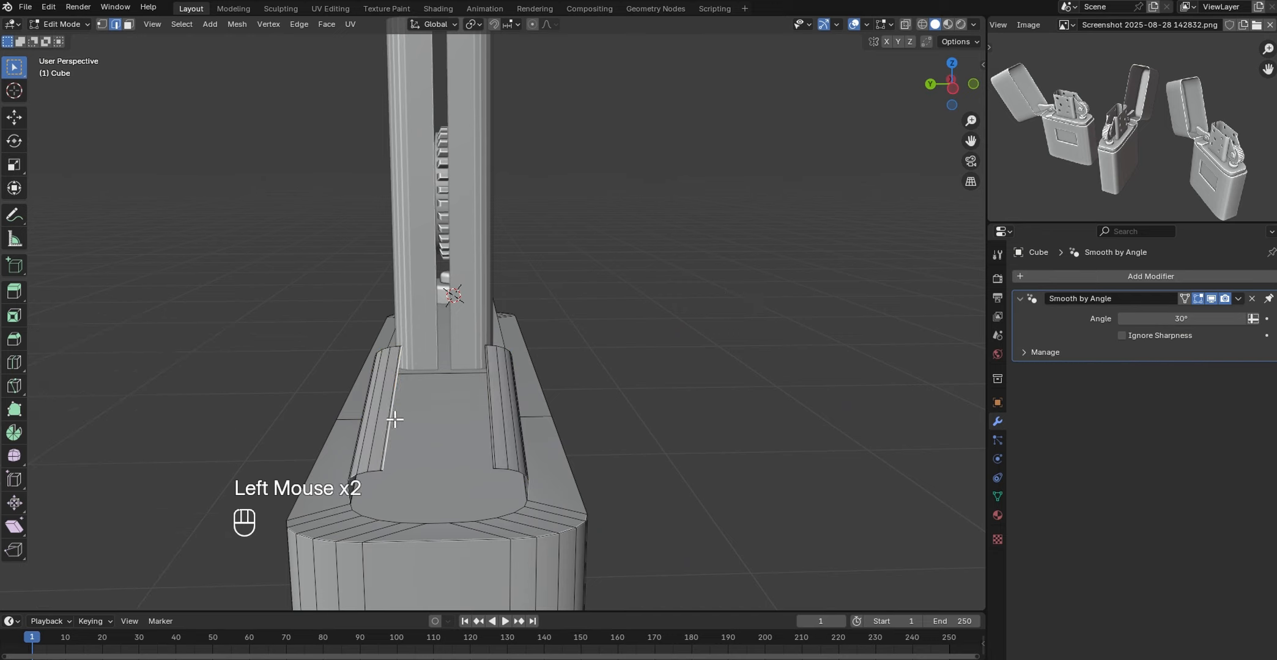
pyautogui.keyDown('shift'); pyautogui.click(489, 420); pyautogui.keyUp('shift')
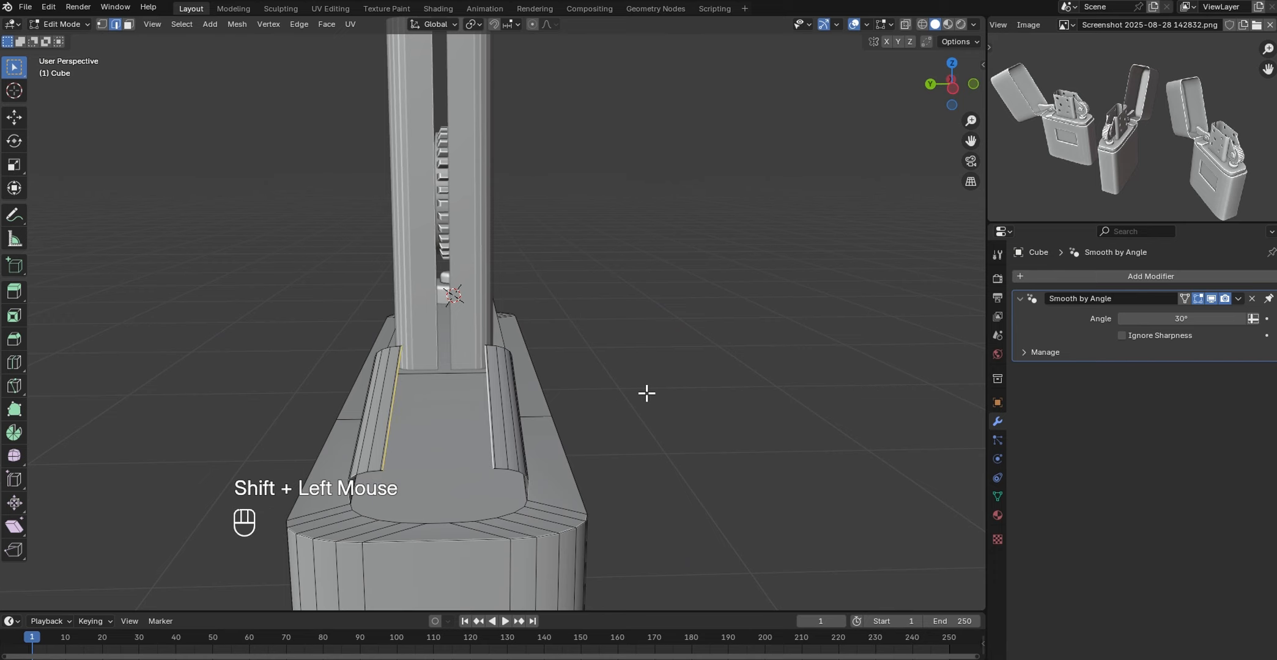
pyautogui.press('KP_1')
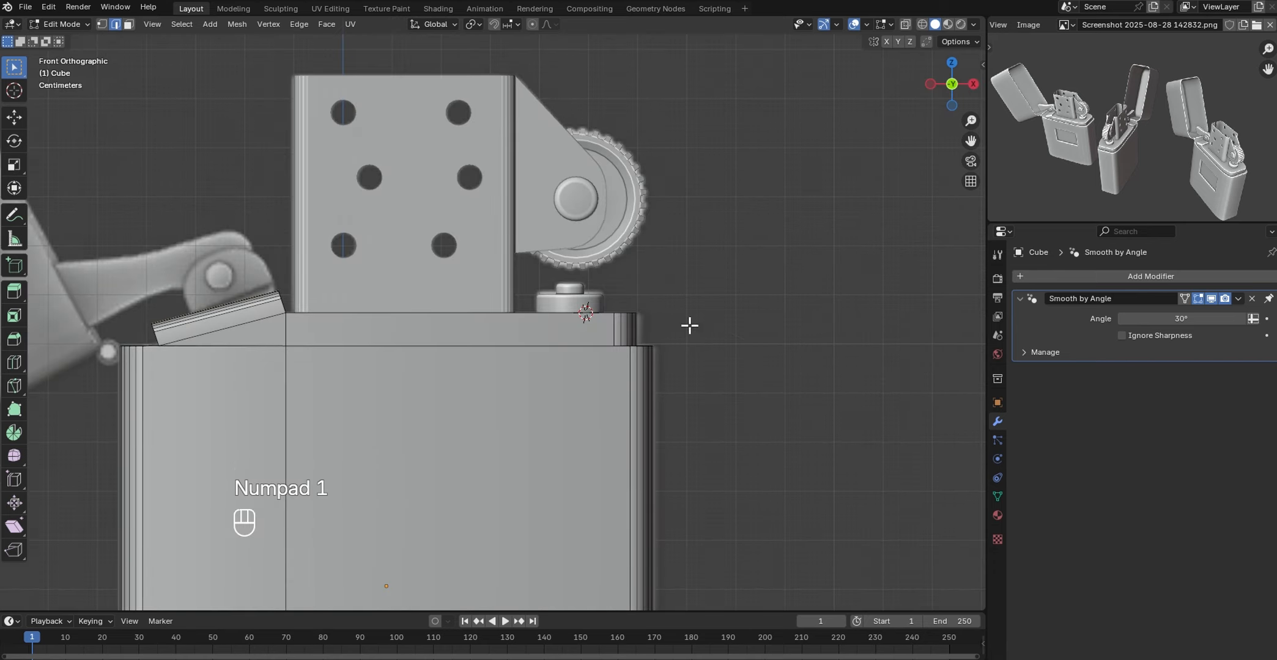
pyautogui.press('e')
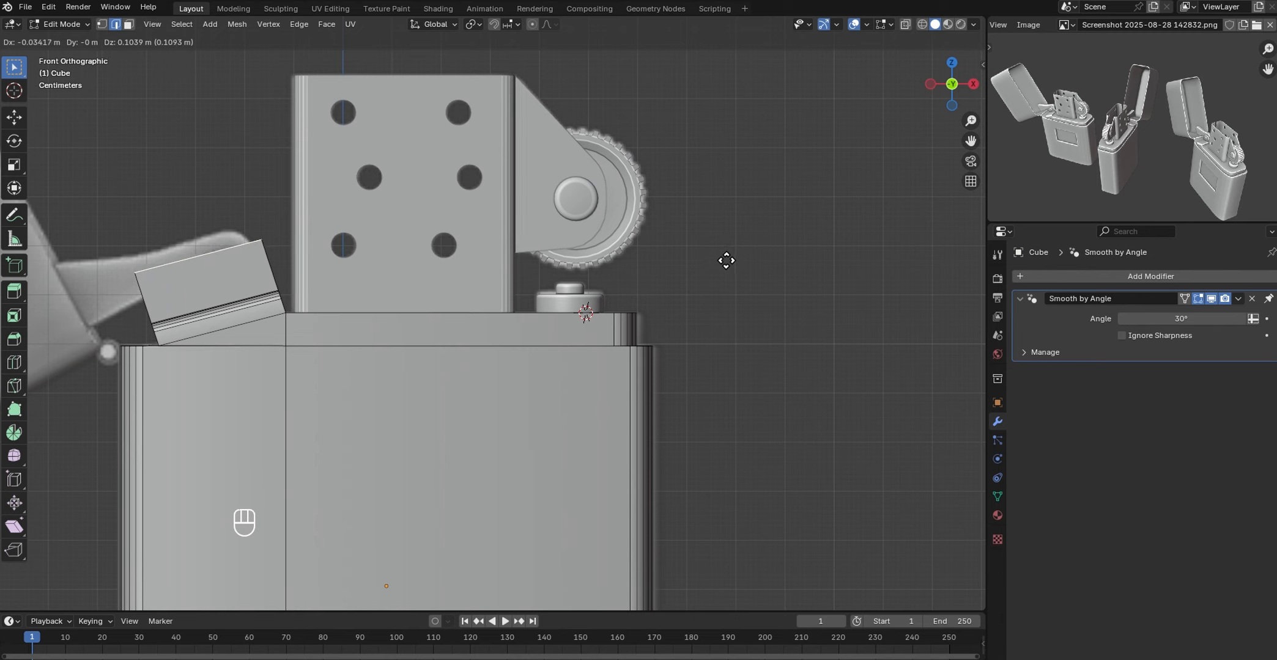
pyautogui.click(728, 257)
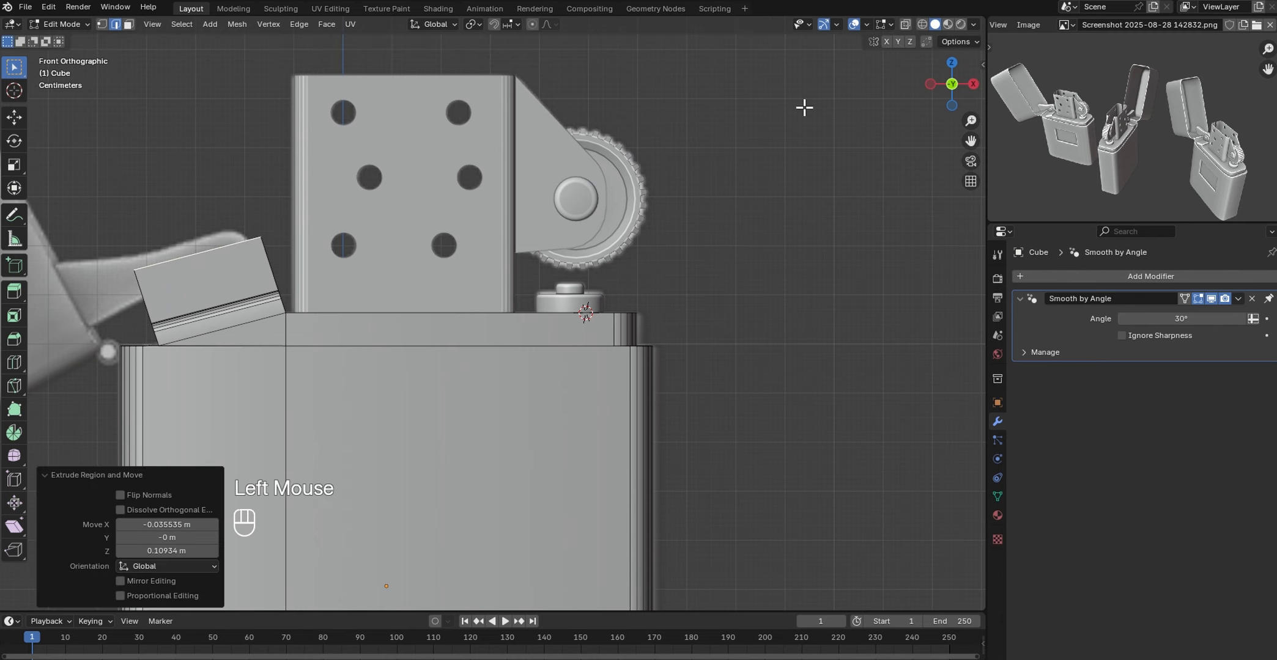
# - In wireframe, add one loop cut across the front flange's upright plate, slid to about -0.39 toward its outer end
pyautogui.click(918, 23)
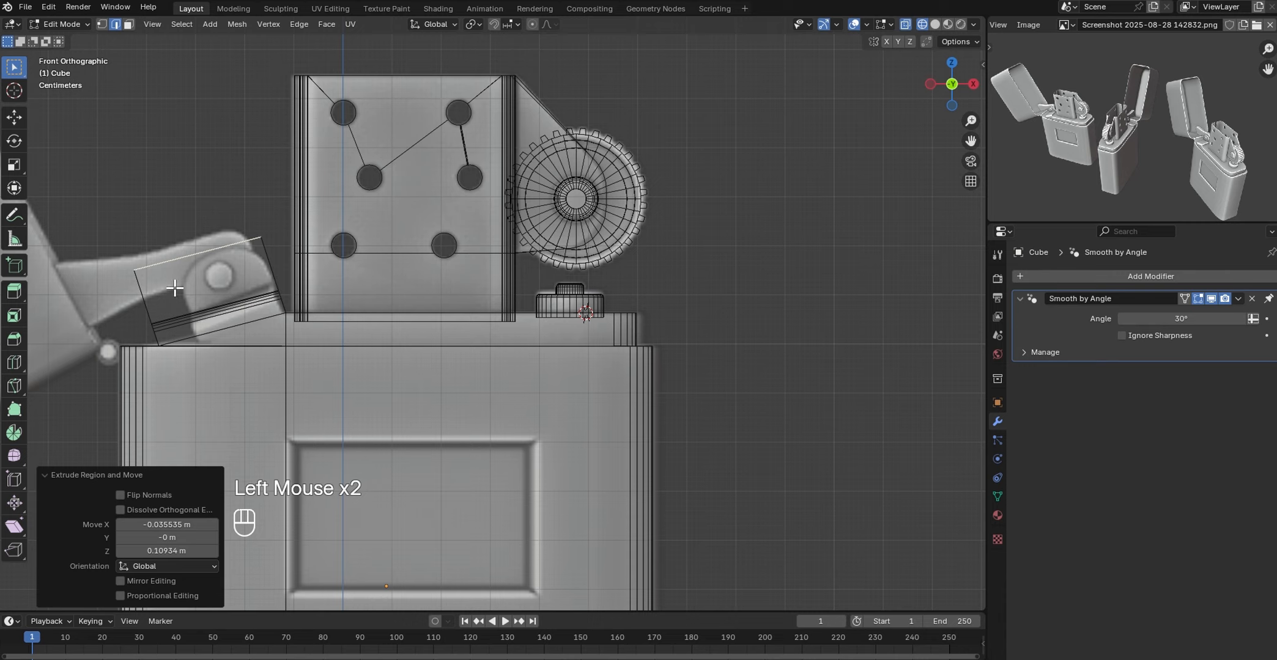
pyautogui.hotkey('ctrl', 'r')
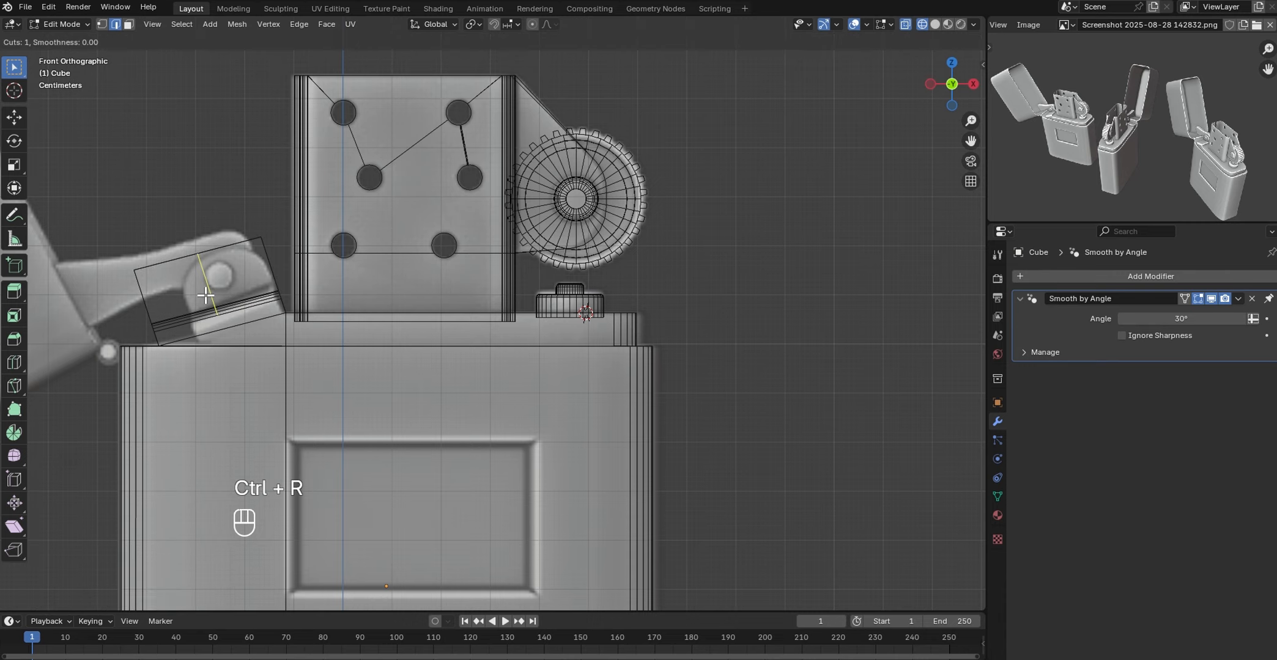
pyautogui.click(206, 296)
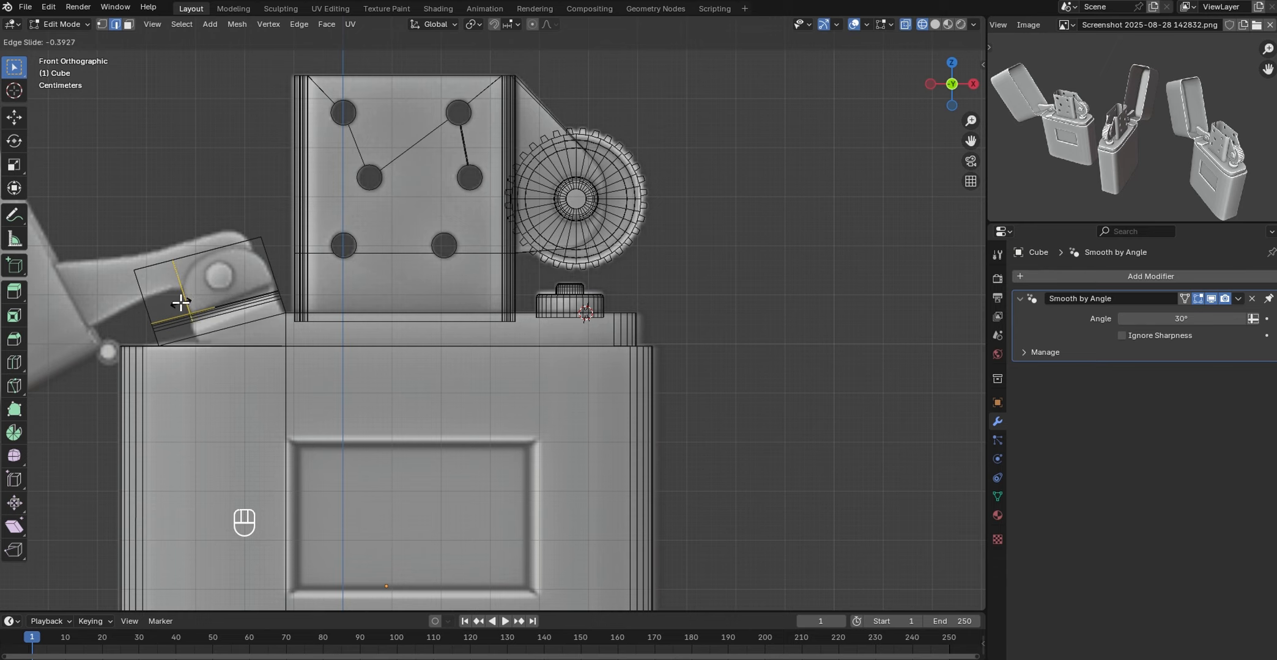
pyautogui.click(180, 301)
pyautogui.click(826, 277)
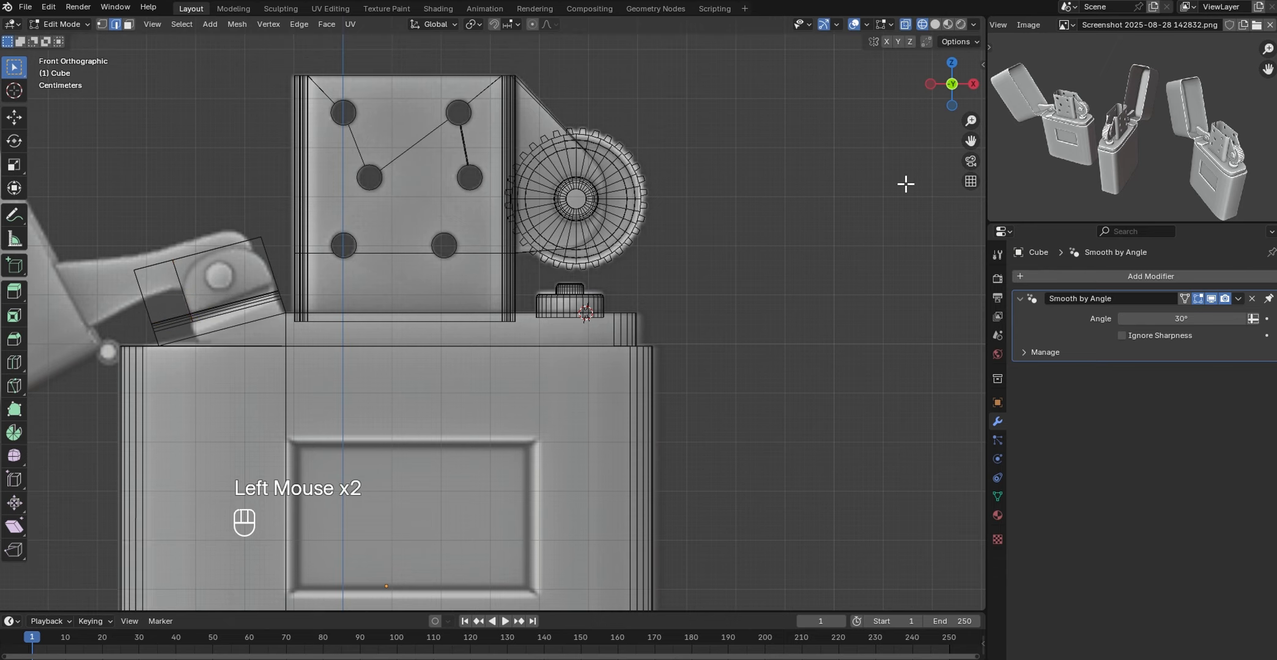
pyautogui.moveTo(937, 88)
pyautogui.mouseDown()
pyautogui.moveTo(926, 90)
pyautogui.moveTo(940, 90)
pyautogui.mouseUp()
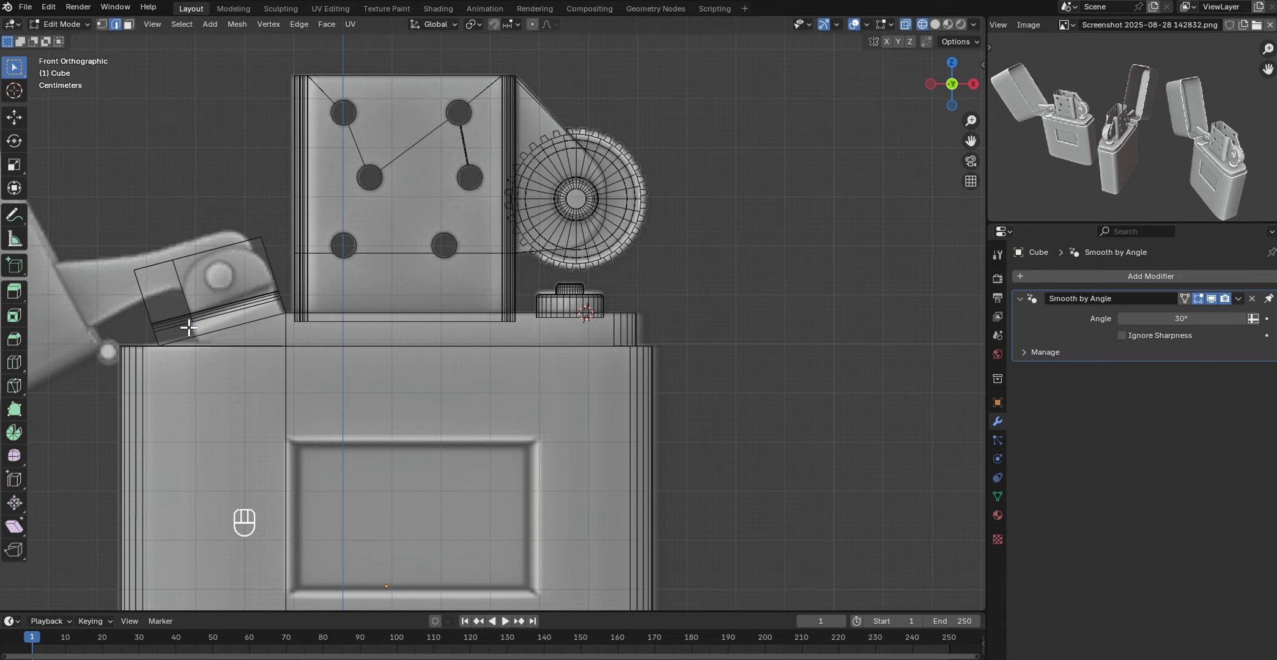
# - Knife-cut the low side wall down from the loop cut to the sloped face, and switch to face selection in solid shading
pyautogui.press('k')
pyautogui.click(193, 320)
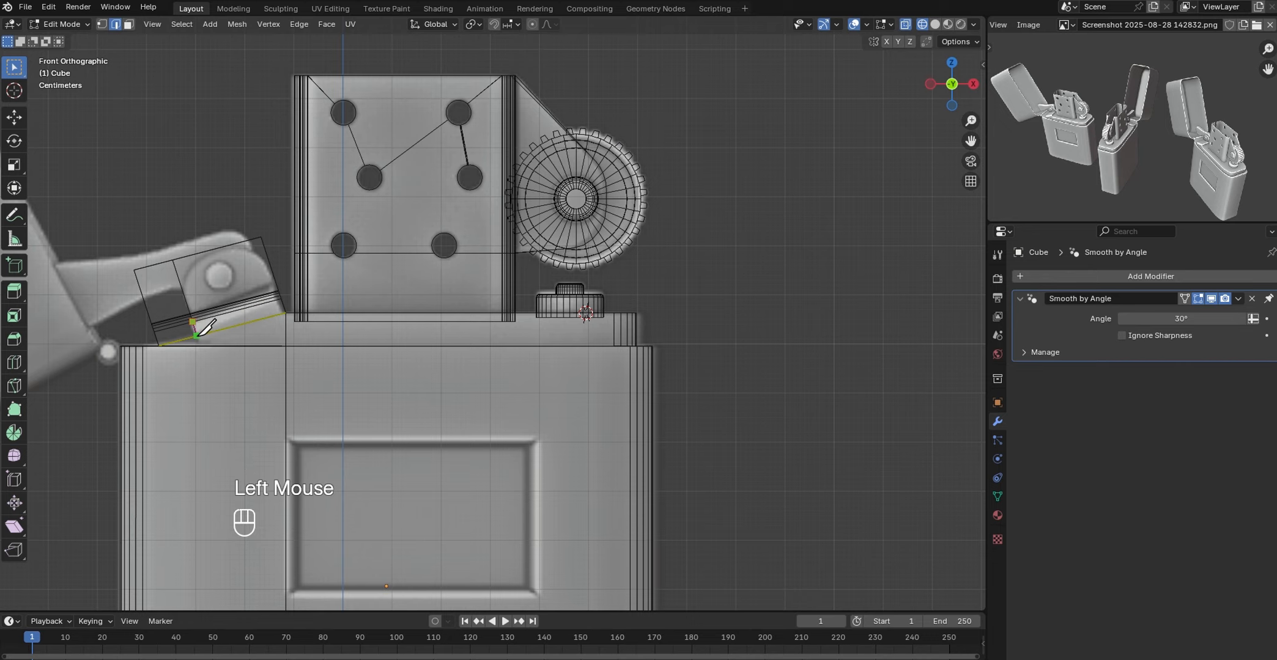
pyautogui.click(196, 335)
pyautogui.press('space')
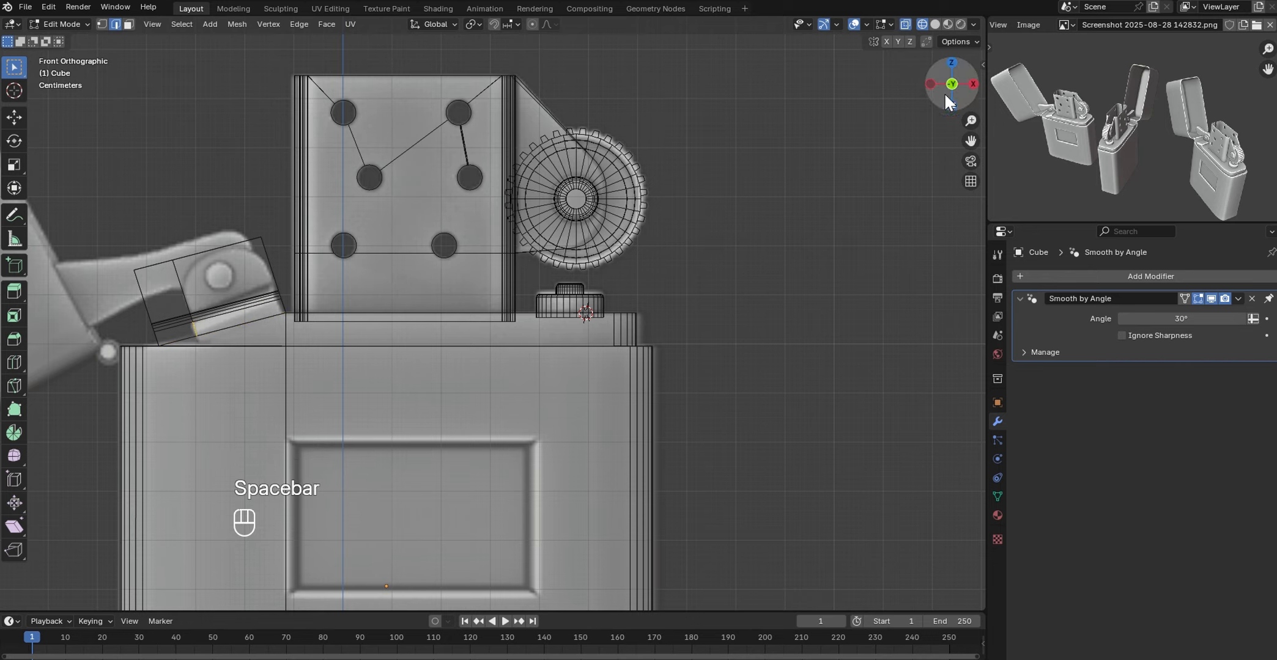
pyautogui.moveTo(945, 93); pyautogui.dragTo(862, 153)
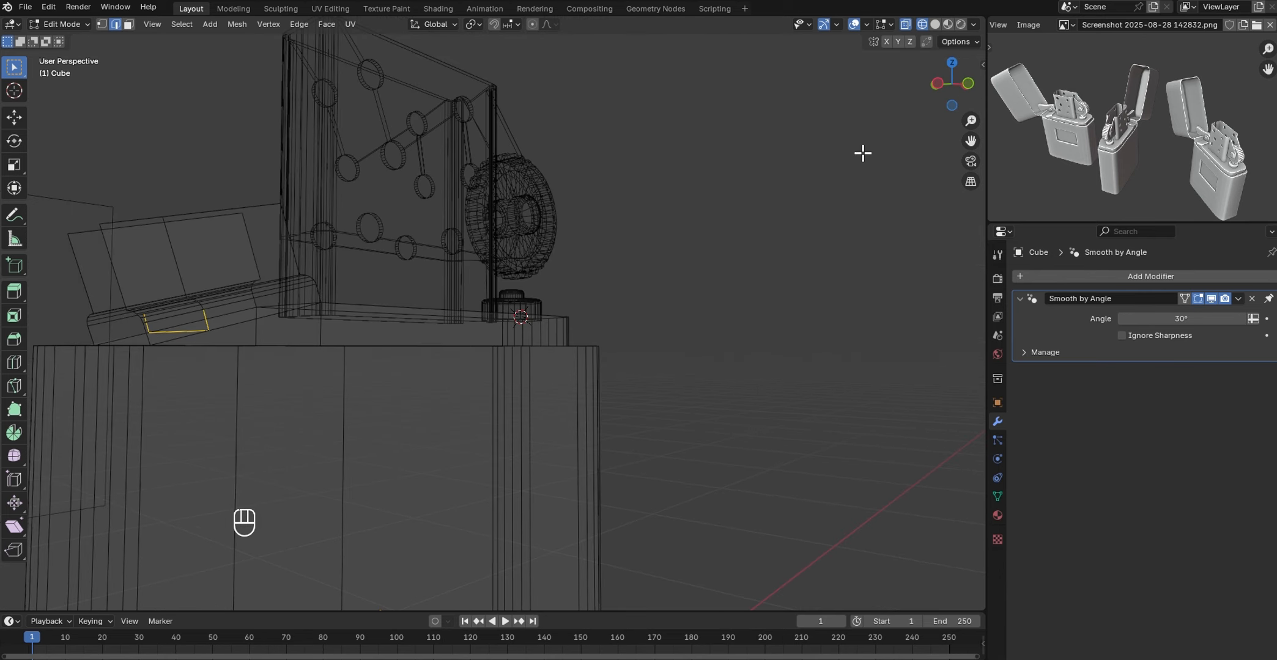
pyautogui.click(934, 23)
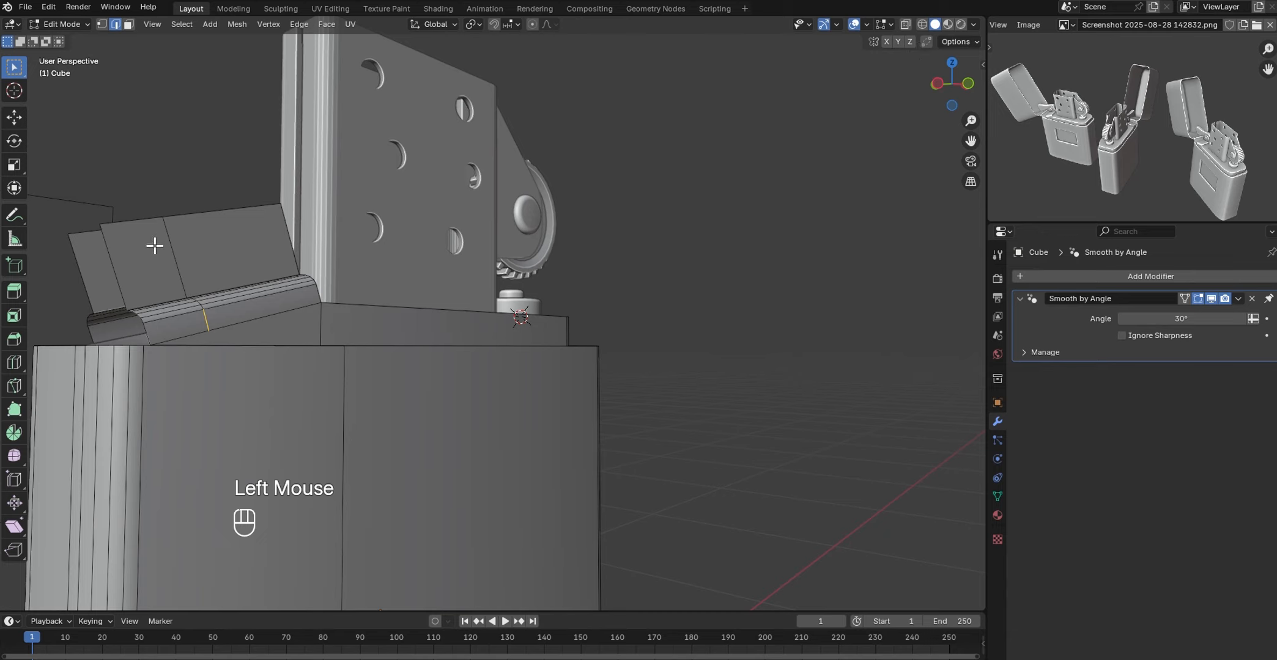
pyautogui.press('3')
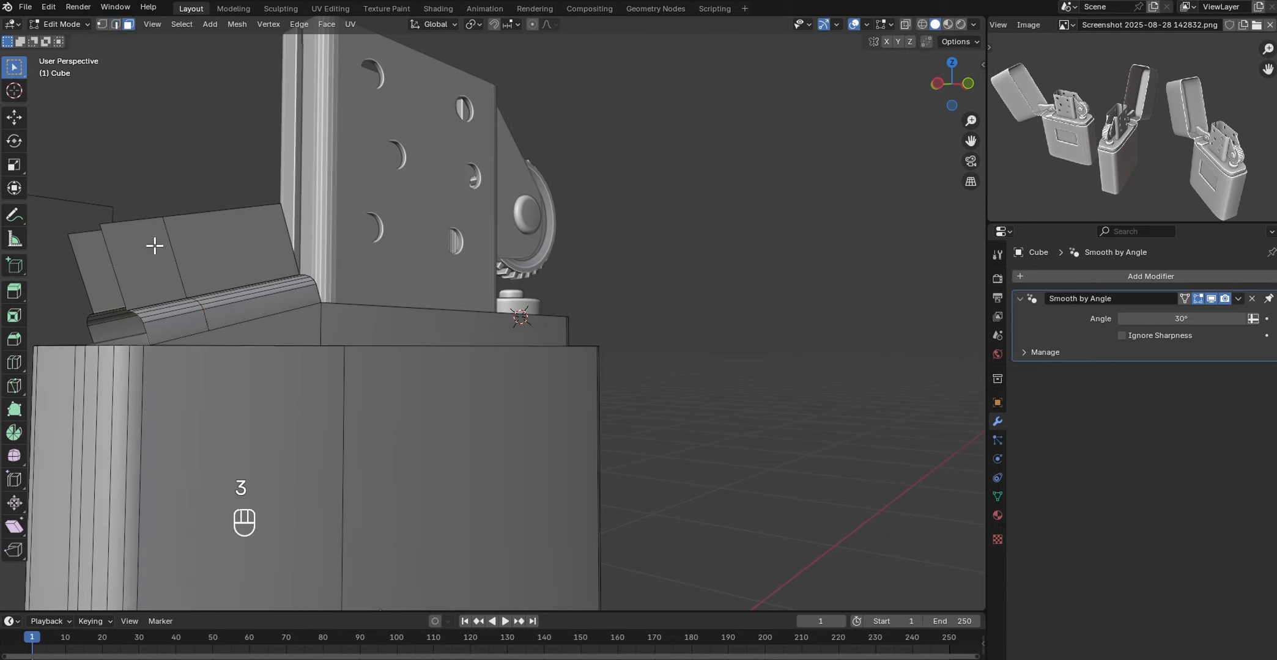
pyautogui.click(154, 246)
pyautogui.keyDown('shift'); pyautogui.click(178, 307); pyautogui.keyUp('shift')
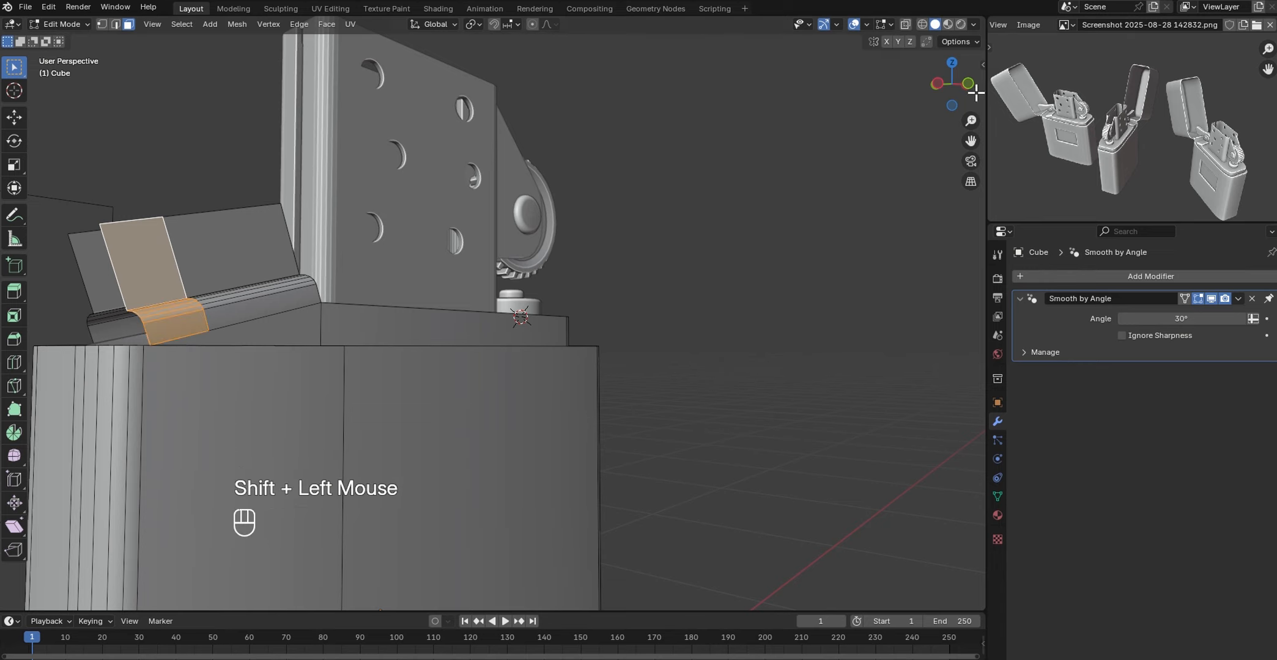
pyautogui.moveTo(967, 89); pyautogui.dragTo(1110, 86)
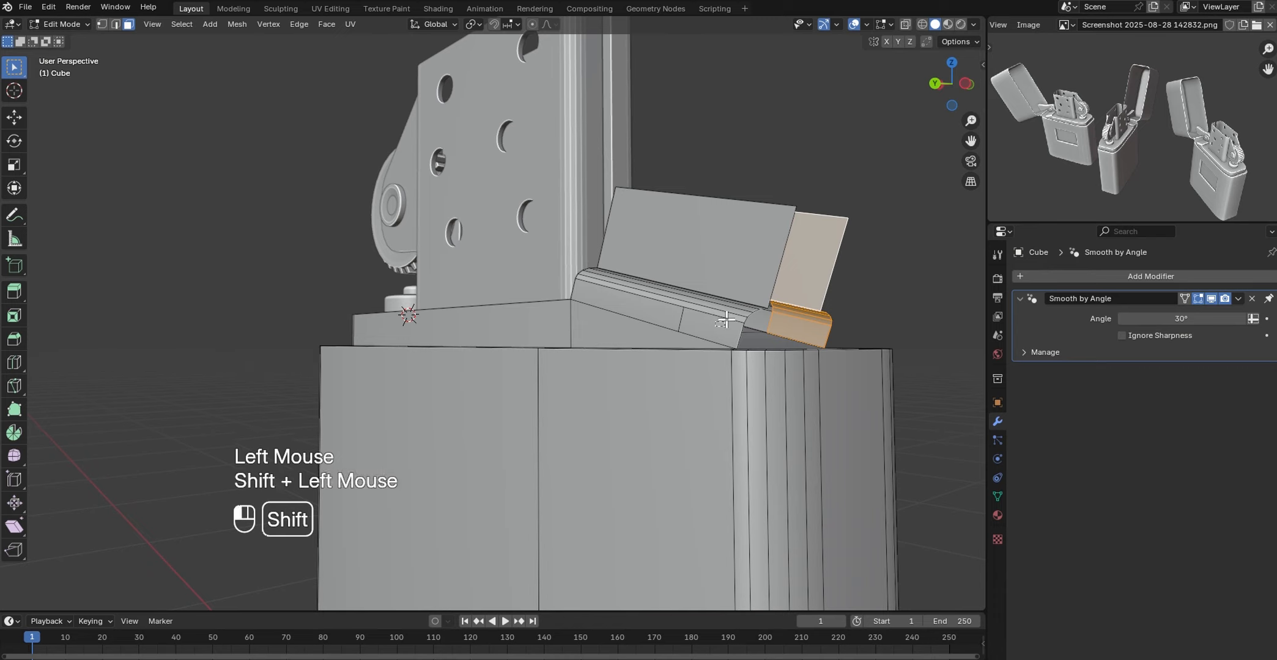
pyautogui.keyDown('shift'); pyautogui.click(733, 303); pyautogui.keyUp('shift')
pyautogui.click(711, 311)
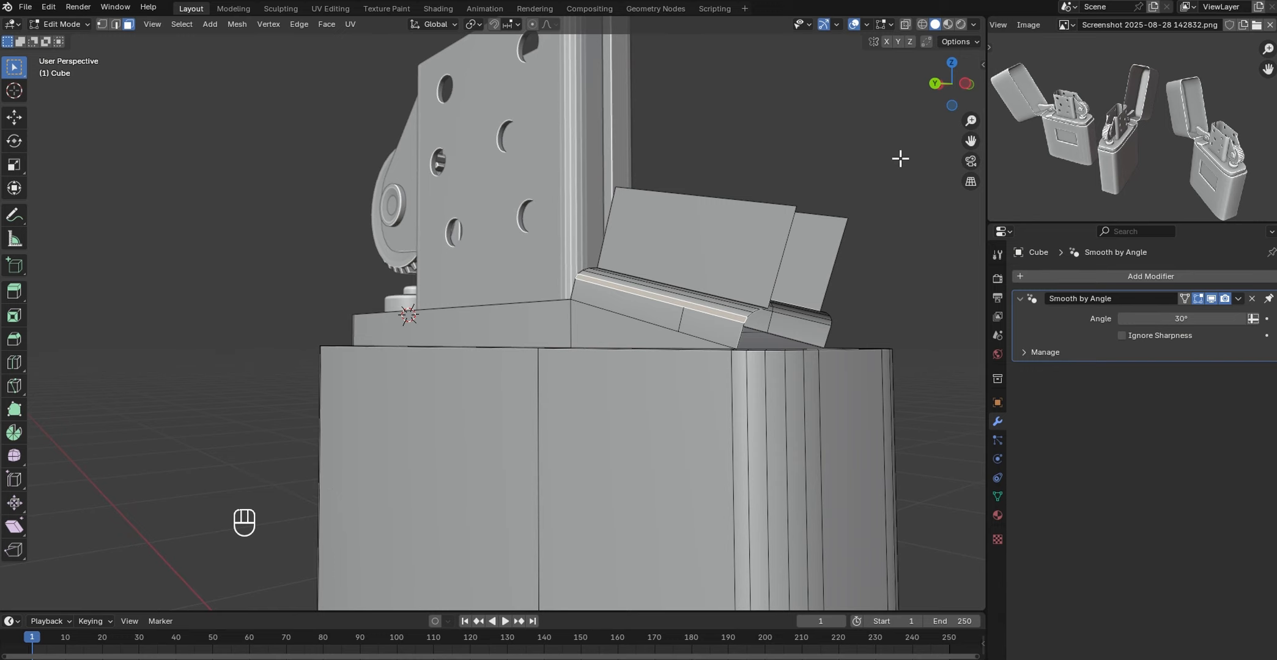
pyautogui.moveTo(963, 98); pyautogui.dragTo(873, 146)
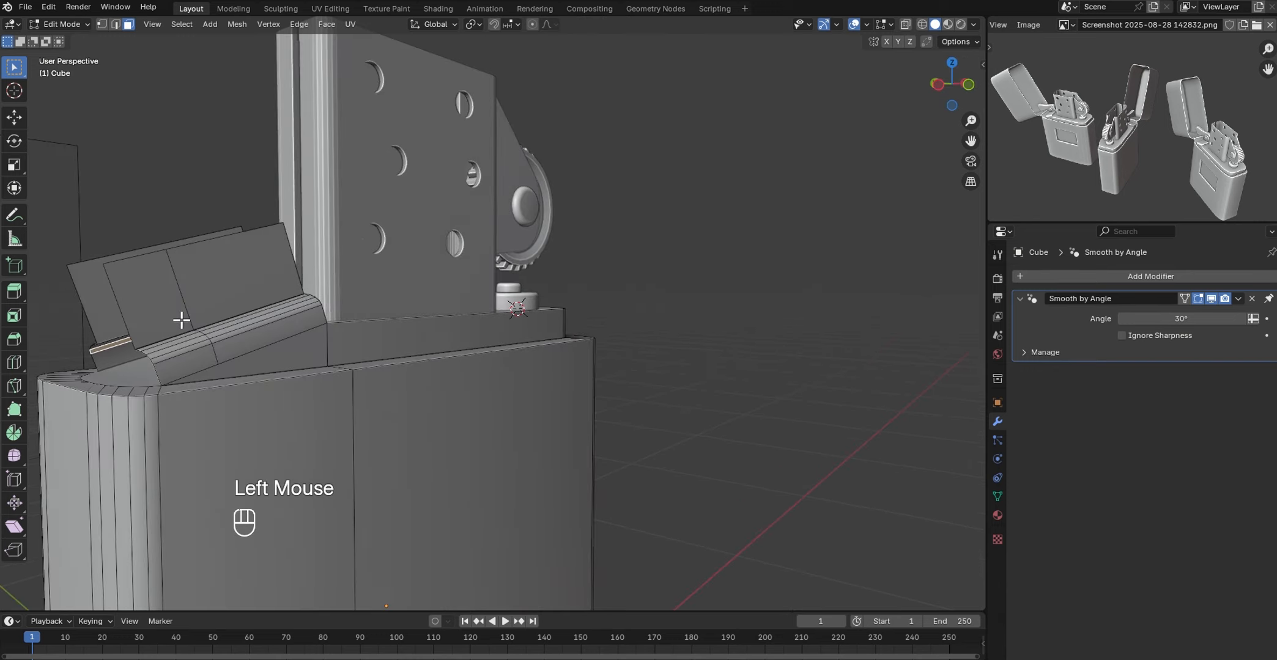
pyautogui.click(148, 307)
pyautogui.doubleClick(176, 363)
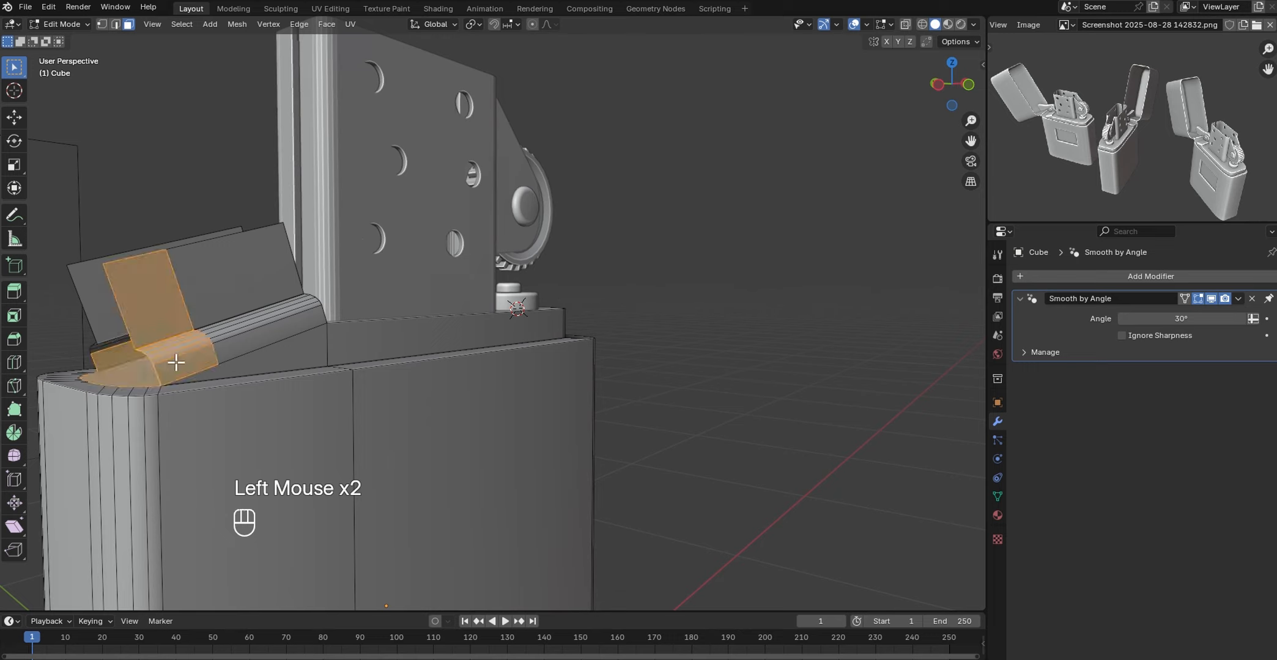
# - Delete the front flange's faces on the outer side of the cut, including upright plate, rounded strips and low side wall
pyautogui.click(175, 361)
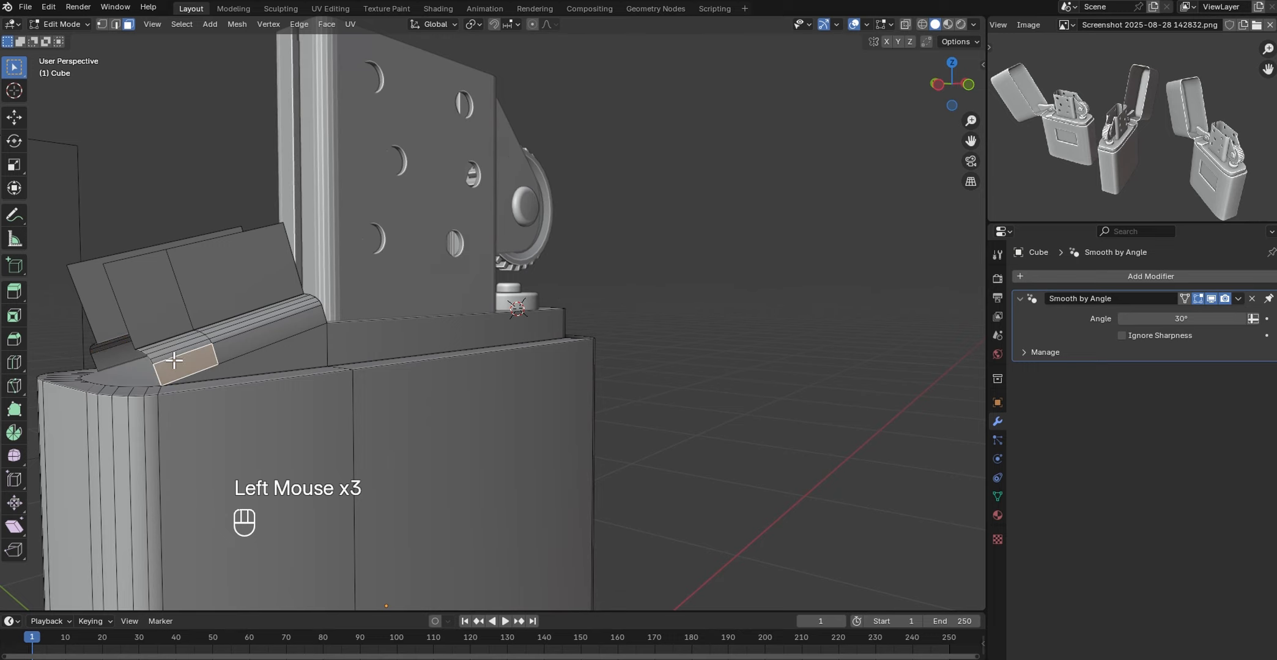
pyautogui.keyDown('shift'); pyautogui.click(146, 326); pyautogui.keyUp('shift')
pyautogui.keyDown('shift'); pyautogui.click(163, 352); pyautogui.keyUp('shift')
pyautogui.keyDown('shift'); pyautogui.click(163, 351); pyautogui.keyUp('shift')
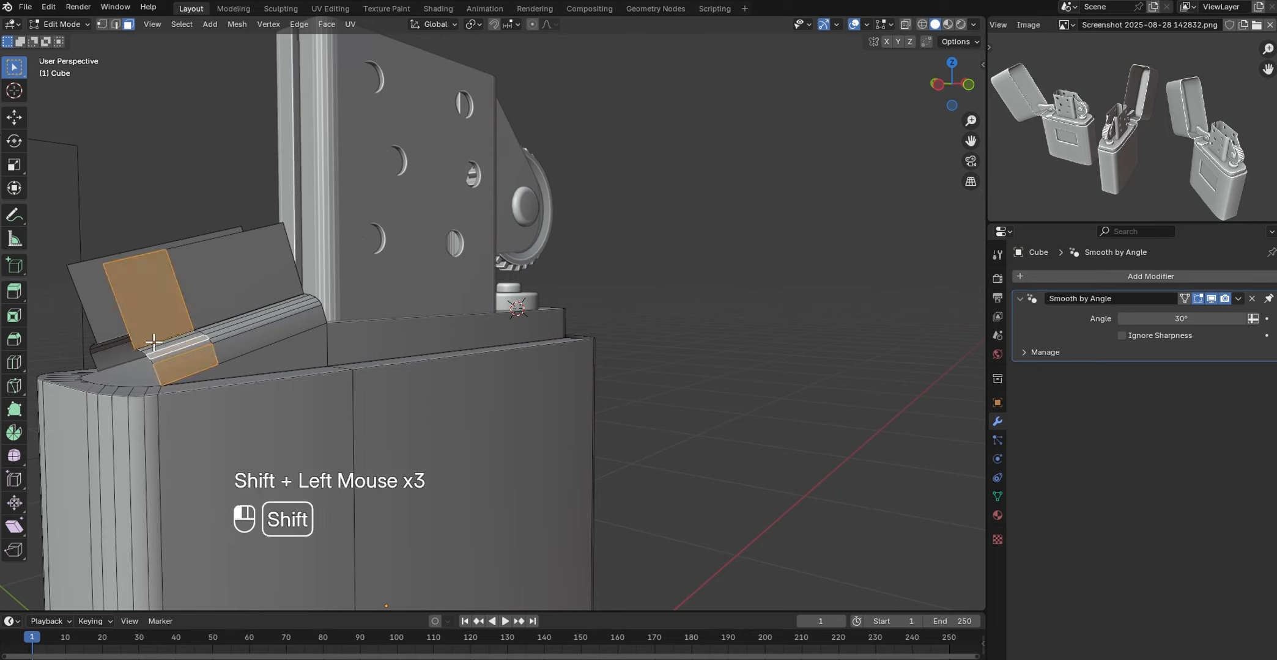
pyautogui.keyDown('shift'); pyautogui.click(123, 372); pyautogui.keyUp('shift')
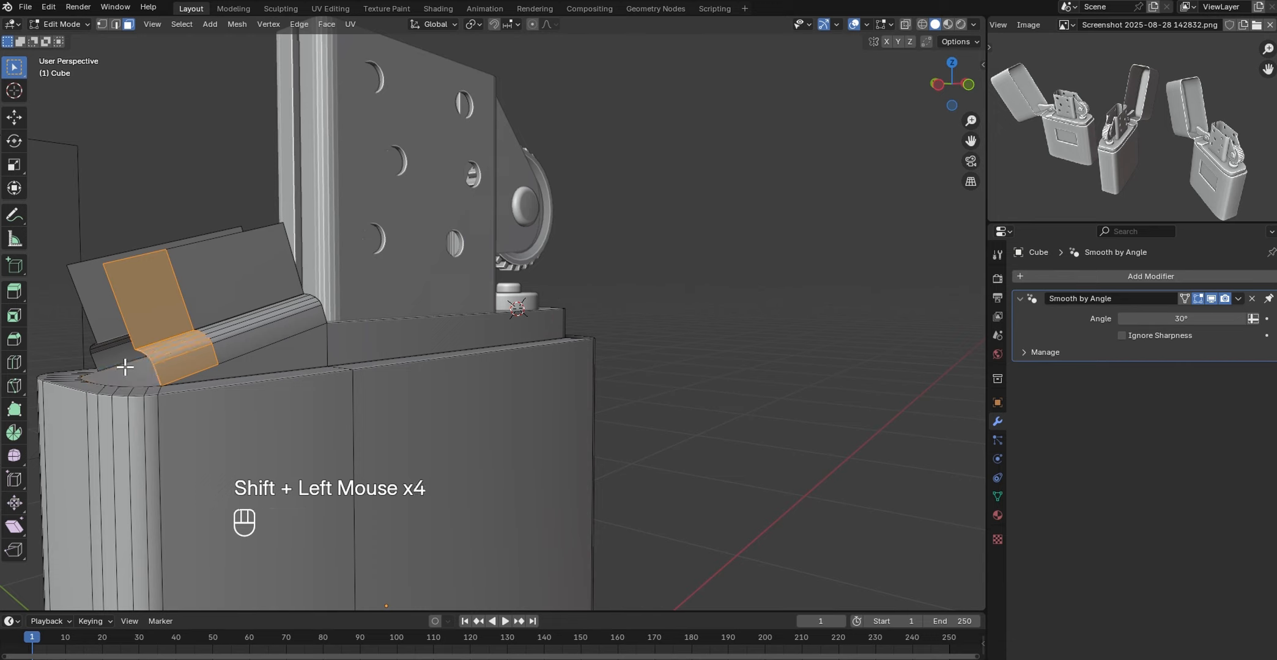
pyautogui.press('x')
pyautogui.click(123, 368)
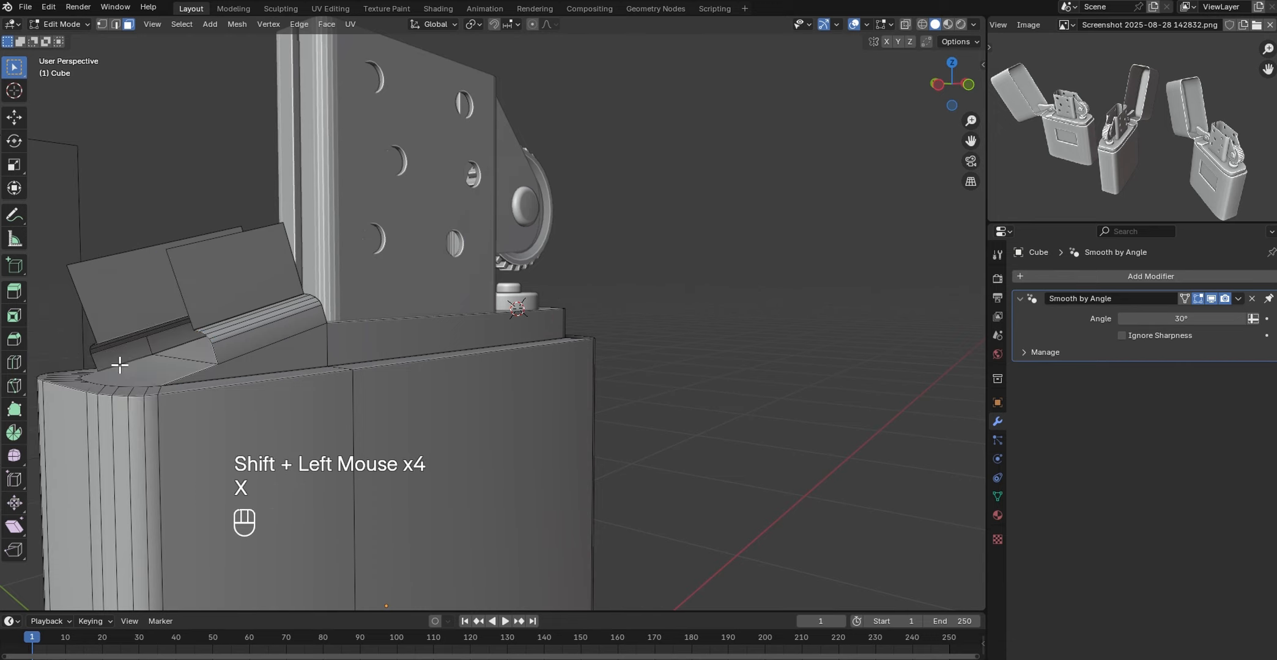
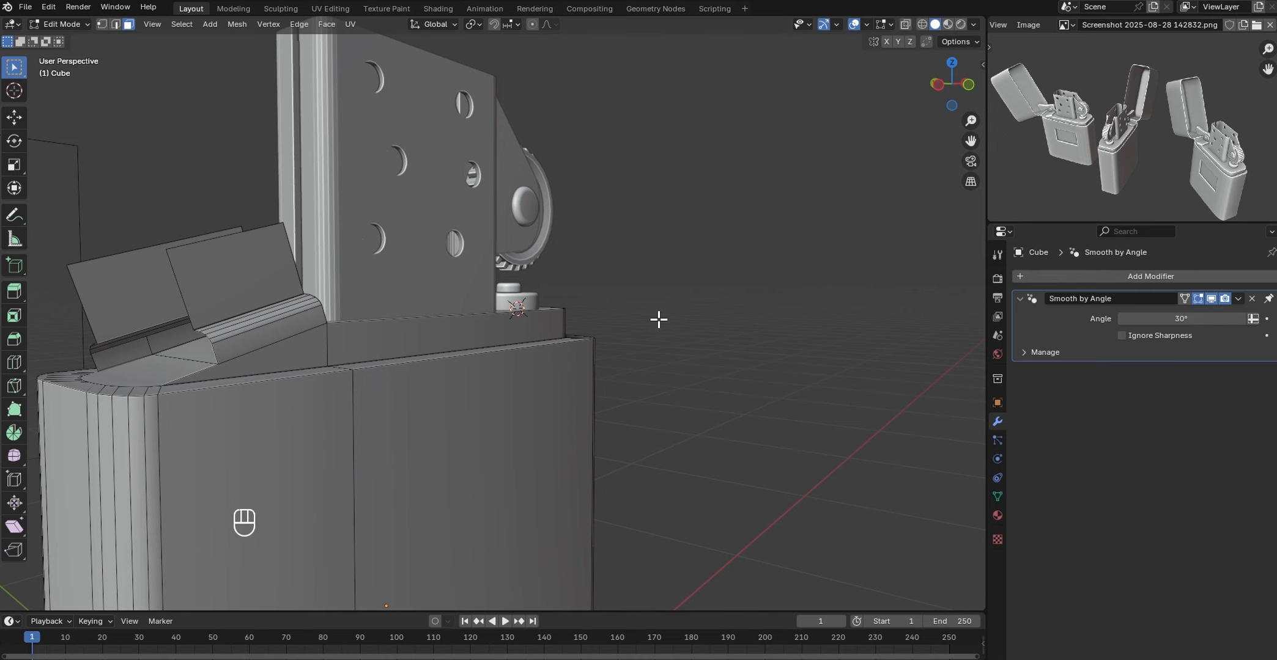
# - In front wireframe view, knife-cut the back flange from its upright plate's top edge to the wall's base, aligned with the front flange's end
pyautogui.press('KP_1')
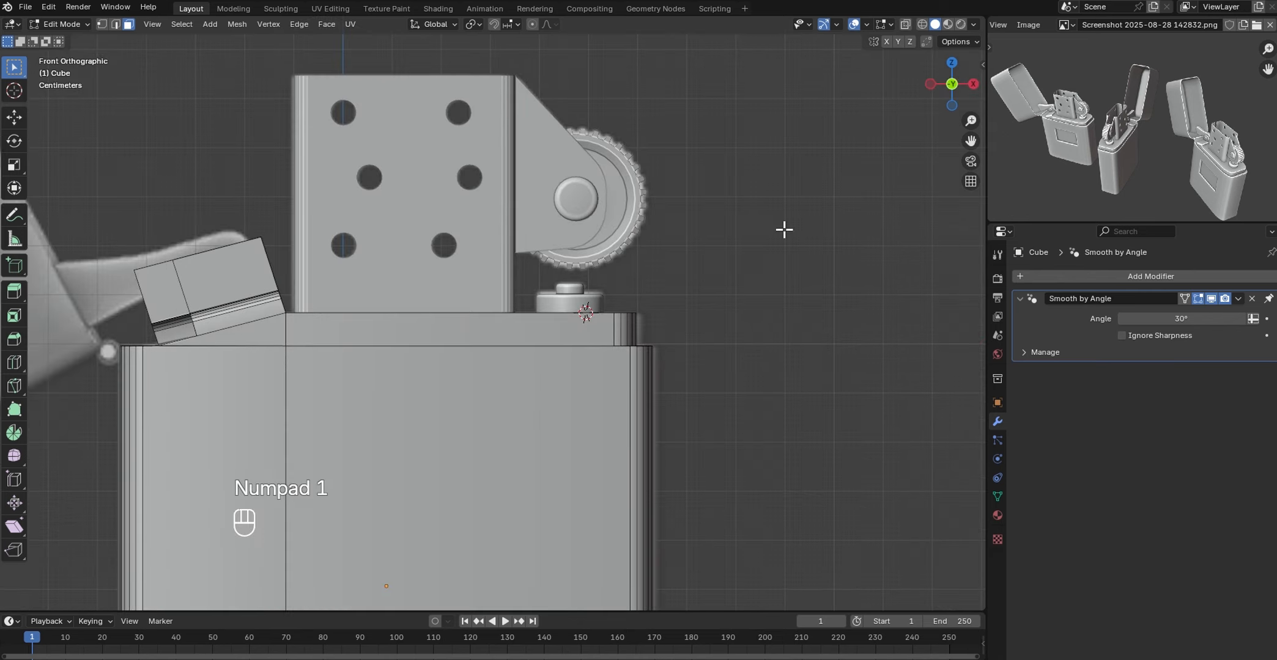
pyautogui.moveTo(970, 141); pyautogui.dragTo(868, 145)
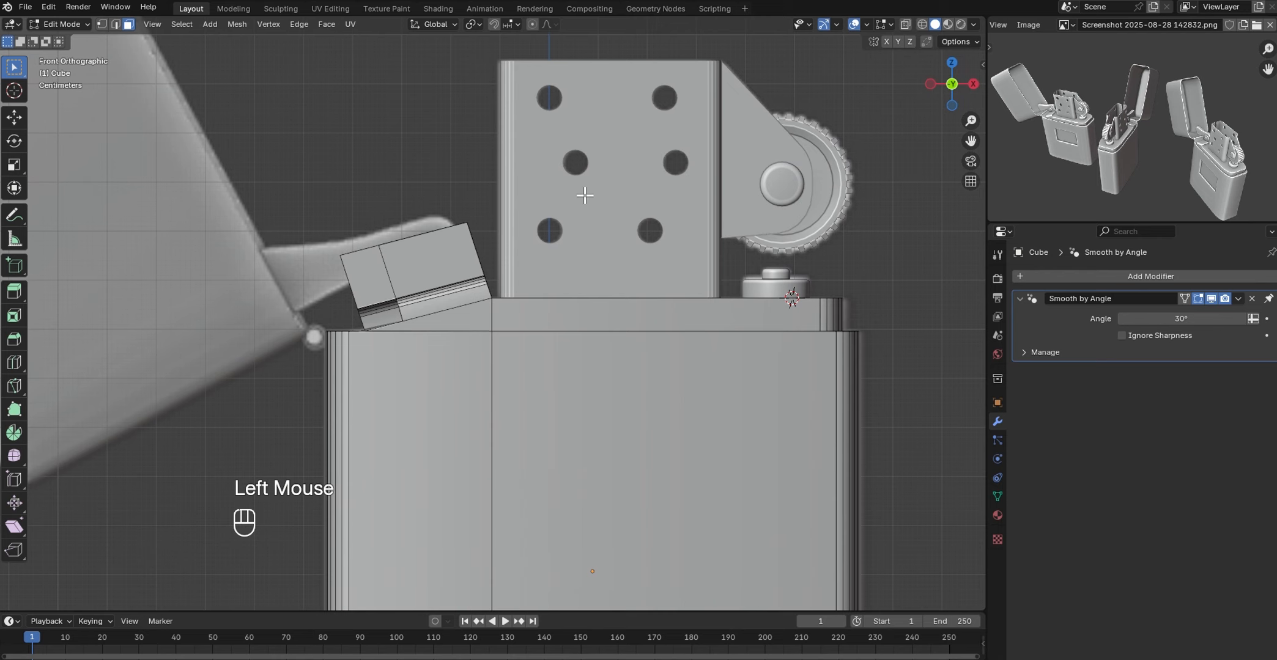
pyautogui.click(921, 23)
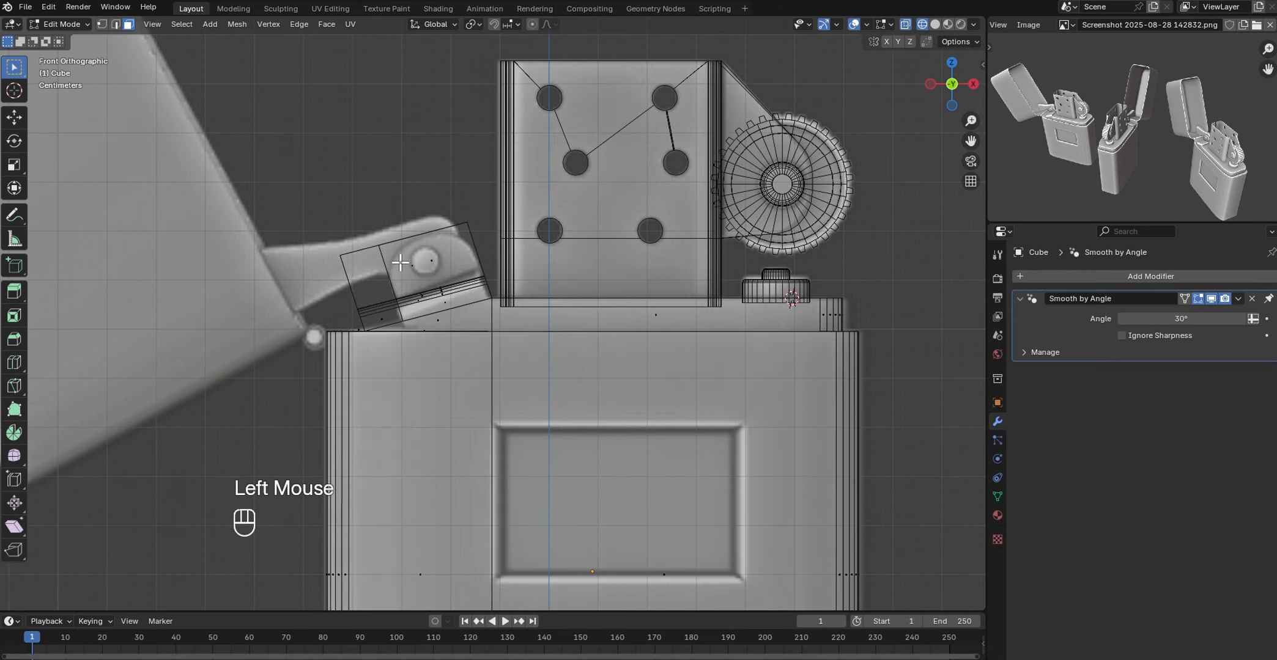
pyautogui.press('k')
pyautogui.click(377, 245)
pyautogui.click(395, 300)
pyautogui.click(402, 322)
pyautogui.press('space')
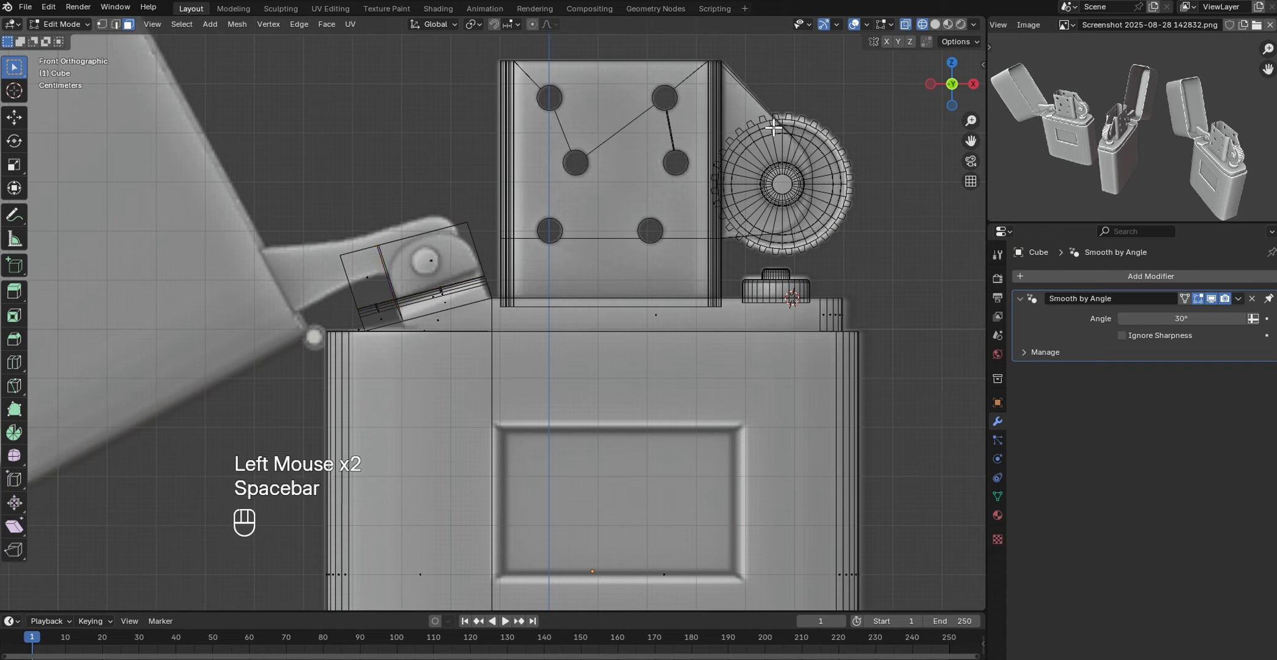
pyautogui.click(935, 24)
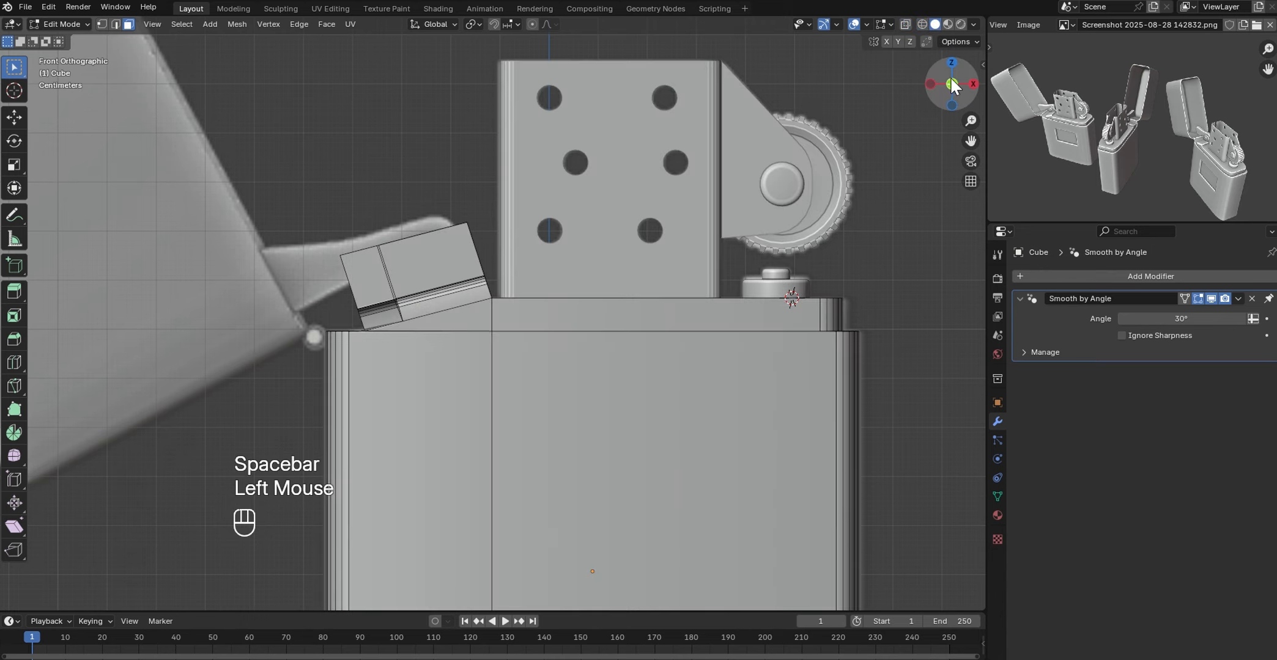
# - Dissolve the stray extra edge beside the knife cut on the back flange's low side wall
pyautogui.moveTo(950, 77)
pyautogui.mouseDown()
pyautogui.moveTo(929, 92)
pyautogui.moveTo(1002, 92)
pyautogui.mouseUp()
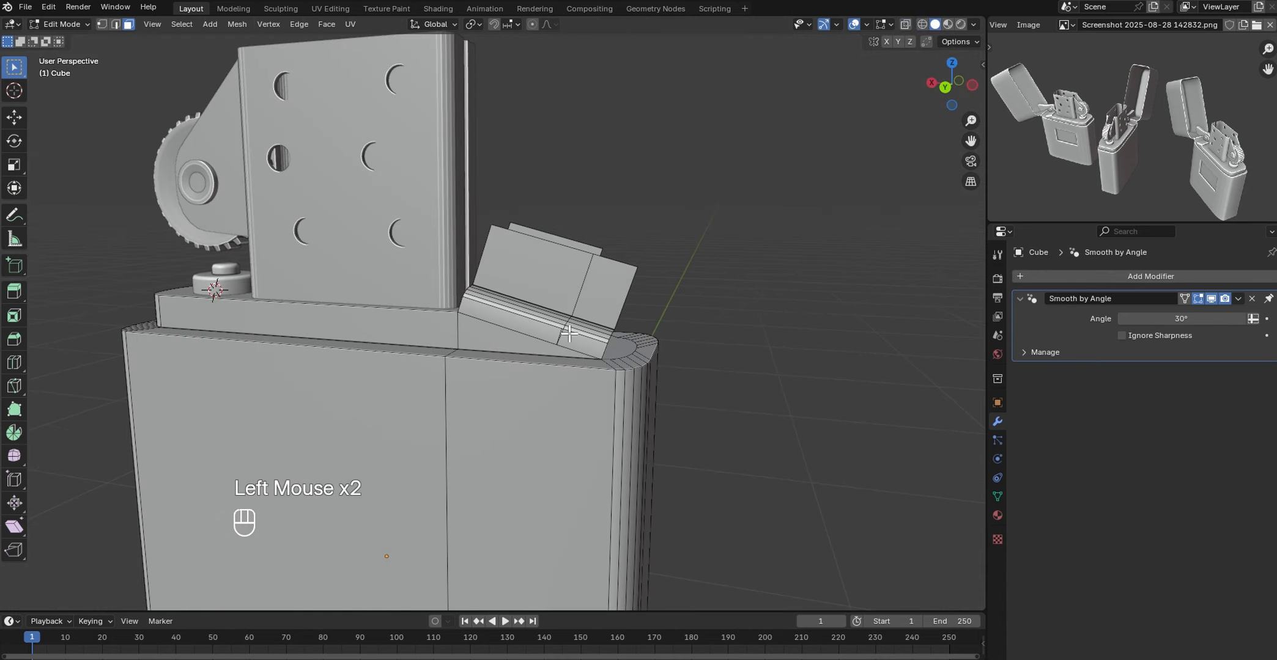
pyautogui.scroll(1, 571, 330)
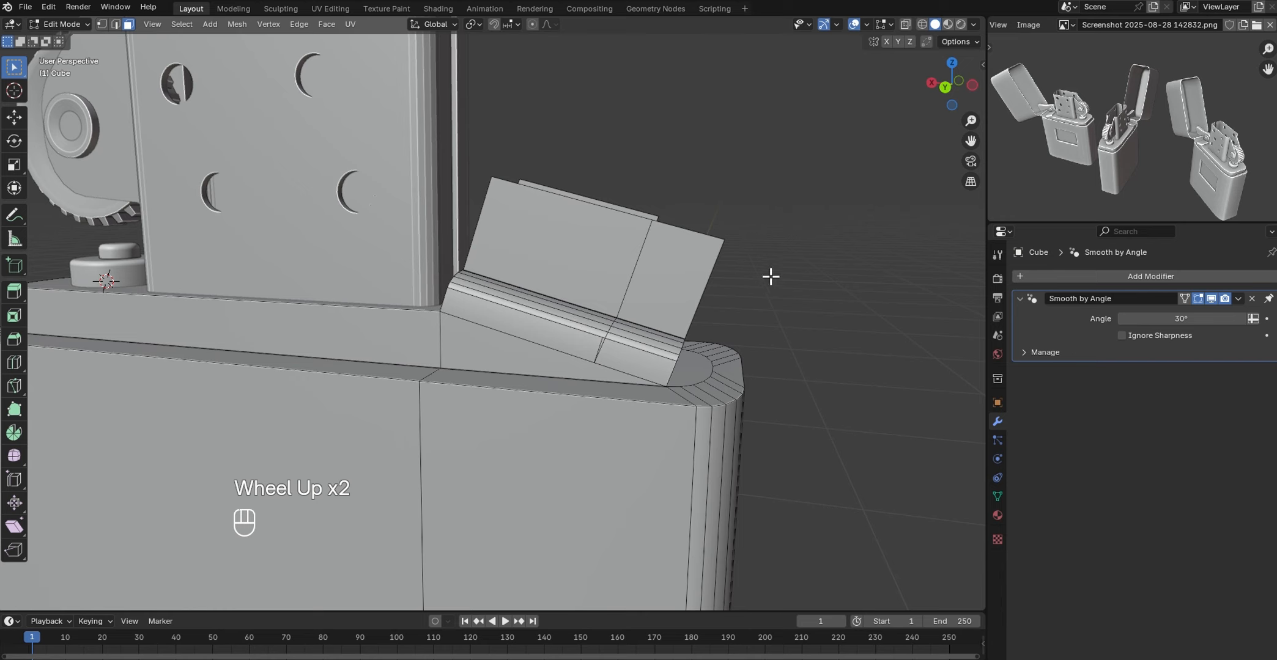
pyautogui.moveTo(951, 93); pyautogui.dragTo(956, 109)
pyautogui.scroll(2, 901, 174)
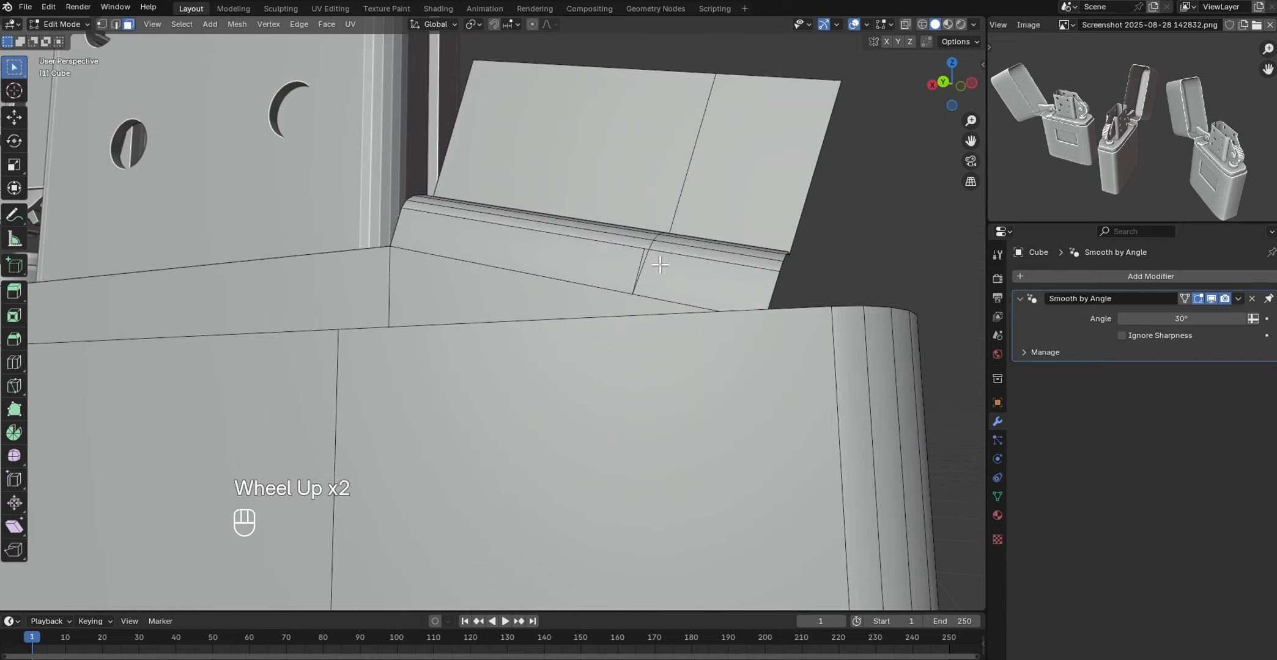
pyautogui.click(640, 258)
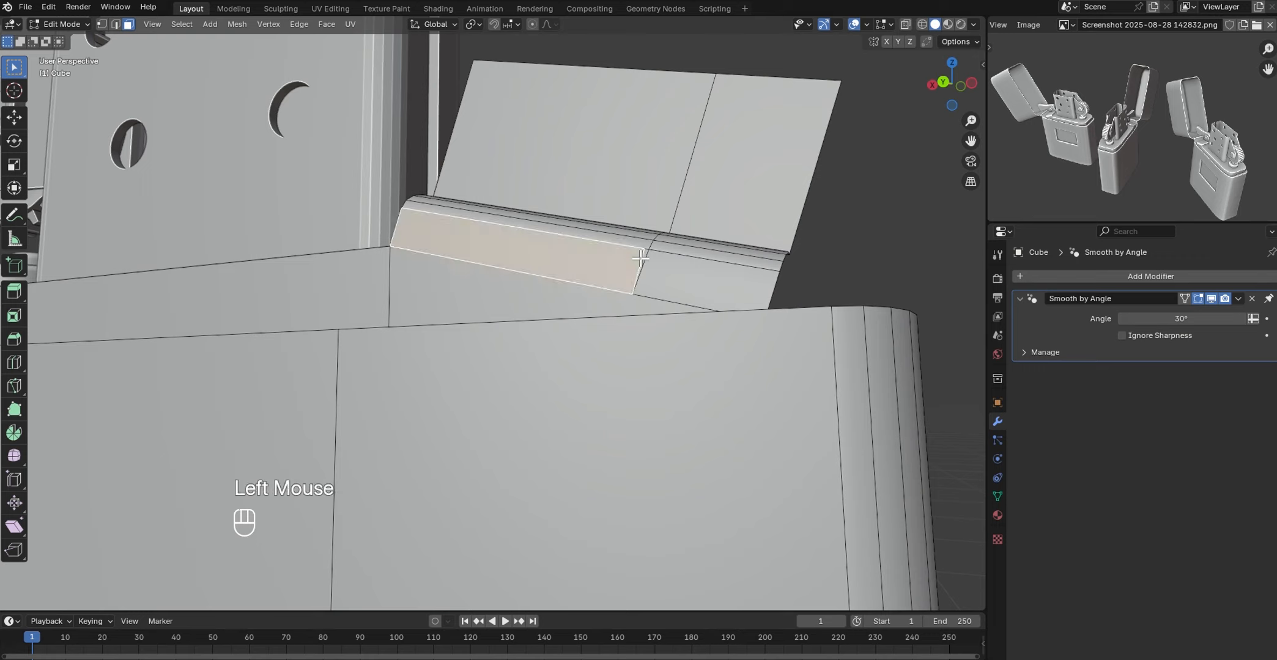
pyautogui.press('2')
pyautogui.click(640, 261)
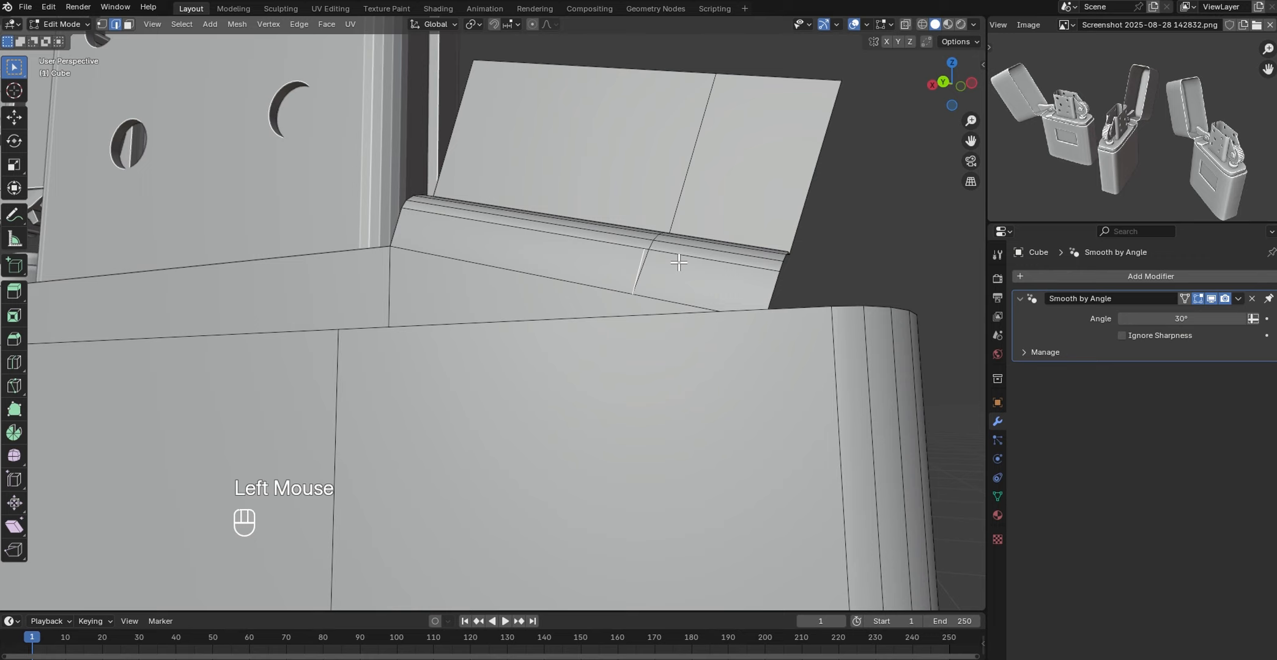
pyautogui.press('x')
pyautogui.click(659, 322)
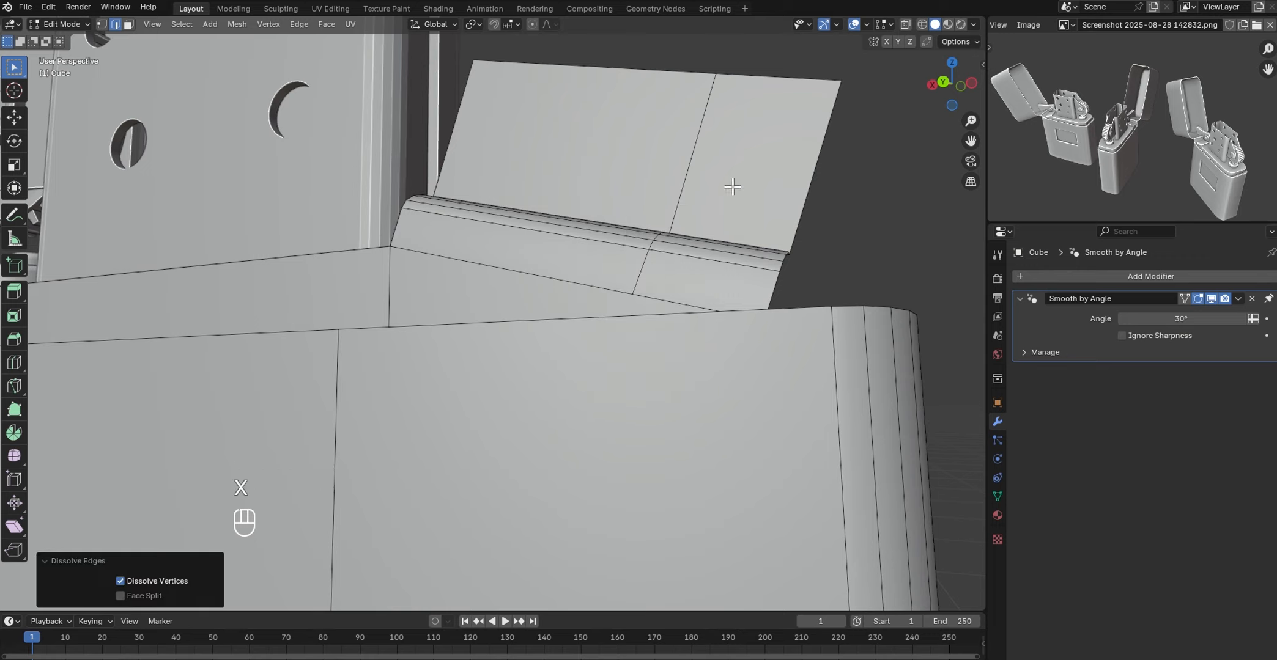
# - Delete the back flange's faces on the outer side of the cut, including upright plate, rounded strips and low side wall
pyautogui.press('3')
pyautogui.click(738, 166)
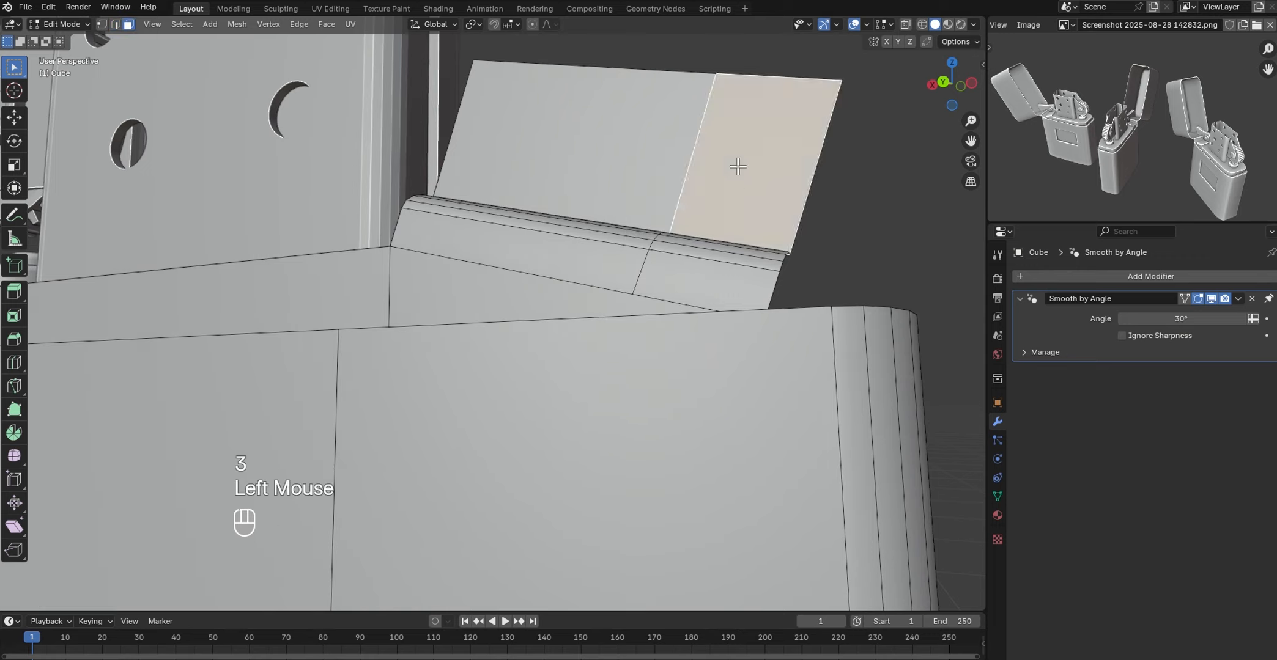
pyautogui.keyDown('shift'); pyautogui.click(709, 245); pyautogui.keyUp('shift')
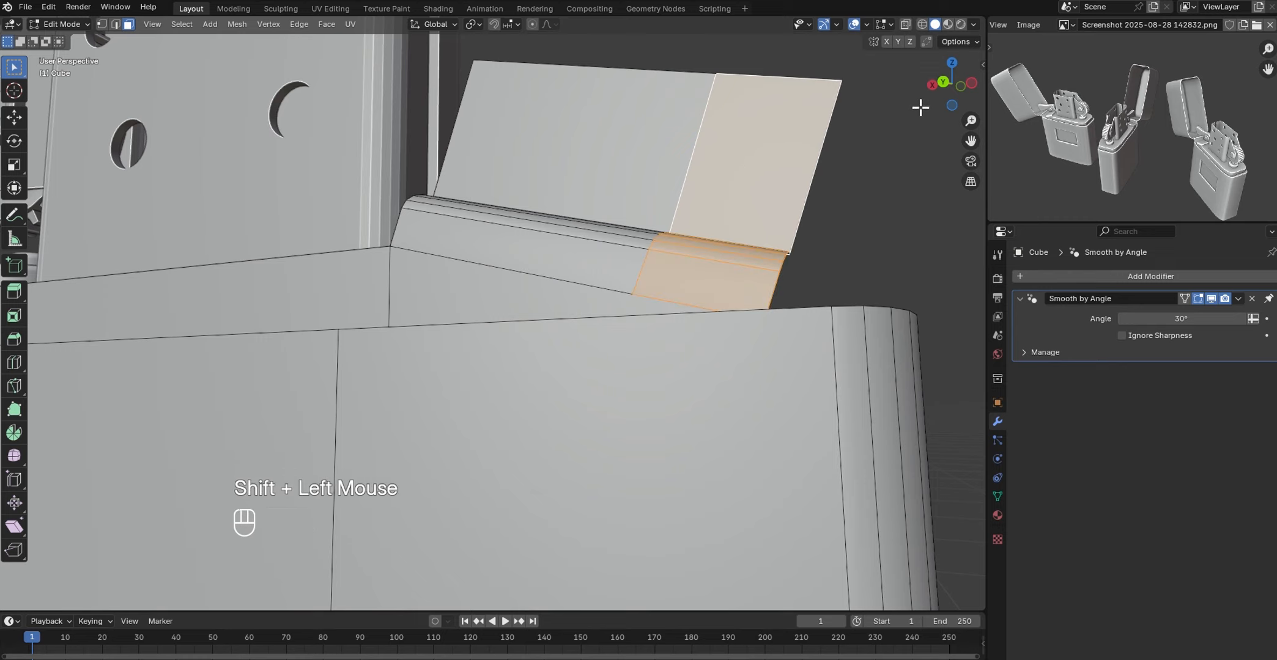
pyautogui.moveTo(952, 85); pyautogui.dragTo(917, 92)
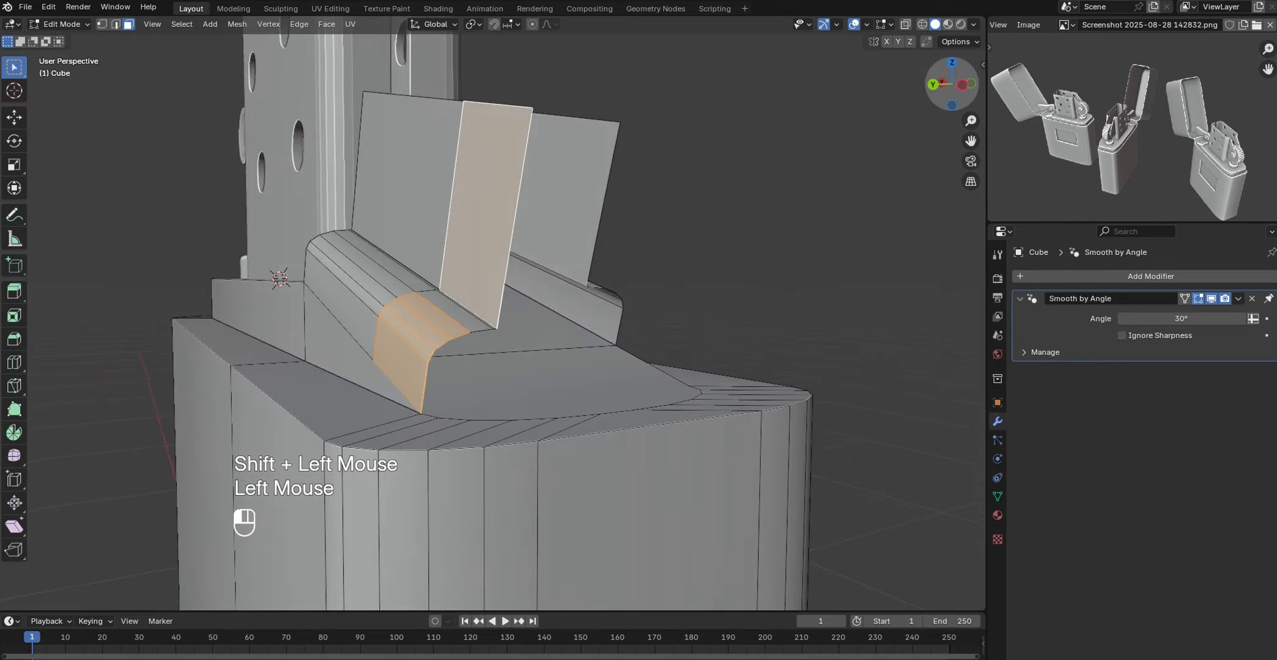
pyautogui.keyDown('shift'); pyautogui.click(459, 308); pyautogui.keyUp('shift')
pyautogui.keyDown('shift'); pyautogui.click(477, 314); pyautogui.keyUp('shift')
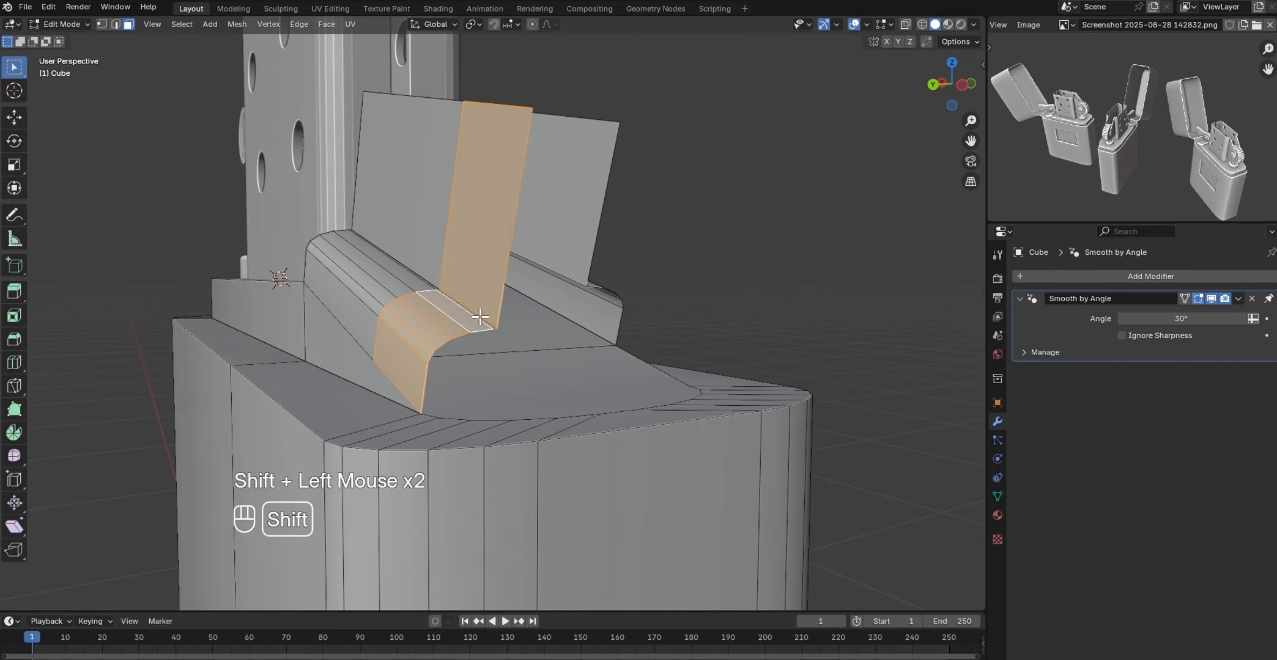
pyautogui.press('x')
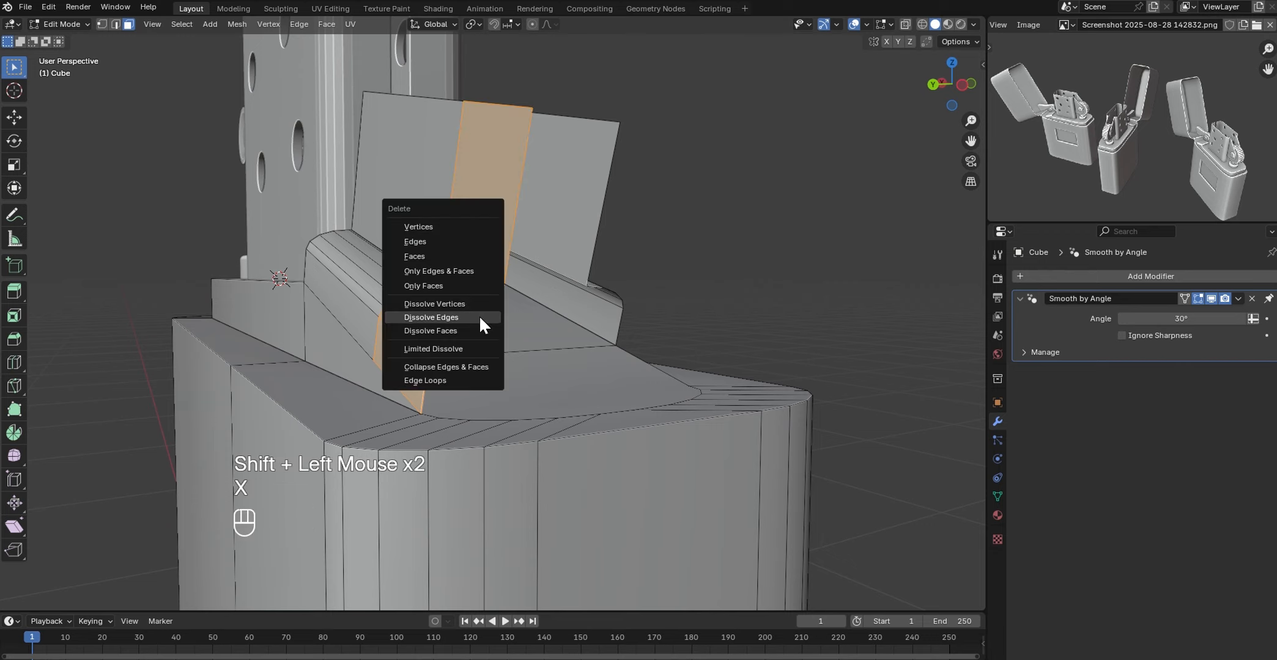
pyautogui.click(463, 261)
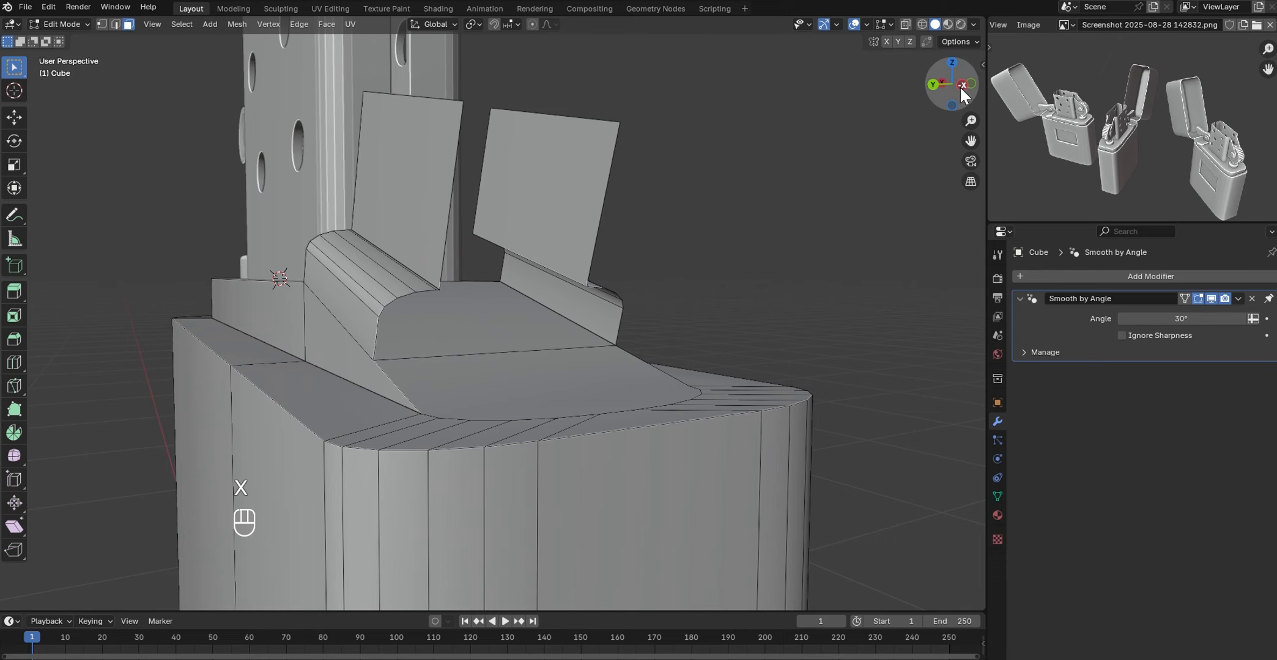
# - In front wireframe view, vertex-bevel the top corners of both upright plates with a 0.16 m width and 4 segments
pyautogui.moveTo(960, 86); pyautogui.dragTo(850, 91)
pyautogui.moveTo(952, 83)
pyautogui.mouseDown()
pyautogui.moveTo(899, 85)
pyautogui.moveTo(954, 85)
pyautogui.mouseUp()
pyautogui.press('KP_1')
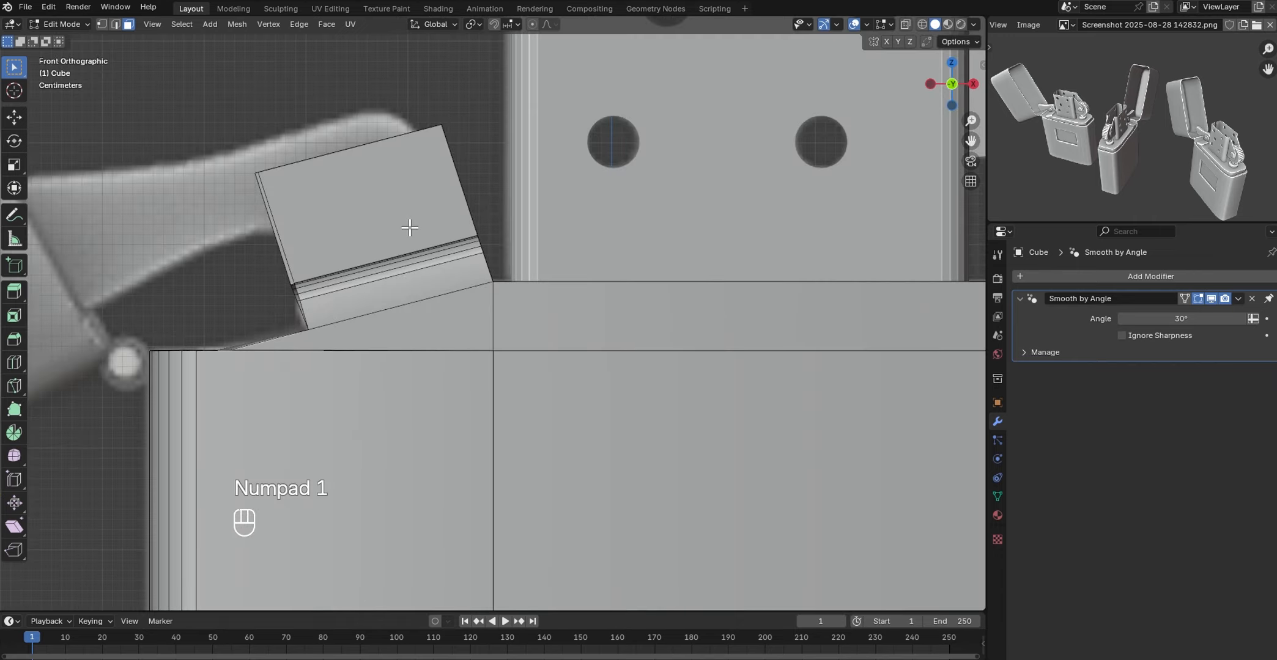
pyautogui.press('1')
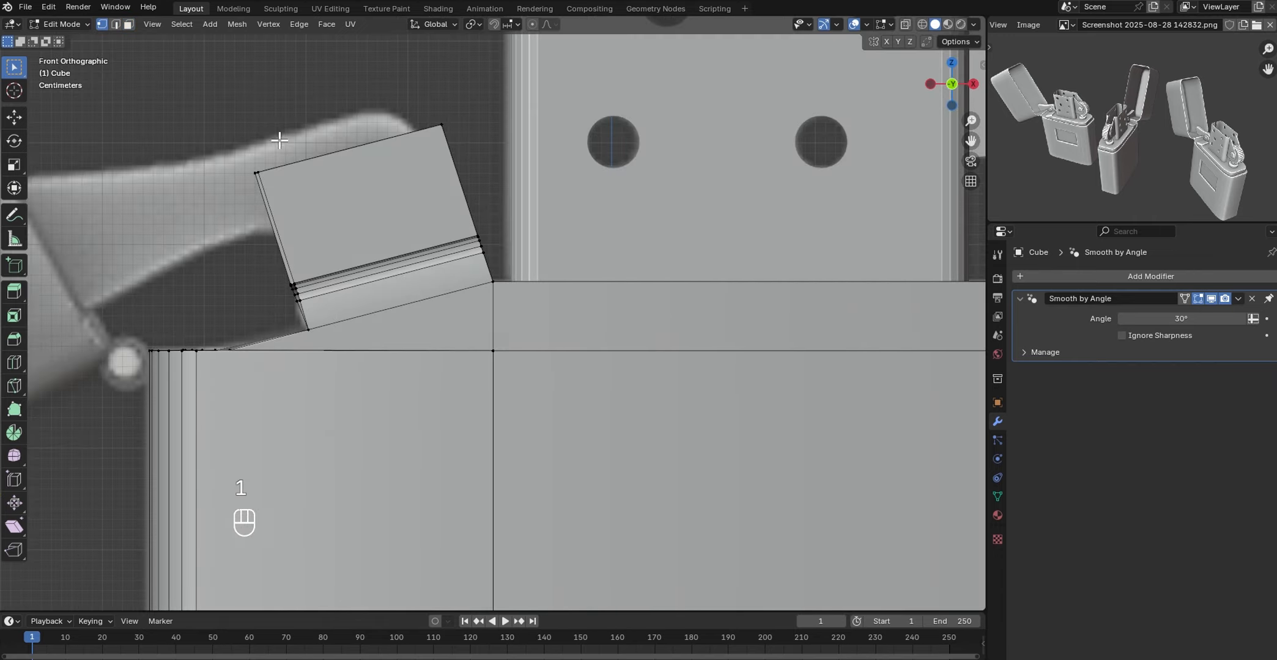
pyautogui.click(906, 24)
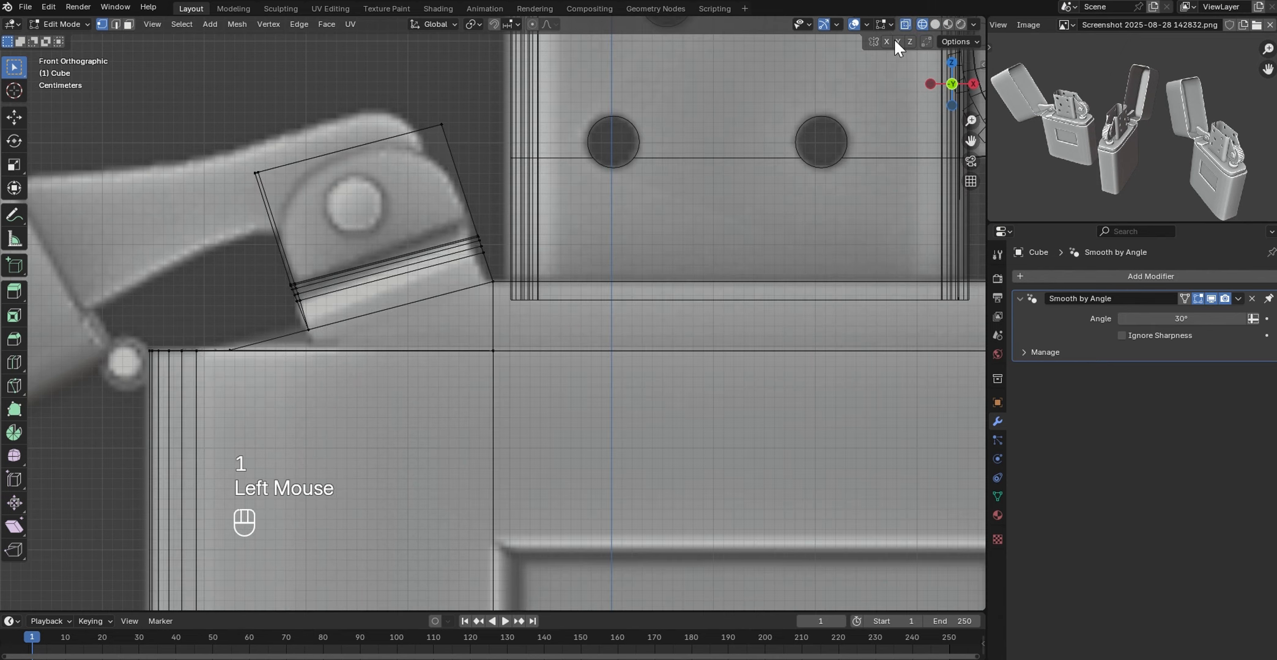
pyautogui.click(250, 177)
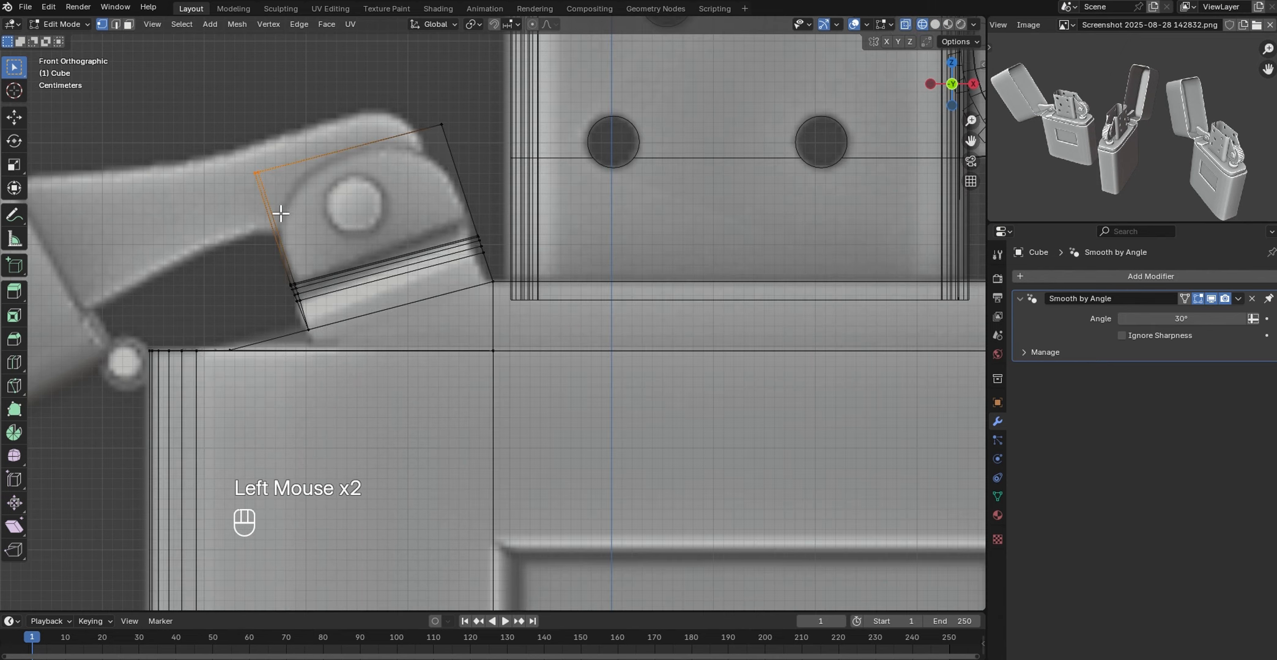
pyautogui.keyDown('shift'); pyautogui.click(456, 160); pyautogui.keyUp('shift')
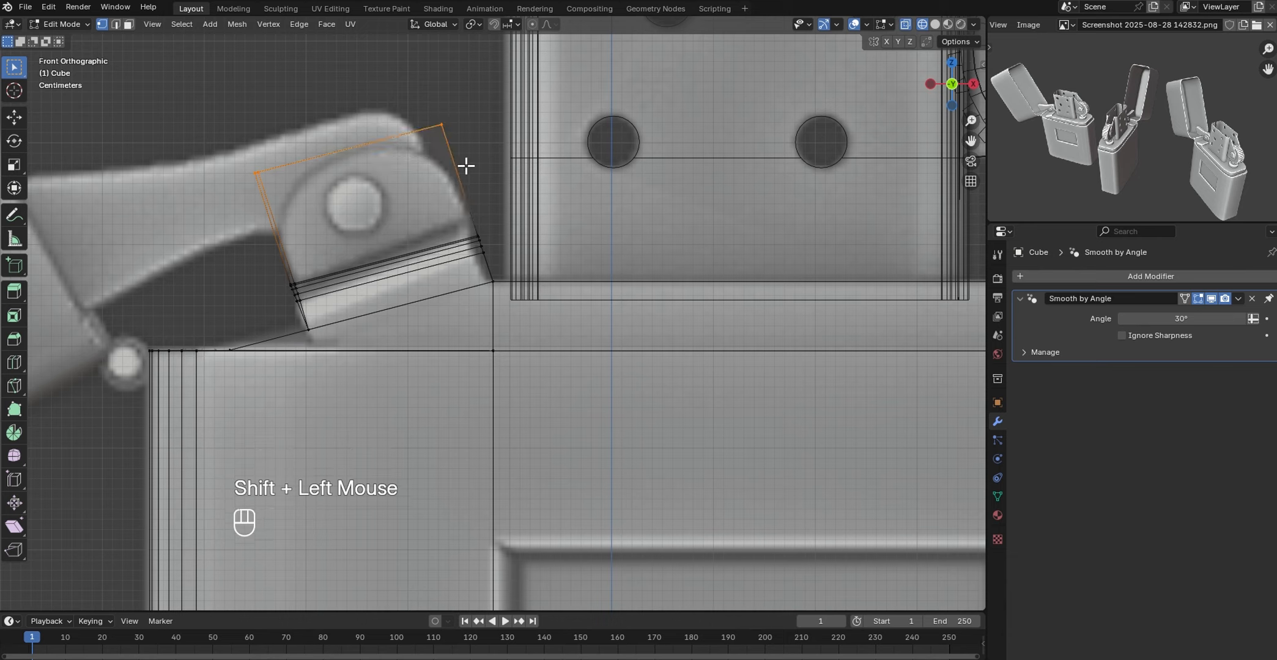
pyautogui.hotkey('shift', 'ctrl', 'b')
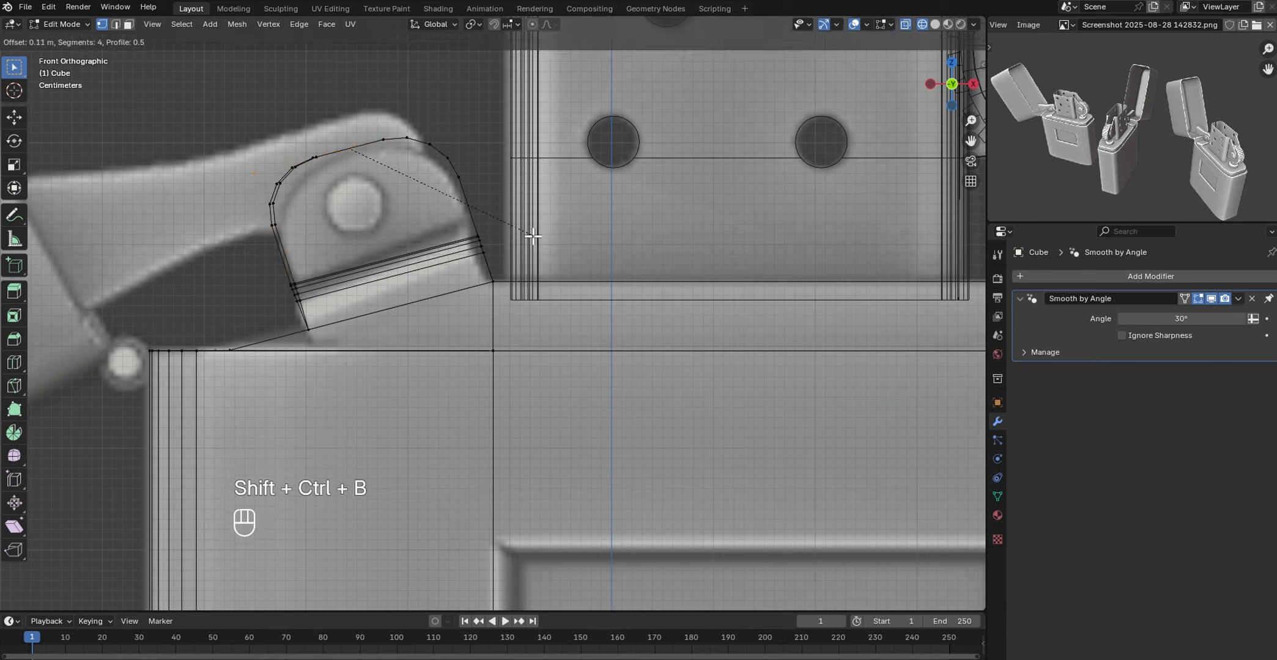
pyautogui.click(559, 257)
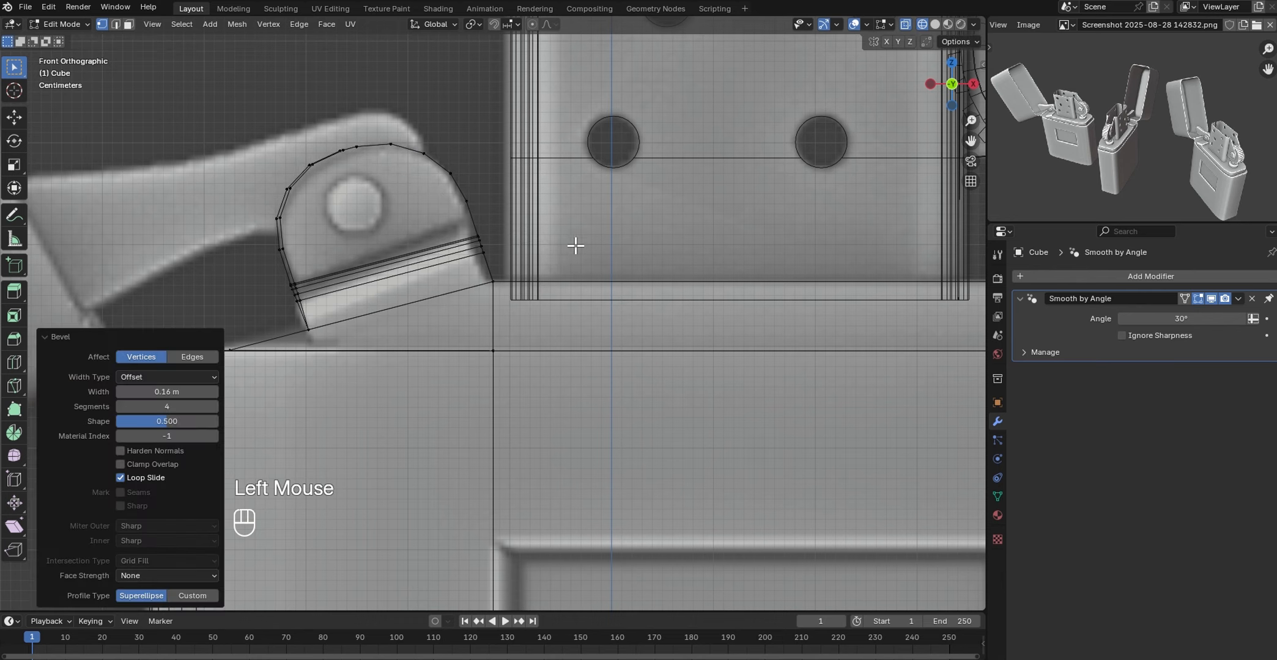
# - In solid shading, extrude both rounded plate faces in place and scale them inward along Y to 0.683 for thickness
pyautogui.click(935, 26)
pyautogui.moveTo(947, 91)
pyautogui.mouseDown()
pyautogui.moveTo(951, 107)
pyautogui.moveTo(936, 98)
pyautogui.mouseUp()
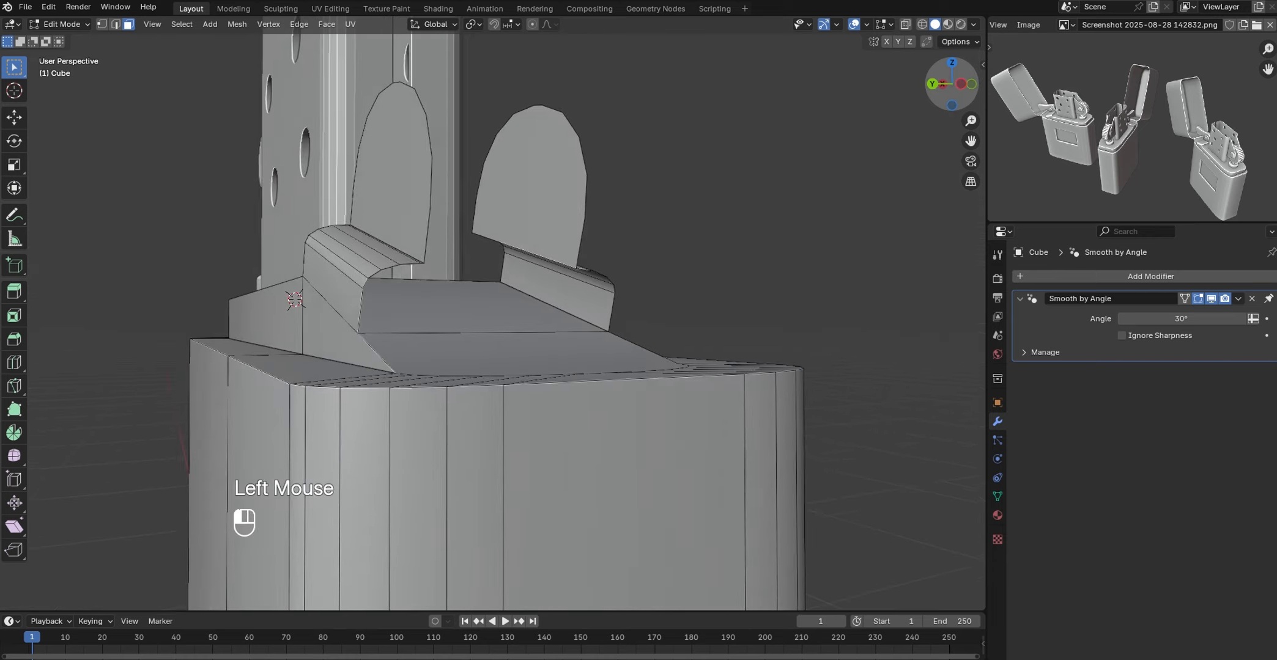
pyautogui.click(549, 185)
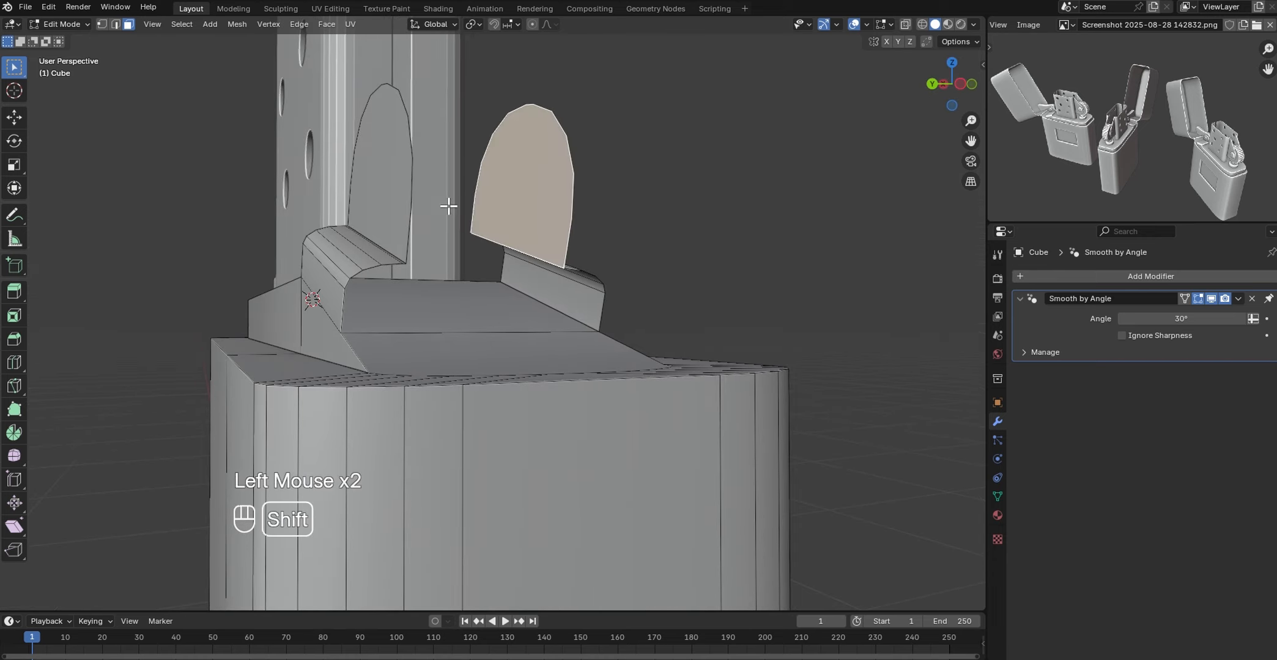
pyautogui.keyDown('shift'); pyautogui.click(379, 174); pyautogui.keyUp('shift')
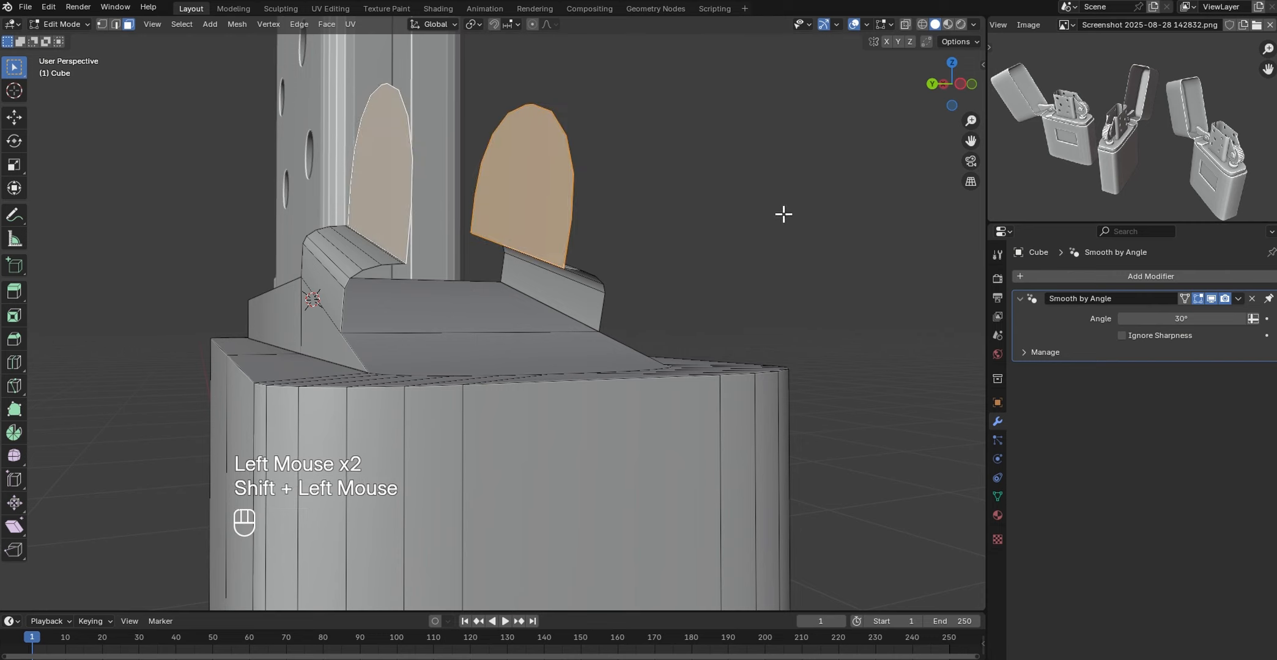
pyautogui.press('e')
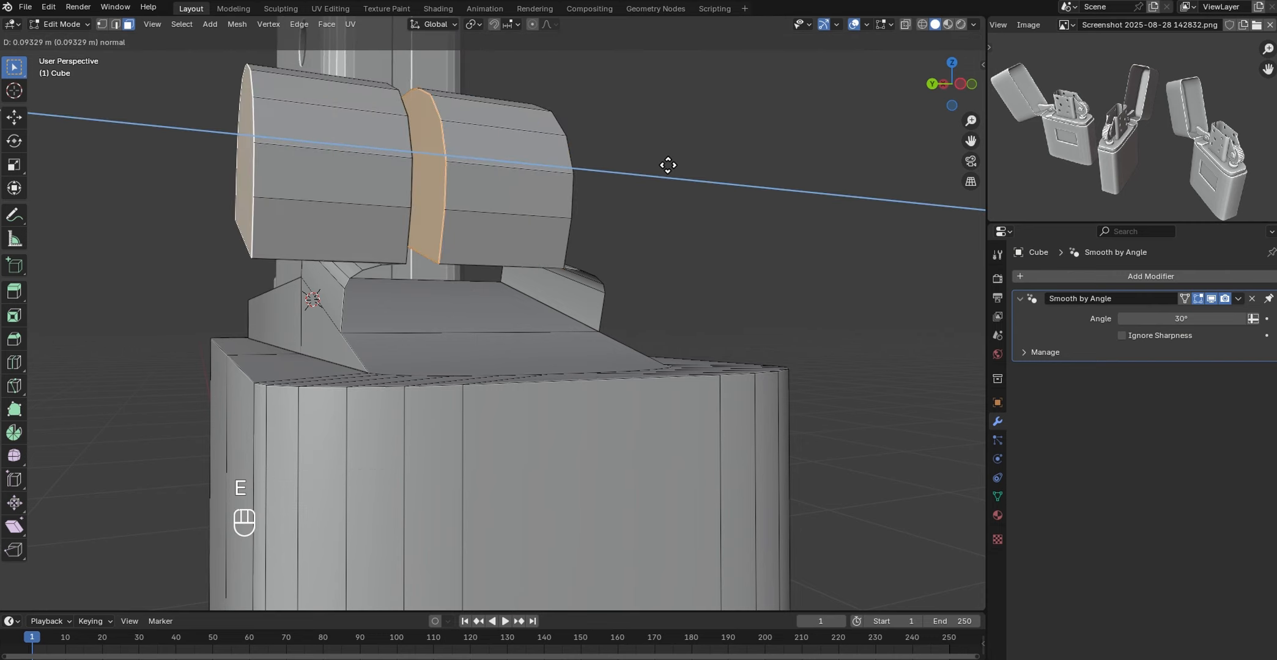
pyautogui.rightClick(668, 165)
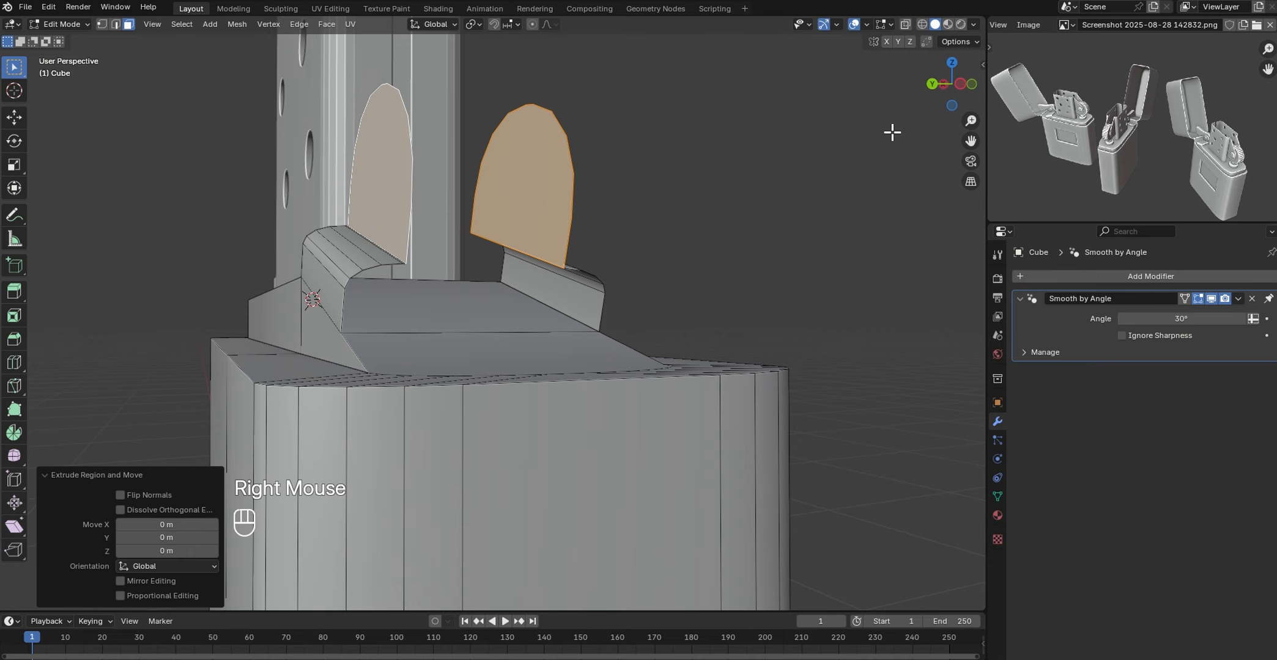
pyautogui.moveTo(939, 95); pyautogui.dragTo(676, 285)
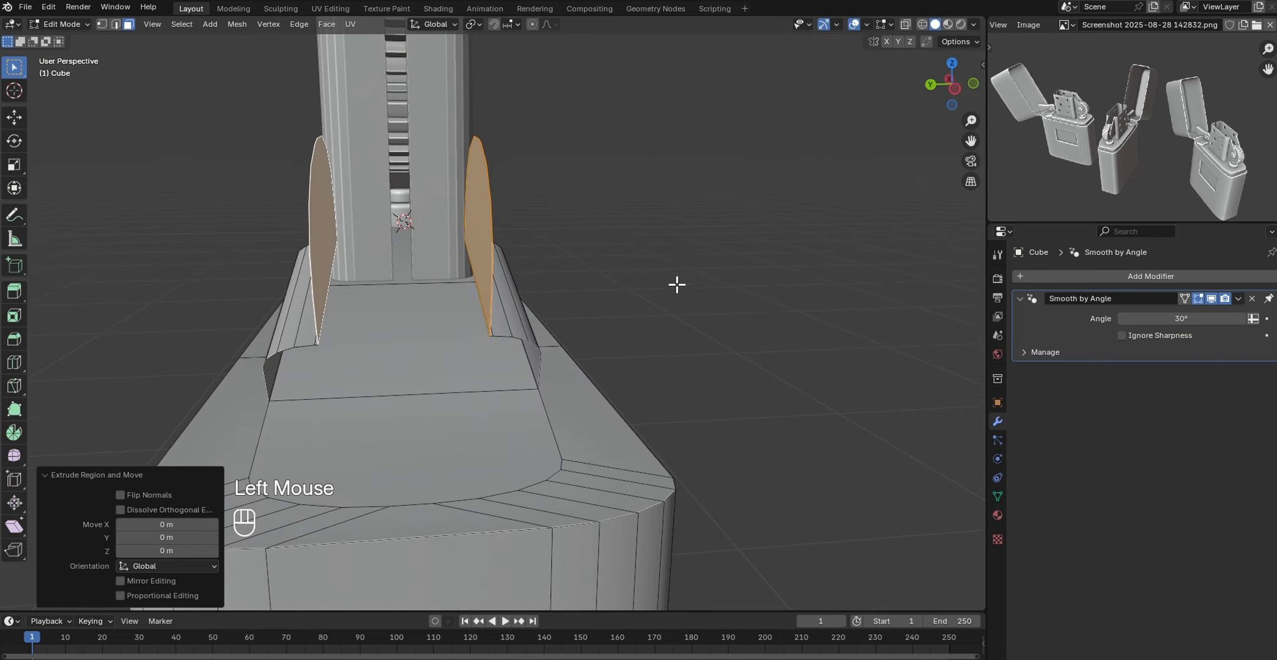
pyautogui.press('s')
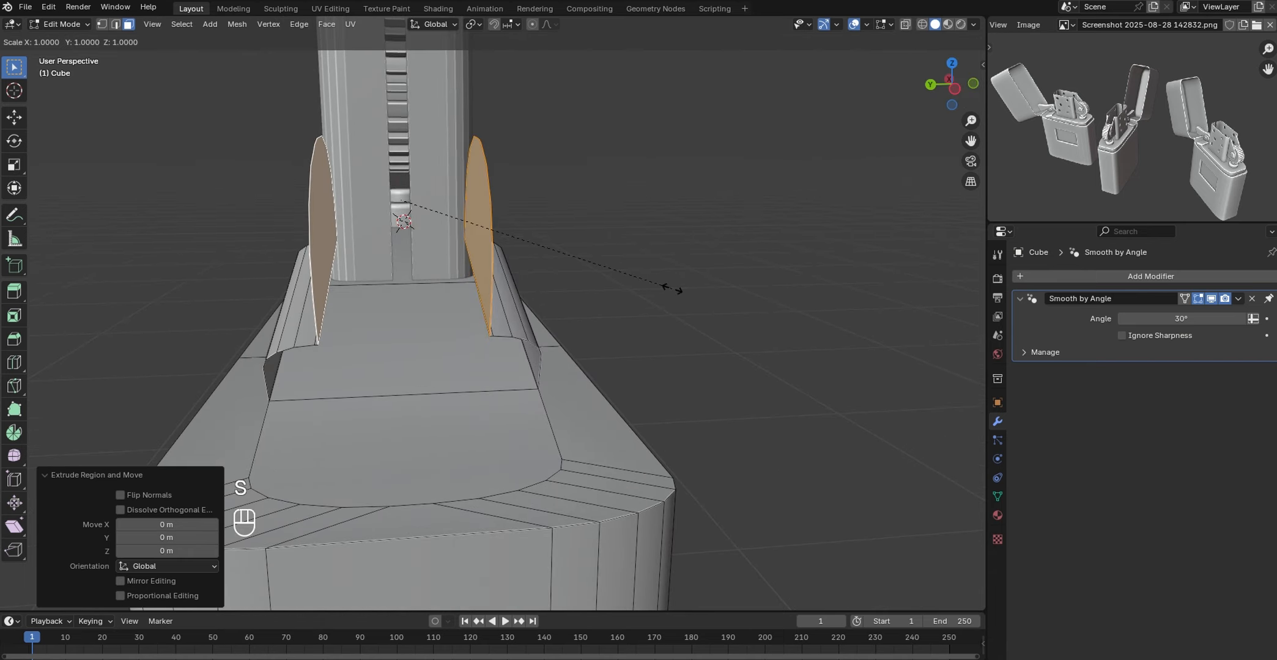
pyautogui.press('y')
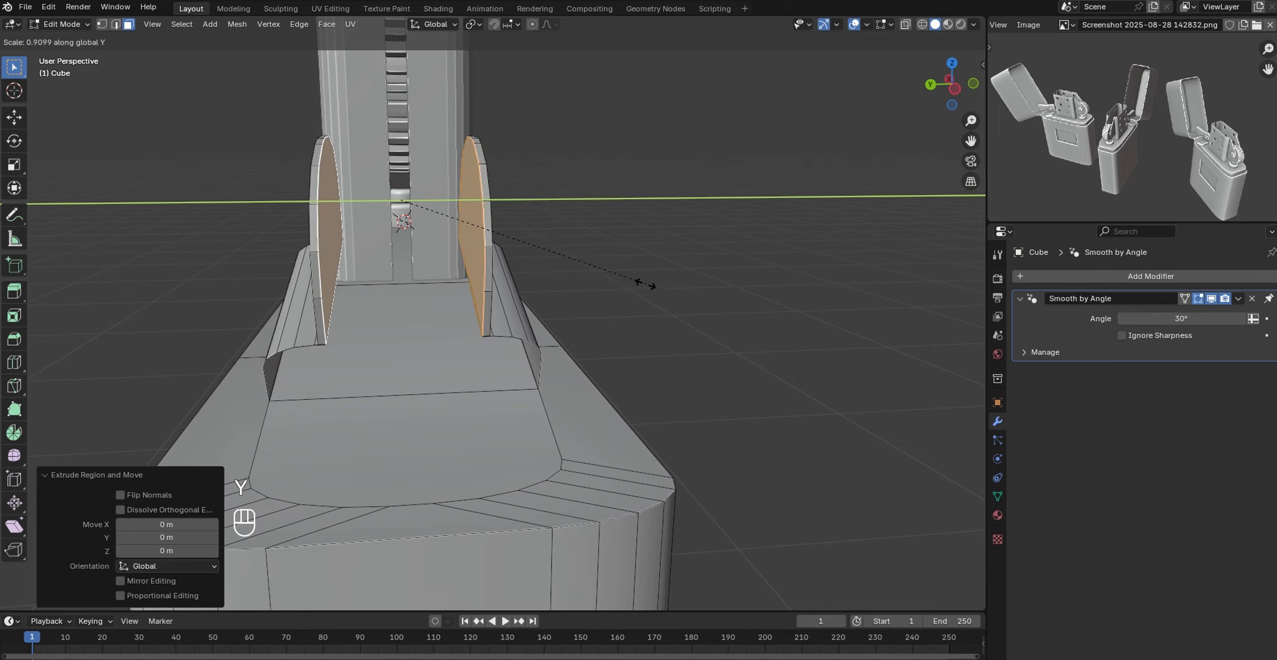
pyautogui.click(580, 283)
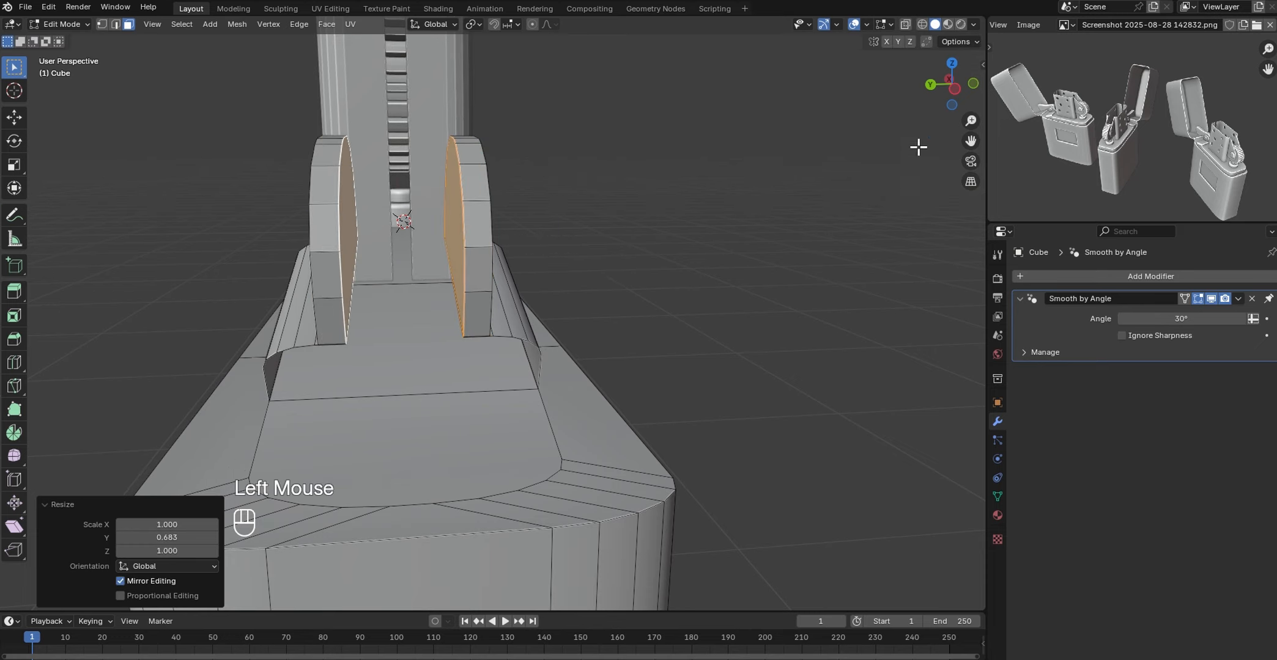
# - Select the open outer edge outline of the front hinge plate and fill it with a face
pyautogui.moveTo(941, 100)
pyautogui.mouseDown()
pyautogui.moveTo(969, 91)
pyautogui.moveTo(919, 104)
pyautogui.mouseUp()
pyautogui.press('2')
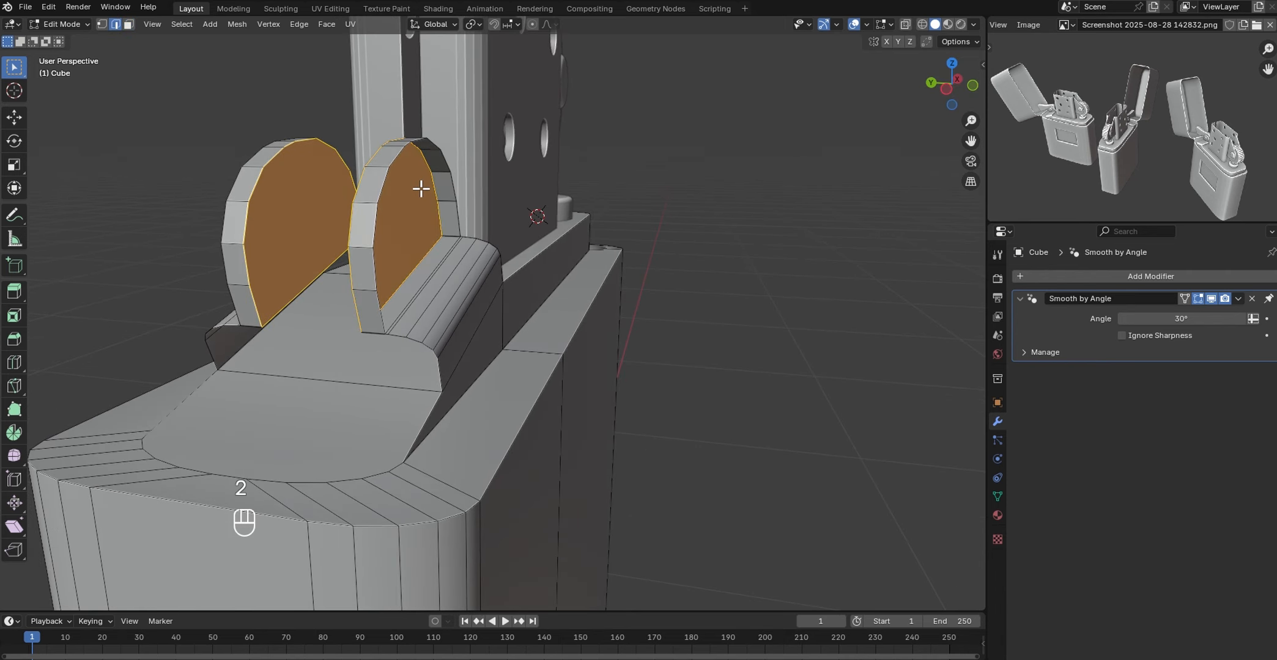
pyautogui.click(665, 204)
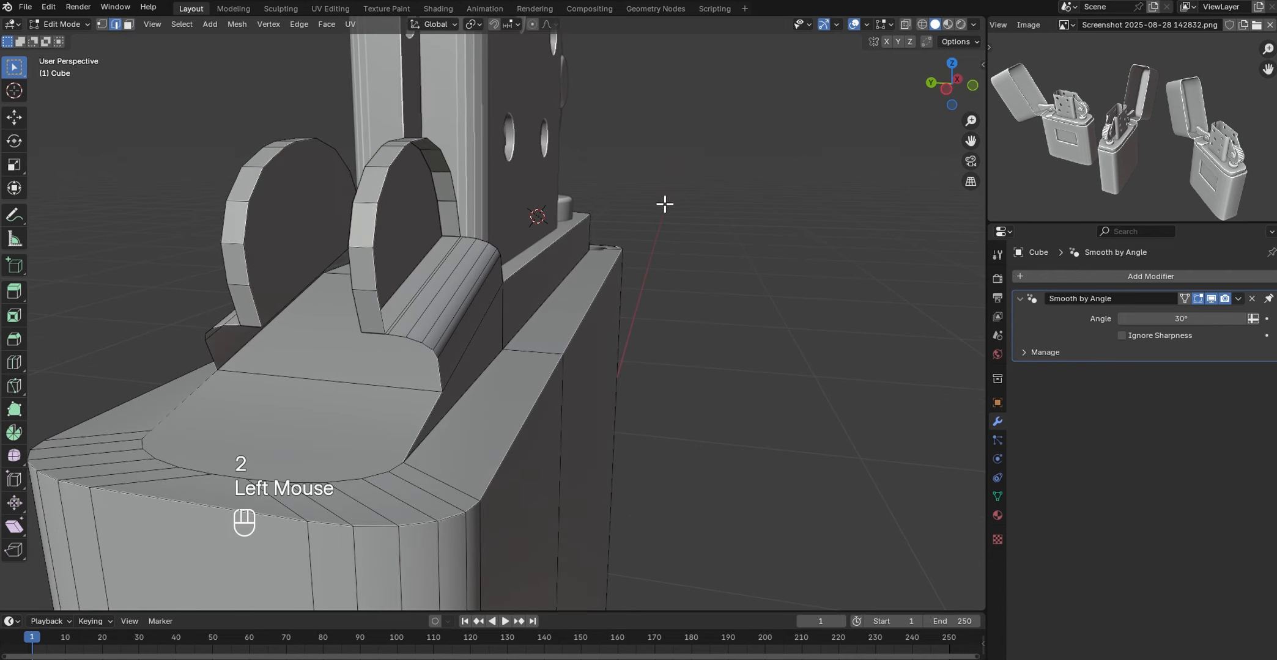
pyautogui.click(460, 218)
pyautogui.keyDown('ctrl'); pyautogui.click(434, 143); pyautogui.keyUp('ctrl')
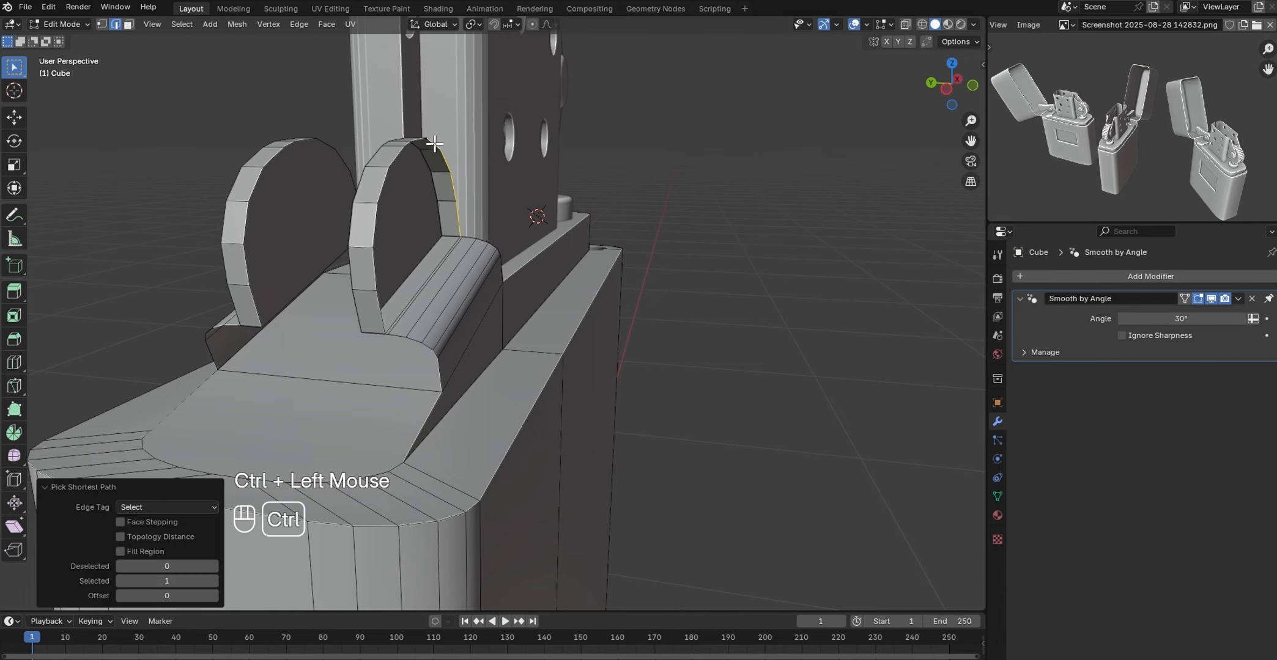
pyautogui.keyDown('ctrl'); pyautogui.click(375, 257); pyautogui.keyUp('ctrl')
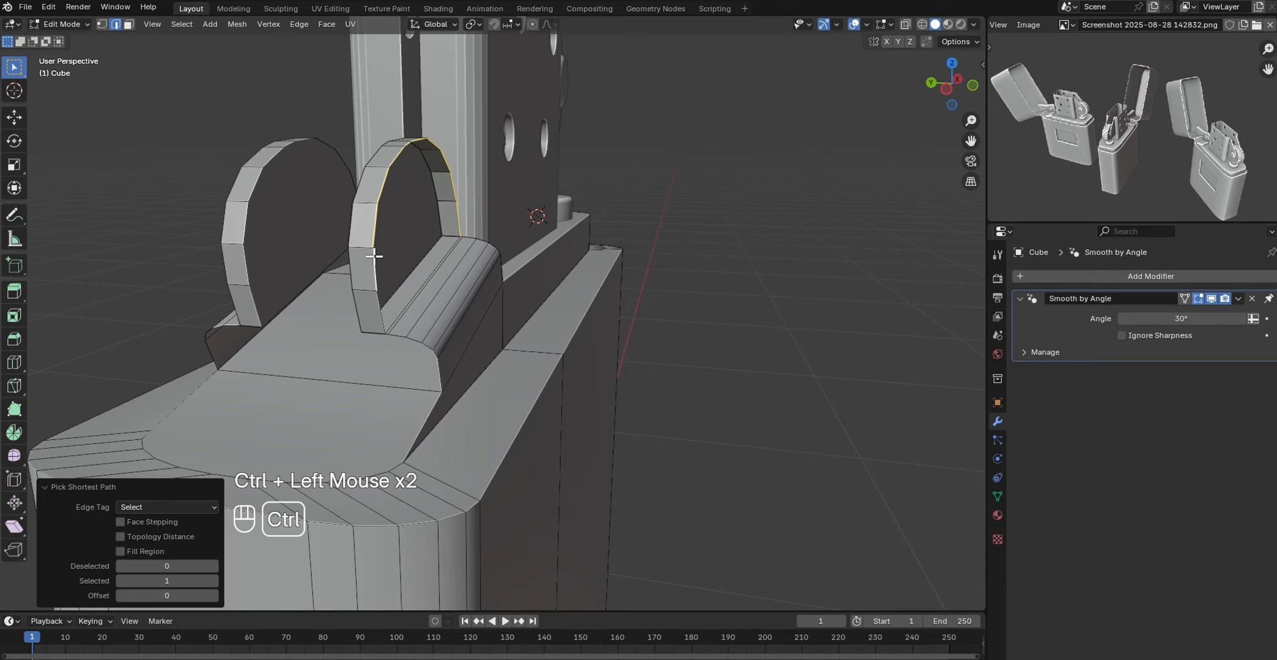
pyautogui.keyDown('ctrl'); pyautogui.click(377, 305); pyautogui.keyUp('ctrl')
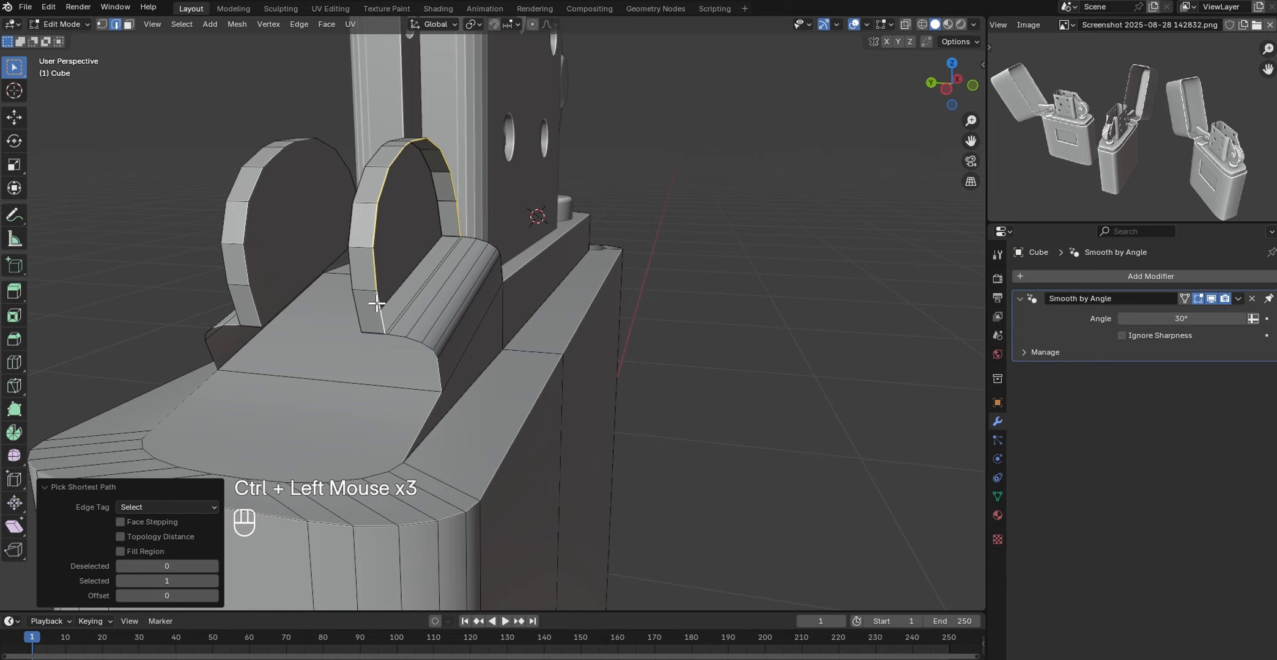
pyautogui.press('f')
pyautogui.click(783, 221)
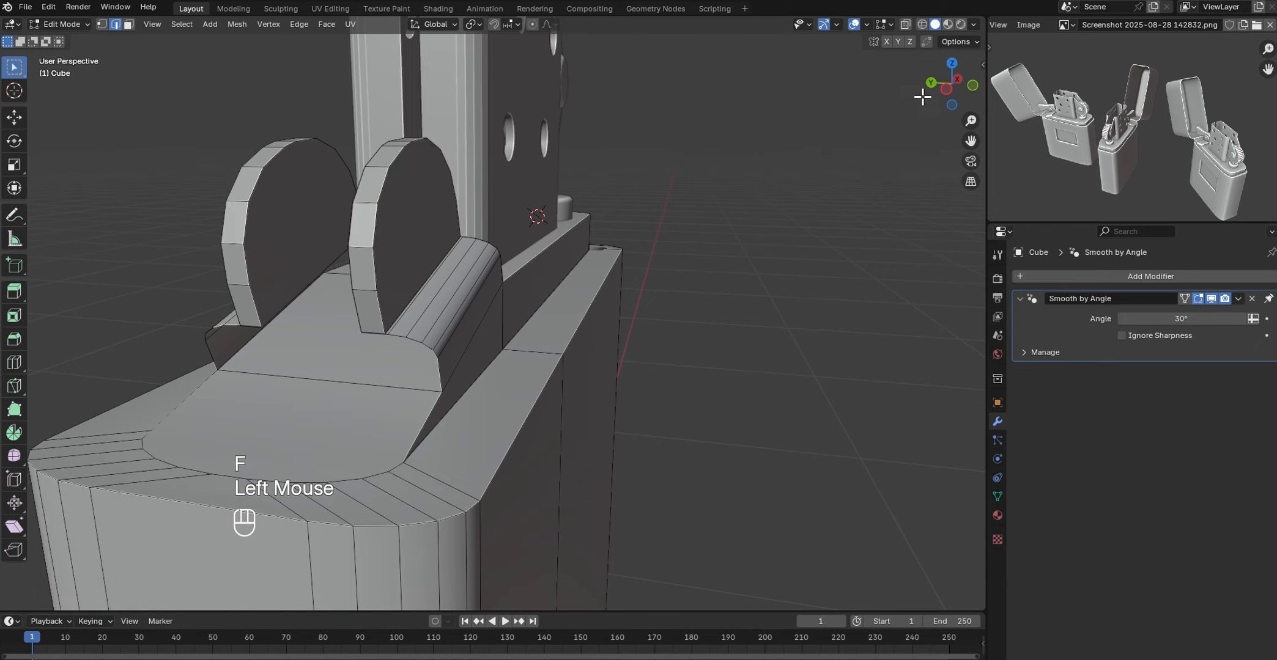
pyautogui.moveTo(943, 89); pyautogui.dragTo(1059, 83)
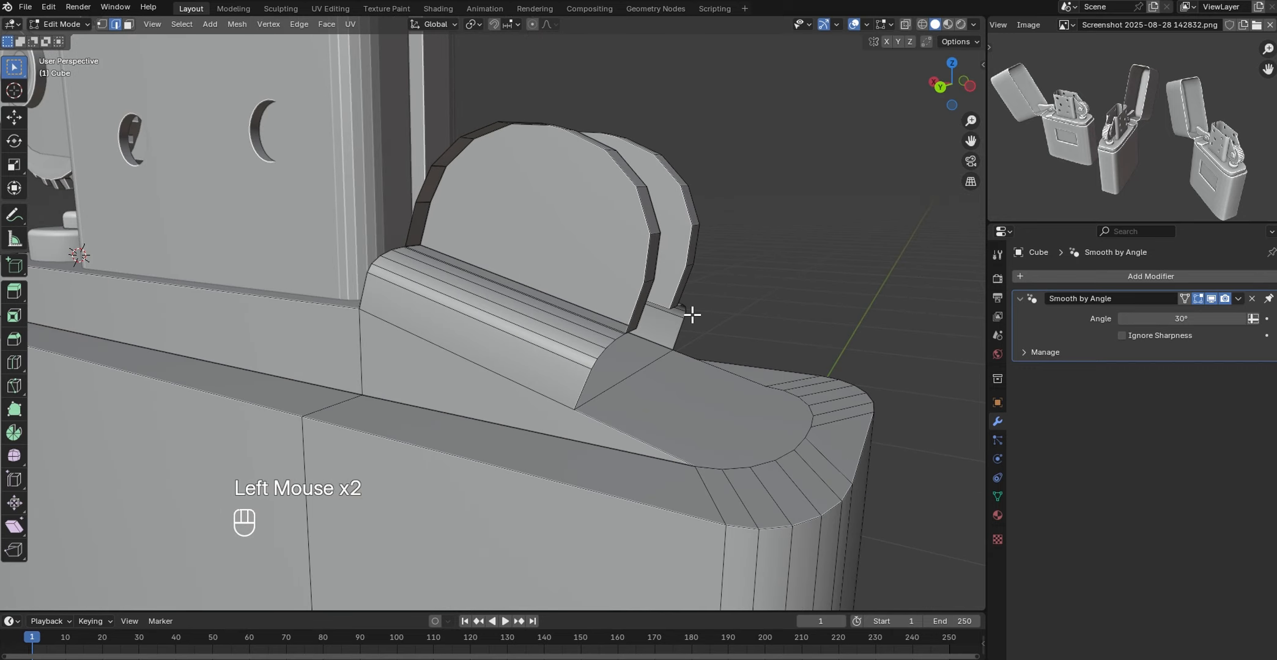
# - Select the open outer edge outline of the back hinge plate and fill it with a face
pyautogui.click(633, 307)
pyautogui.press('ctrl')
pyautogui.keyDown('ctrl'); pyautogui.click(627, 174); pyautogui.keyUp('ctrl')
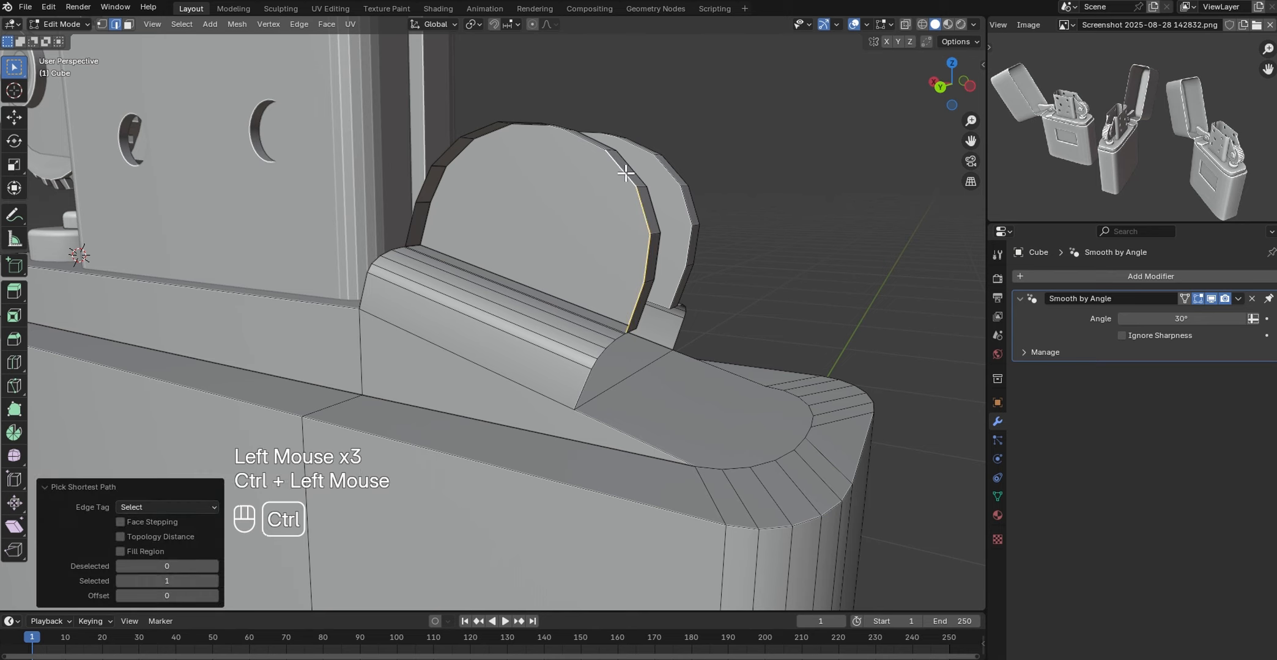
pyautogui.keyDown('ctrl'); pyautogui.click(426, 181); pyautogui.keyUp('ctrl')
pyautogui.keyDown('ctrl'); pyautogui.click(411, 217); pyautogui.keyUp('ctrl')
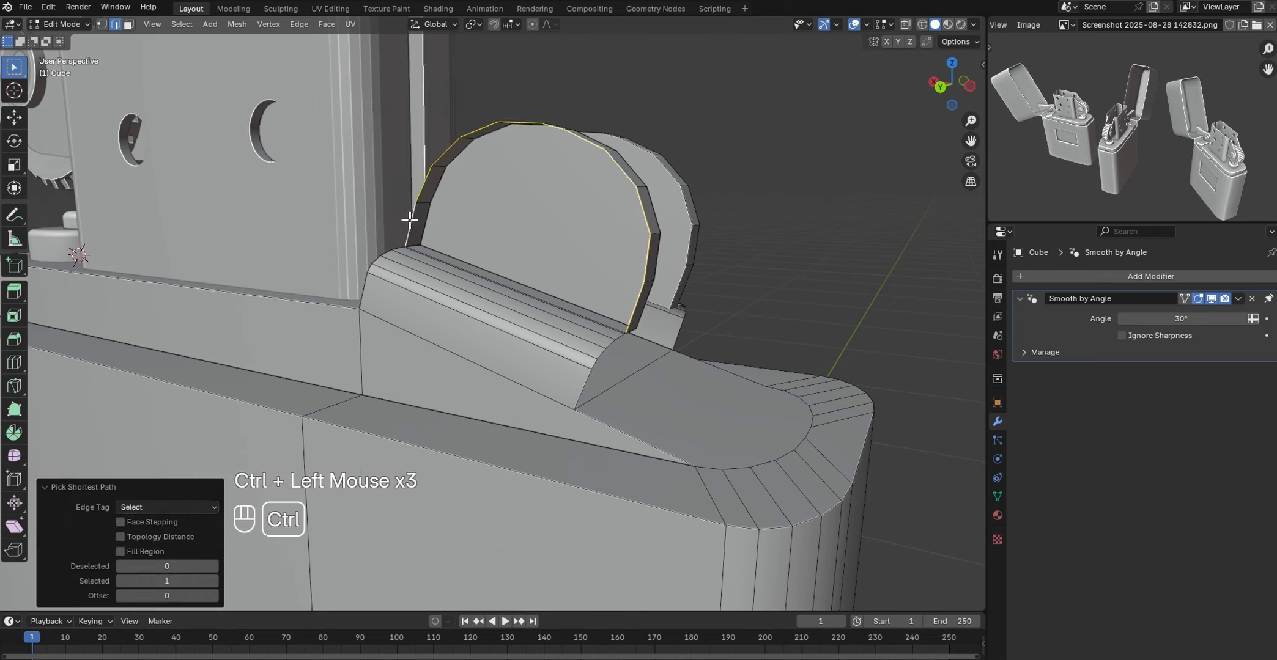
pyautogui.press('f')
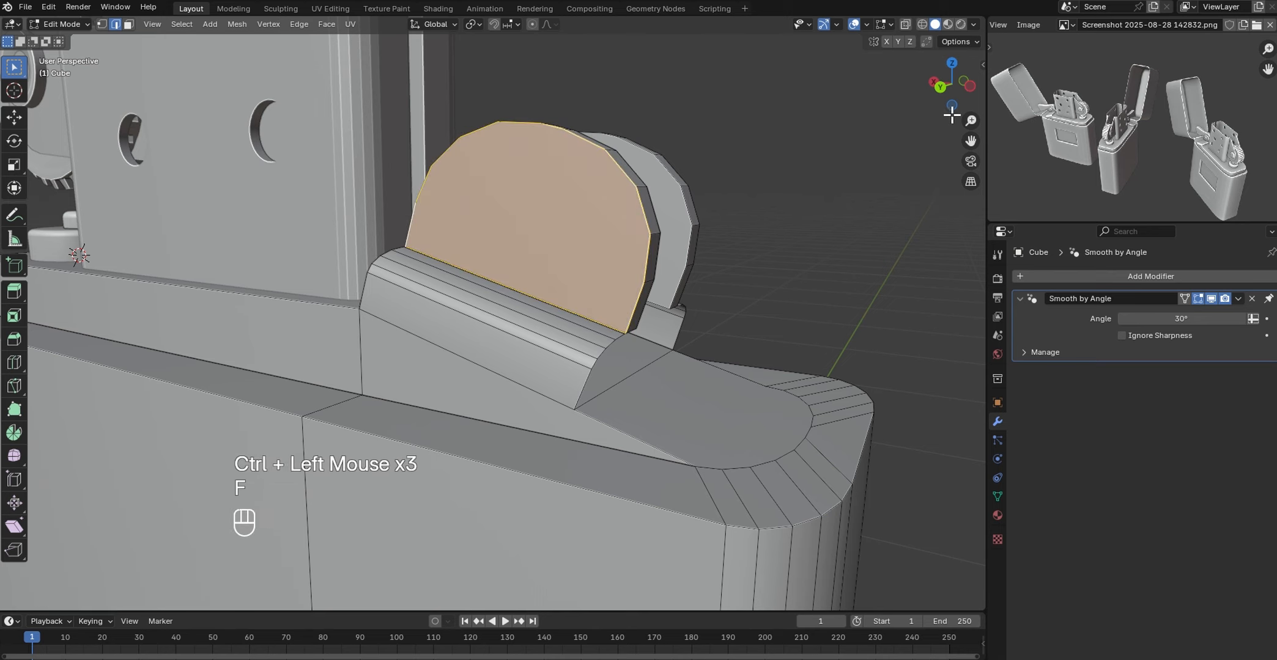
# - Return to Object Mode and apply Shade Auto Smooth at 30° to the lighter body with the hinge plates
pyautogui.moveTo(951, 115); pyautogui.dragTo(868, 116)
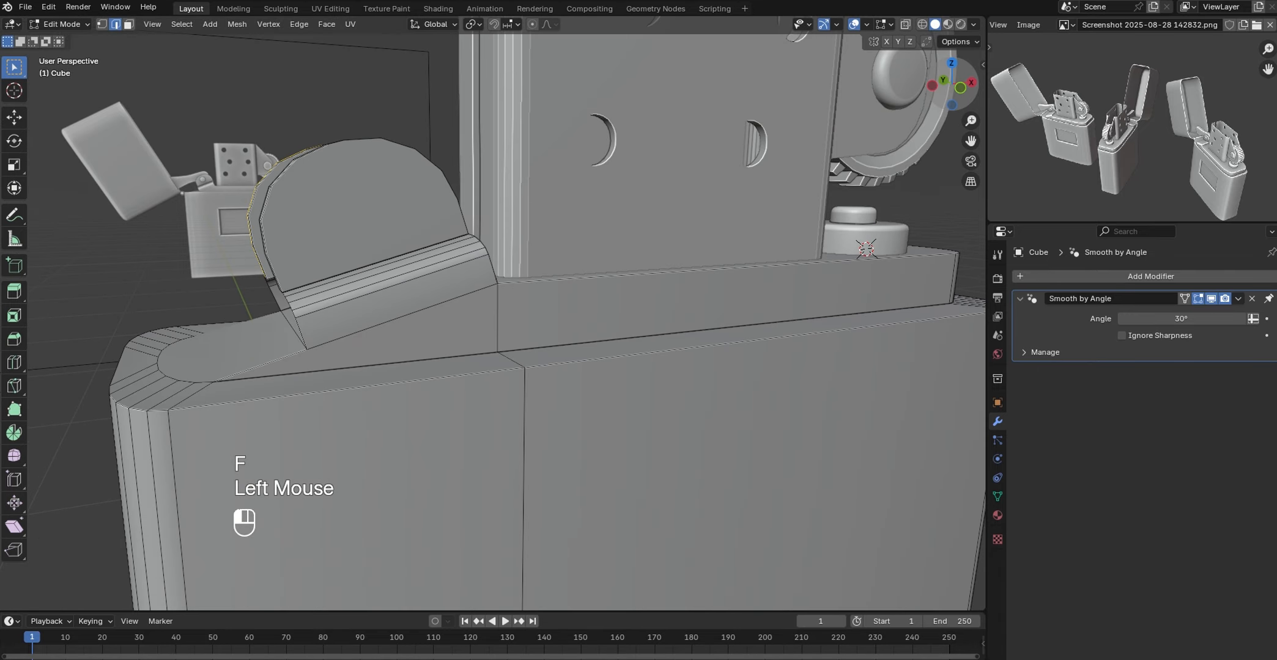
pyautogui.scroll(-3, 794, 183)
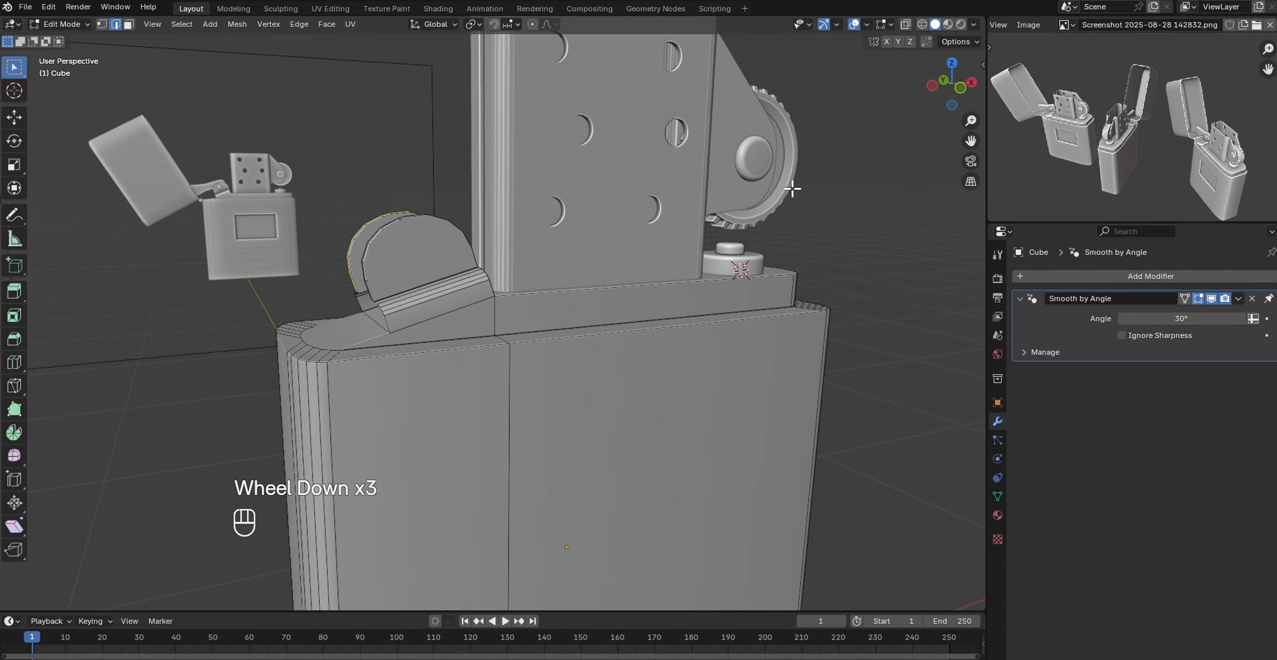
pyautogui.press('Tab')
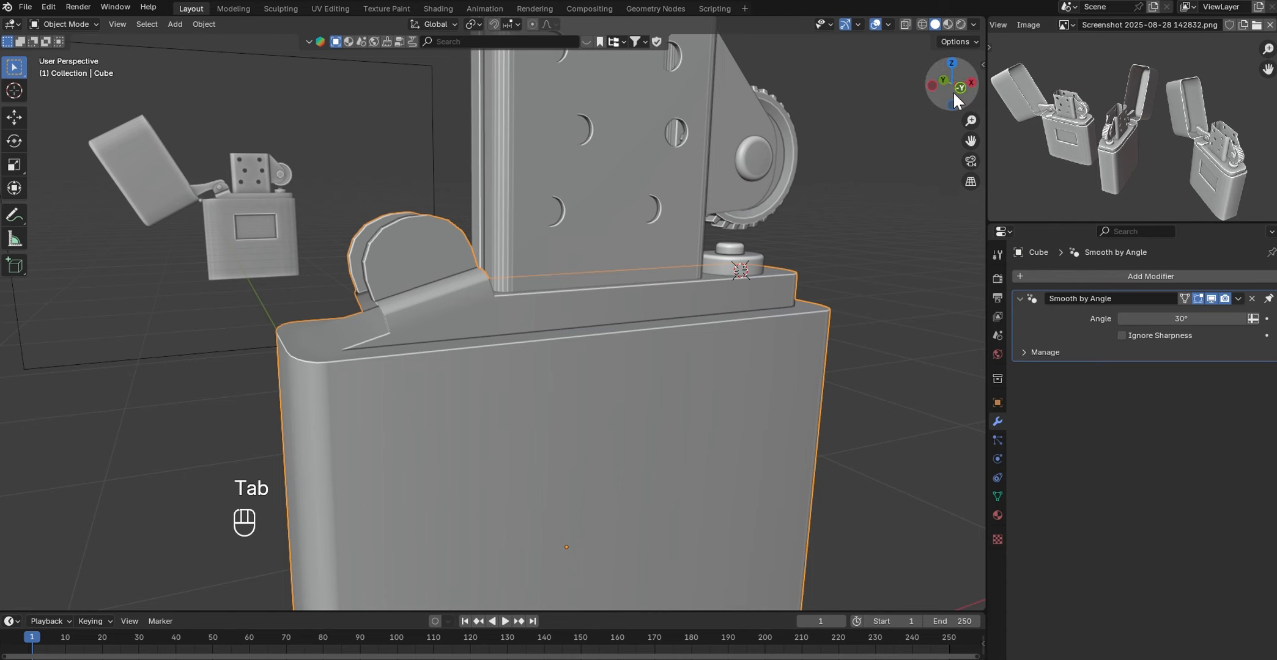
pyautogui.moveTo(954, 98); pyautogui.dragTo(936, 117)
pyautogui.rightClick(511, 344)
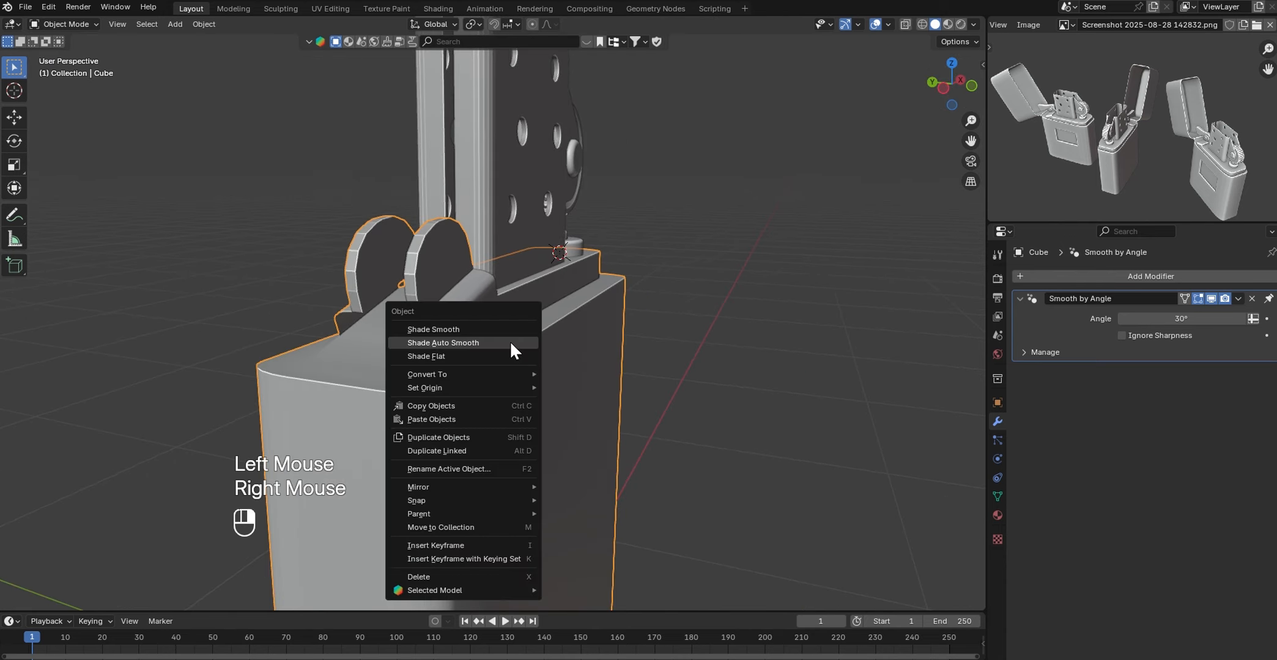
pyautogui.click(501, 344)
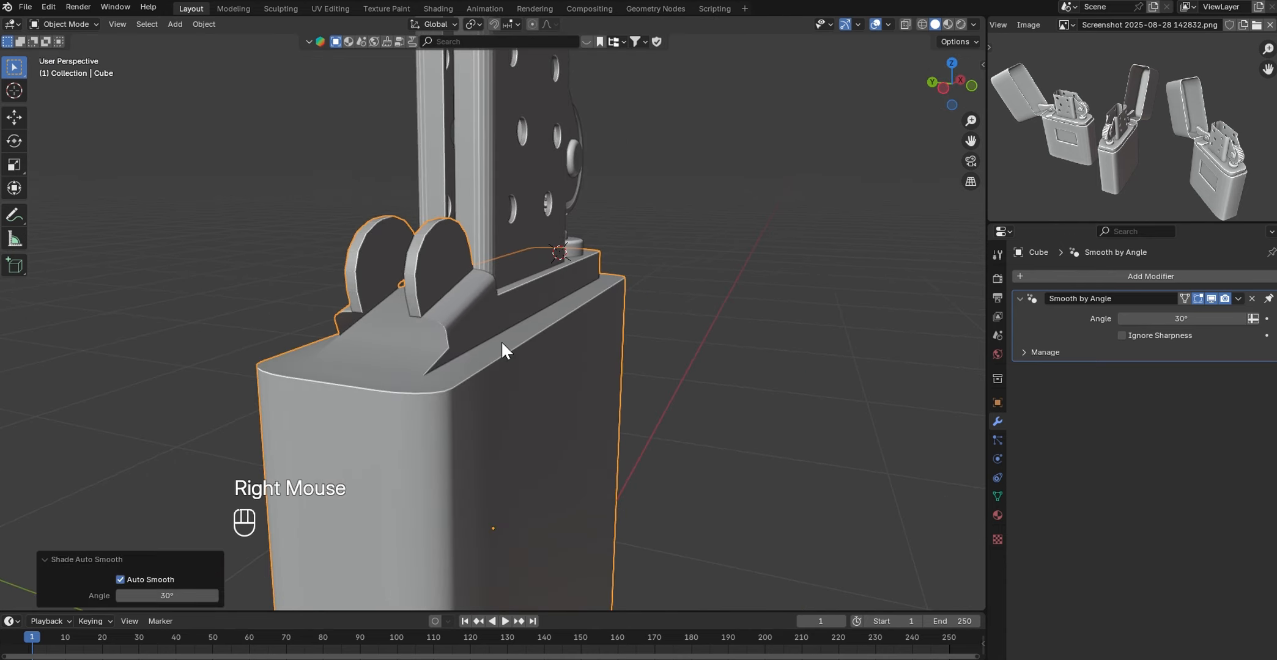
pyautogui.click(768, 278)
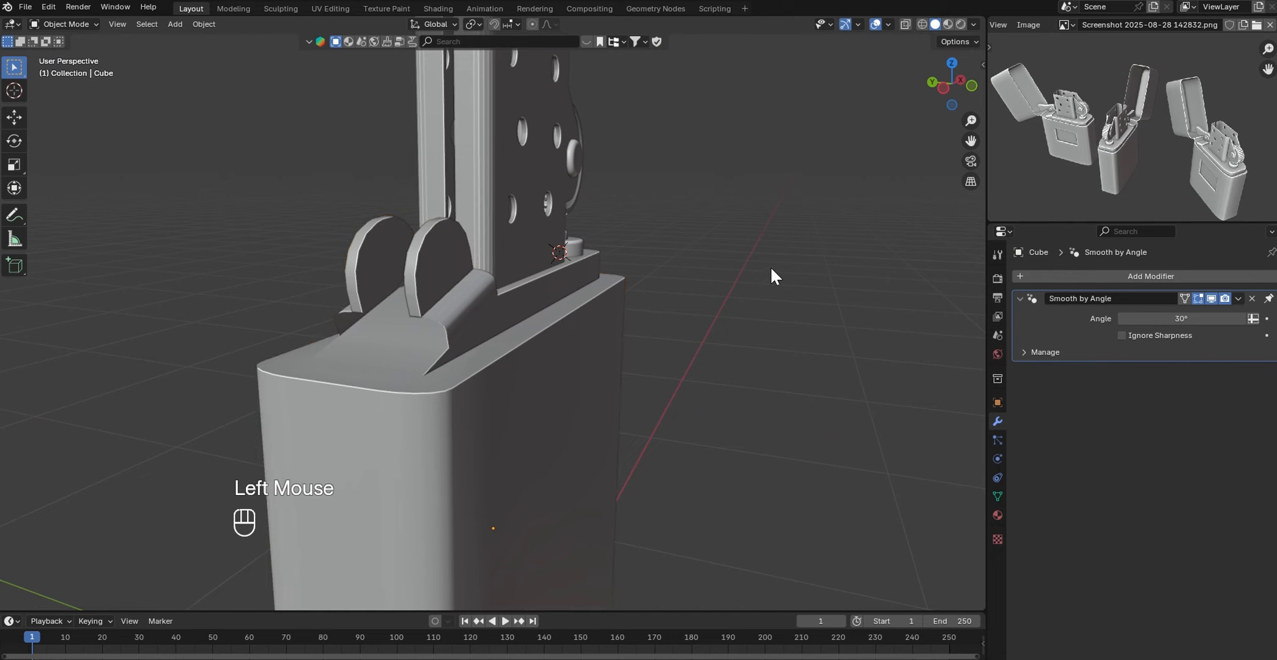
# - In front view, place the 3D cursor on the reference's small hinge-pin circle beside the lid corner and add a cylinder there
pyautogui.press('KP_1')
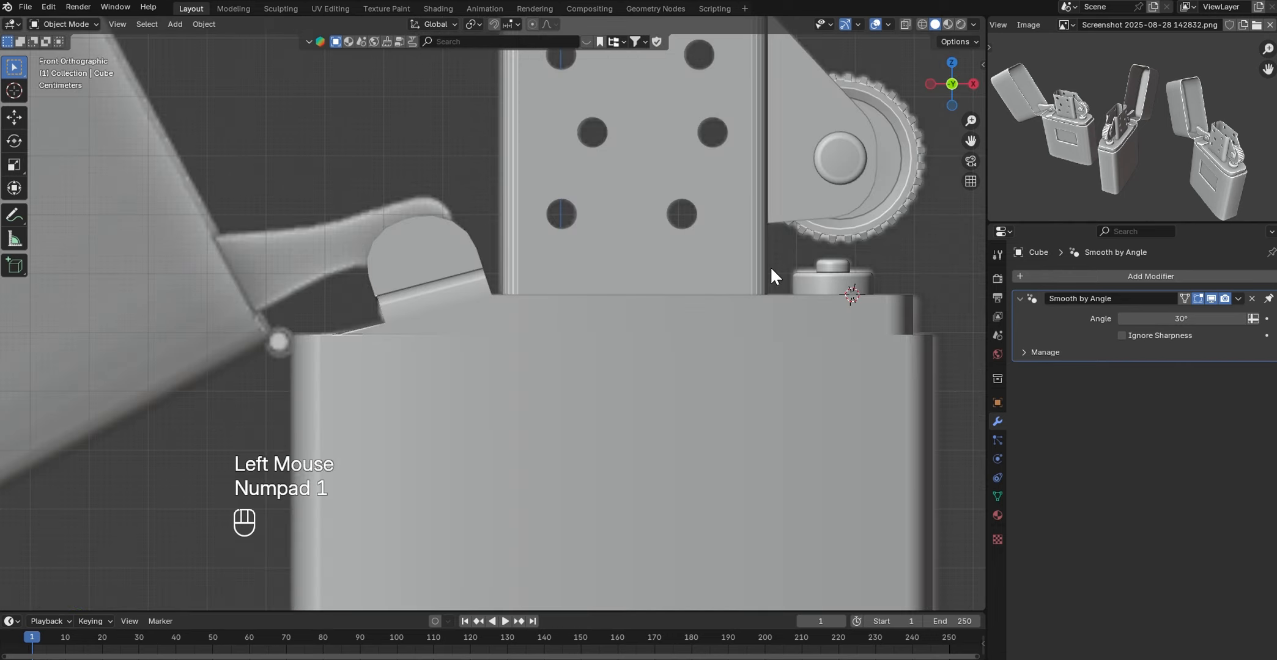
pyautogui.scroll(-2, 769, 266)
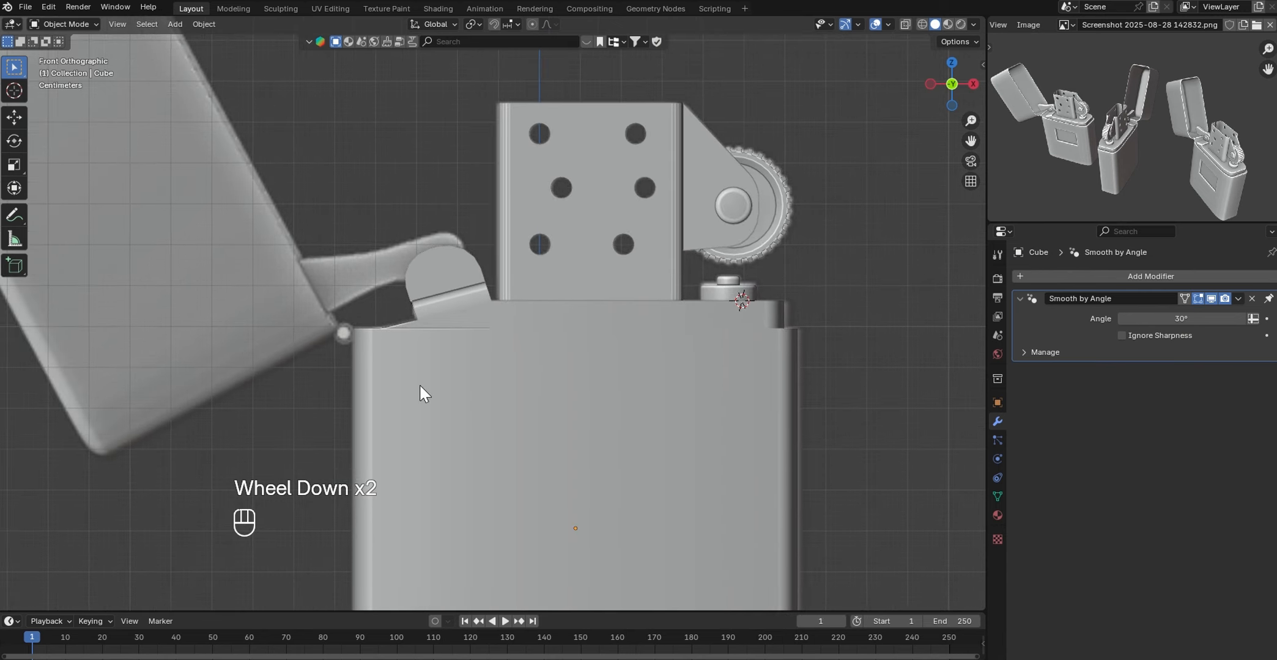
pyautogui.keyDown('shift'); pyautogui.rightClick(343, 331); pyautogui.keyUp('shift')
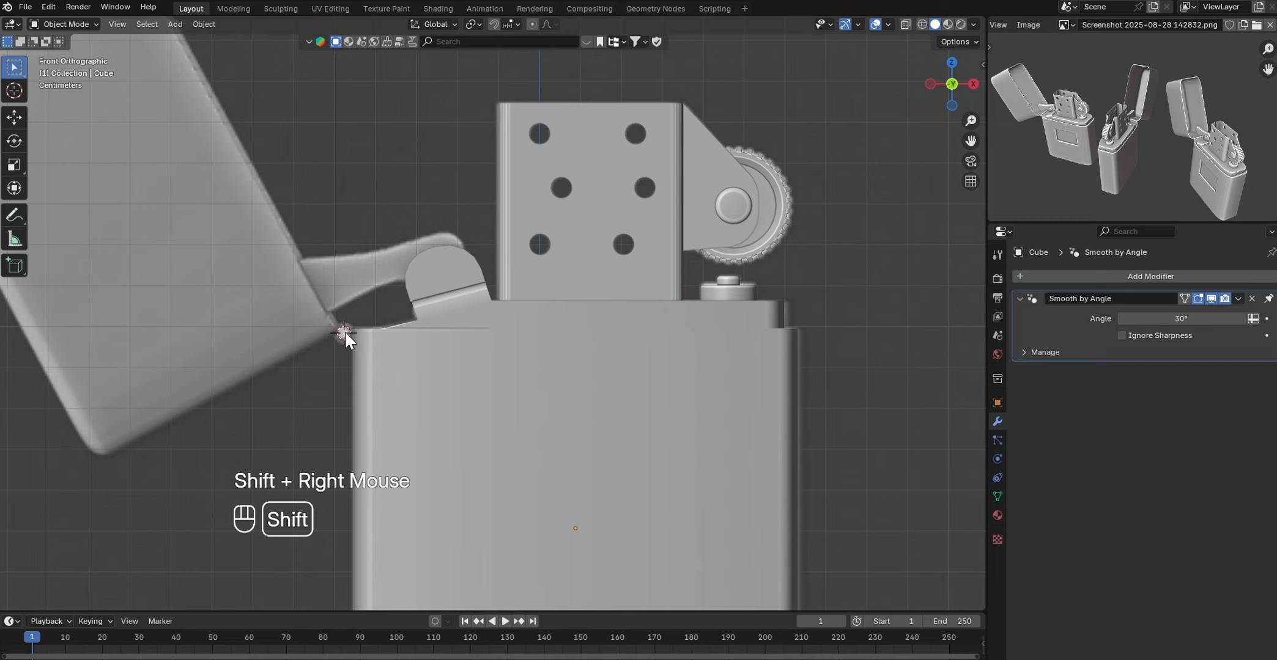
pyautogui.hotkey('shift', 'a')
pyautogui.moveTo(349, 332)
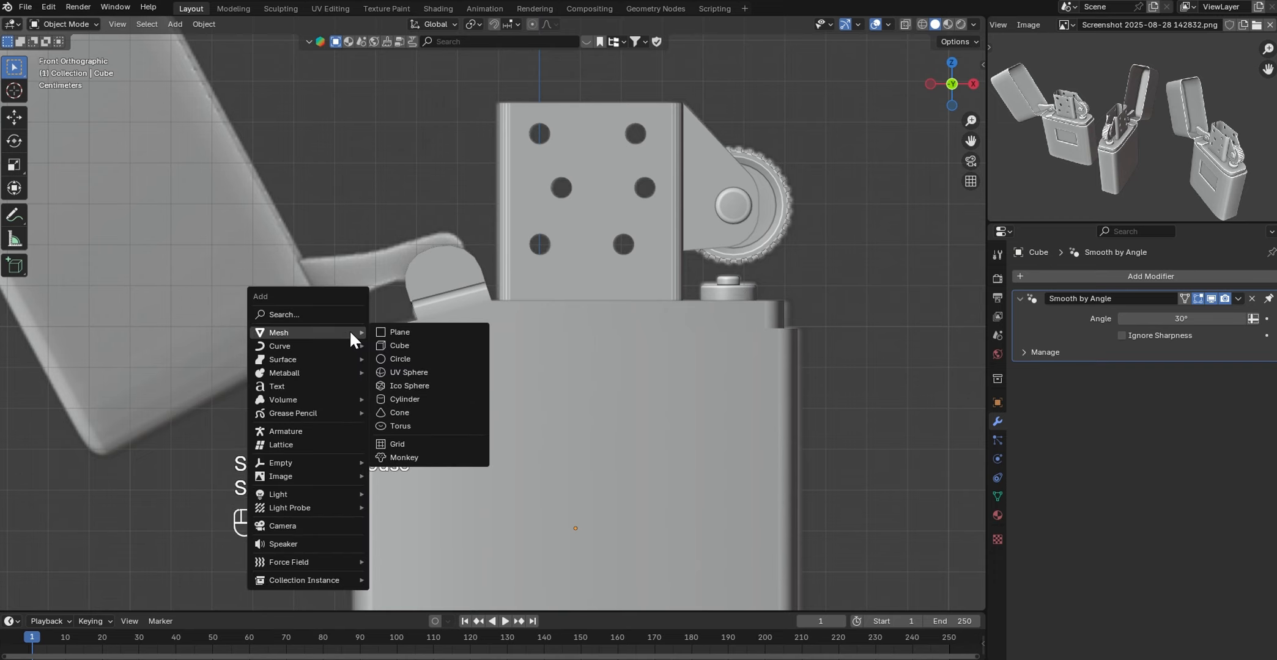
pyautogui.click(425, 399)
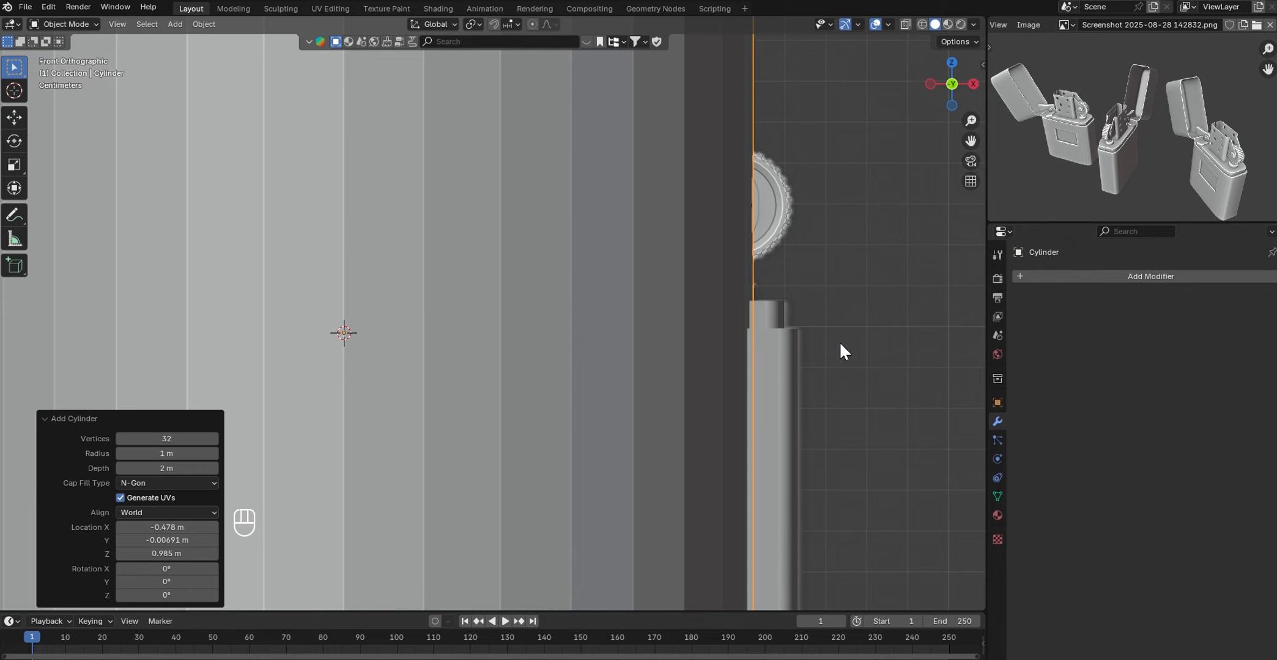
# - Rotate the cylinder 90° about X and apply Shade Auto Smooth at 30° to it
pyautogui.press('r')
pyautogui.press('x')
pyautogui.press('9')
pyautogui.press('0')
pyautogui.press('Return')
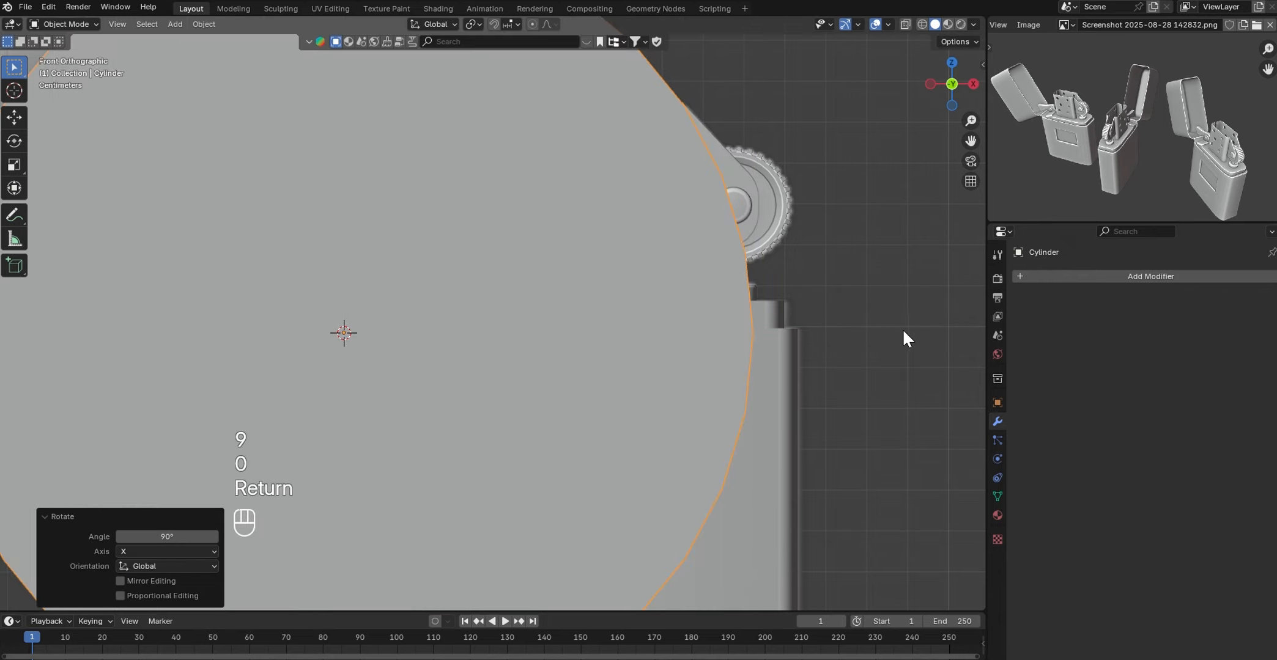
pyautogui.scroll(-3, 892, 329)
pyautogui.moveTo(952, 84)
pyautogui.mouseDown()
pyautogui.moveTo(920, 98)
pyautogui.moveTo(936, 92)
pyautogui.mouseUp()
pyautogui.rightClick(356, 275)
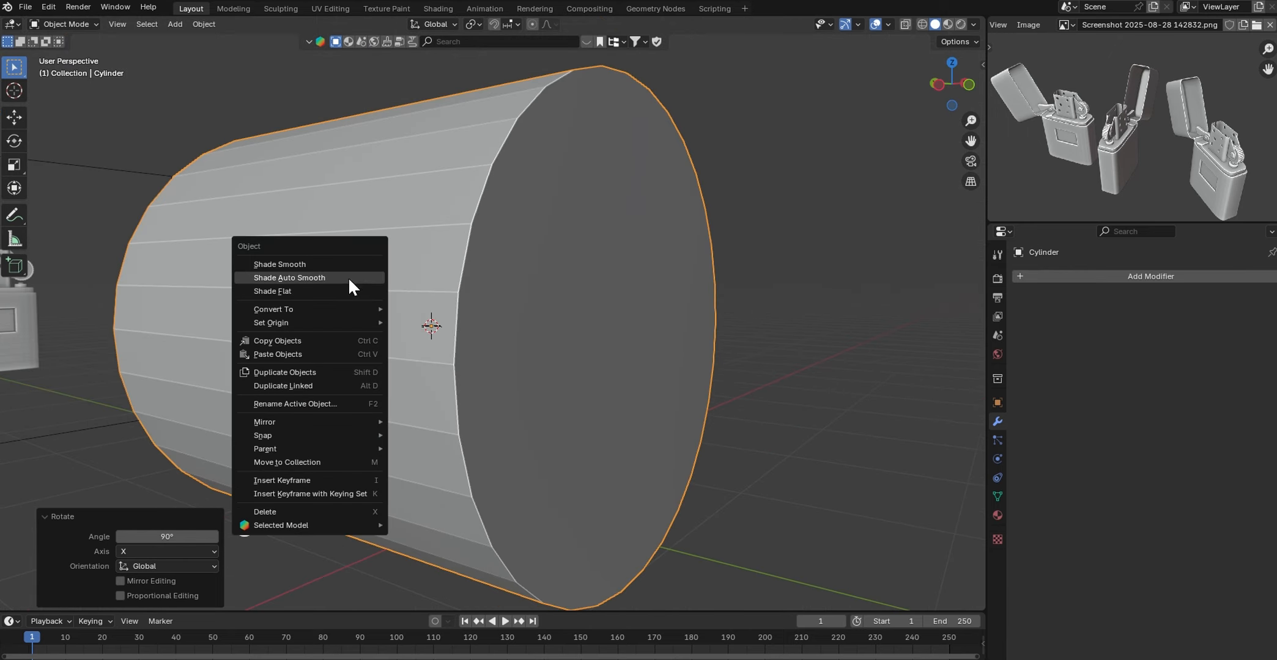
pyautogui.click(351, 273)
# - In front view, scale the cylinder down uniformly by 0.116 and again by 0.291
pyautogui.scroll(-1, 624, 280)
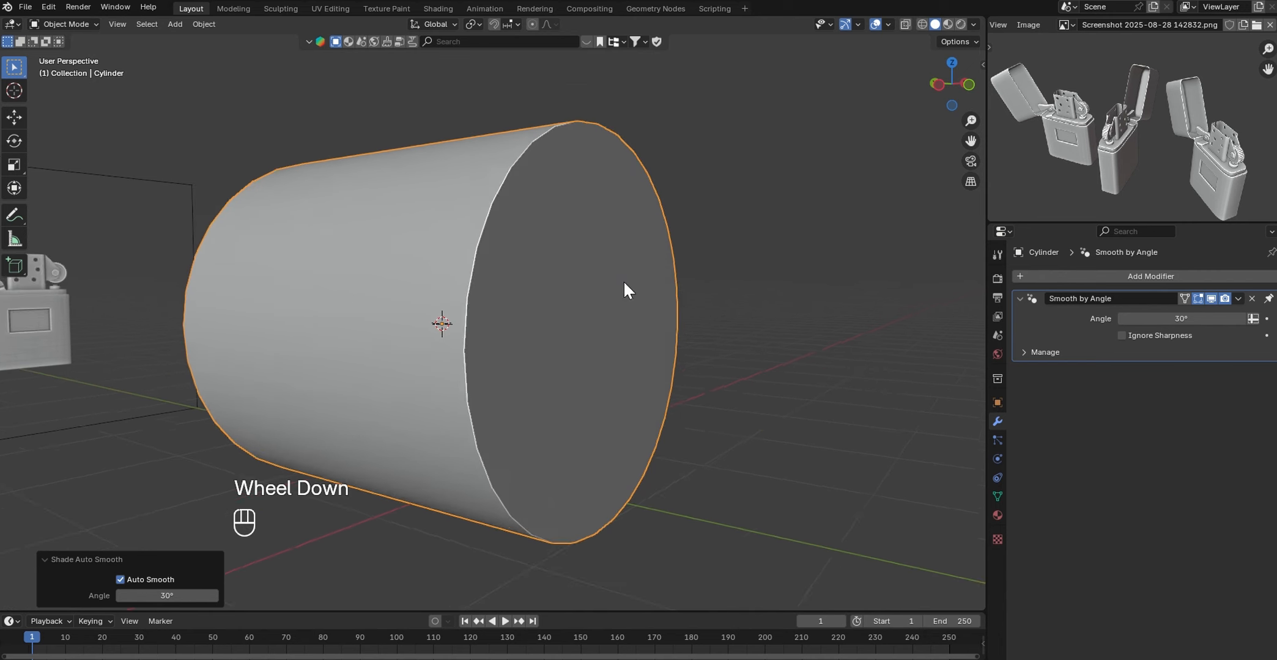
pyautogui.scroll(-4, 624, 280)
pyautogui.press('KP_1')
pyautogui.press('s')
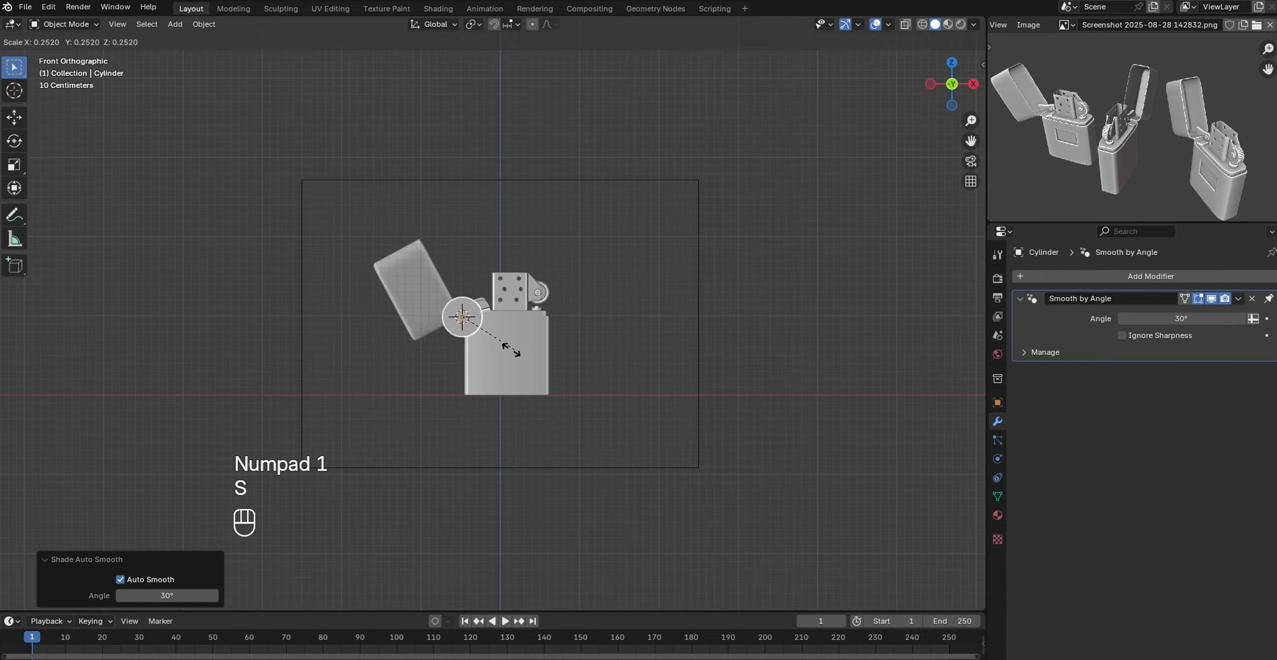
pyautogui.click(482, 340)
pyautogui.scroll(4, 549, 350)
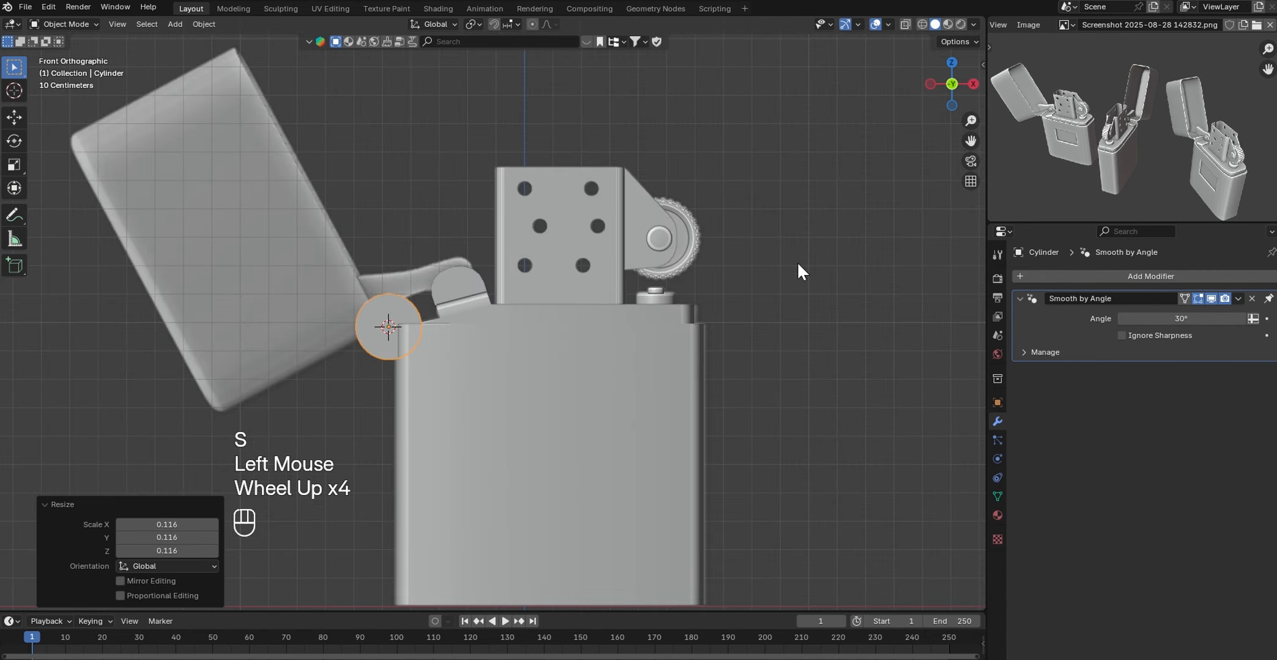
pyautogui.press('s')
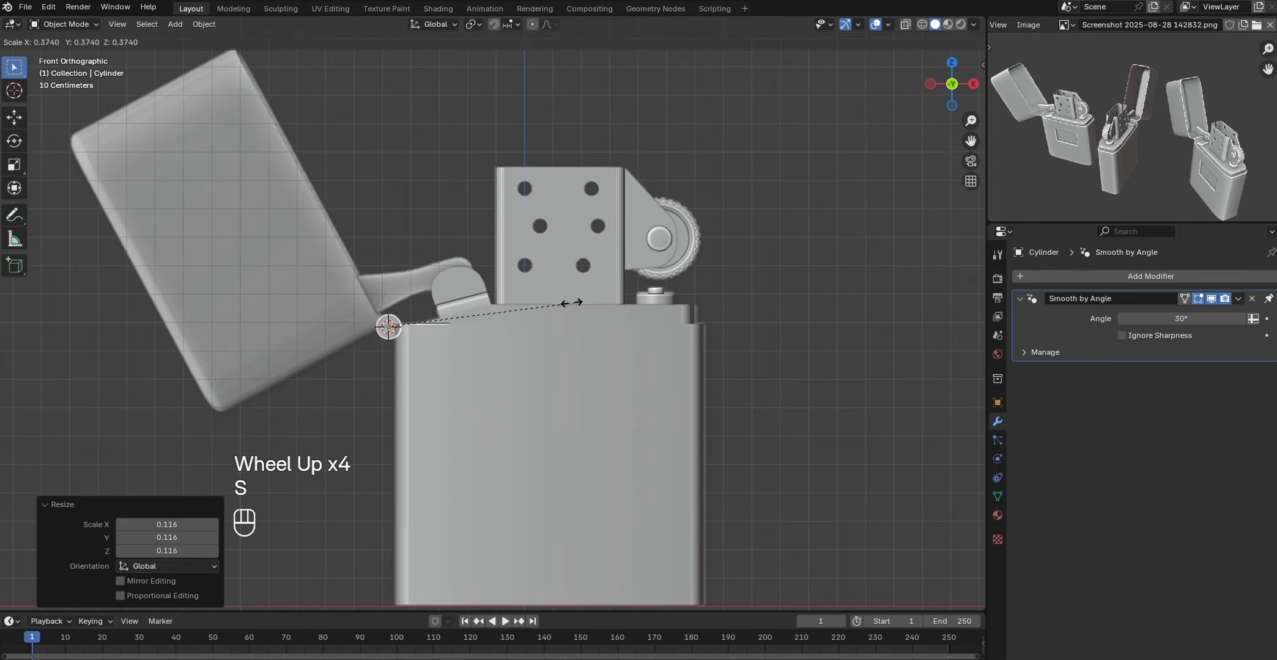
pyautogui.click(534, 305)
# - In wireframe shading, scale the cylinder by 0.678 so its outline fits the reference's hinge-pin circle
pyautogui.scroll(4, 537, 306)
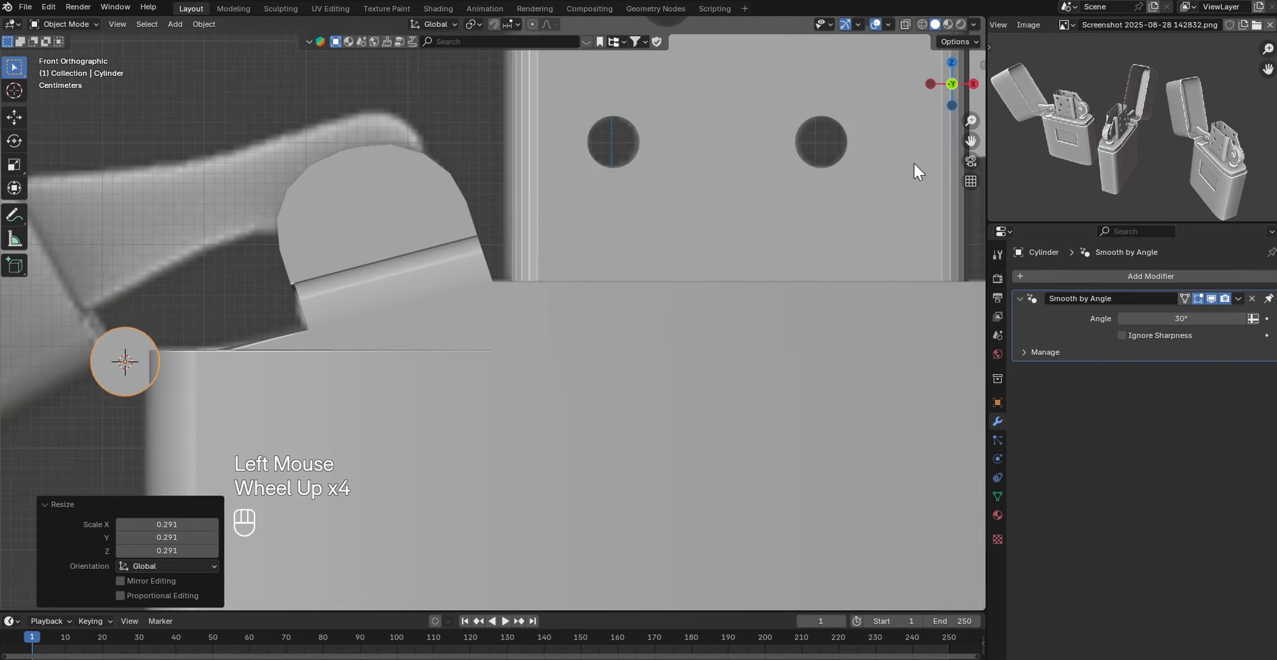
pyautogui.moveTo(969, 134); pyautogui.dragTo(916, 39)
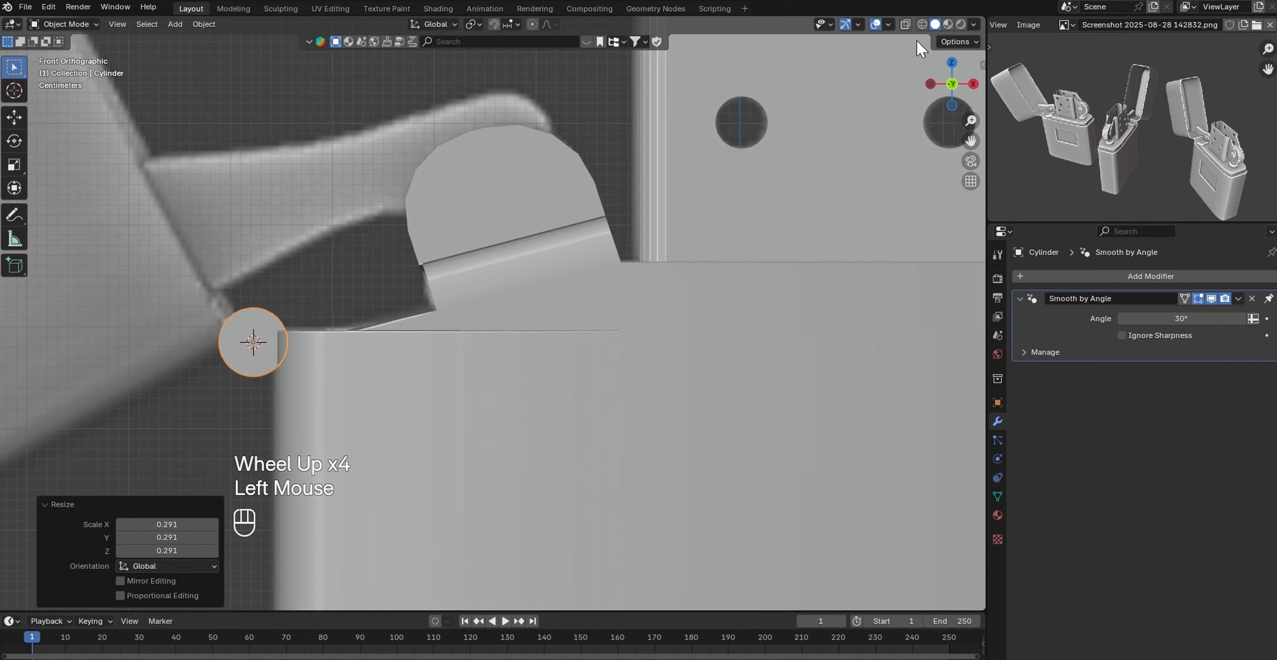
pyautogui.click(923, 23)
pyautogui.press('s')
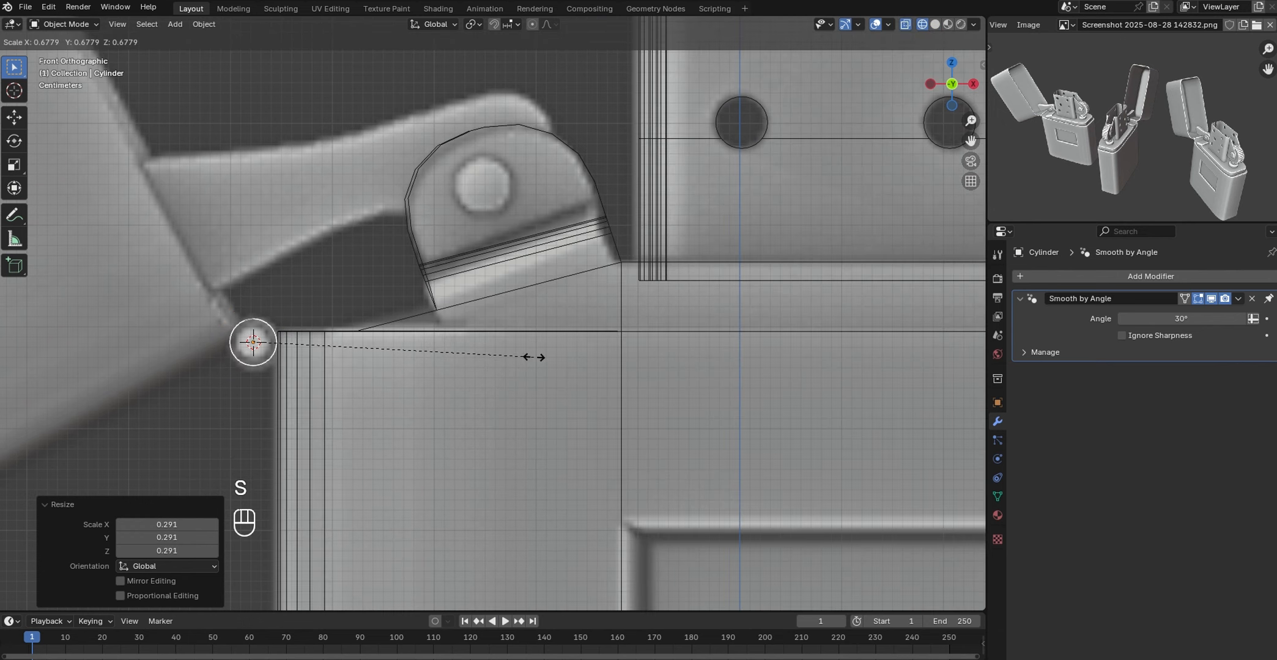
pyautogui.click(534, 357)
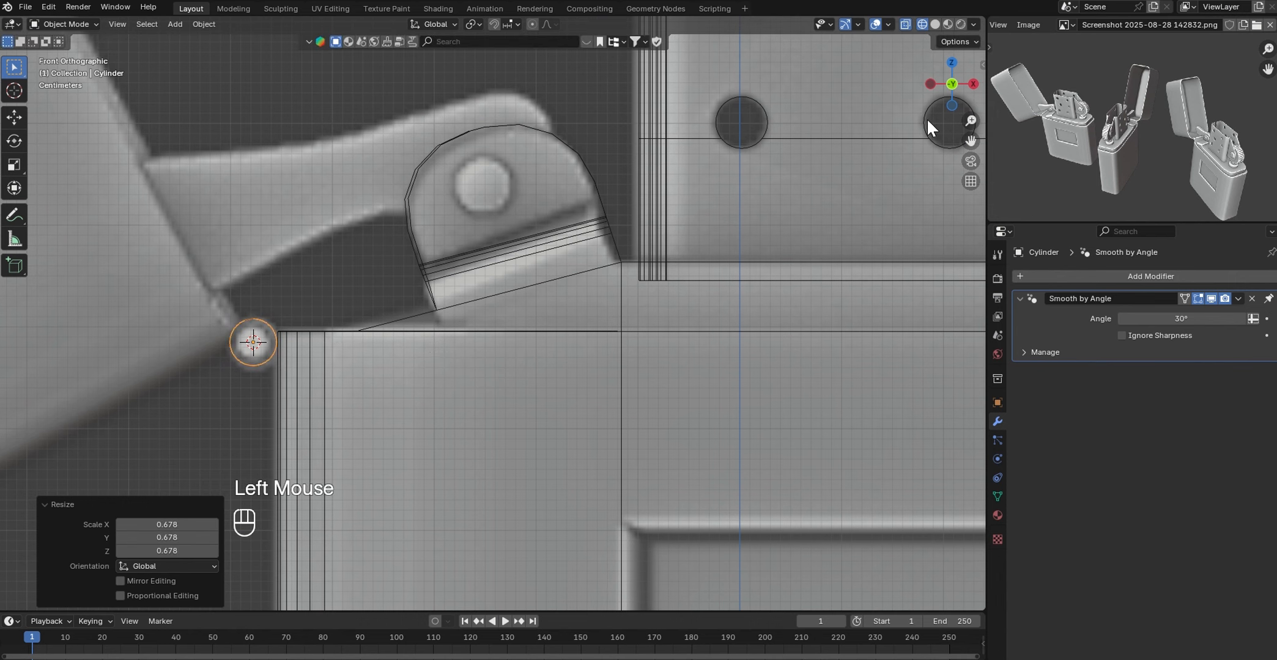
# - In left view, lengthen the hinge cylinder along Y, move it 0.007909 m along Y toward the body's centre, and restore solid shading
pyautogui.press('ctrl+KP_3')
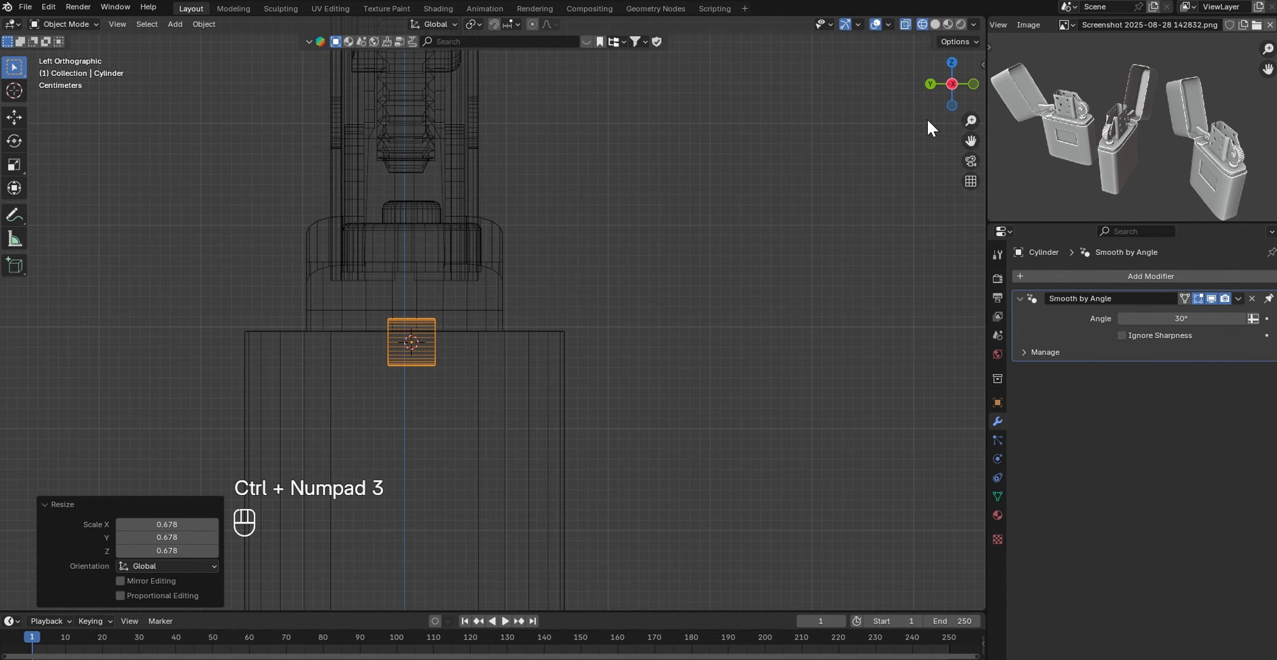
pyautogui.press('s')
pyautogui.press('y')
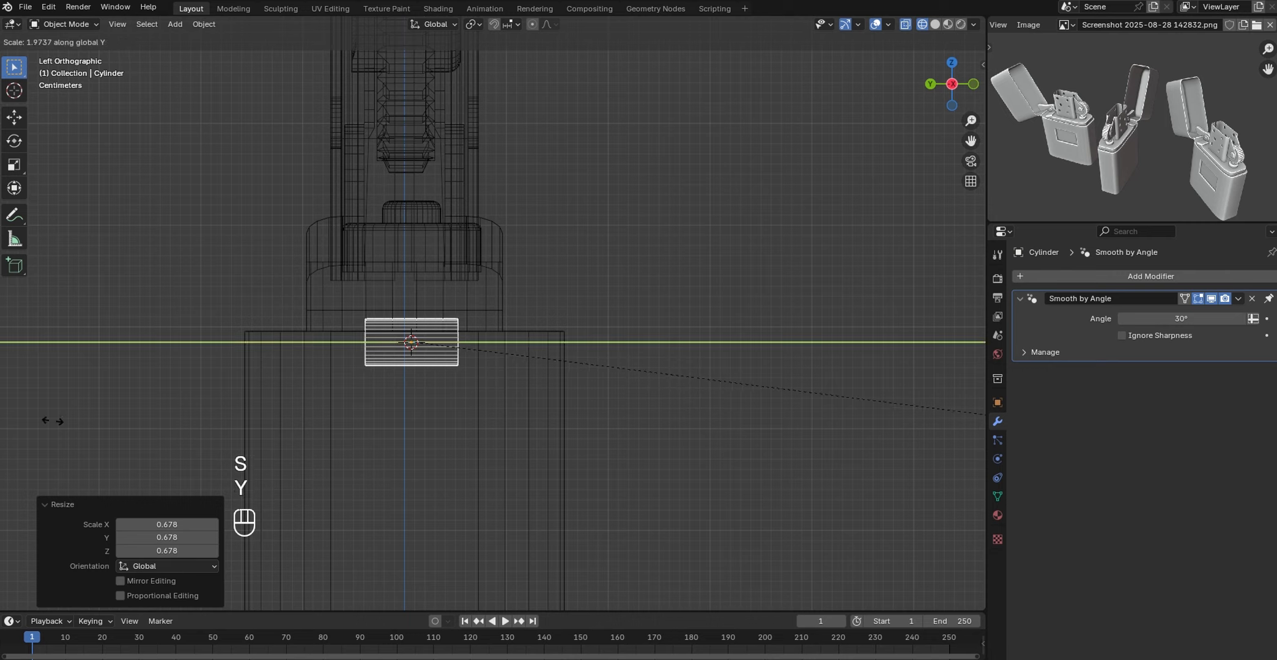
pyautogui.click(271, 448)
pyautogui.press('g')
pyautogui.press('y')
pyautogui.click(436, 438)
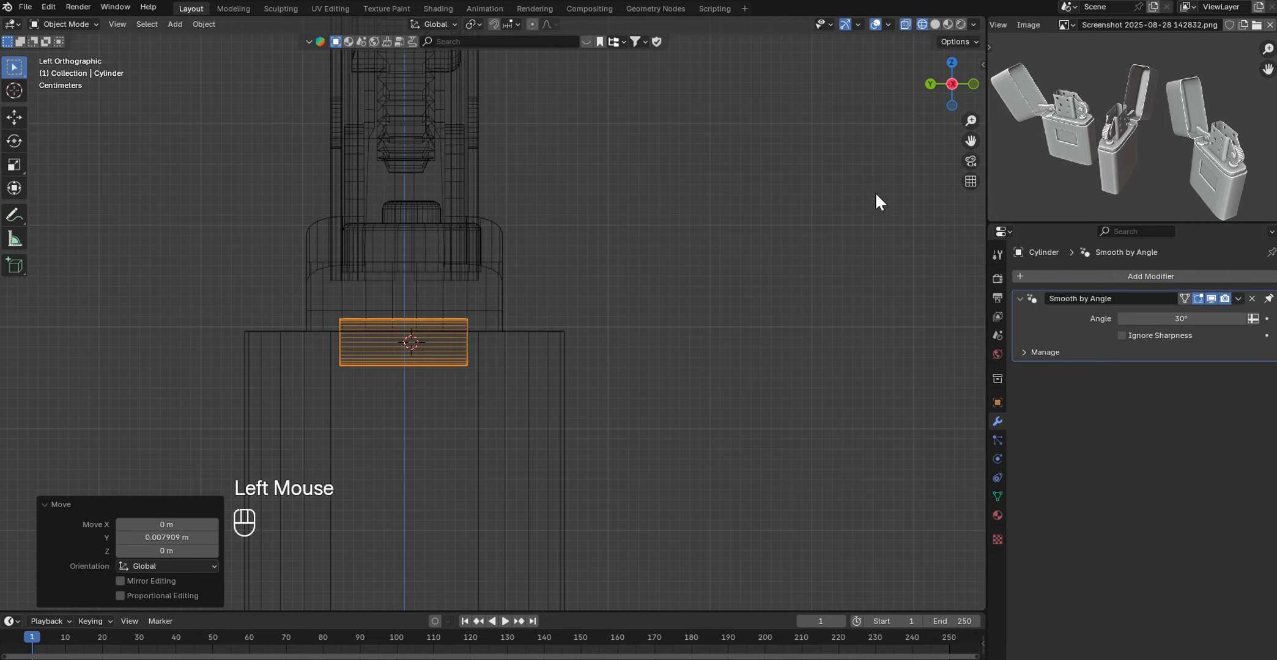
pyautogui.click(934, 25)
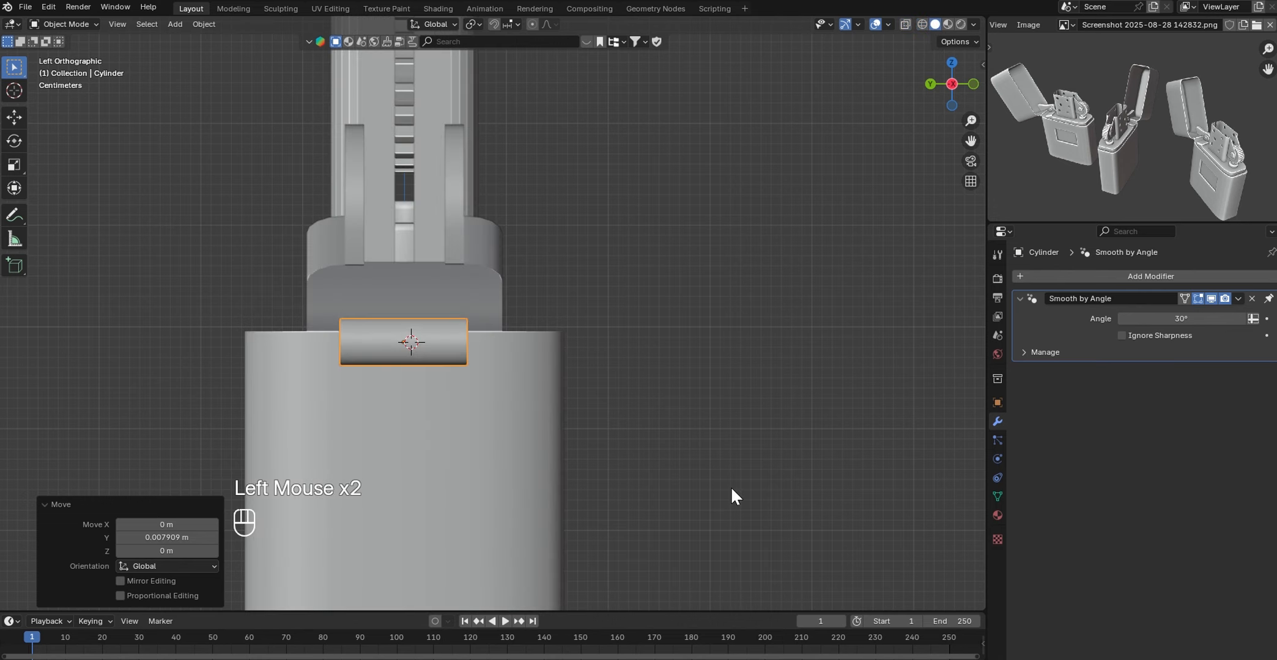
# - Isolate the hinge cylinder in Local View and inset both of its end faces individually with a thickness of 0.4011 m
pyautogui.press('/')
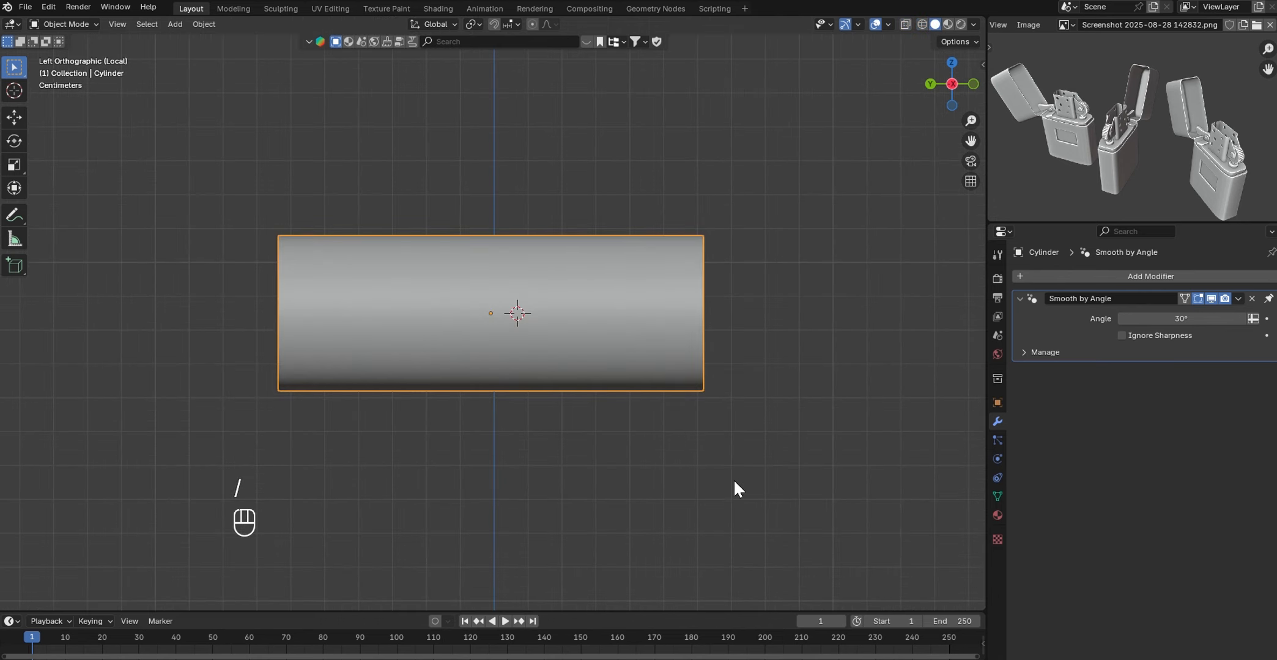
pyautogui.press('Tab')
pyautogui.press('3')
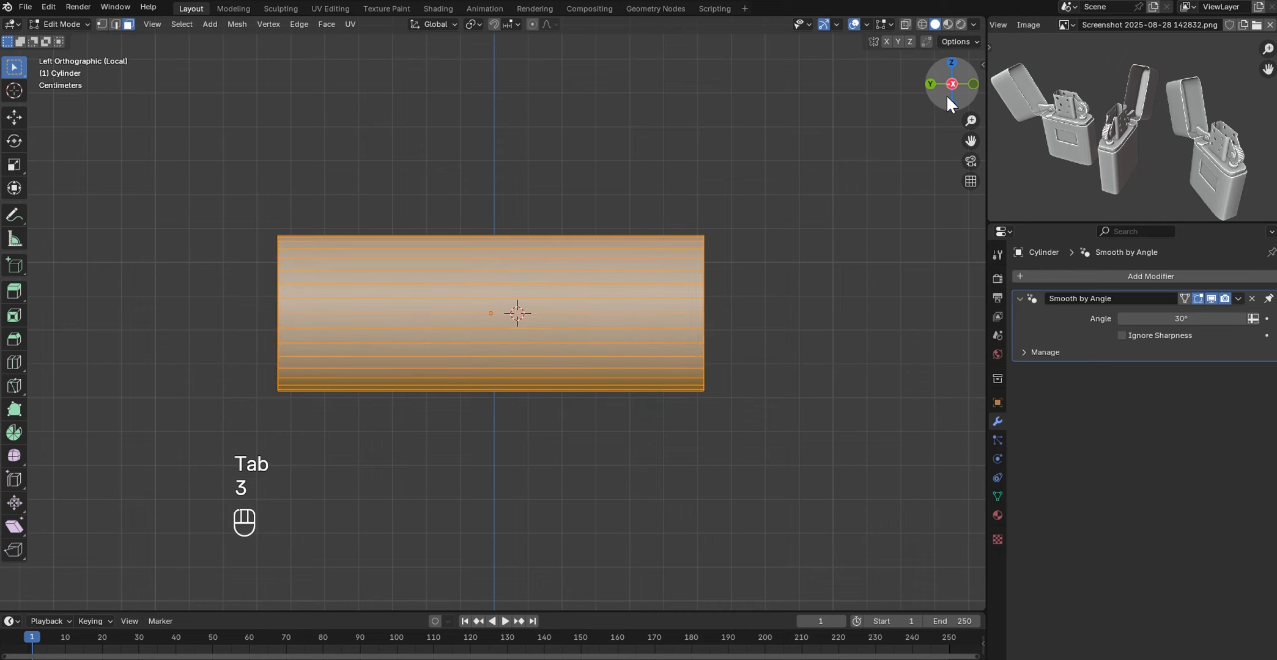
pyautogui.click(941, 98)
pyautogui.moveTo(940, 94); pyautogui.dragTo(950, 100)
pyautogui.click(650, 350)
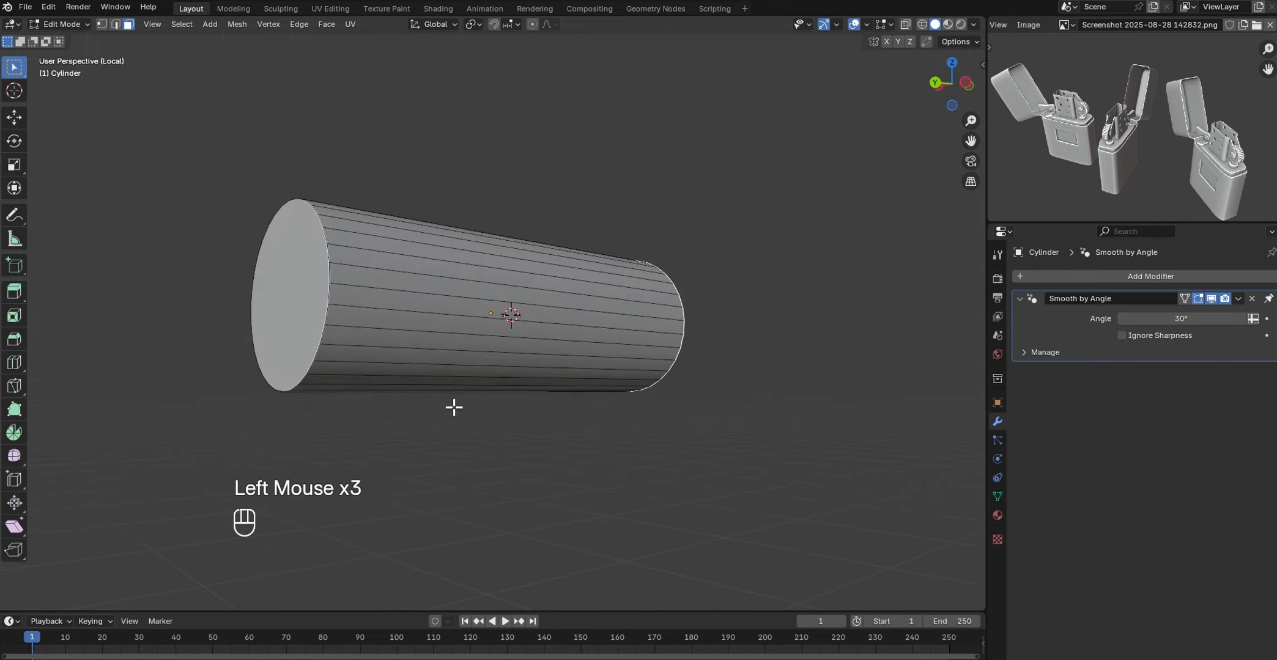
pyautogui.keyDown('shift'); pyautogui.click(310, 312); pyautogui.keyUp('shift')
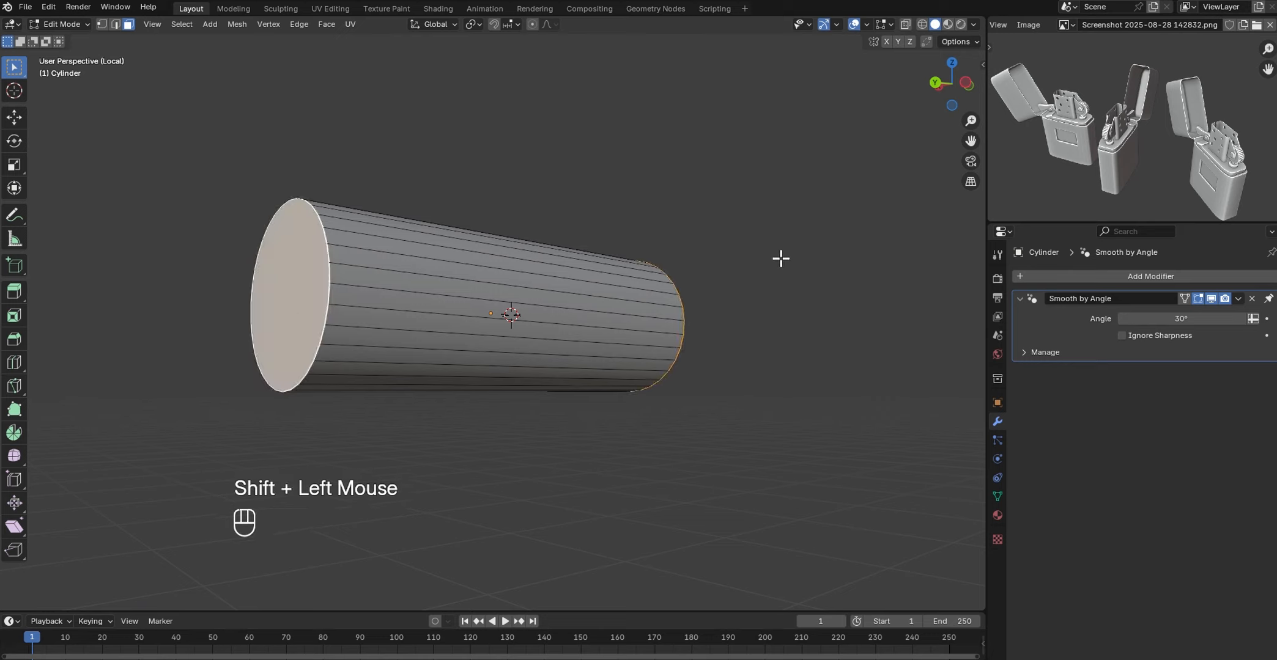
pyautogui.press('i')
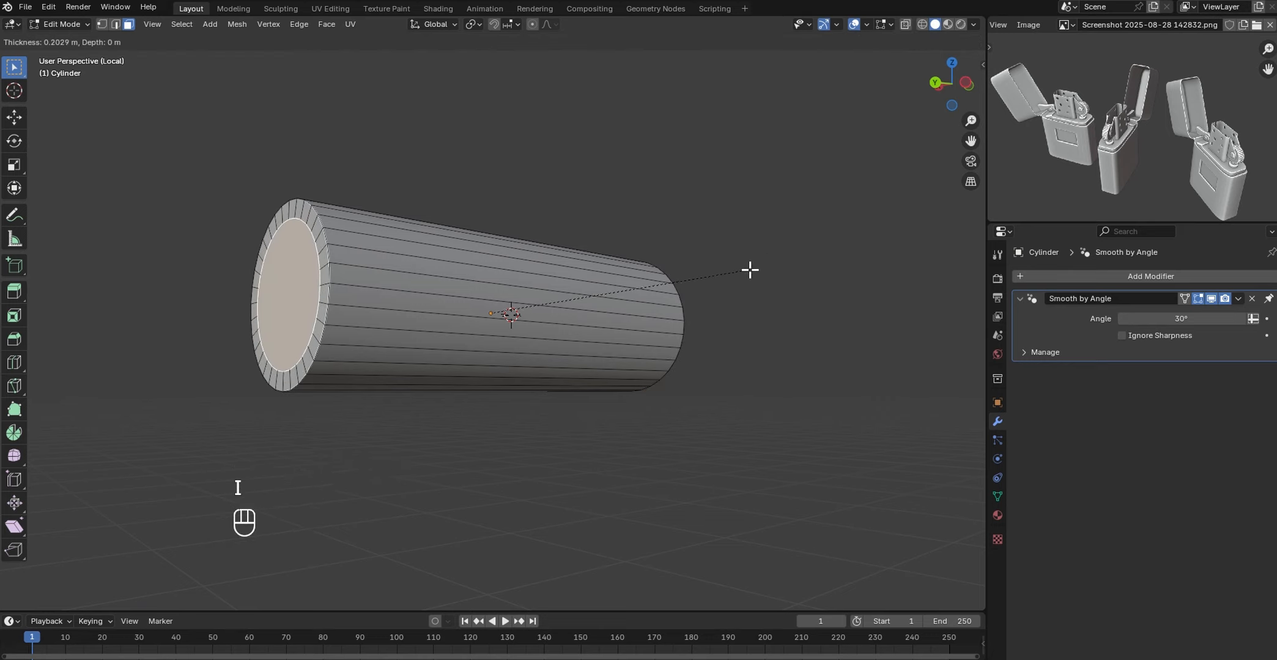
pyautogui.click(734, 276)
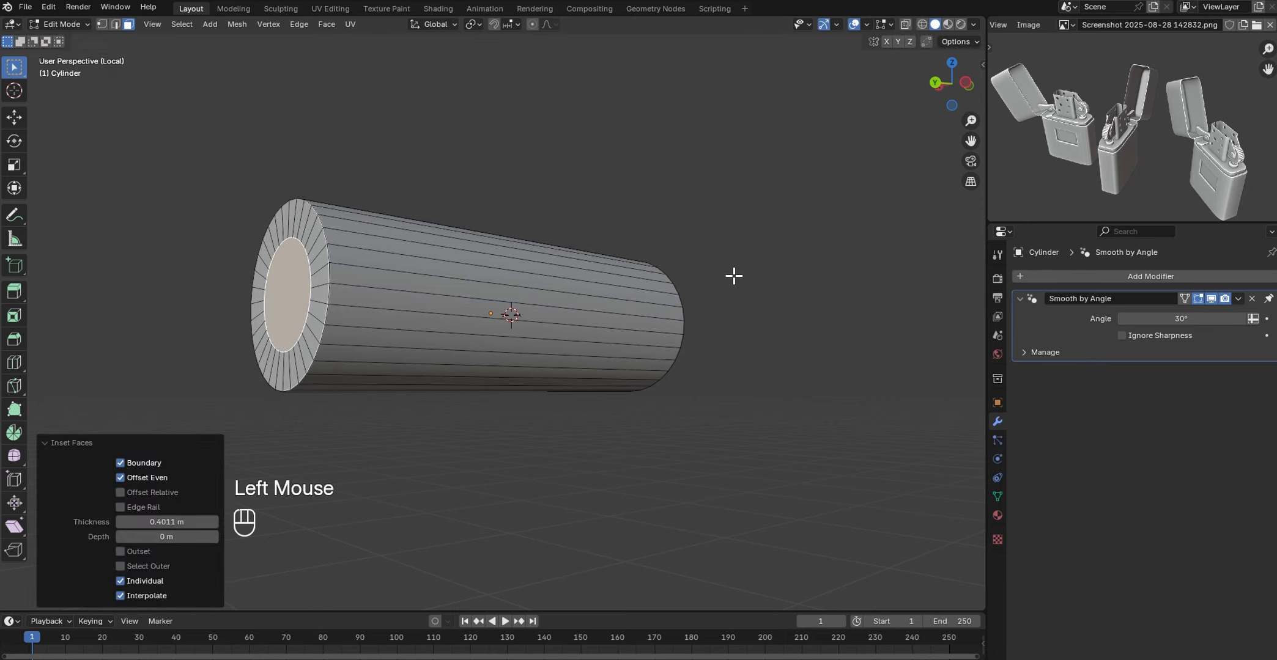
# - Extrude both inset end faces in place and scale them by 1.317 along Y to form stubs at the cylinder's ends
pyautogui.press('e')
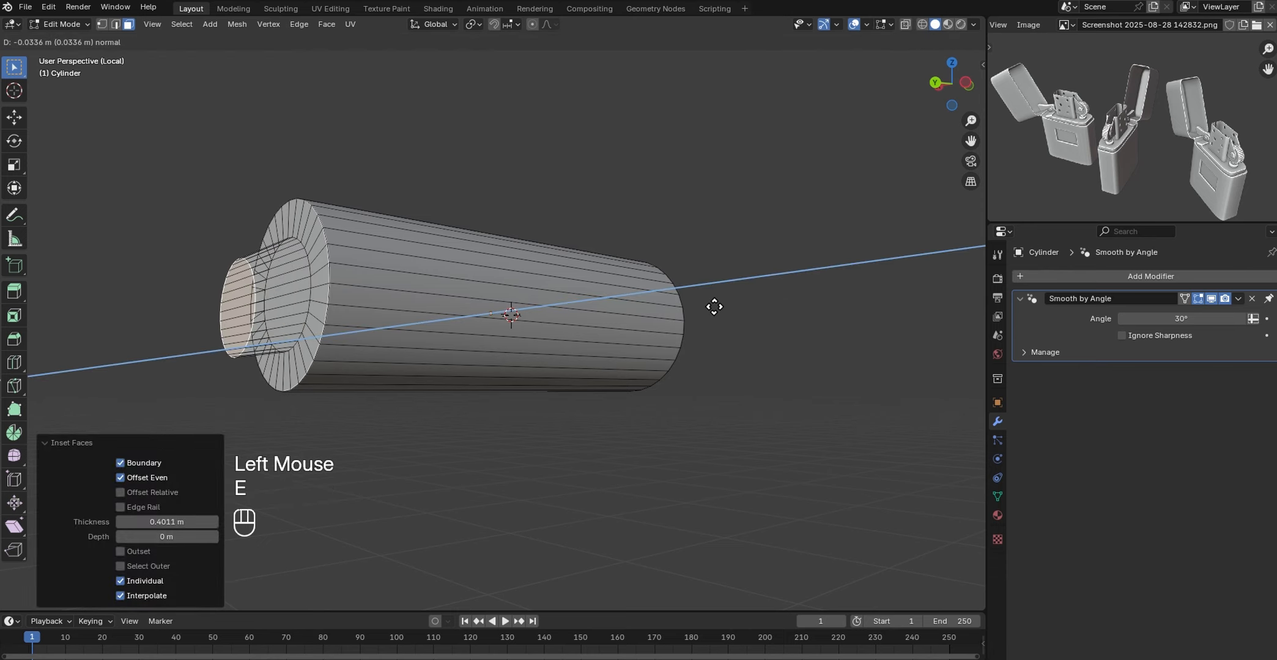
pyautogui.rightClick(832, 302)
pyautogui.click(966, 83)
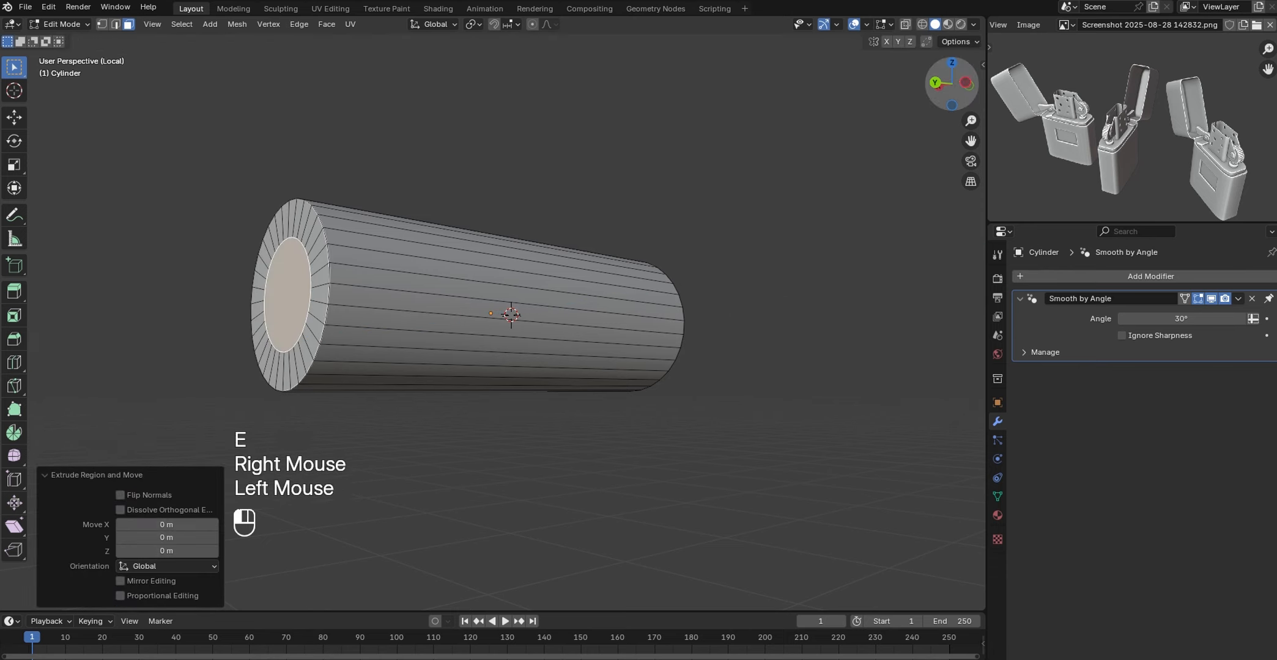
pyautogui.press('s')
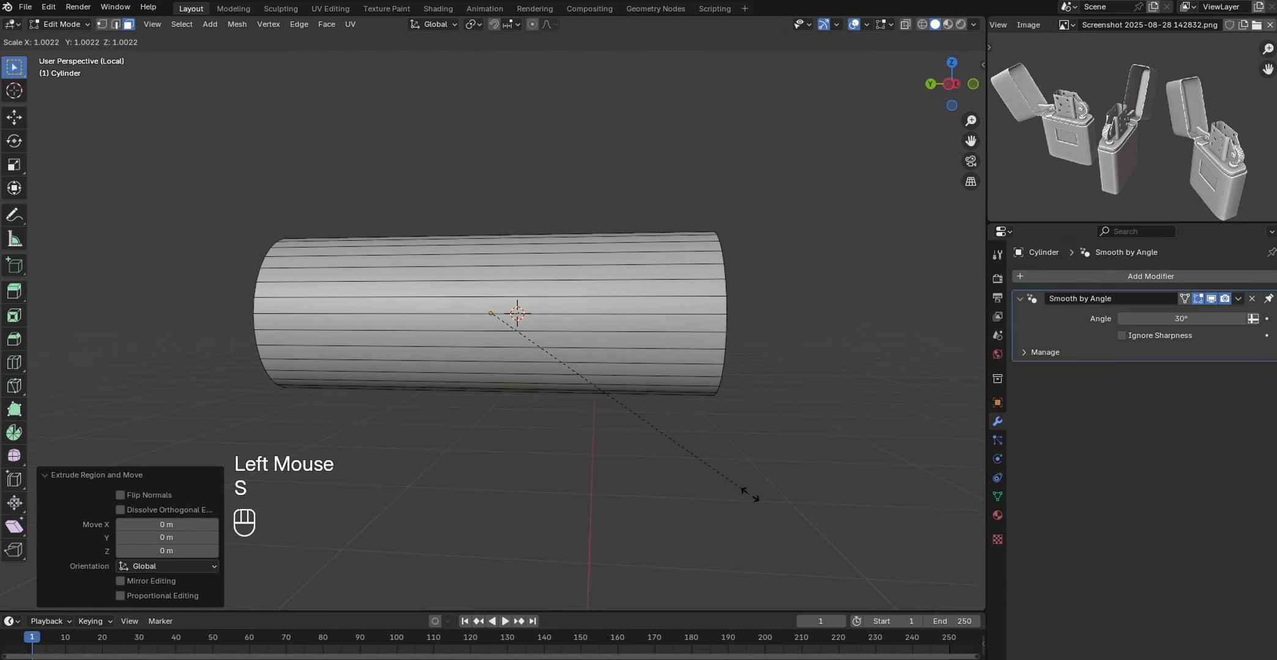
pyautogui.press('y')
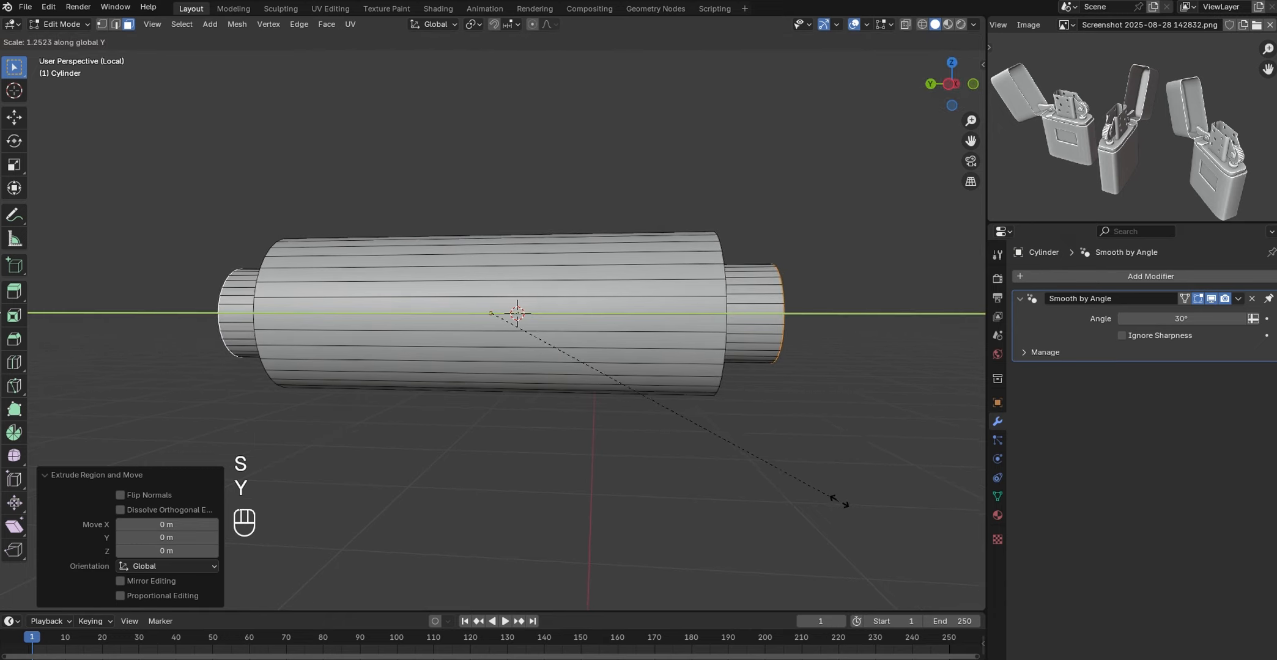
pyautogui.click(863, 497)
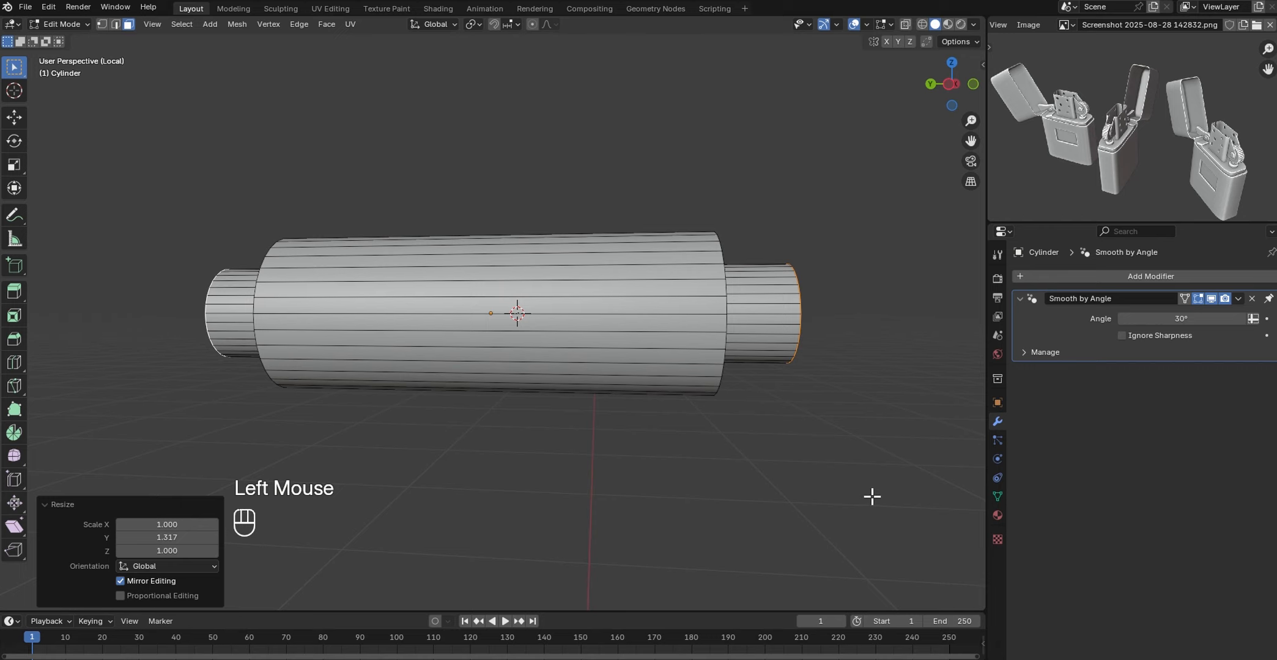
# - Bevel the rims of both protruding stub ends with a width of 0.106 m and 4 segments
pyautogui.press('ctrl')
pyautogui.hotkey('ctrl', 'b')
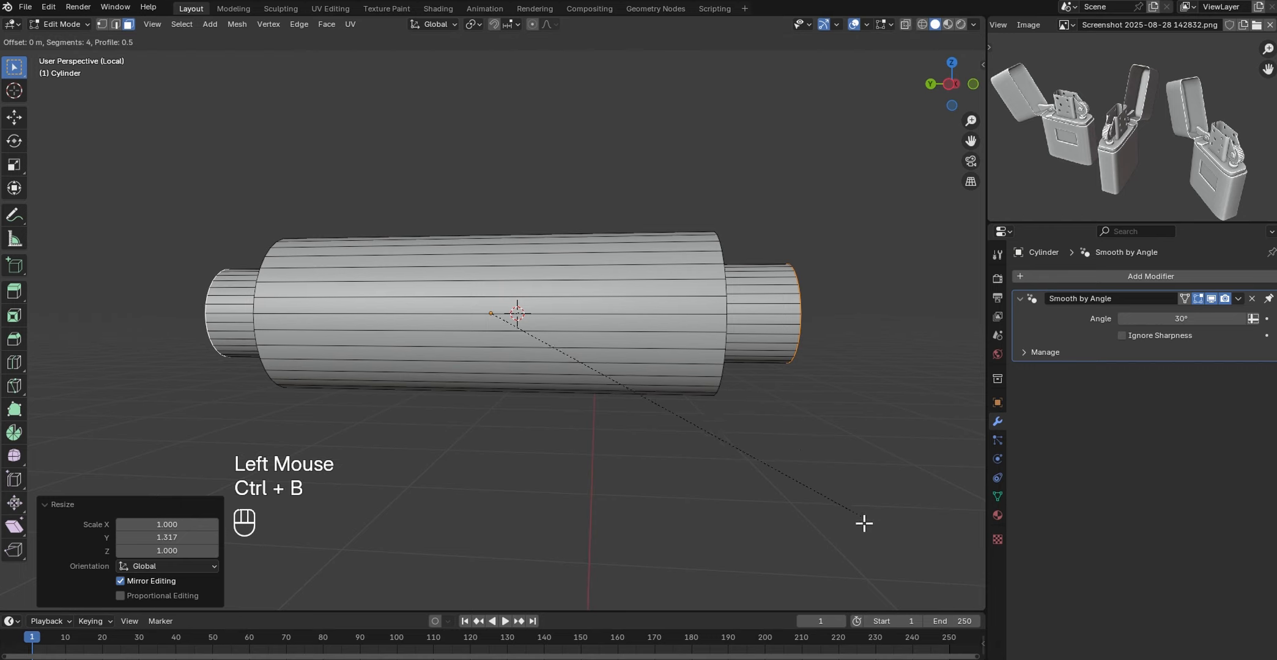
pyautogui.click(874, 532)
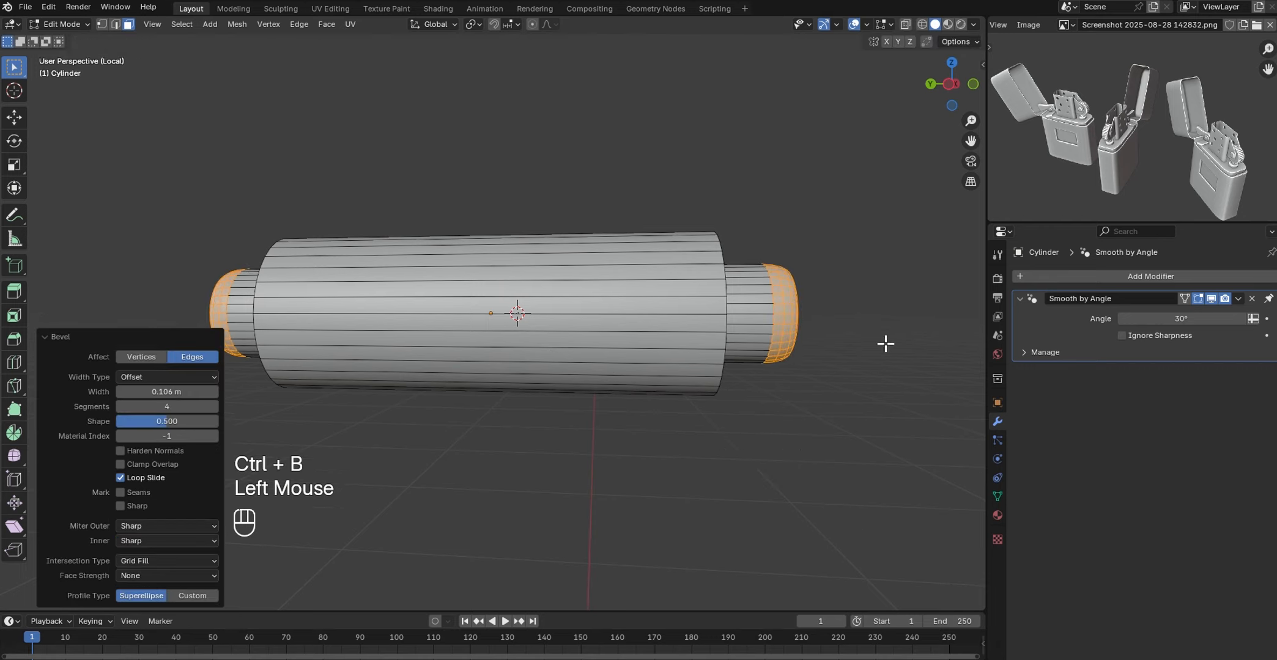
# - Select the outer rim and stub base edge loops at both cylinder ends and bevel them about 0.0095 m with 4 segments
pyautogui.moveTo(951, 92); pyautogui.dragTo(945, 90)
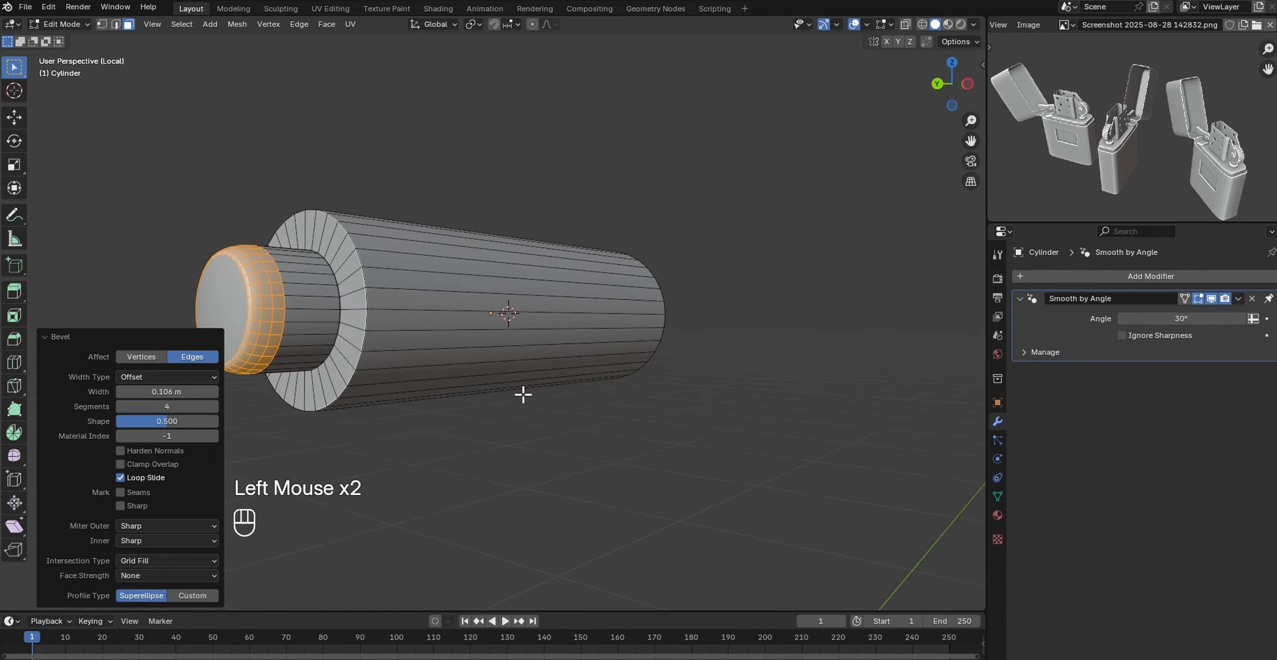
pyautogui.press('2')
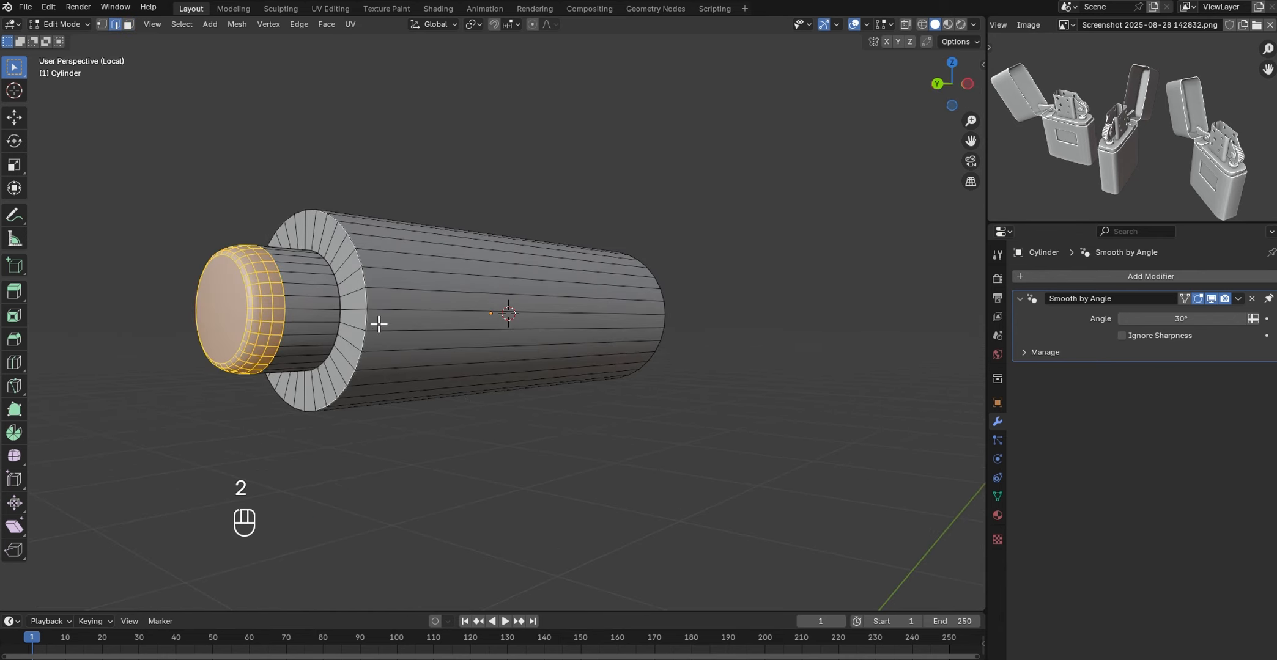
pyautogui.click(378, 440)
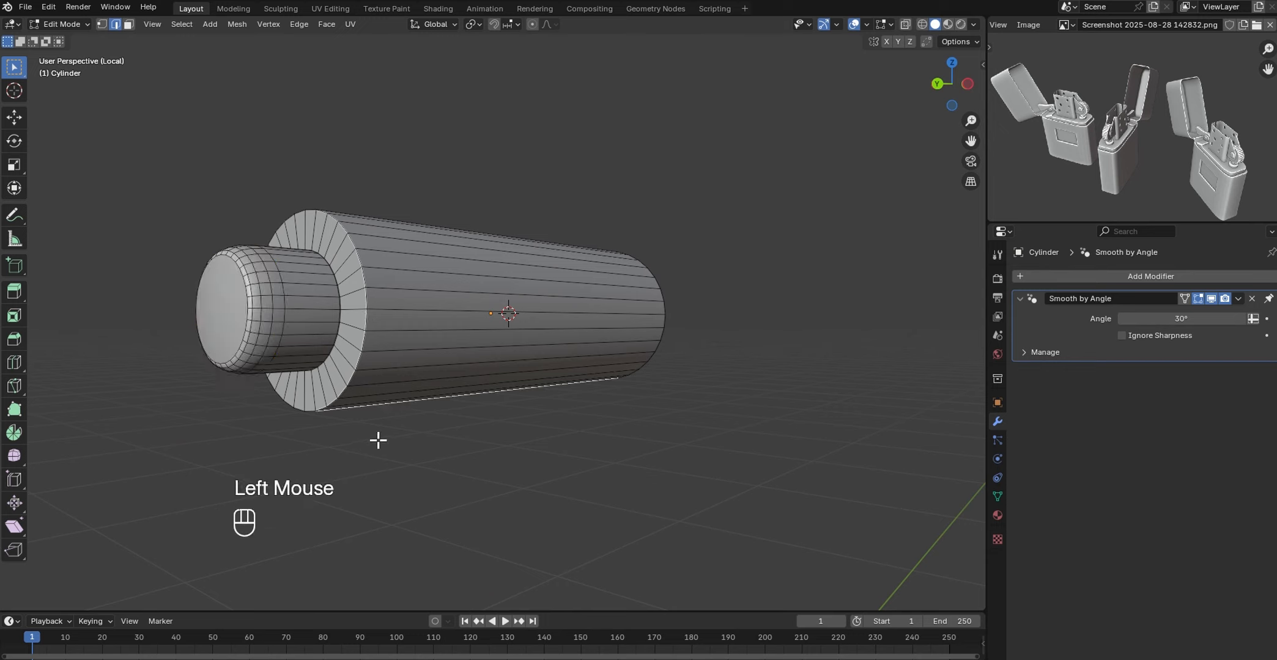
pyautogui.click(392, 469)
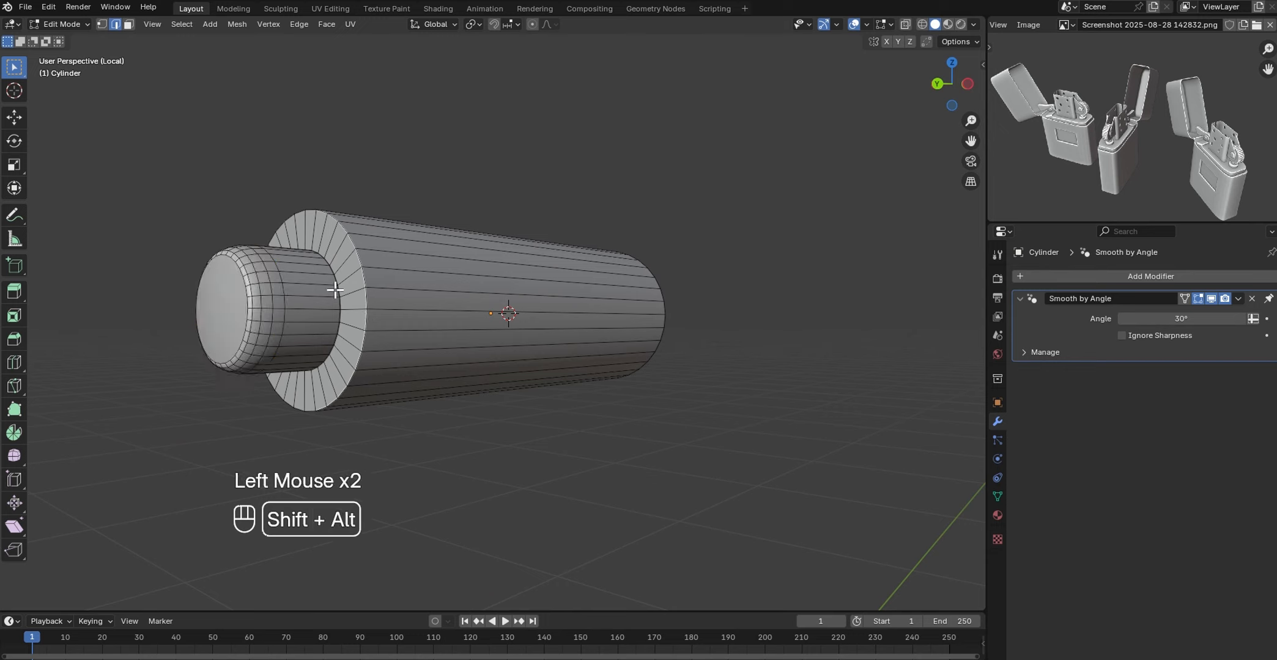
pyautogui.keyDown('alt'); pyautogui.keyDown('shift'); pyautogui.click(366, 299); pyautogui.keyUp('shift'); pyautogui.keyUp('alt')
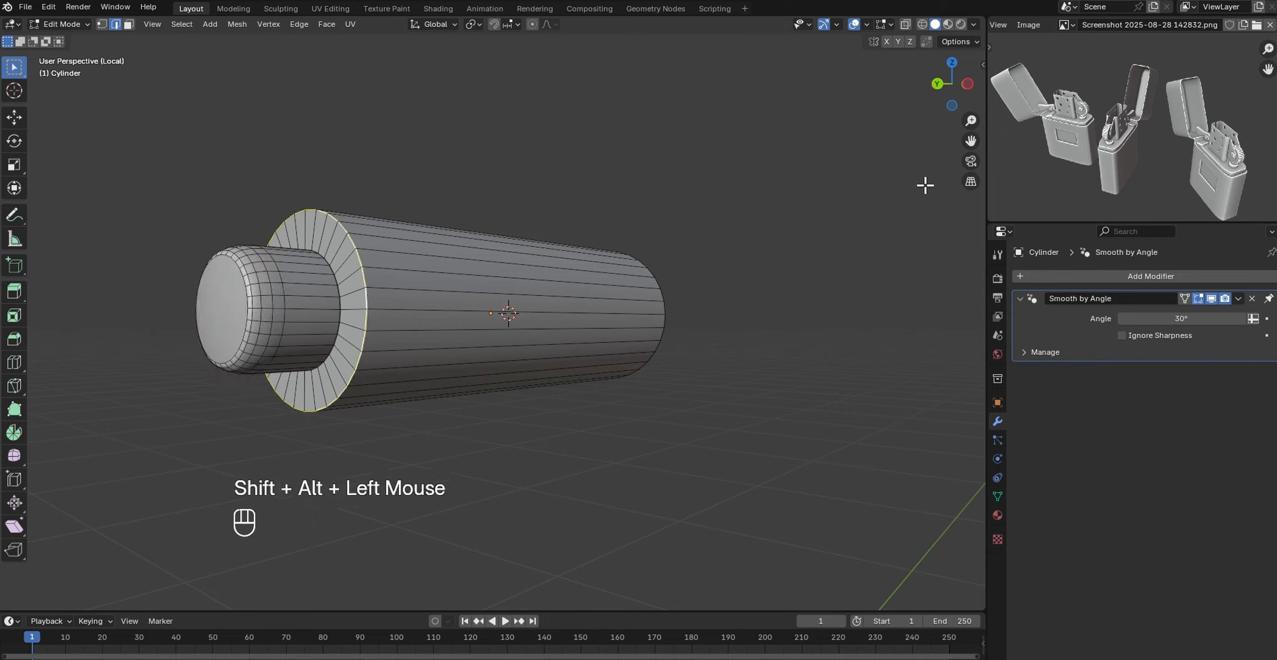
pyautogui.keyDown('alt'); pyautogui.keyDown('shift'); pyautogui.click(341, 302); pyautogui.keyUp('shift'); pyautogui.keyUp('alt')
pyautogui.click(967, 84)
pyautogui.moveTo(951, 84); pyautogui.dragTo(949, 84)
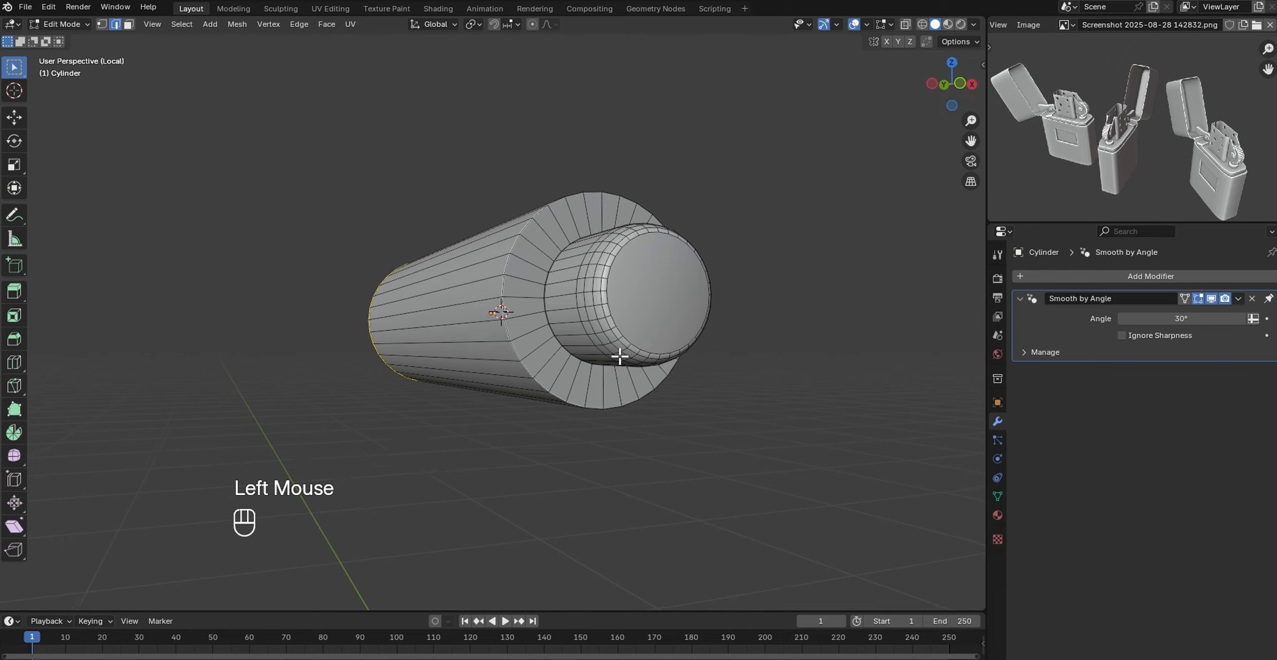
pyautogui.keyDown('alt'); pyautogui.keyDown('shift'); pyautogui.click(505, 283); pyautogui.keyUp('shift'); pyautogui.keyUp('alt')
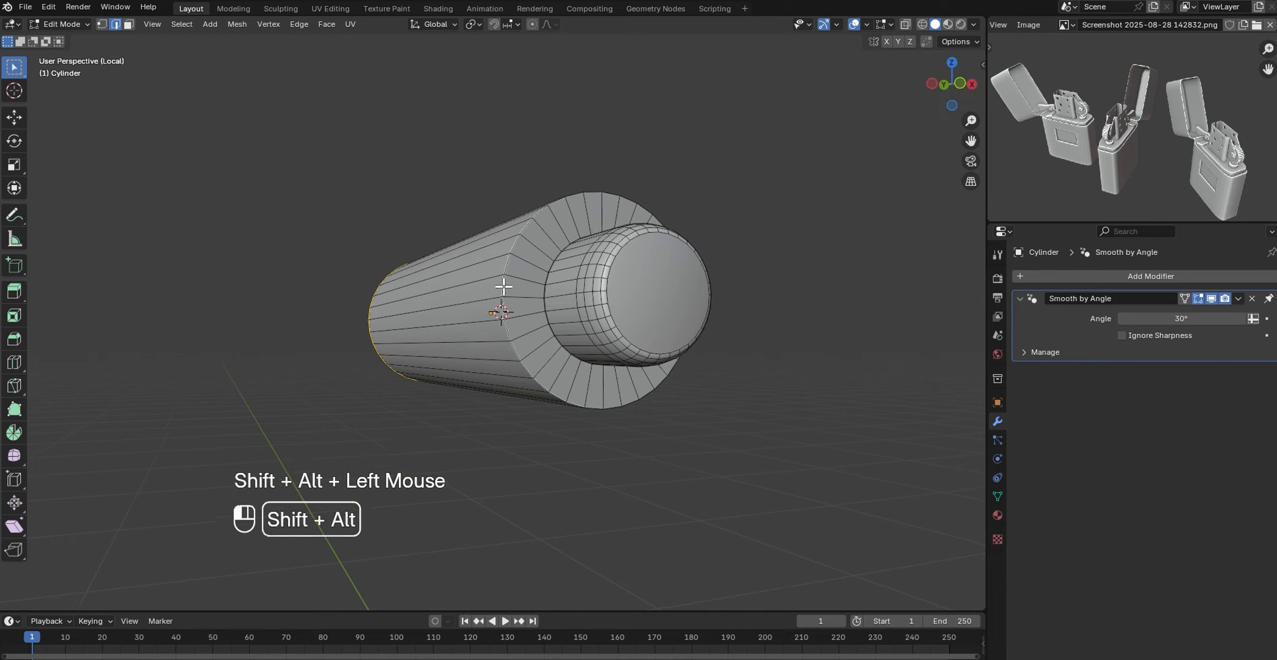
pyautogui.keyDown('alt'); pyautogui.keyDown('shift'); pyautogui.click(542, 290); pyautogui.keyUp('shift'); pyautogui.keyUp('alt')
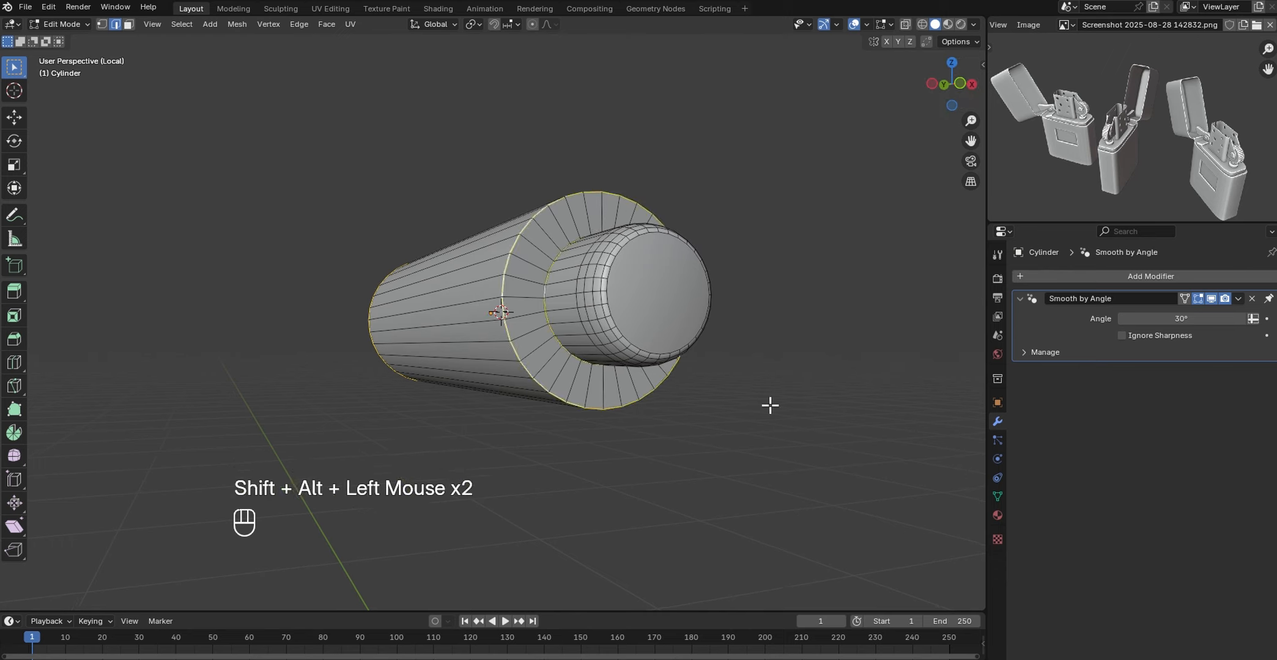
pyautogui.hotkey('ctrl', 'b')
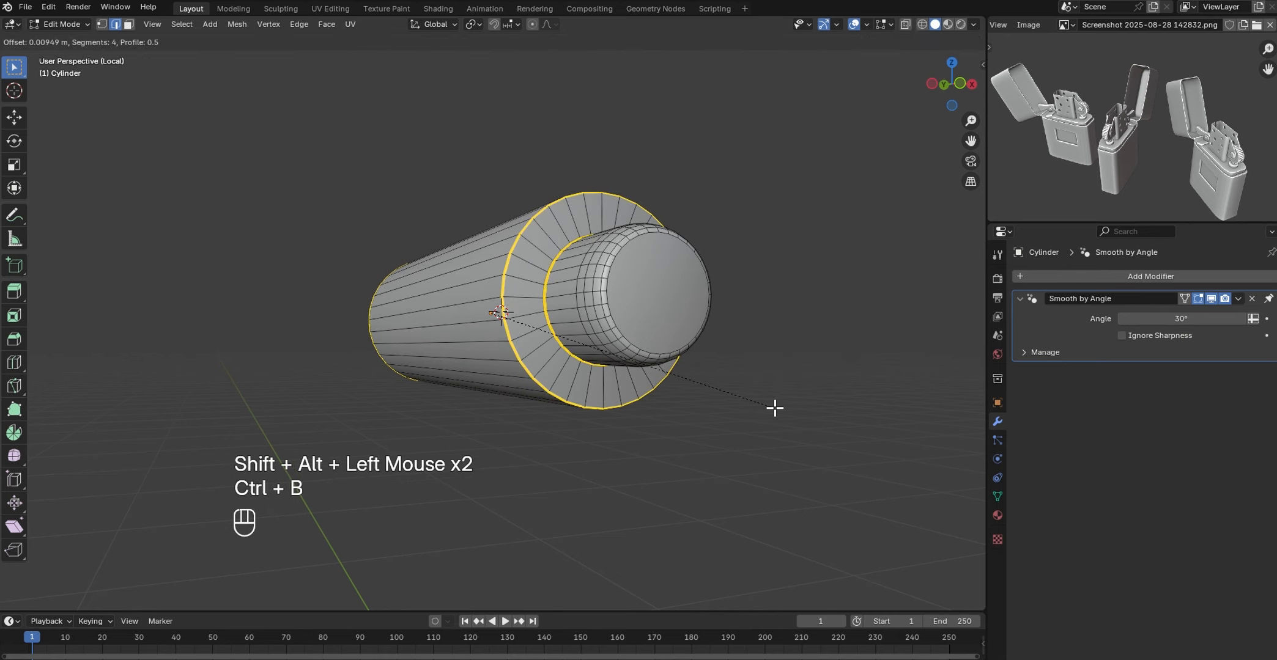
pyautogui.click(774, 408)
# - Leave Local View, move the hinge pin's whole mesh 0.001287 m along X toward the case, and return to Object Mode
pyautogui.click(883, 267)
pyautogui.press('/')
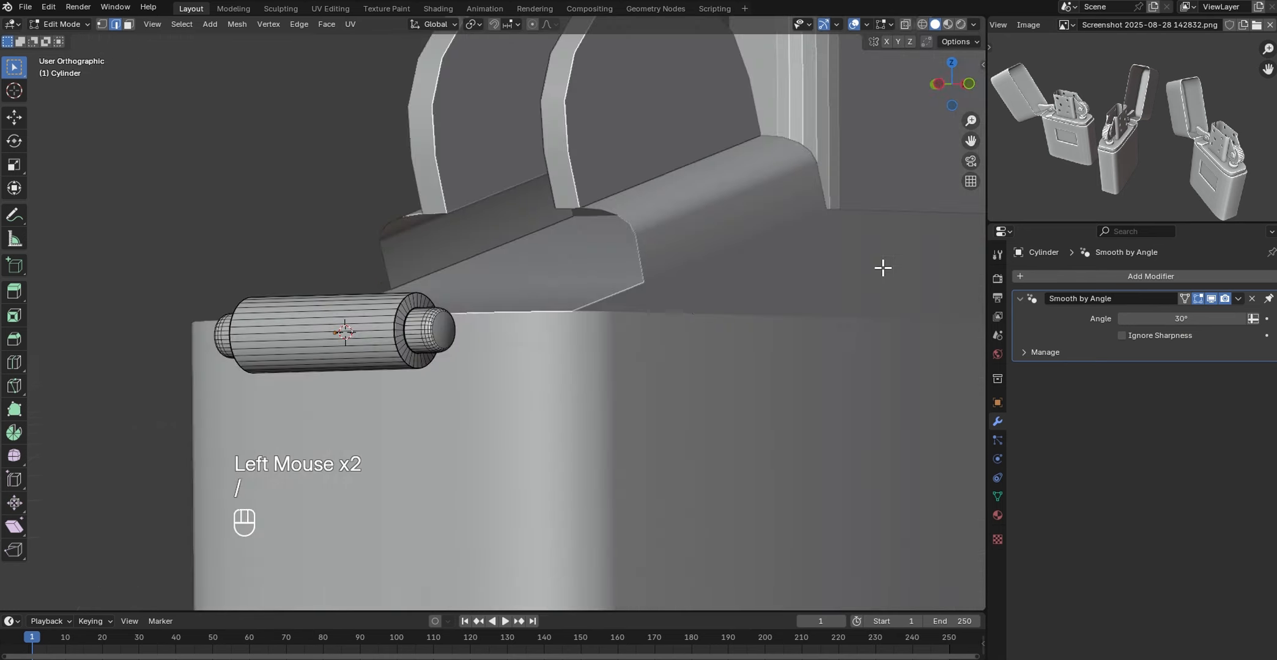
pyautogui.moveTo(954, 87); pyautogui.dragTo(667, 330)
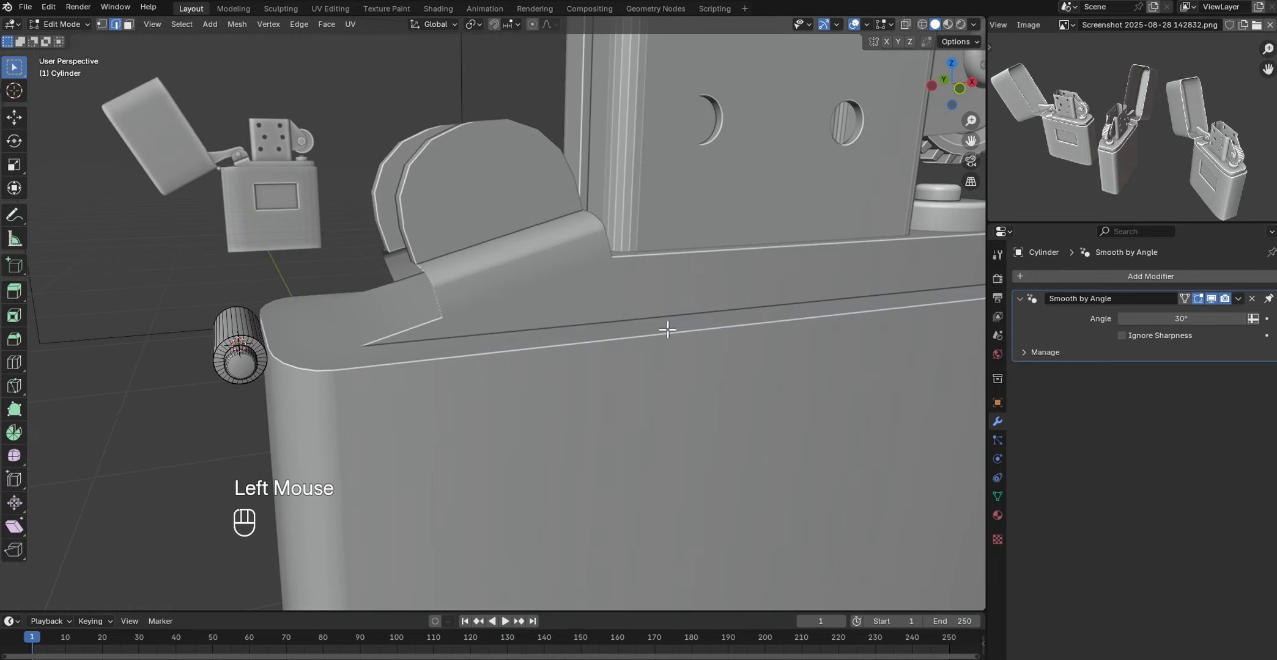
pyautogui.press('a')
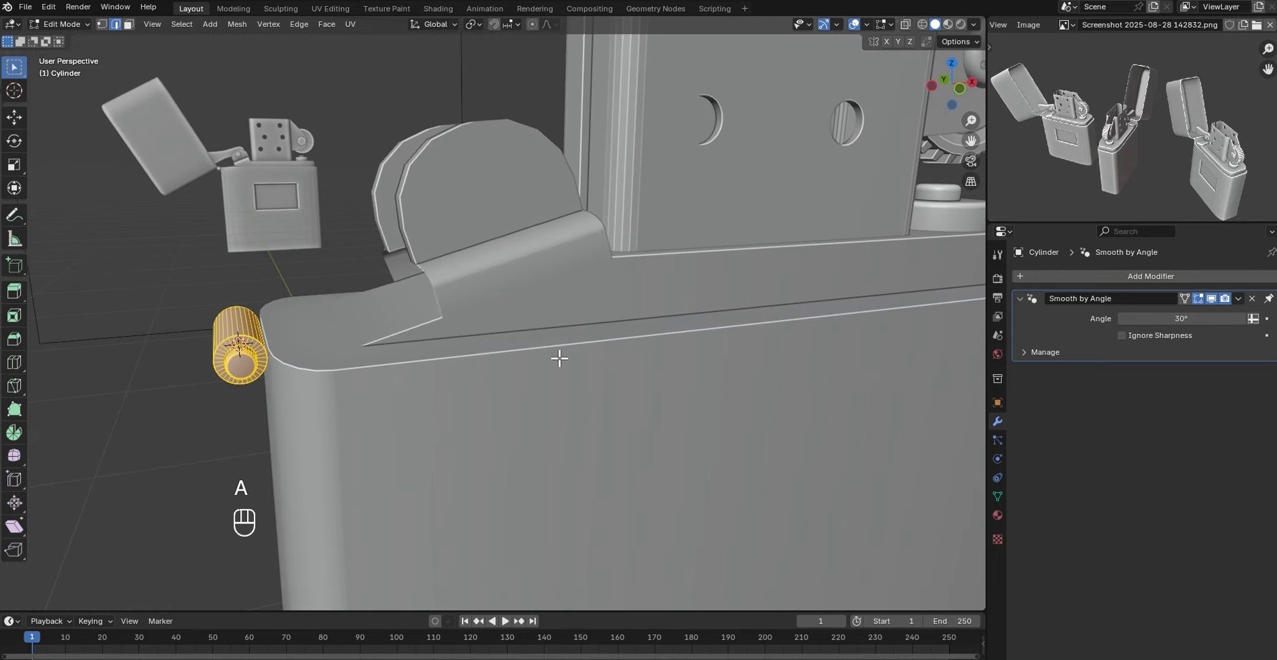
pyautogui.press('g')
pyautogui.press('x')
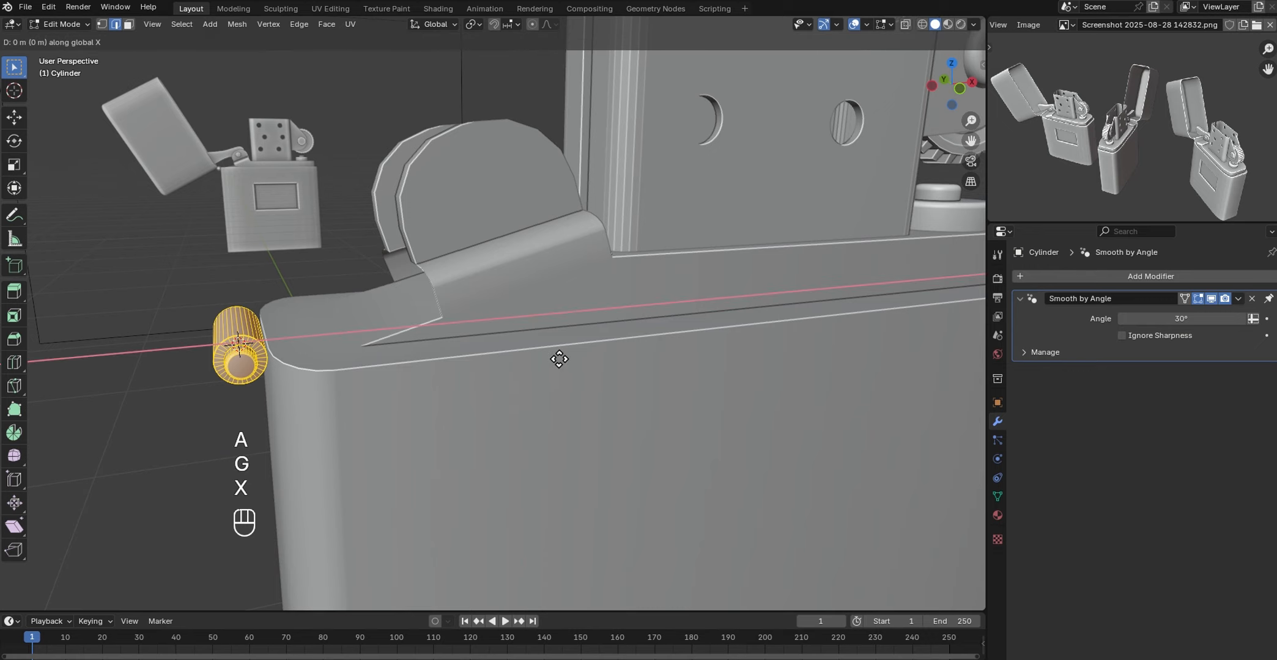
pyautogui.press('Right')
pyautogui.press('Right')
pyautogui.press('Right')
pyautogui.press('Right')
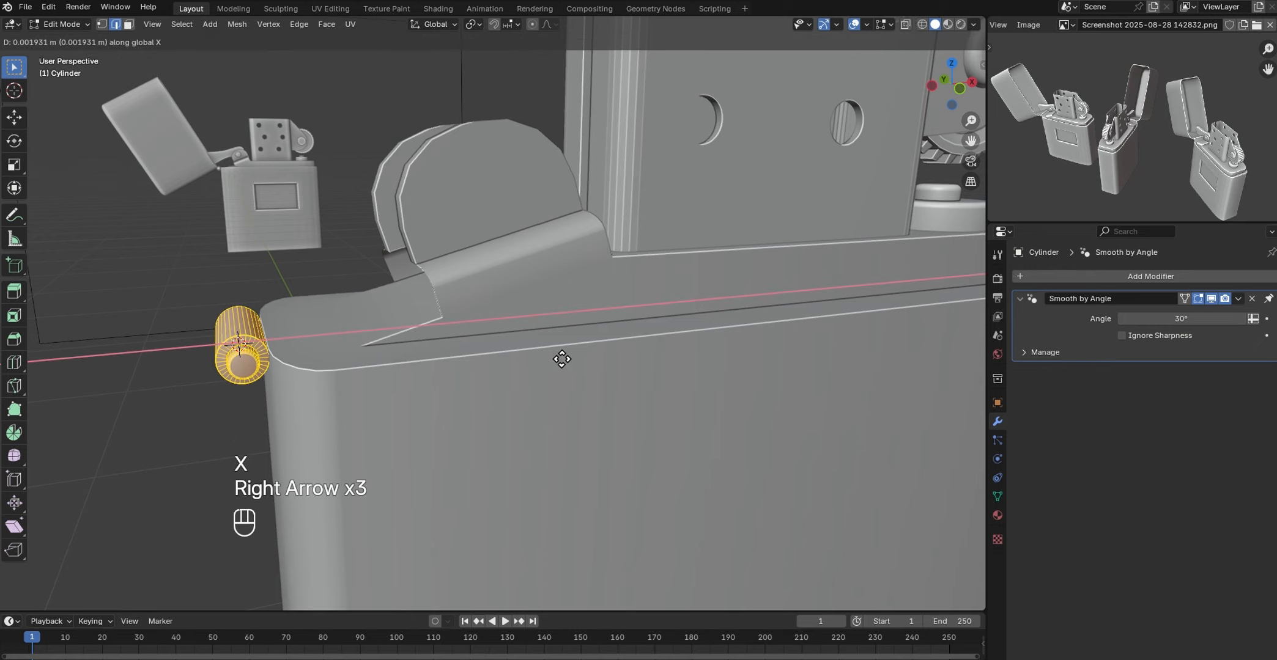
pyautogui.press('Left')
pyautogui.press('Left')
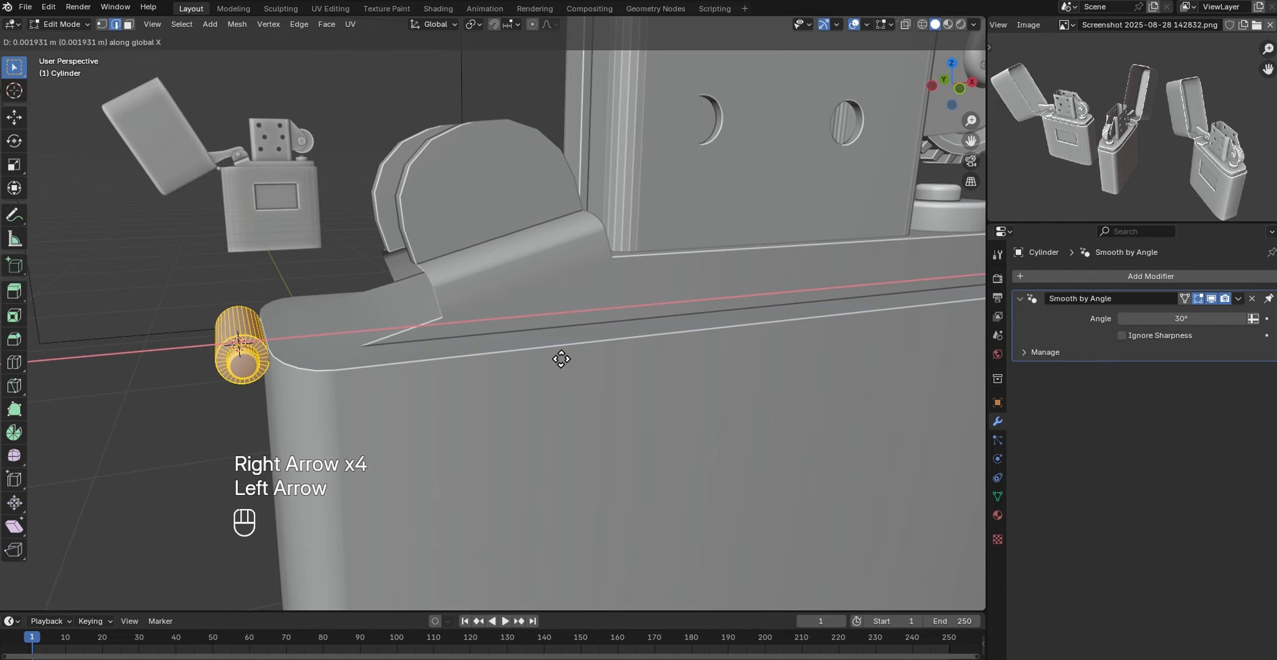
pyautogui.press('Return')
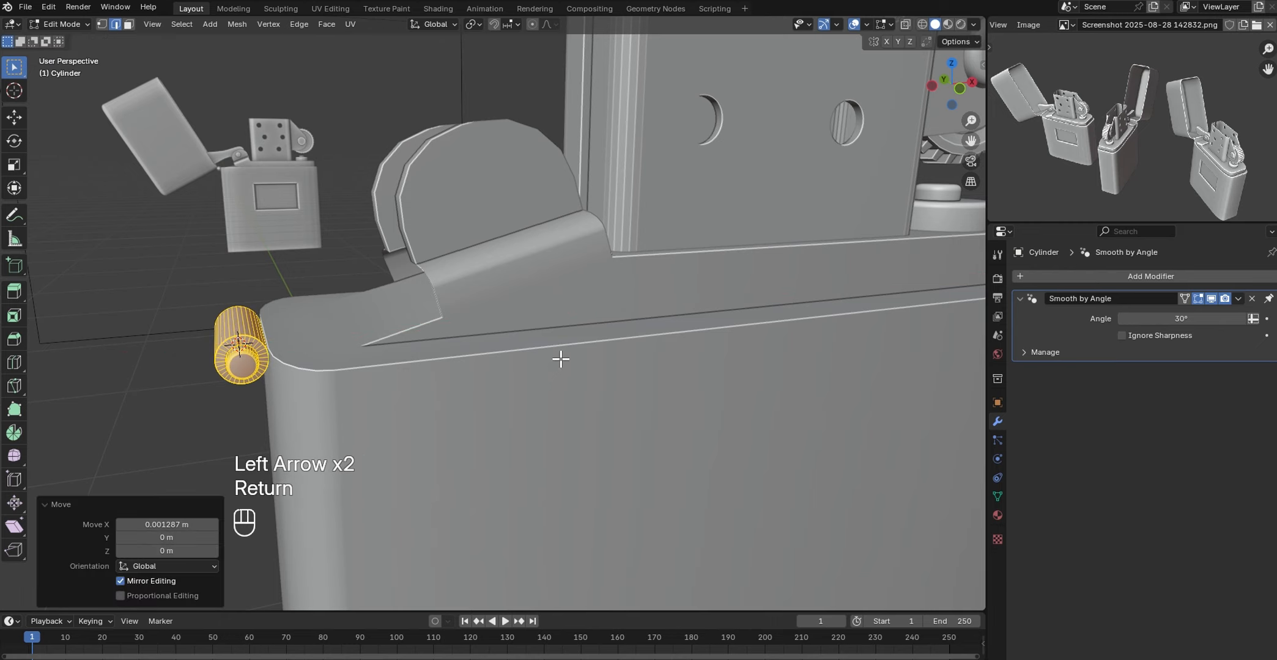
pyautogui.press('Tab')
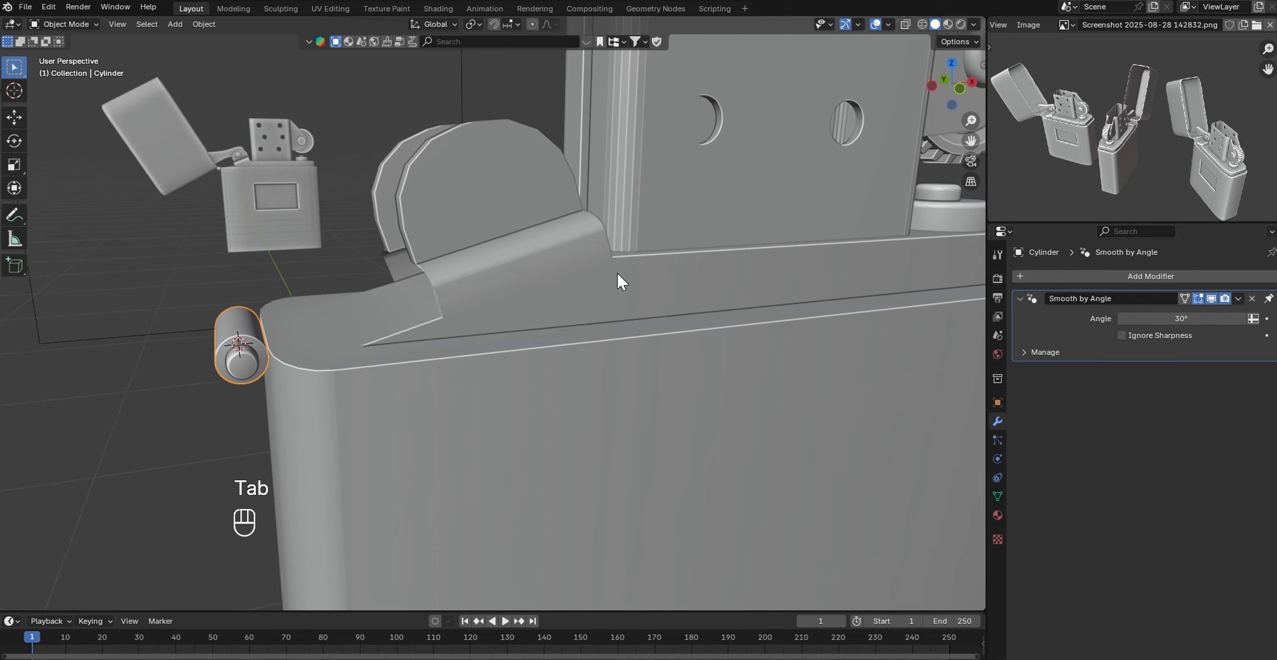
# - In front view, add a 2 m cube at the hinge and move it 0.28568 m along X
pyautogui.press('KP_1')
pyautogui.scroll(-3, 616, 272)
pyautogui.scroll(-3, 615, 269)
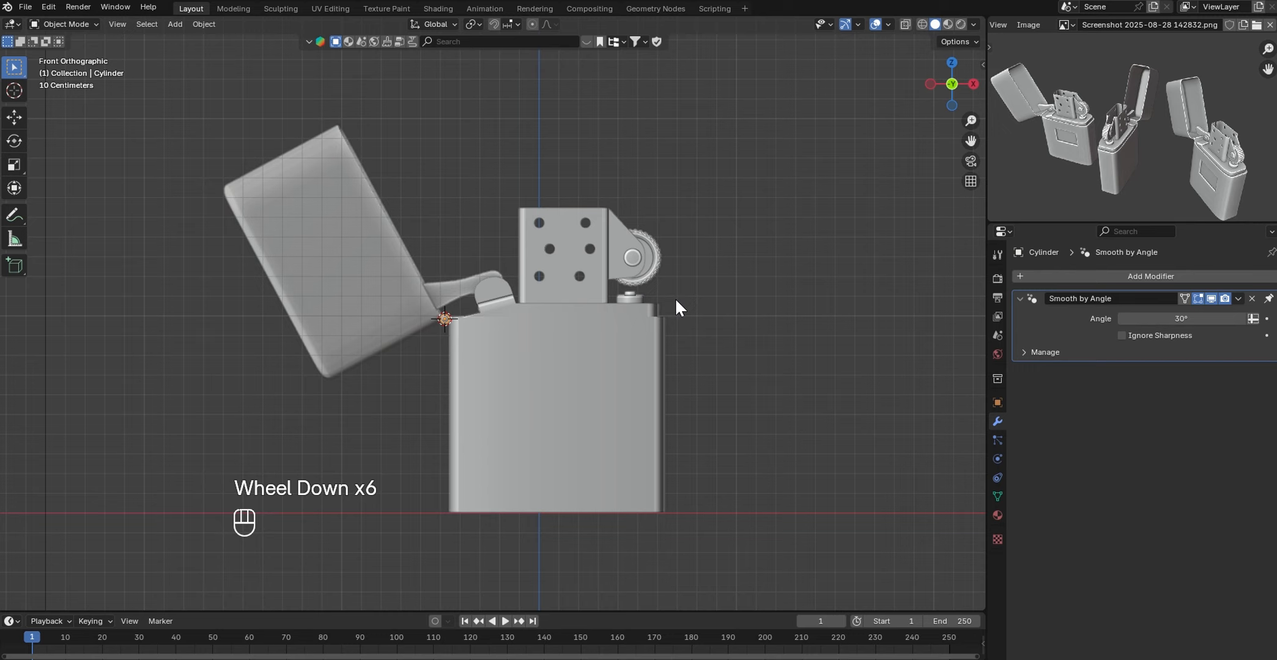
pyautogui.hotkey('shift', 'a')
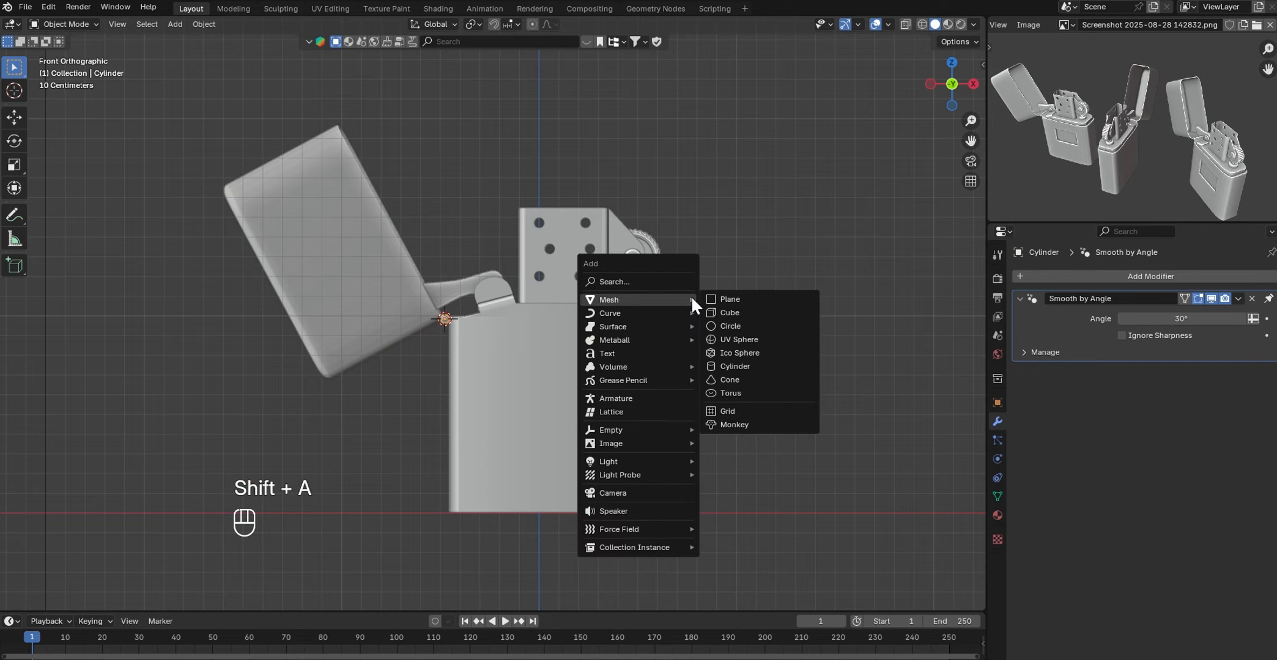
pyautogui.click(796, 320)
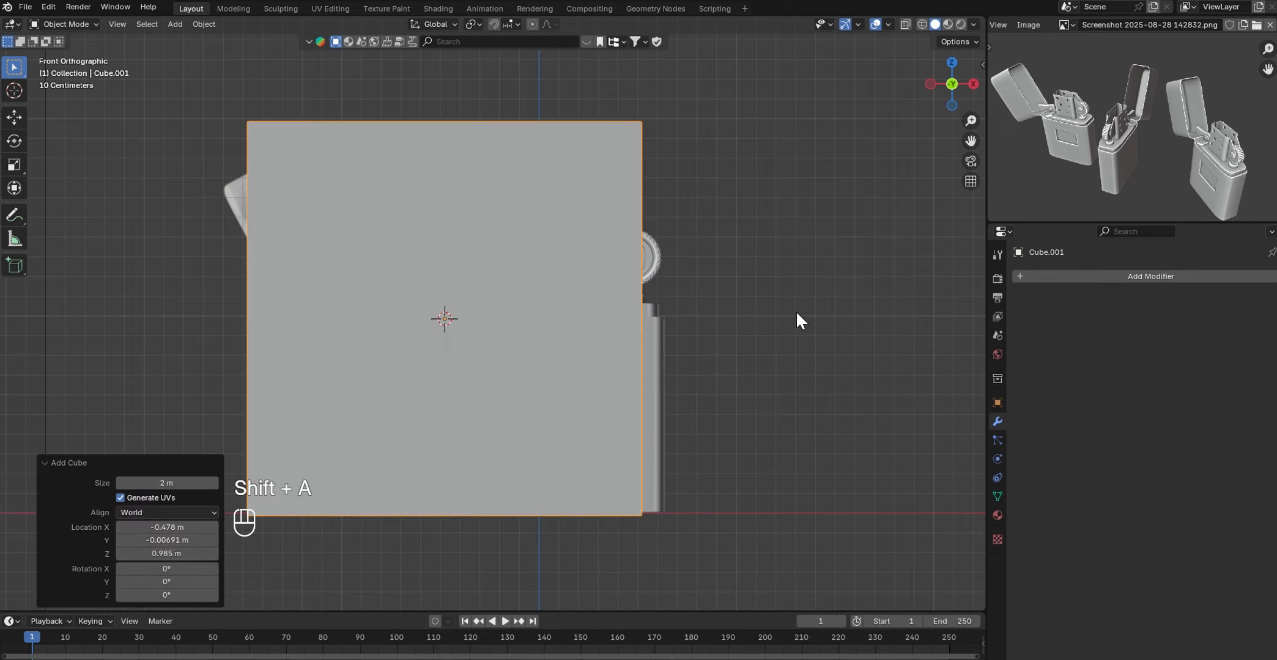
pyautogui.press('g')
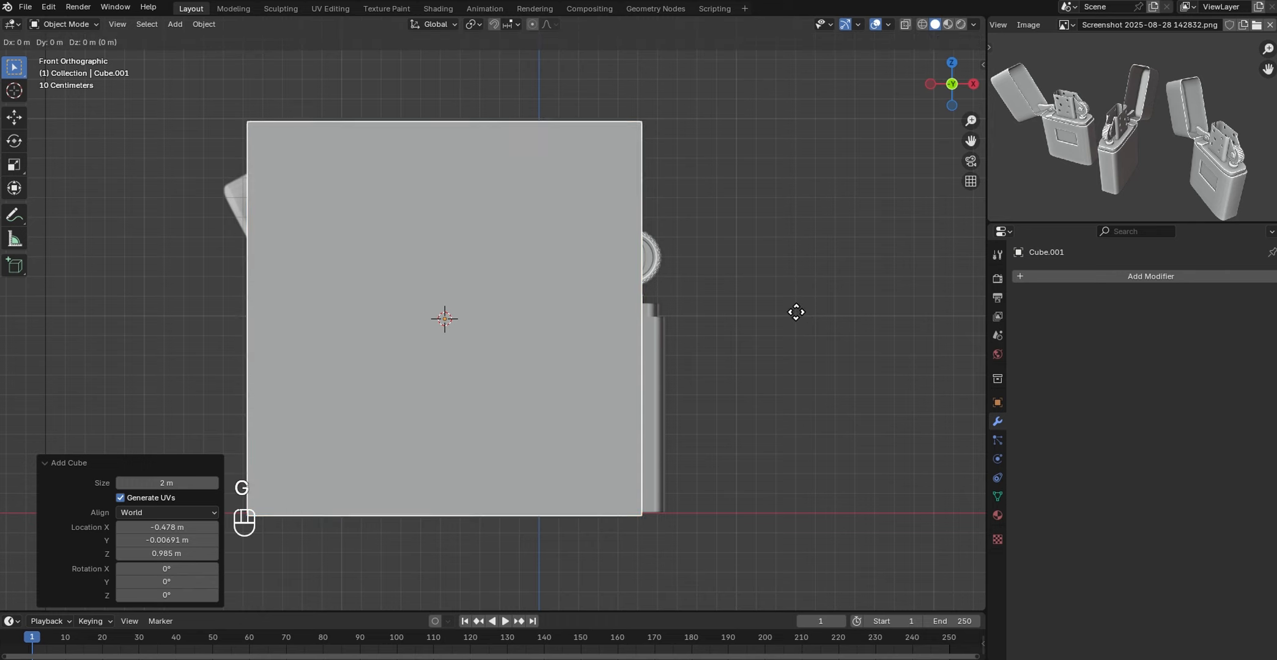
pyautogui.press('x')
pyautogui.click(852, 183)
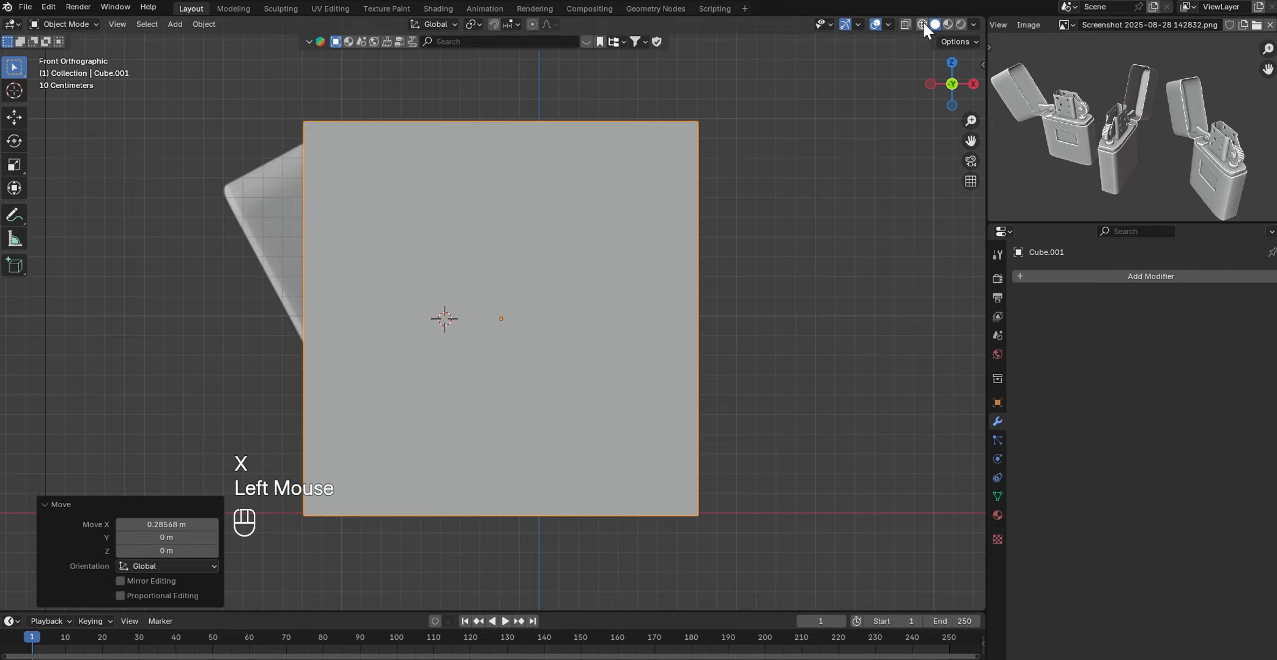
# - Turn on X-ray and fit the cube along X to the width of the lighter case
pyautogui.click(905, 24)
pyautogui.press('s')
pyautogui.press('x')
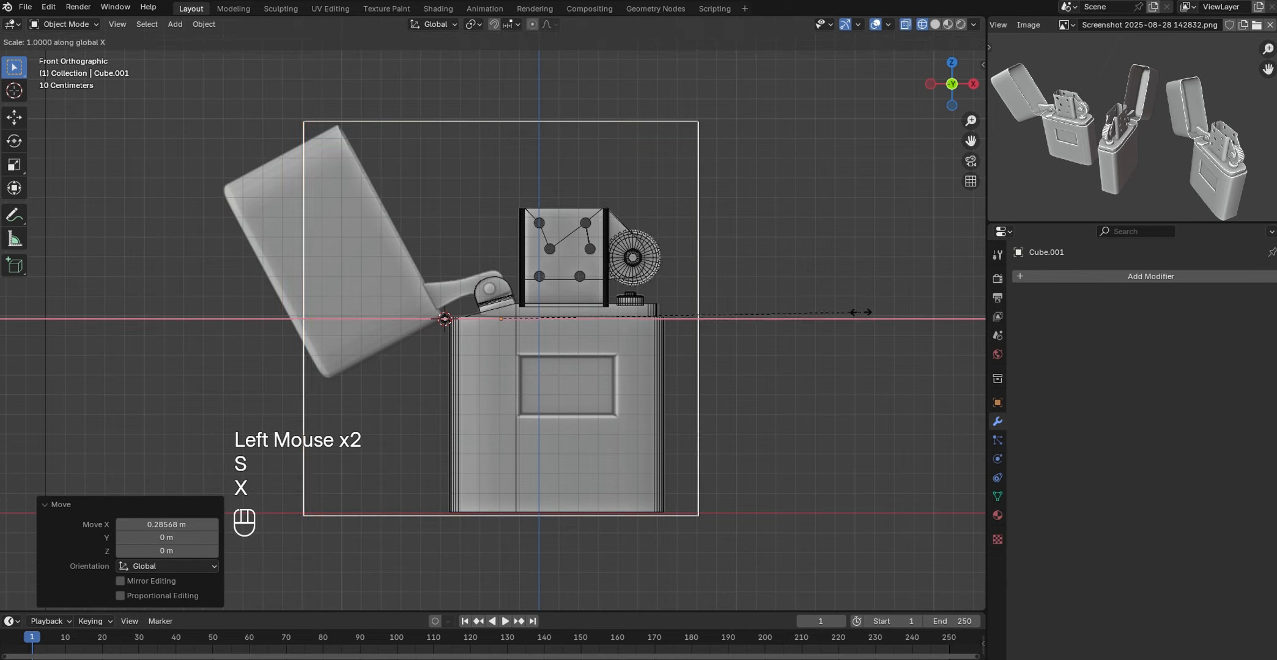
pyautogui.click(709, 337)
# - Scale and move the cube along Z so it encloses the chimney and flint wheel, with its base near the case rim
pyautogui.press('s')
pyautogui.press('z')
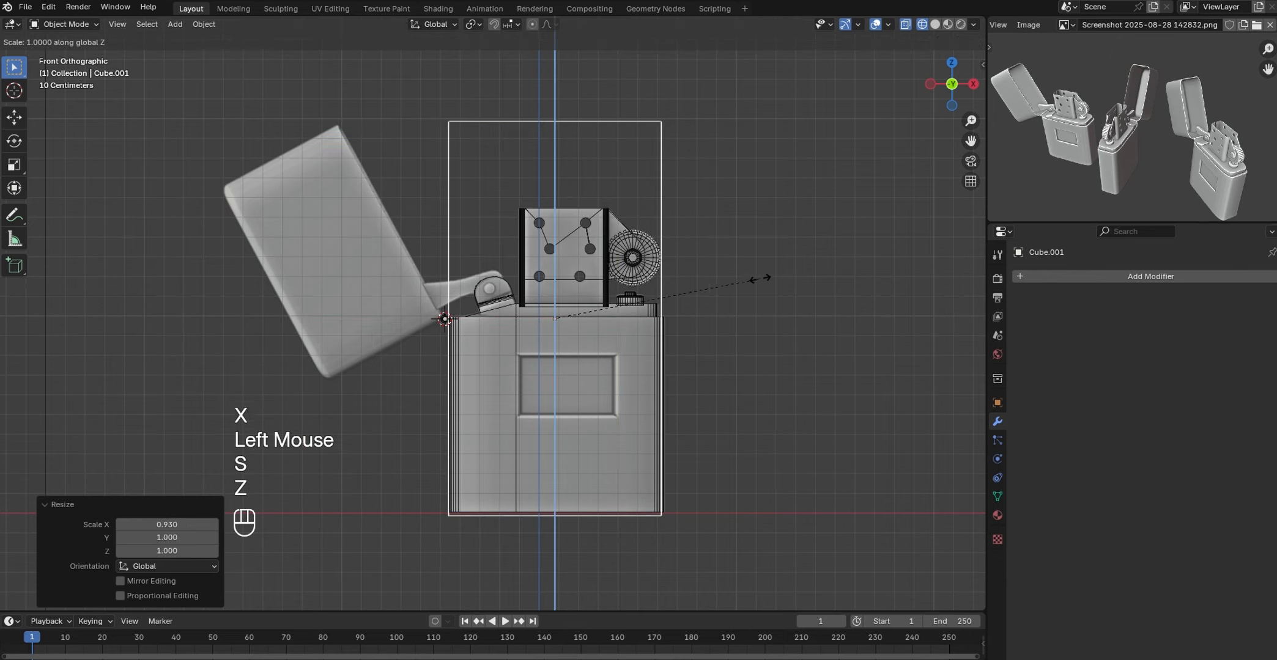
pyautogui.click(671, 358)
pyautogui.press('g')
pyautogui.press('z')
pyautogui.click(746, 239)
pyautogui.press('s')
pyautogui.press('z')
pyautogui.click(730, 265)
pyautogui.press('g')
pyautogui.press('z')
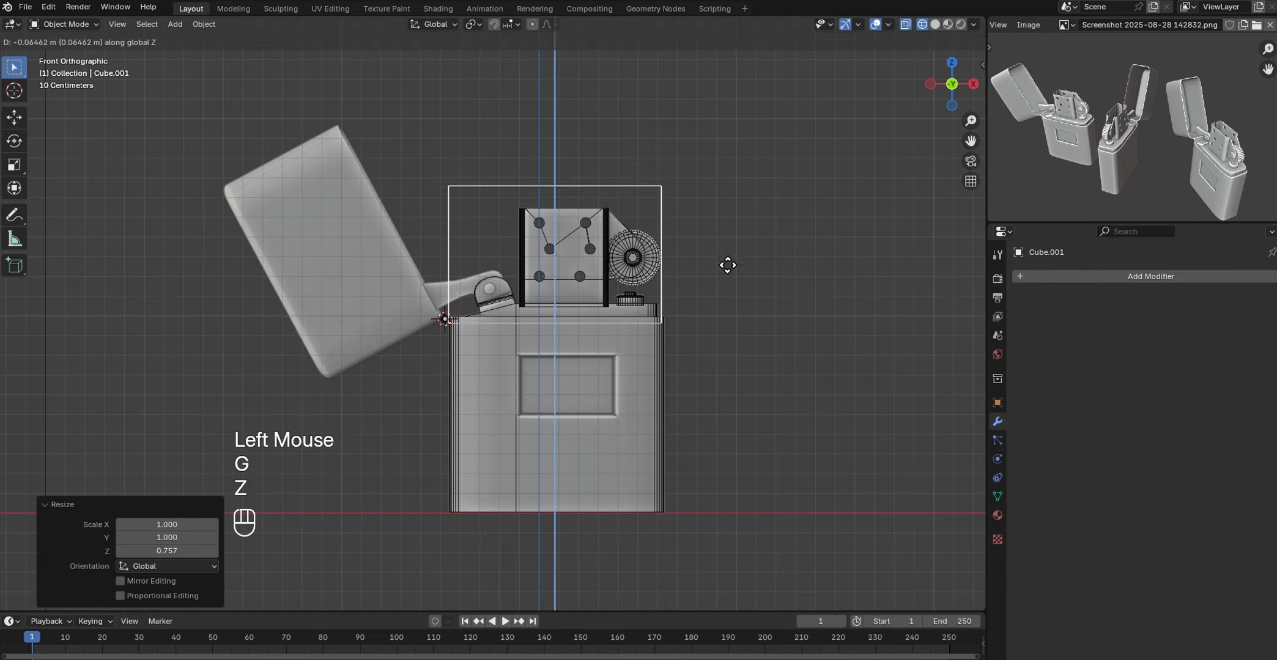
pyautogui.click(728, 273)
# - In right view, scale the cube along Y to the case's depth and move it 0.006802 m along Y to centre it
pyautogui.press('KP_3')
pyautogui.press('s')
pyautogui.press('y')
pyautogui.click(647, 388)
pyautogui.press('g')
pyautogui.press('y')
pyautogui.press('Right')
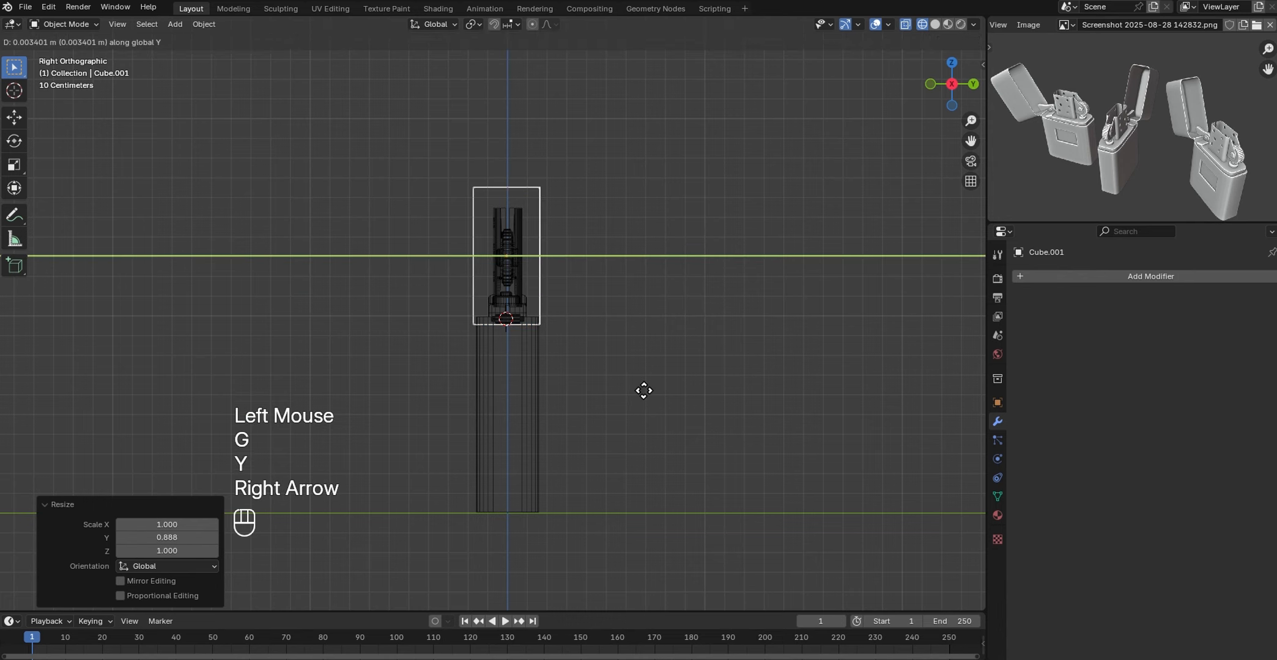
pyautogui.press('Return')
# - Open the lid cube for mesh editing and isolate it in local view with solid shading
pyautogui.moveTo(948, 86); pyautogui.dragTo(986, 81)
pyautogui.press('KP_1')
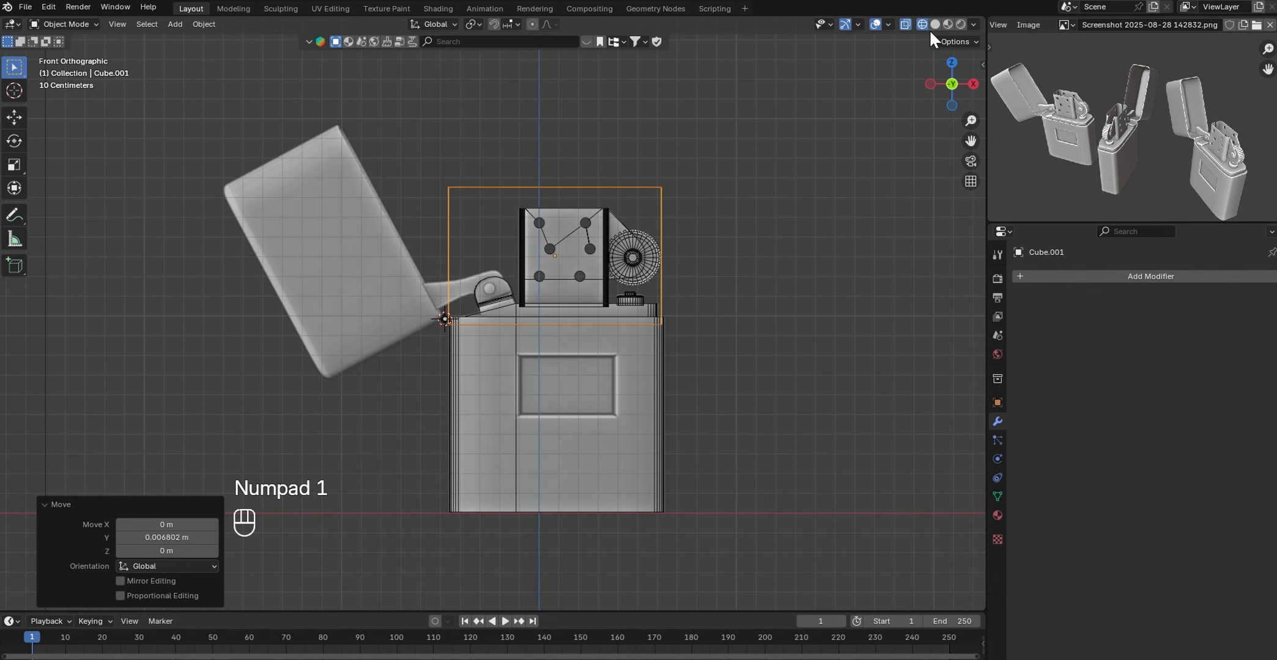
pyautogui.press('Tab')
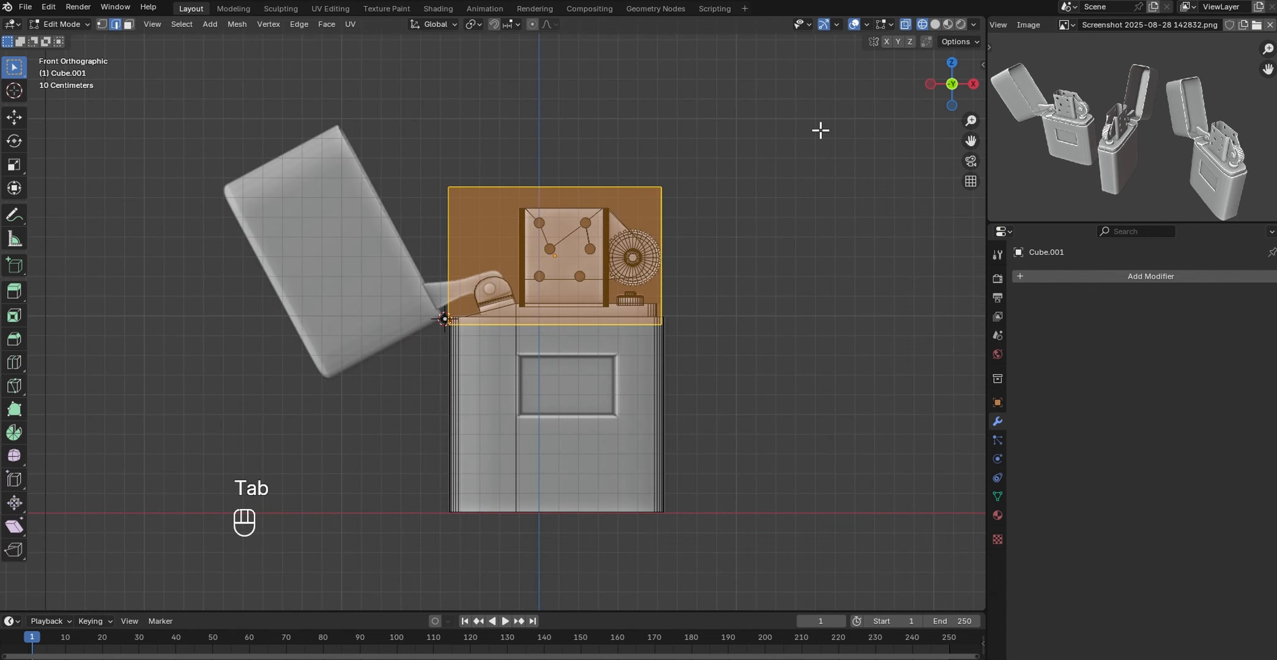
pyautogui.click(934, 24)
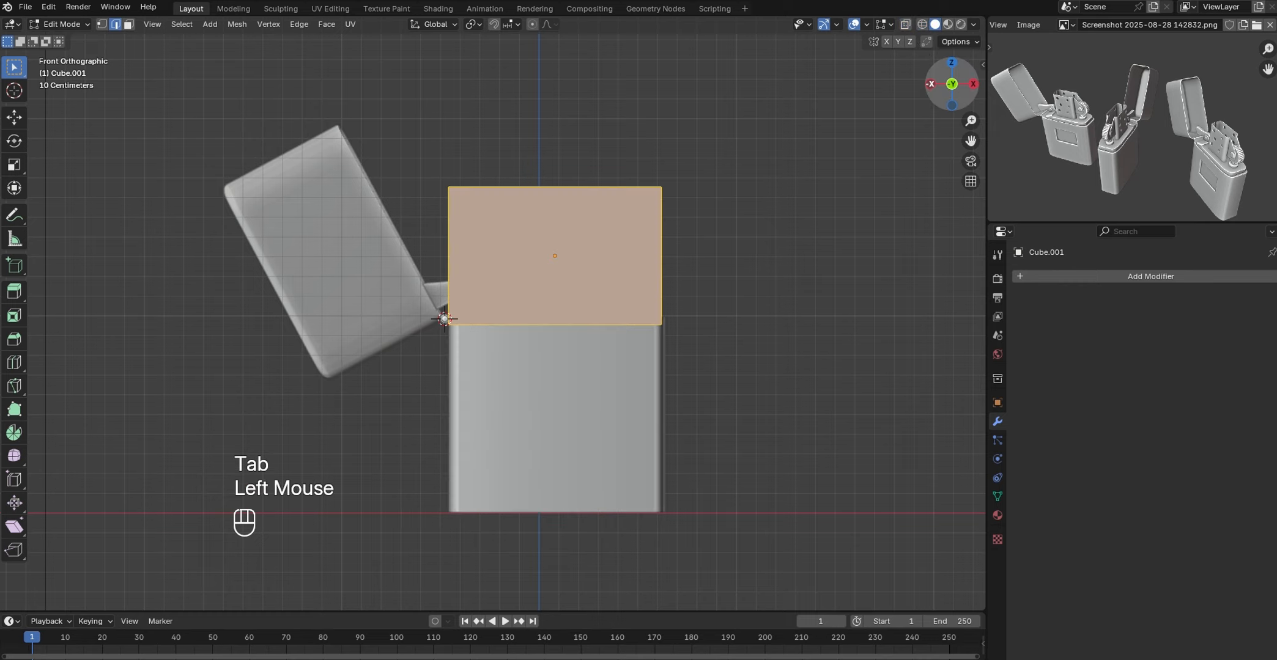
pyautogui.moveTo(951, 85)
pyautogui.mouseDown()
pyautogui.moveTo(843, 159)
pyautogui.moveTo(652, 219)
pyautogui.mouseUp()
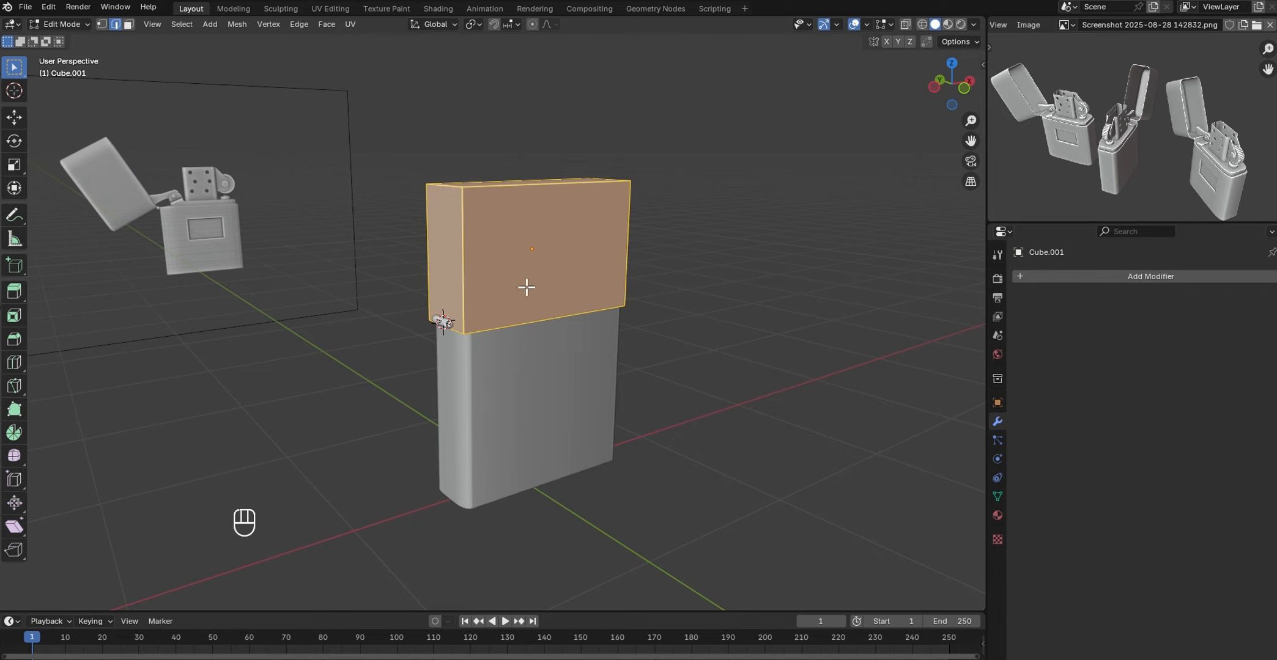
pyautogui.moveTo(942, 95); pyautogui.dragTo(721, 329)
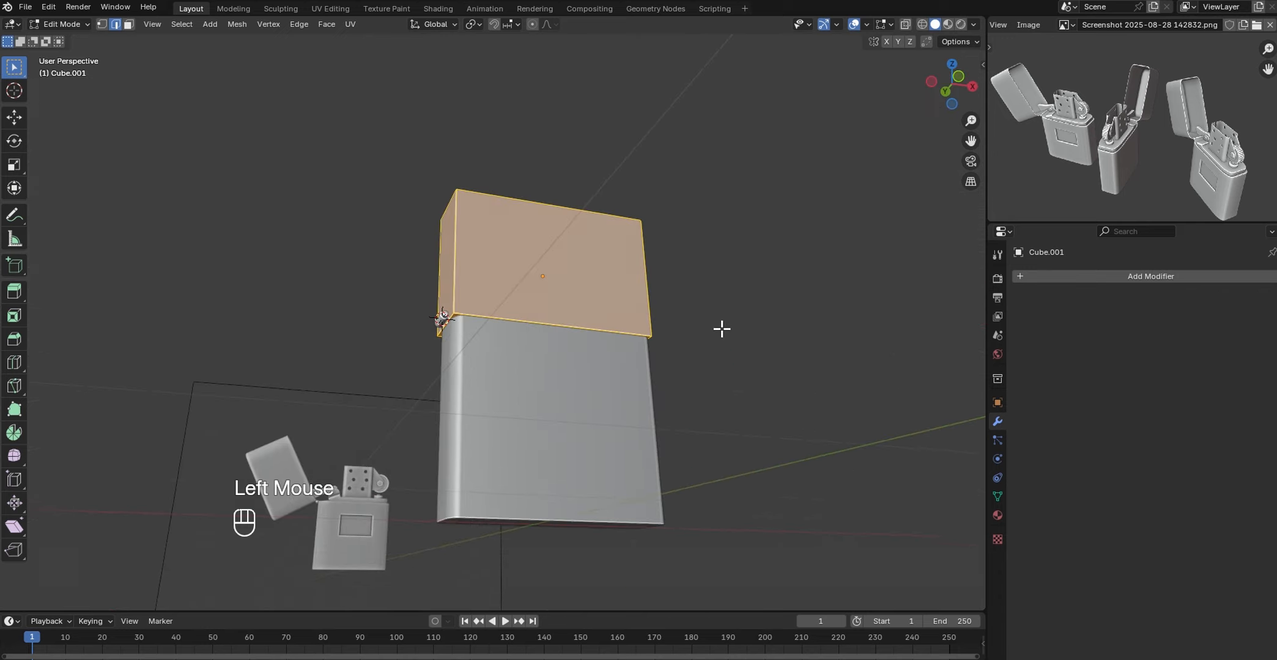
pyautogui.press('/')
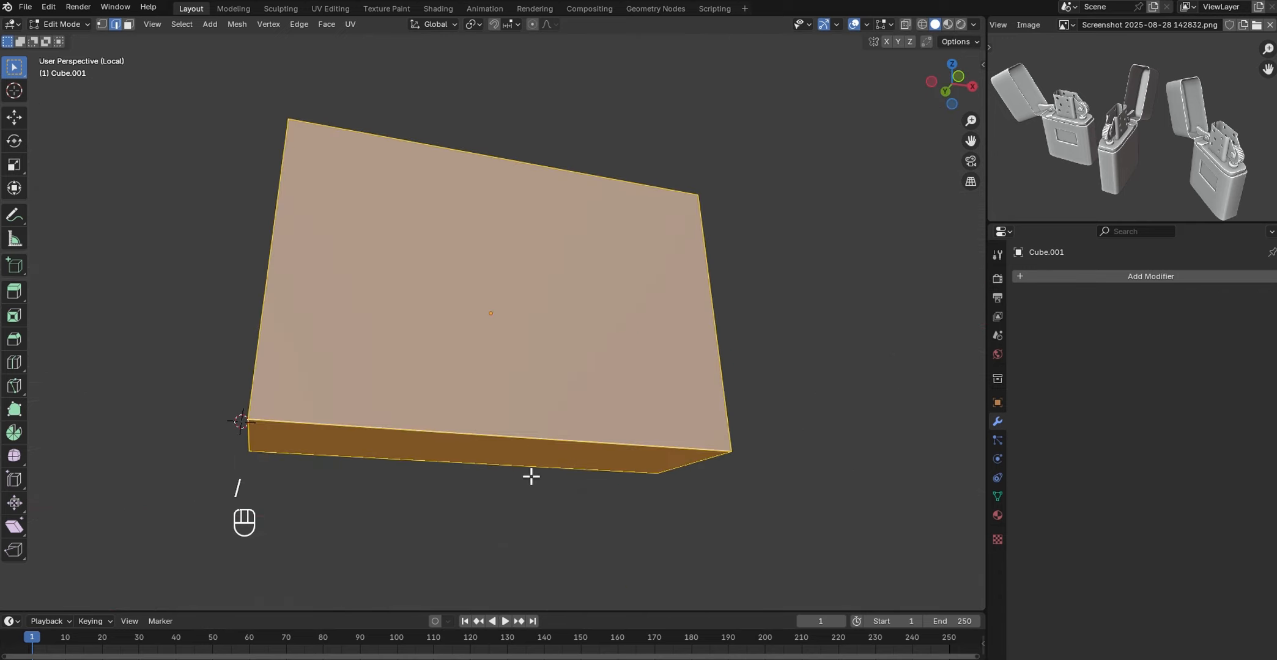
# - Delete the bottom face of the lid cube so it is open underneath
pyautogui.click(530, 453)
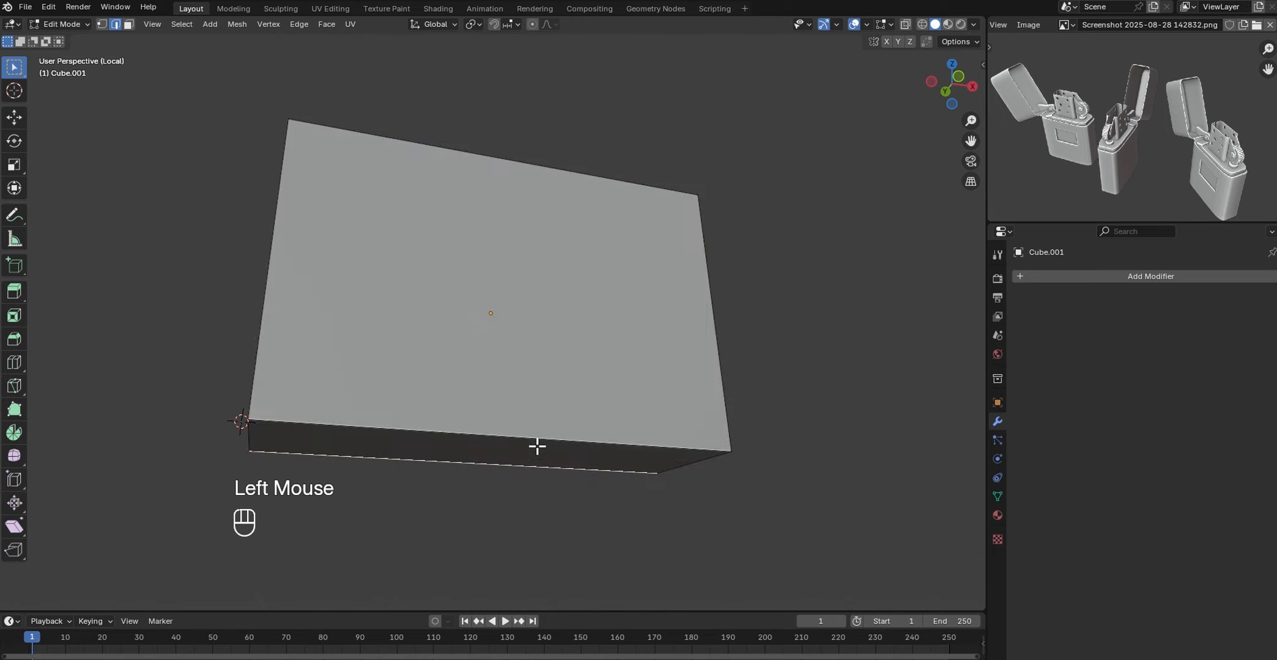
pyautogui.press('3')
pyautogui.moveTo(932, 97); pyautogui.dragTo(917, 141)
pyautogui.doubleClick(556, 423)
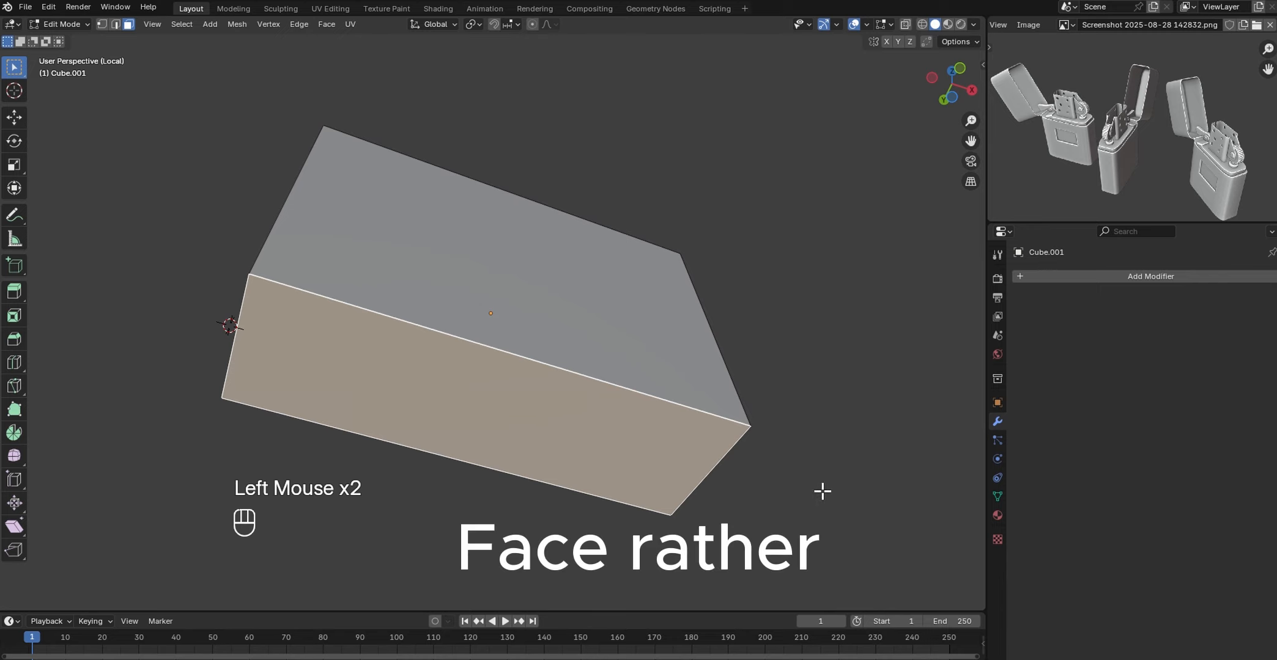
pyautogui.press('x')
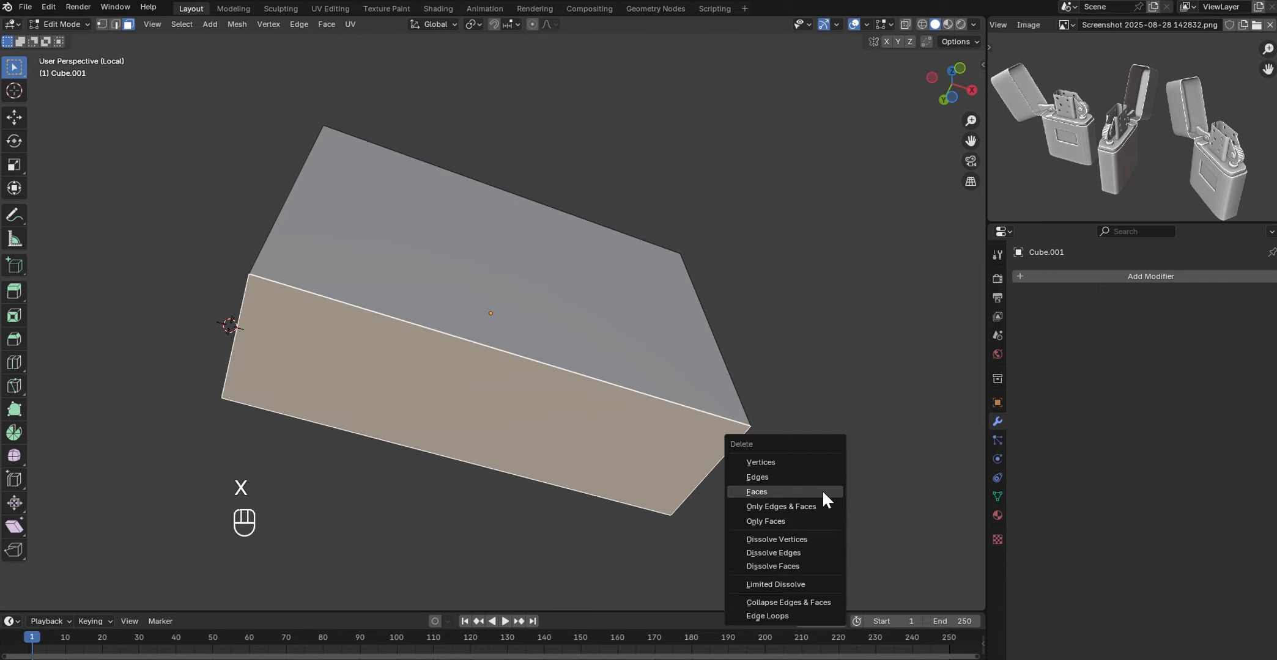
pyautogui.click(823, 492)
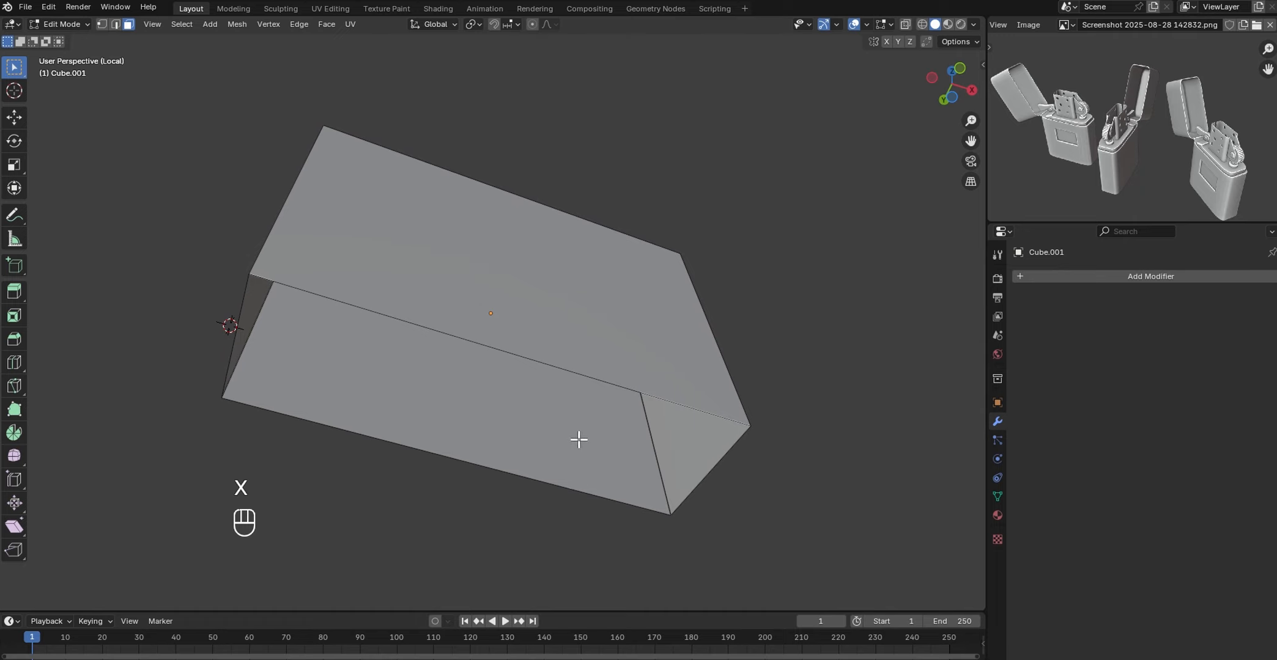
# - Bevel the lid's four vertical corner edges with 4 segments to round them like the lighter case
pyautogui.moveTo(943, 77); pyautogui.dragTo(376, 227)
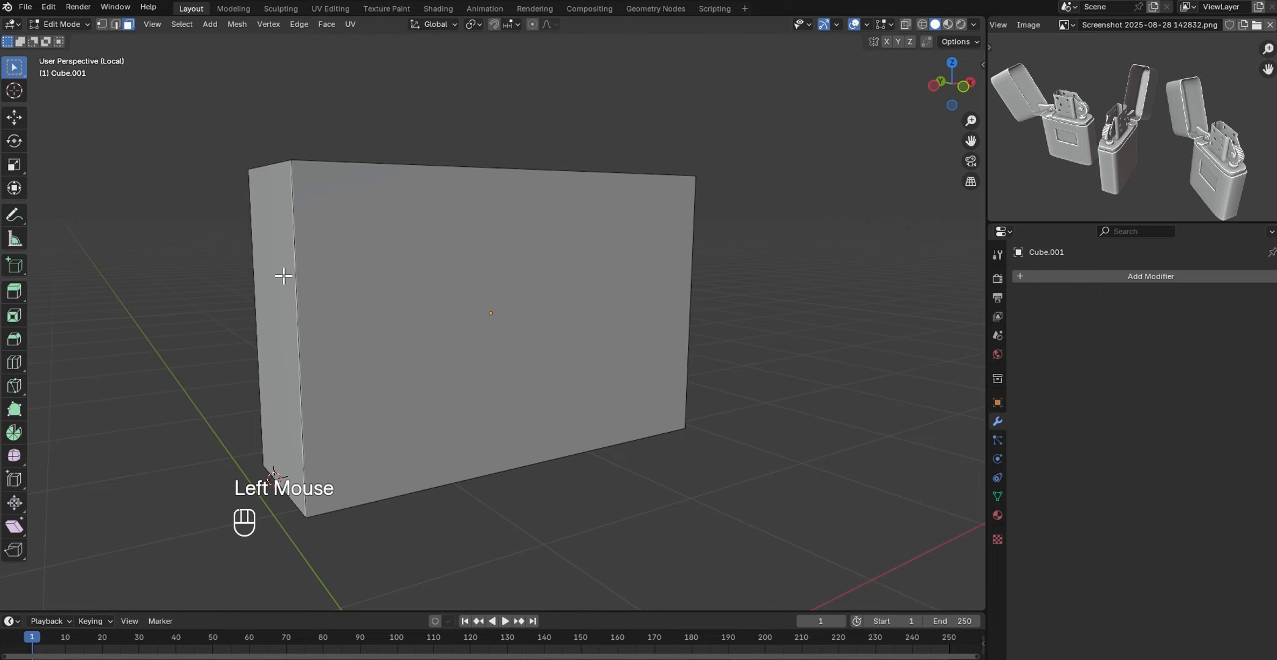
pyautogui.press('2')
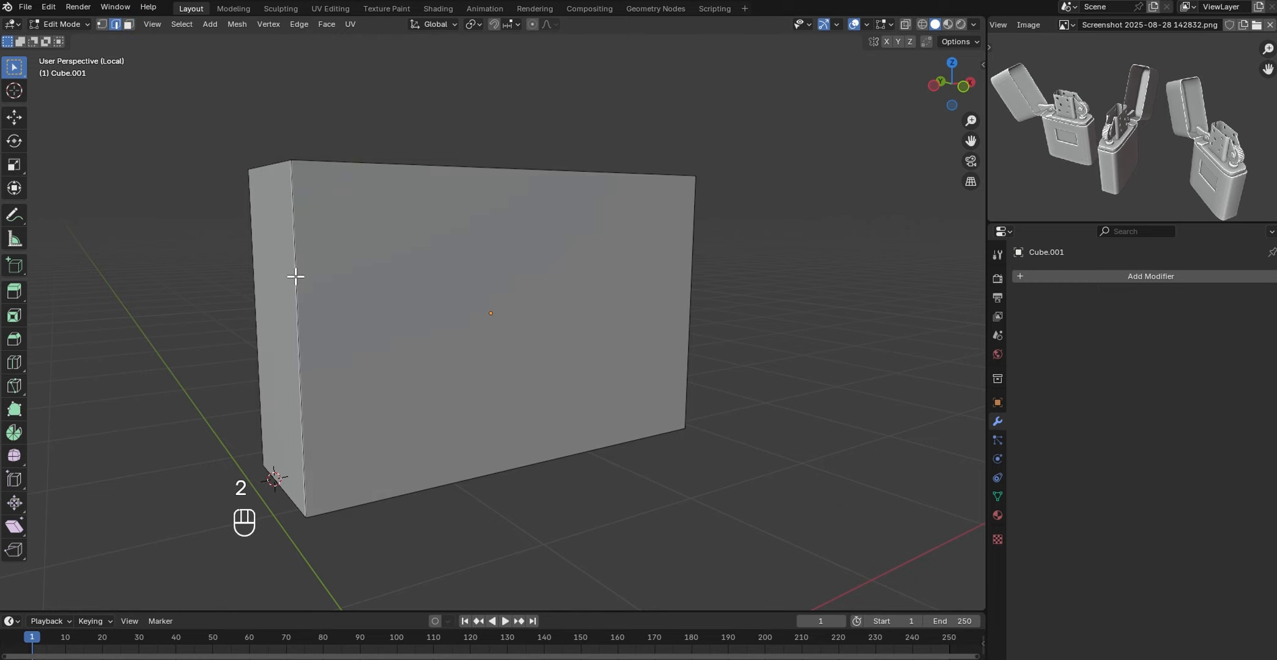
pyautogui.click(297, 277)
pyautogui.keyDown('shift'); pyautogui.click(252, 285); pyautogui.keyUp('shift')
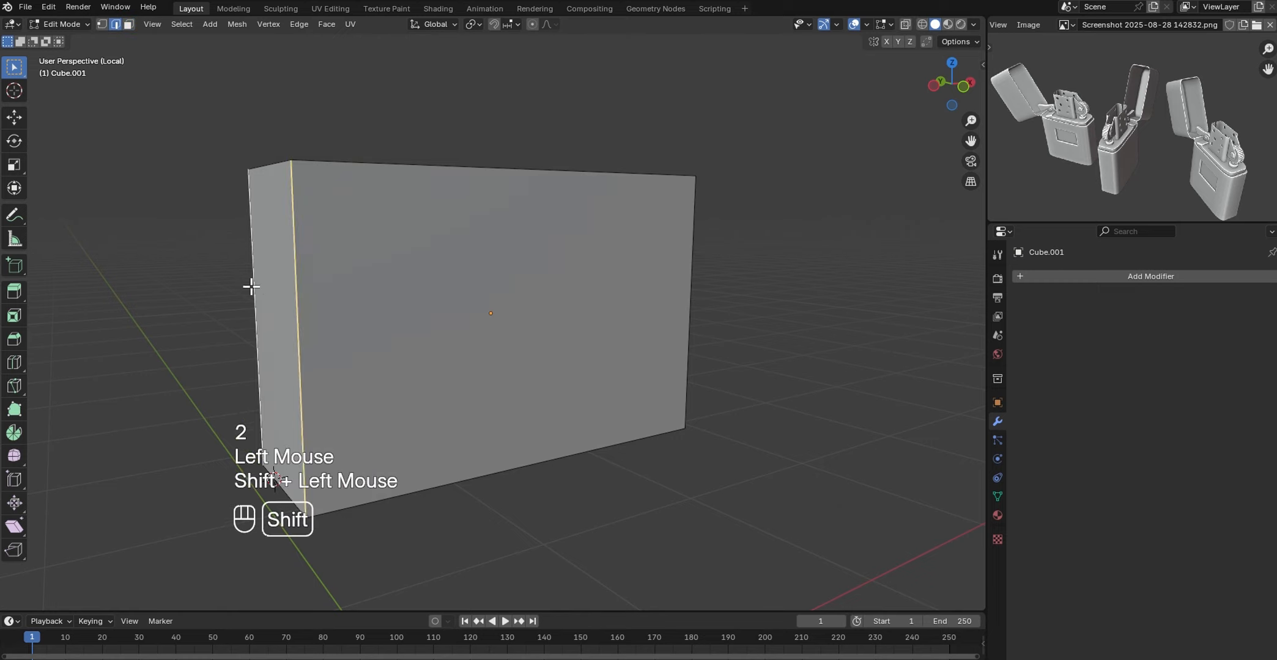
pyautogui.keyDown('shift'); pyautogui.click(691, 257); pyautogui.keyUp('shift')
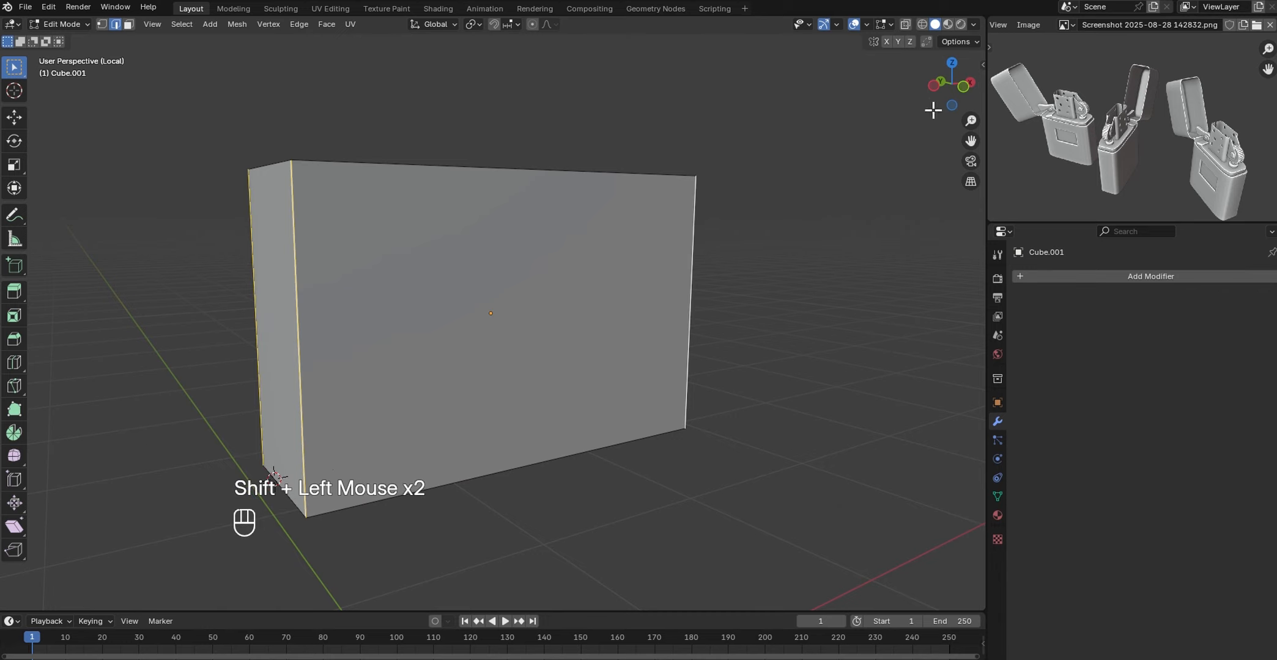
pyautogui.moveTo(952, 82); pyautogui.dragTo(905, 142)
pyautogui.keyDown('shift'); pyautogui.click(558, 279); pyautogui.keyUp('shift')
pyautogui.hotkey('ctrl', 'b')
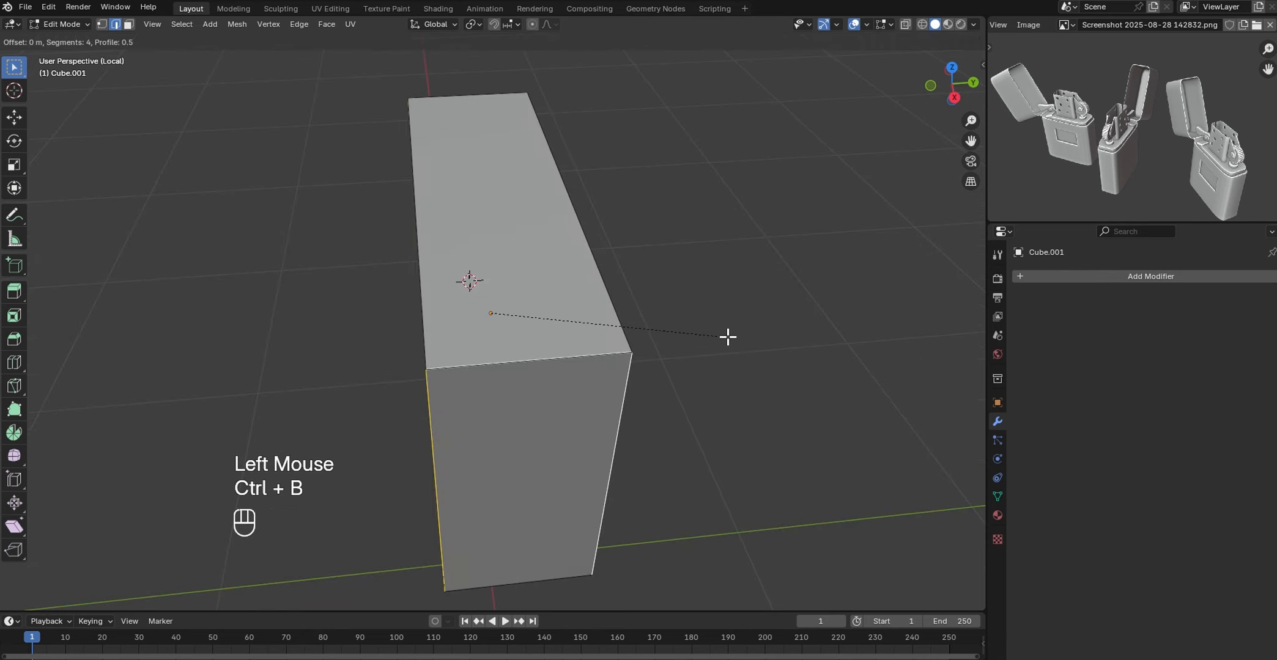
pyautogui.click(769, 348)
pyautogui.click(772, 239)
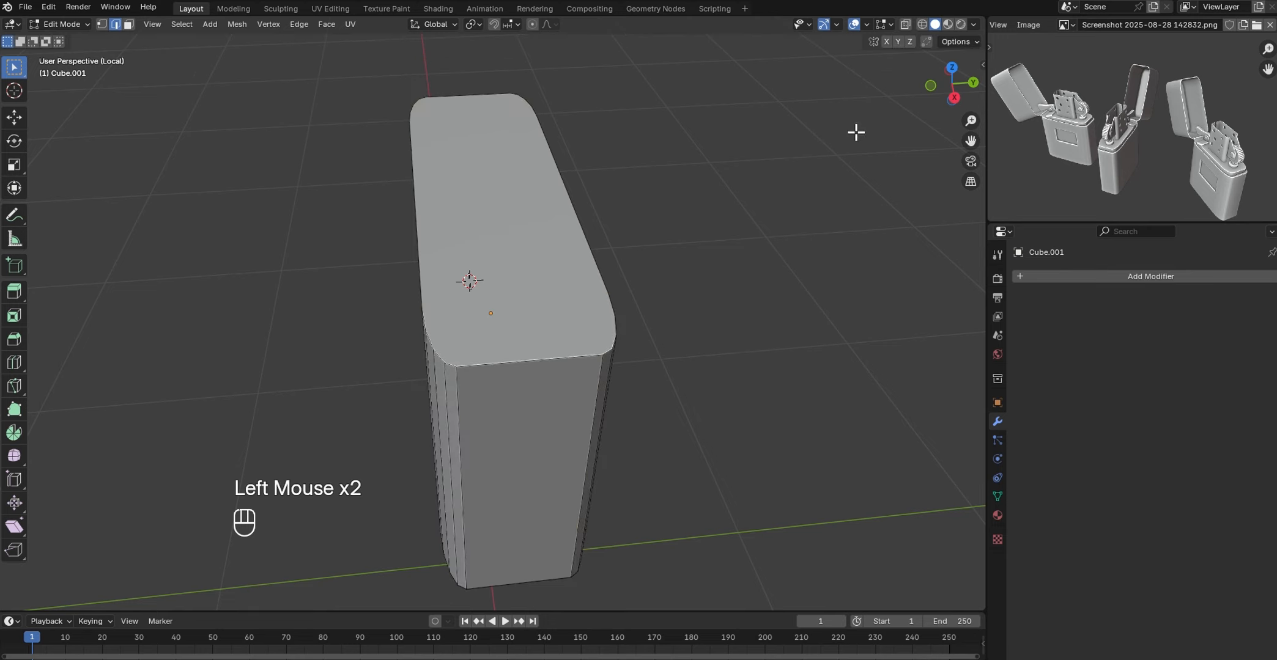
# - Return to Object Mode and add a Solidify modifier with 0.01 m thickness to the lid
pyautogui.moveTo(951, 84); pyautogui.dragTo(913, 99)
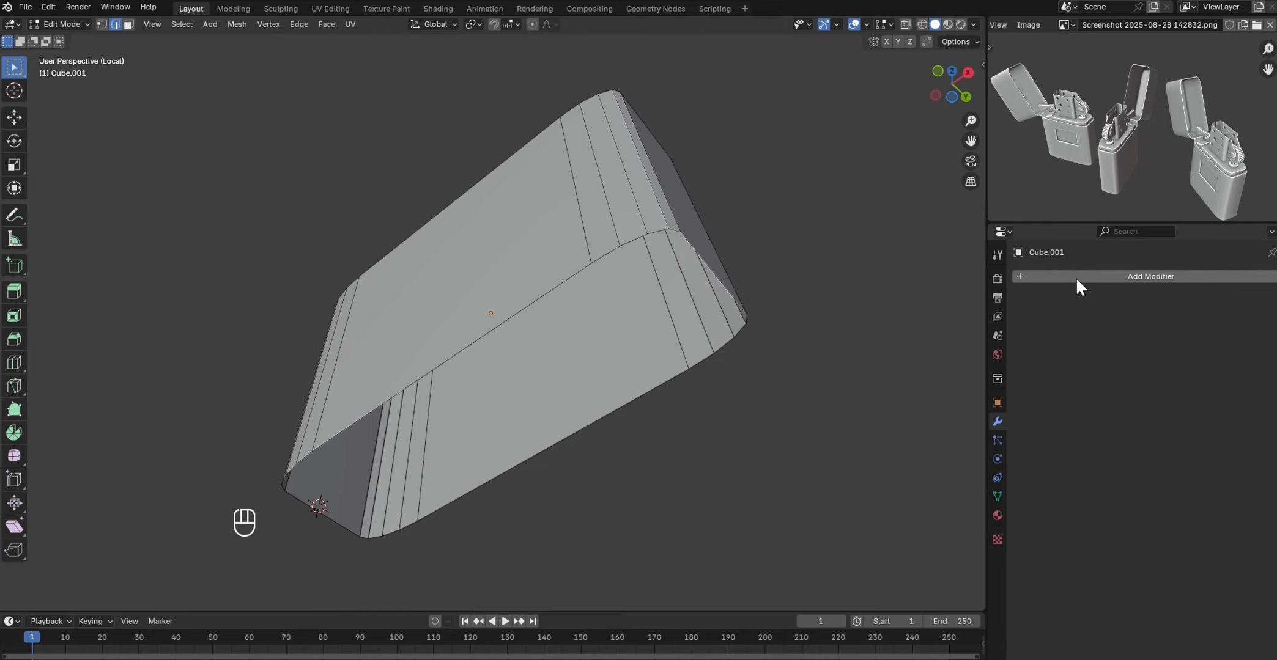
pyautogui.press('Tab')
pyautogui.press('Tab')
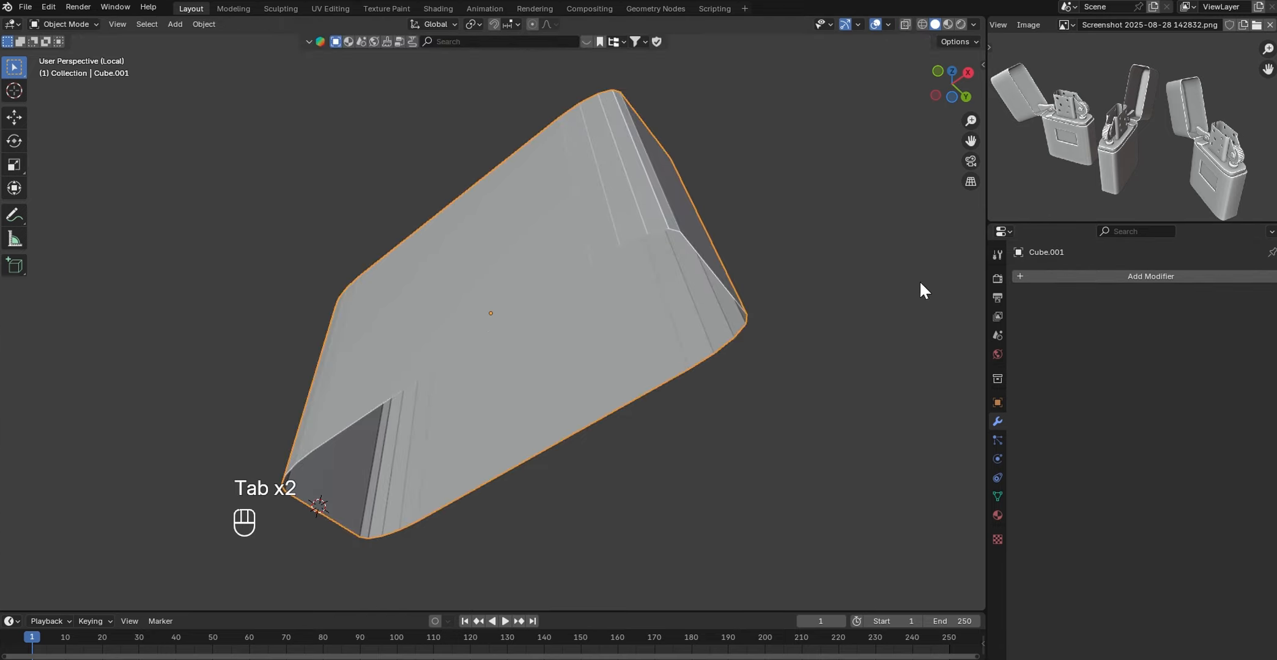
pyautogui.click(645, 208)
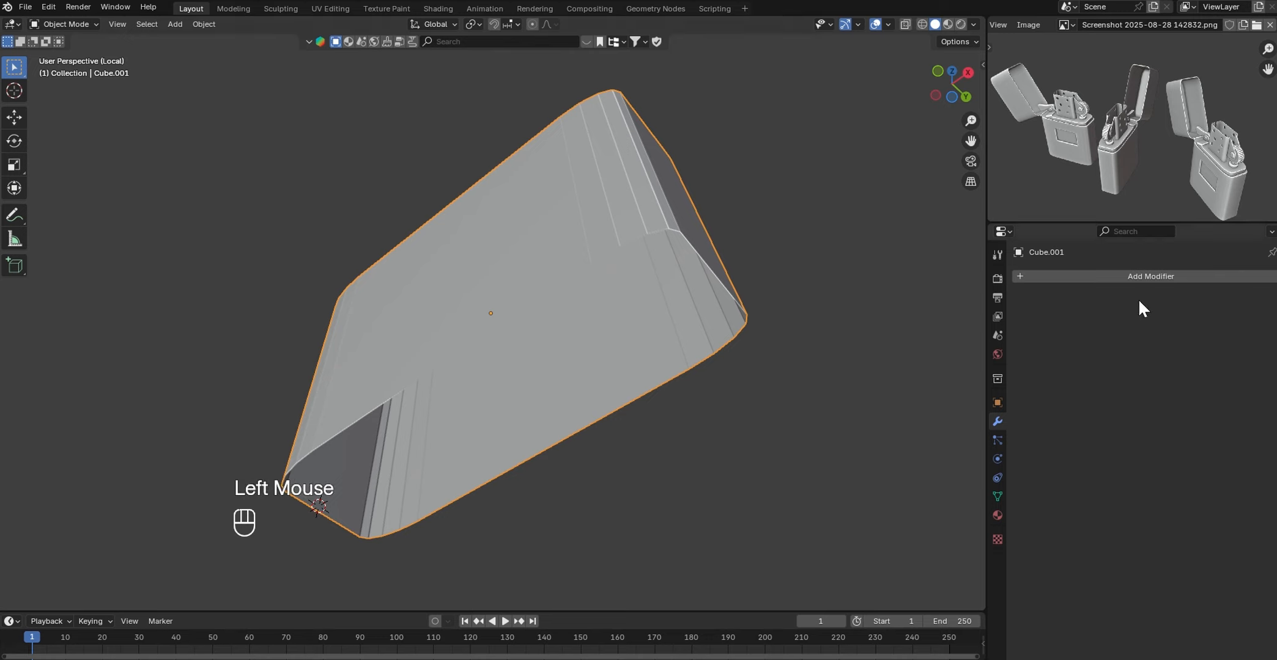
pyautogui.click(1159, 276)
pyautogui.moveTo(1134, 343)
pyautogui.moveTo(1098, 280)
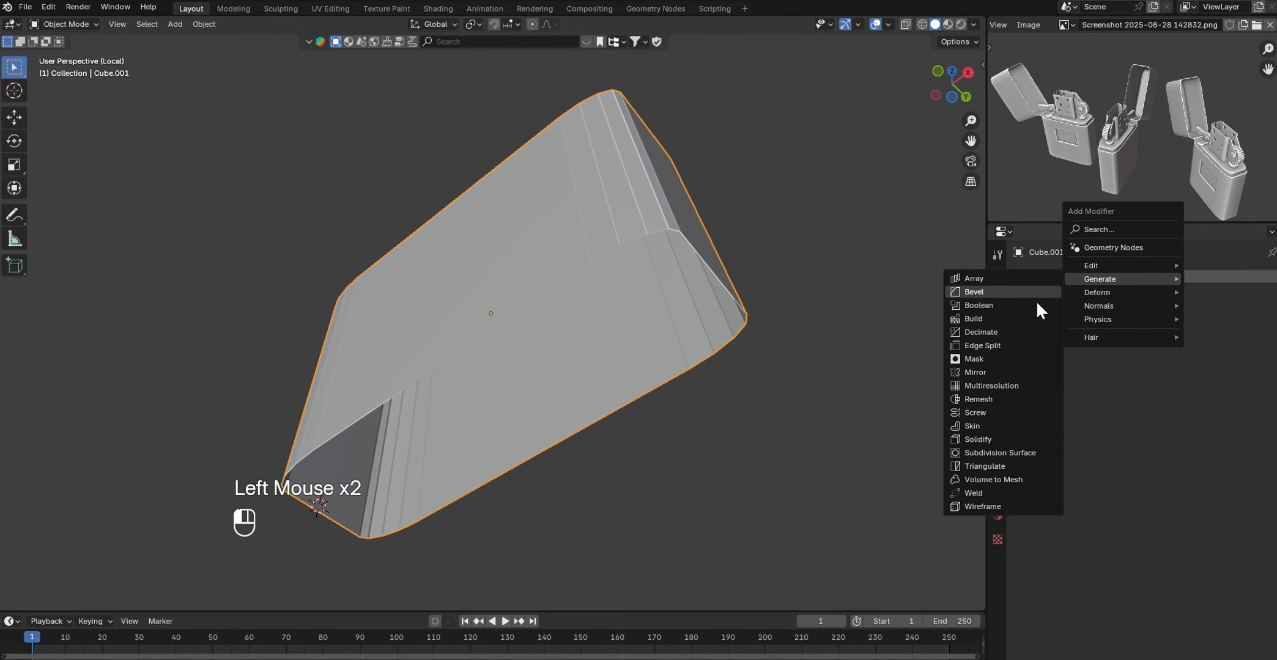
pyautogui.click(978, 438)
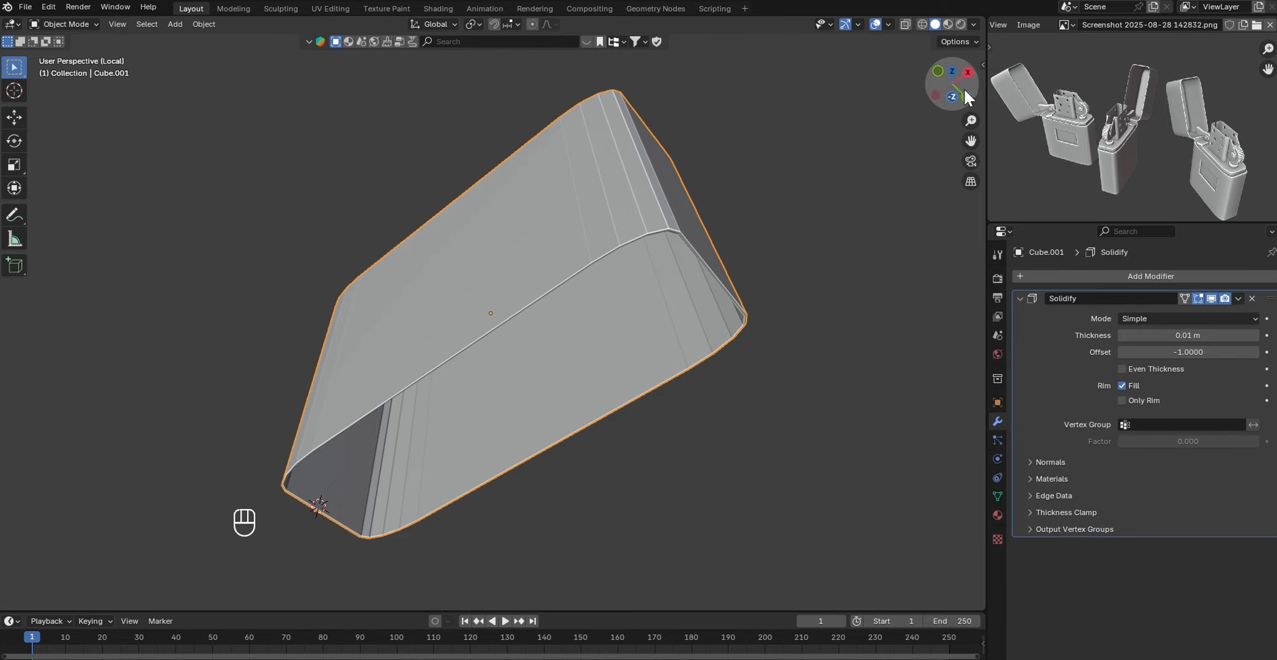
# - Apply Shade Auto Smooth at 30° to the lid
pyautogui.moveTo(964, 88)
pyautogui.mouseDown()
pyautogui.moveTo(958, 122)
pyautogui.moveTo(959, 79)
pyautogui.mouseUp()
pyautogui.rightClick(550, 235)
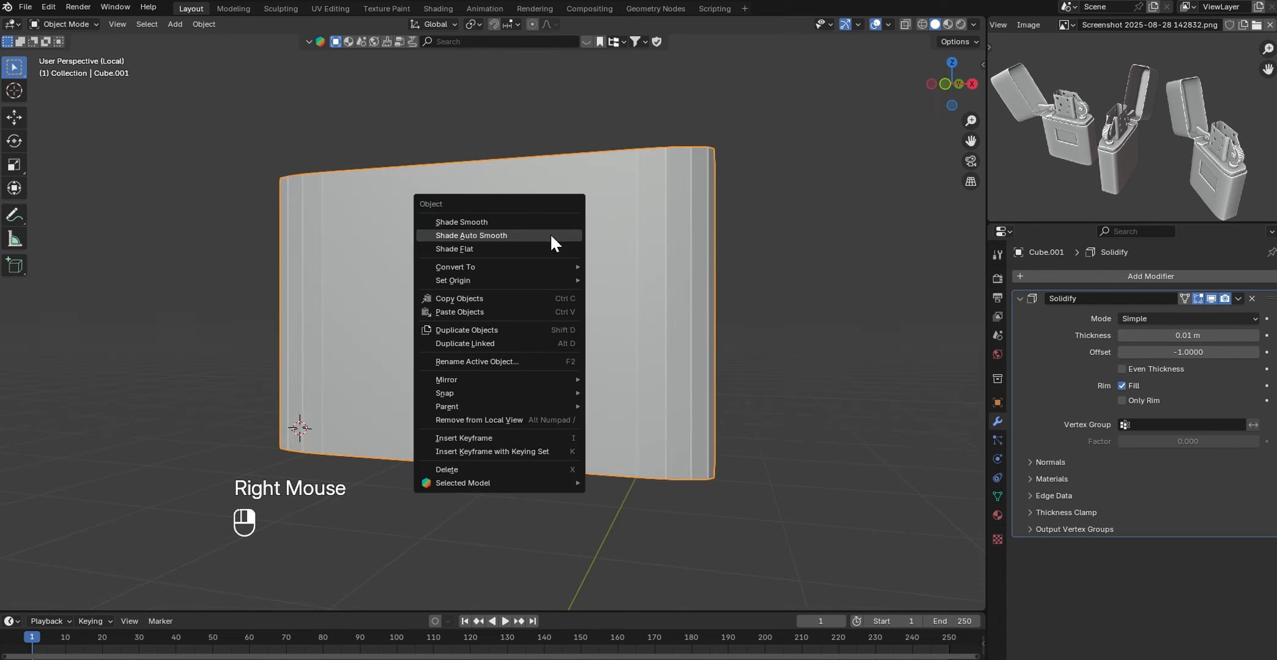
pyautogui.click(551, 237)
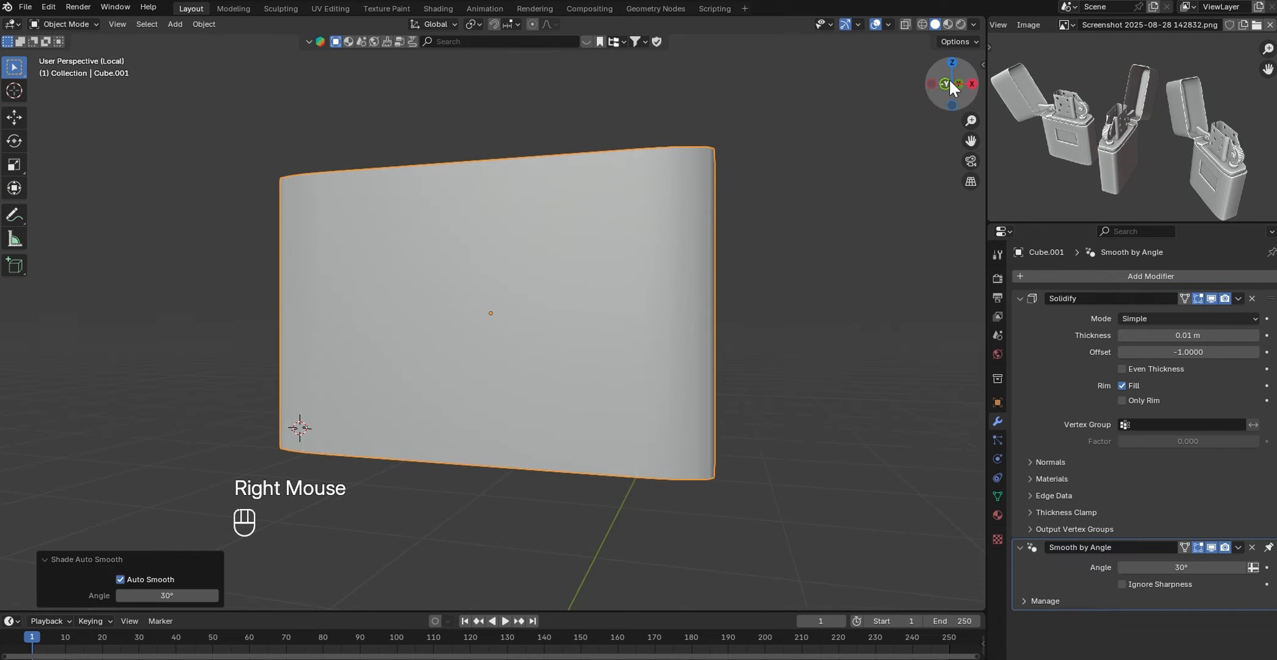
pyautogui.moveTo(948, 78); pyautogui.dragTo(784, 285)
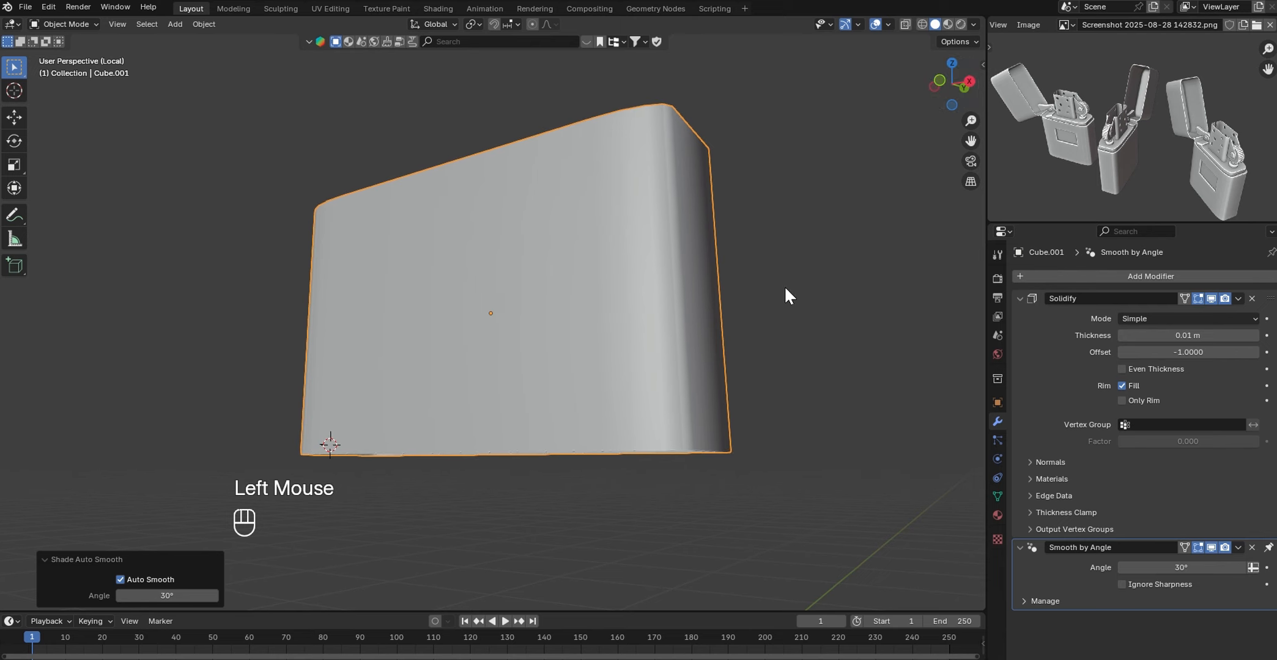
# - Exit local view and scale the lid by 1.039 along X and 1.031 along Y so it slightly overhangs the case
pyautogui.press('KP_1')
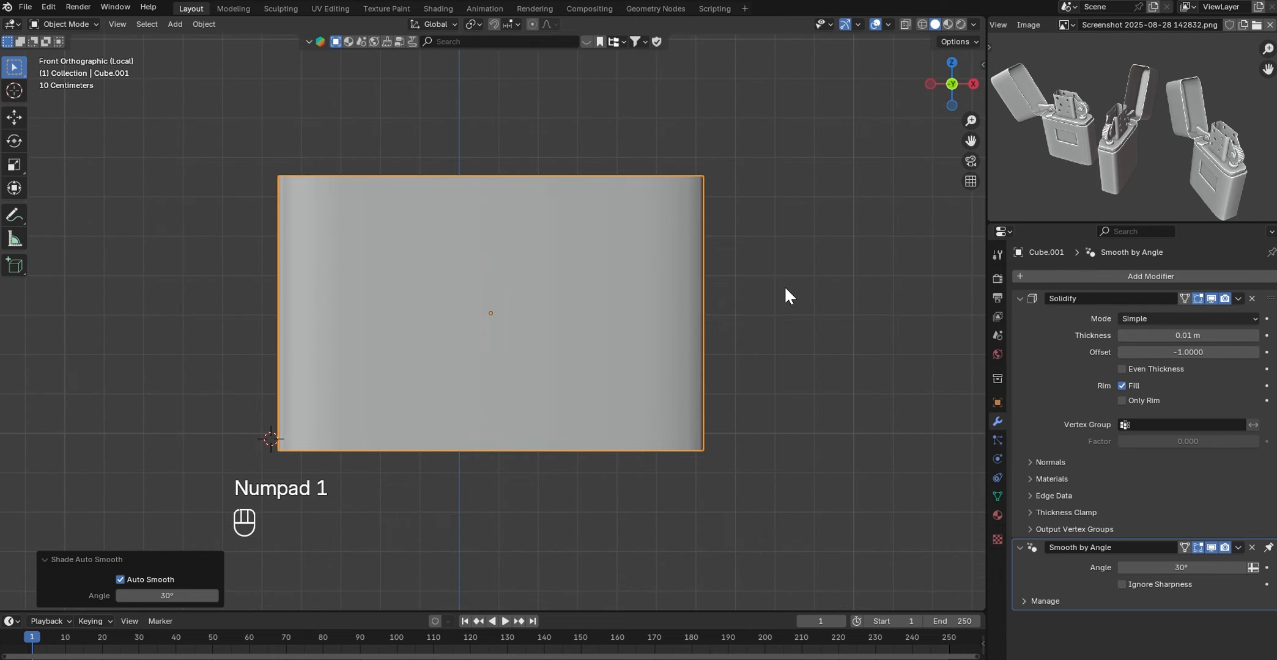
pyautogui.press('KP_Divide')
pyautogui.press('KP_1')
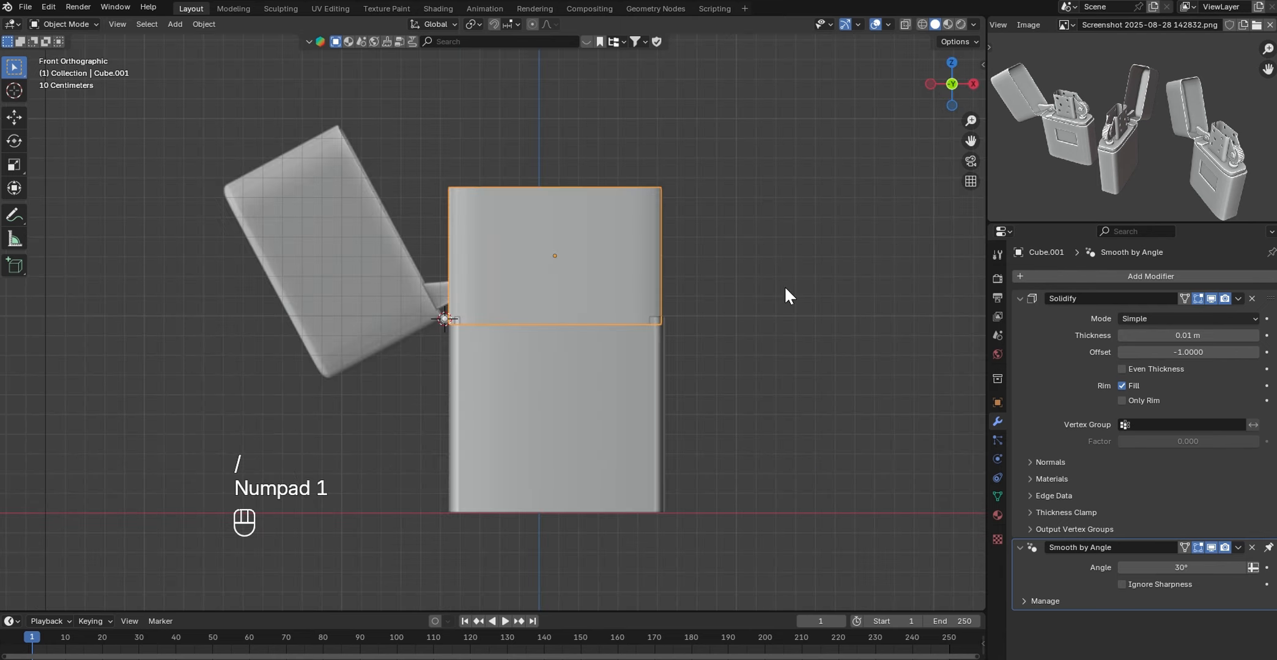
pyautogui.moveTo(945, 88); pyautogui.dragTo(841, 126)
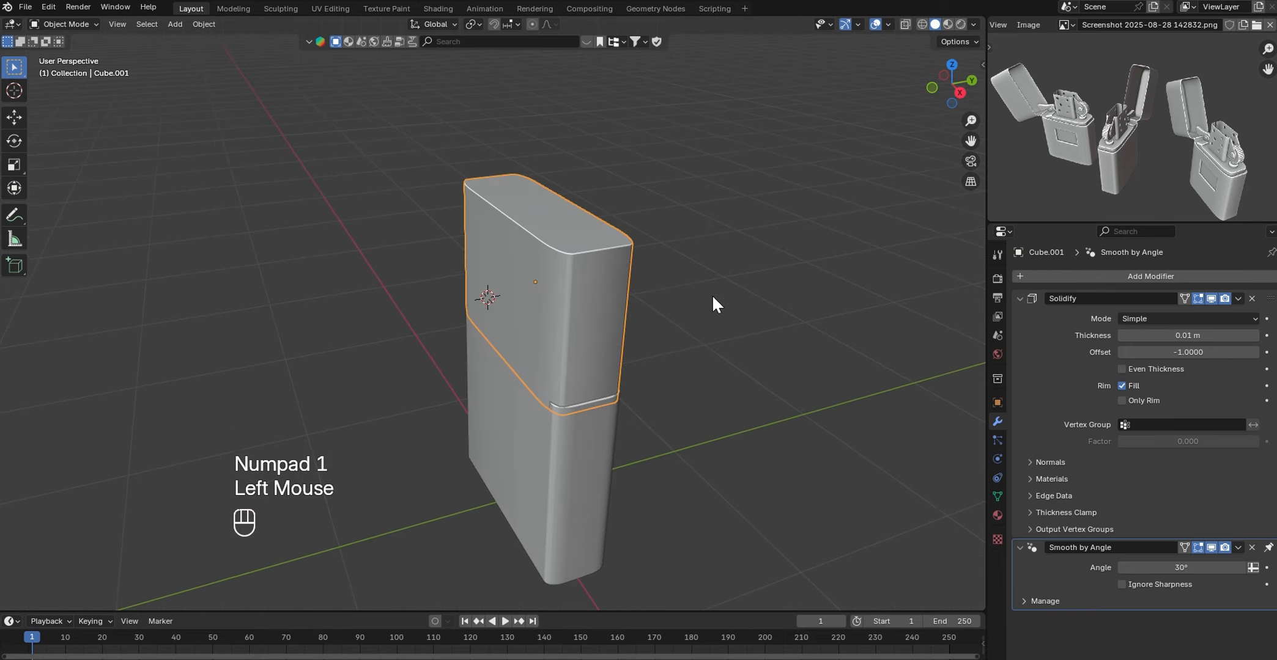
pyautogui.press('s')
pyautogui.press('x')
pyautogui.click(719, 332)
pyautogui.press('s')
pyautogui.press('y')
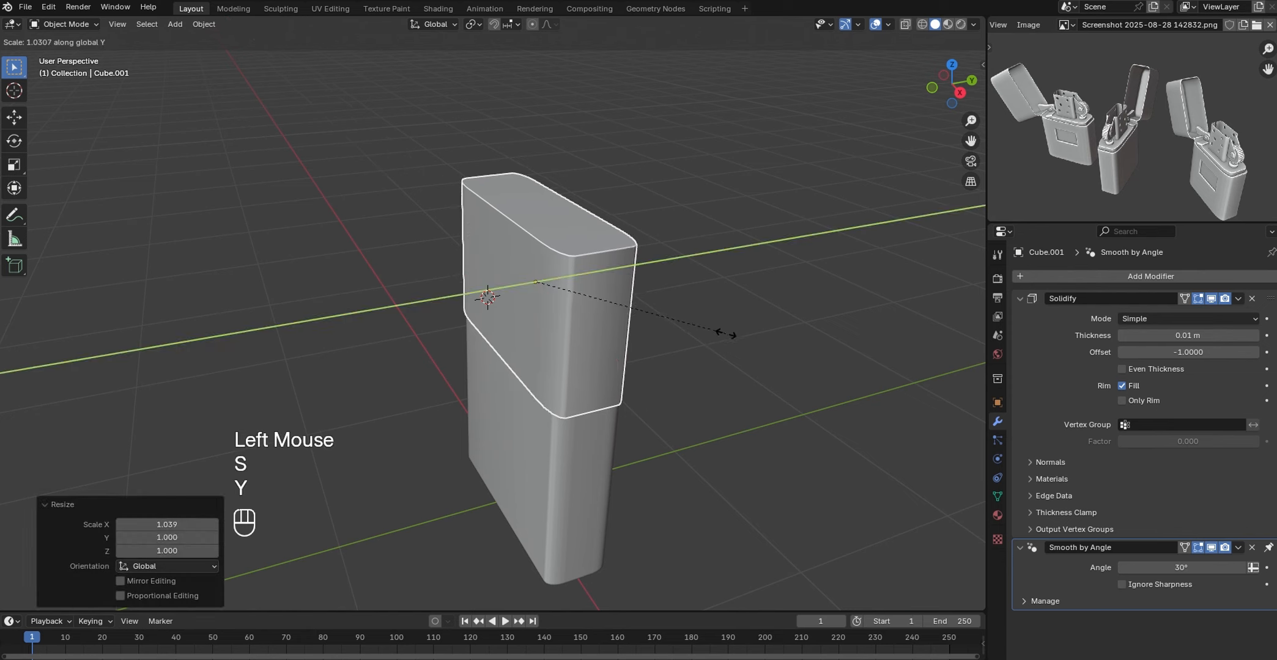
pyautogui.click(726, 334)
# - Move the lid 0.00689 m along X to realign it over the case
pyautogui.moveTo(943, 95); pyautogui.dragTo(775, 25)
pyautogui.press('g')
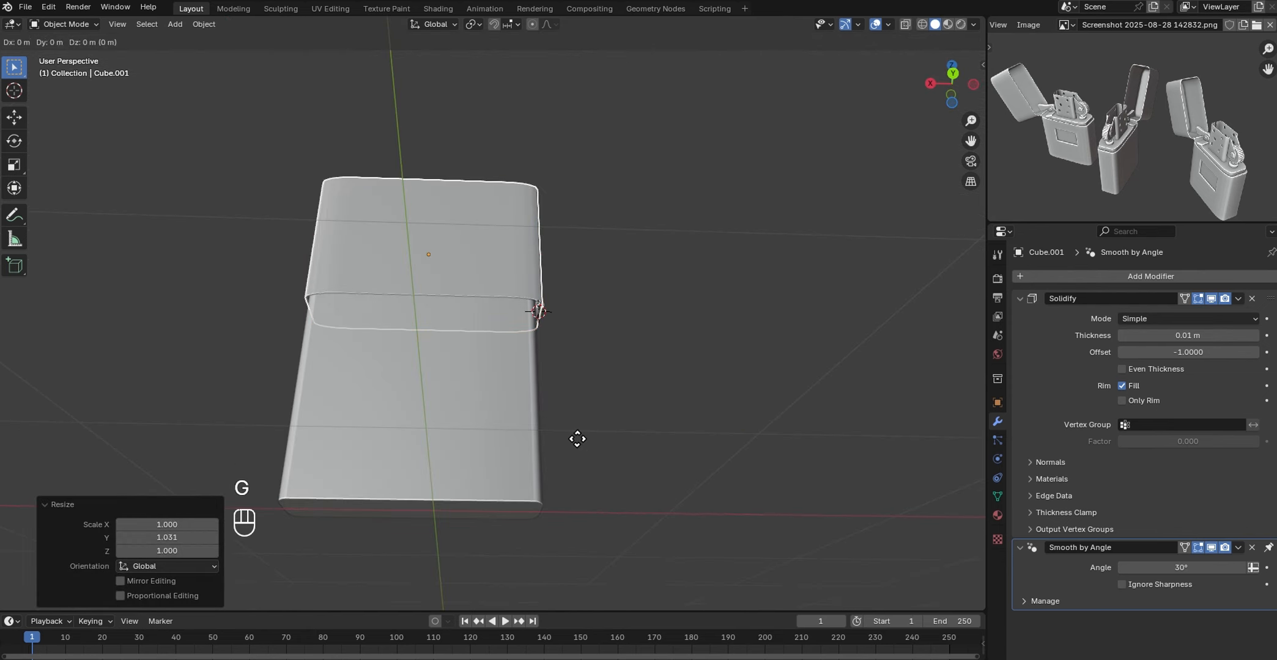
pyautogui.press('x')
pyautogui.press('Left')
pyautogui.press('Left')
pyautogui.press('Return')
pyautogui.moveTo(940, 98); pyautogui.dragTo(819, 141)
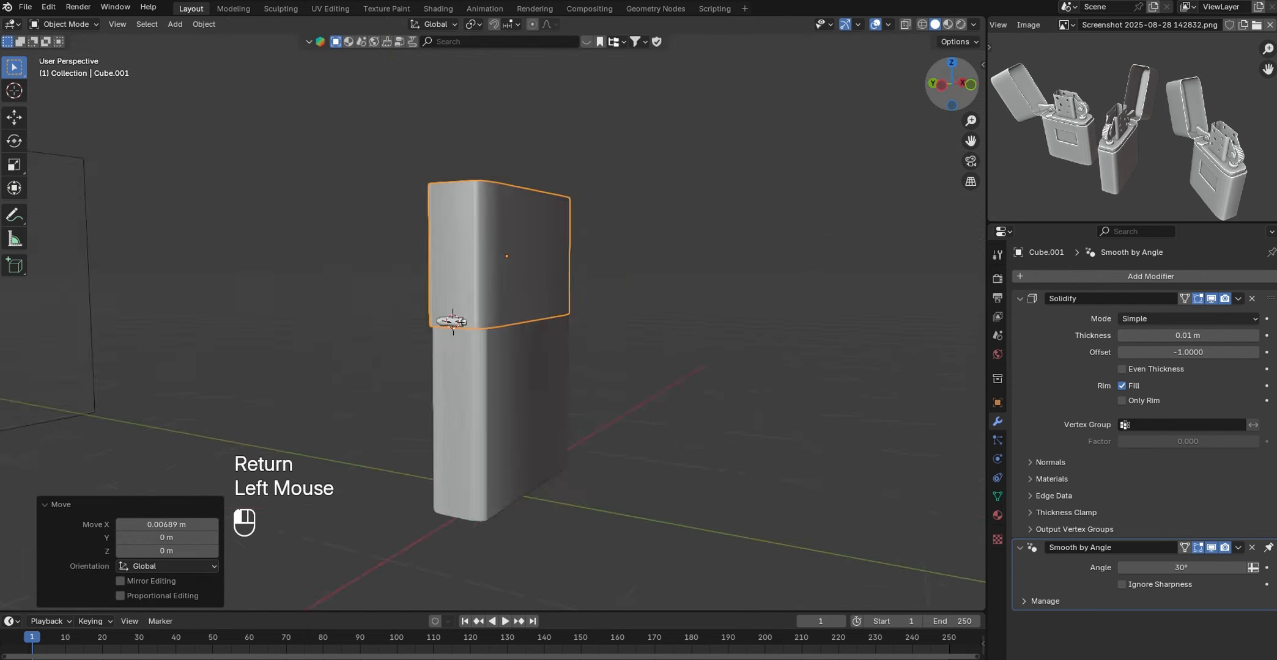
# - Set the transform pivot to the 3D Cursor at the hinge and rotate the lid open to match the reference lighter
pyautogui.press('KP_1')
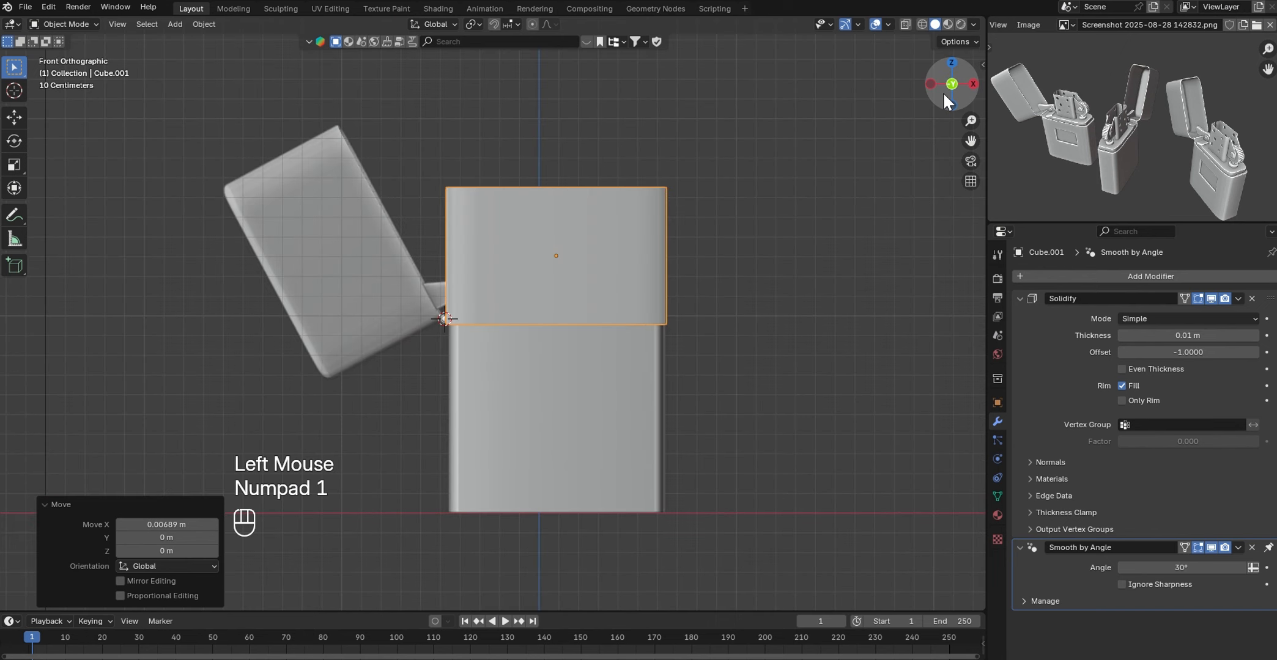
pyautogui.rightClick(435, 324)
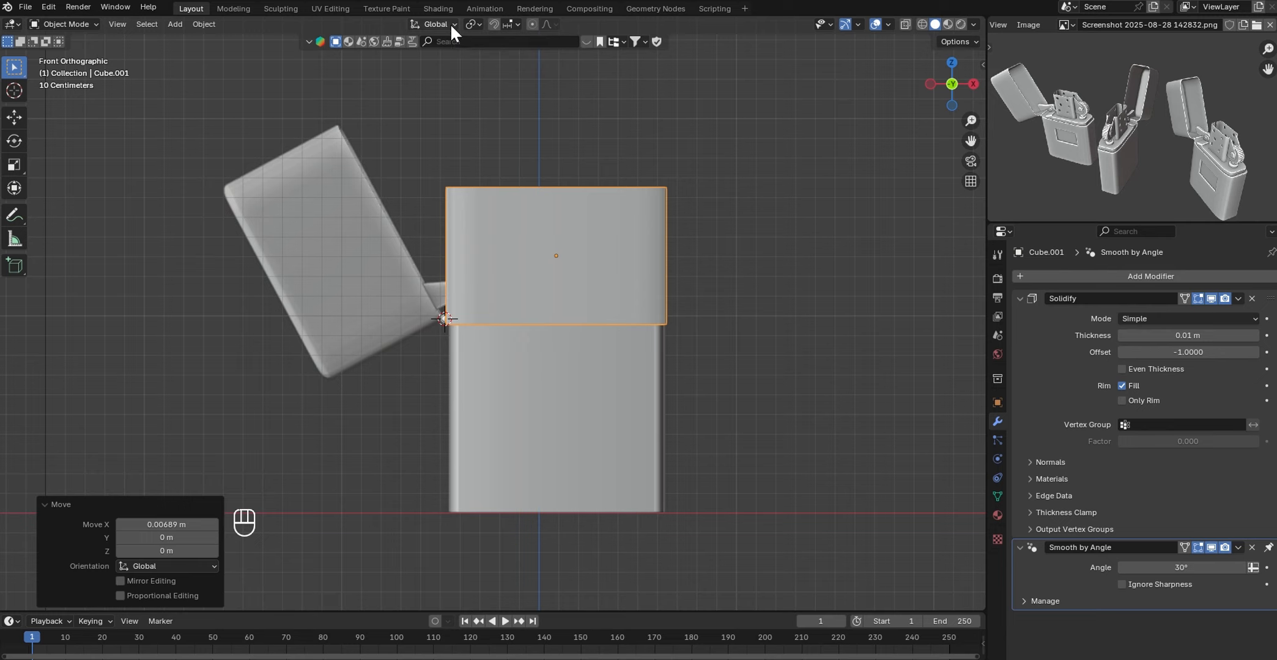
pyautogui.click(473, 24)
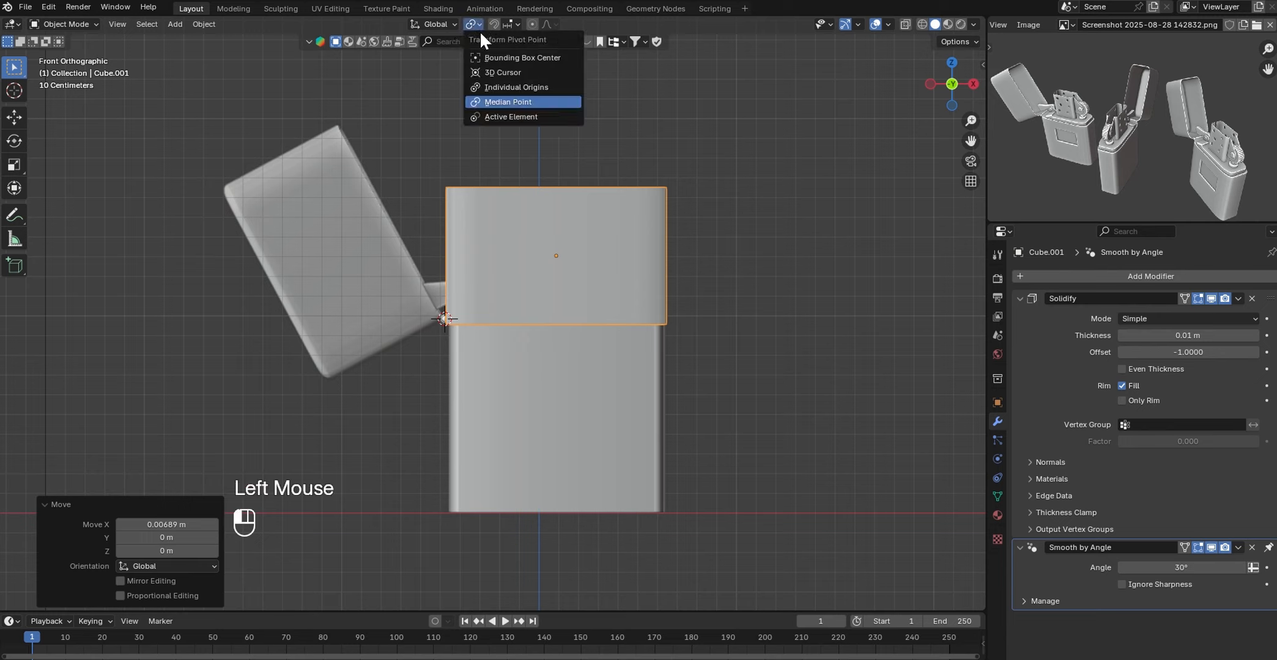
pyautogui.click(529, 72)
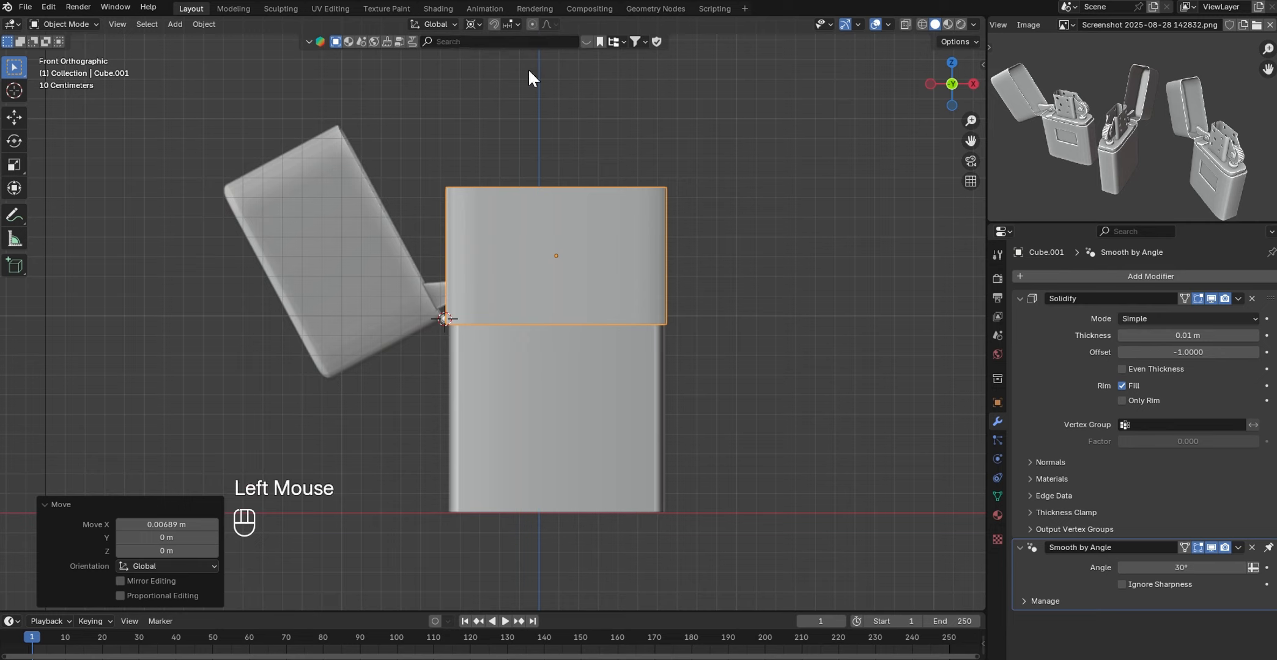
pyautogui.press('r')
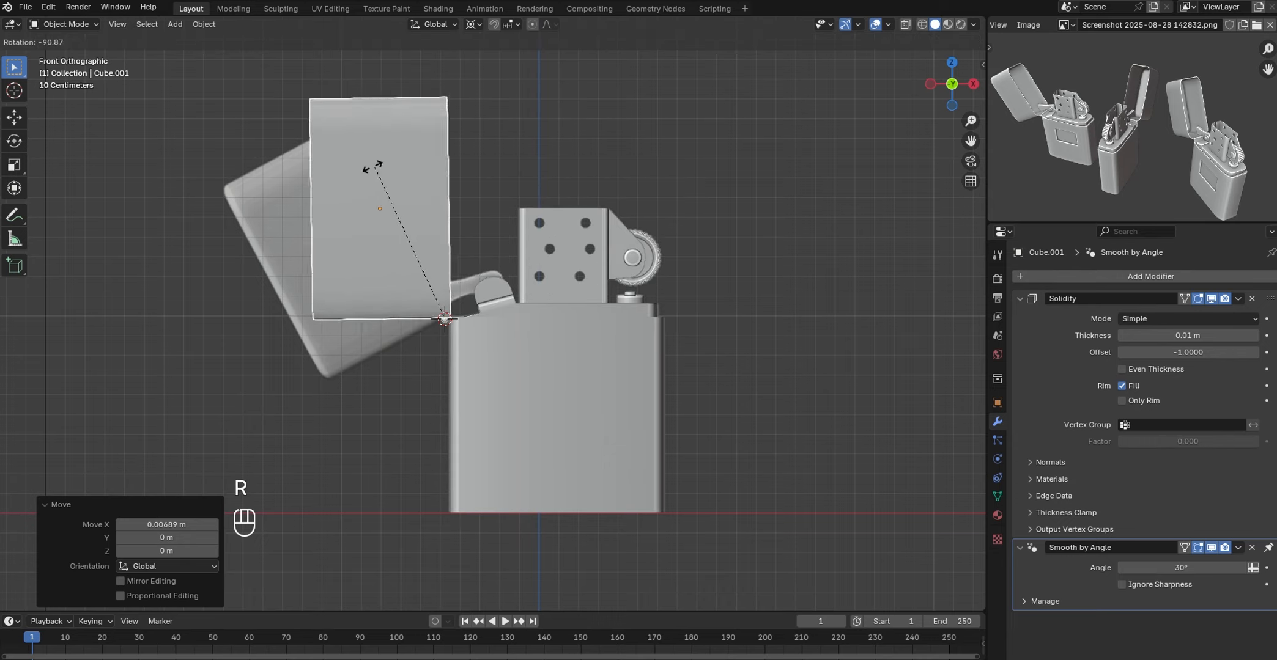
pyautogui.click(287, 202)
# - In Edit Mode on the case, add a vertical loop cut slid toward the flint-wheel side with a factor of 0.596
pyautogui.click(567, 208)
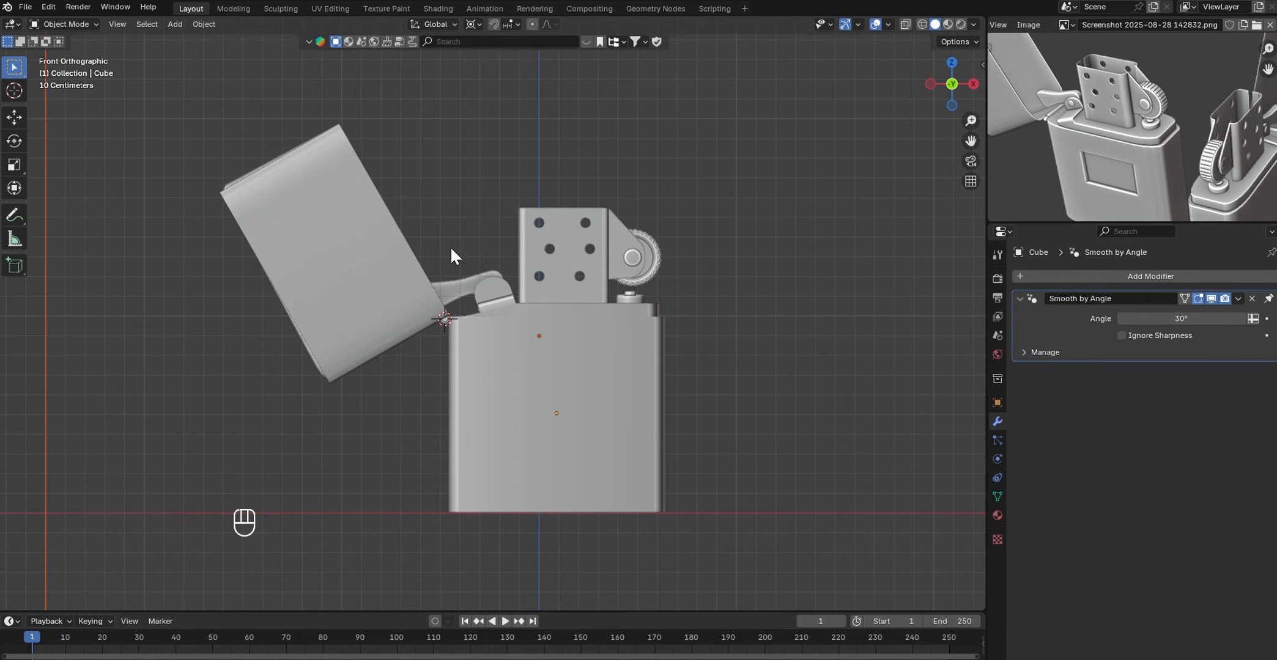
pyautogui.click(624, 388)
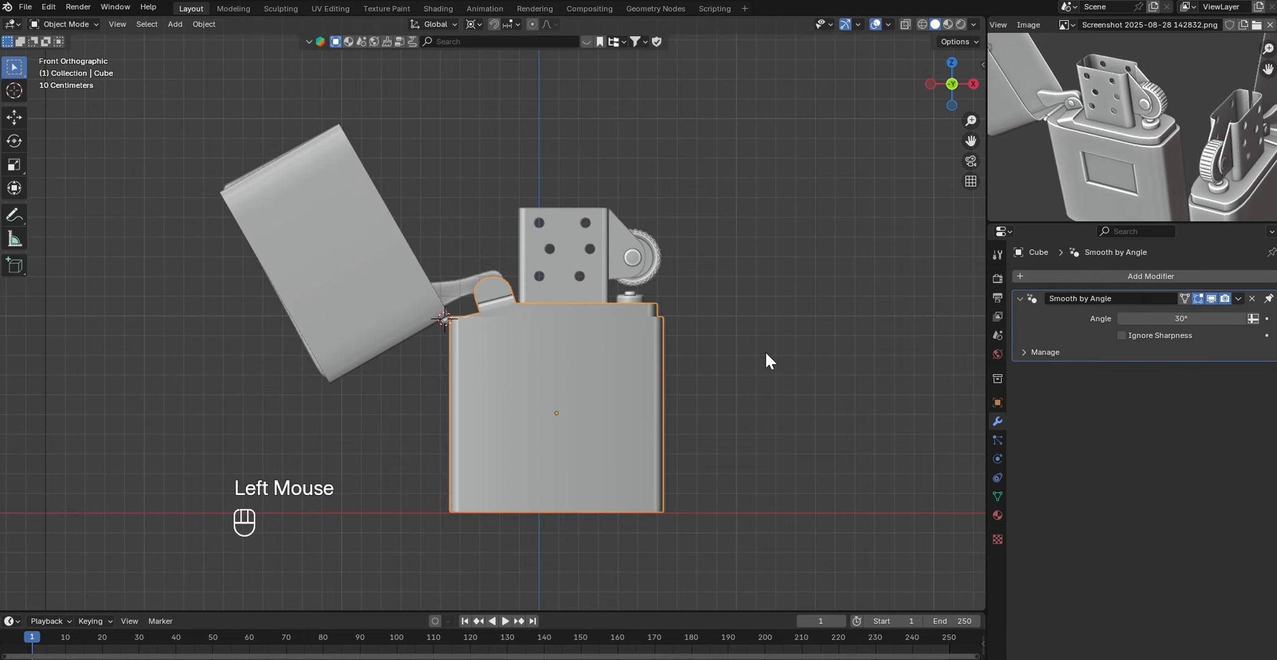
pyautogui.press('Tab')
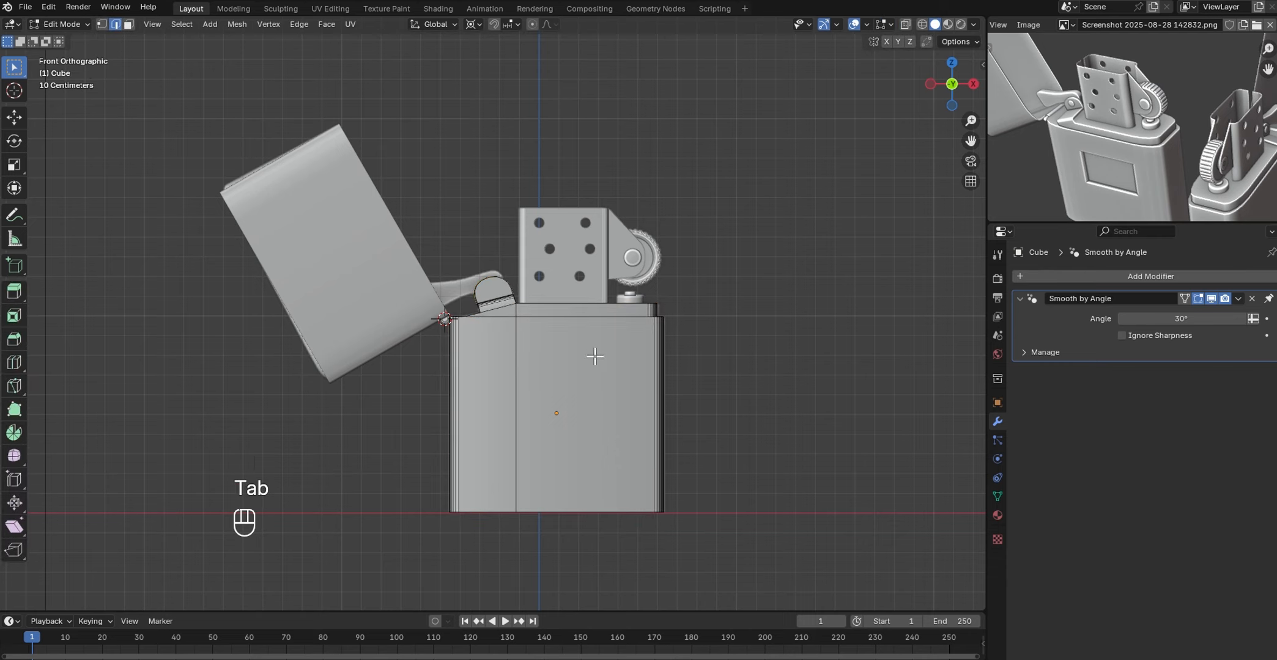
pyautogui.hotkey('ctrl', 'r')
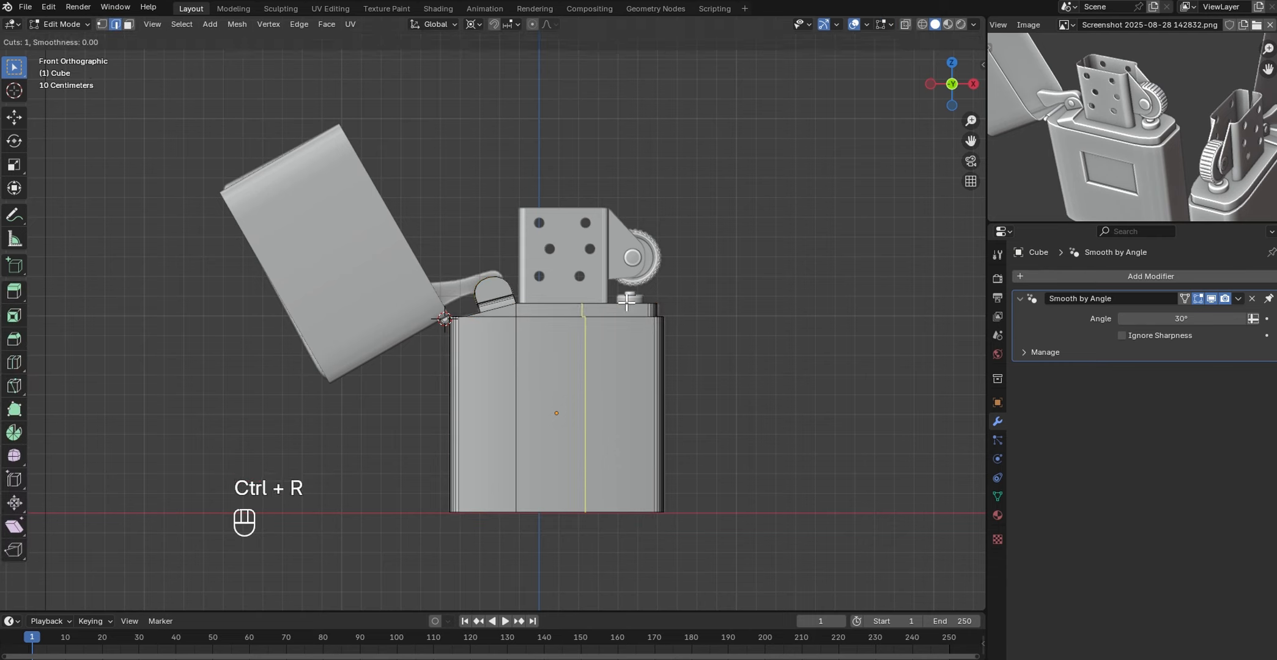
pyautogui.click(626, 299)
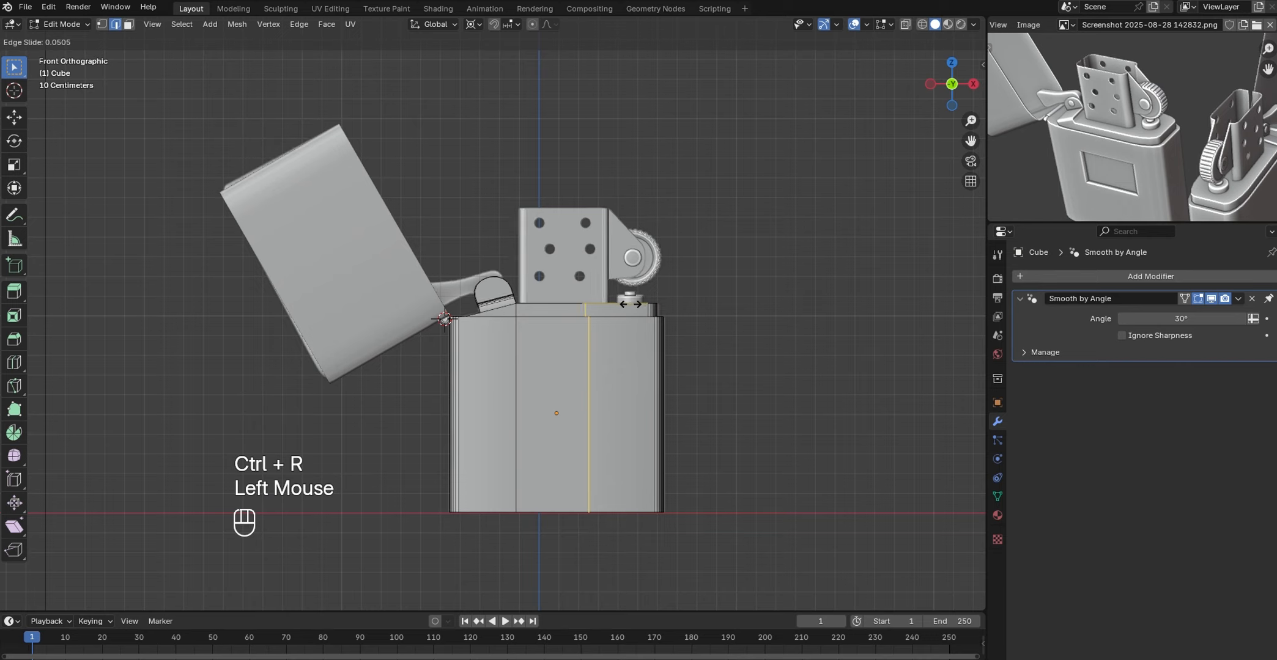
pyautogui.click(664, 304)
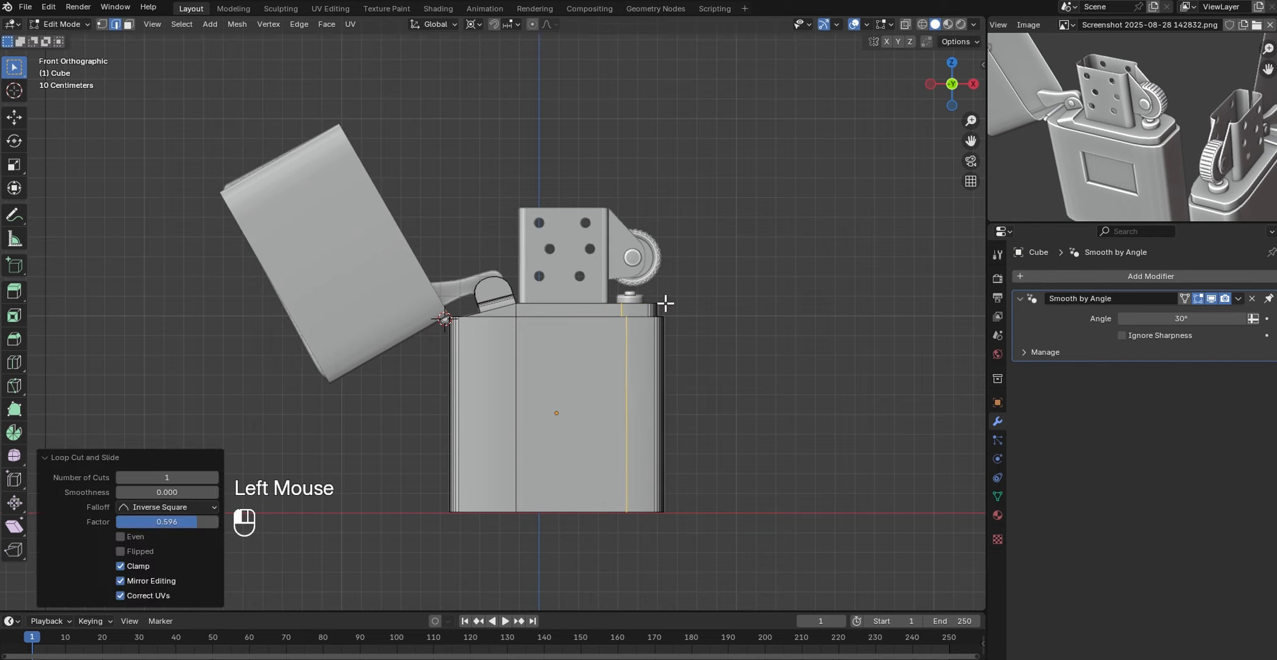
# - Add a horizontal loop cut around the case at factor -0.386 and bevel it 0.43 m wide into a band
pyautogui.hotkey('ctrl', 'r')
pyautogui.click(676, 390)
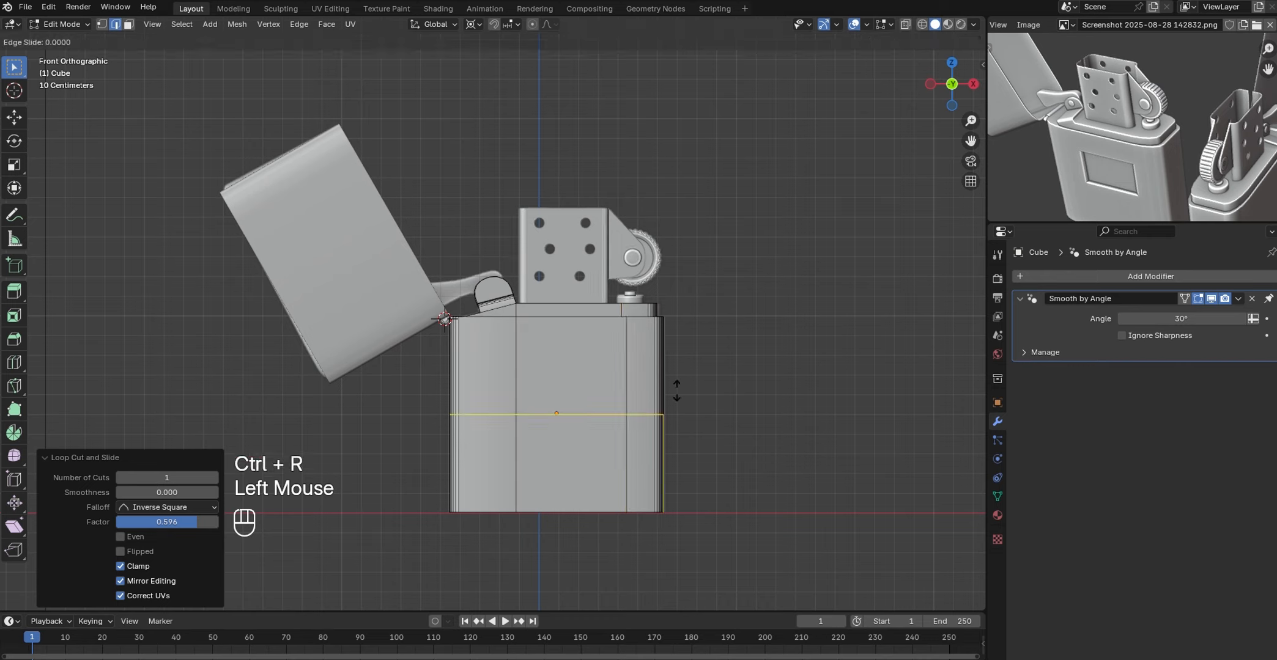
pyautogui.click(687, 354)
pyautogui.hotkey('ctrl', 'b')
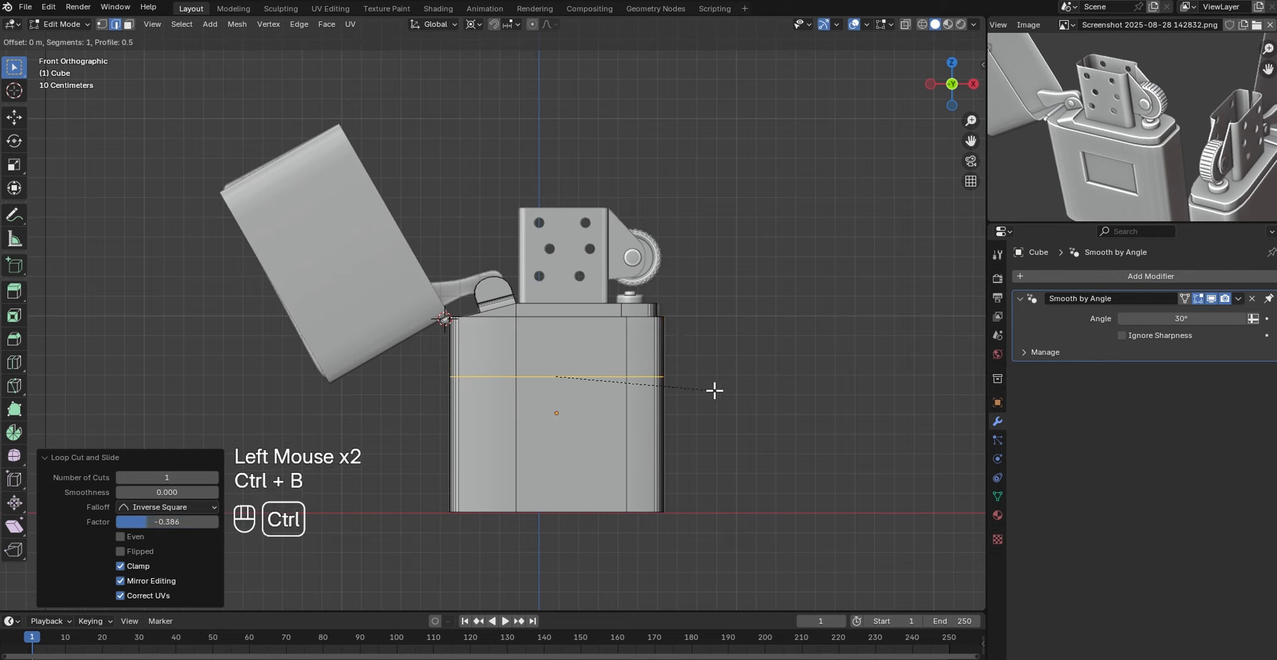
pyautogui.click(743, 488)
# - Move the beveled band on the case -0.064617 m along Z
pyautogui.press('g')
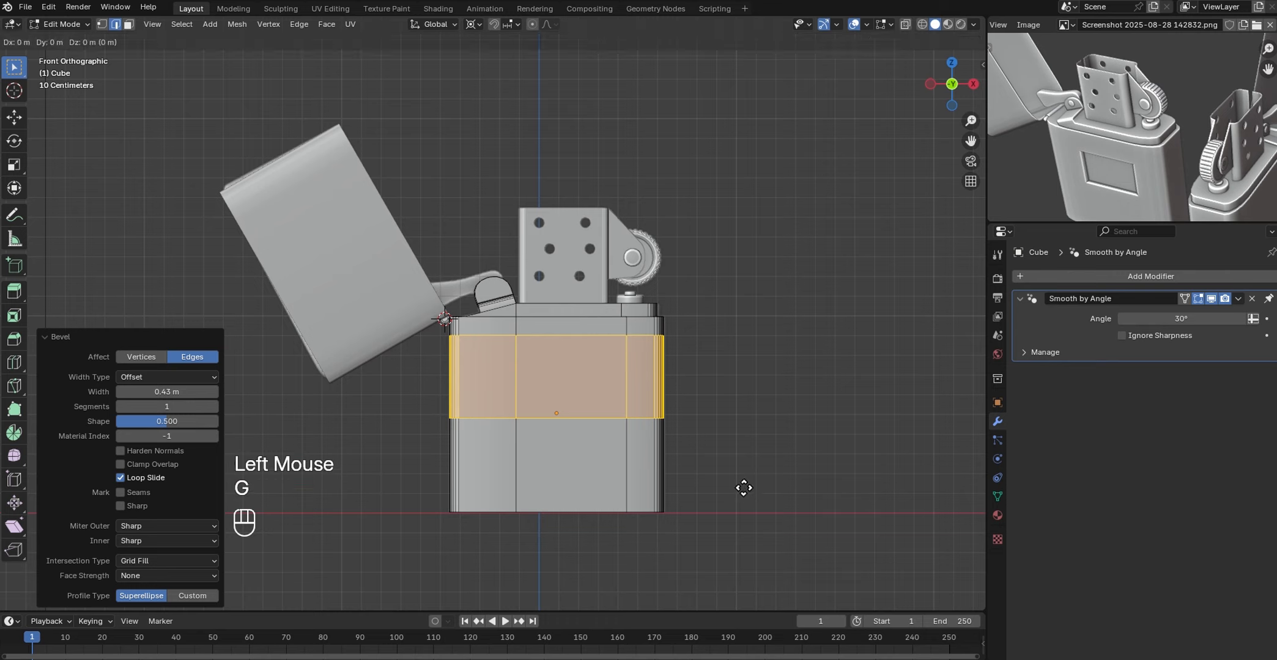
pyautogui.press('z')
pyautogui.click(738, 501)
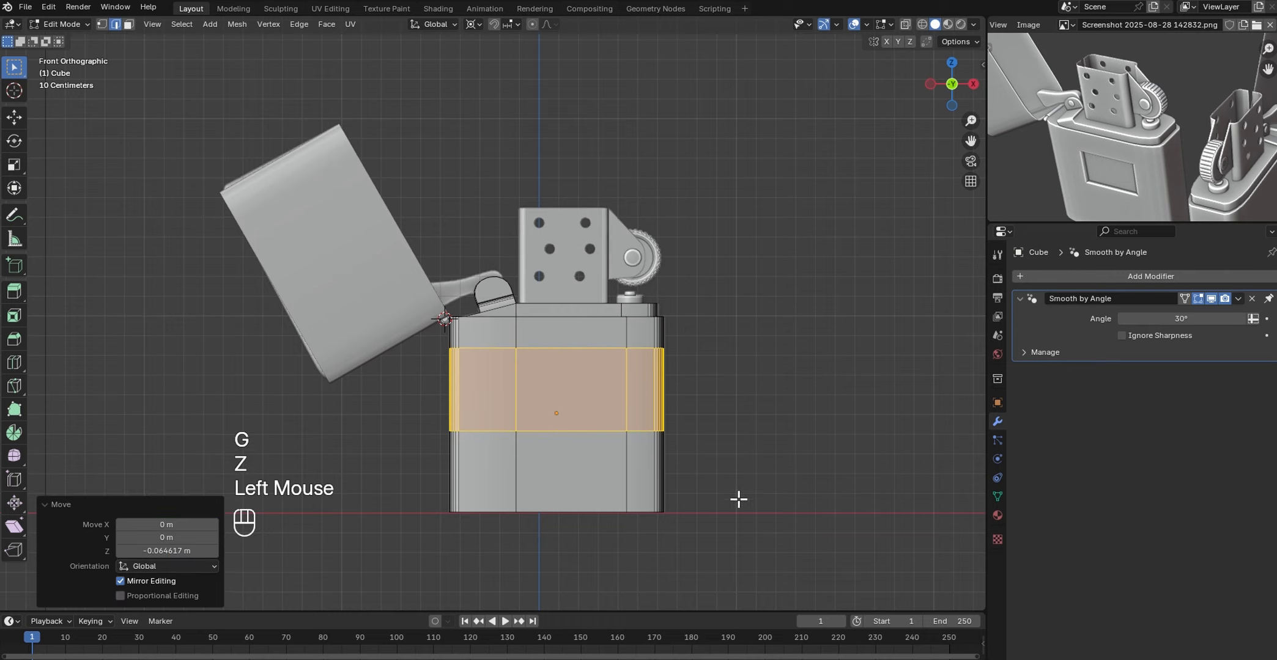
# - Select the central rectangular face on the case's front and inset it by 0.05269 m
pyautogui.press('3')
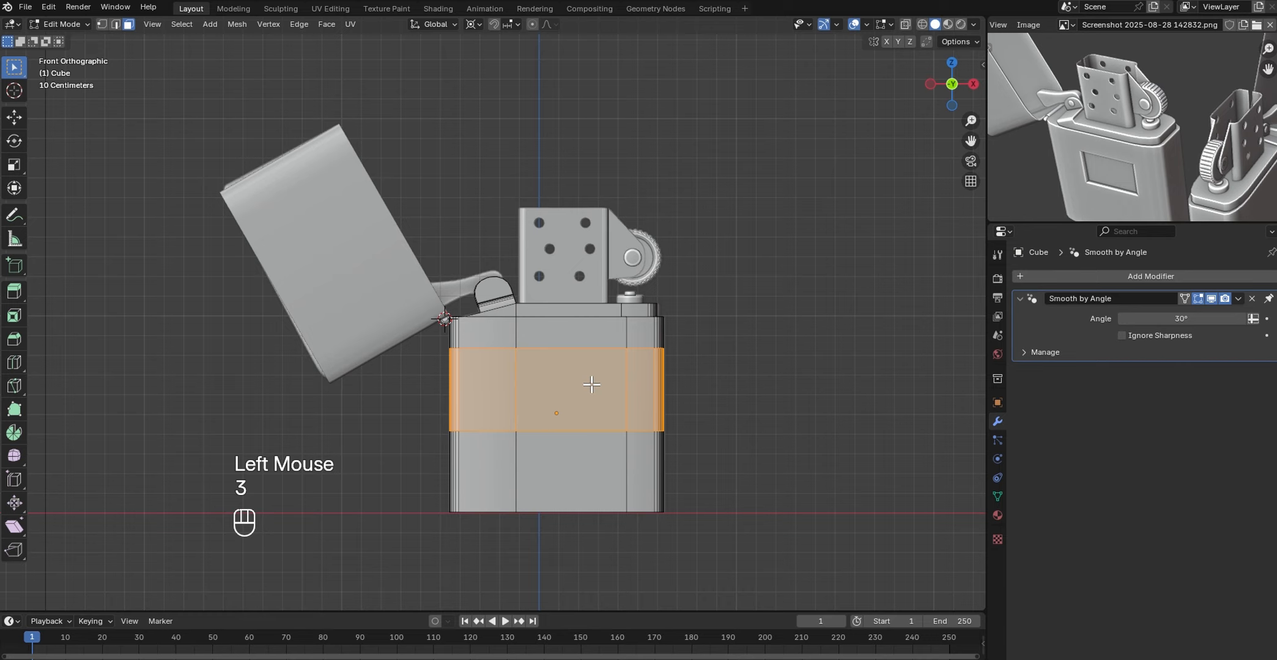
pyautogui.click(592, 384)
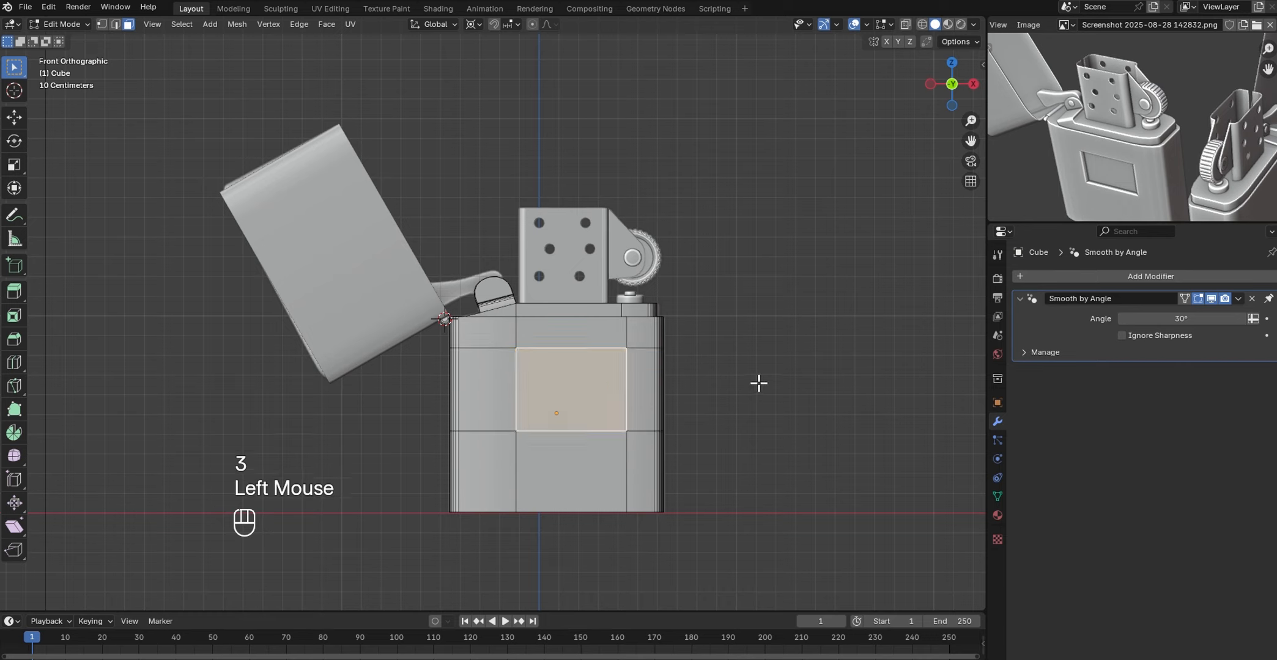
pyautogui.press('i')
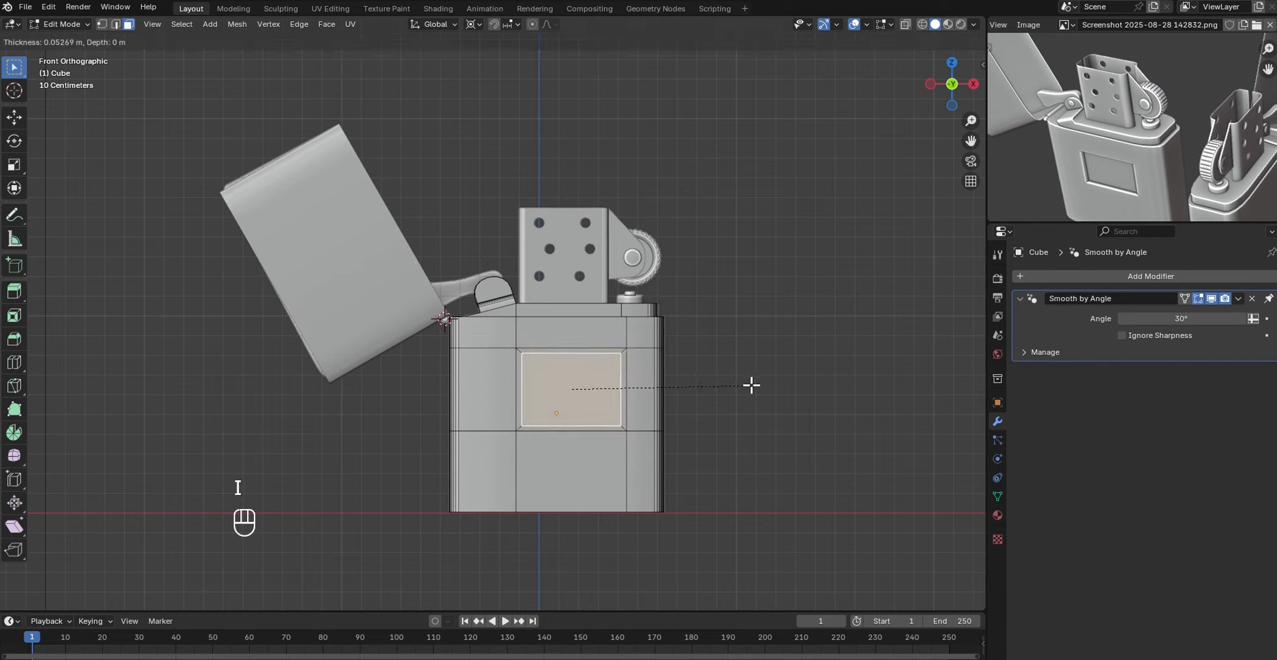
pyautogui.click(750, 385)
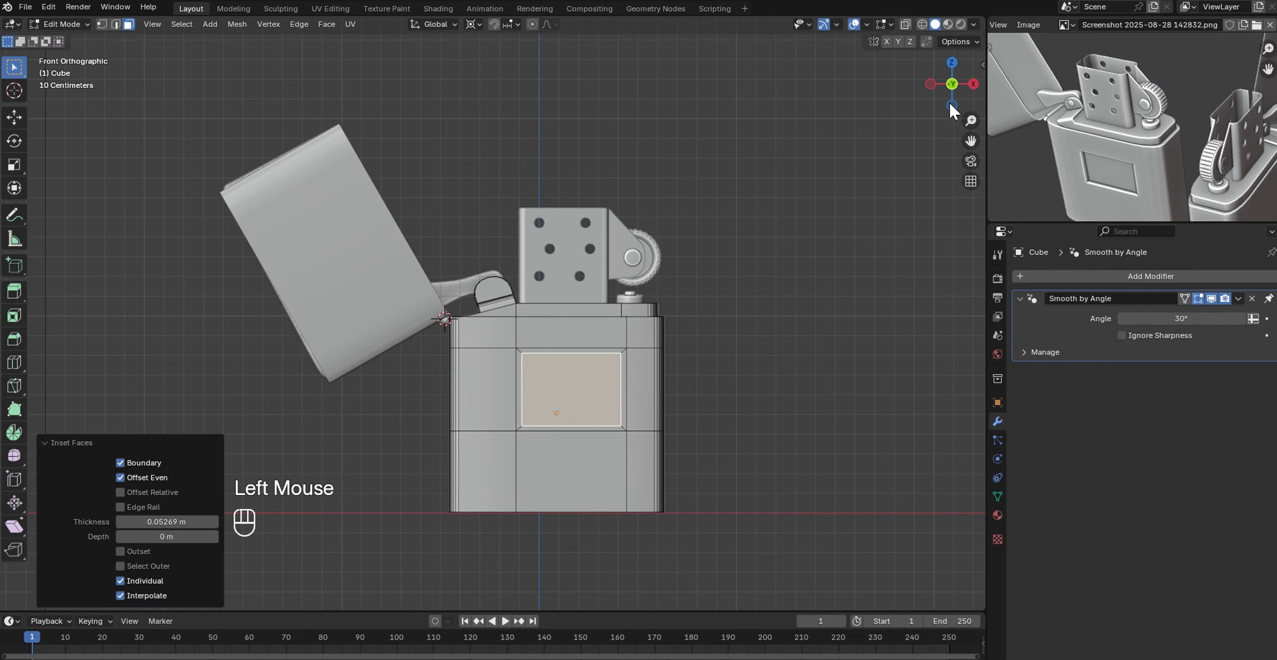
# - Extrude the inset front face -0.055046 m along its normal to form a rectangular recess
pyautogui.moveTo(952, 108); pyautogui.dragTo(917, 103)
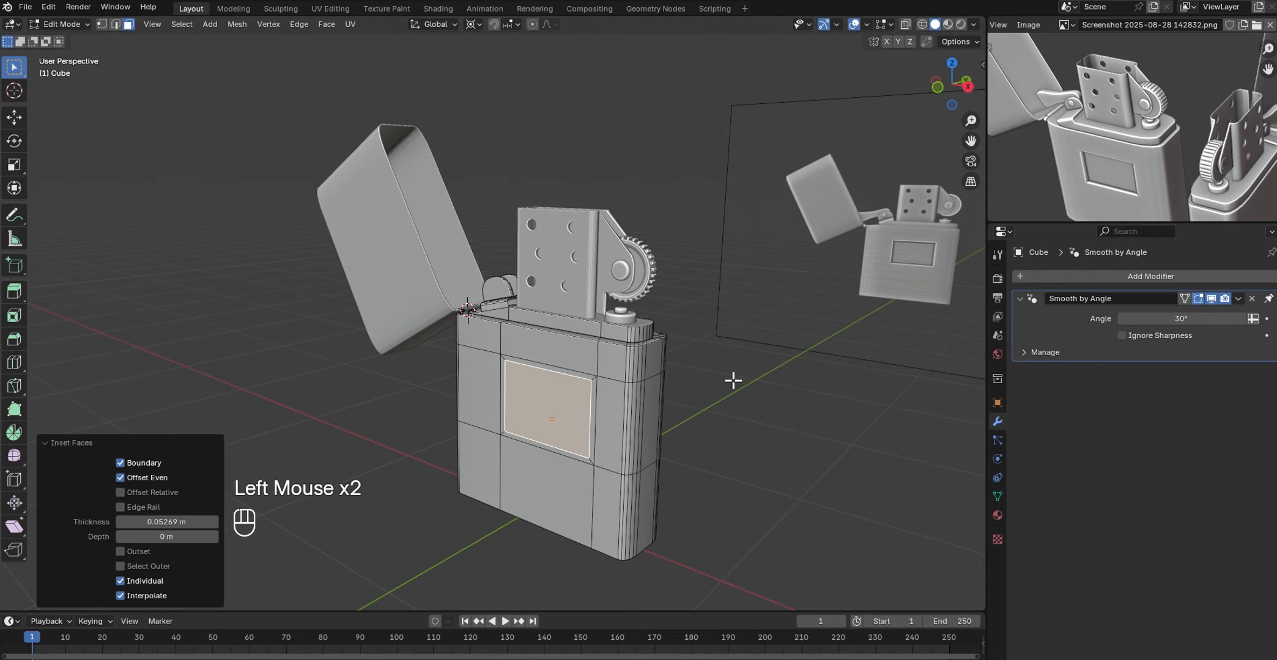
pyautogui.press('e')
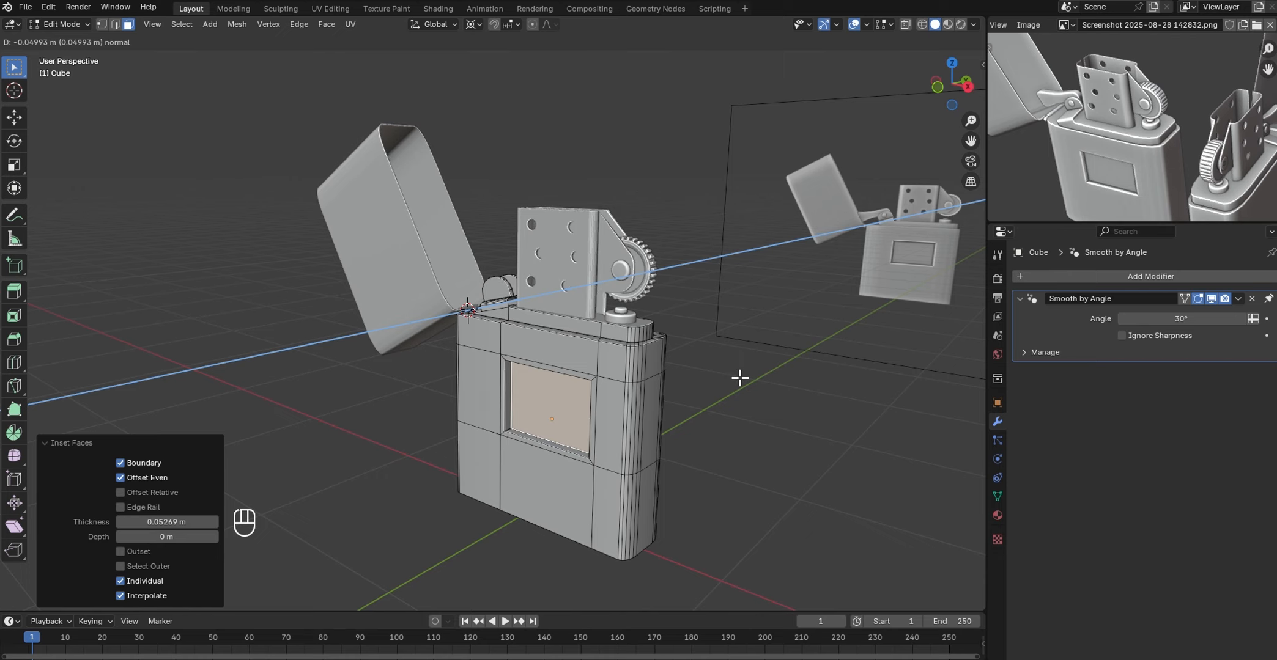
pyautogui.click(739, 378)
pyautogui.doubleClick(948, 100)
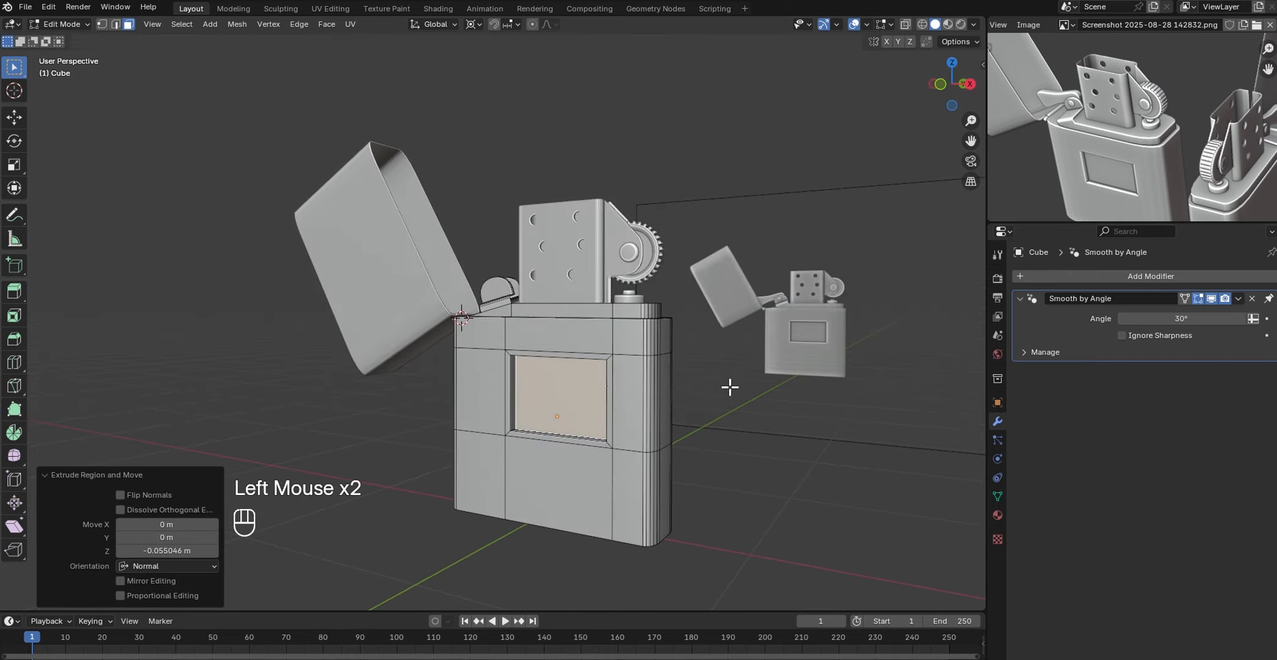
# - Bevel the edges around the floor of the recess slightly and clear the selection
pyautogui.hotkey('ctrl', 'b')
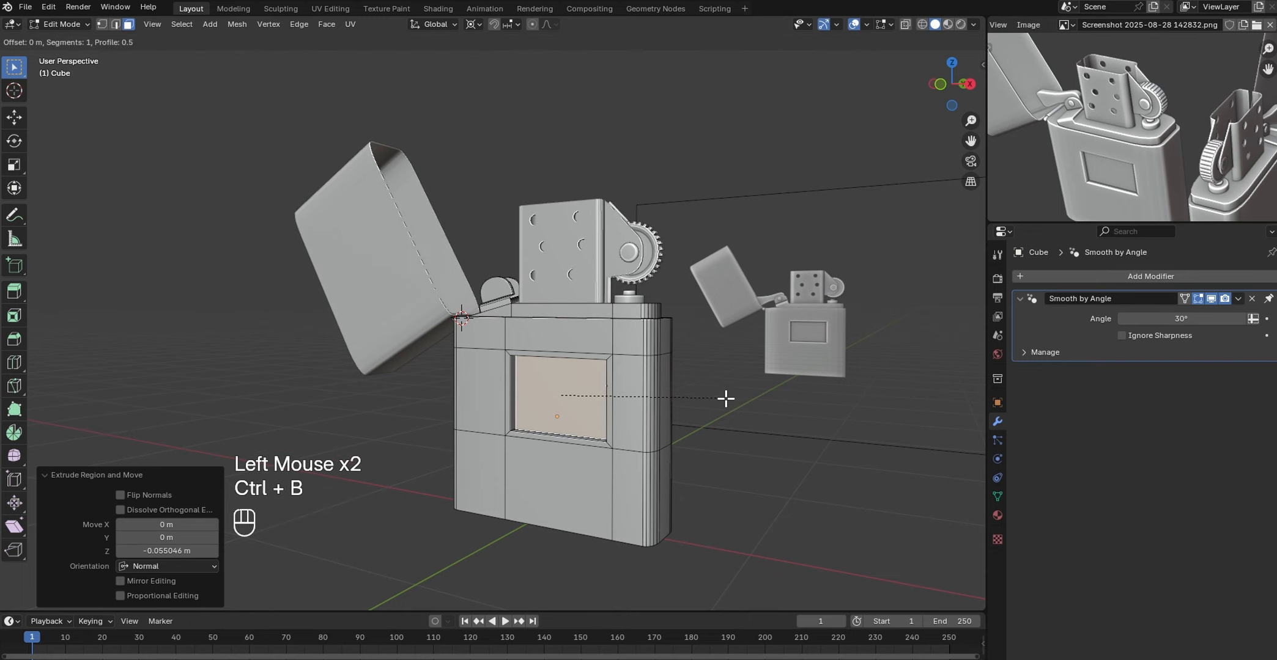
pyautogui.scroll(1, 727, 400)
pyautogui.click(727, 400)
pyautogui.click(707, 401)
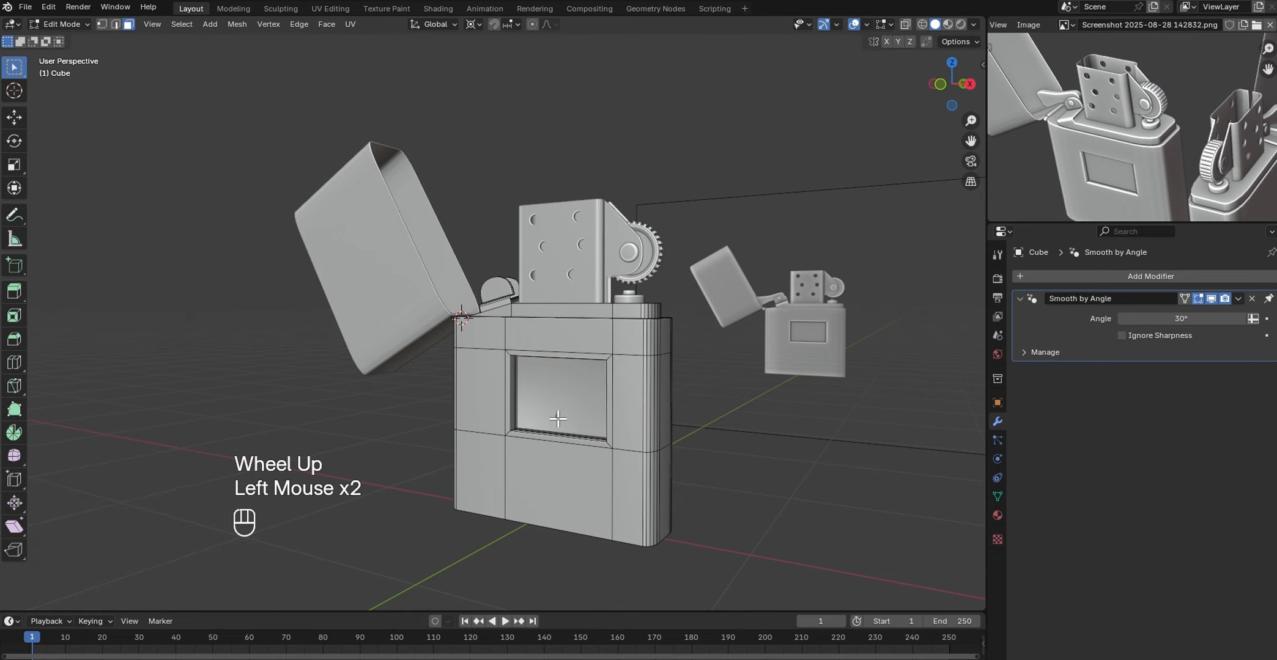
# - Bevel the recess's outer rim edge loop 0.00497 m with 2 segments and return to Object Mode
pyautogui.scroll(3, 722, 385)
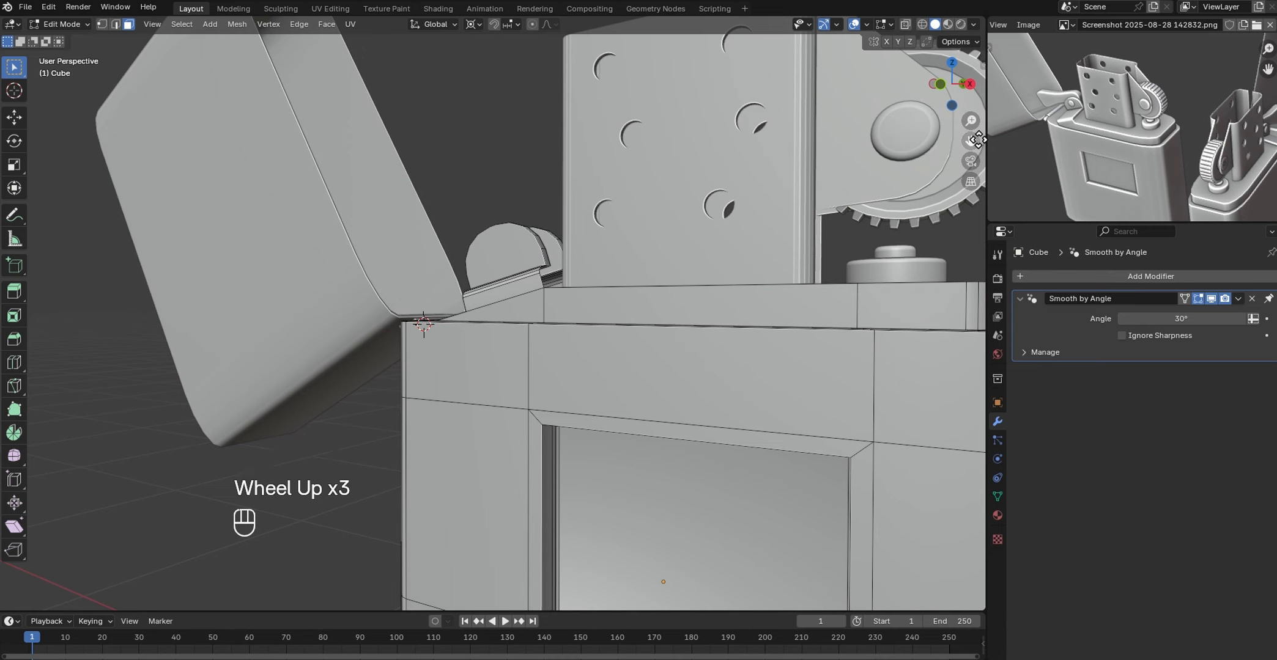
pyautogui.moveTo(970, 141); pyautogui.dragTo(885, 29)
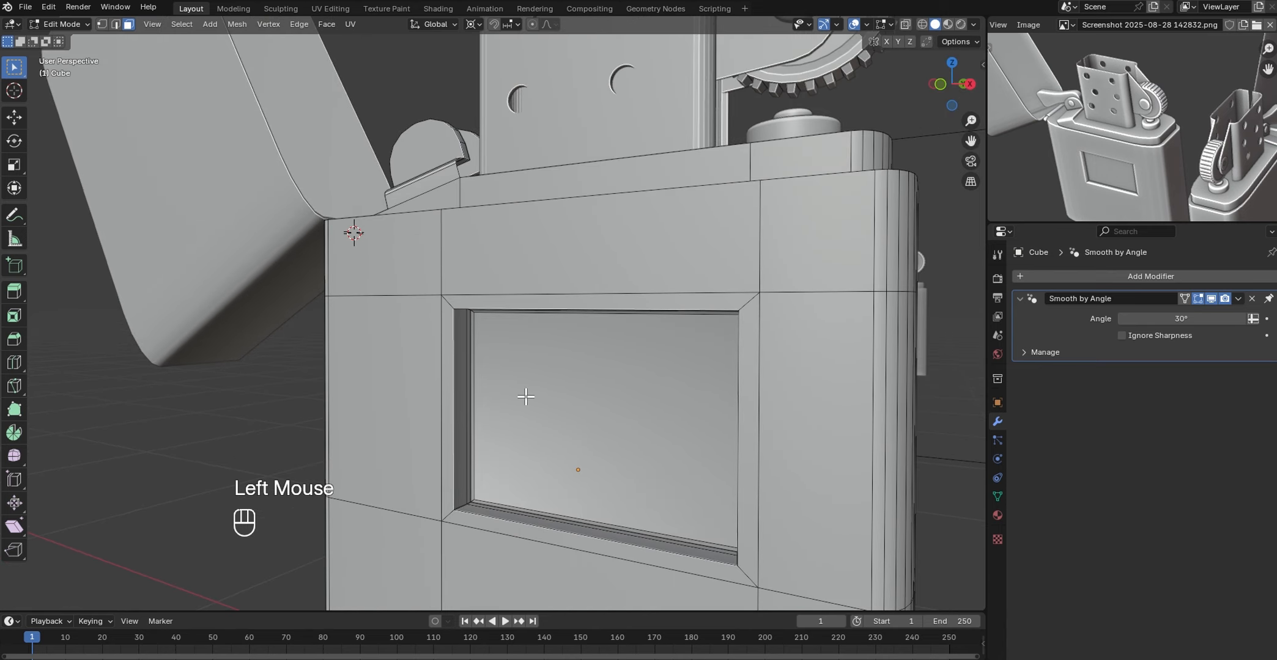
pyautogui.press('2')
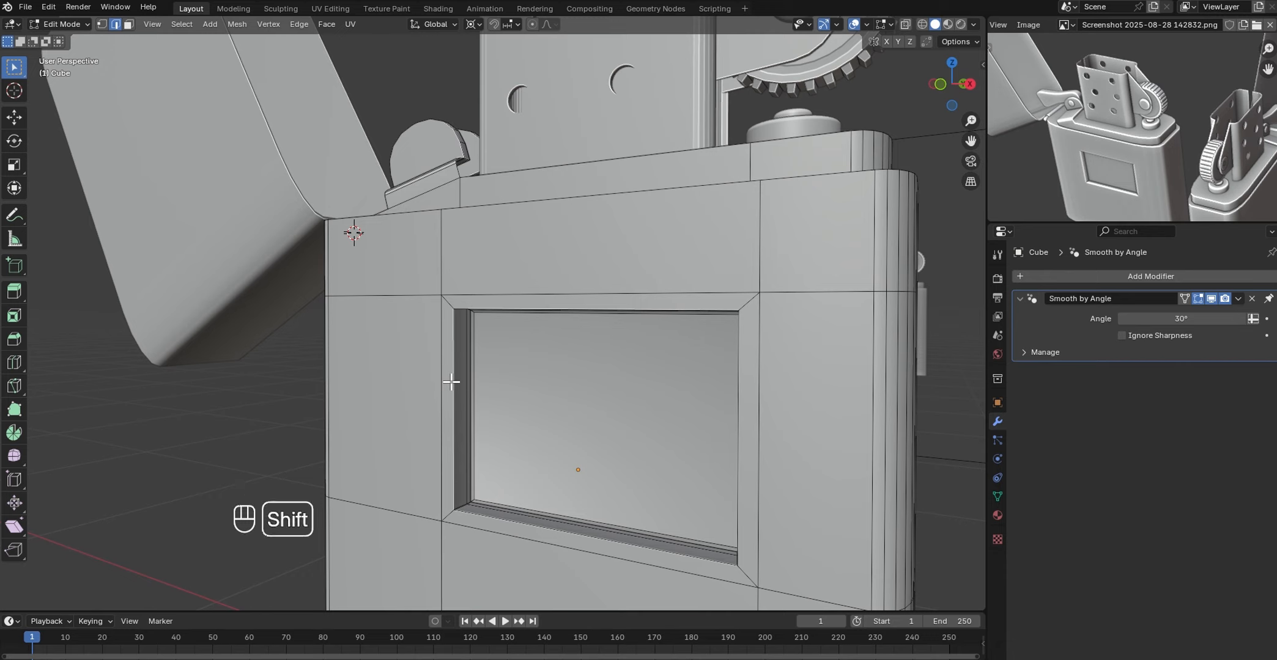
pyautogui.keyDown('alt'); pyautogui.keyDown('shift'); pyautogui.click(451, 381); pyautogui.keyUp('shift'); pyautogui.keyUp('alt')
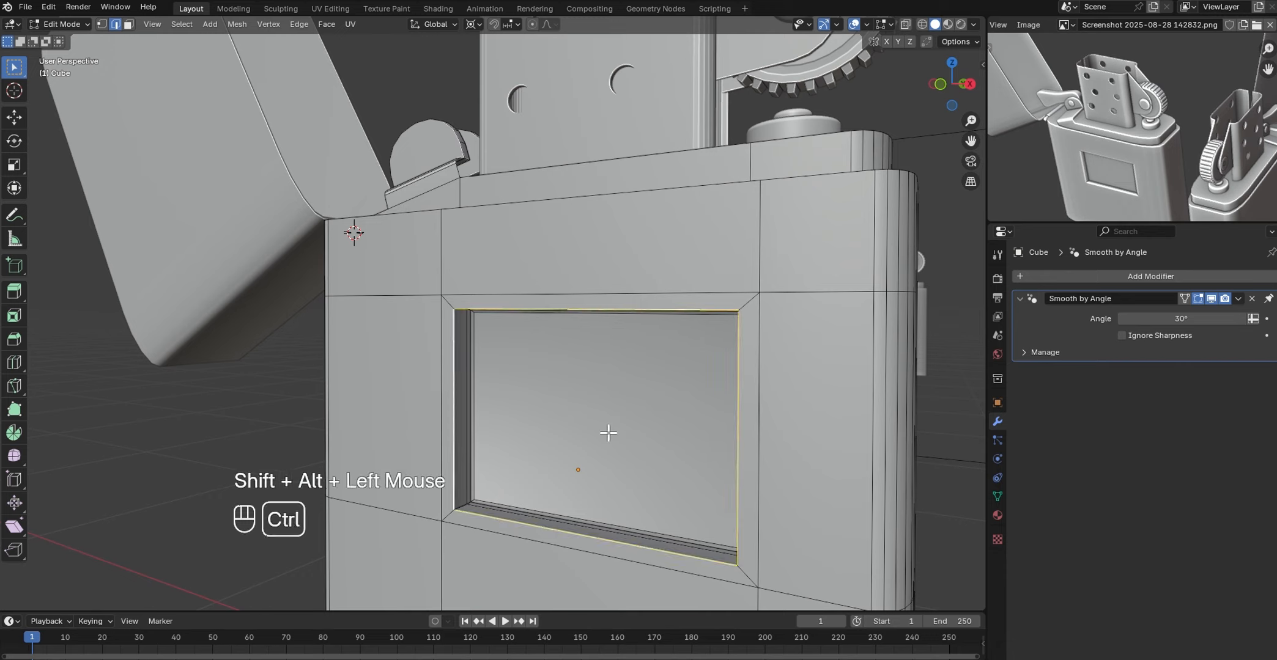
pyautogui.hotkey('ctrl', 'b')
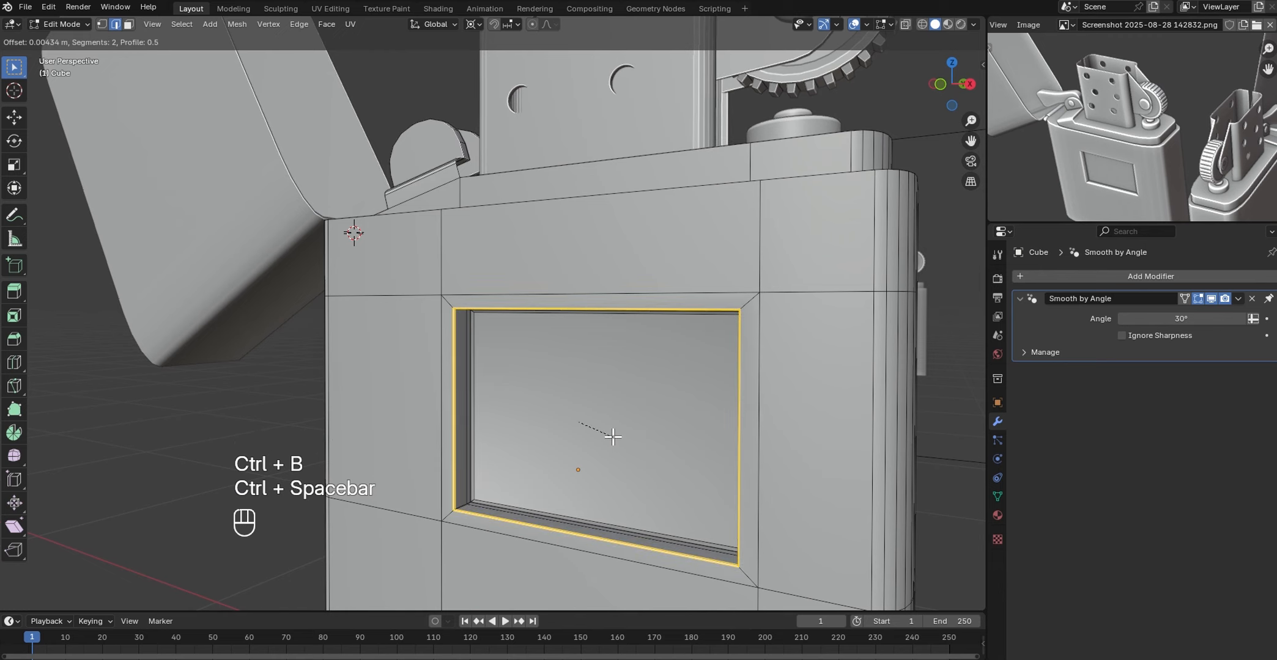
pyautogui.click(613, 437)
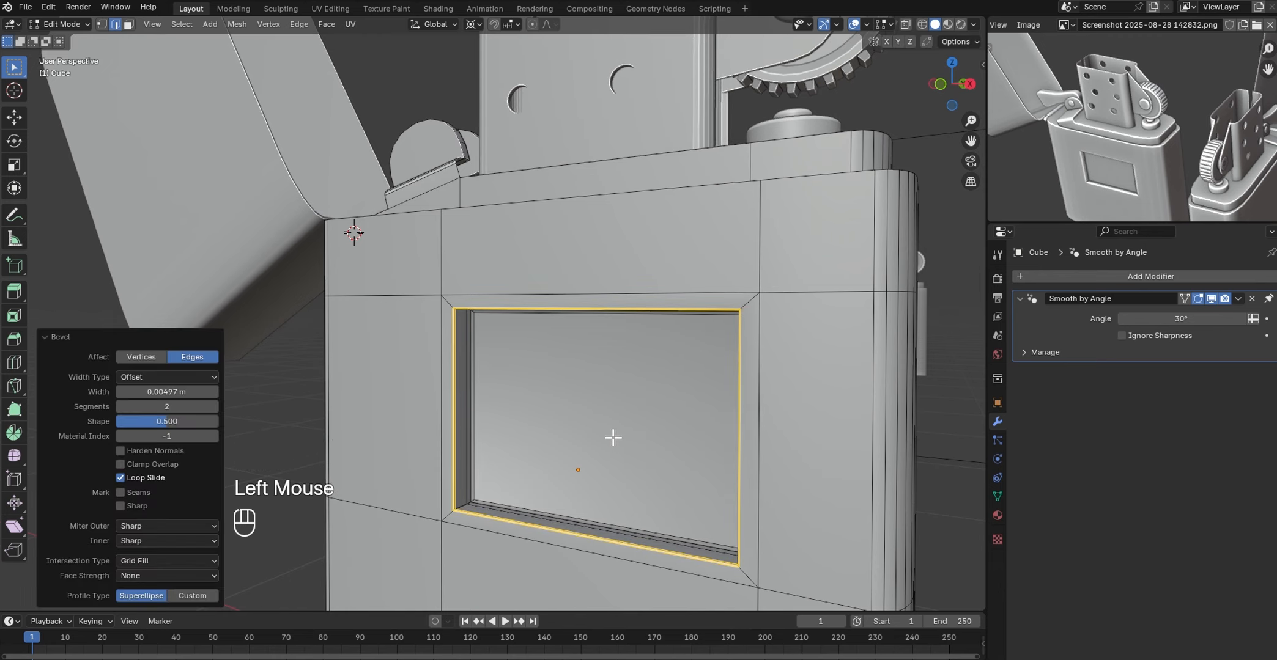
pyautogui.scroll(-3, 612, 436)
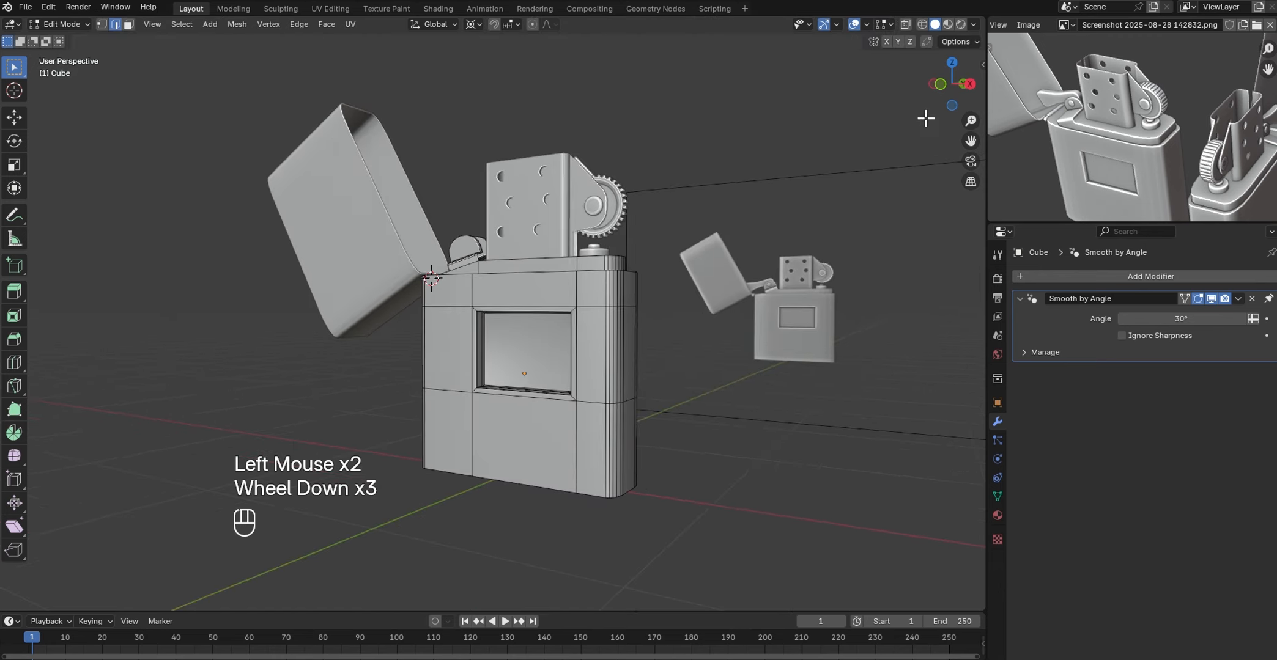
pyautogui.click(952, 85)
pyautogui.moveTo(952, 84); pyautogui.dragTo(747, 291)
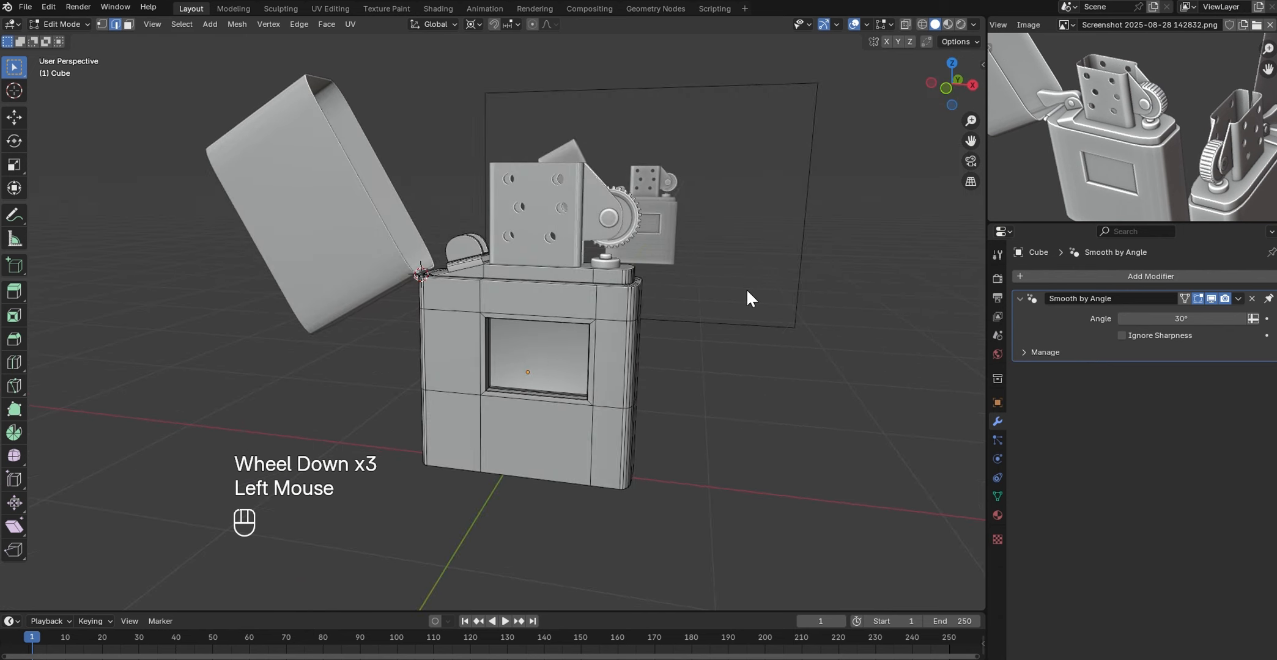
pyautogui.press('Tab')
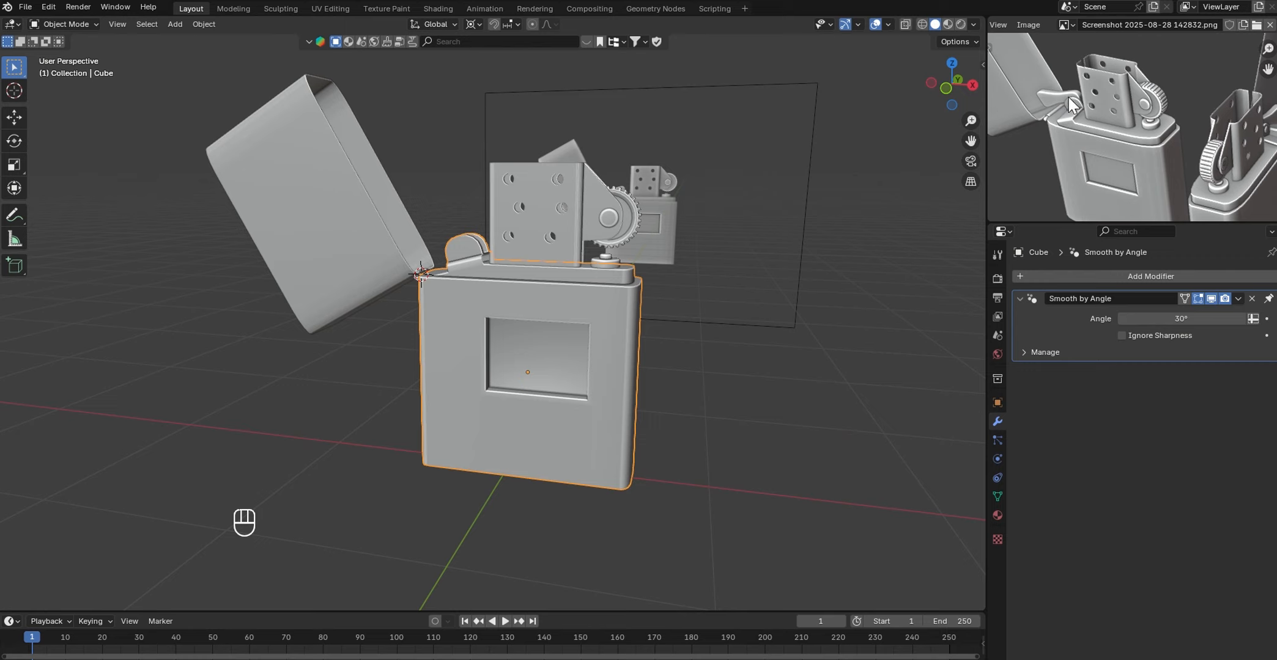
# - In front view, place the 3D cursor on the rounded hinge tab and add a plane there
pyautogui.press('KP_1')
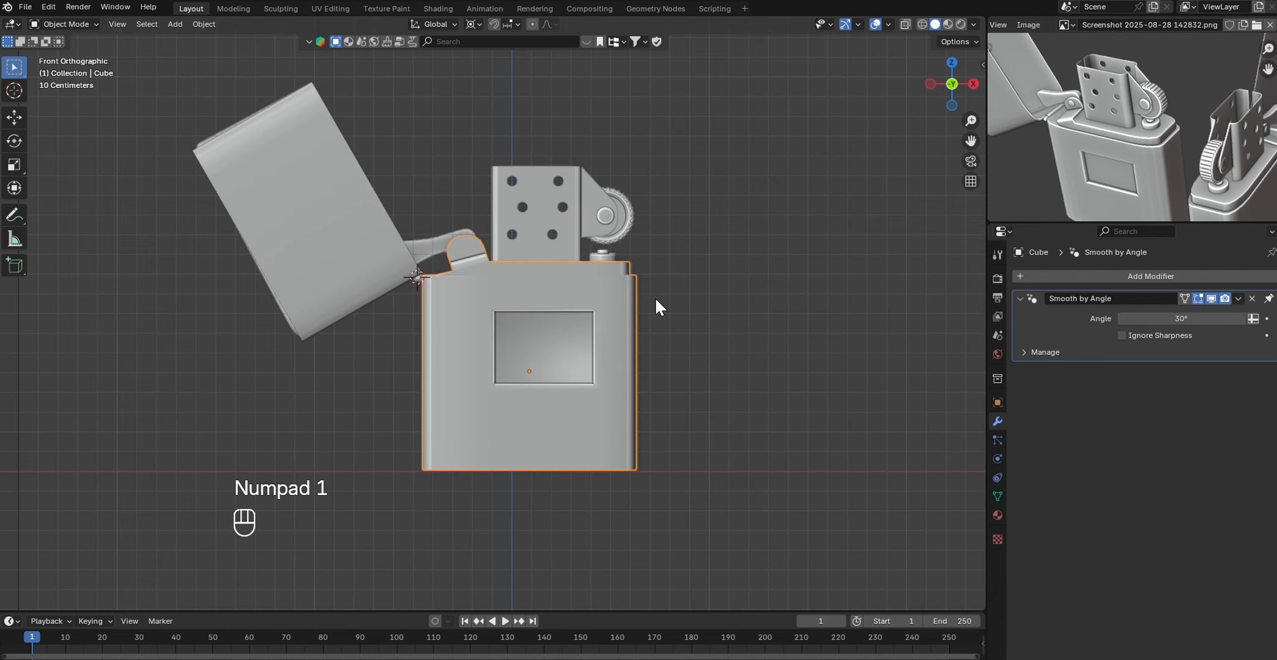
pyautogui.keyDown('shift'); pyautogui.rightClick(462, 247); pyautogui.keyUp('shift')
pyautogui.hotkey('shift', 'a')
pyautogui.moveTo(466, 248)
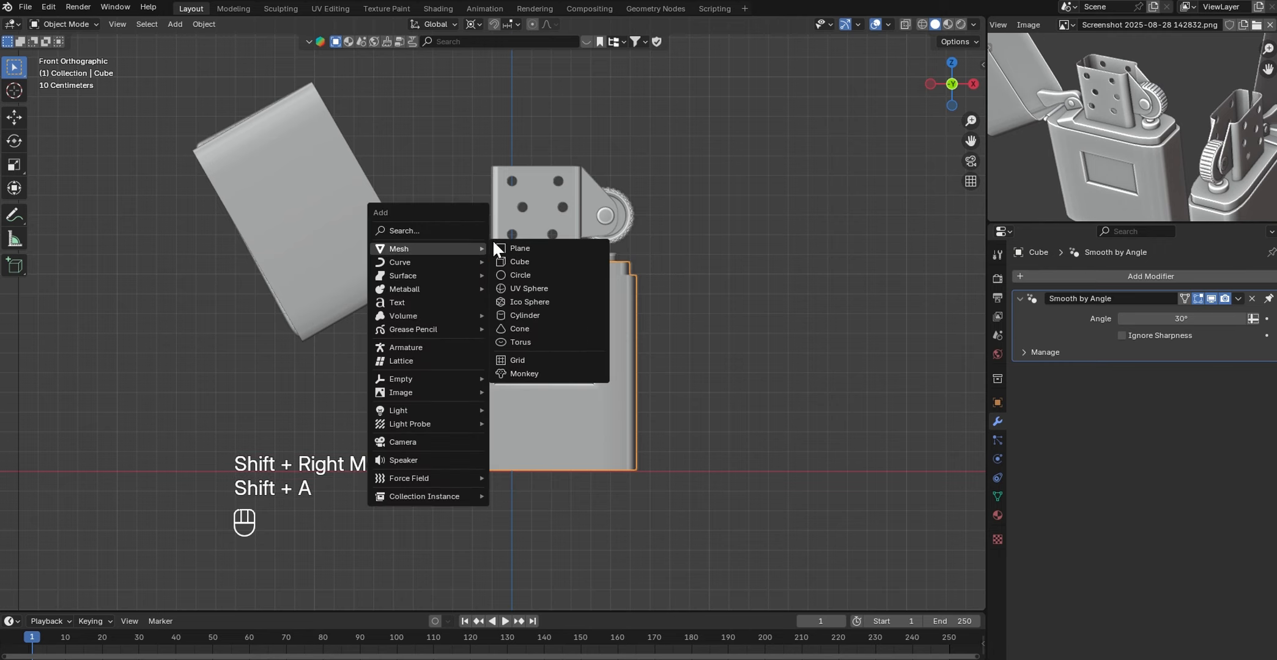
pyautogui.click(567, 248)
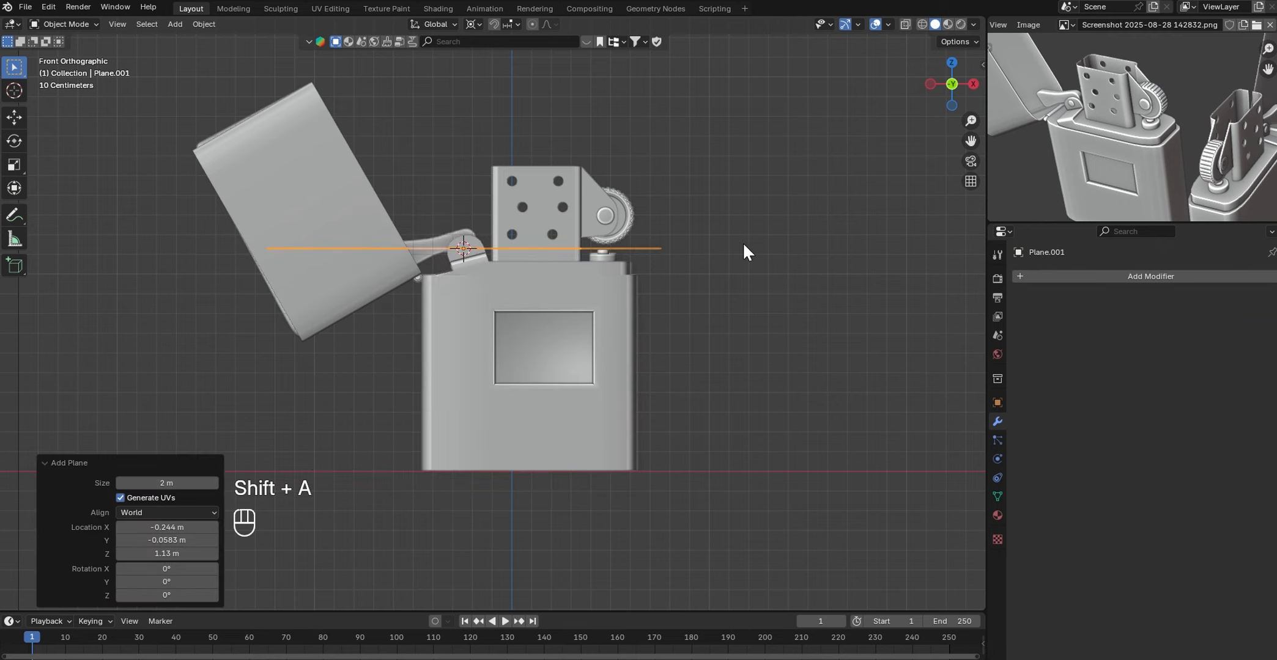
# - Rotate the new plane 90° about X and scale it uniformly to 0.14
pyautogui.press('r')
pyautogui.press('x')
pyautogui.press('9')
pyautogui.press('0')
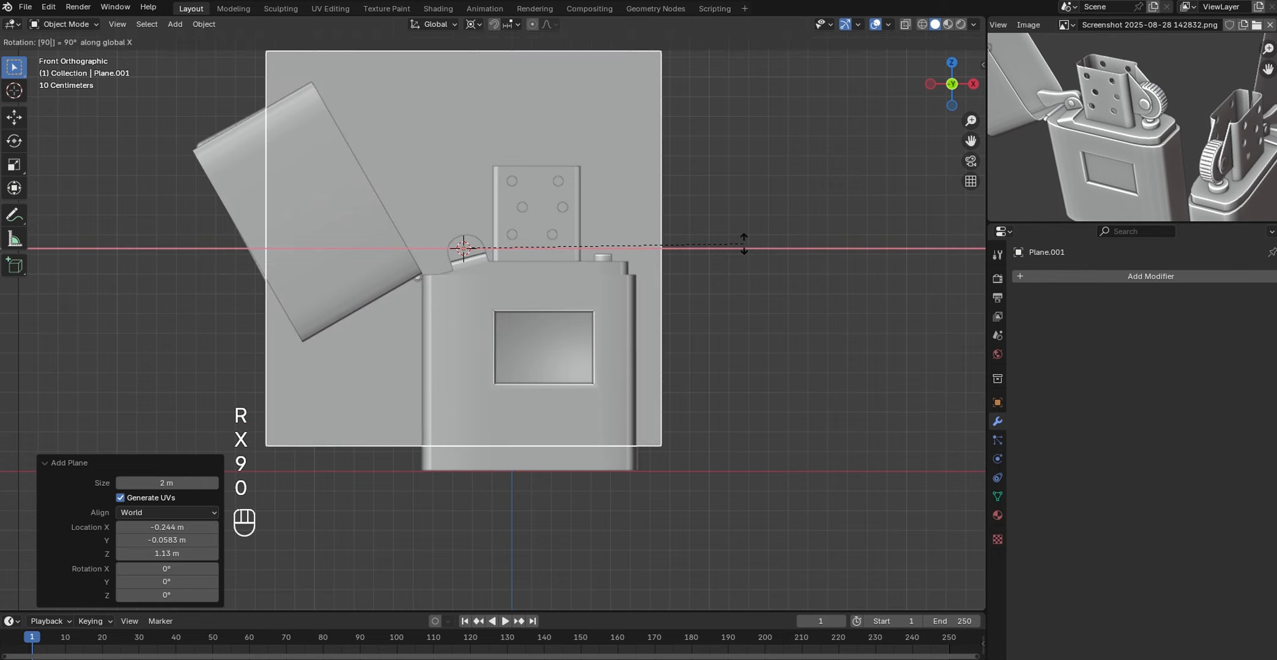
pyautogui.press('Return')
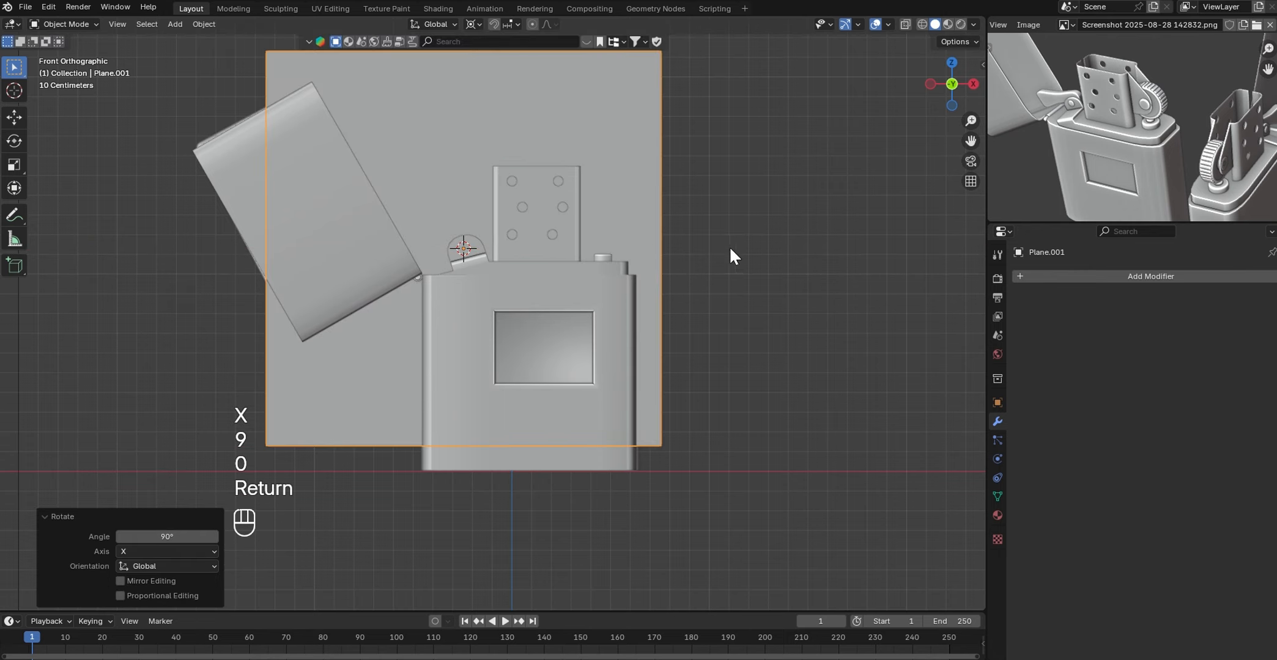
pyautogui.press('s')
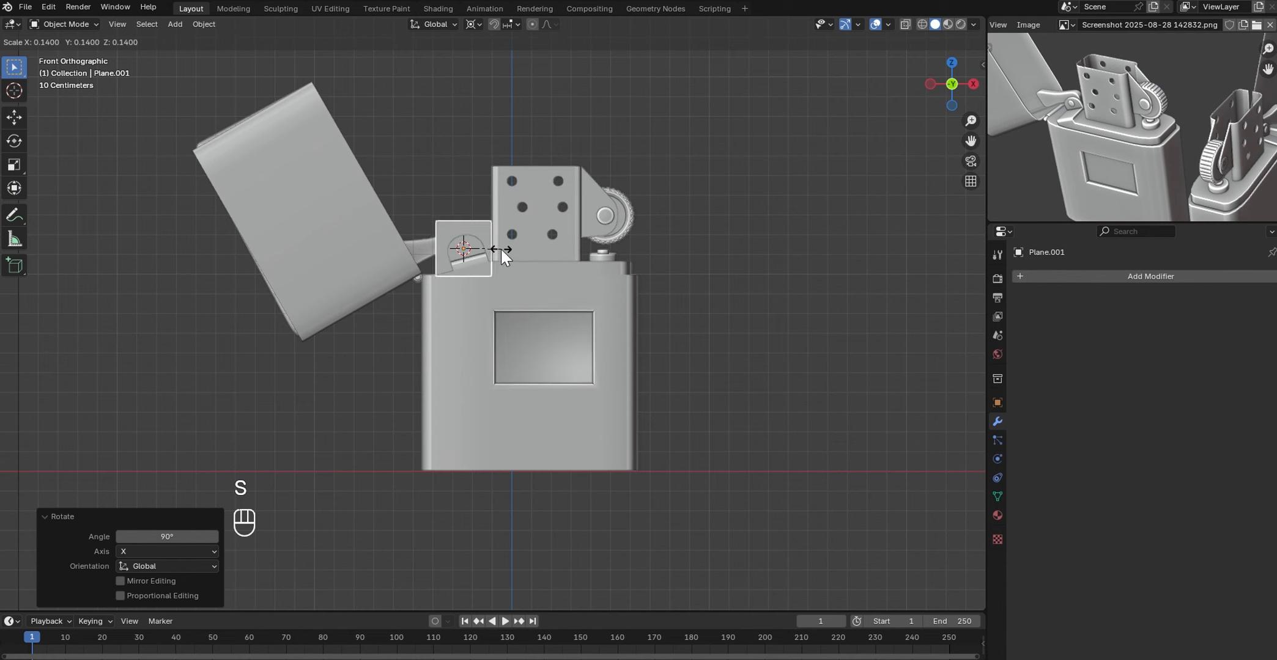
pyautogui.click(500, 250)
# - In wireframe shading, move the plane 0.016401 m along X, narrow it around the hinge tab and scale its height by 0.769
pyautogui.click(922, 24)
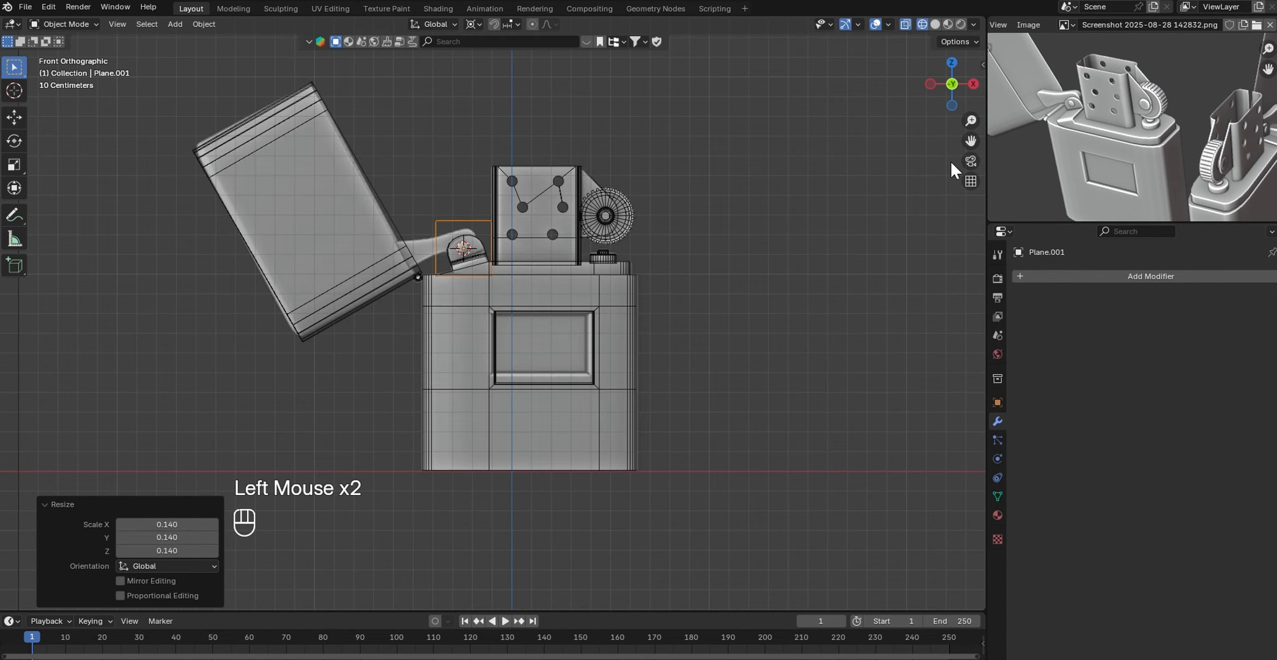
pyautogui.moveTo(971, 141); pyautogui.dragTo(1095, 152)
pyautogui.scroll(4, 620, 293)
pyautogui.press('s')
pyautogui.press('x')
pyautogui.click(751, 274)
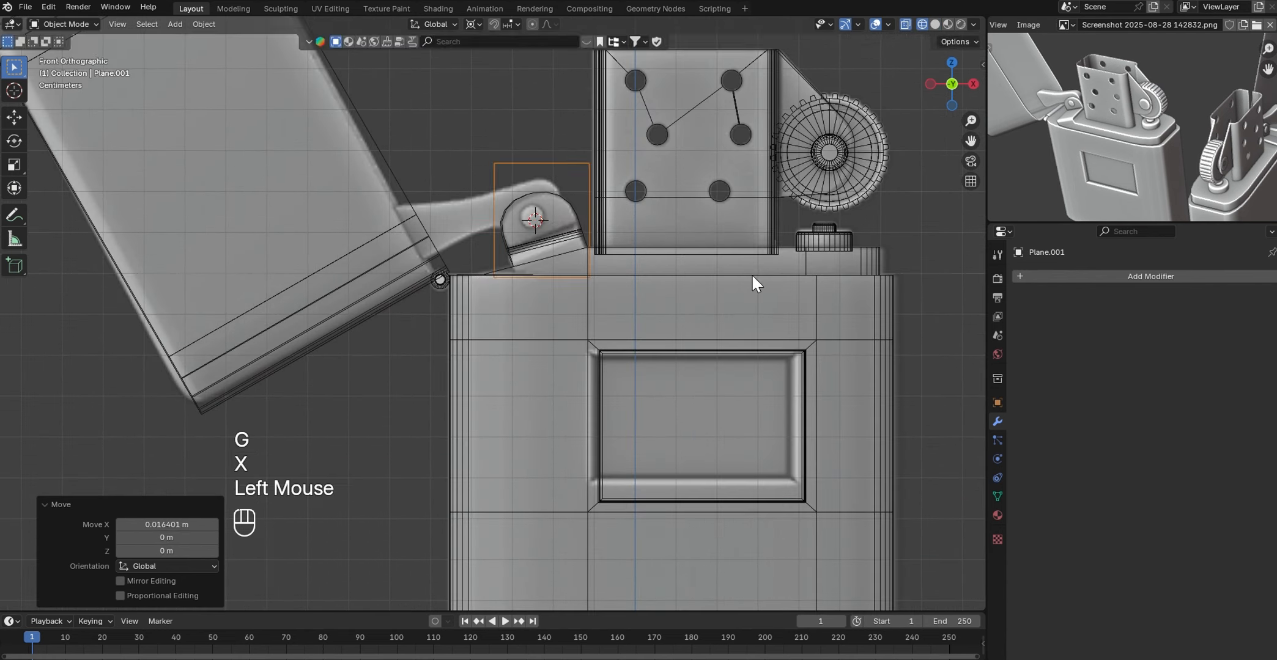
pyautogui.press('s')
pyautogui.press('z')
pyautogui.click(602, 226)
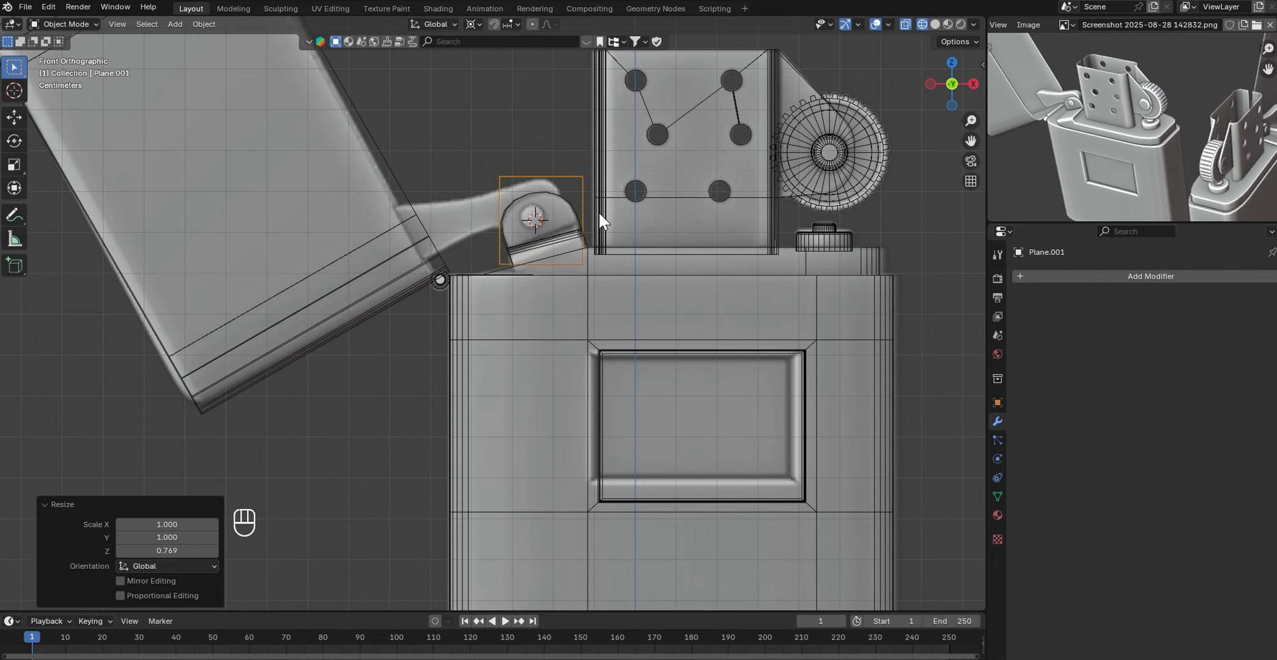
# - Cut one horizontal and one vertical edge loop into the plane, slid to factors 0.308 and -0.306
pyautogui.press('Tab')
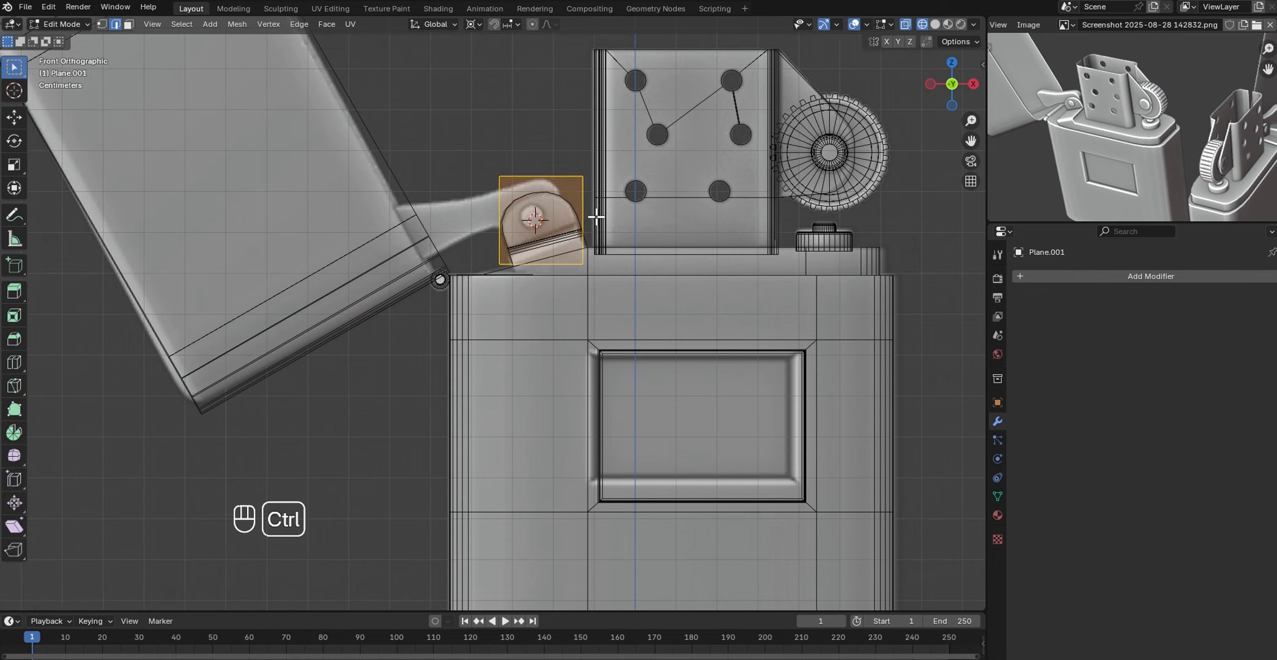
pyautogui.hotkey('ctrl', 'r')
pyautogui.moveTo(596, 217); pyautogui.dragTo(557, 172)
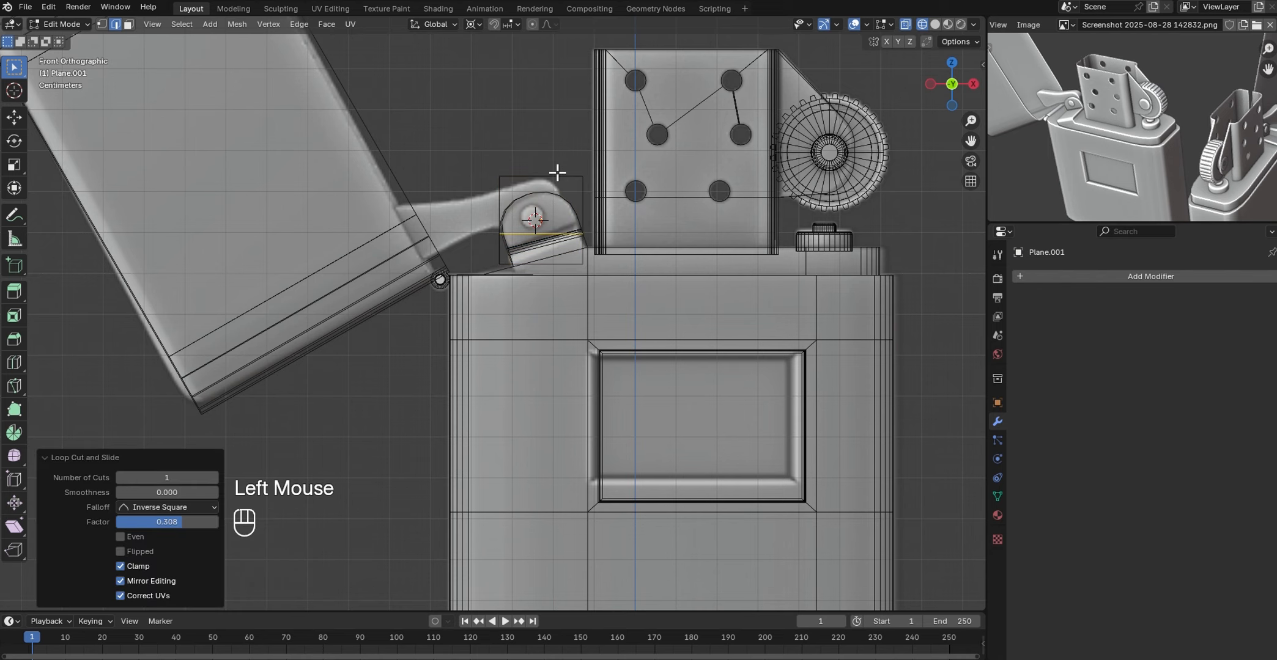
pyautogui.hotkey('ctrl', 'r')
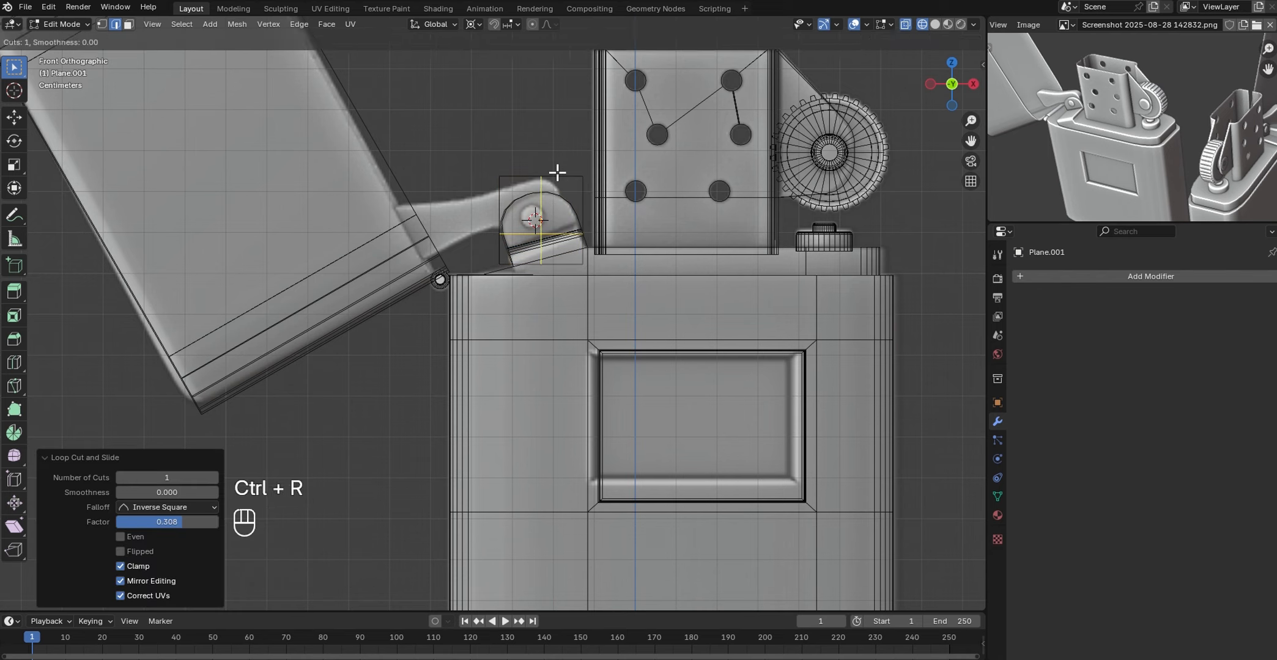
pyautogui.click(557, 173)
pyautogui.moveTo(557, 172); pyautogui.dragTo(570, 177)
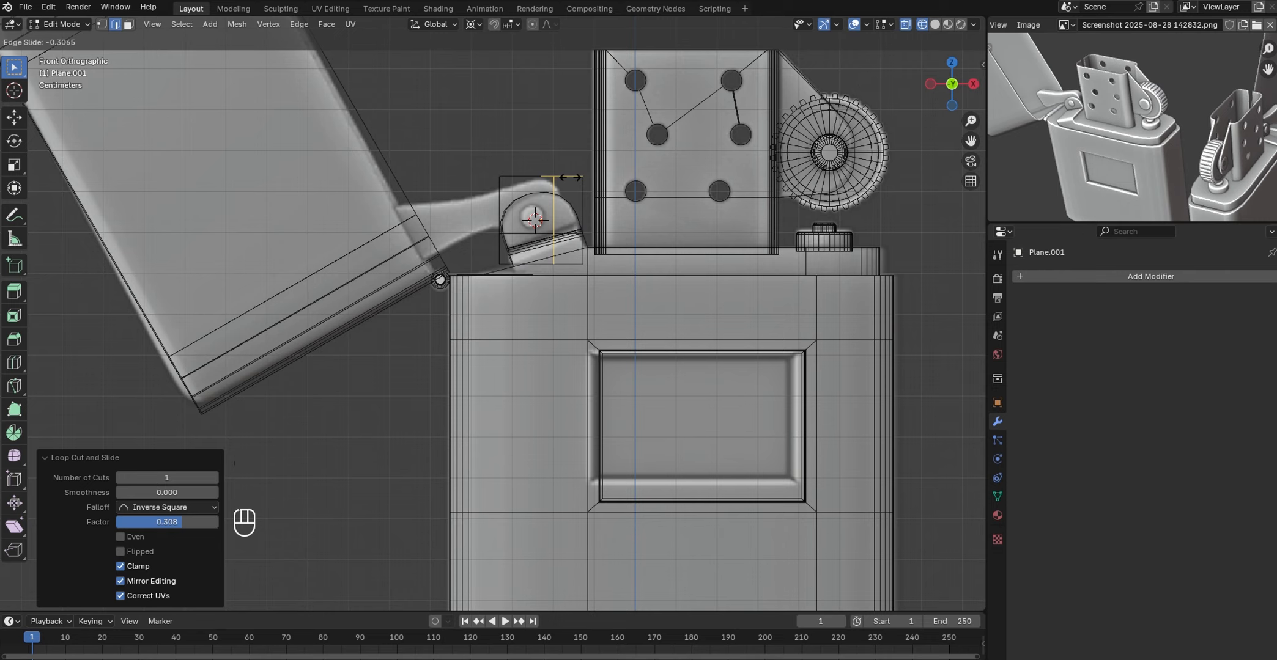
pyautogui.click(570, 177)
pyautogui.click(570, 150)
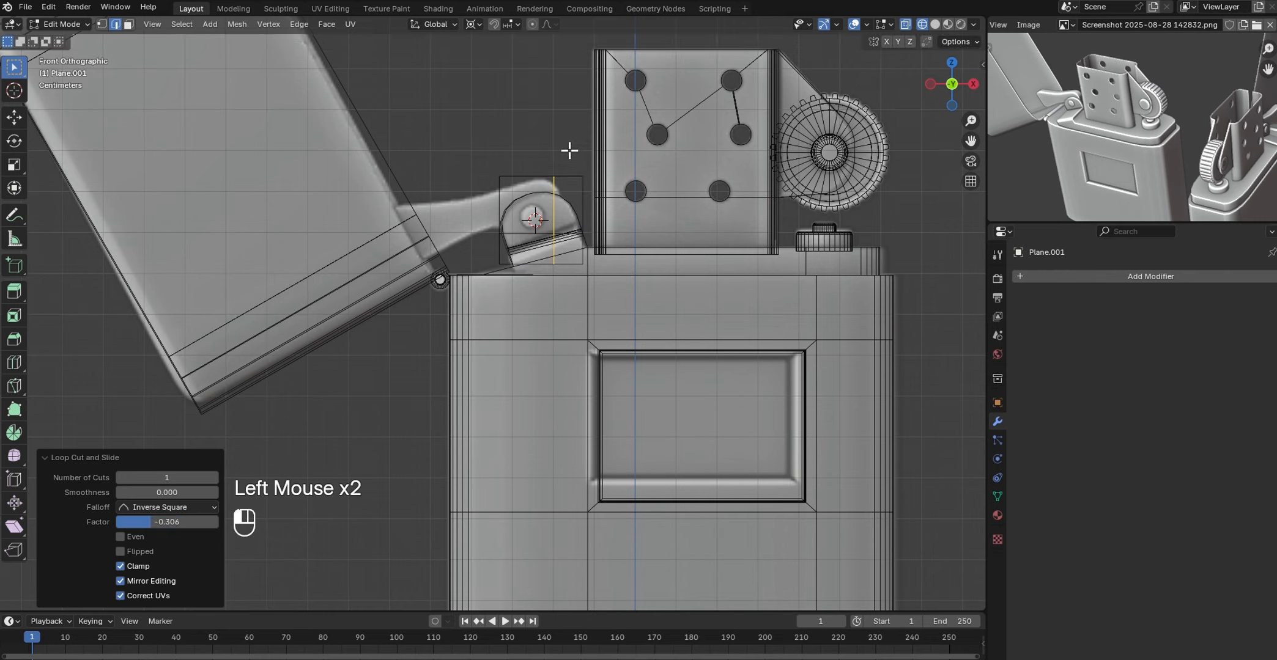
# - Isolate the plane in solid shading and extrude its upper-left side edge -0.38964 m along X
pyautogui.click(499, 193)
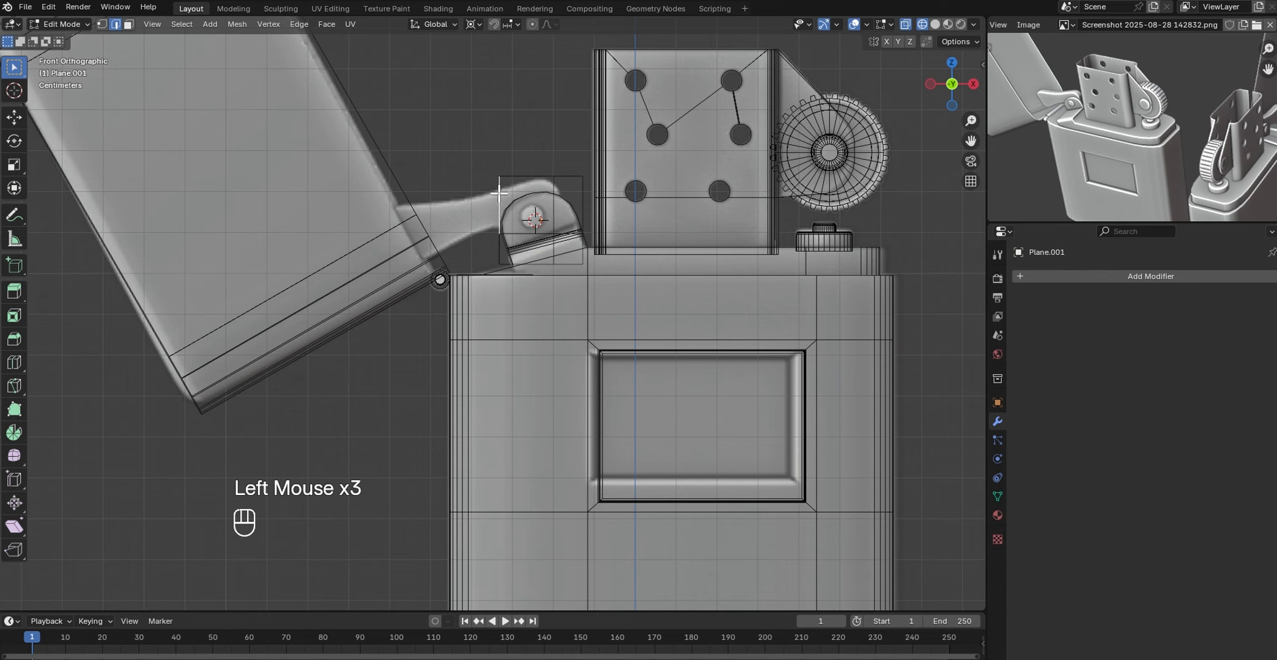
pyautogui.press('/')
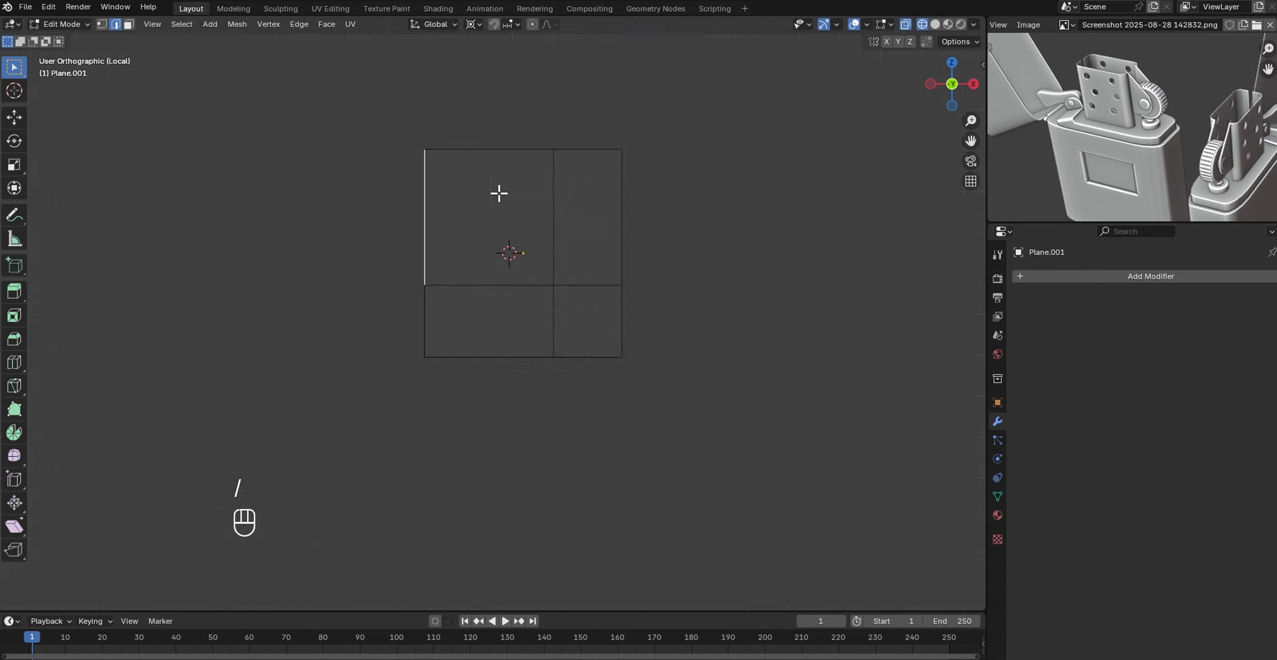
pyautogui.scroll(-2, 499, 193)
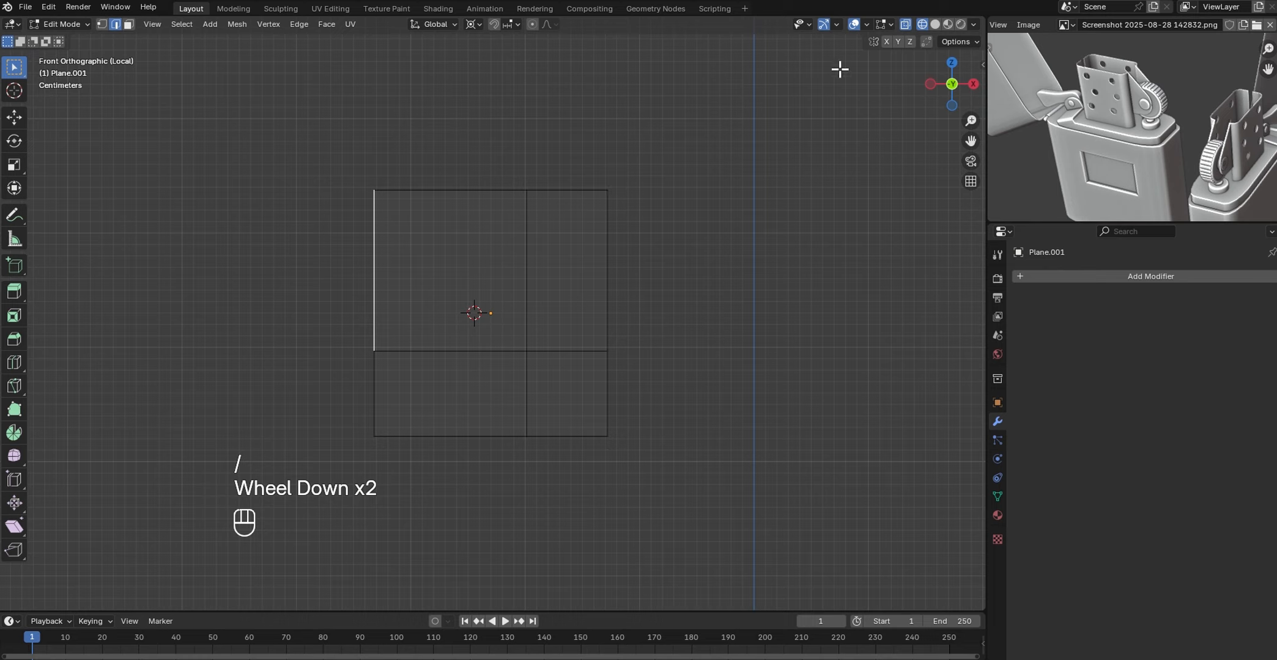
pyautogui.click(935, 25)
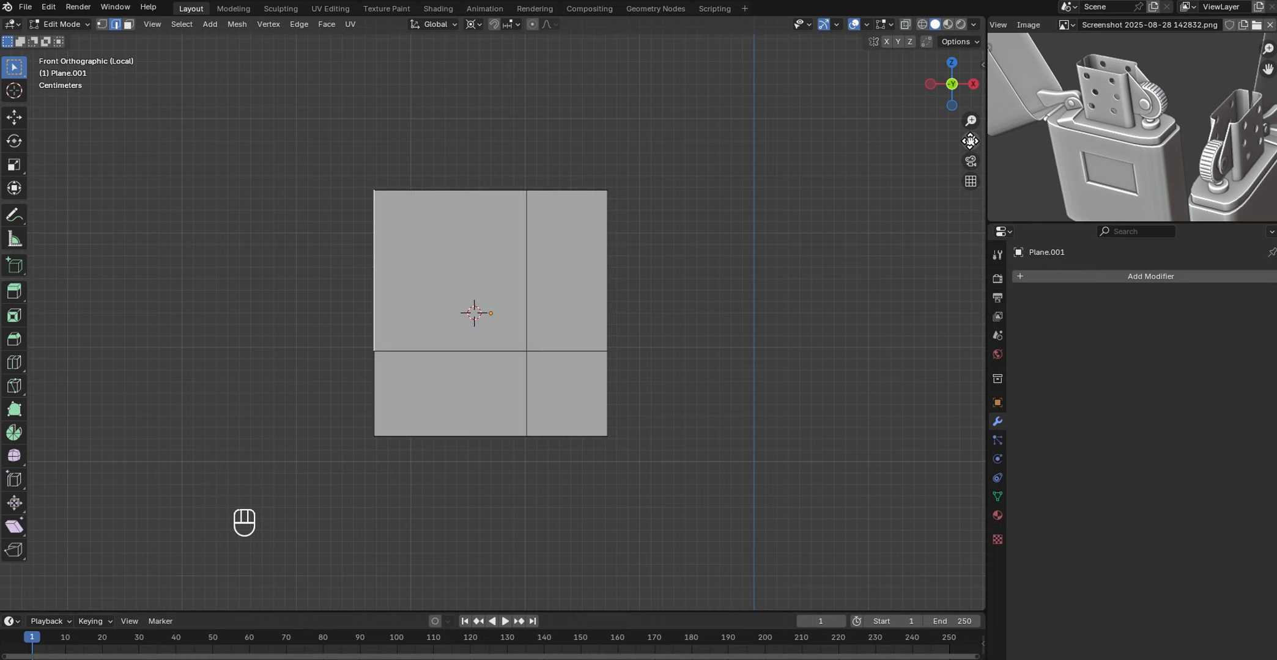
pyautogui.moveTo(970, 142); pyautogui.dragTo(1091, 133)
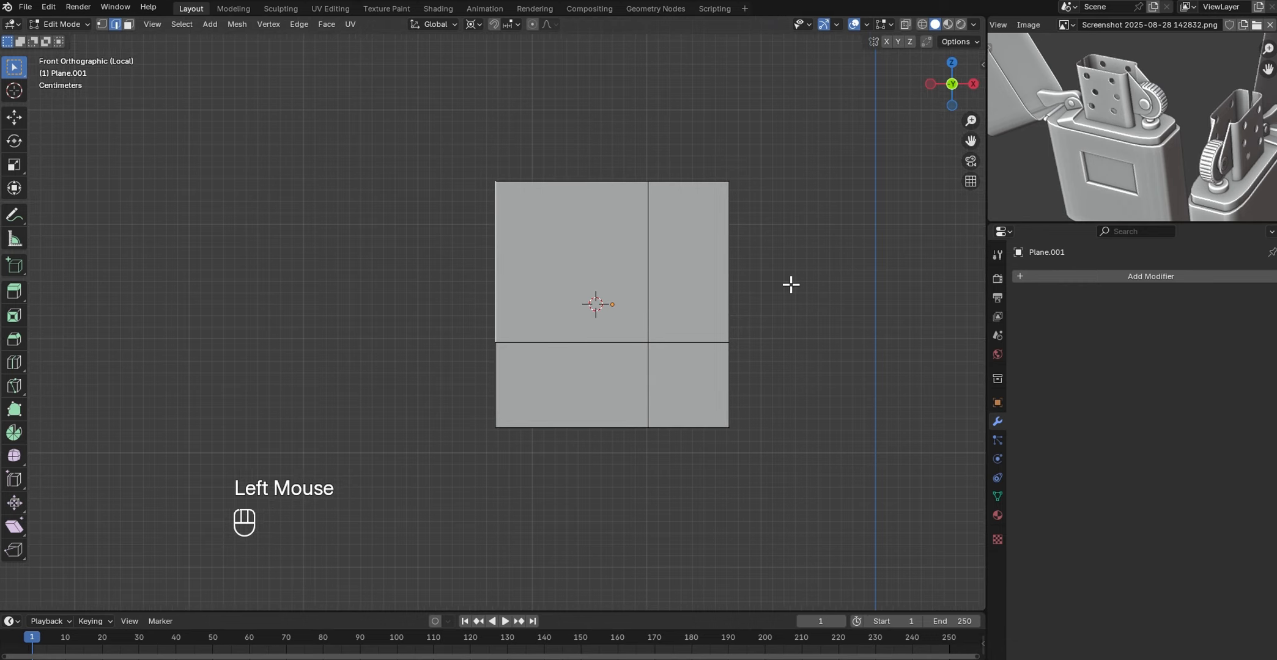
pyautogui.press('e')
pyautogui.press('x')
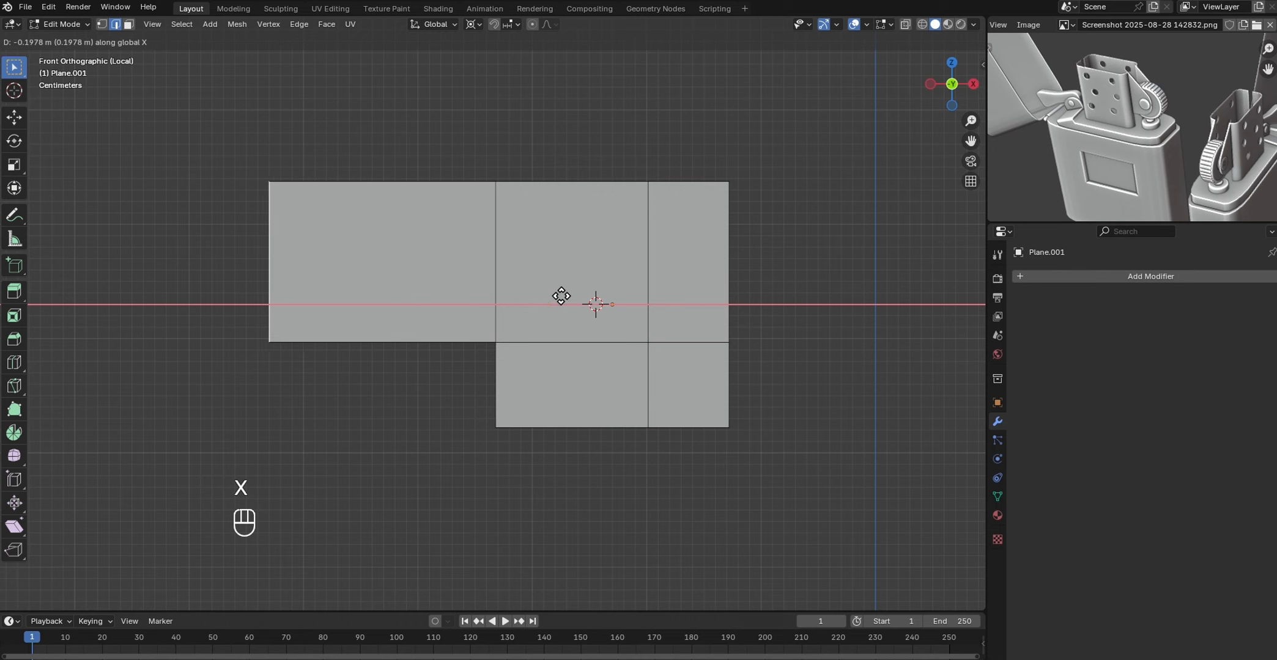
pyautogui.click(354, 295)
# - Add a vertical edge loop across the extruded arm, slid to factor 0.130
pyautogui.scroll(-3, 941, 204)
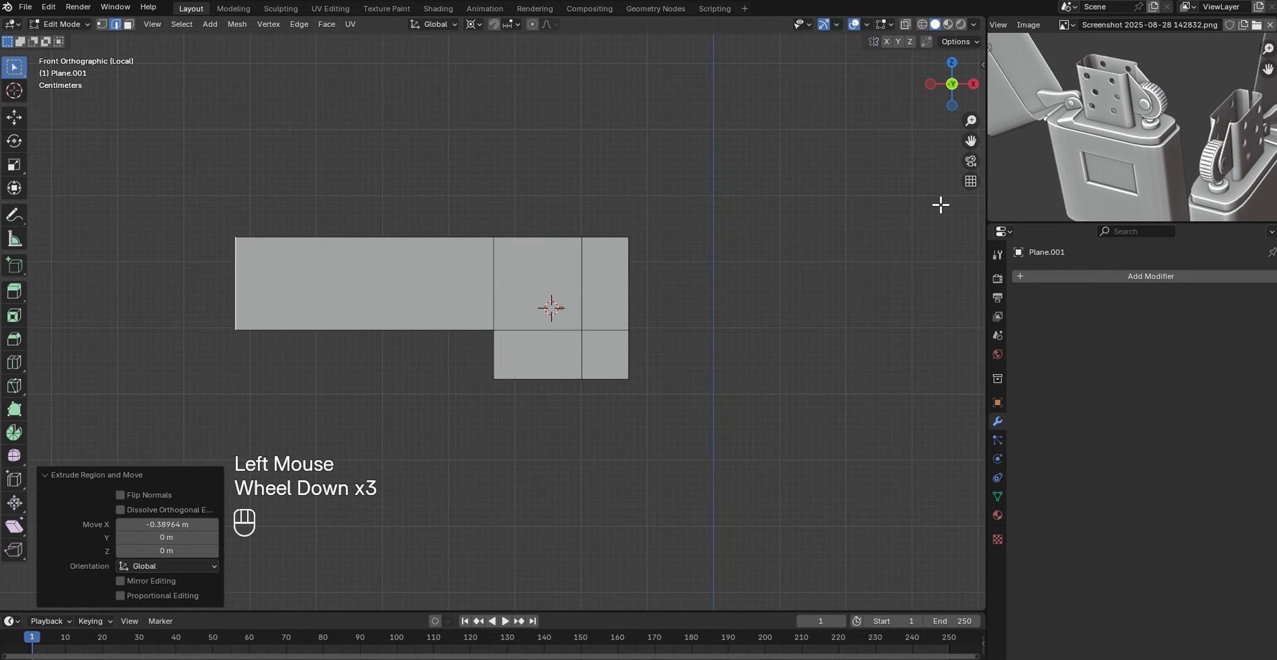
pyautogui.moveTo(971, 140); pyautogui.dragTo(1040, 130)
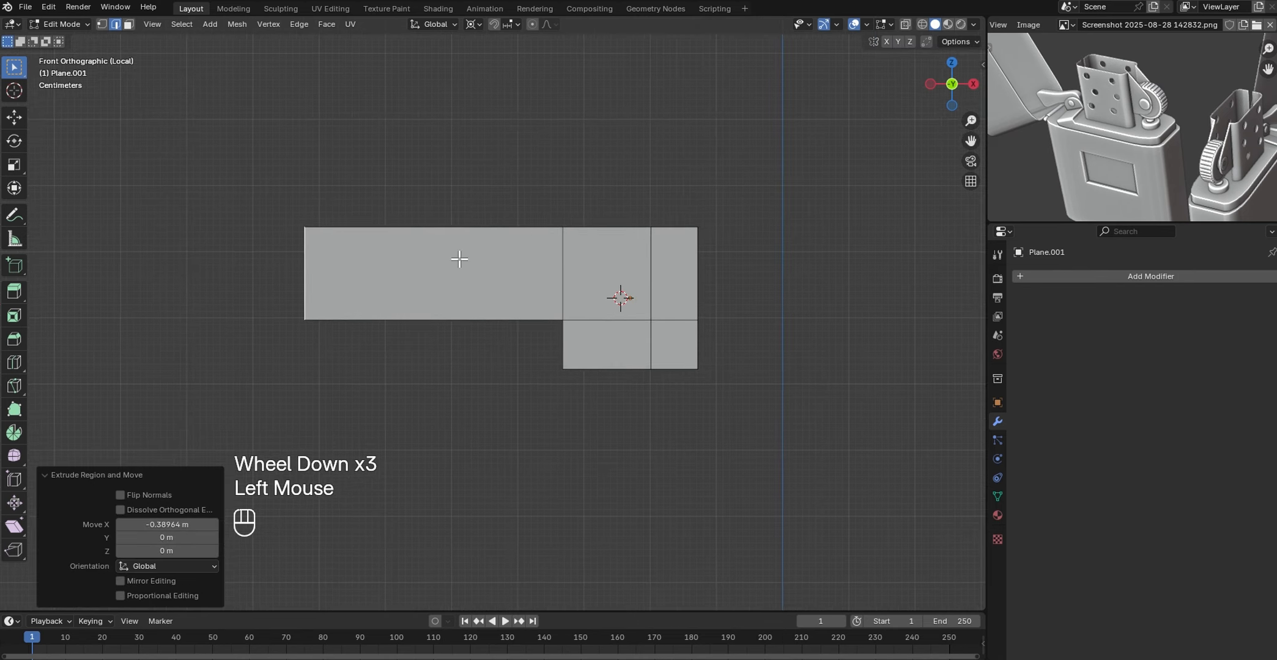
pyautogui.hotkey('ctrl', 'r')
pyautogui.click(452, 299)
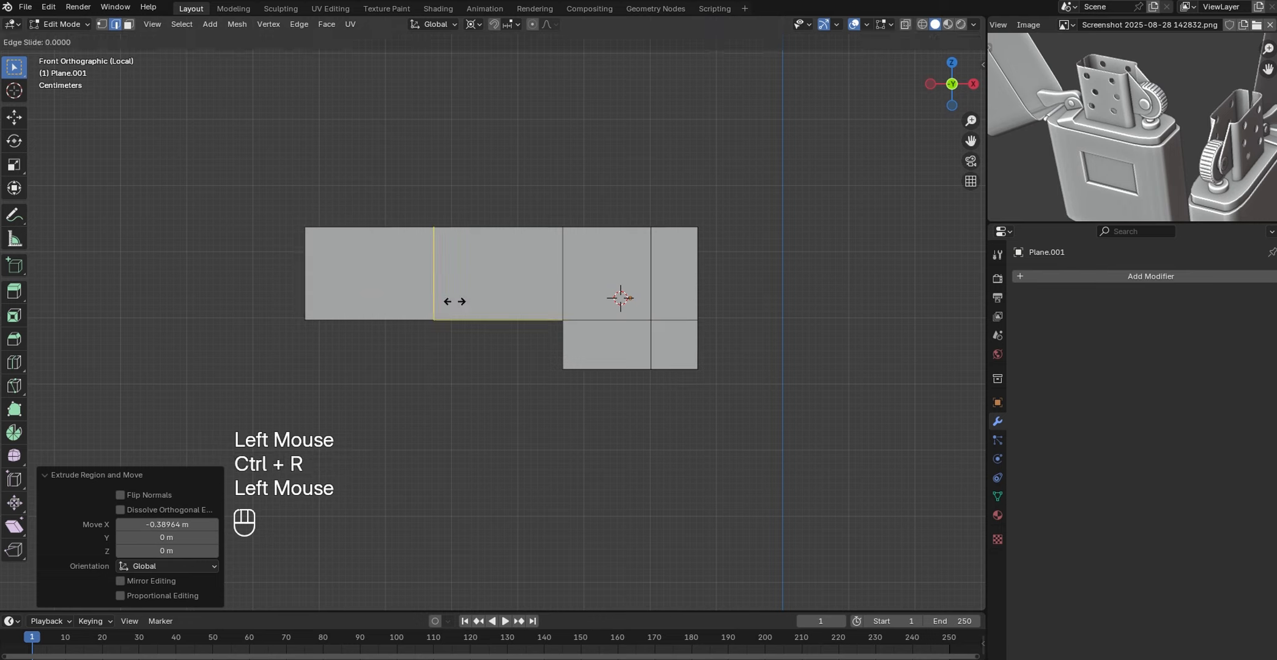
pyautogui.click(471, 303)
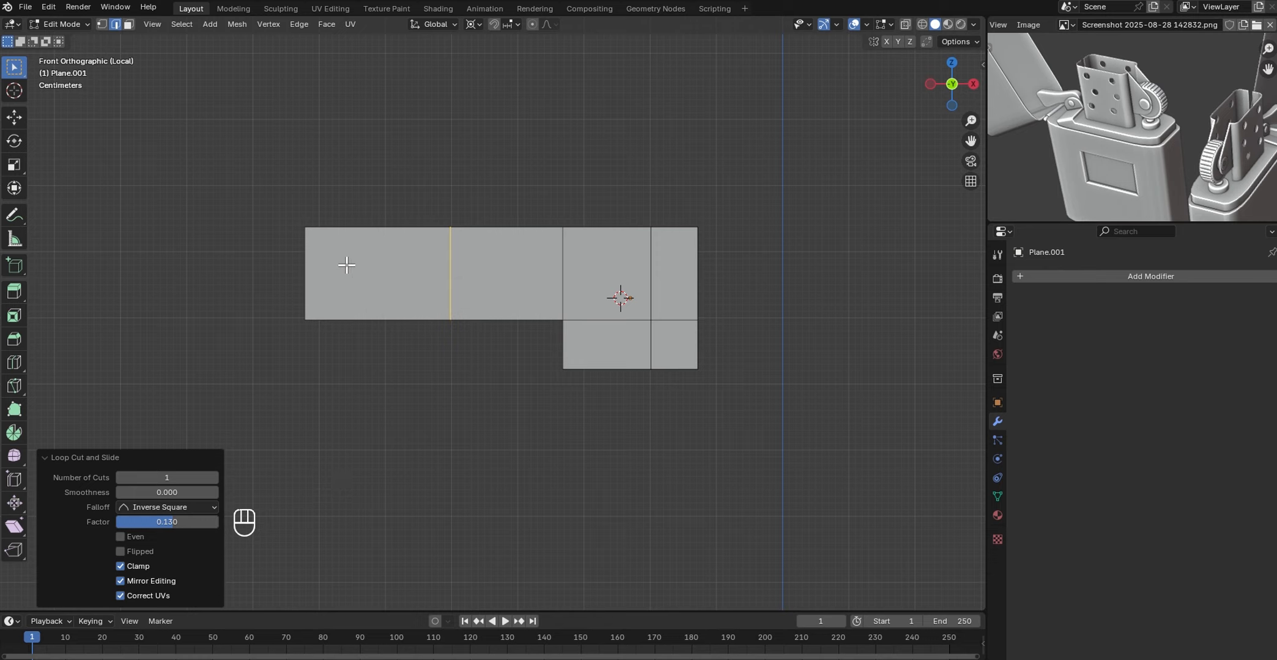
# - Add a centred horizontal edge loop running along the full length of the arm
pyautogui.press('ctrl')
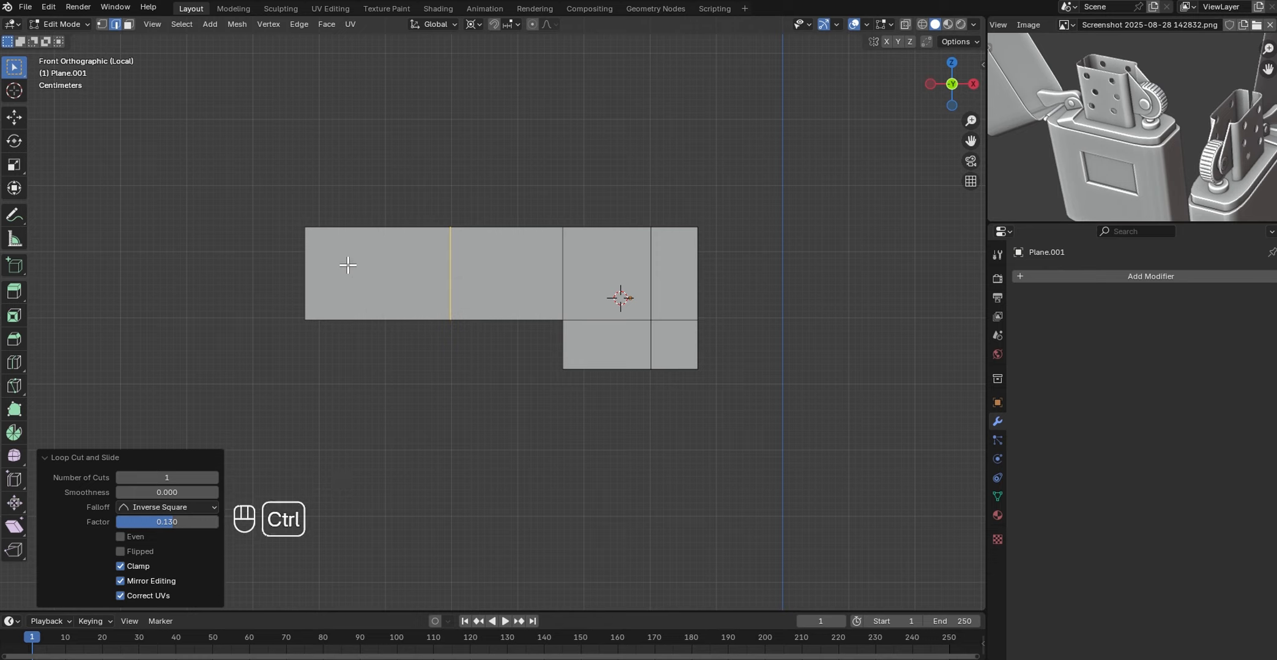
pyautogui.hotkey('ctrl', 'r')
pyautogui.click(307, 278)
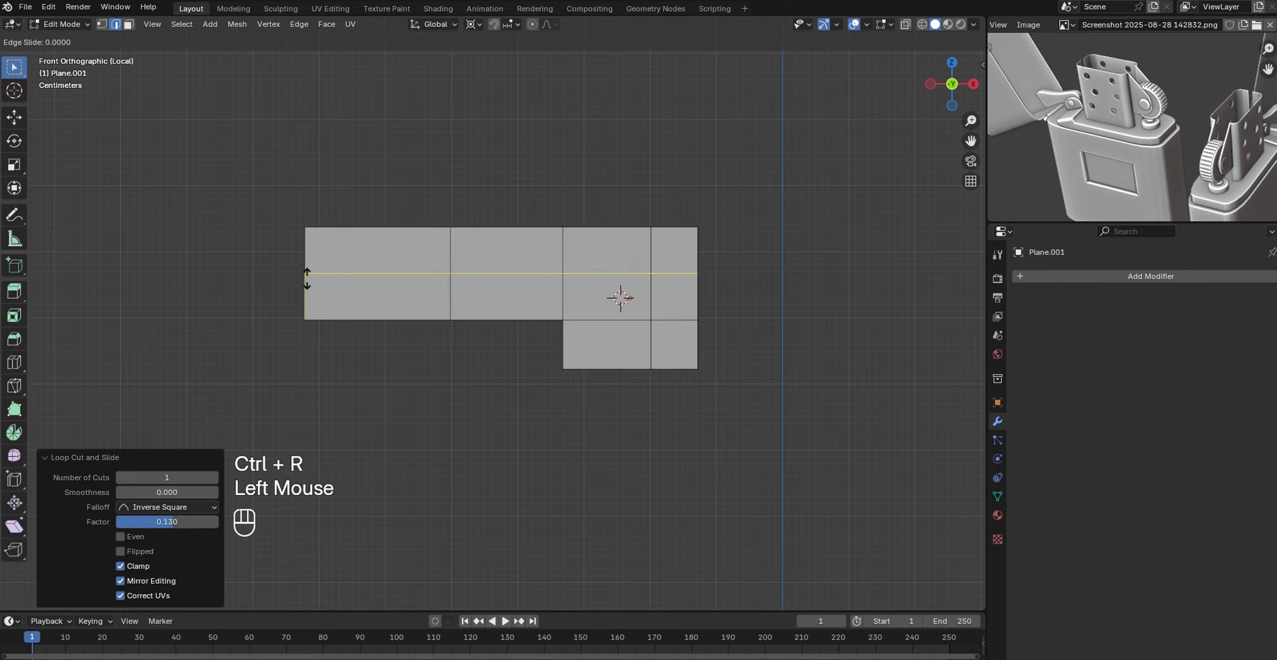
pyautogui.click(307, 278)
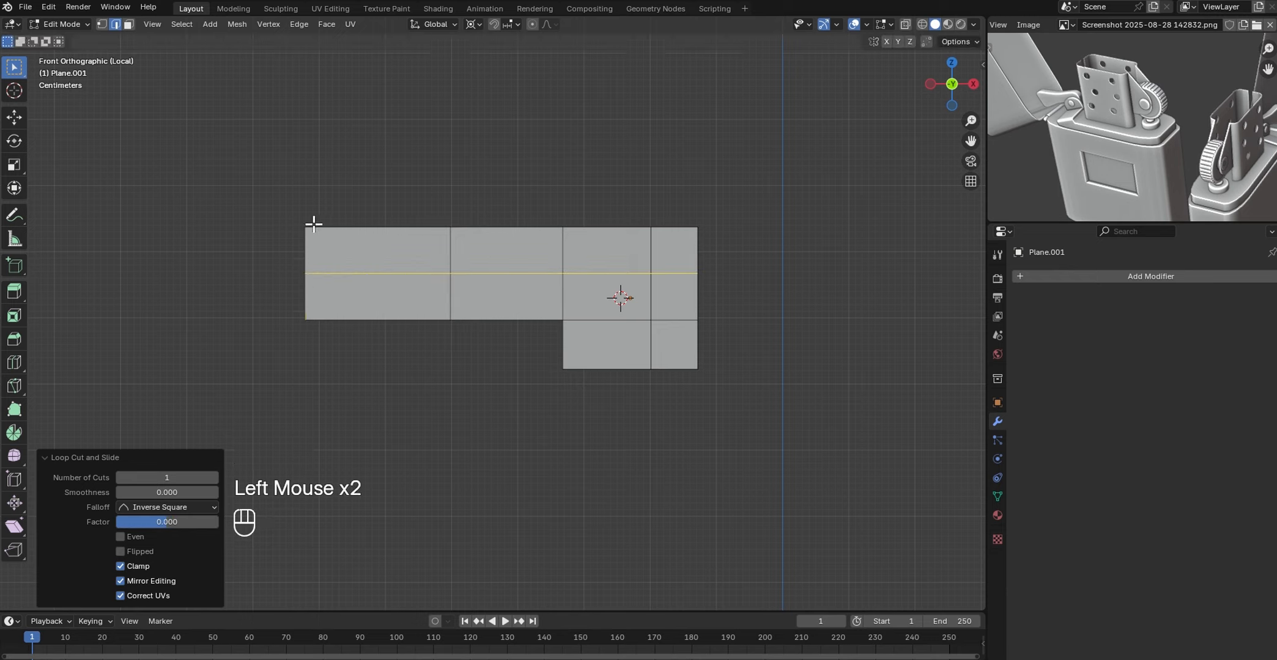
# - Select the edges at the arm's far left end and scale them 1.368 along Z to flare it
pyautogui.click(278, 215)
pyautogui.click(305, 294)
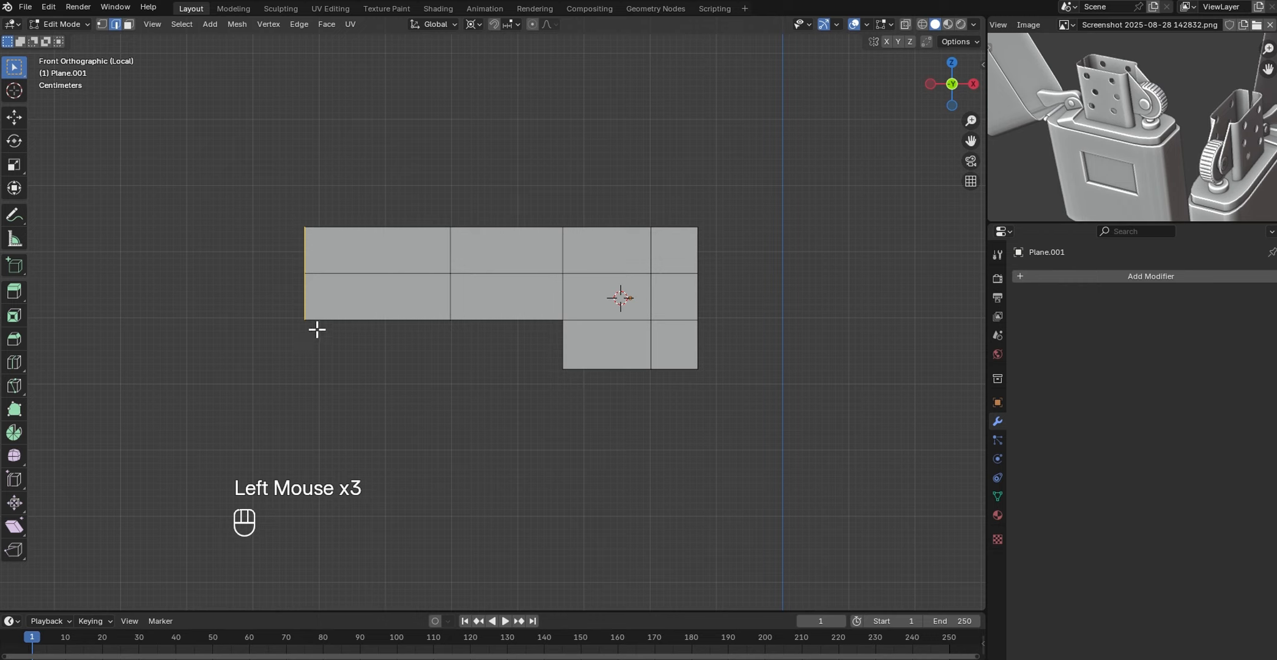
pyautogui.press('s')
pyautogui.press('z')
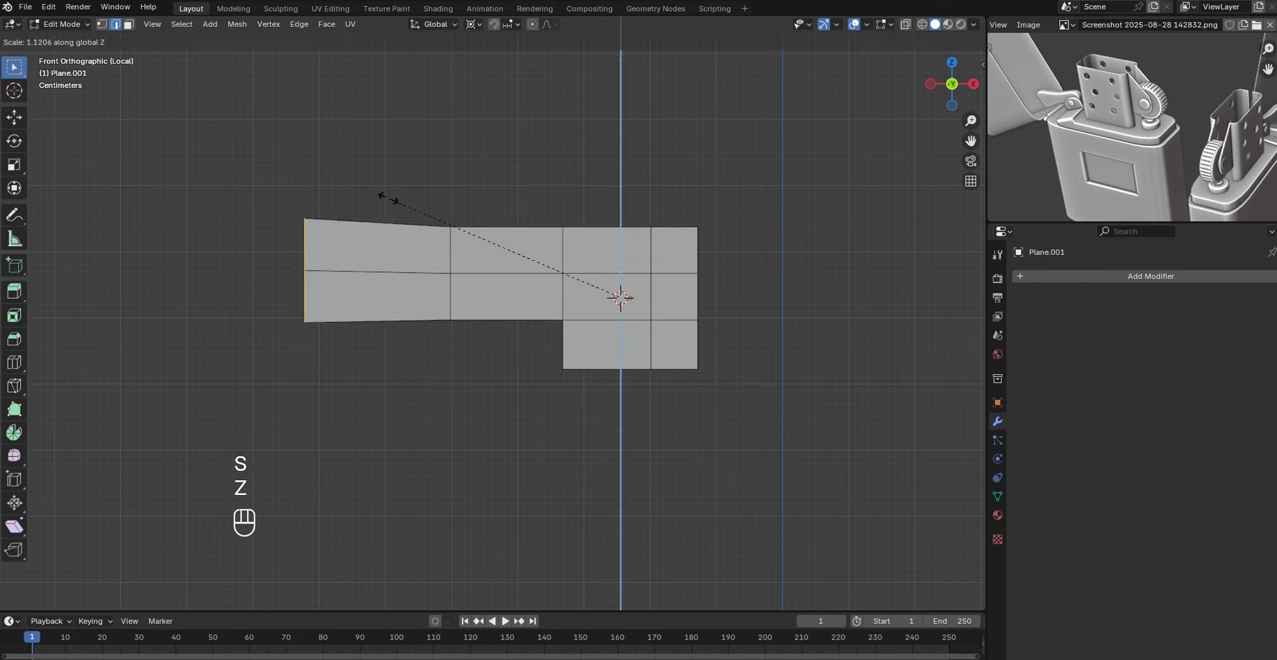
pyautogui.click(456, 187)
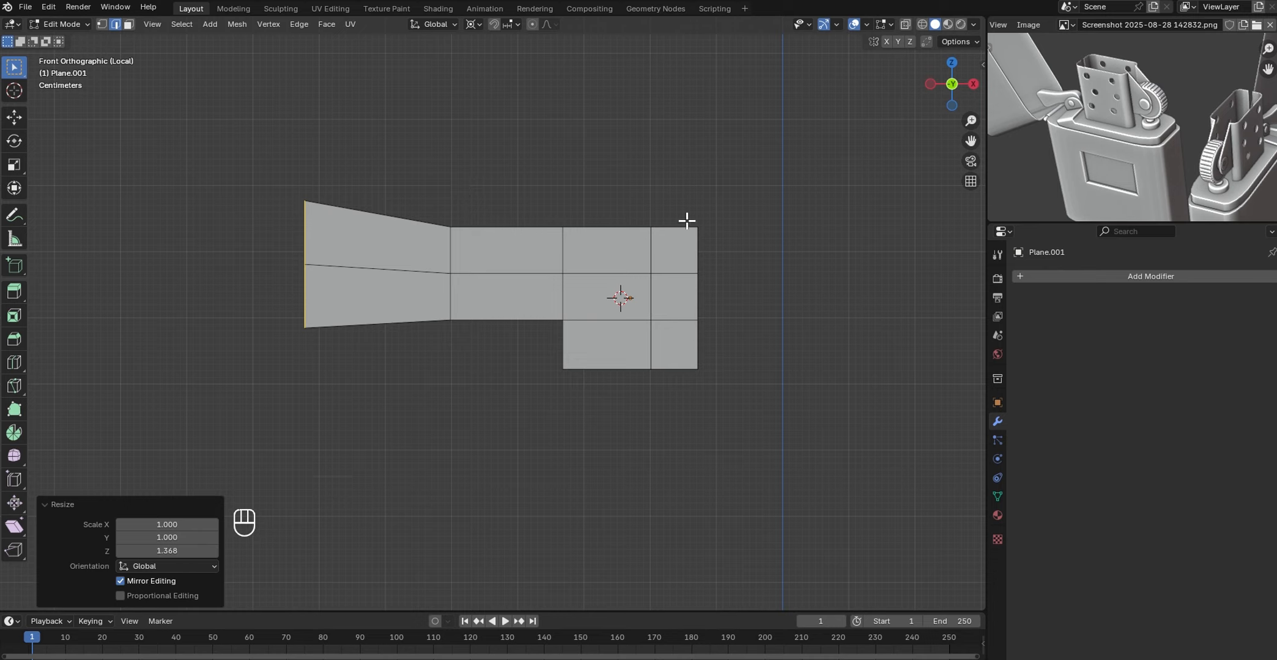
# - Round the shape's upper-right corner vertex with a 0.557 m vertex bevel of 5 segments and clear the selection
pyautogui.press('1')
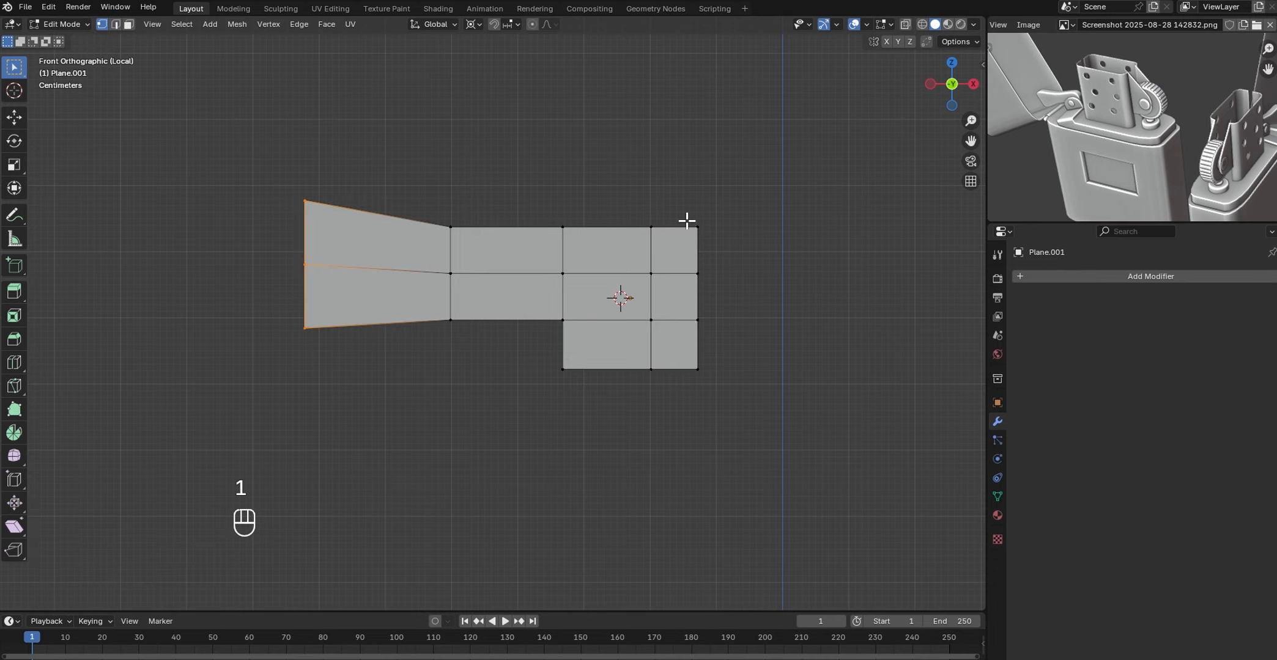
pyautogui.moveTo(684, 205); pyautogui.dragTo(736, 253)
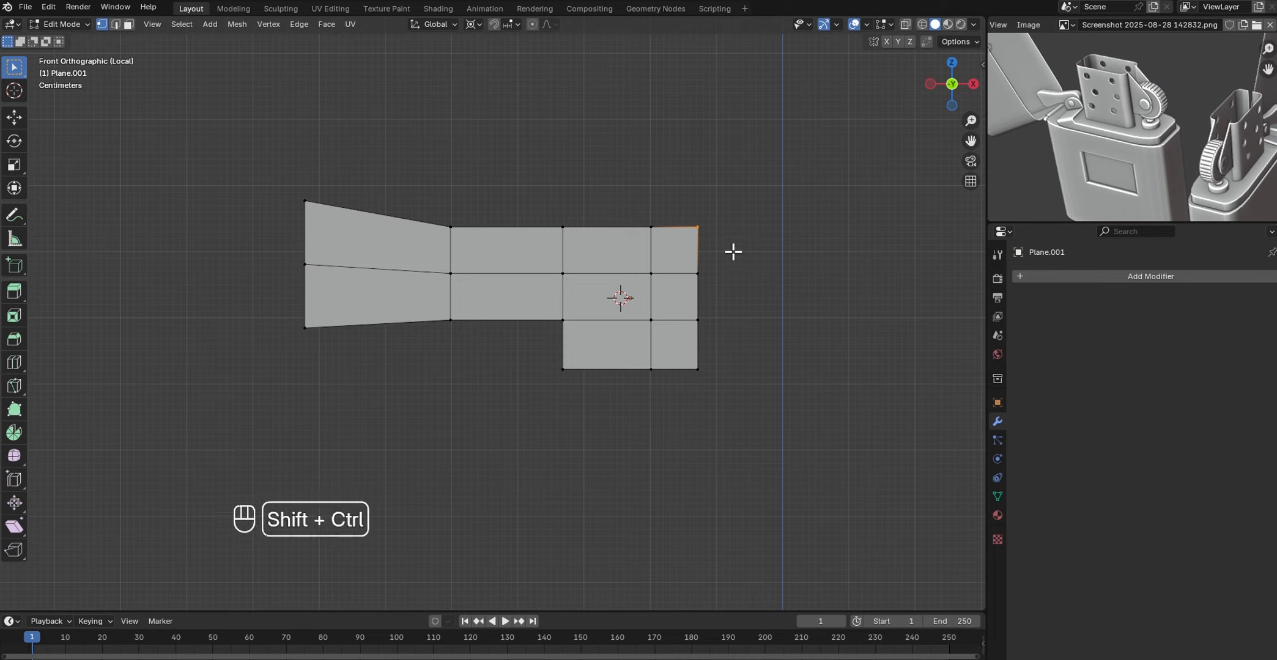
pyautogui.hotkey('shift', 'ctrl', 'b')
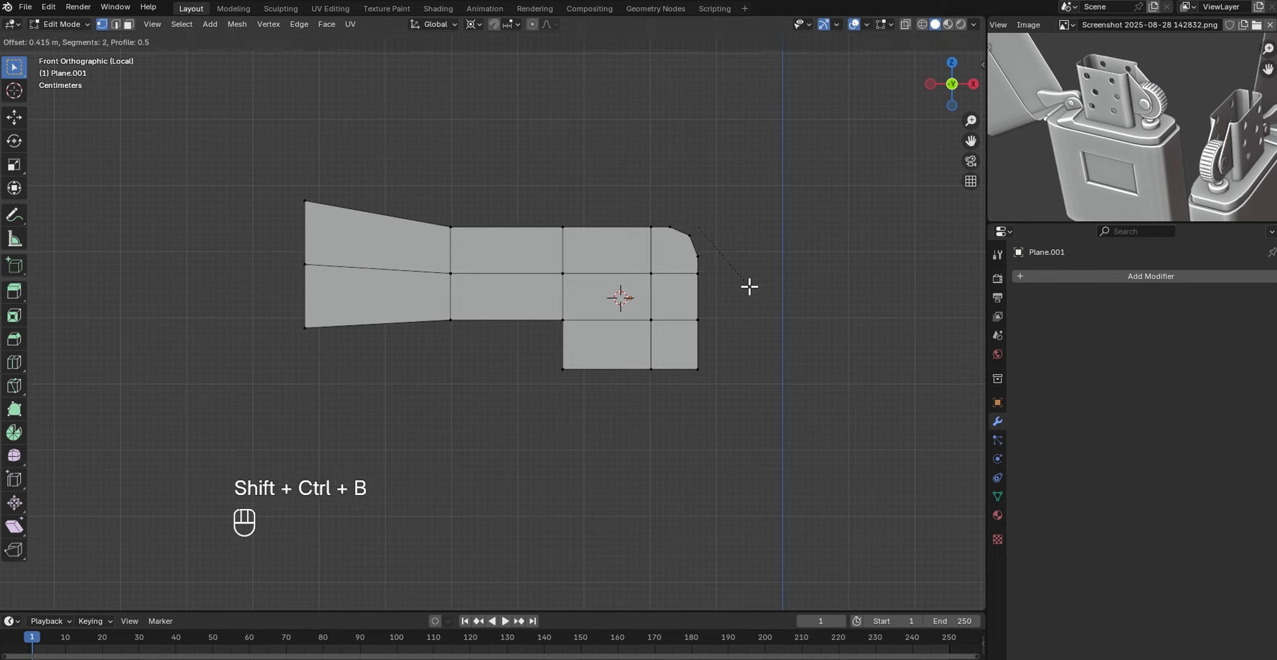
pyautogui.scroll(2, 749, 287)
pyautogui.scroll(1, 750, 289)
pyautogui.click(753, 295)
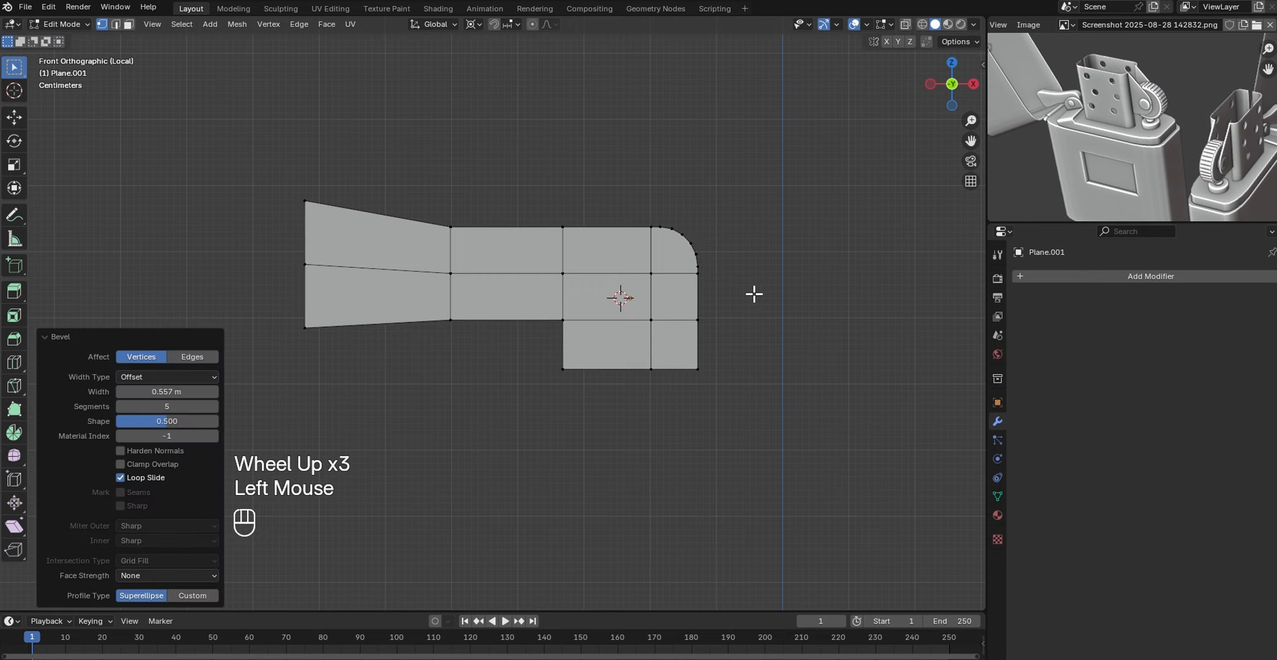
pyautogui.click(745, 217)
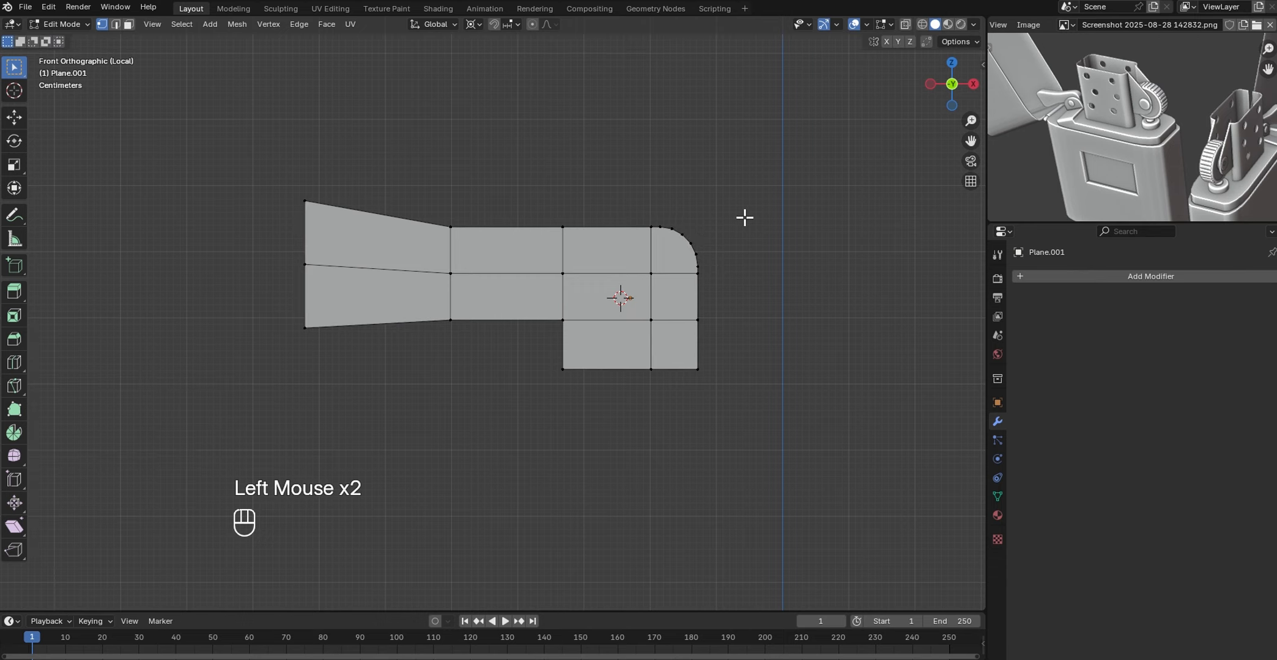
# - Round the two lower corners of the block below the arm with a 0.509 m vertex bevel of 5 segments
pyautogui.moveTo(554, 354); pyautogui.dragTo(603, 395)
pyautogui.keyDown('shift'); pyautogui.click(699, 365); pyautogui.keyUp('shift')
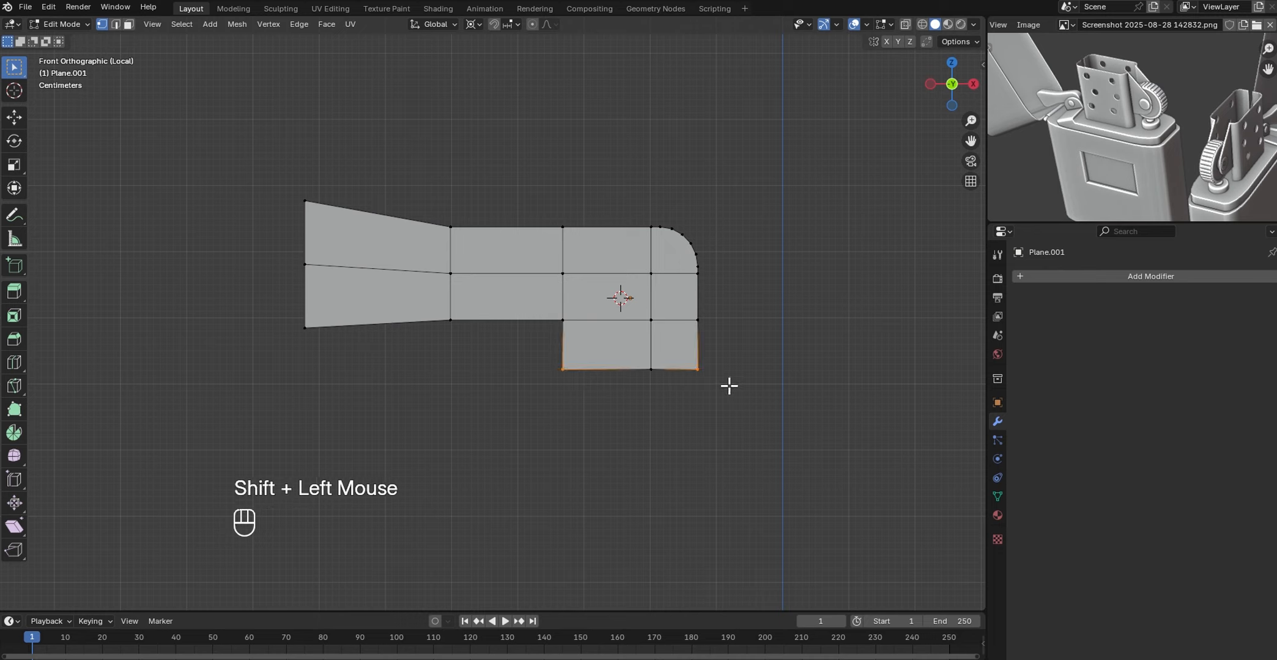
pyautogui.hotkey('shift', 'ctrl', 'b')
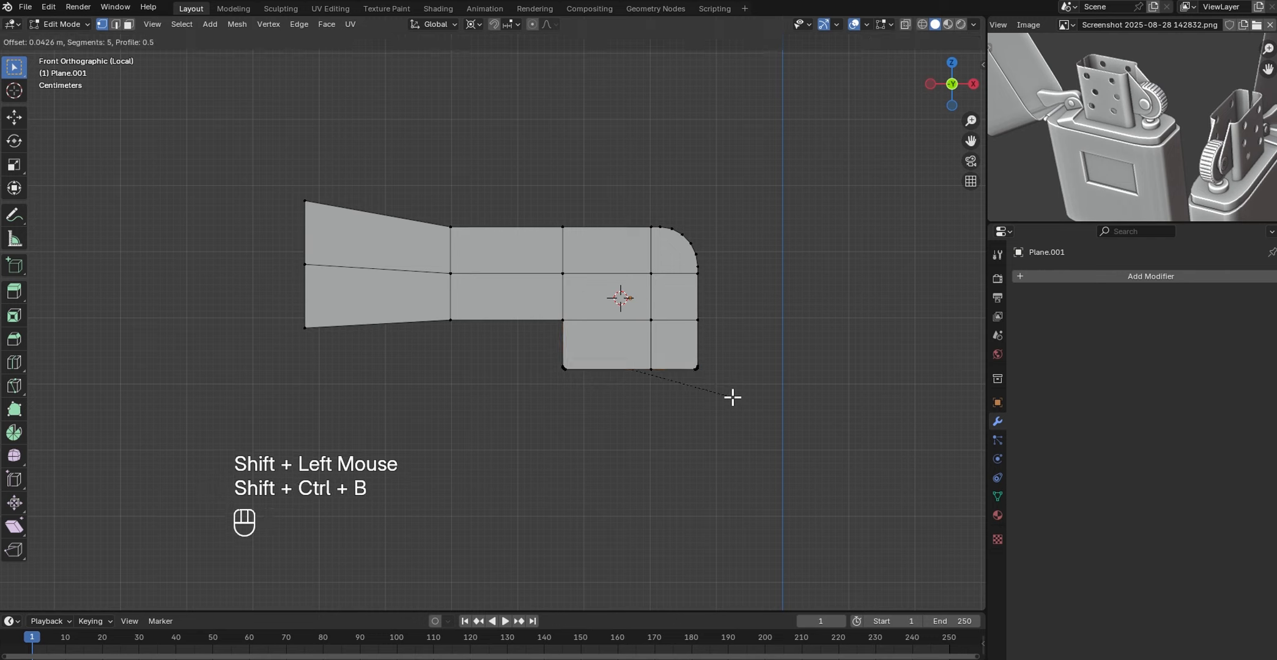
pyautogui.click(764, 414)
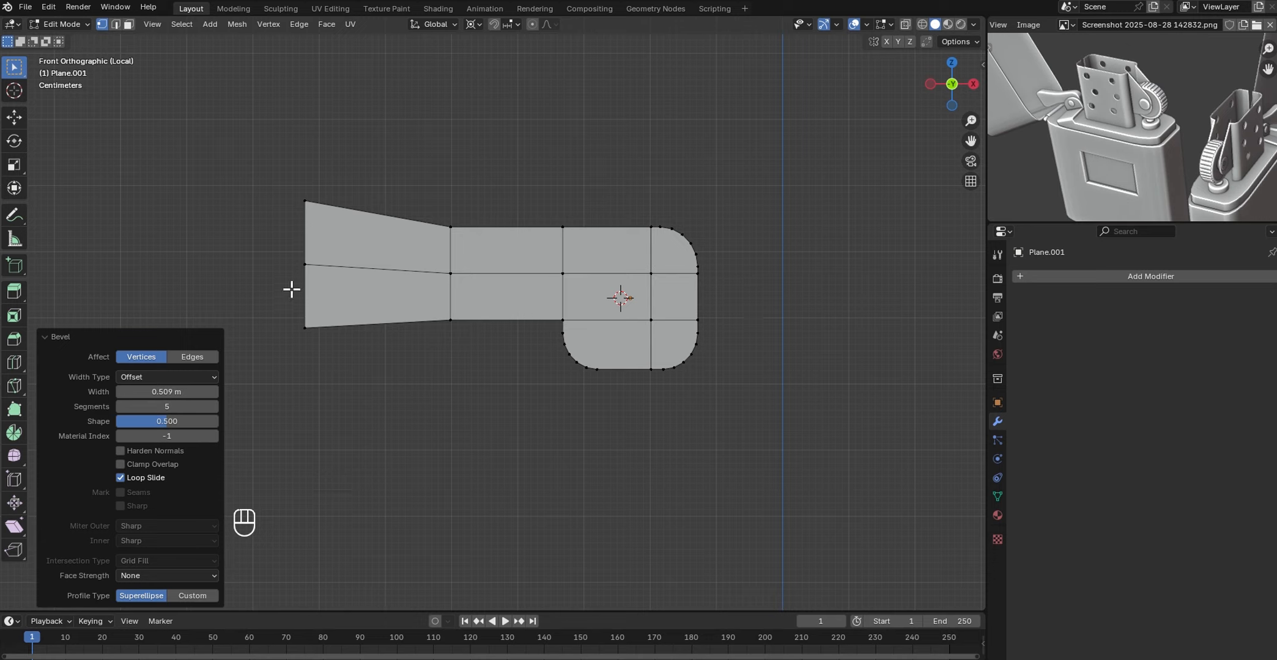
# - Round the lower corner of the arm's flared left end with a 0.456 m vertex bevel of 5 segments
pyautogui.moveTo(294, 300); pyautogui.dragTo(343, 353)
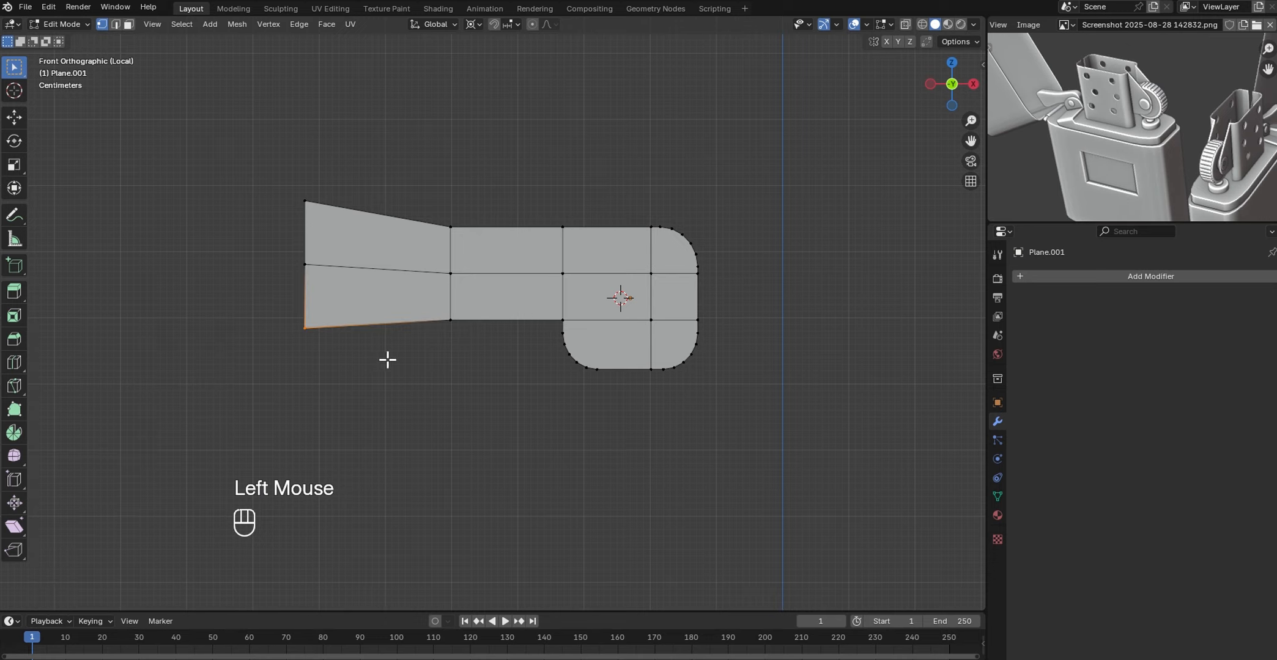
pyautogui.hotkey('shift', 'ctrl', 'b')
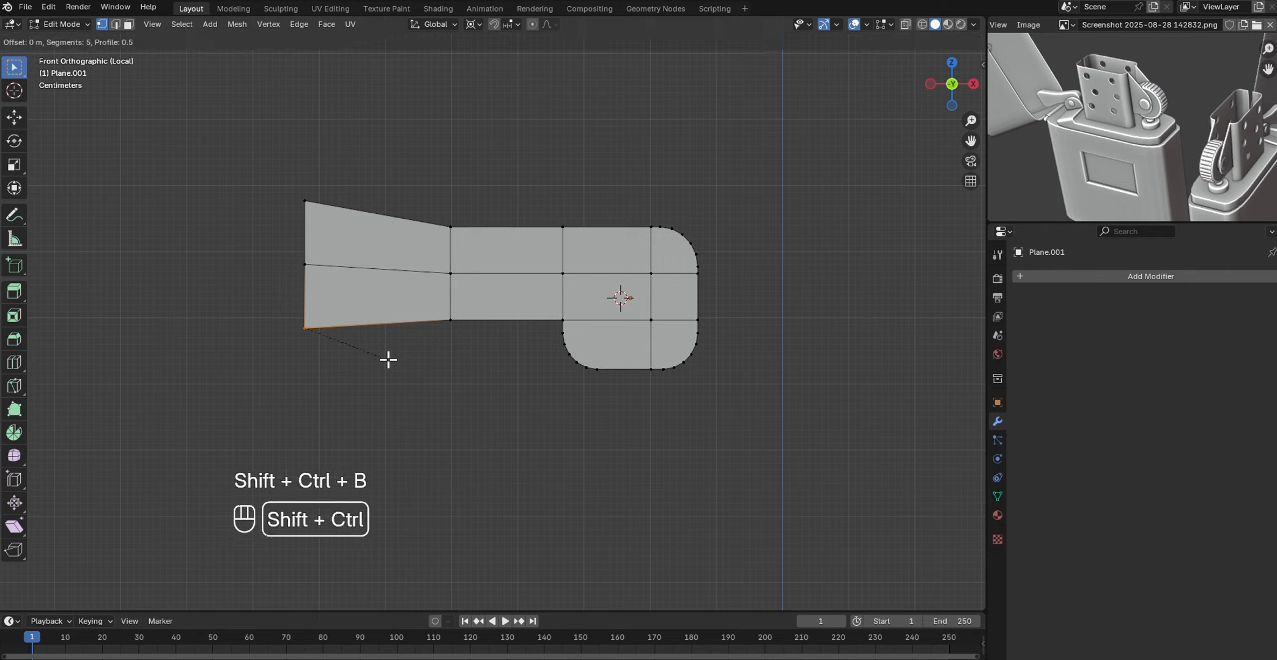
pyautogui.click(419, 380)
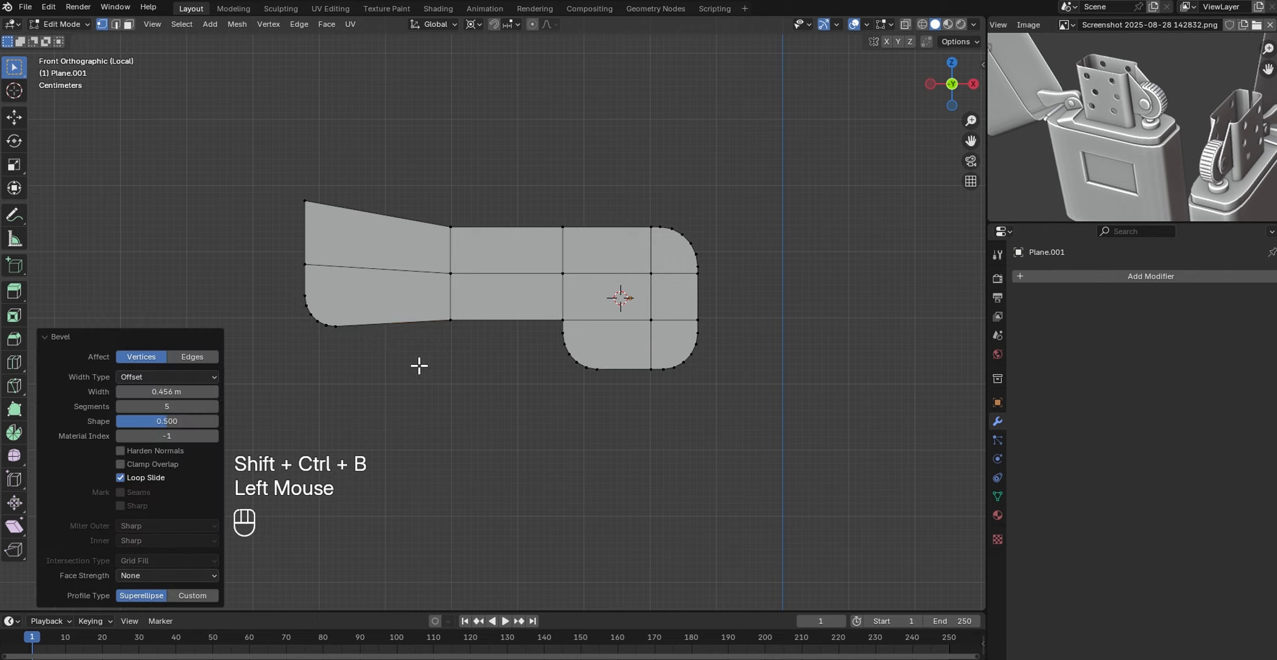
# - Move the flared end's upper corner -0.03042 m along X and round it with a 0.605 m vertex bevel of 5 segments
pyautogui.moveTo(275, 186); pyautogui.dragTo(355, 230)
pyautogui.press('g')
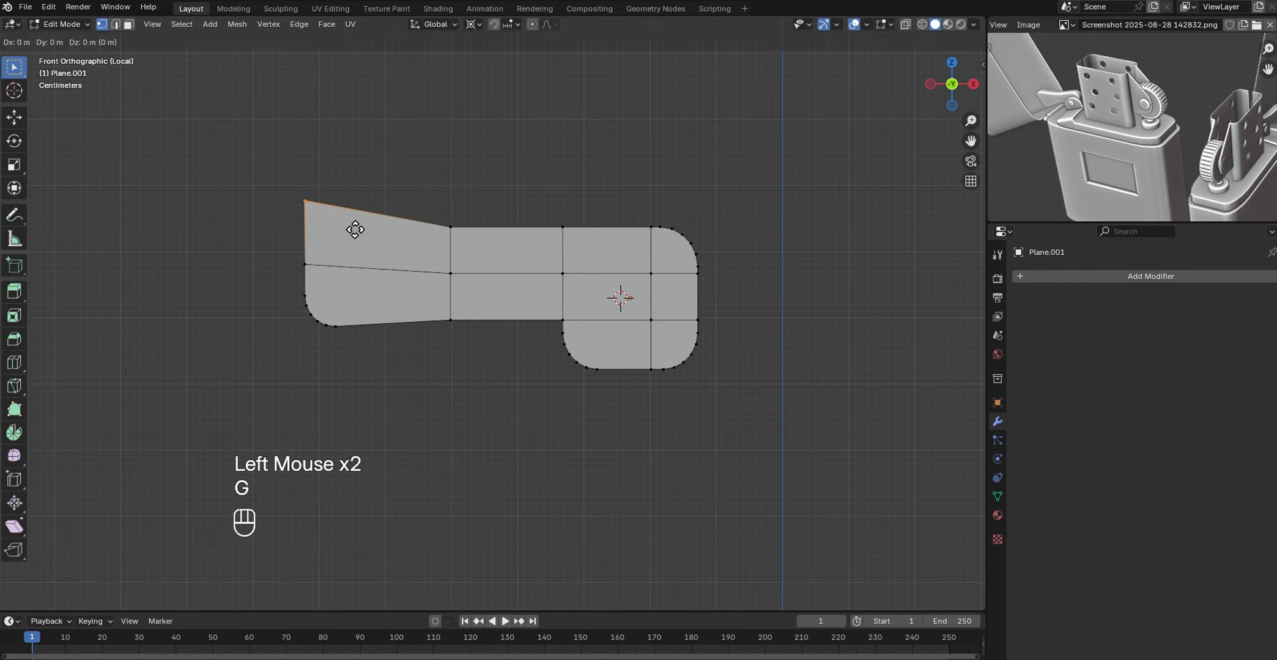
pyautogui.press('x')
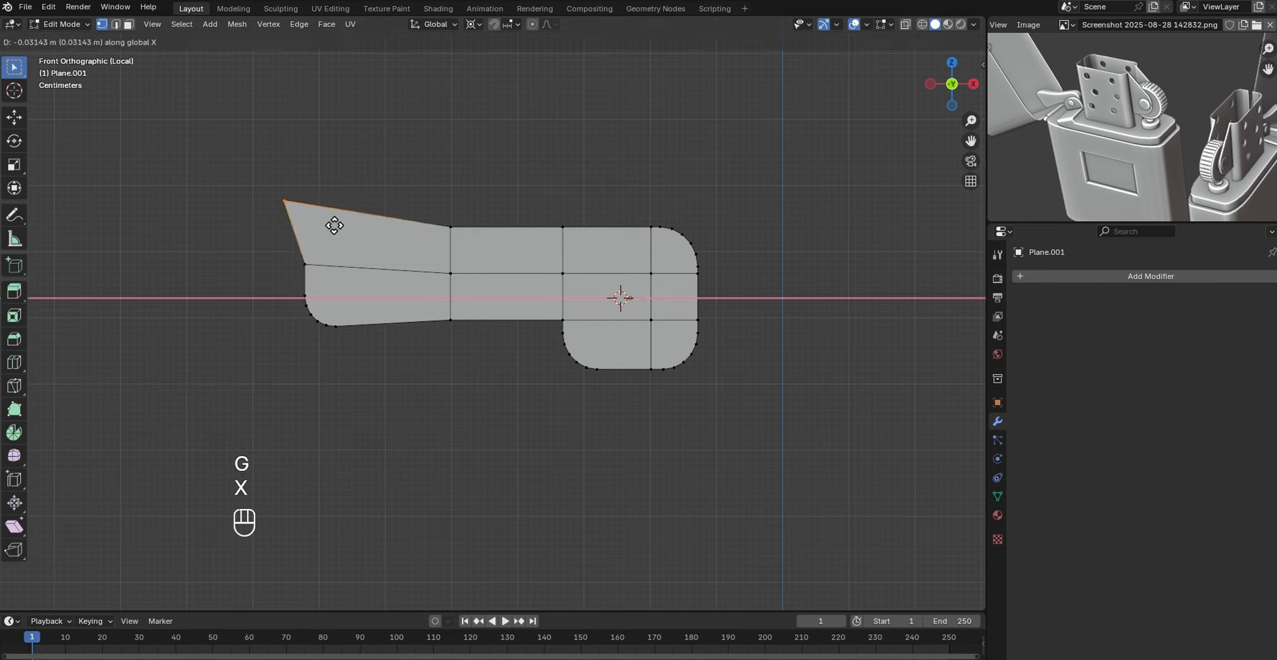
pyautogui.click(334, 224)
pyautogui.hotkey('ctrl', 'shift')
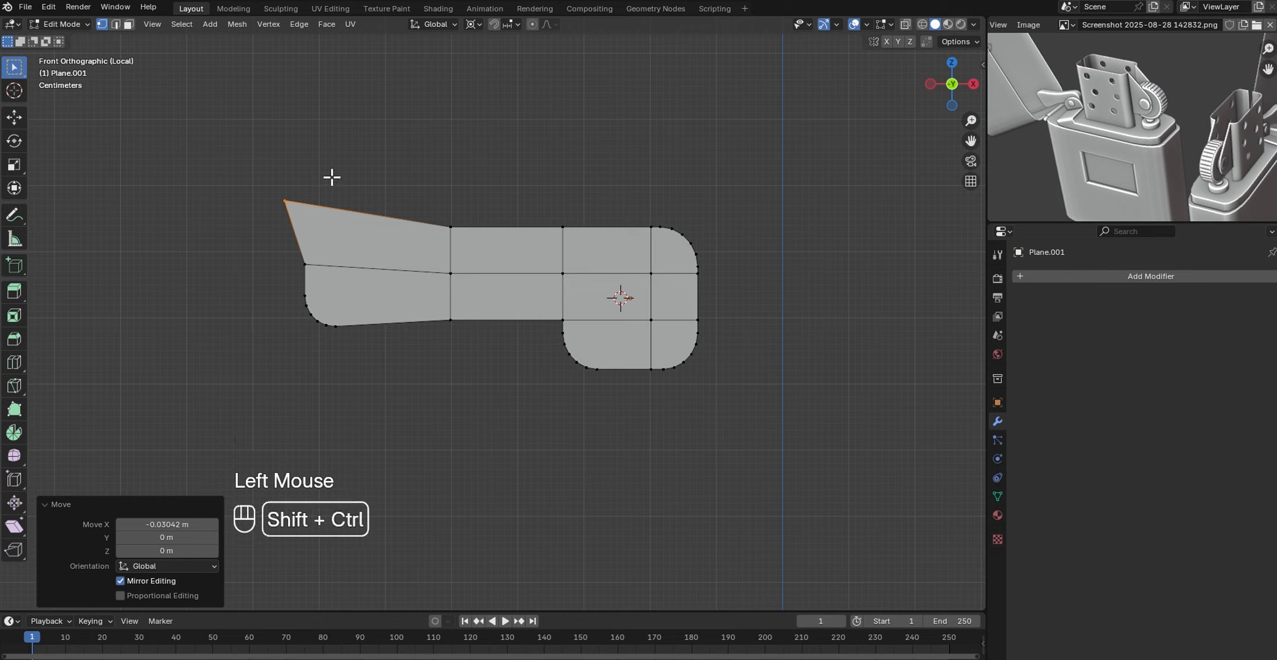
pyautogui.hotkey('ctrl', 'shift', 'b')
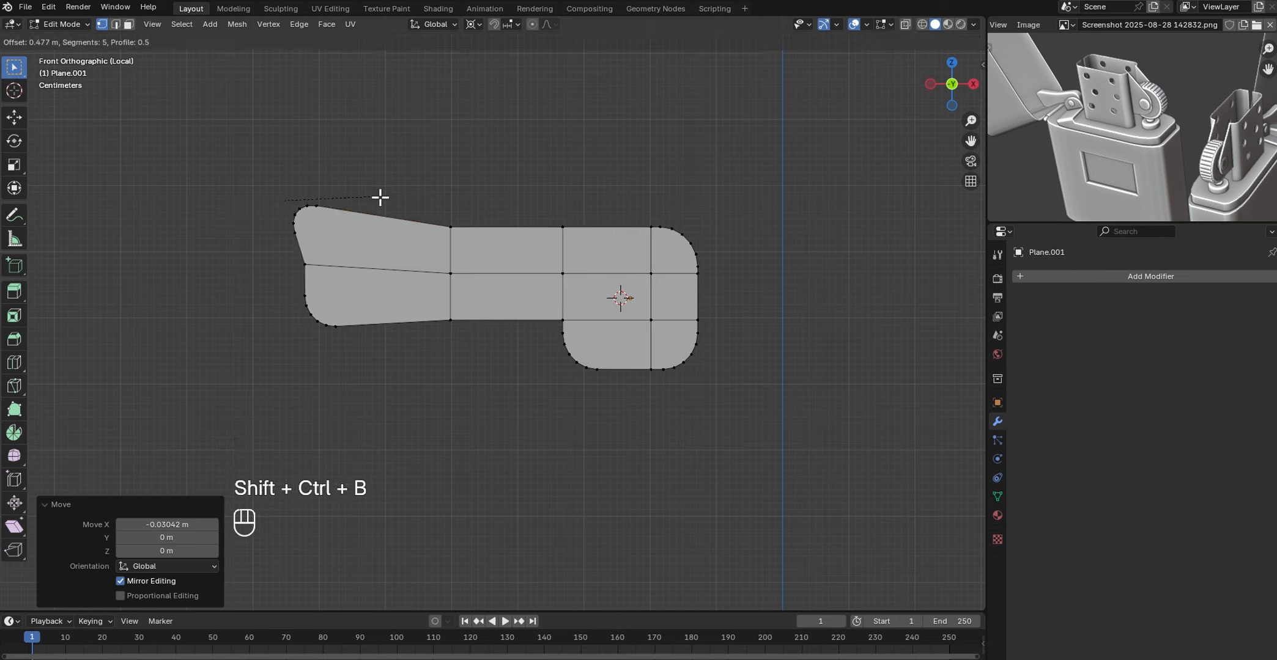
pyautogui.click(386, 203)
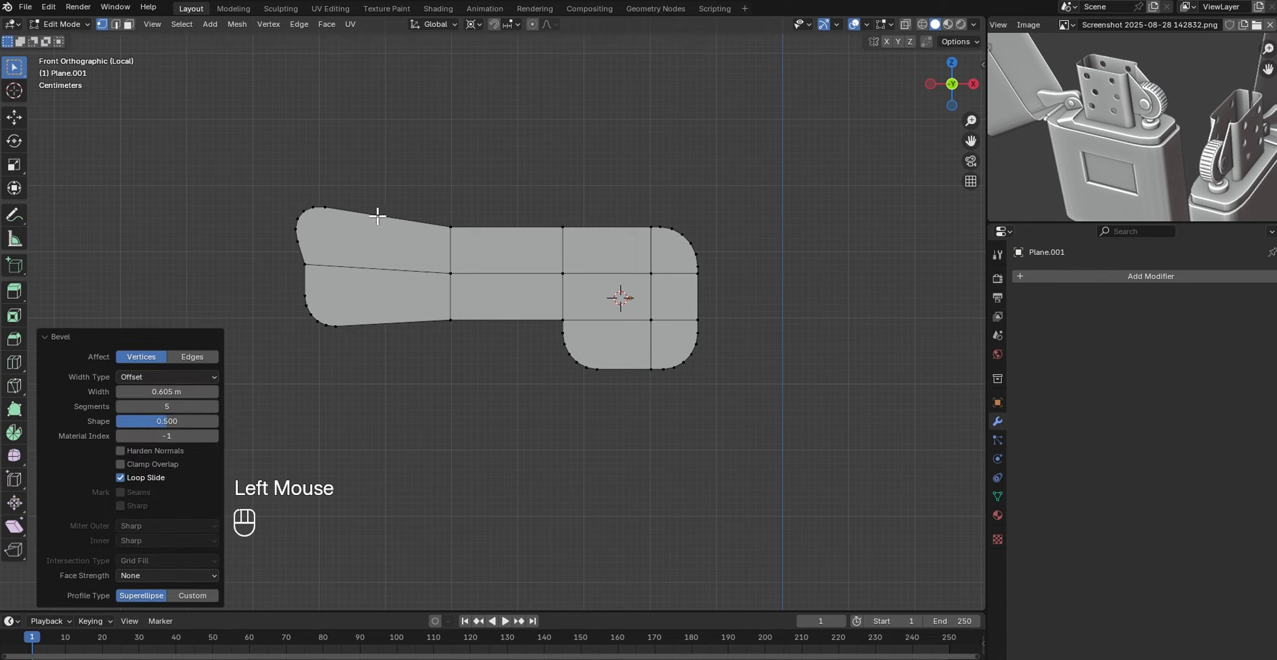
# - Move the middle vertex of the arm's flared end -0.00507 m along X to straighten the end's outline
pyautogui.doubleClick(311, 264)
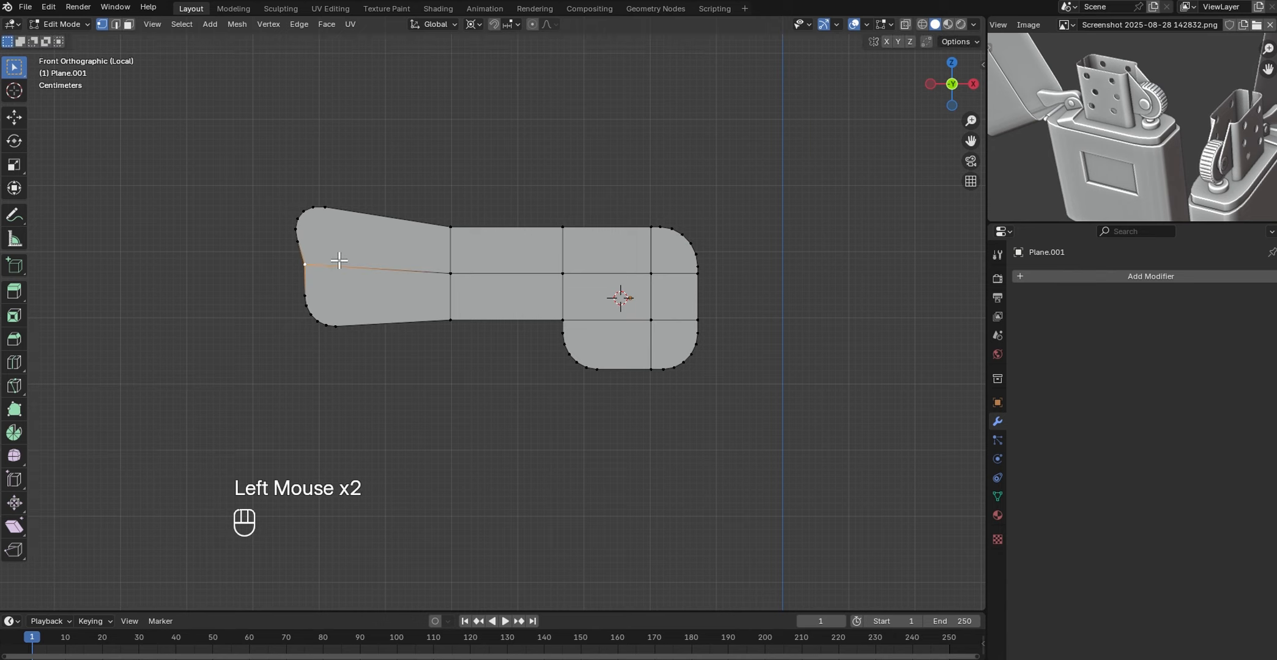
pyautogui.press('g')
pyautogui.press('x')
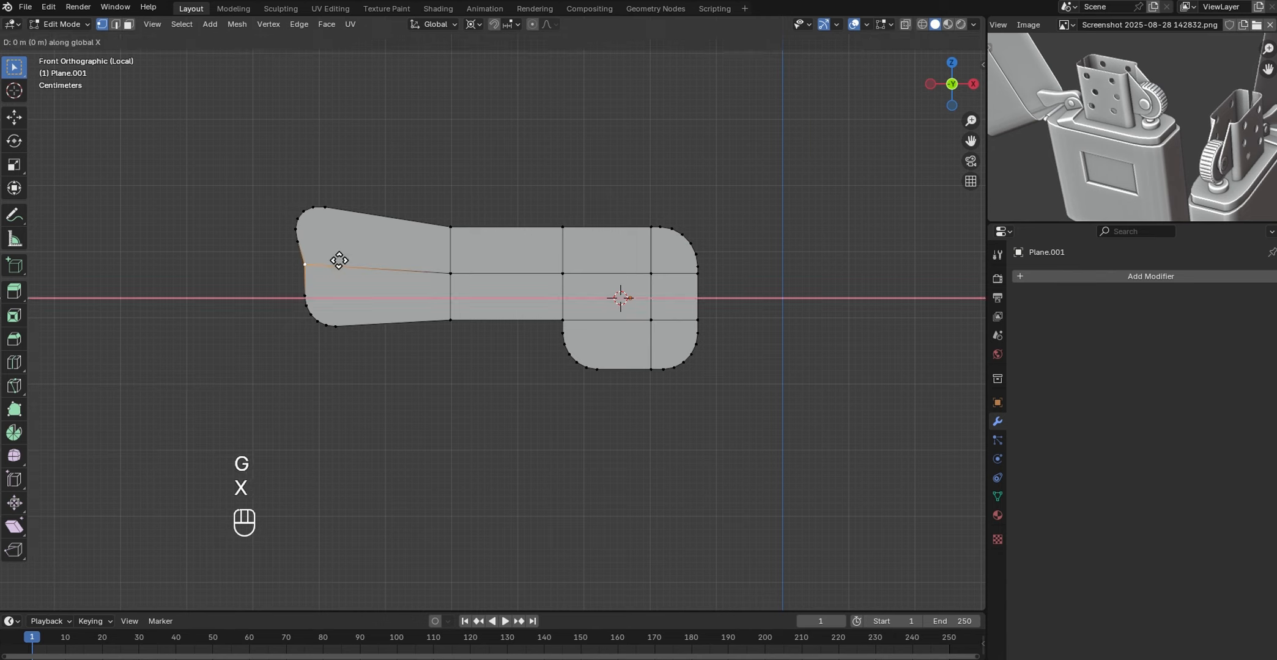
pyautogui.press('Left')
pyautogui.press('Left')
pyautogui.press('Left')
pyautogui.press('Left')
pyautogui.press('Left')
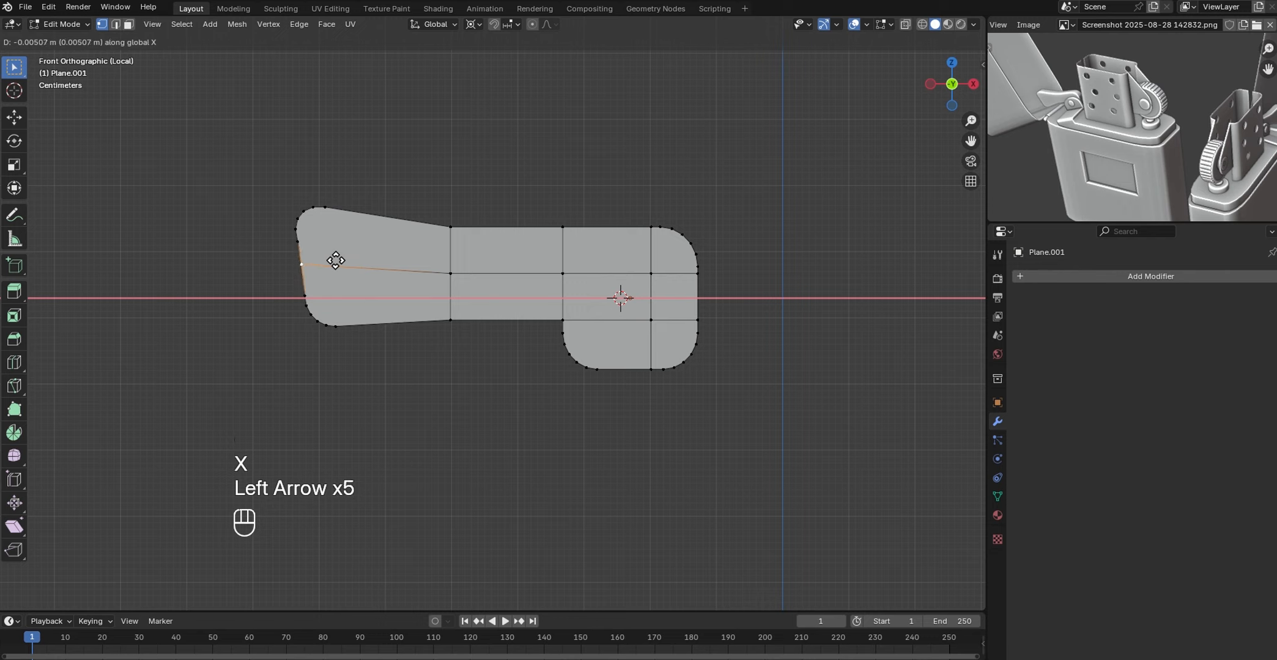
pyautogui.press('Return')
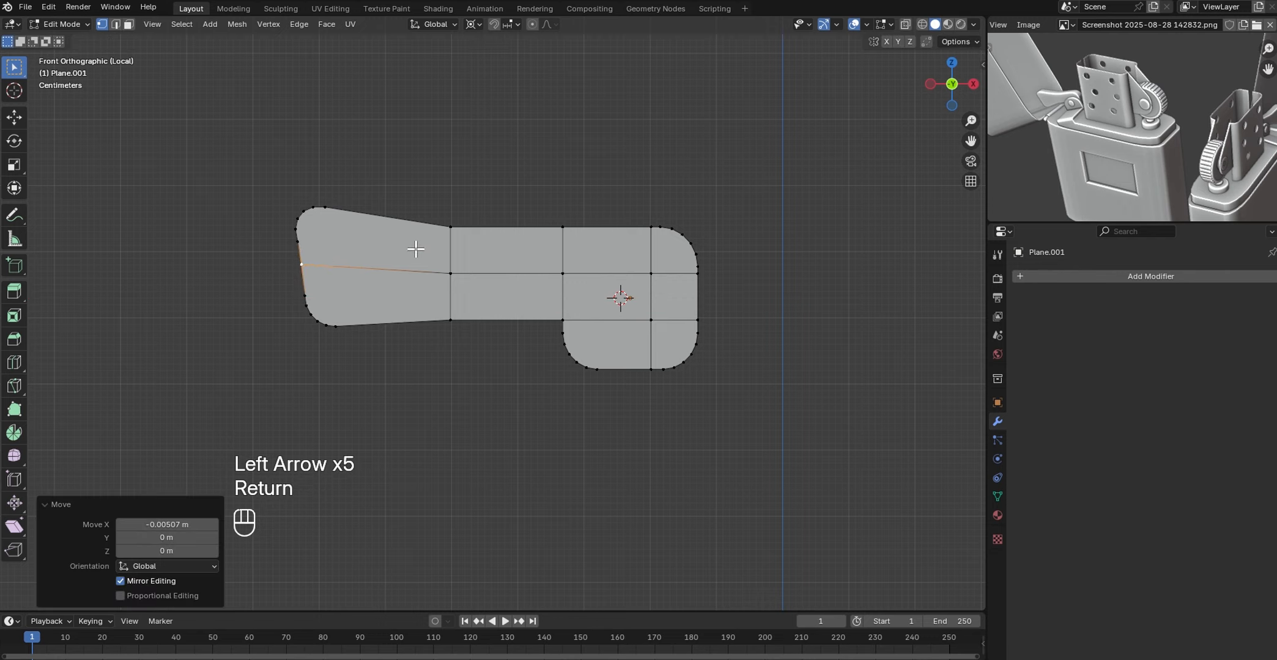
# - Narrow the arm's waist by scaling its middle column of vertices to about 0.70 along Z
pyautogui.click(441, 285)
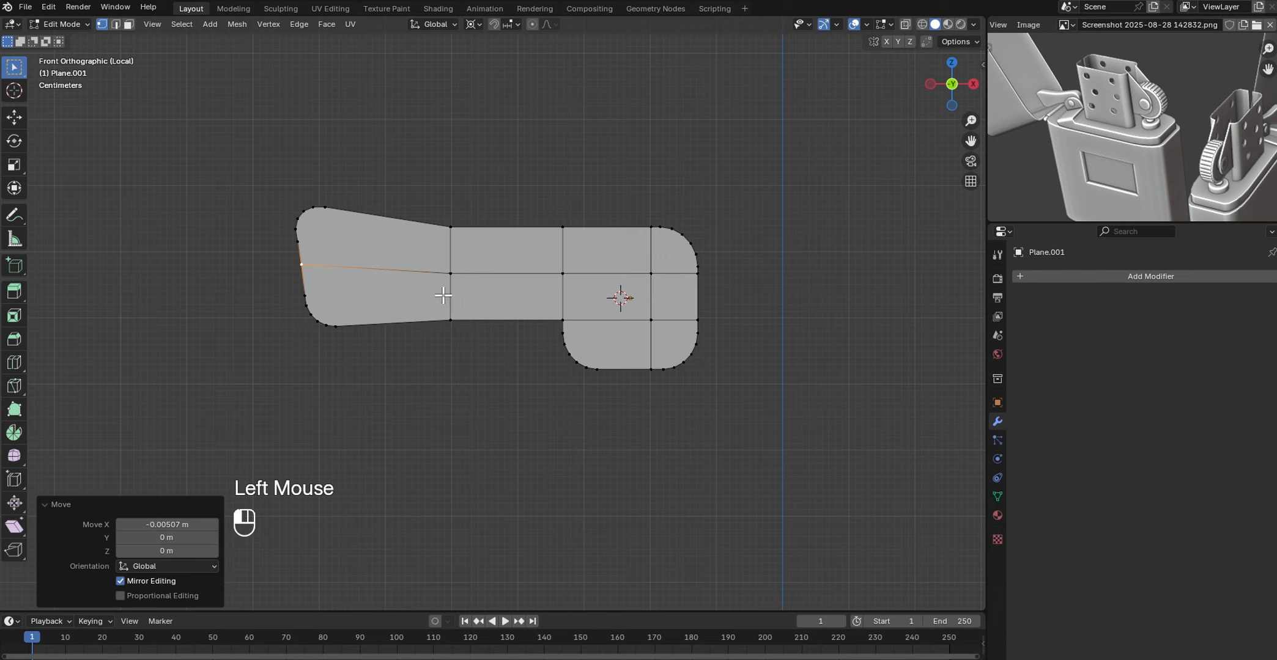
pyautogui.click(448, 269)
pyautogui.moveTo(448, 269); pyautogui.dragTo(464, 343)
pyautogui.press('s')
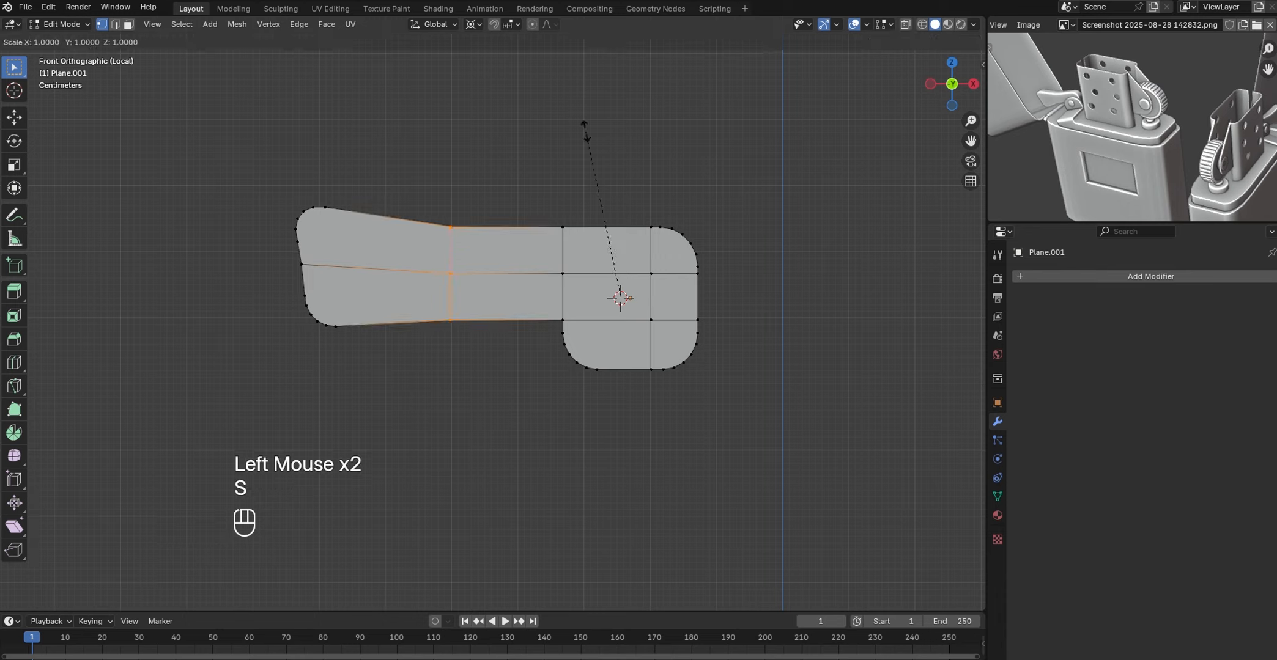
pyautogui.press('z')
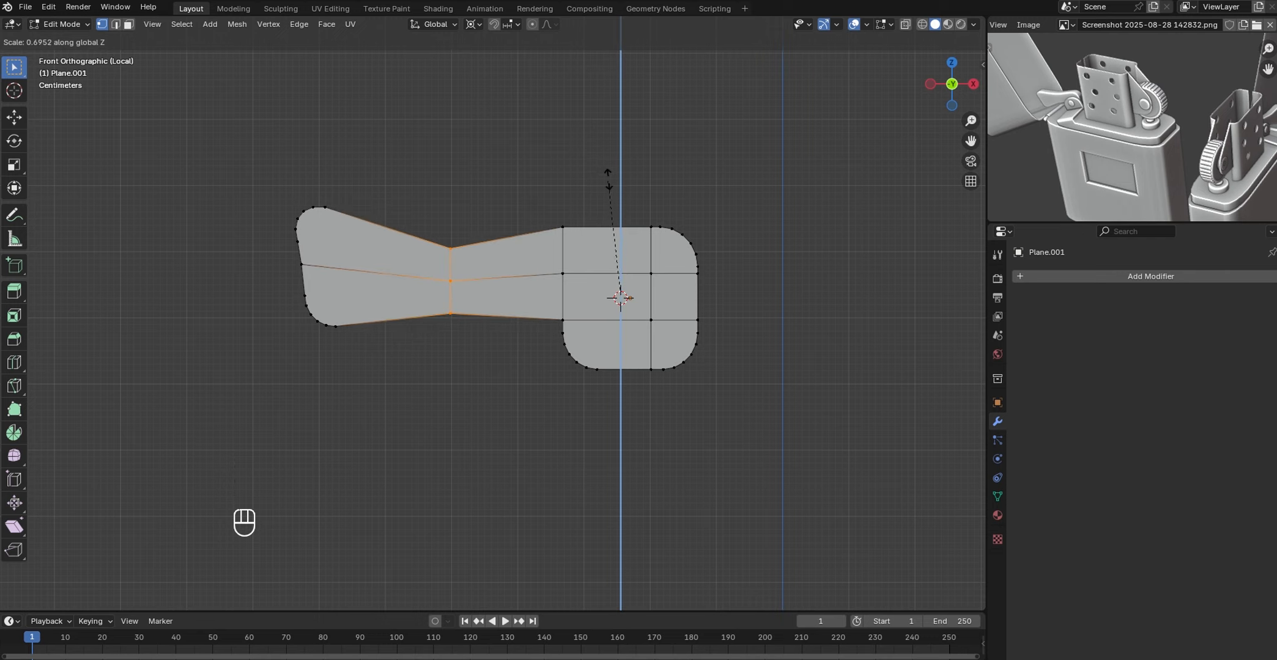
pyautogui.click(605, 181)
# - Raise the lower vertex of the arm's waist 0.019266 m along Z
pyautogui.click(452, 315)
pyautogui.moveTo(453, 315); pyautogui.dragTo(471, 339)
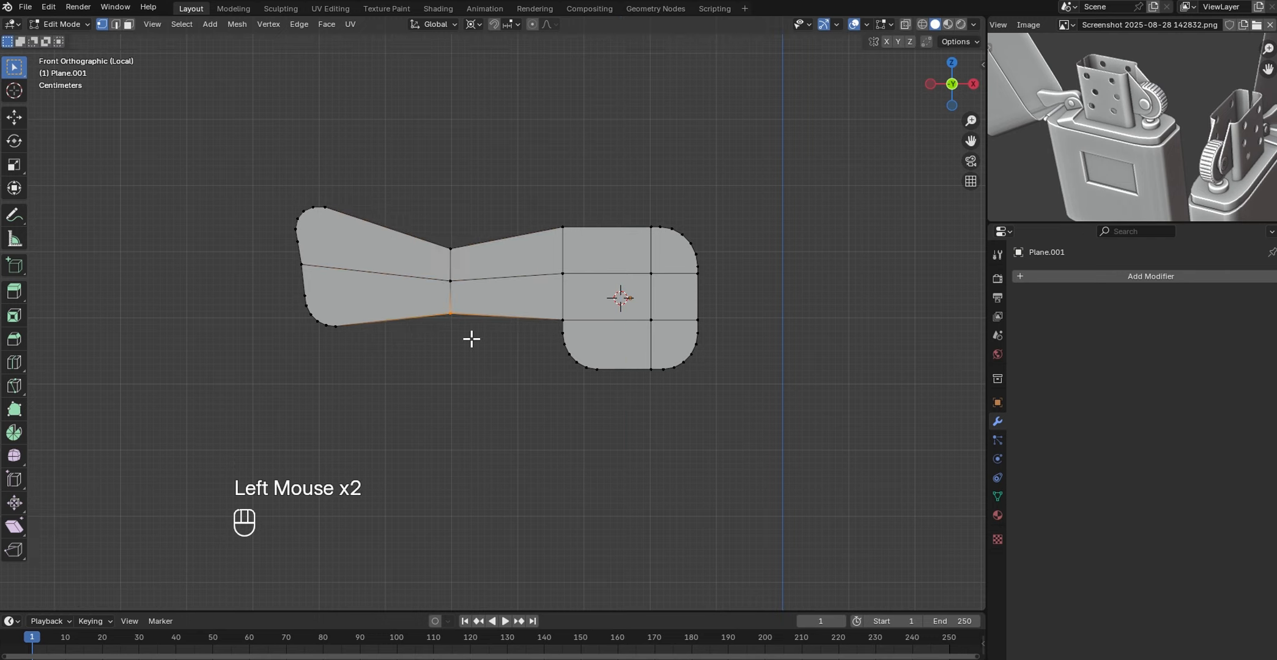
pyautogui.press('g')
pyautogui.press('z')
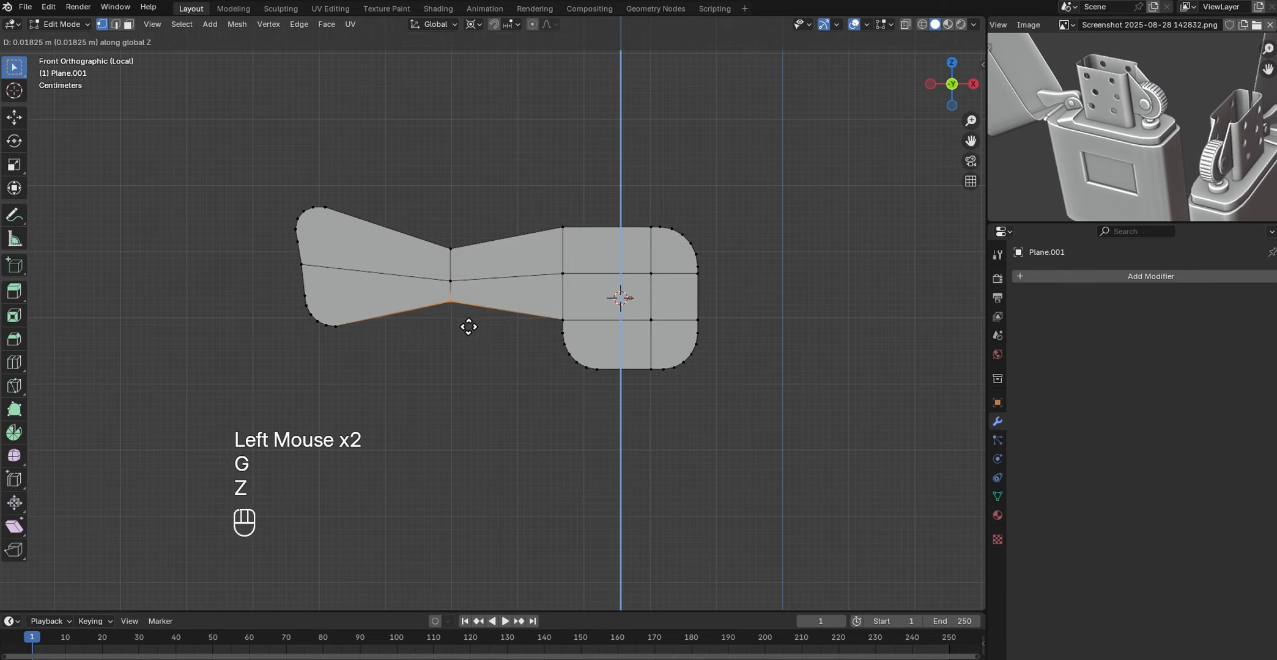
pyautogui.click(468, 327)
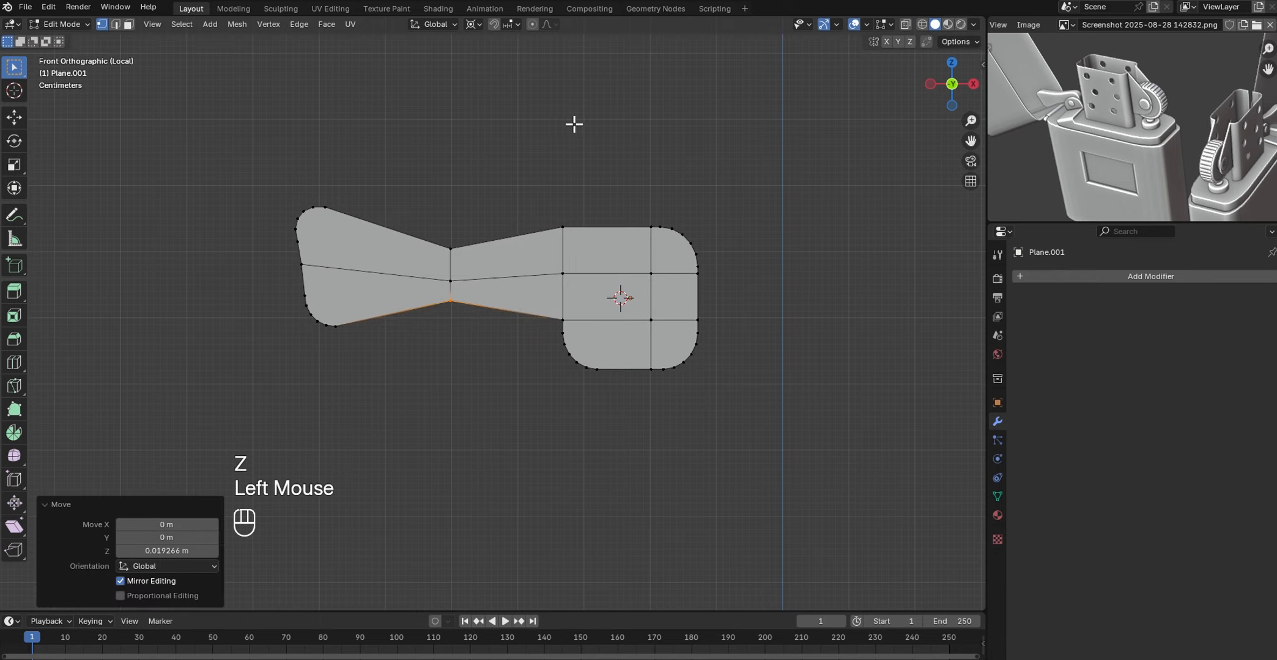
# - Clear the selection, return to Object Mode and exit local view to show the arm with the whole lighter in front view
pyautogui.click(932, 140)
pyautogui.moveTo(942, 104); pyautogui.dragTo(890, 86)
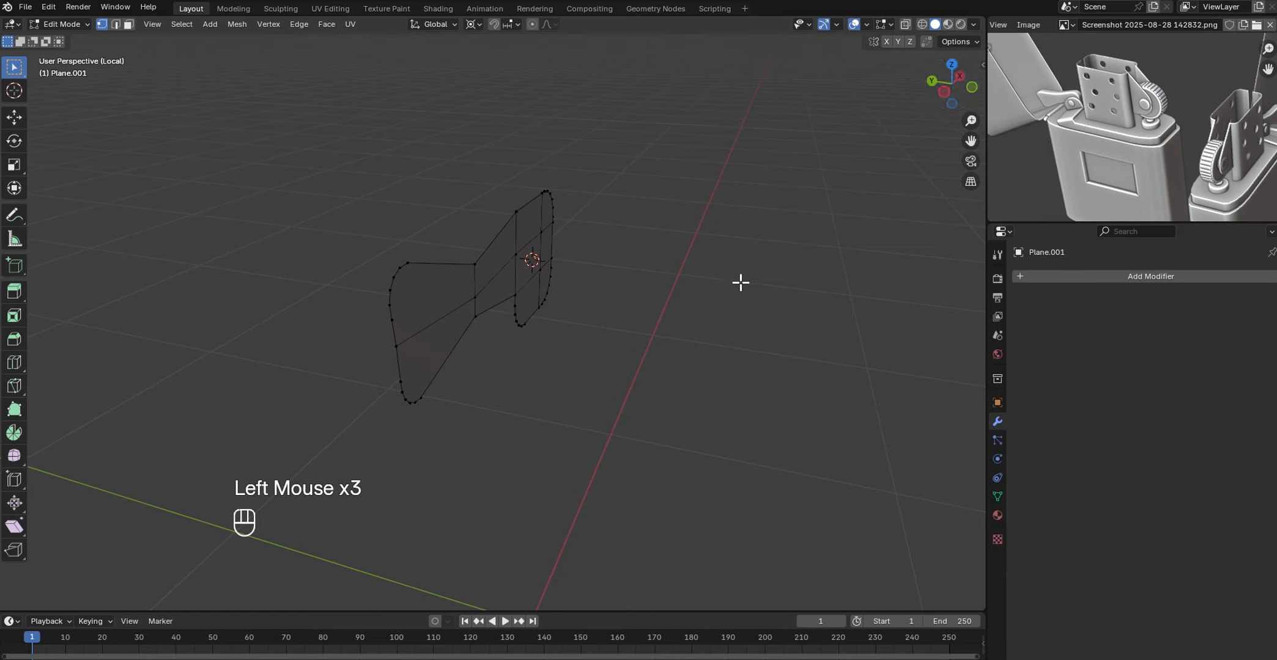
pyautogui.press('Tab')
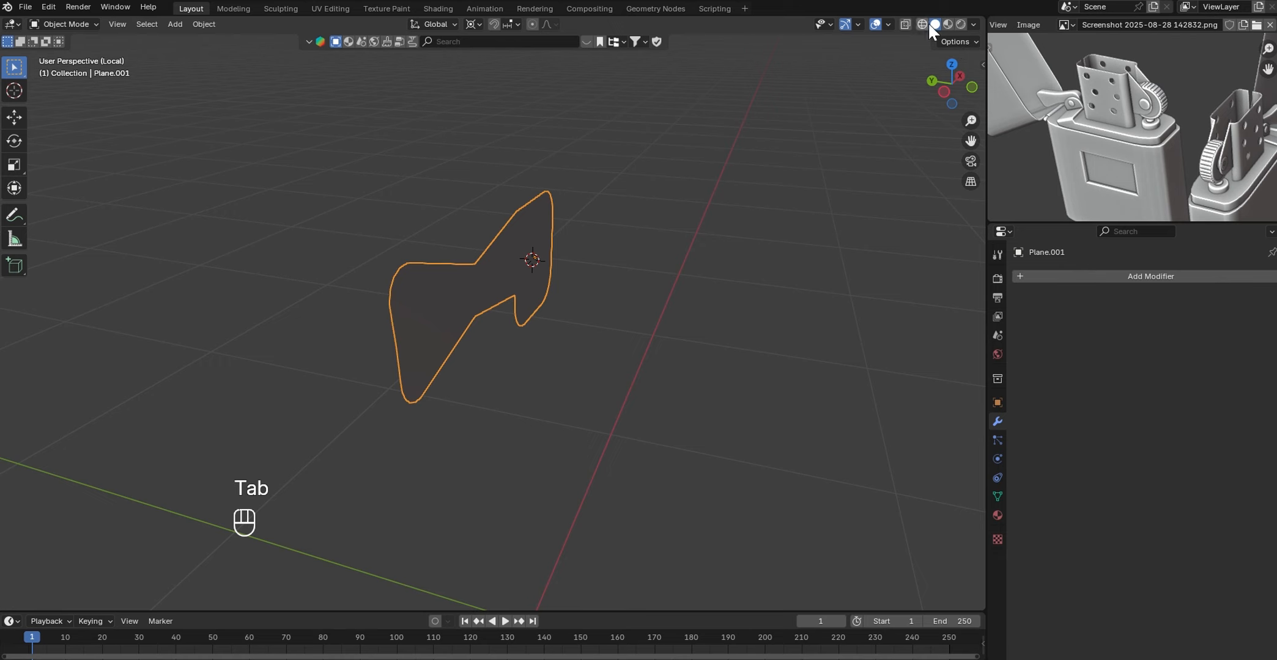
pyautogui.moveTo(953, 90)
pyautogui.mouseDown()
pyautogui.moveTo(911, 92)
pyautogui.moveTo(950, 91)
pyautogui.mouseUp()
pyautogui.press('KP_1')
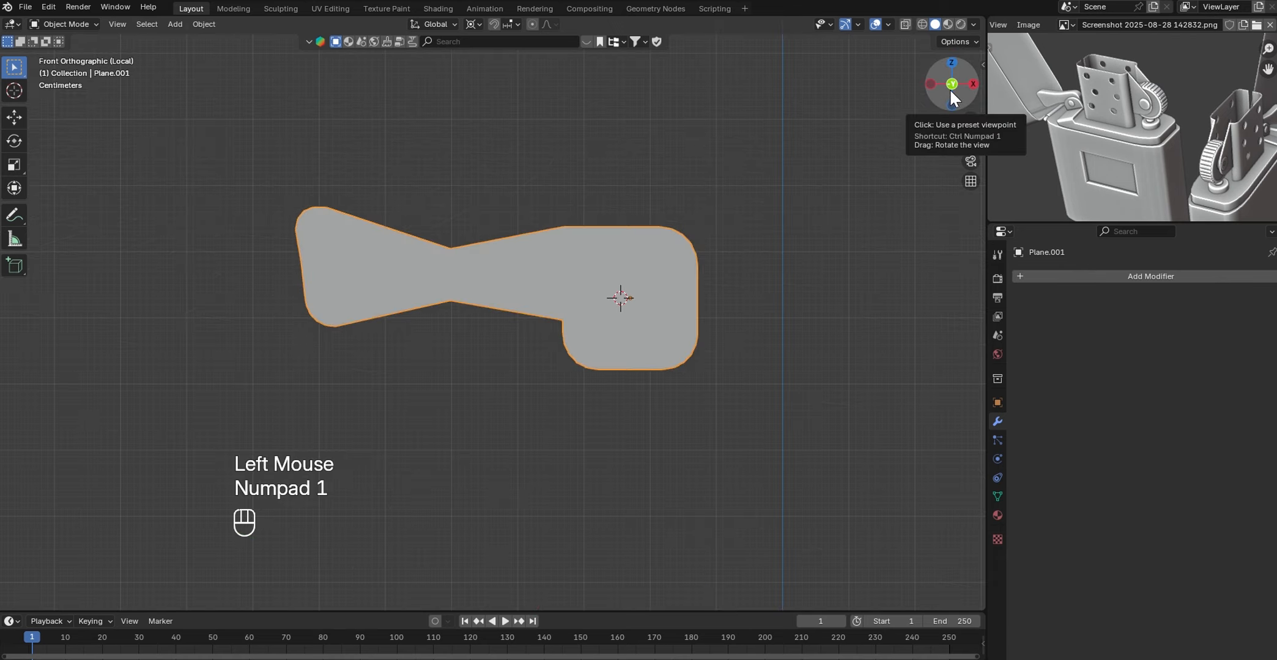
pyautogui.press('KP_Divide')
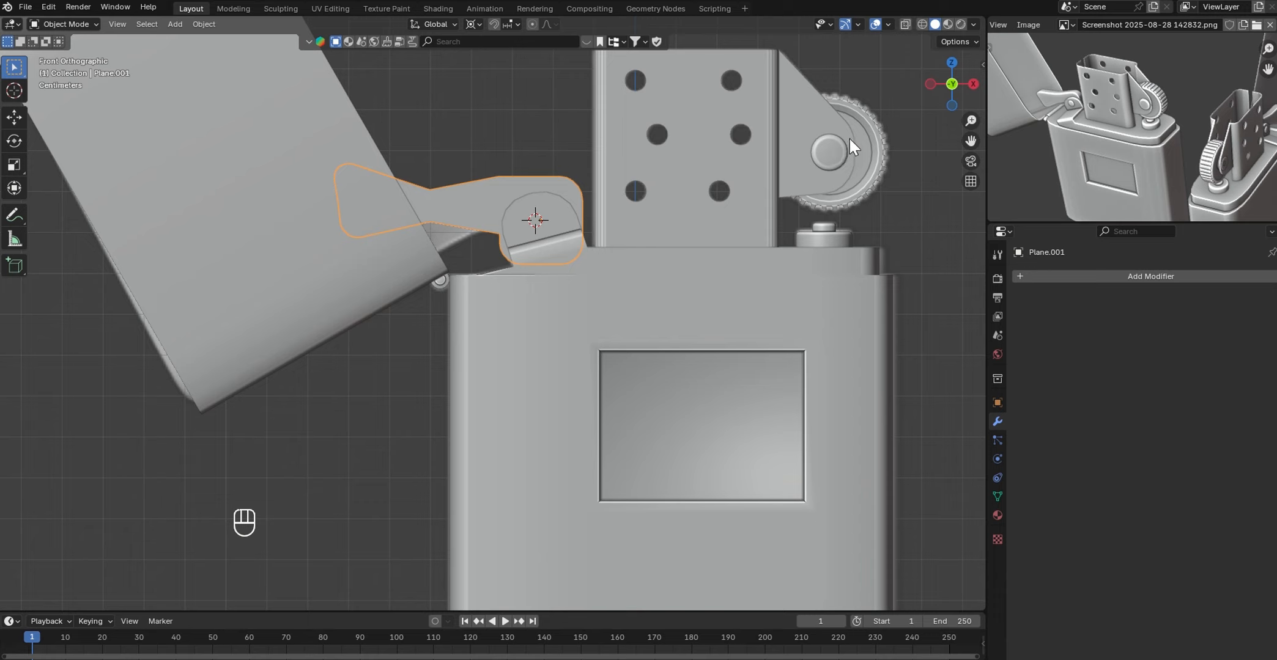
# - Scale the arm plate uniformly to 0.824 and rotate it -16° in the front view toward the lid
pyautogui.press('s')
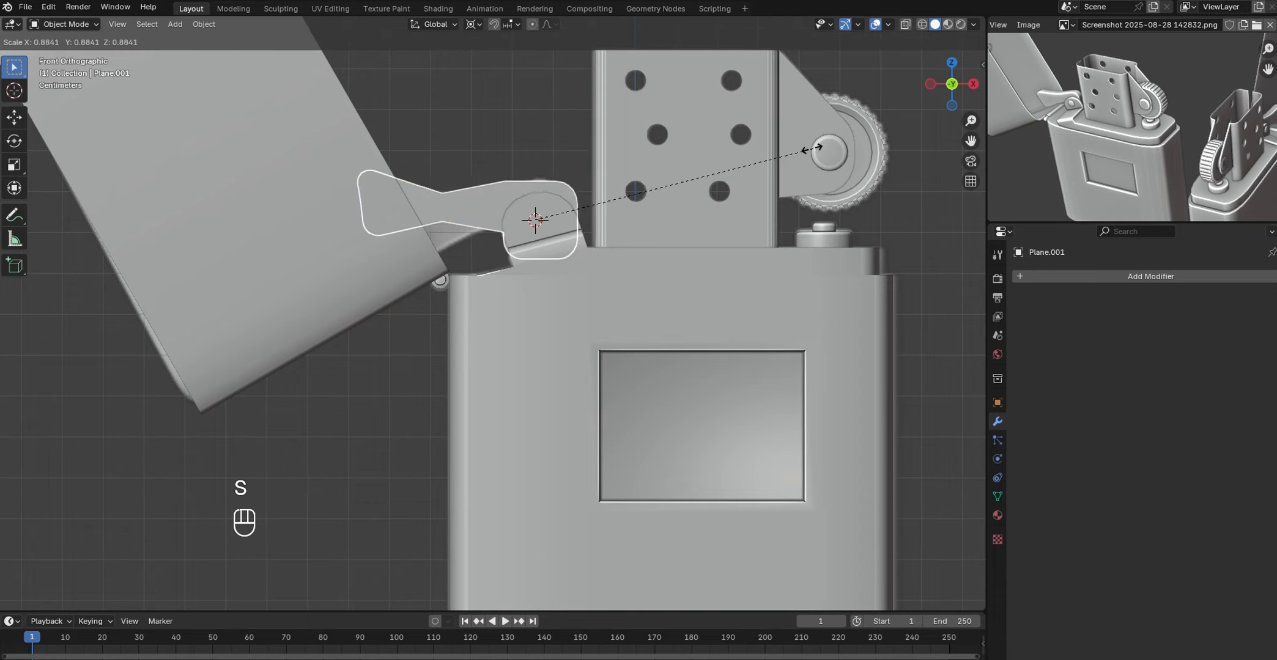
pyautogui.click(795, 153)
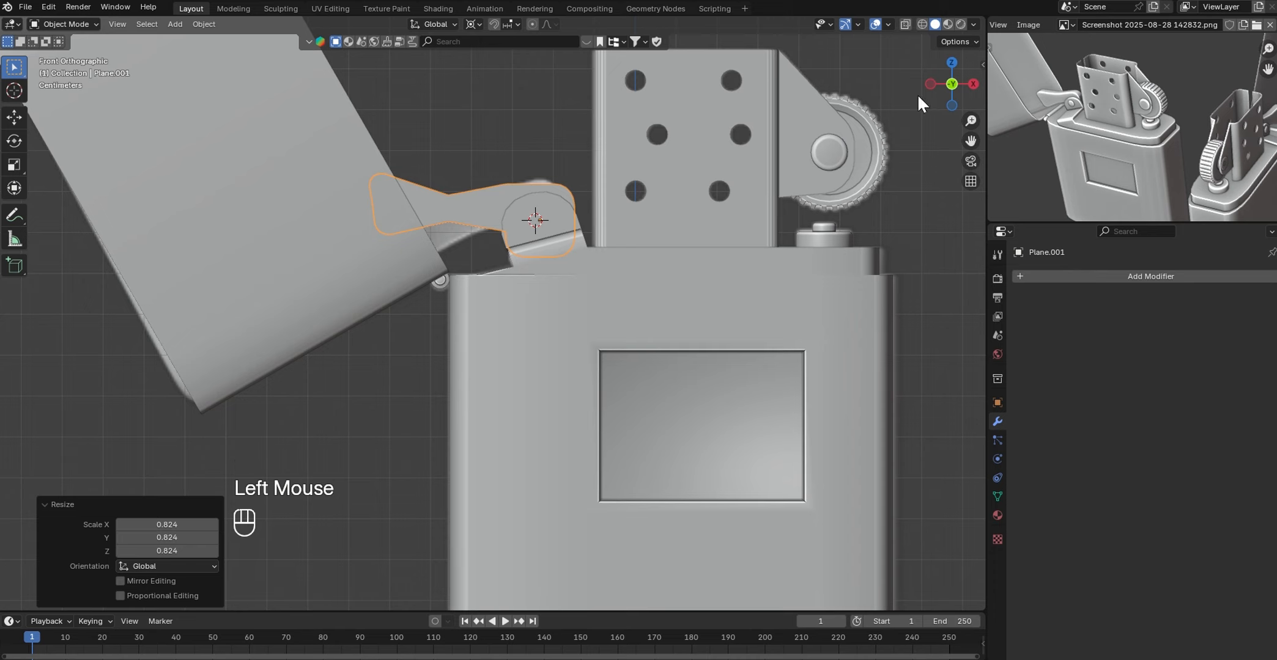
pyautogui.moveTo(924, 91); pyautogui.dragTo(941, 89)
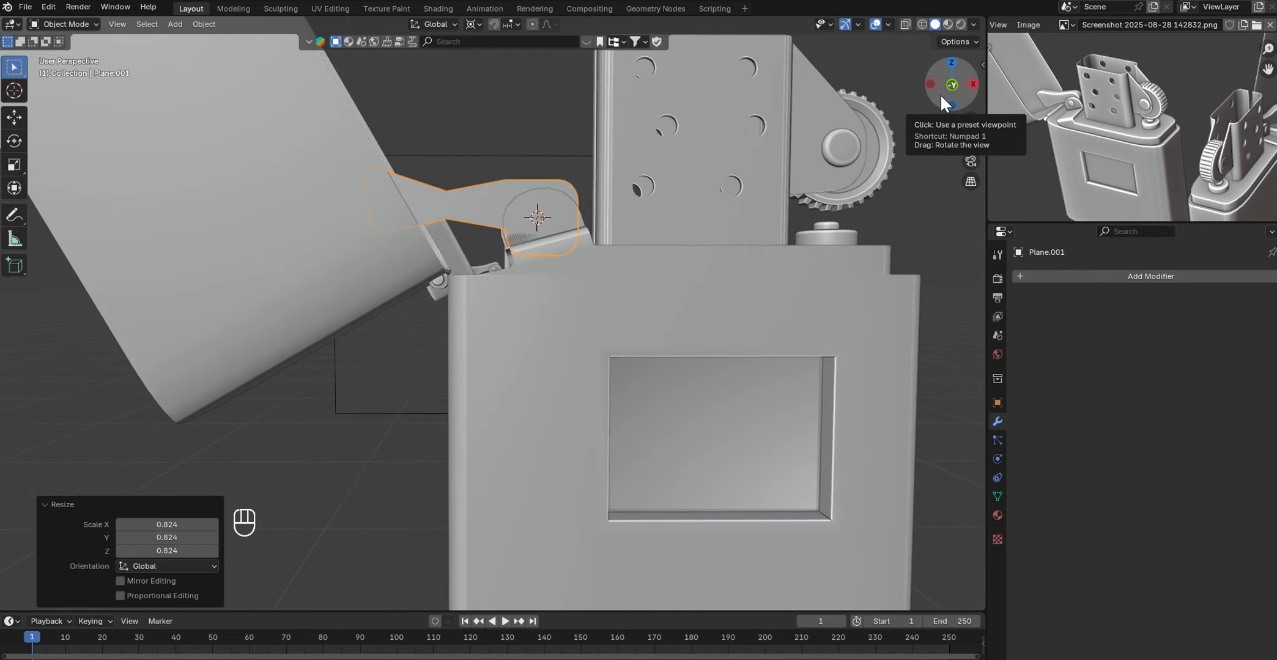
pyautogui.press('KP_1')
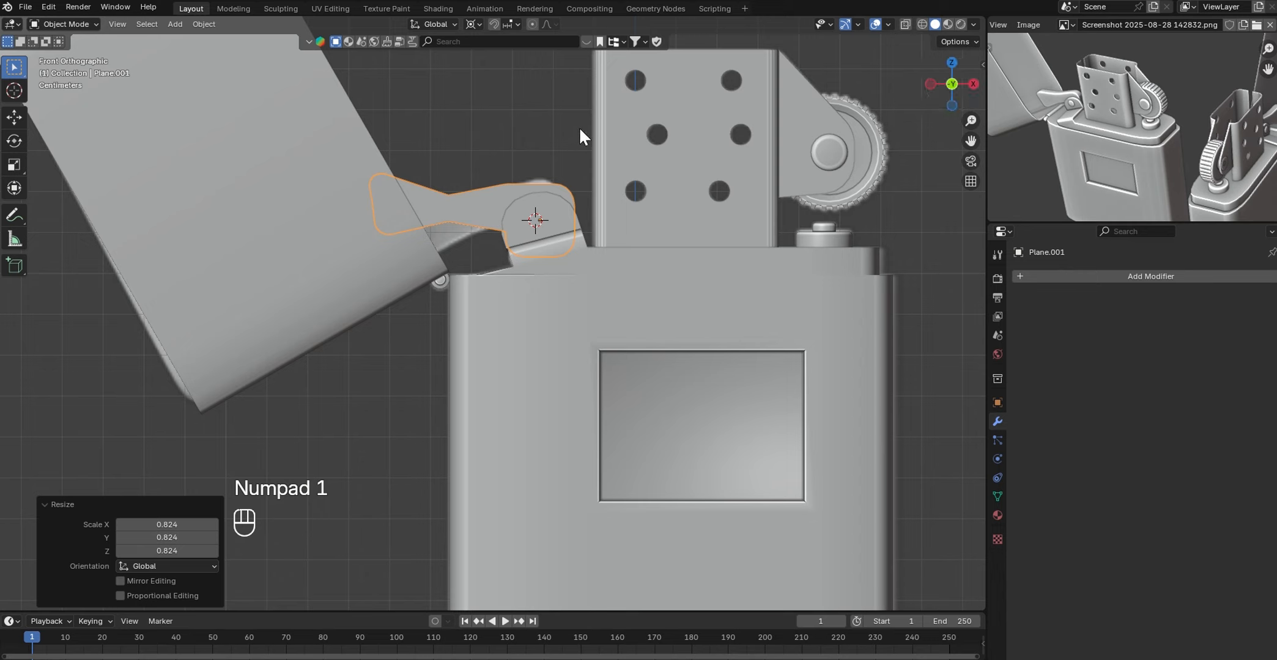
pyautogui.press('r')
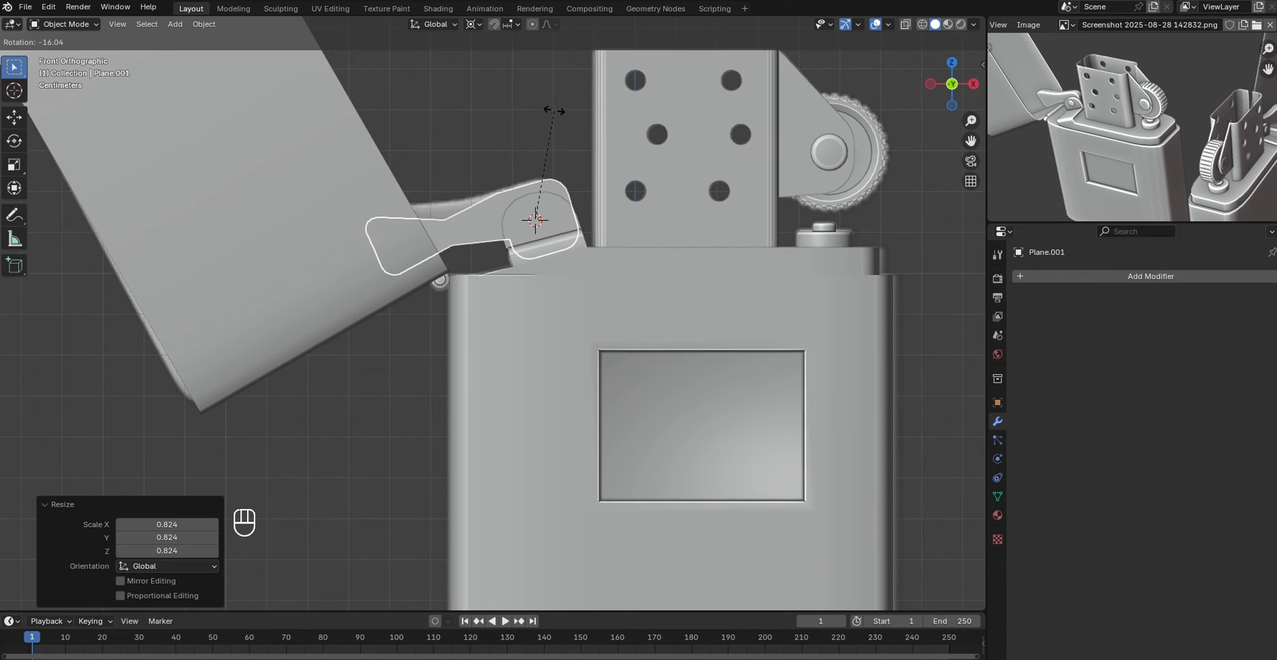
pyautogui.click(553, 109)
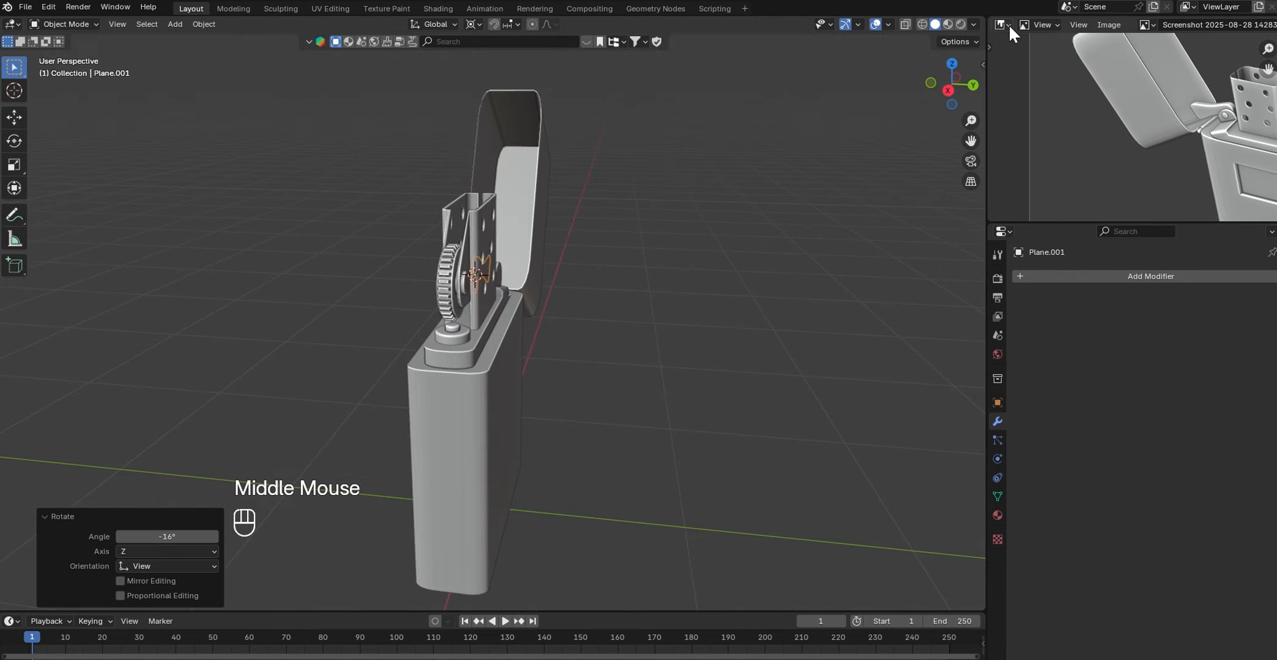
# - Switch the reference image area to the Outliner and hide the Empty reference object in the viewport
pyautogui.click(1008, 24)
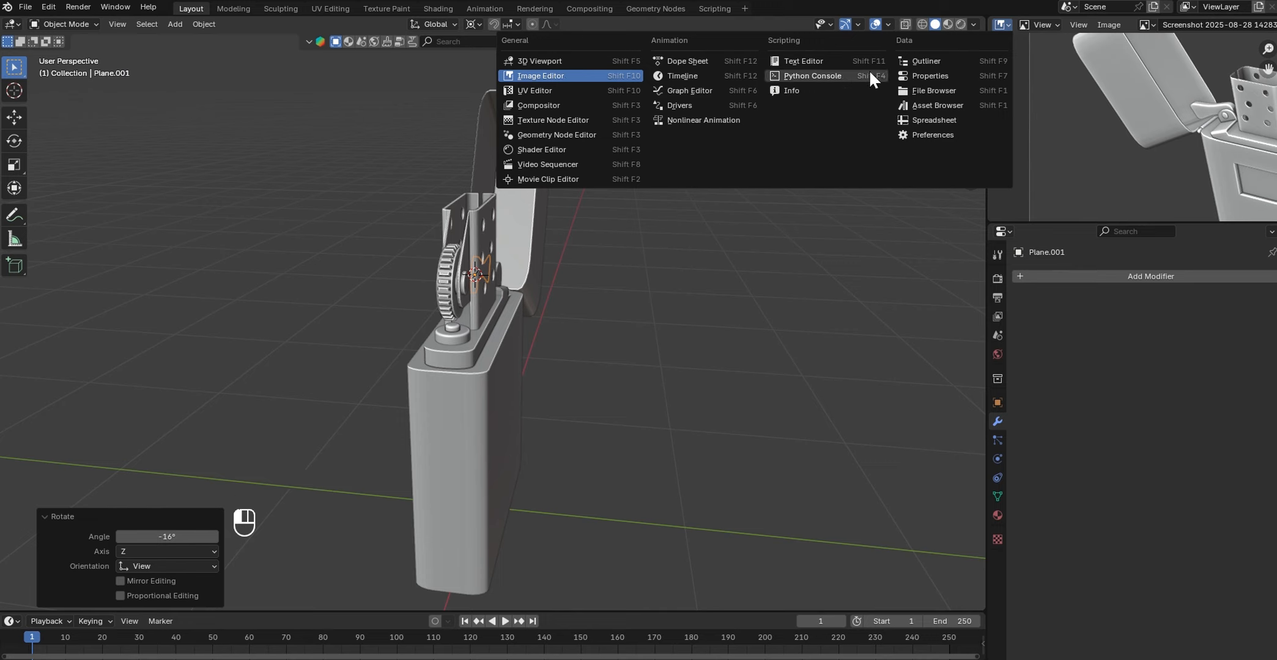
pyautogui.click(935, 61)
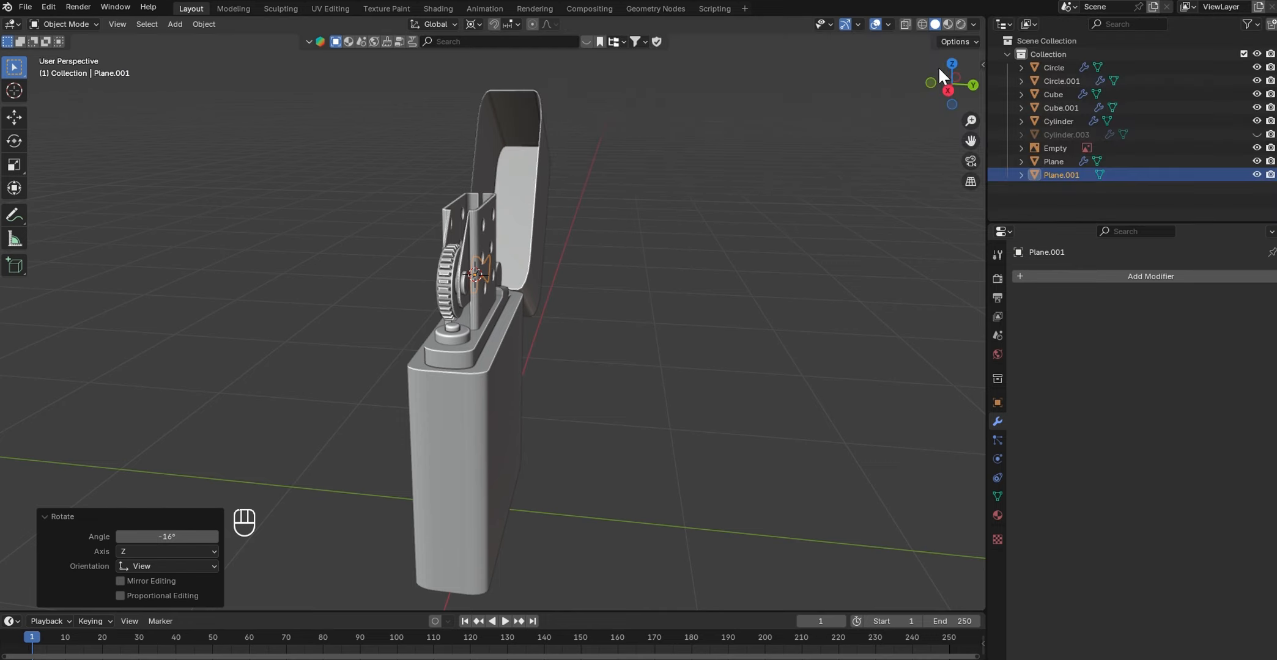
pyautogui.click(1257, 148)
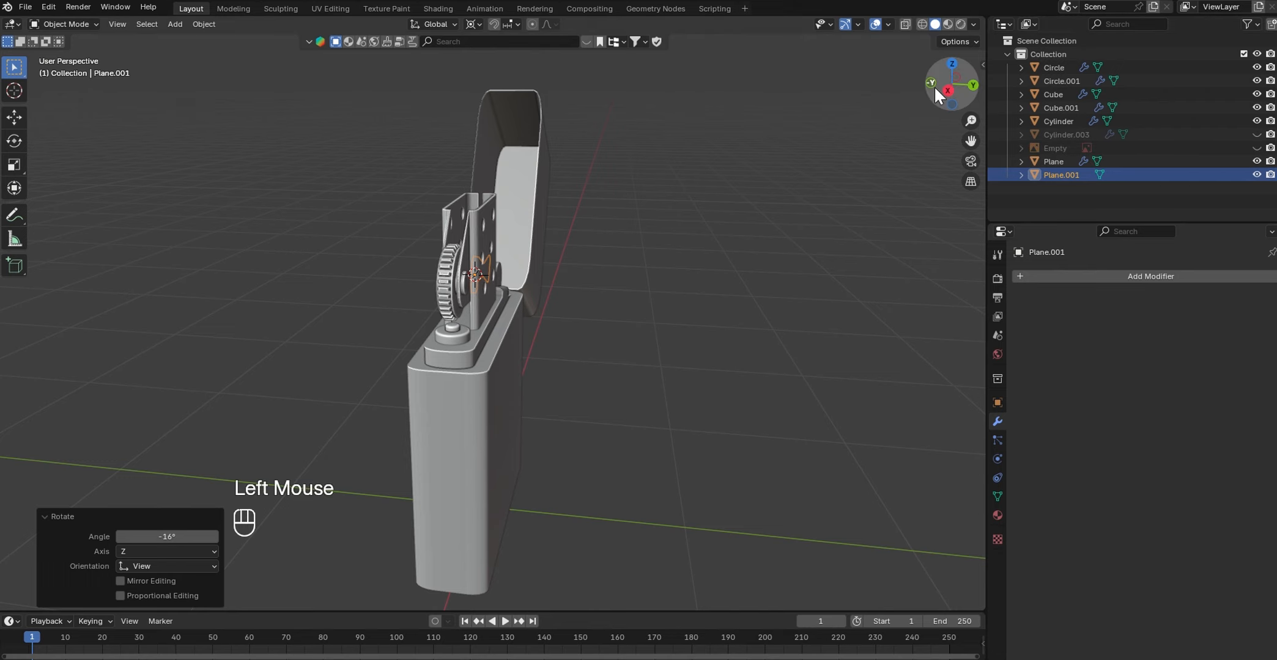
# - Move the arm plate 0.063086 m along Y to place it between the two hinge brackets
pyautogui.moveTo(940, 86); pyautogui.dragTo(721, 228)
pyautogui.click(720, 224)
pyautogui.scroll(4, 709, 230)
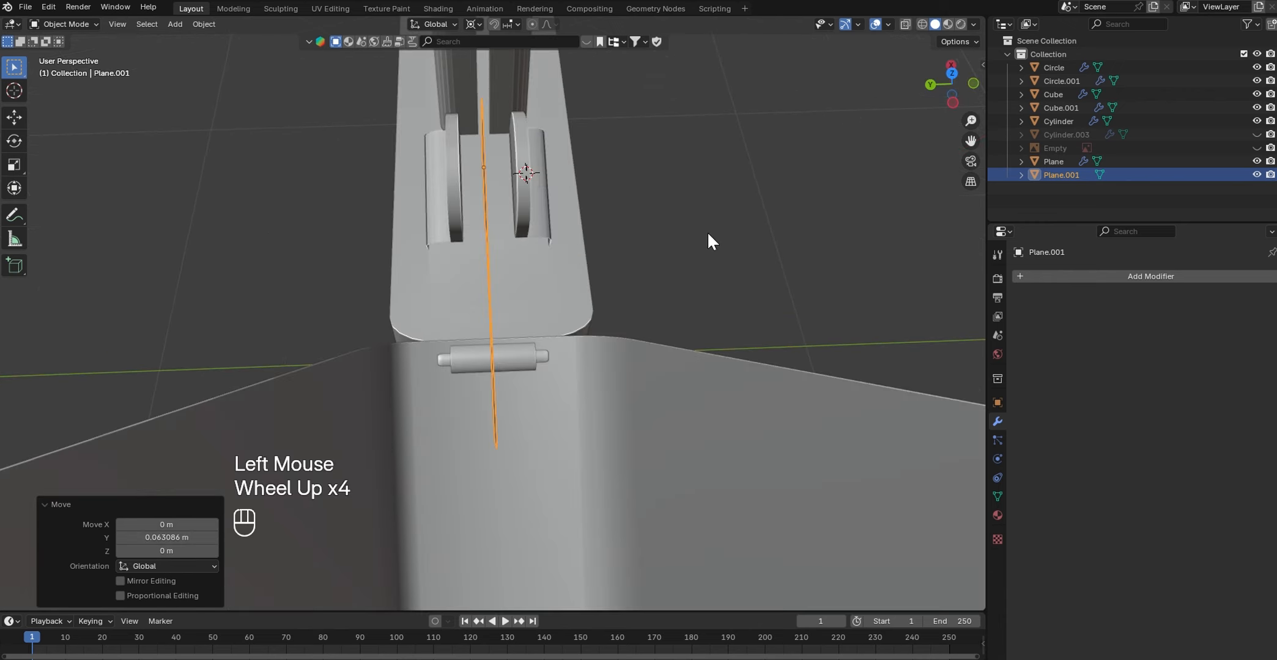
# - Add a Solidify modifier to the hinge arm plate with its offset set to 0
pyautogui.moveTo(968, 88); pyautogui.dragTo(763, 96)
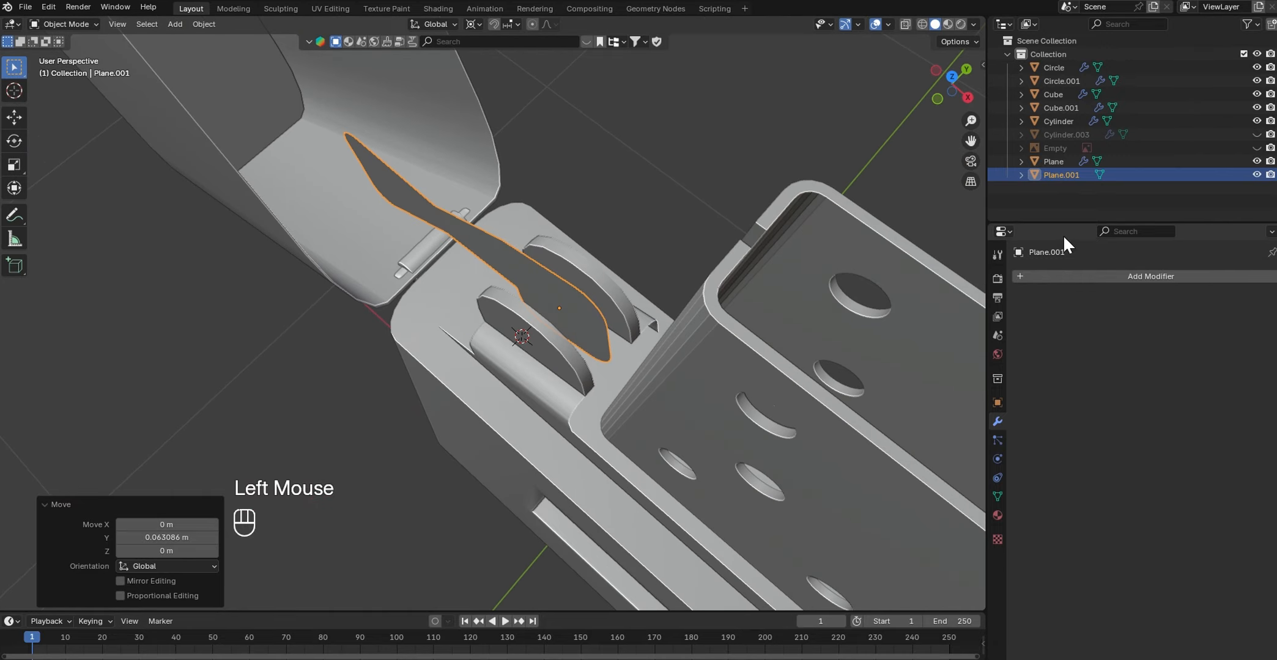
pyautogui.click(1118, 275)
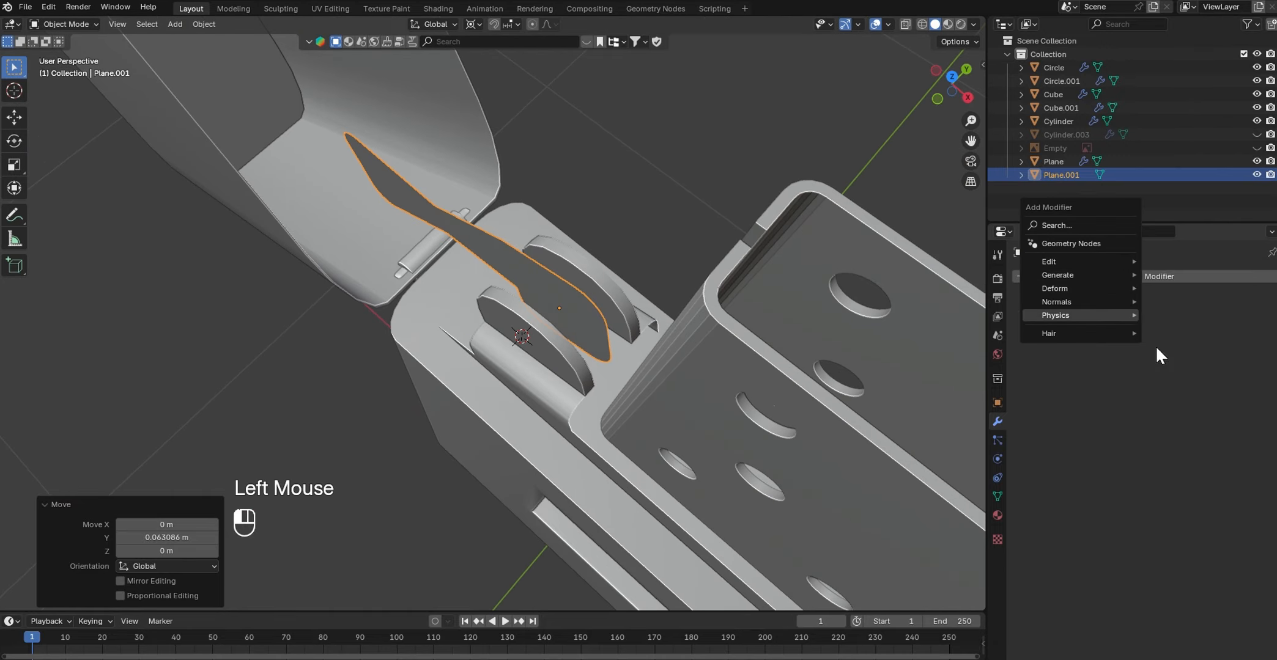
pyautogui.moveTo(1135, 316)
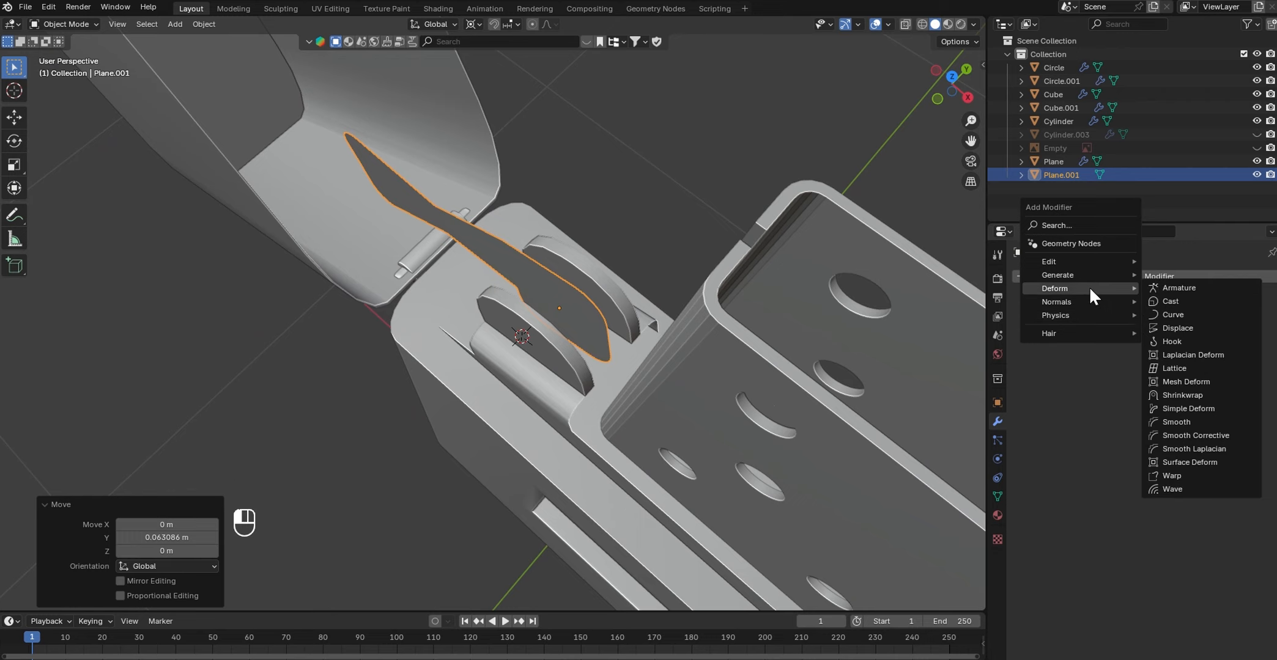
pyautogui.moveTo(1091, 272)
pyautogui.click(1180, 432)
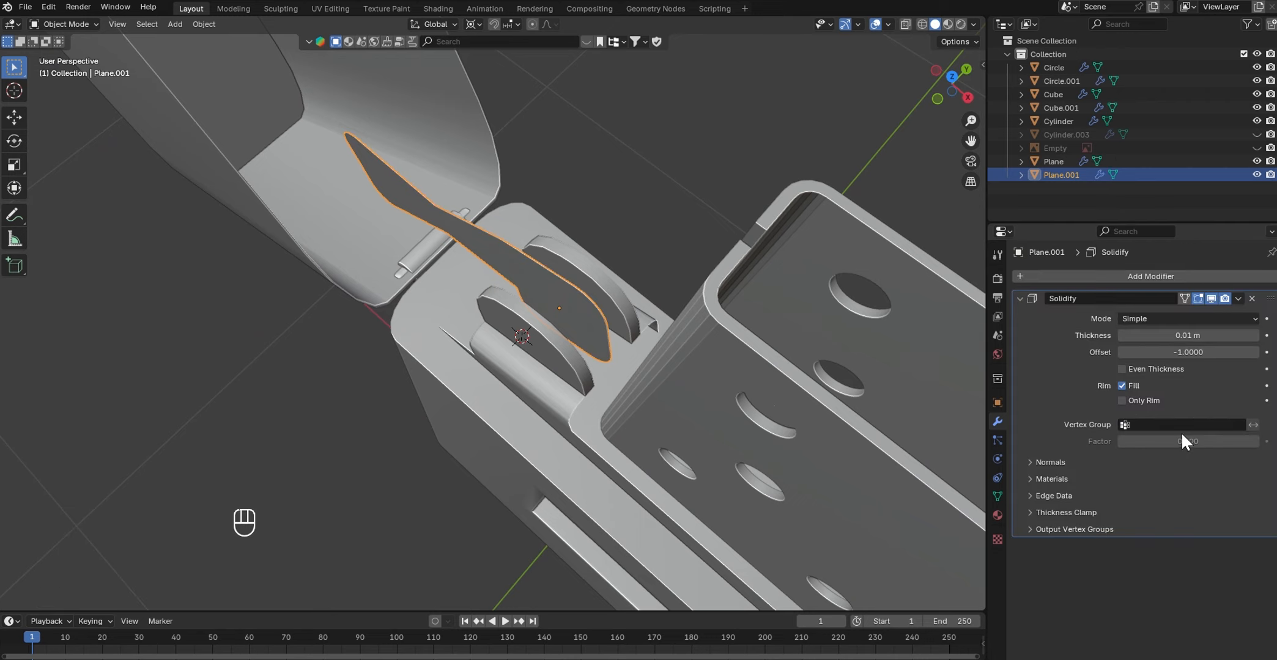
pyautogui.click(1132, 352)
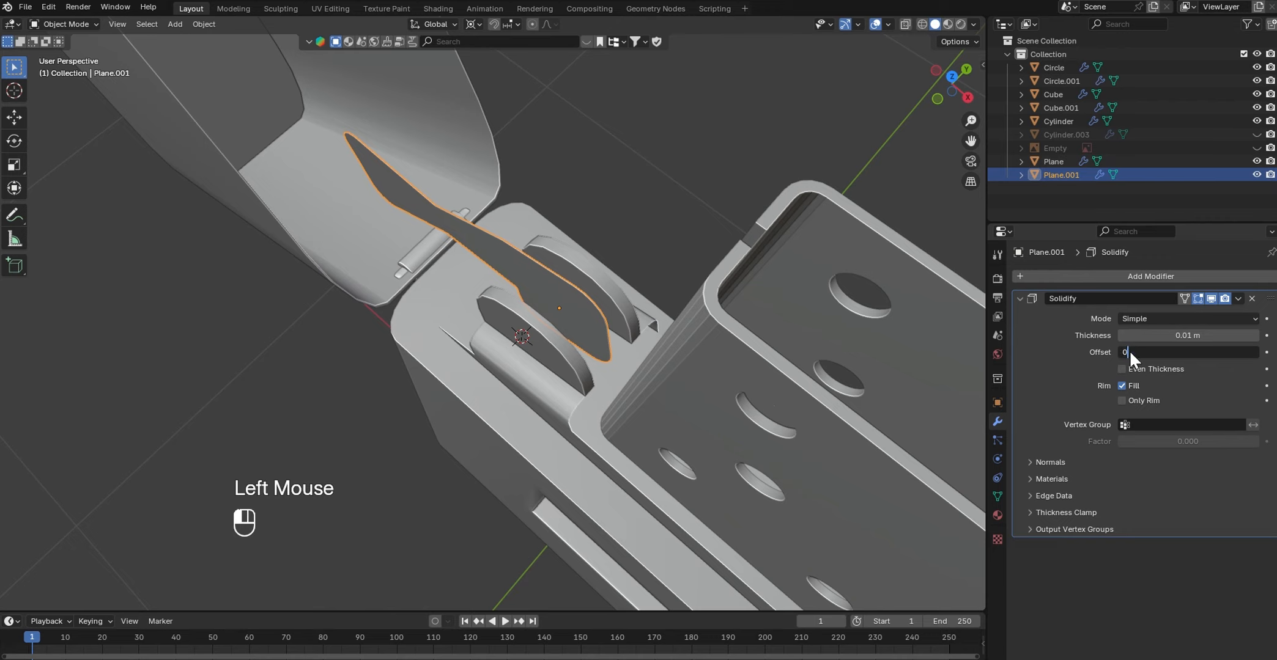
pyautogui.write('0')
pyautogui.press('Return')
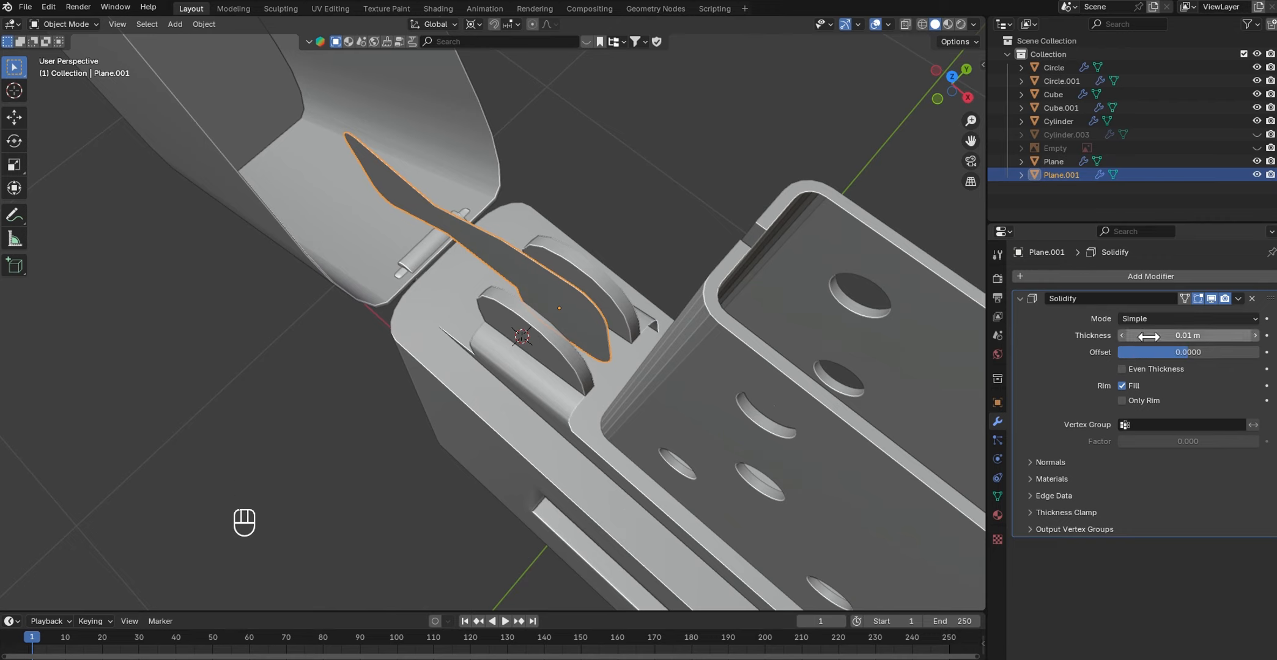
# - Thicken the arm to 0.59 m in the Solidify modifier and shift it slightly along Y to sit centred between the brackets
pyautogui.moveTo(1143, 336); pyautogui.dragTo(1227, 336)
pyautogui.click(899, 134)
pyautogui.moveTo(893, 177); pyautogui.dragTo(811, 196, button='middle')
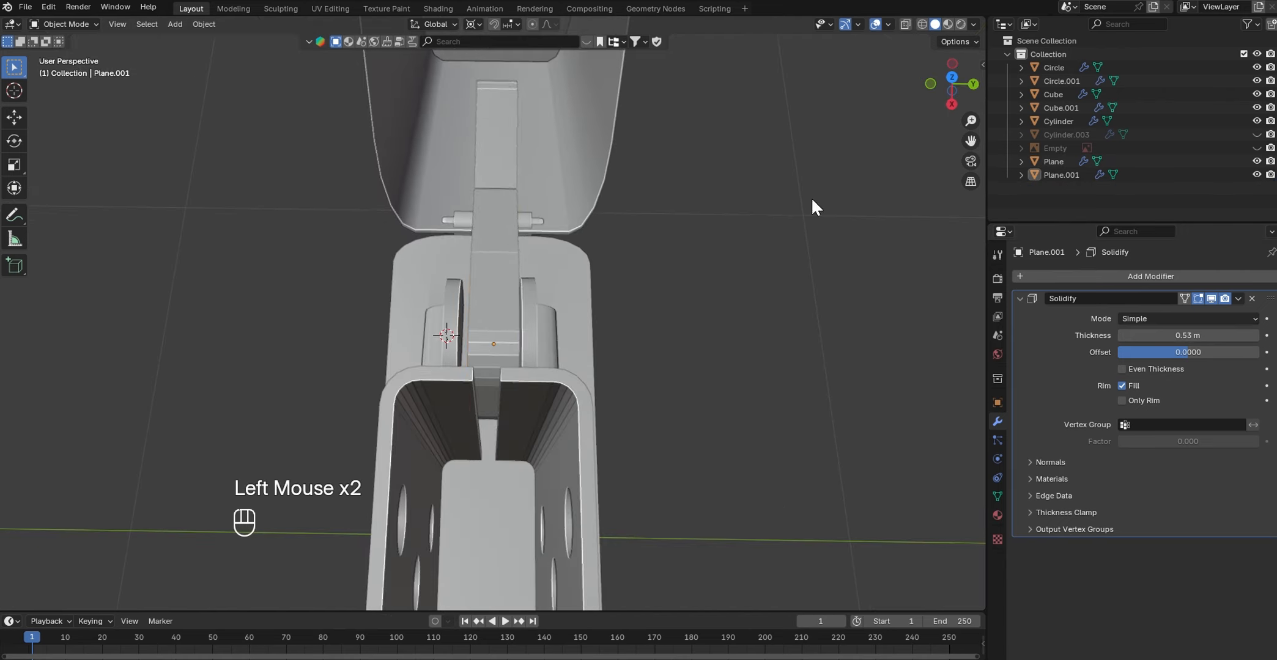
pyautogui.click(497, 287)
pyautogui.press('g')
pyautogui.press('y')
pyautogui.click(724, 327)
pyautogui.moveTo(1168, 335)
pyautogui.mouseDown()
pyautogui.moveTo(1187, 335)
pyautogui.moveTo(1172, 335)
pyautogui.mouseUp()
pyautogui.click(872, 220)
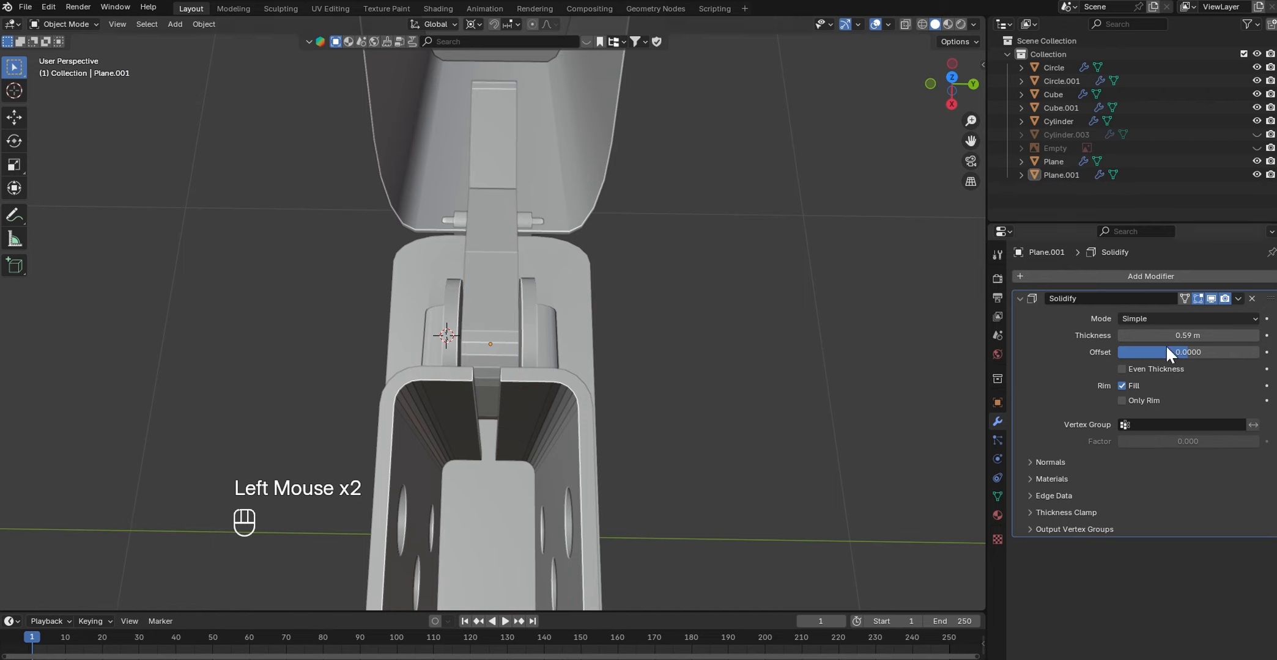
# - Apply the arm's Solidify modifier and shade the arm auto smooth at 30°
pyautogui.click(1238, 299)
pyautogui.click(1180, 312)
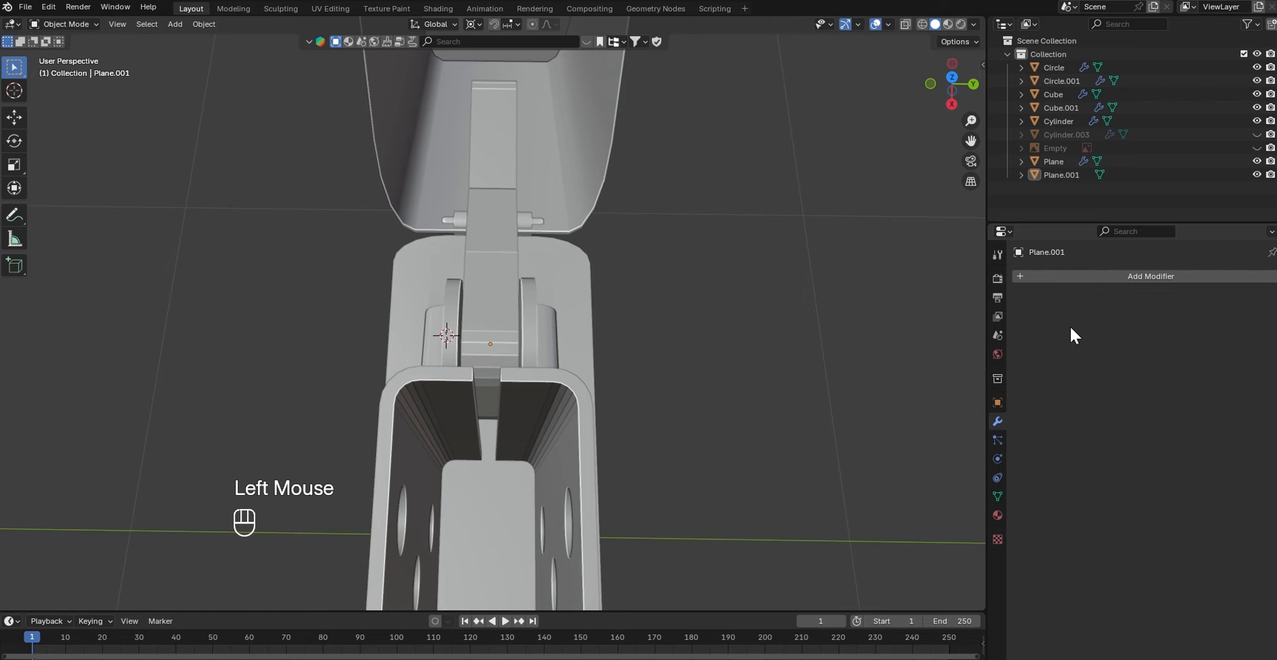
pyautogui.click(490, 305)
pyautogui.rightClick(489, 305)
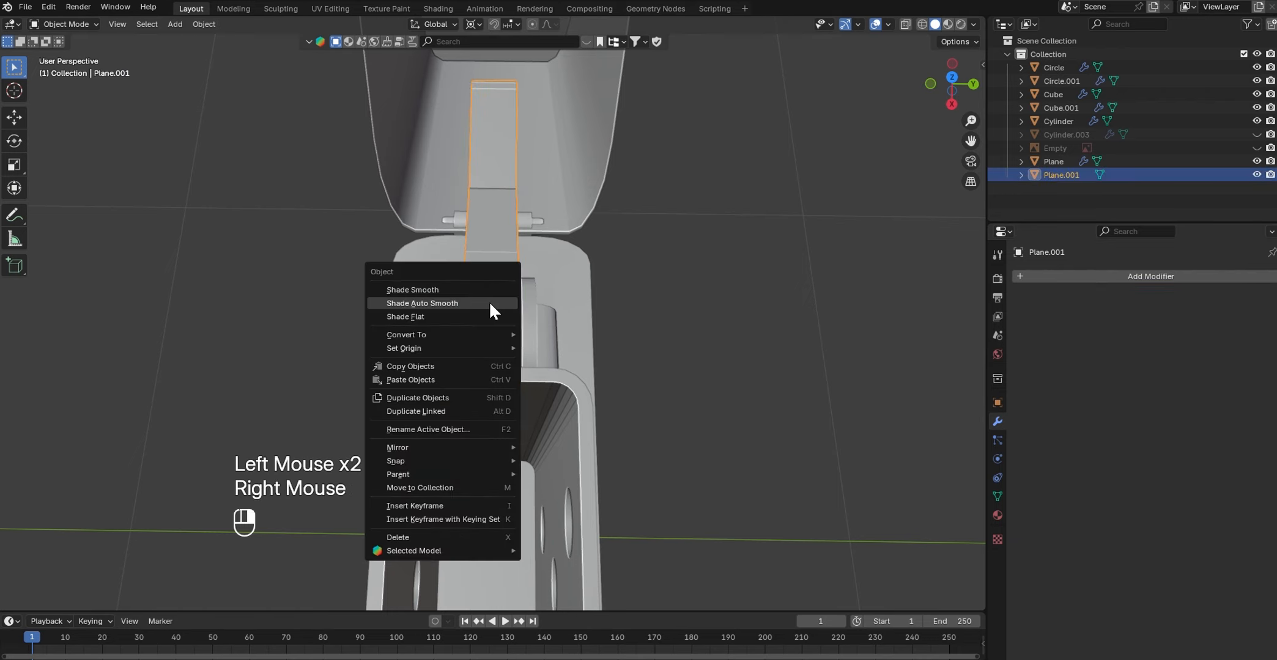
pyautogui.click(491, 304)
# - Move the arm -0.010041 m along X and rotate it -5.07° in the front view
pyautogui.moveTo(943, 83); pyautogui.dragTo(918, 120)
pyautogui.scroll(-2, 792, 242)
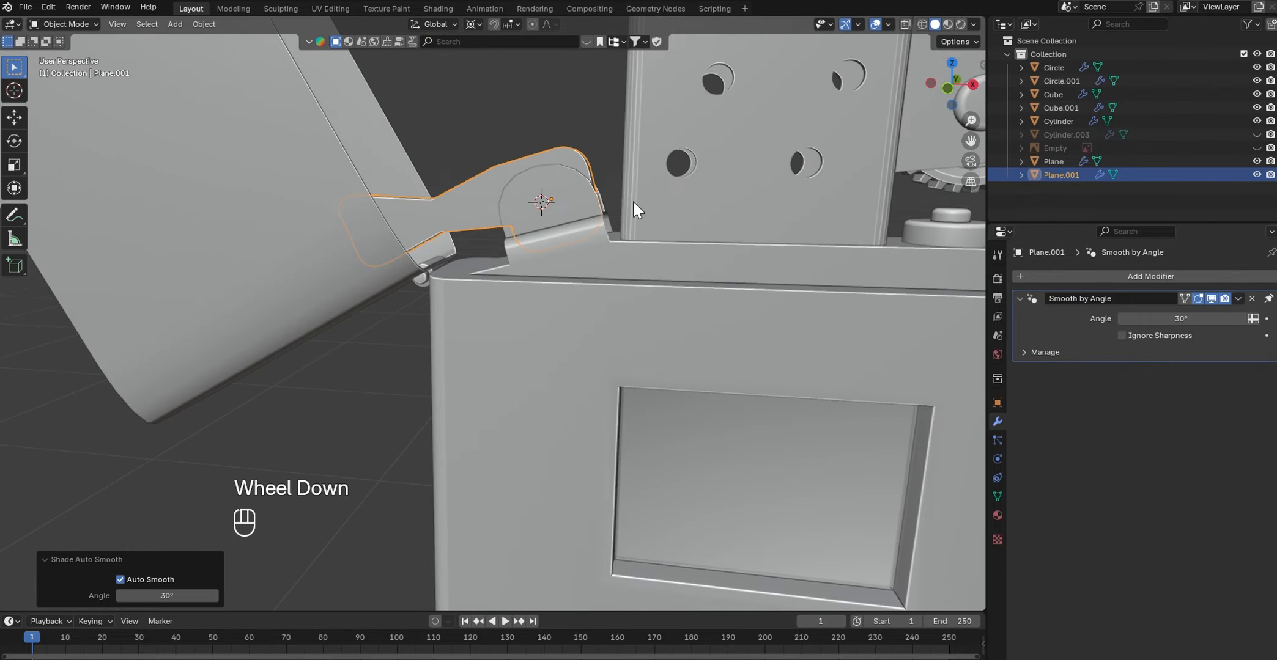
pyautogui.press('g')
pyautogui.press('x')
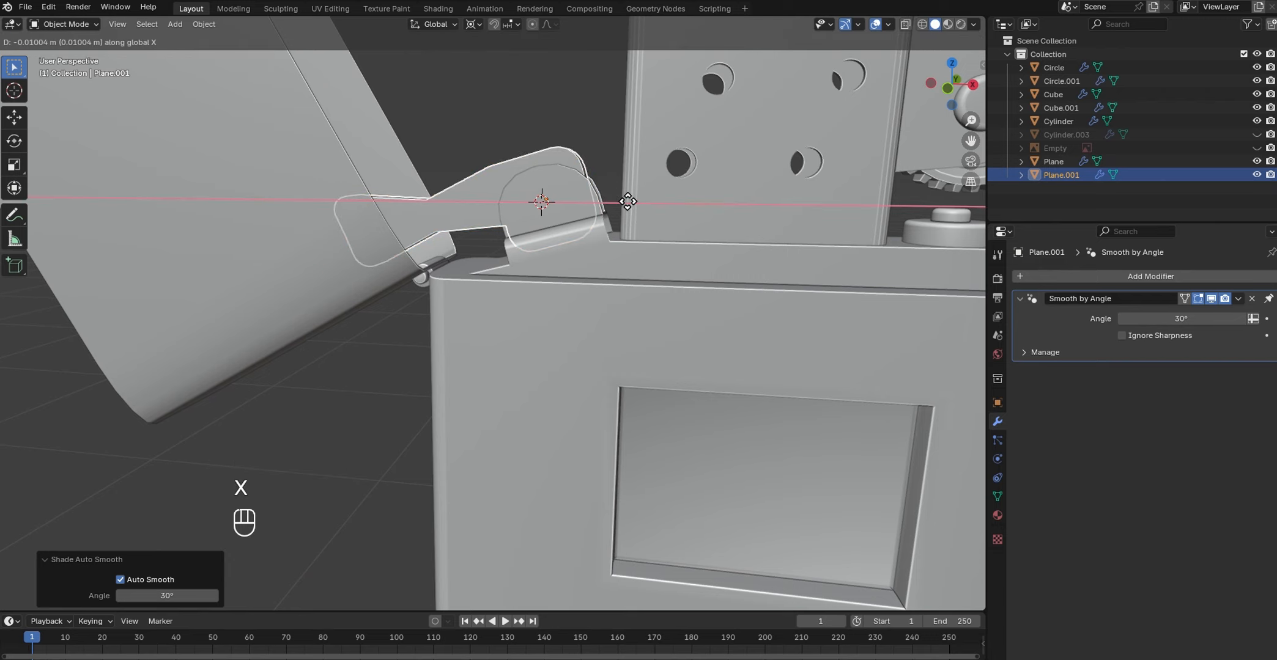
pyautogui.click(627, 202)
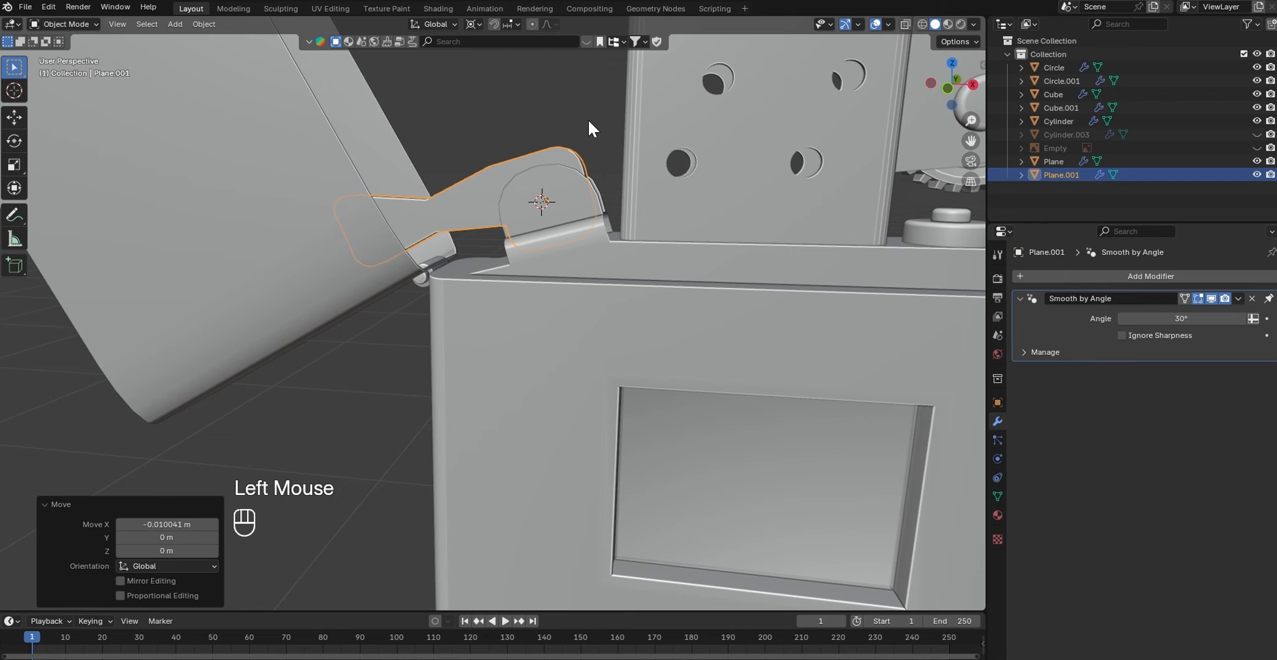
pyautogui.press('KP_1')
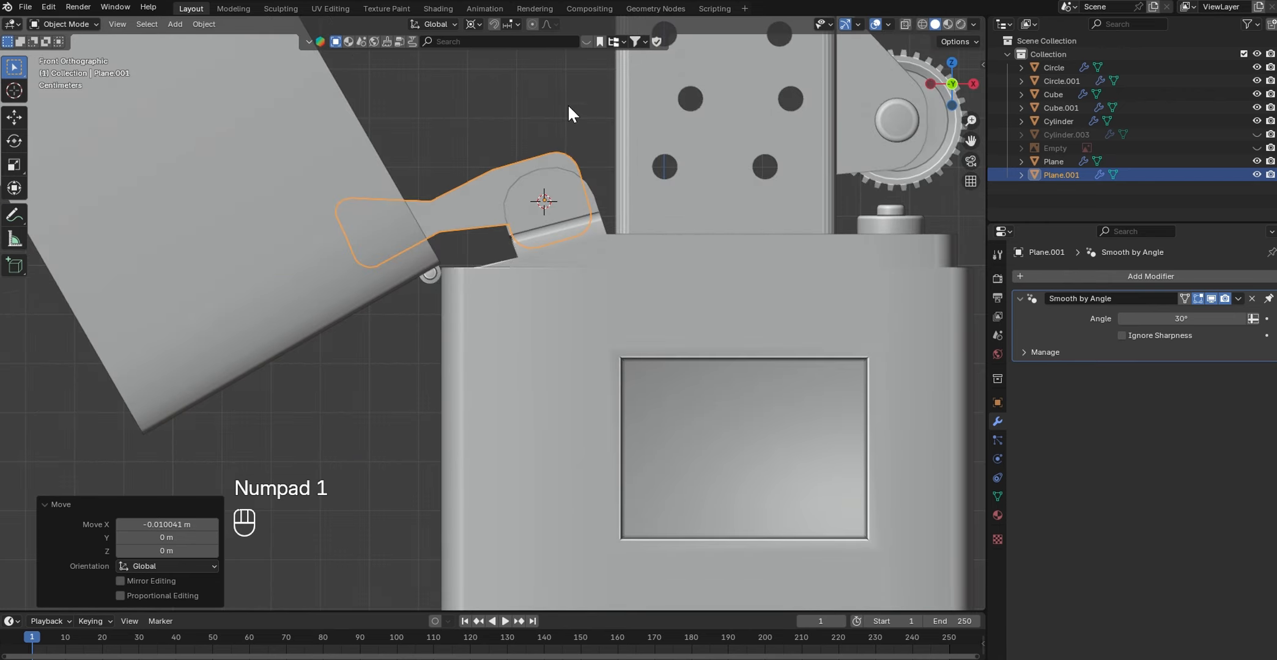
pyautogui.press('r')
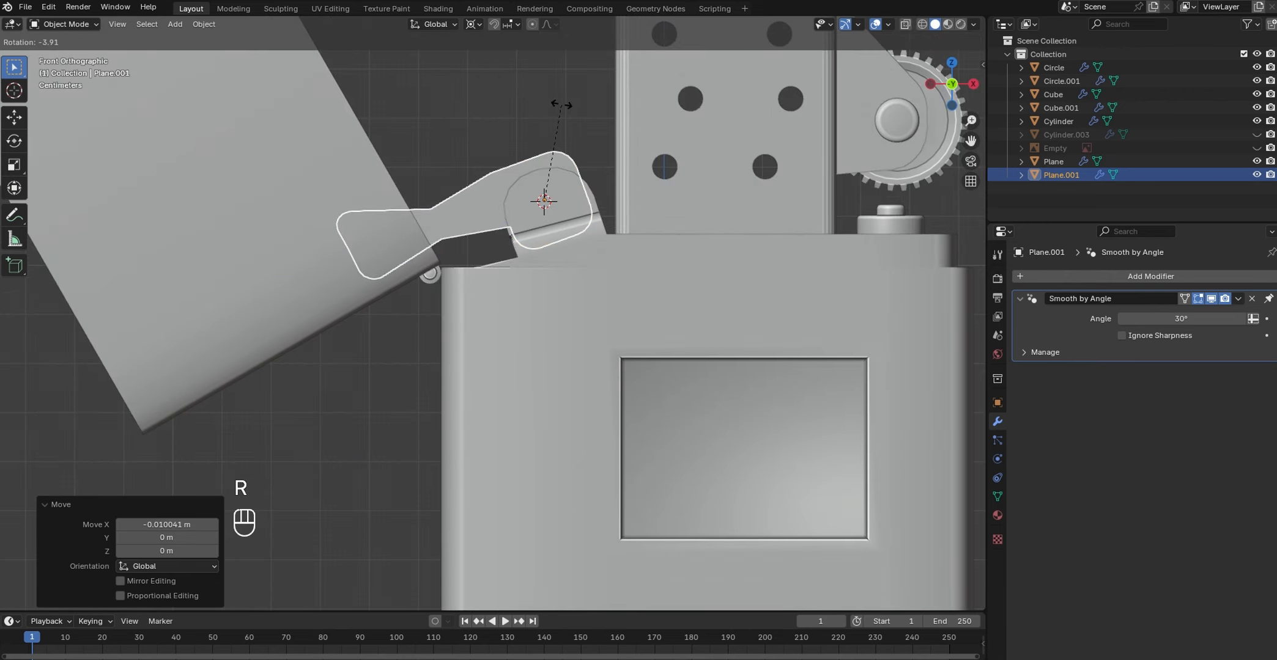
pyautogui.click(568, 110)
pyautogui.scroll(-2, 578, 122)
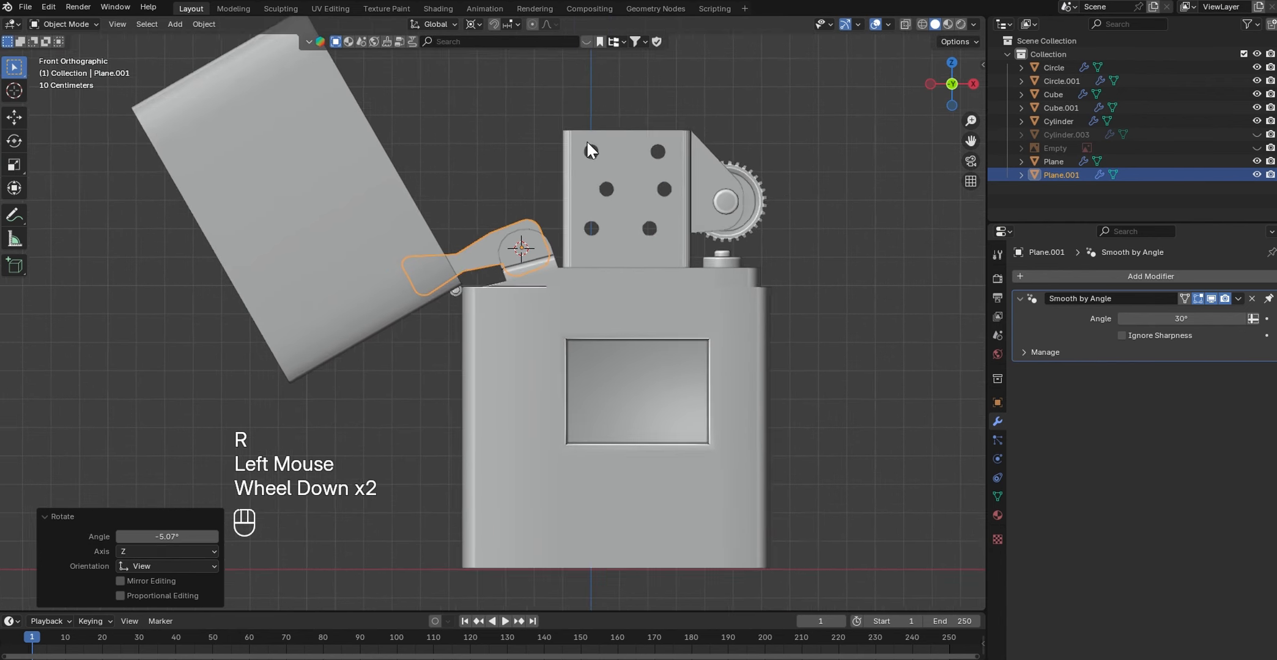
# - Add a 32-vertex mesh cylinder at the 3D cursor on the hinge bracket and shade it auto smooth at 30°
pyautogui.scroll(-1, 587, 142)
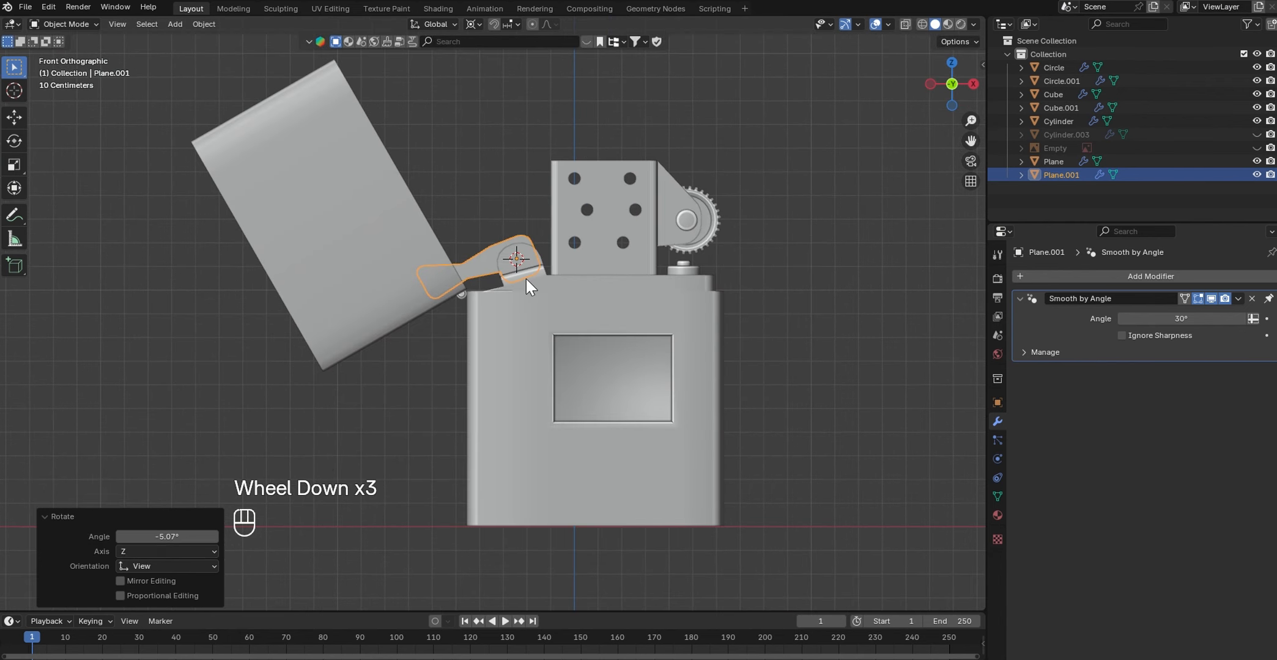
pyautogui.scroll(2, 526, 277)
pyautogui.hotkey('shift', 'a')
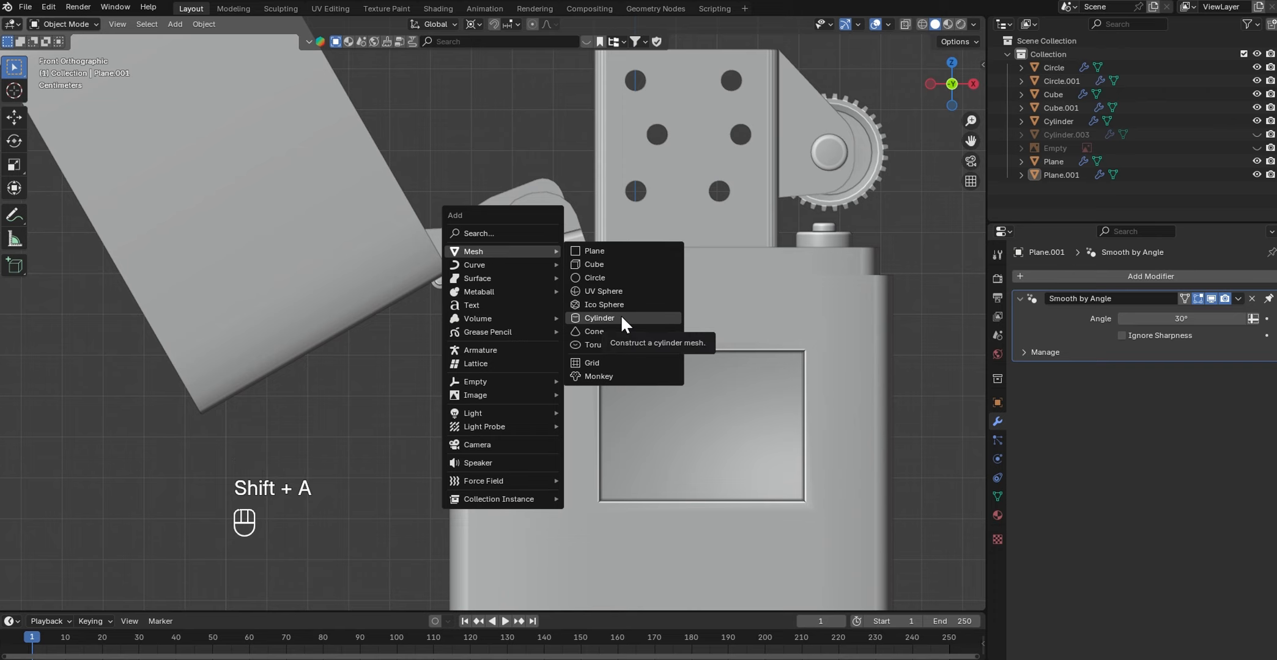
pyautogui.click(620, 315)
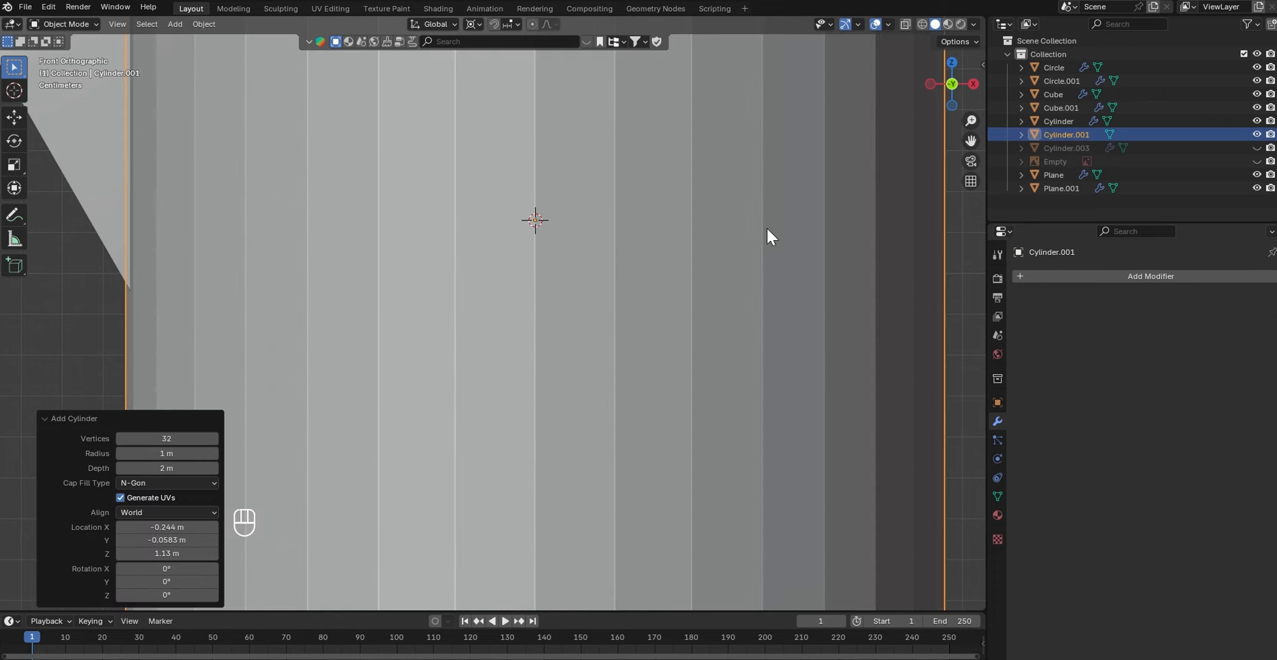
pyautogui.rightClick(676, 236)
pyautogui.click(675, 234)
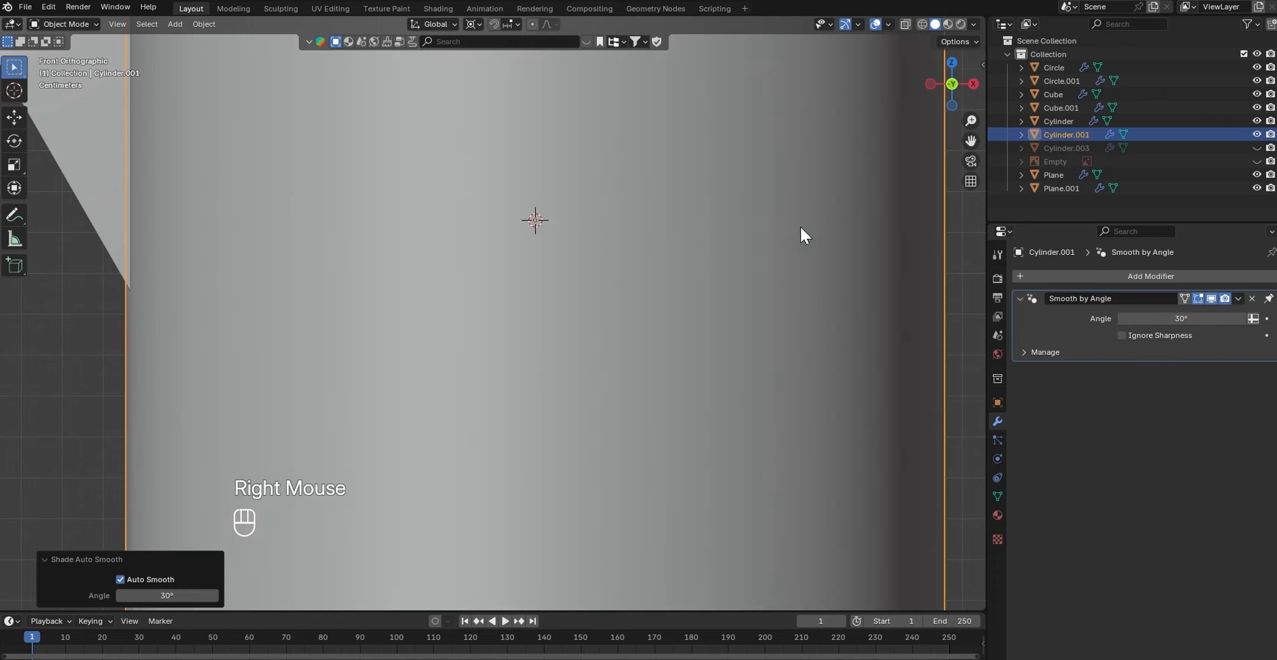
# - Scale the cylinder uniformly to -0.105 and rotate it 90° about X so its axis runs through the hinge brackets
pyautogui.press('s')
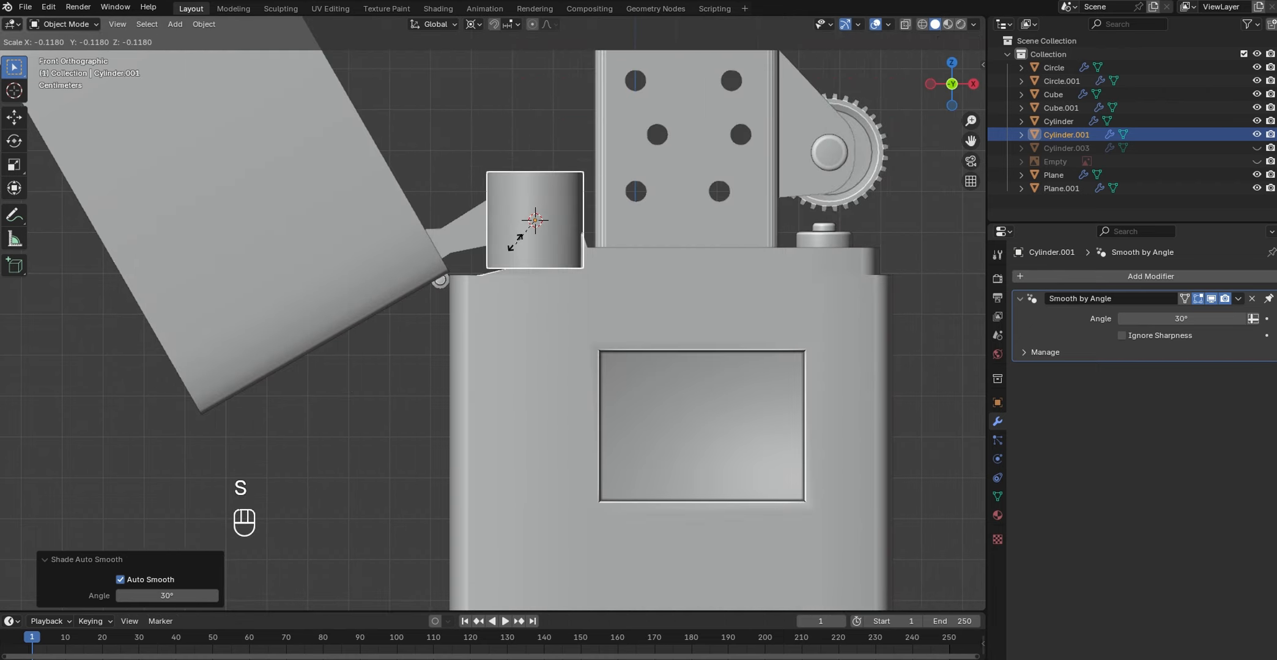
pyautogui.click(516, 244)
pyautogui.write('rx')
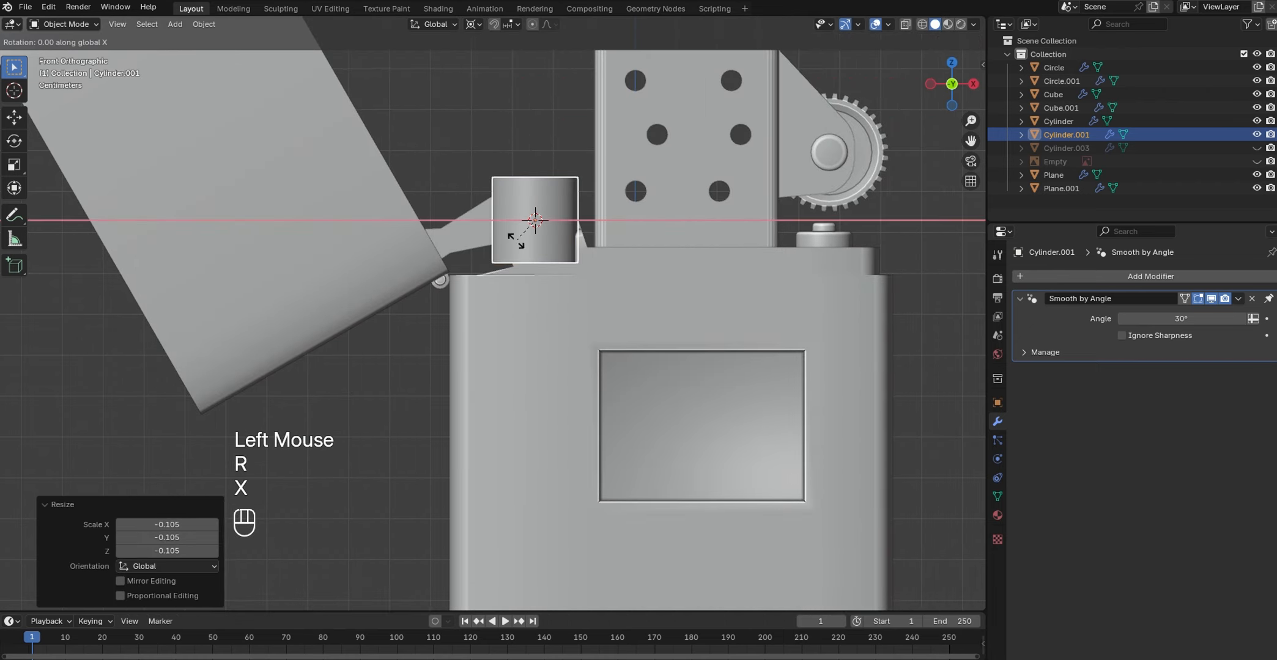
pyautogui.write('90')
pyautogui.press('Return')
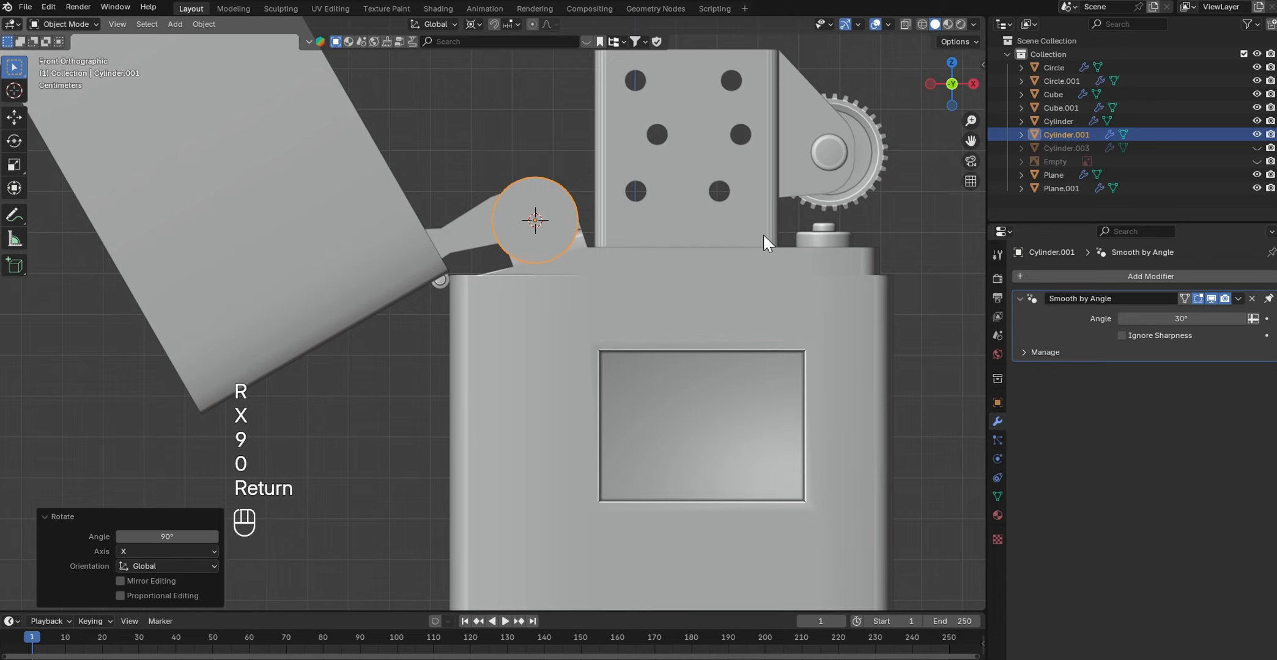
# - Shrink the cylinder to pin size inside the bracket outline and move it 0.052483 m along Y in the top view
pyautogui.press('s')
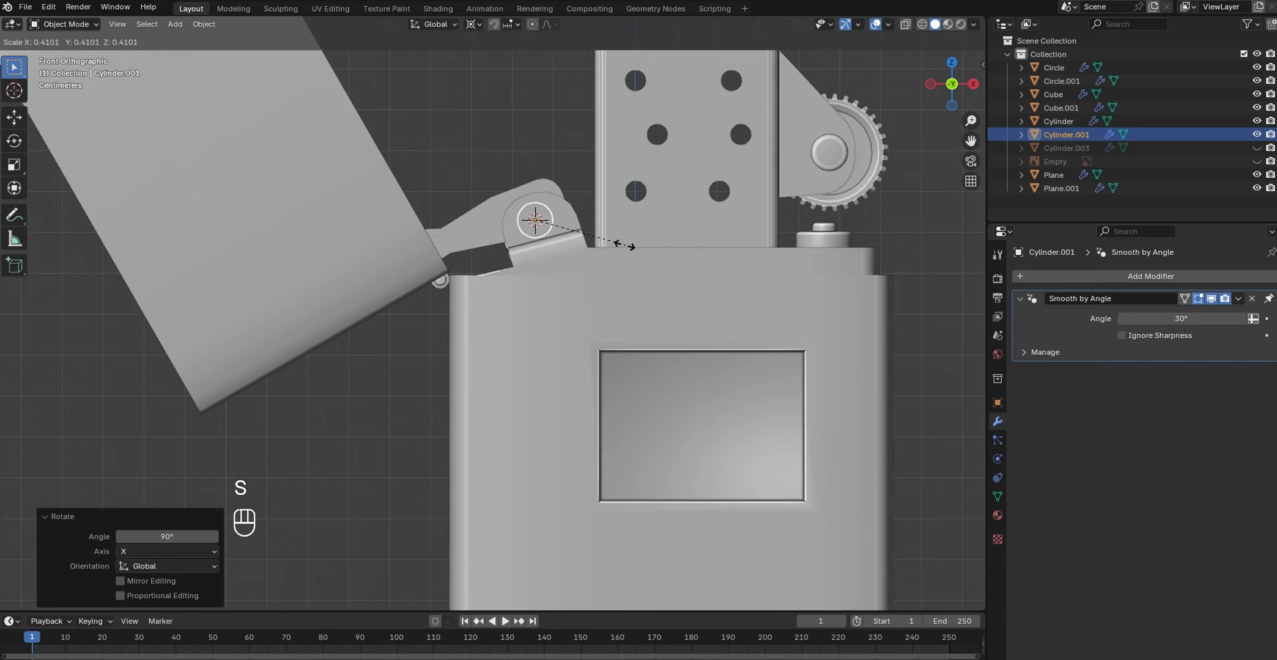
pyautogui.click(613, 246)
pyautogui.click(918, 159)
pyautogui.moveTo(952, 84); pyautogui.dragTo(1064, 177)
pyautogui.click(520, 229)
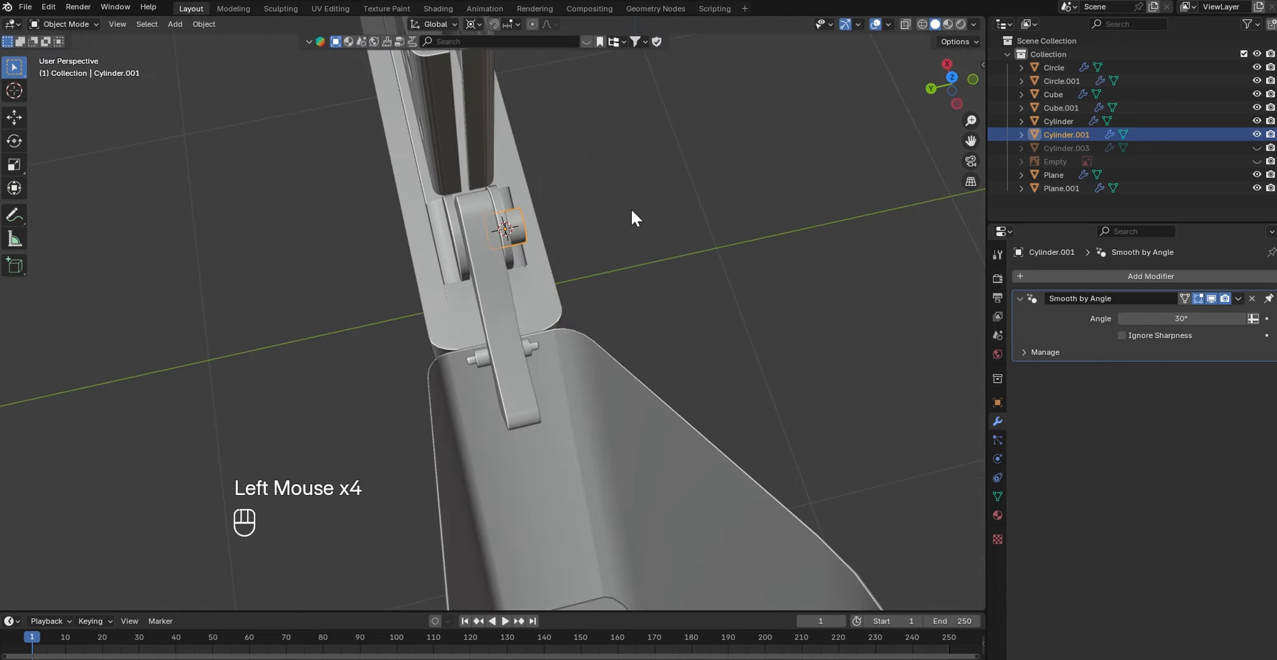
pyautogui.press('KP_7')
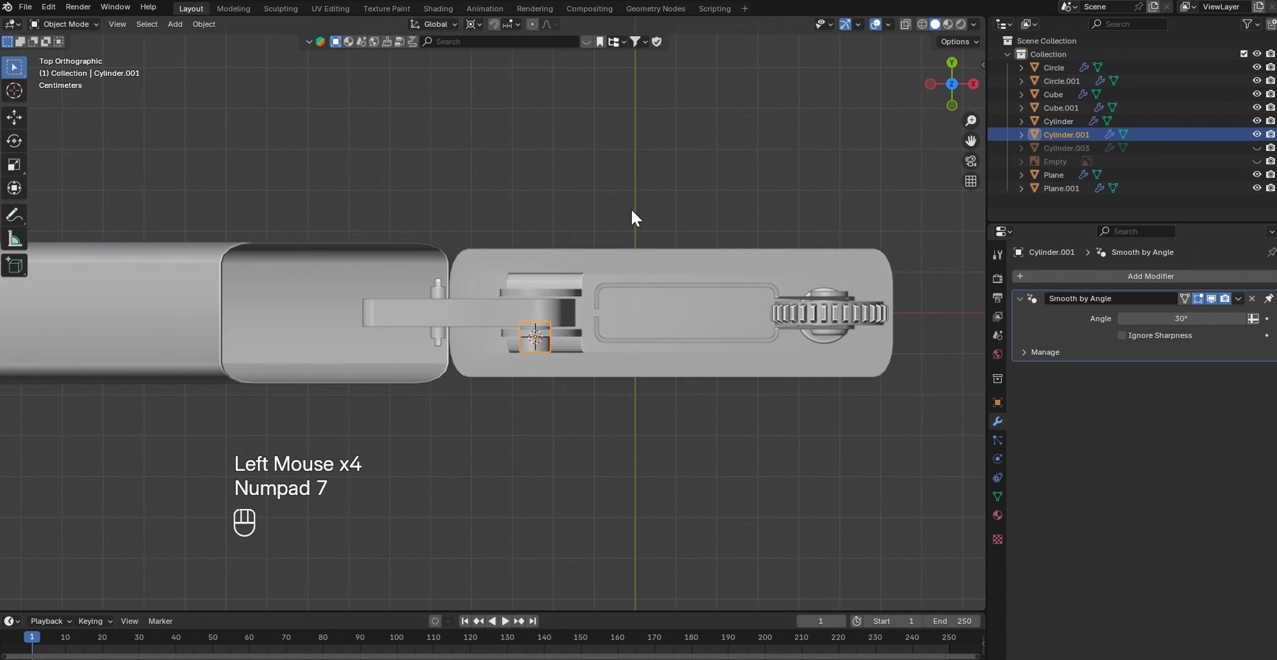
pyautogui.press('g')
pyautogui.press('y')
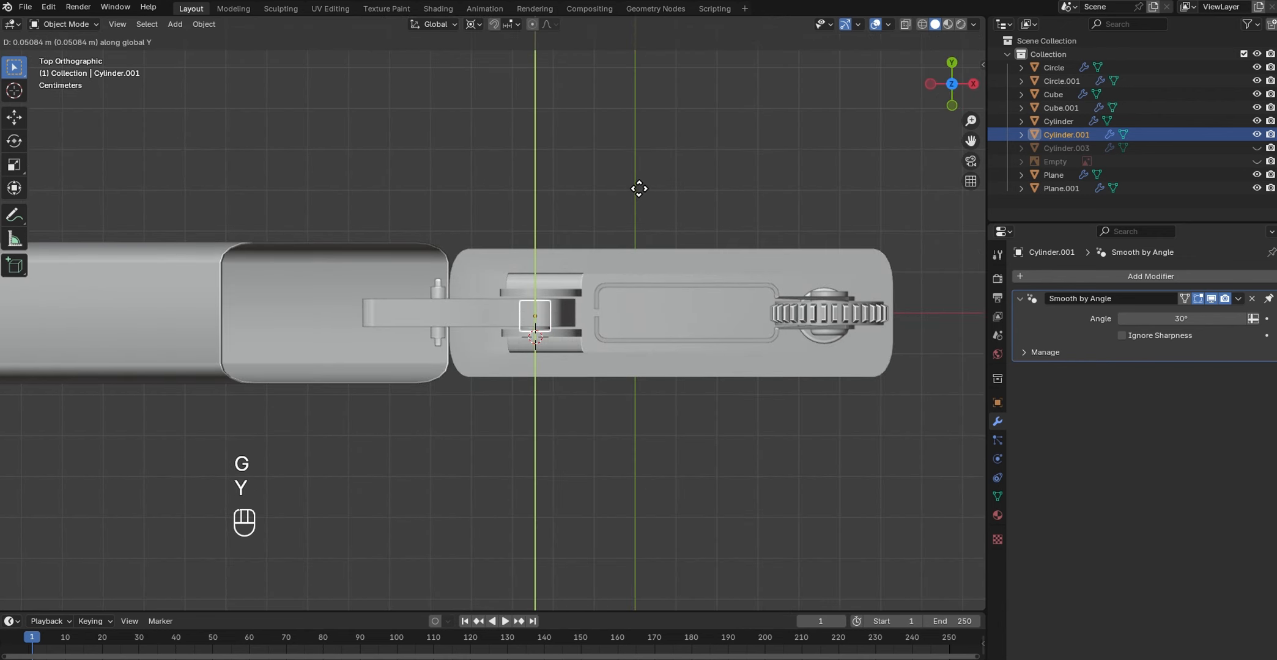
pyautogui.click(639, 188)
# - Switch the transform pivot to Median Point and move the pin cylinder -0.00492 m along Y
pyautogui.press('s')
pyautogui.press('y')
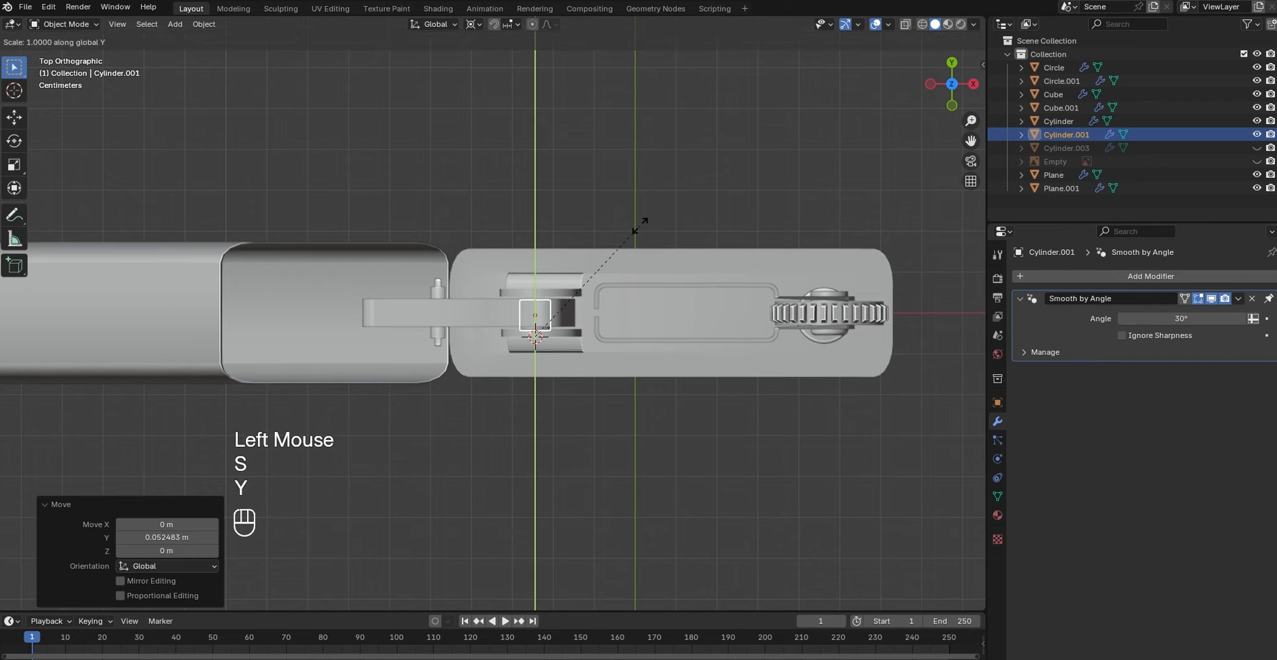
pyautogui.rightClick(715, 146)
pyautogui.click(474, 23)
pyautogui.click(508, 103)
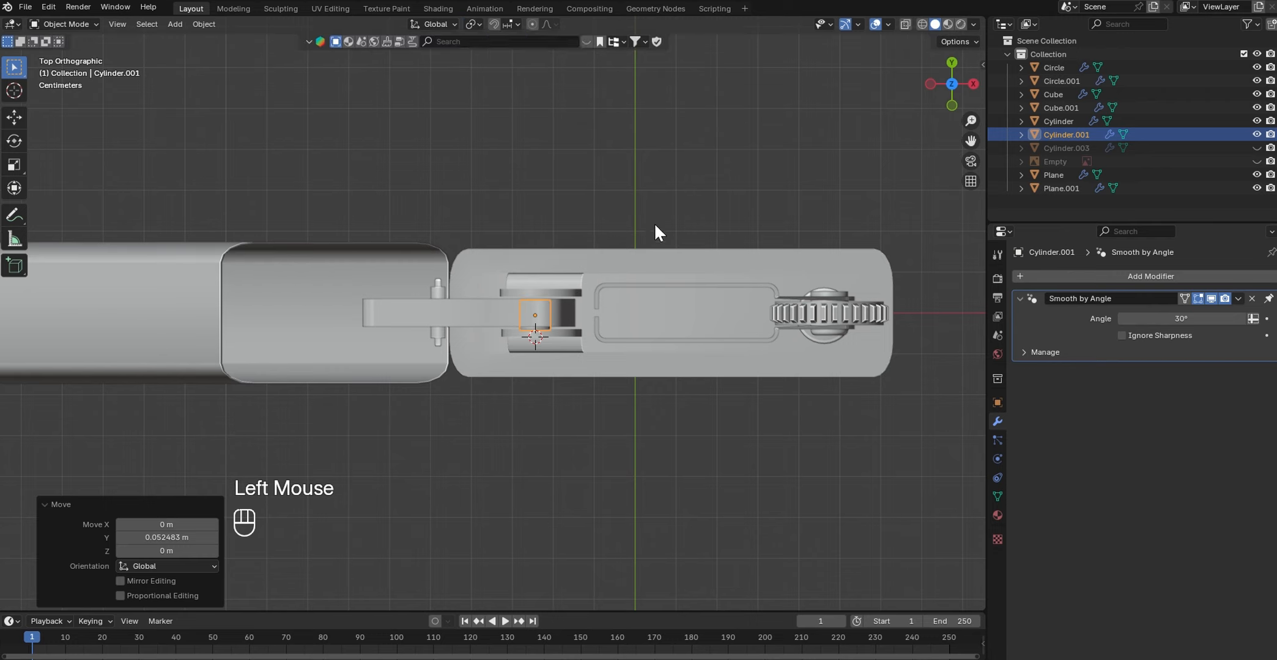
pyautogui.press('g')
pyautogui.press('y')
pyautogui.click(655, 226)
# - Stretch the pin cylinder along Y to pass through both hinge brackets and move it 0.009841 m along Y
pyautogui.press('s')
pyautogui.press('y')
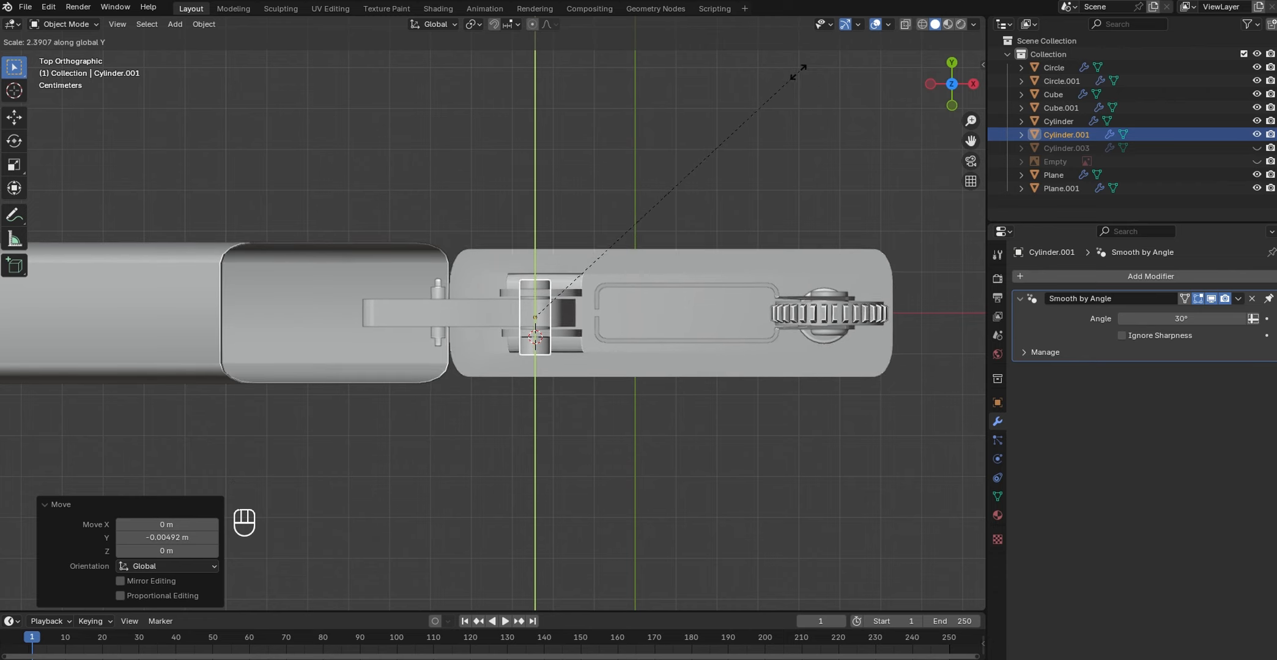
pyautogui.click(738, 126)
pyautogui.press('g')
pyautogui.press('y')
pyautogui.click(737, 125)
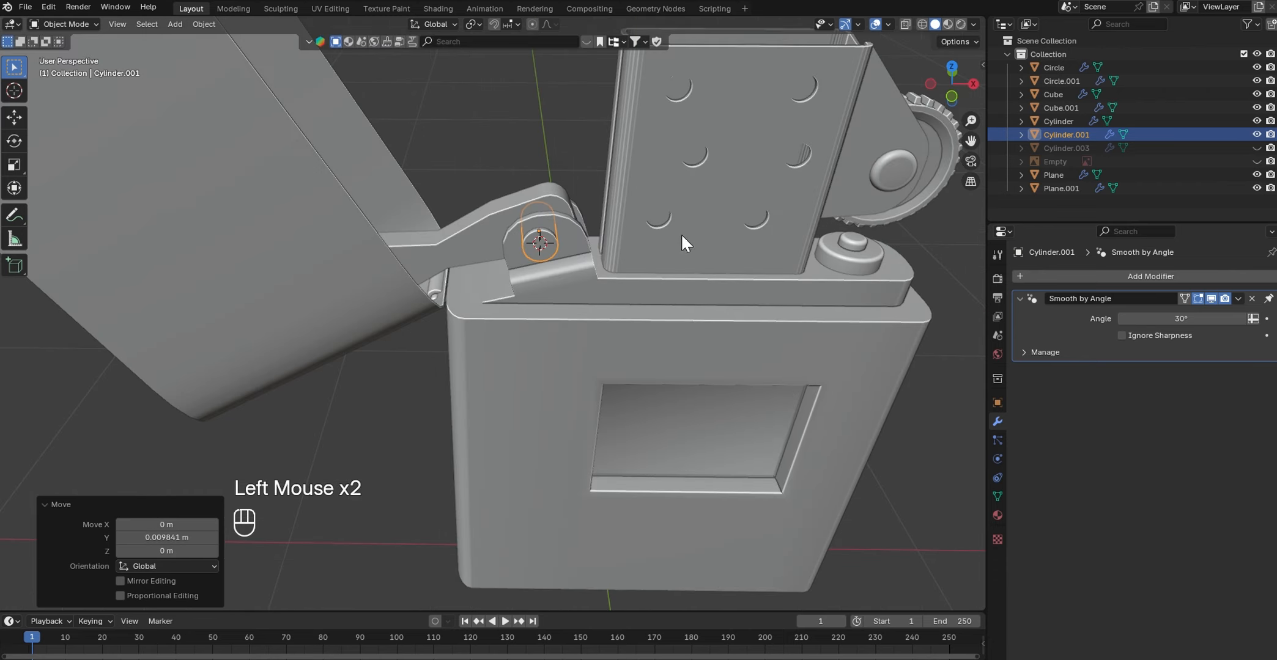
# - Bevel the rim edges of both end faces of the hinge pin with a 0.12 m width and 5 segments
pyautogui.press('Tab')
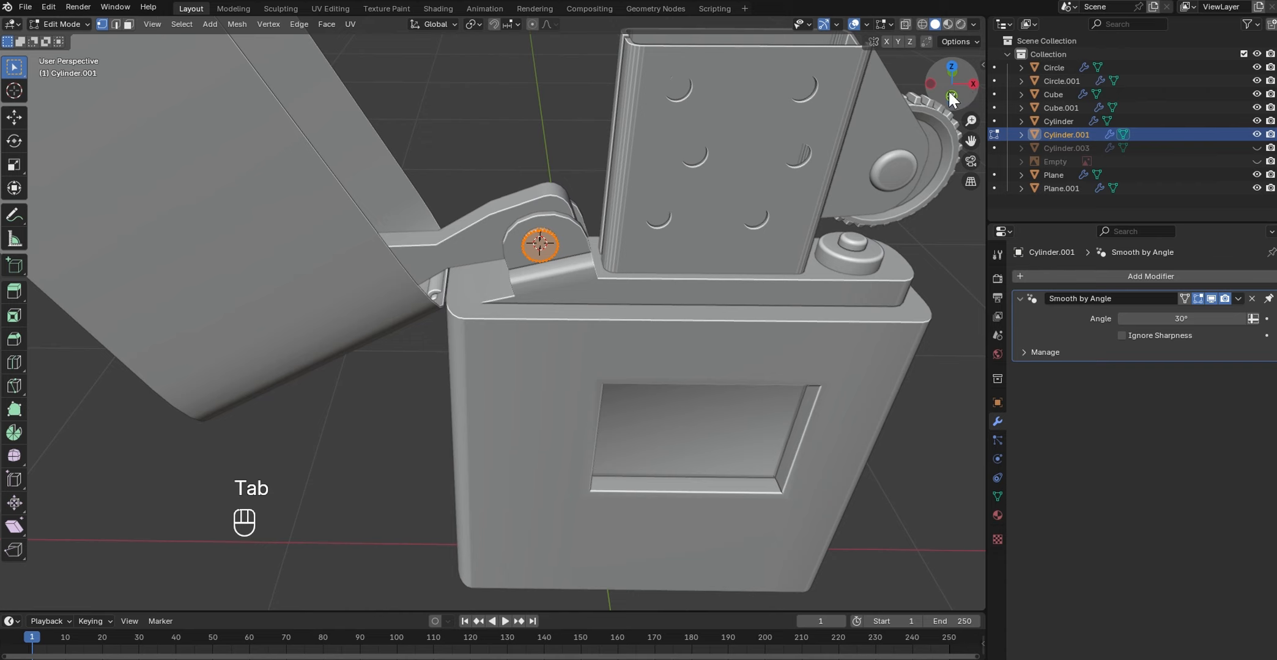
pyautogui.moveTo(954, 85); pyautogui.dragTo(949, 74)
pyautogui.scroll(3, 713, 243)
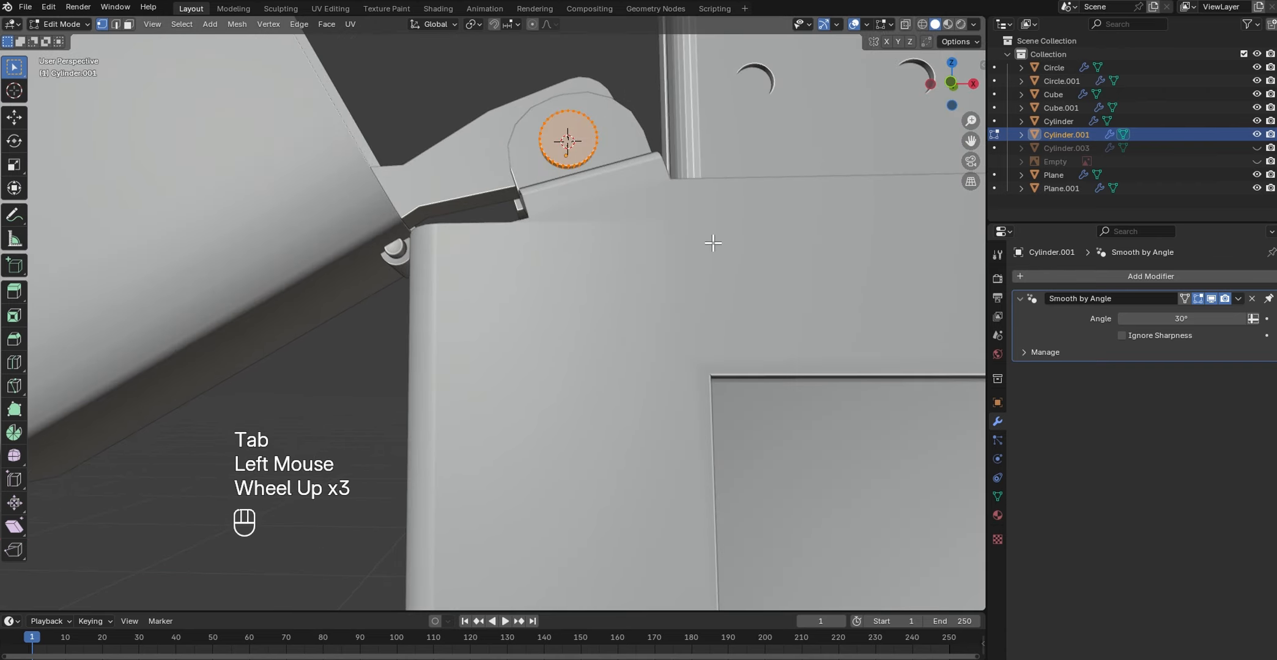
pyautogui.press('3')
pyautogui.click(567, 134)
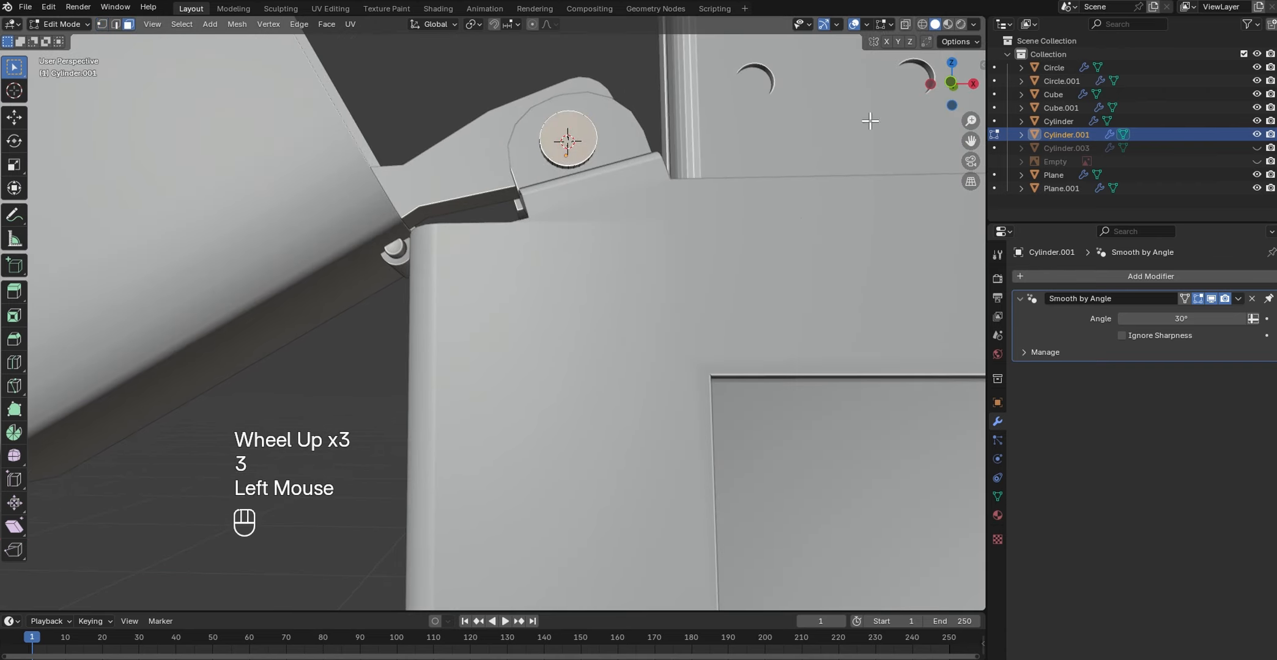
pyautogui.moveTo(945, 93); pyautogui.dragTo(908, 92)
pyautogui.keyDown('shift'); pyautogui.click(390, 156); pyautogui.keyUp('shift')
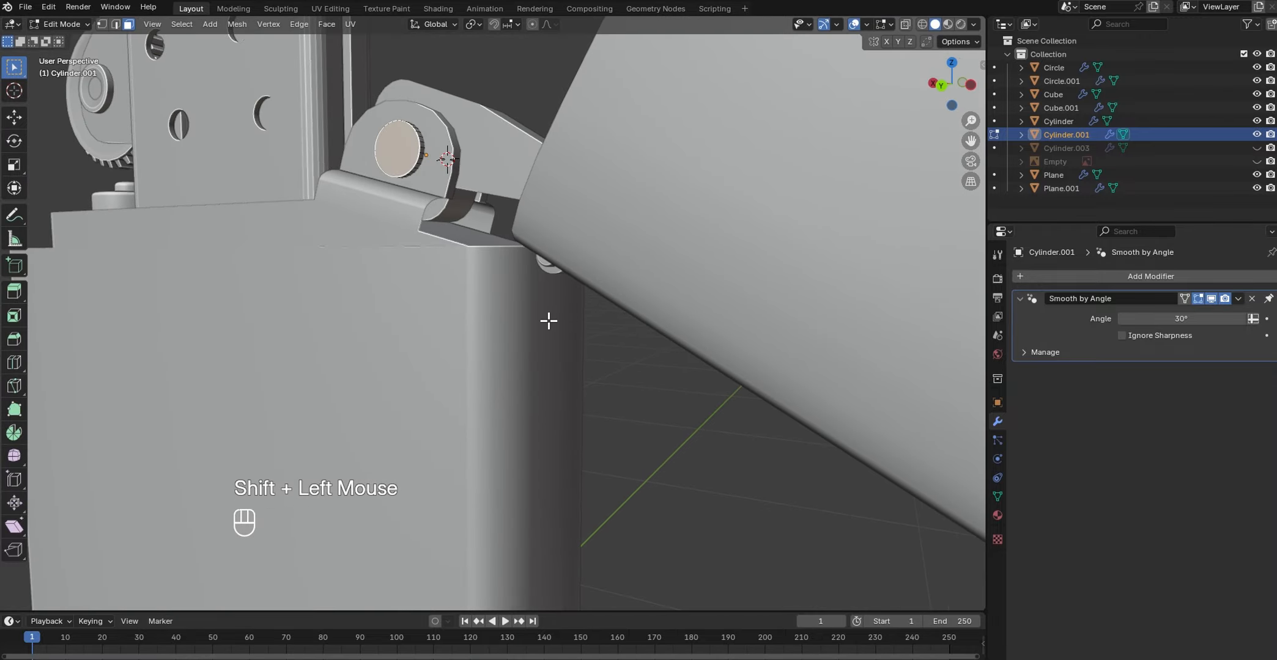
pyautogui.press('ctrl')
pyautogui.hotkey('ctrl', 'b')
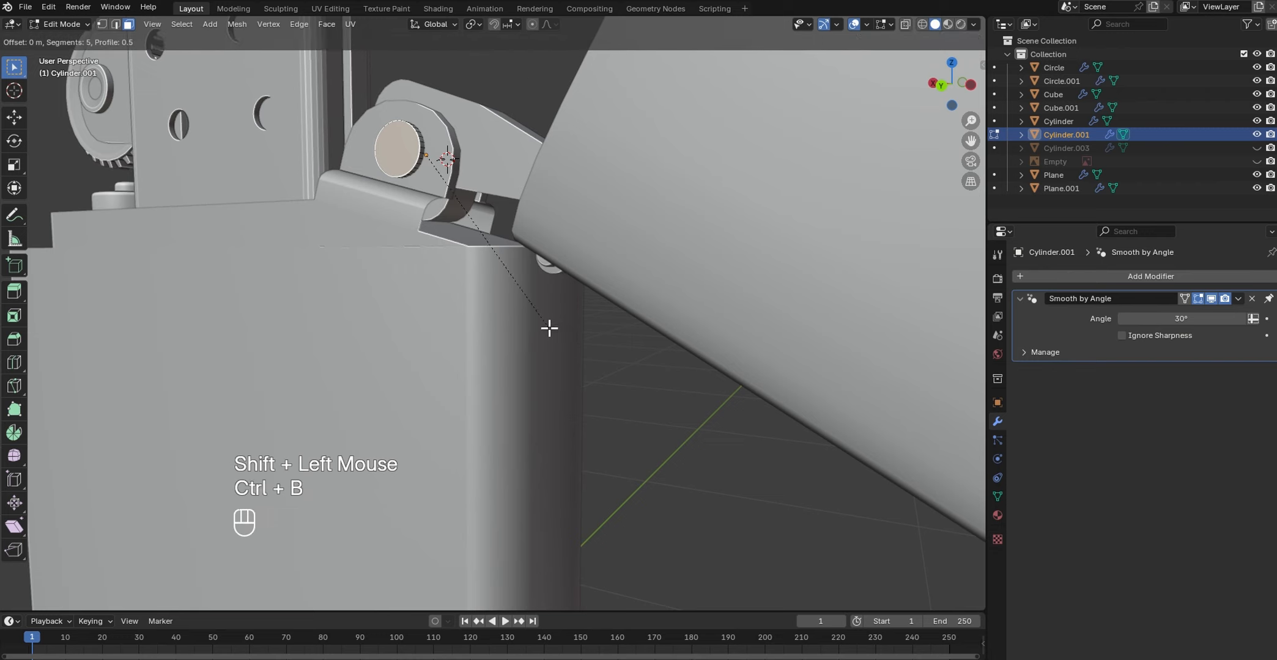
pyautogui.click(558, 330)
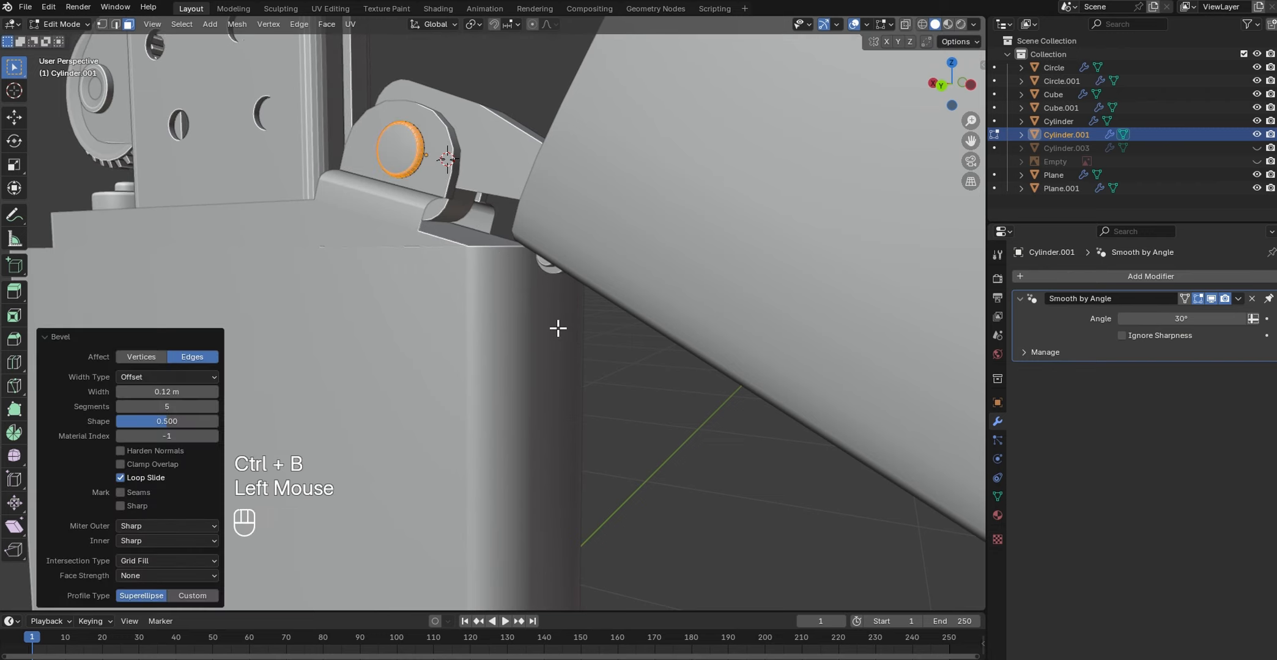
pyautogui.click(555, 328)
pyautogui.scroll(-2, 556, 325)
pyautogui.press('Tab')
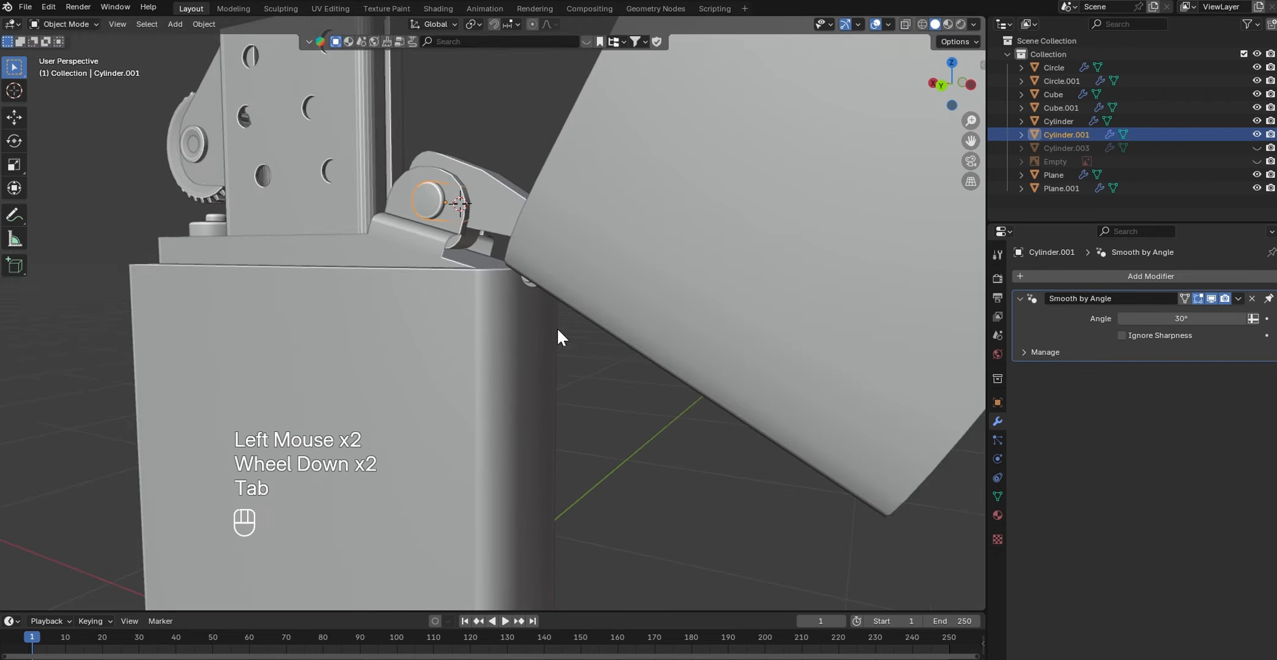
# - Reset the 3D cursor to the world origin with all objects framed, and deselect the hinge pin
pyautogui.scroll(-3, 575, 329)
pyautogui.moveTo(945, 95)
pyautogui.mouseDown()
pyautogui.moveTo(899, 97)
pyautogui.moveTo(942, 94)
pyautogui.mouseUp()
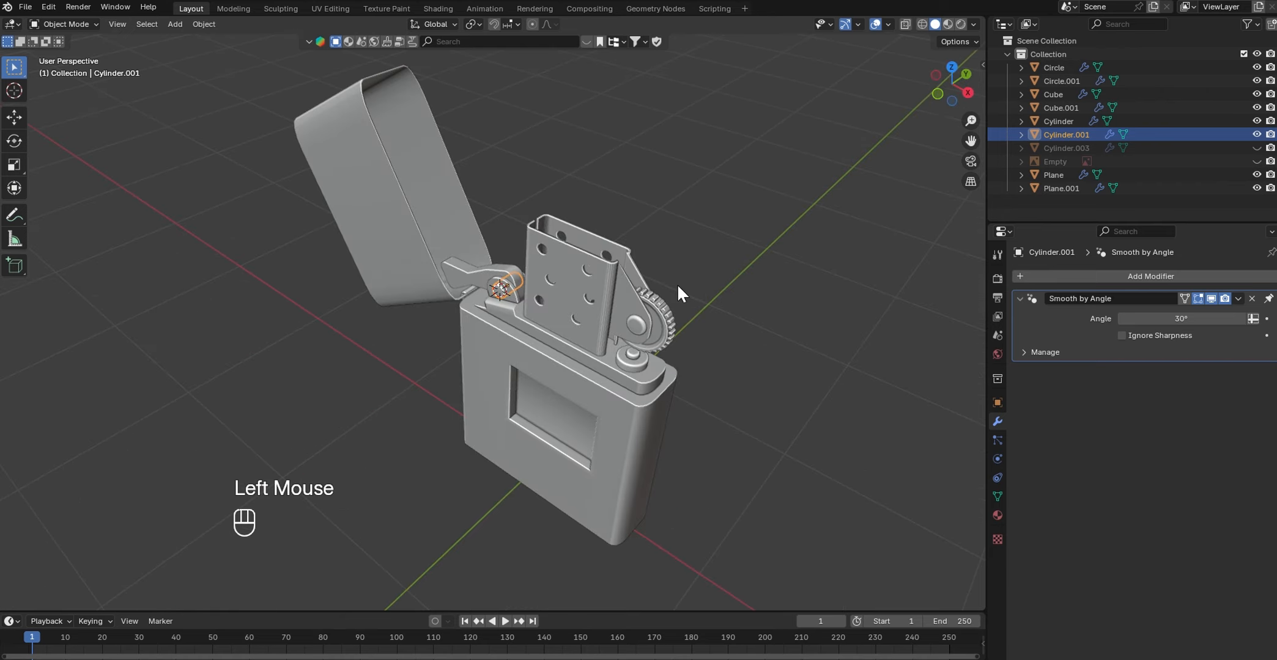
pyautogui.hotkey('shift', 'c')
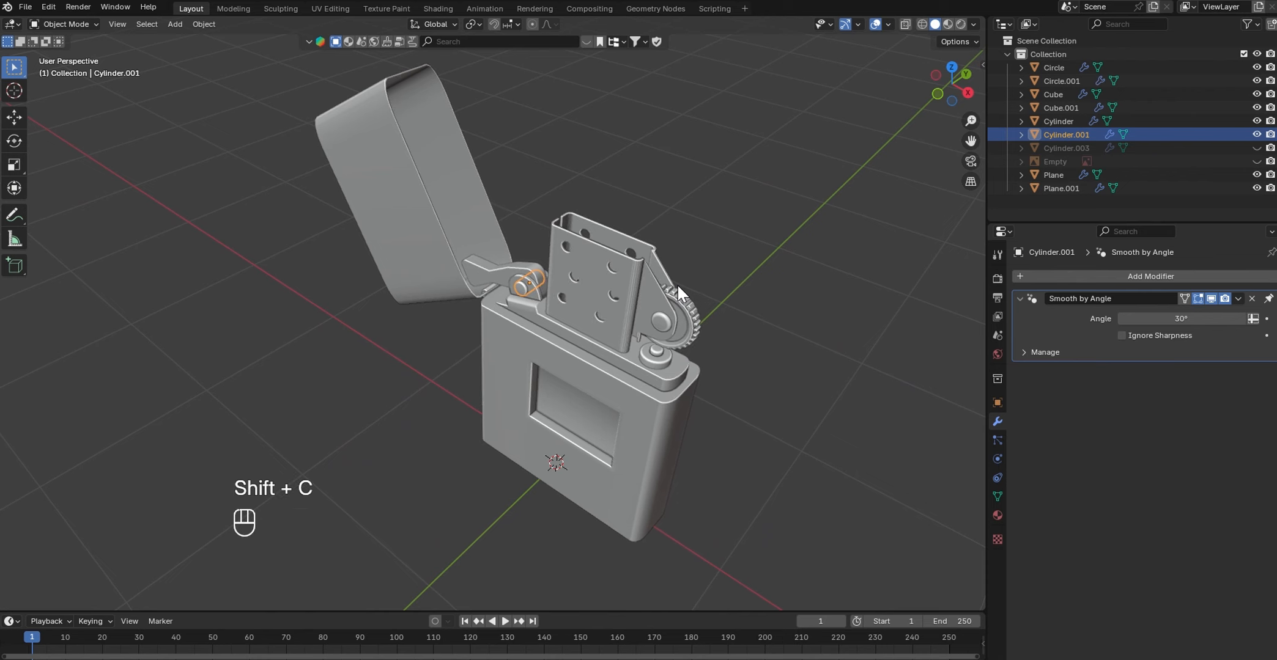
pyautogui.click(745, 153)
# - Apply Shade Auto Smooth at 30° to the perforated chimney windguard
pyautogui.scroll(3, 732, 185)
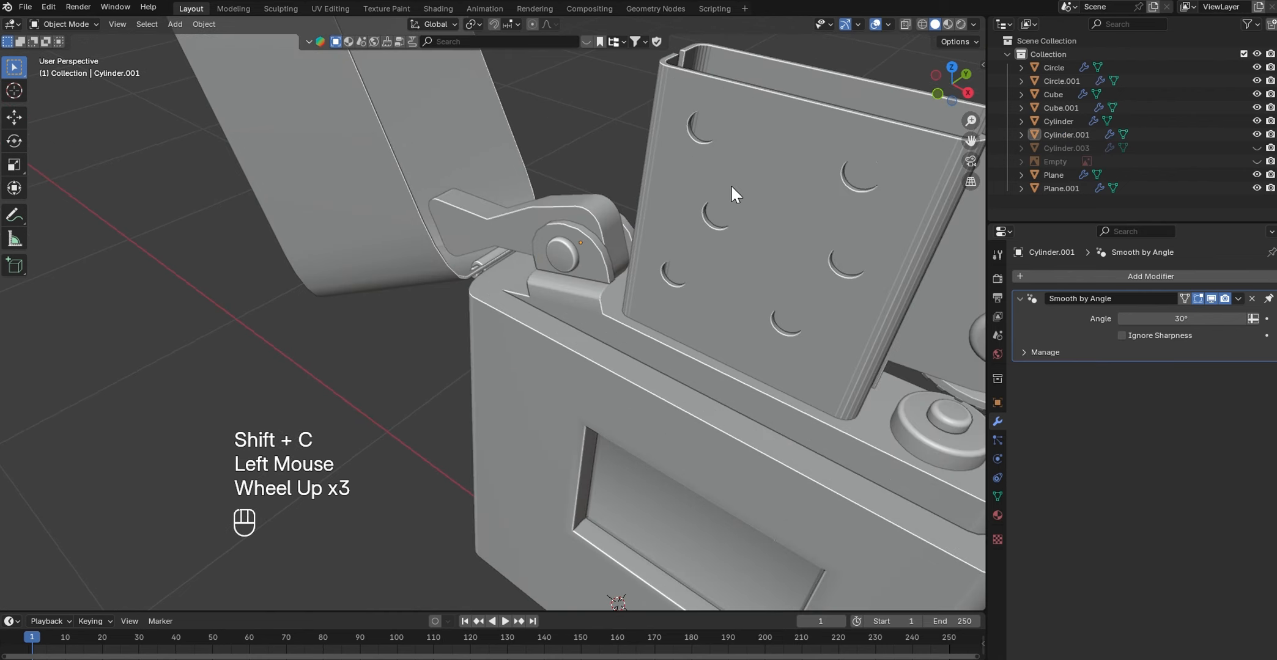
pyautogui.click(843, 217)
pyautogui.scroll(-3, 812, 207)
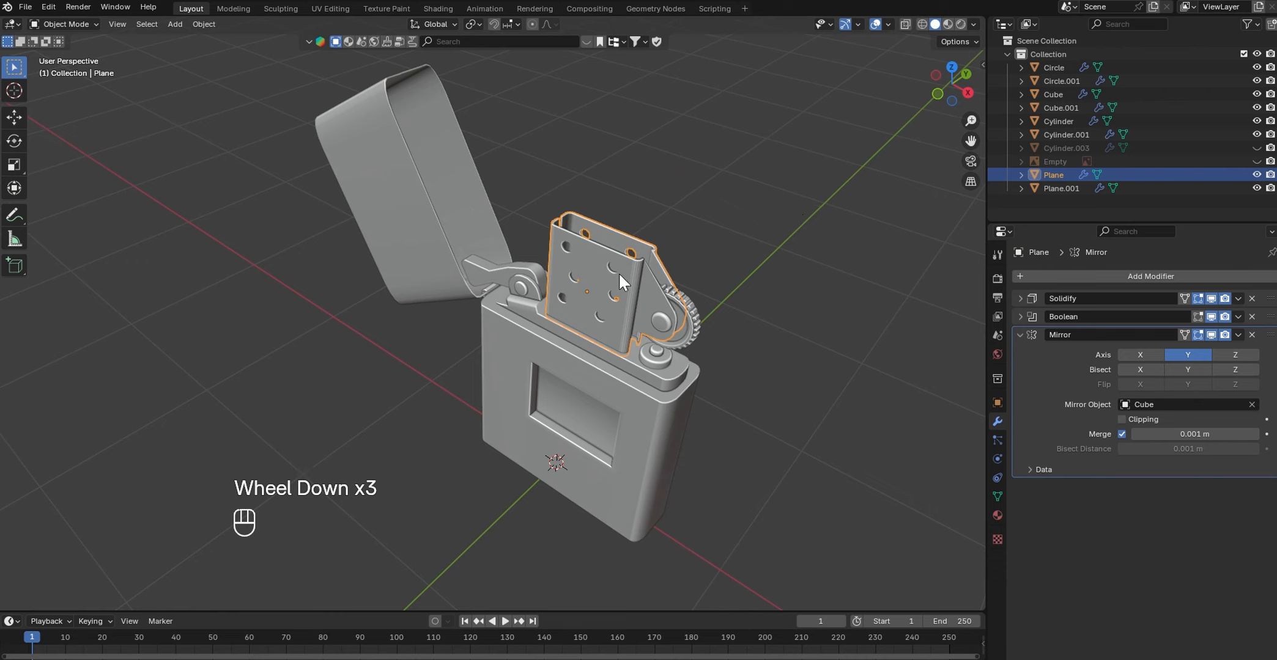
pyautogui.rightClick(619, 276)
pyautogui.click(619, 276)
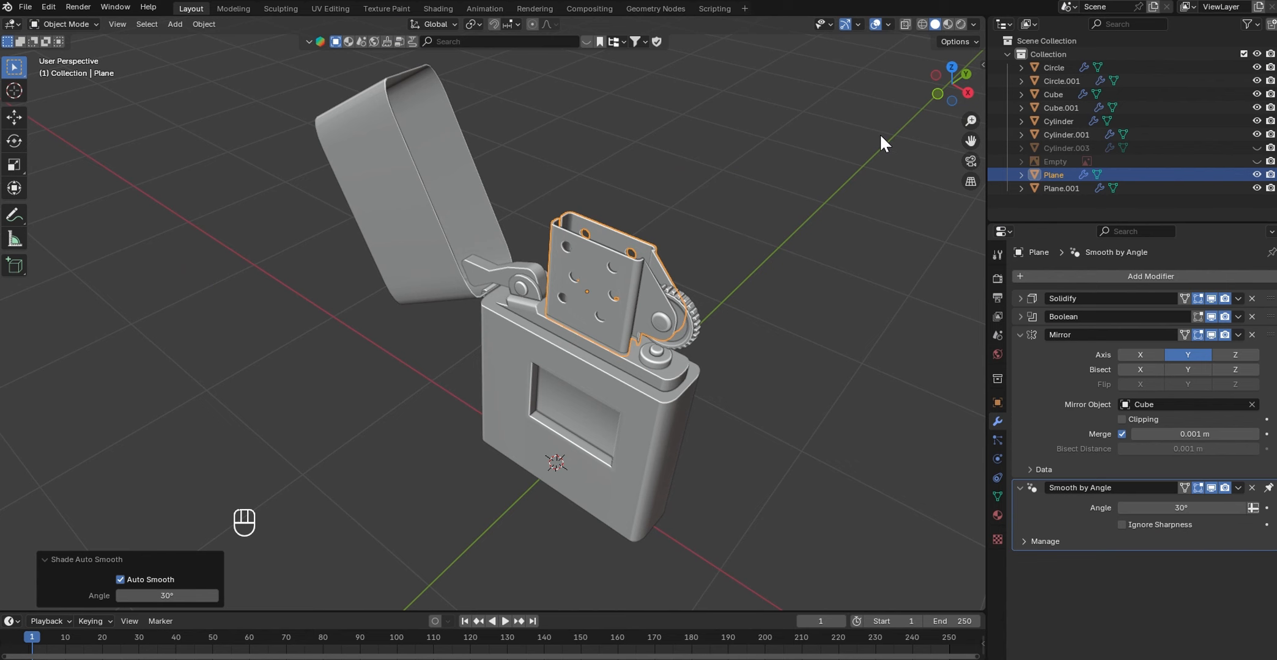
pyautogui.press('KP_1')
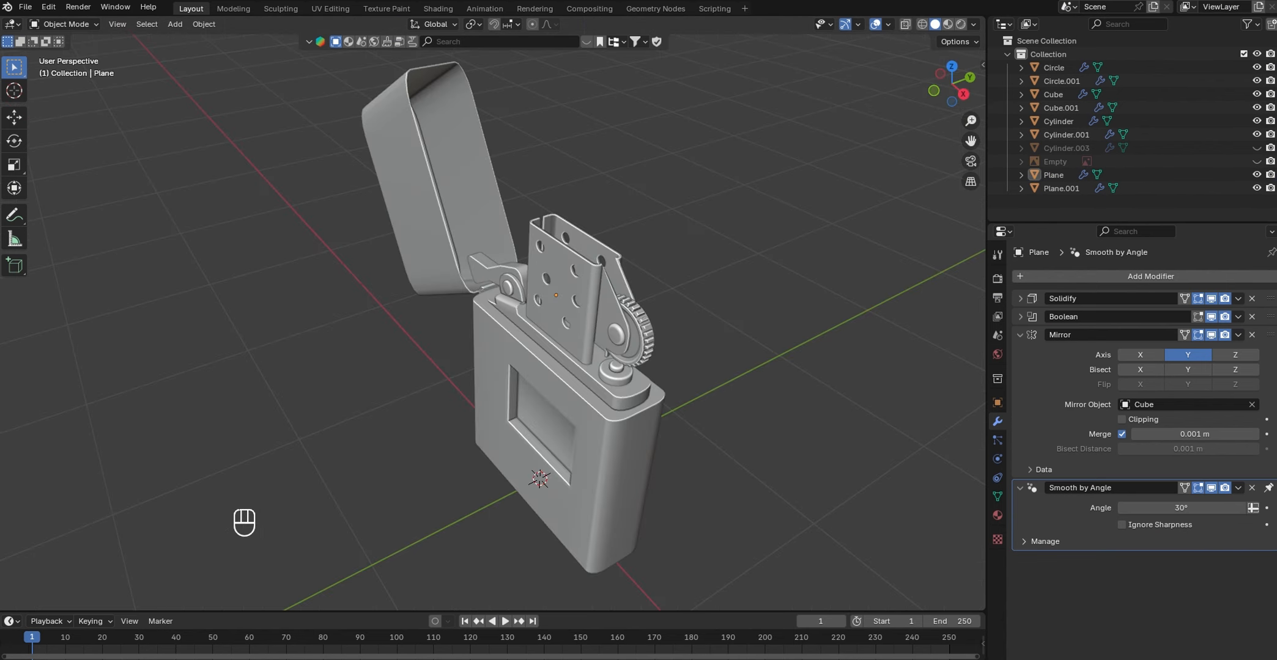
pyautogui.moveTo(947, 89); pyautogui.dragTo(786, 249)
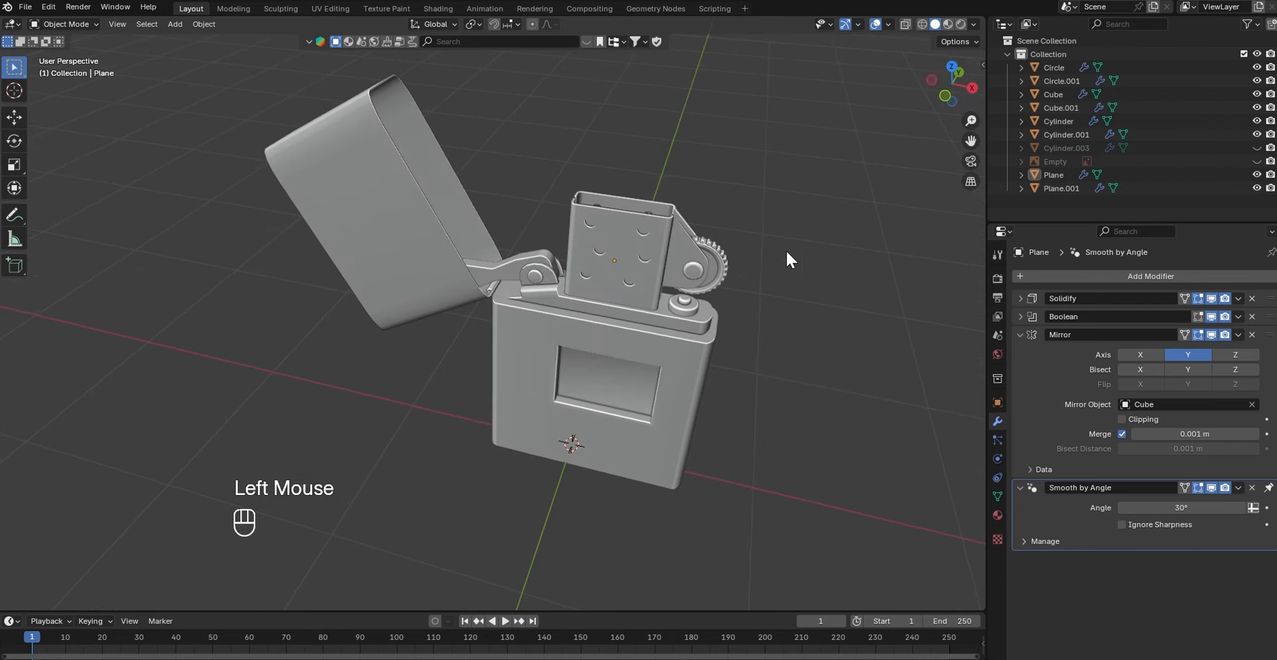
pyautogui.moveTo(953, 88); pyautogui.dragTo(801, 185)
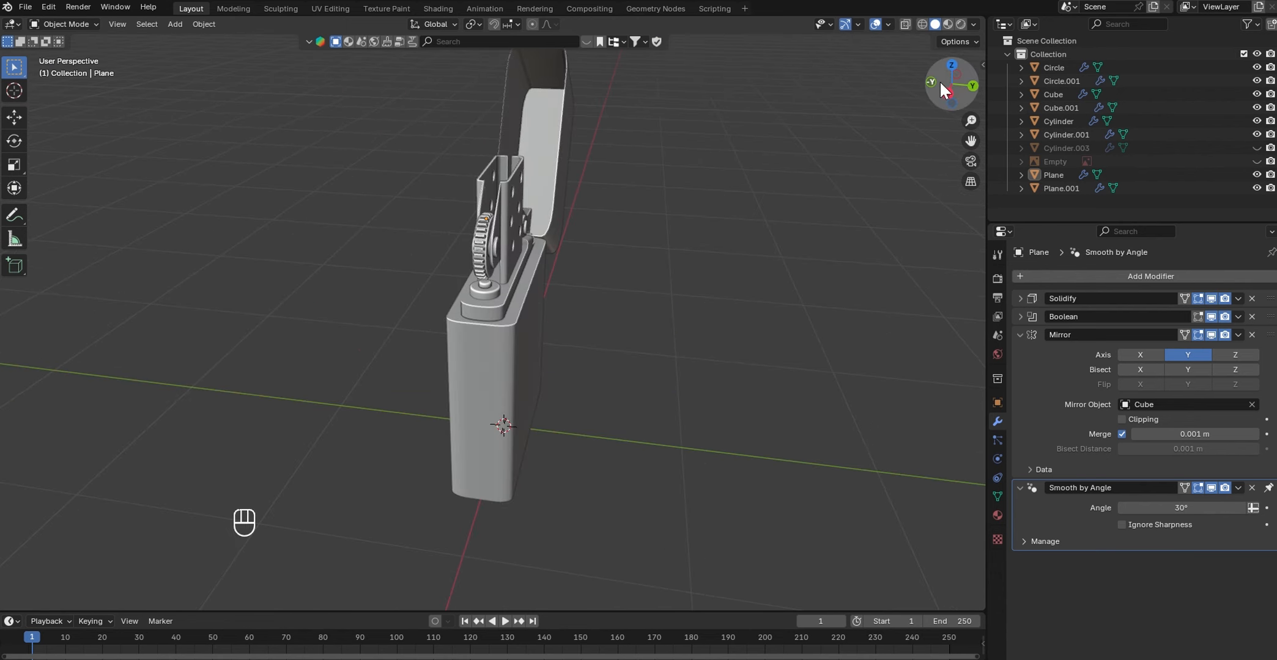
pyautogui.moveTo(940, 80); pyautogui.dragTo(845, 208)
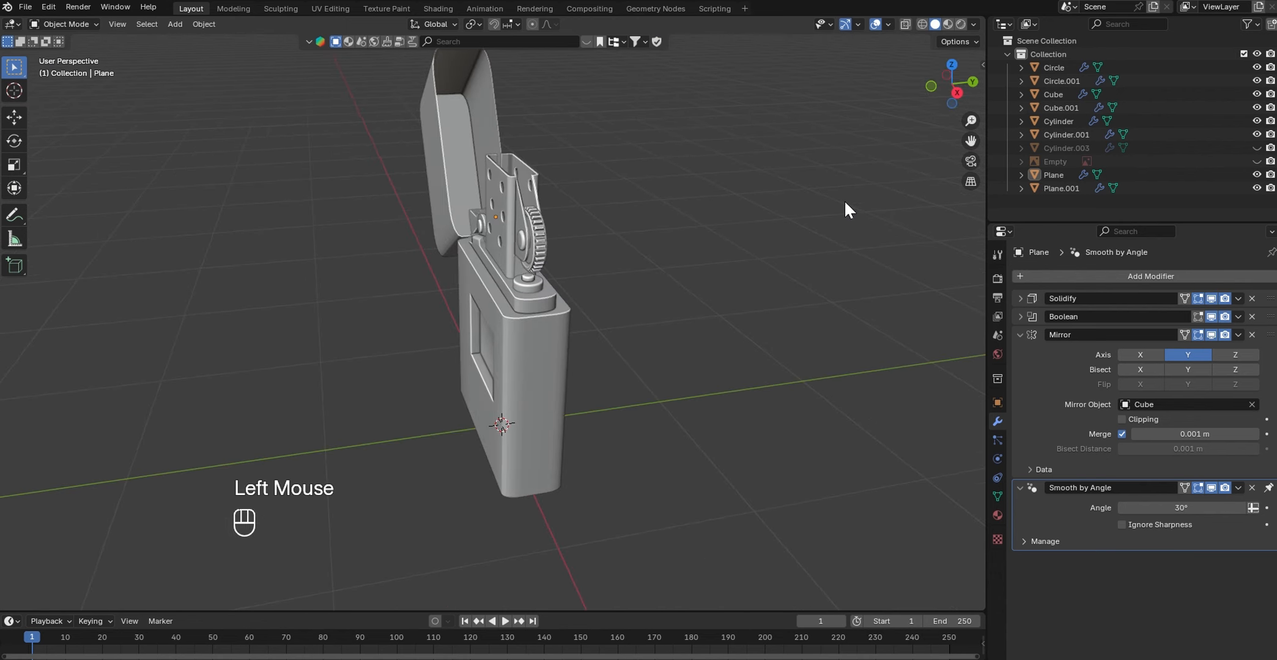